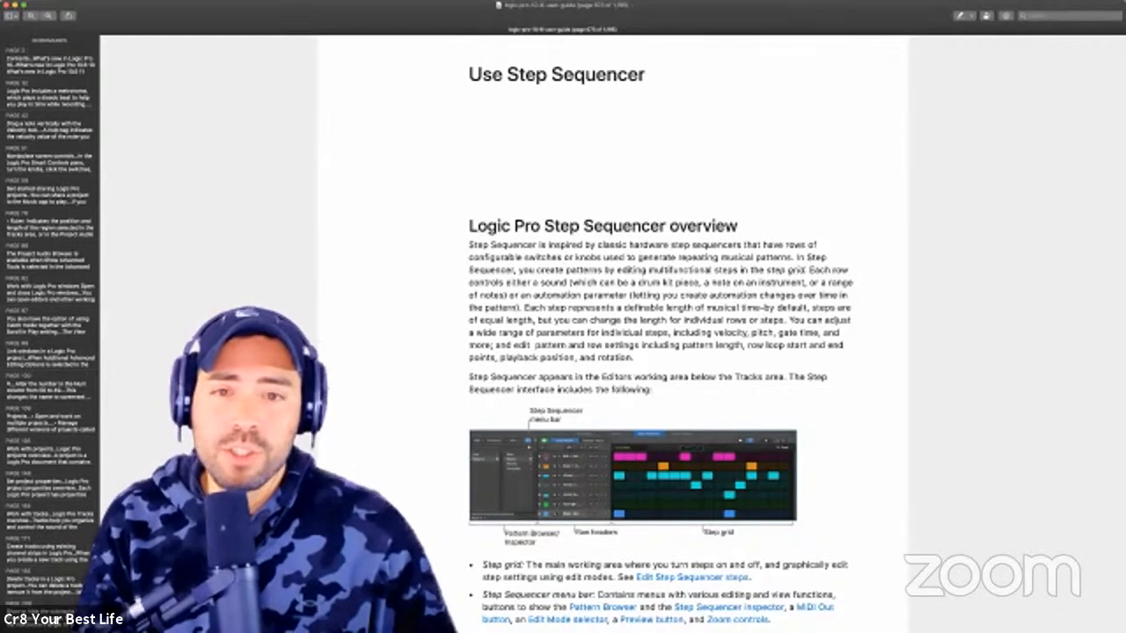
# Read the Step Sequencer overview in the Logic Pro user guide, from the introduction to the interface diagram.
pyautogui.scroll(5, 748, 308)
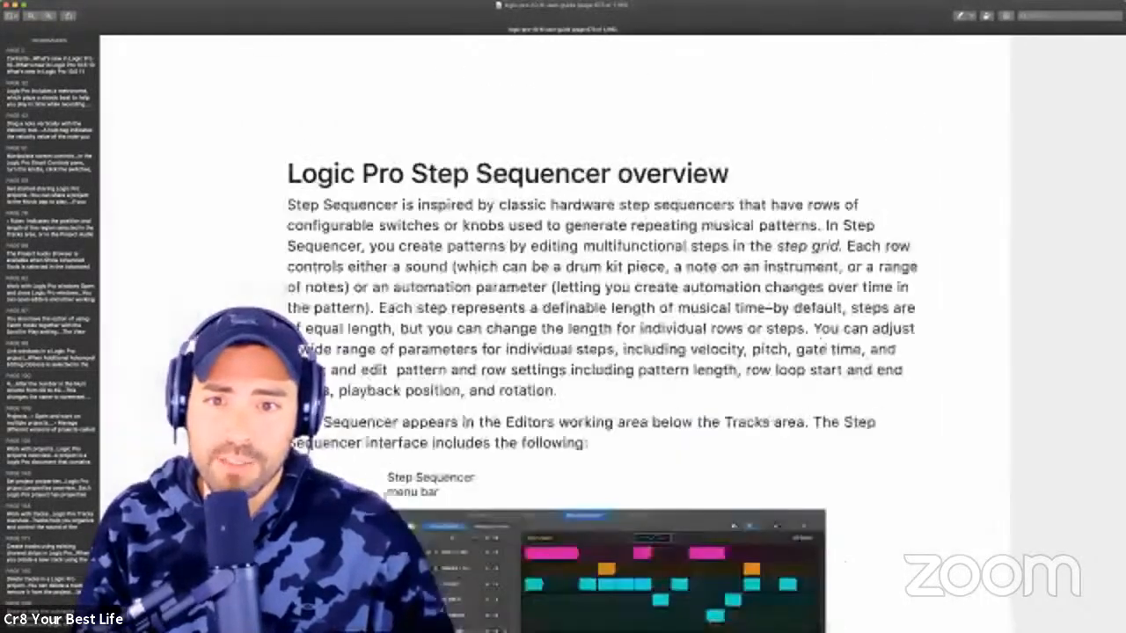
pyautogui.scroll(-2, 747, 307)
pyautogui.moveTo(721, 308); pyautogui.dragTo(956, 309)
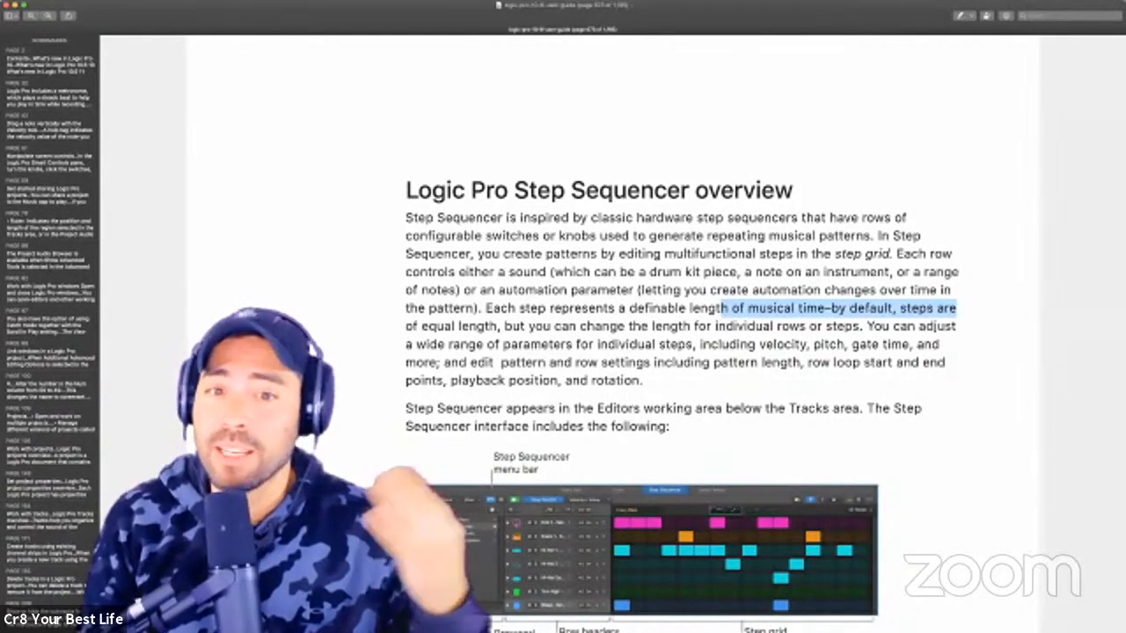
pyautogui.moveTo(470, 362); pyautogui.dragTo(653, 349)
pyautogui.click(653, 350)
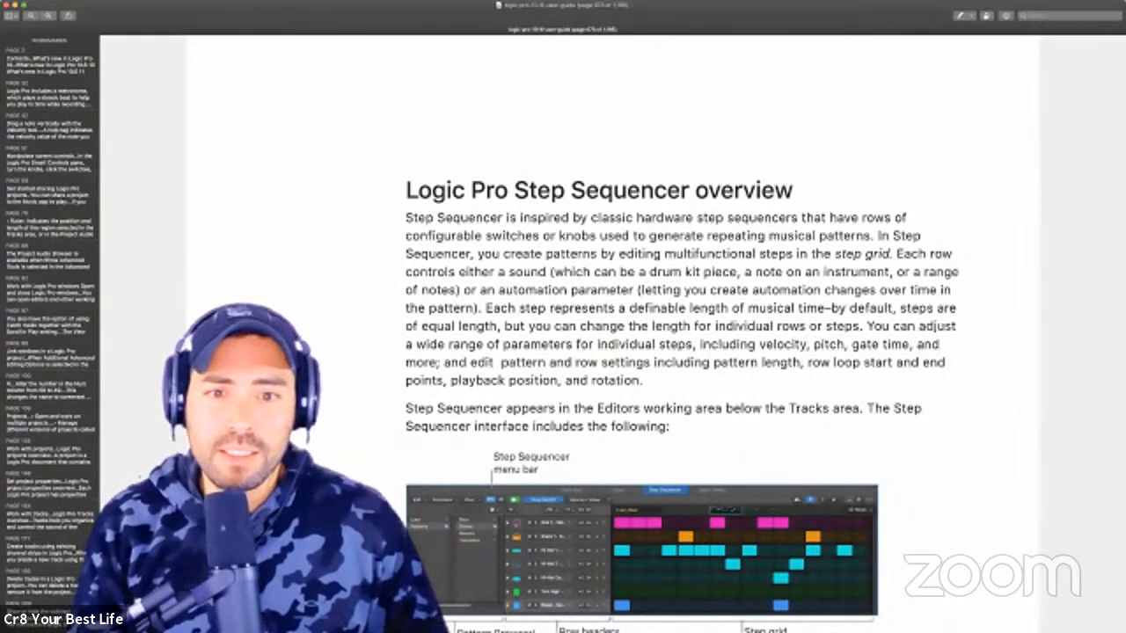
pyautogui.scroll(-3, 677, 378)
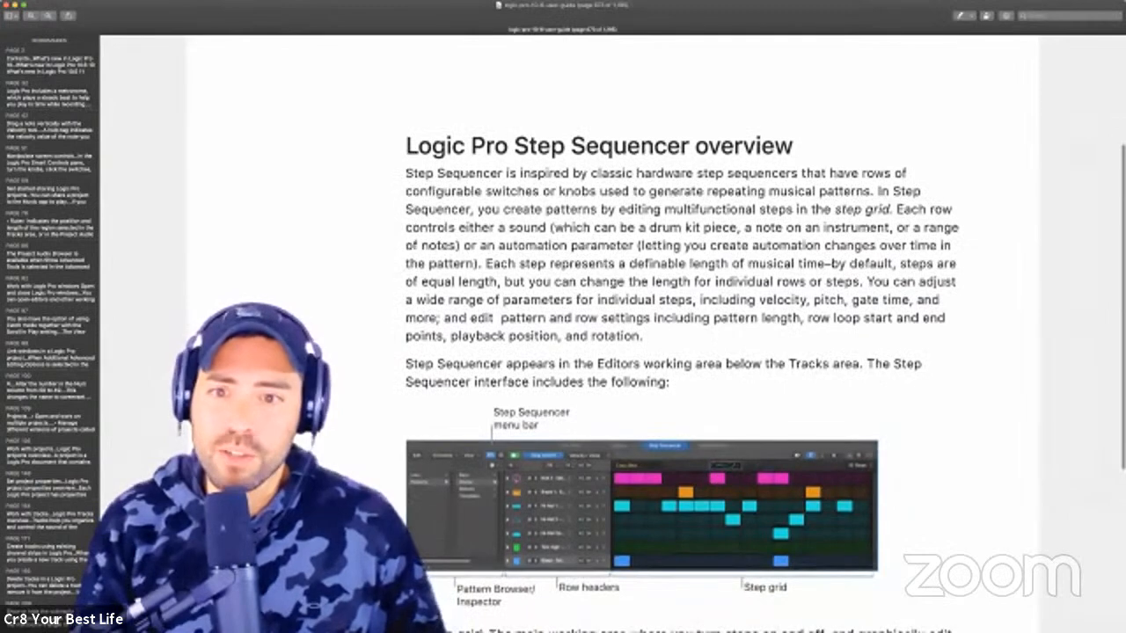
pyautogui.scroll(-1, 677, 378)
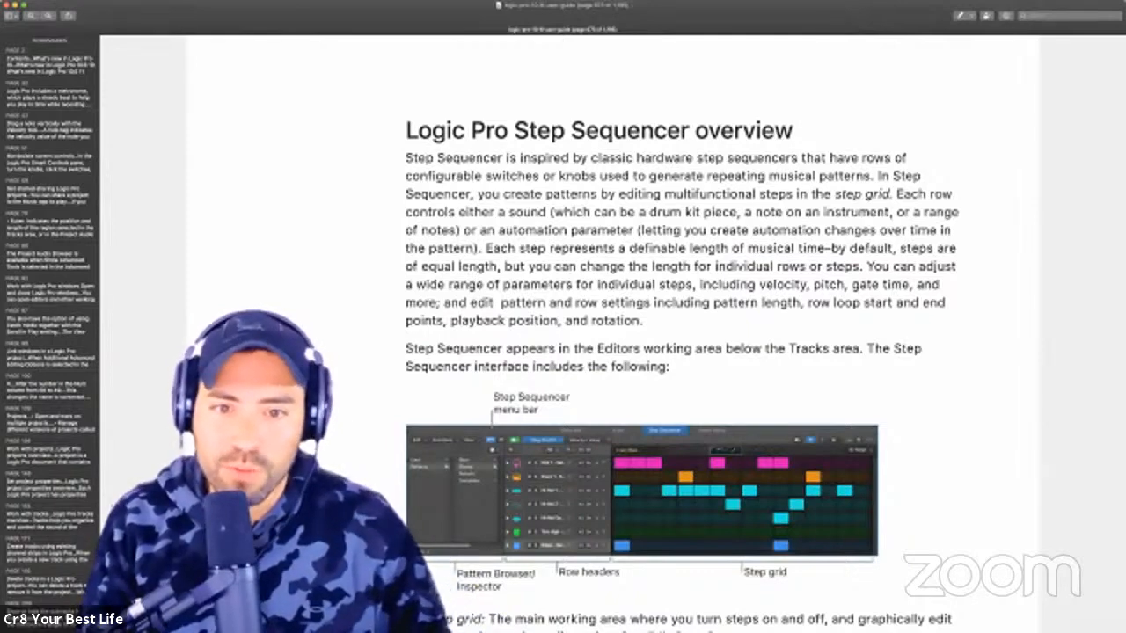
pyautogui.scroll(-4, 677, 351)
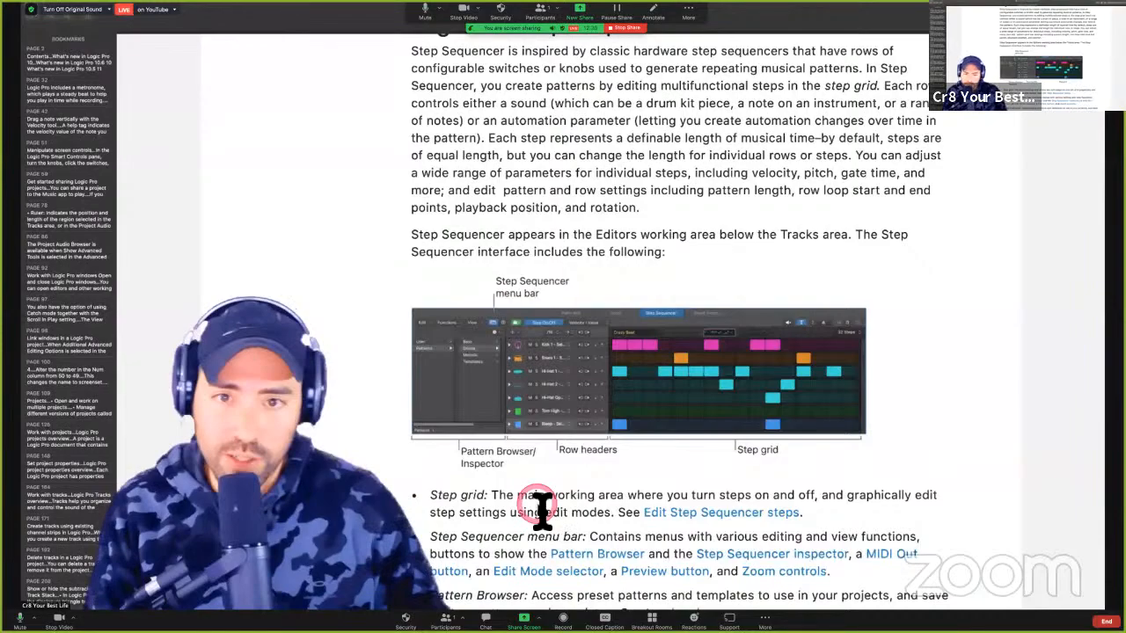
# Switch to the Logic Pro project and enlarge the tracks and regions for a closer view.
pyautogui.hotkey('ctrl', 'Right')
pyautogui.hotkey('ctrl', 'Right')
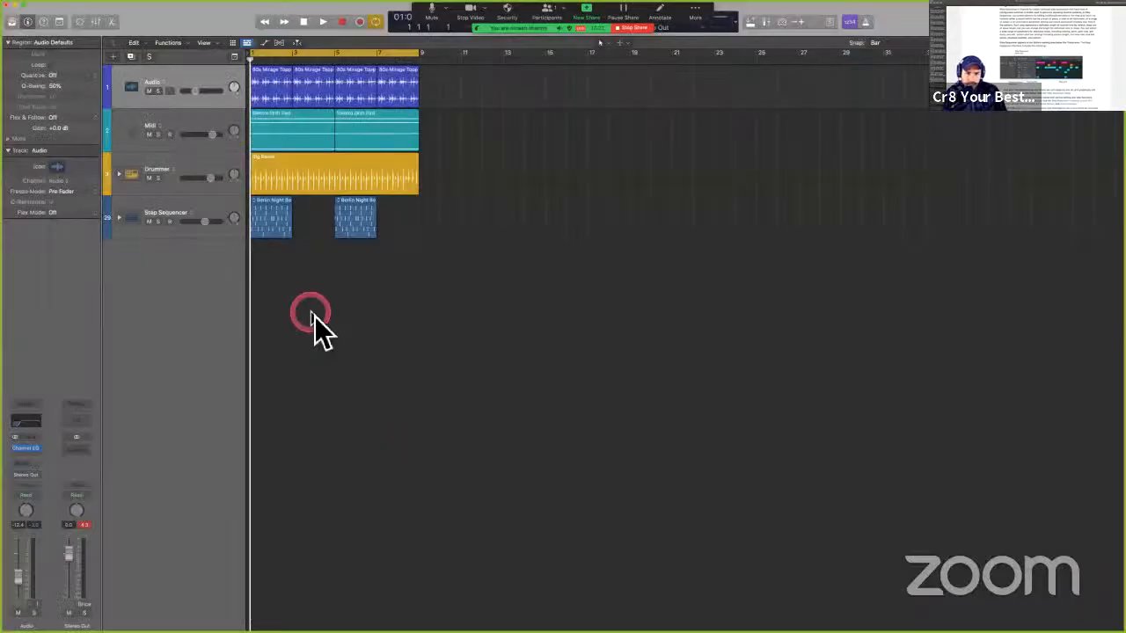
pyautogui.scroll(5, 311, 314)
pyautogui.scroll(4, 311, 314)
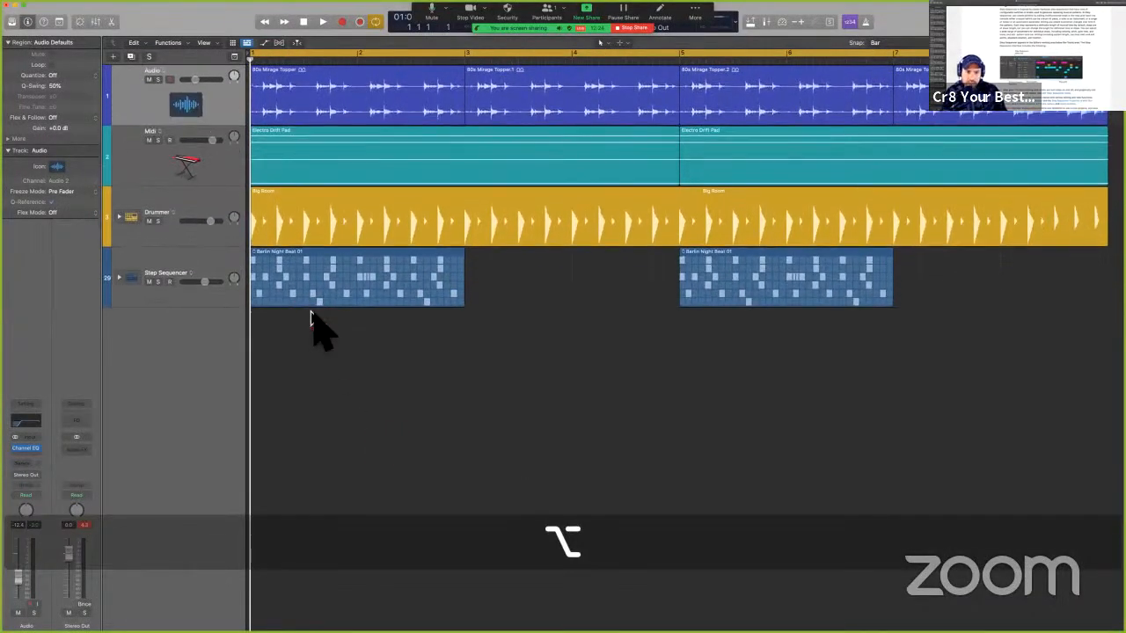
pyautogui.scroll(2, 312, 314)
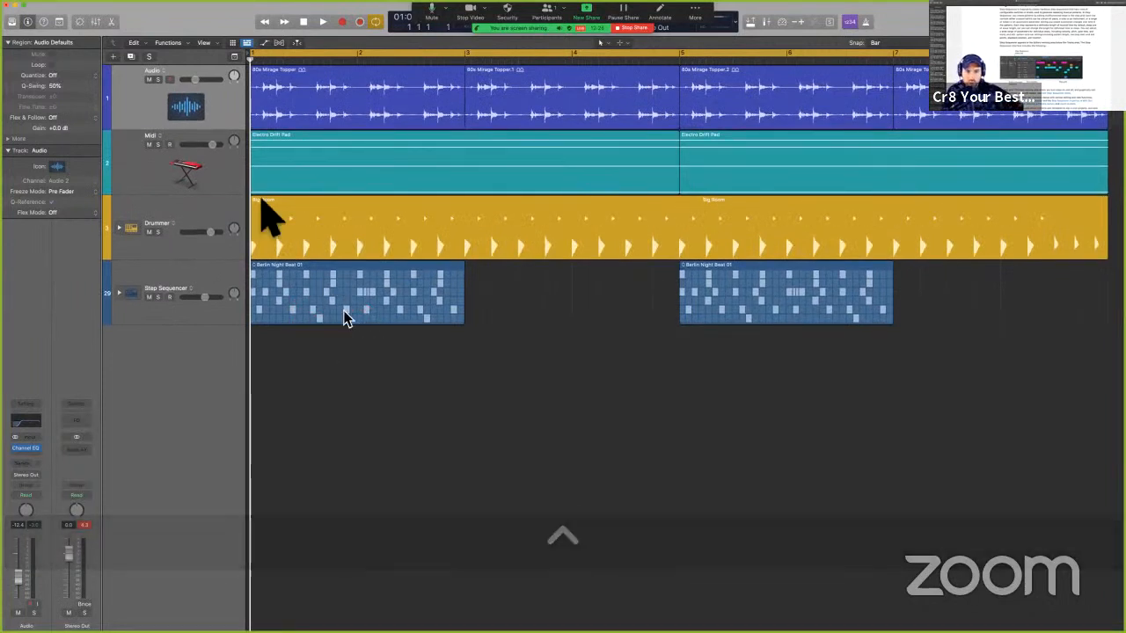
# Select the Audio, Midi and Drummer tracks in turn, briefly showing the Apple Loops browser while on the Midi track.
pyautogui.click(192, 114)
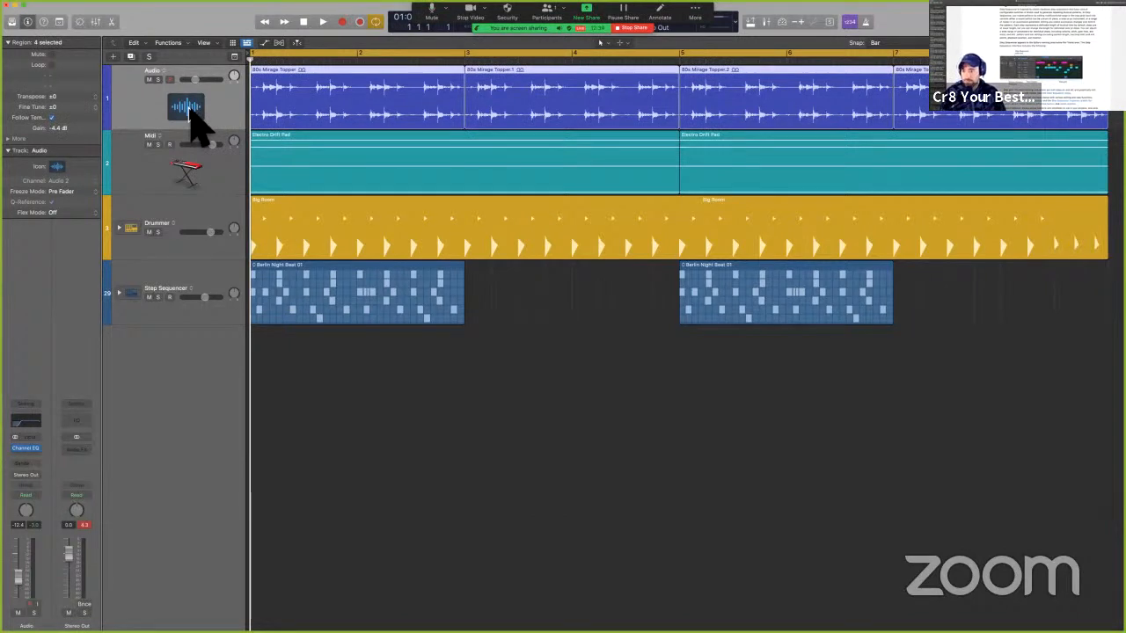
pyautogui.press('Down')
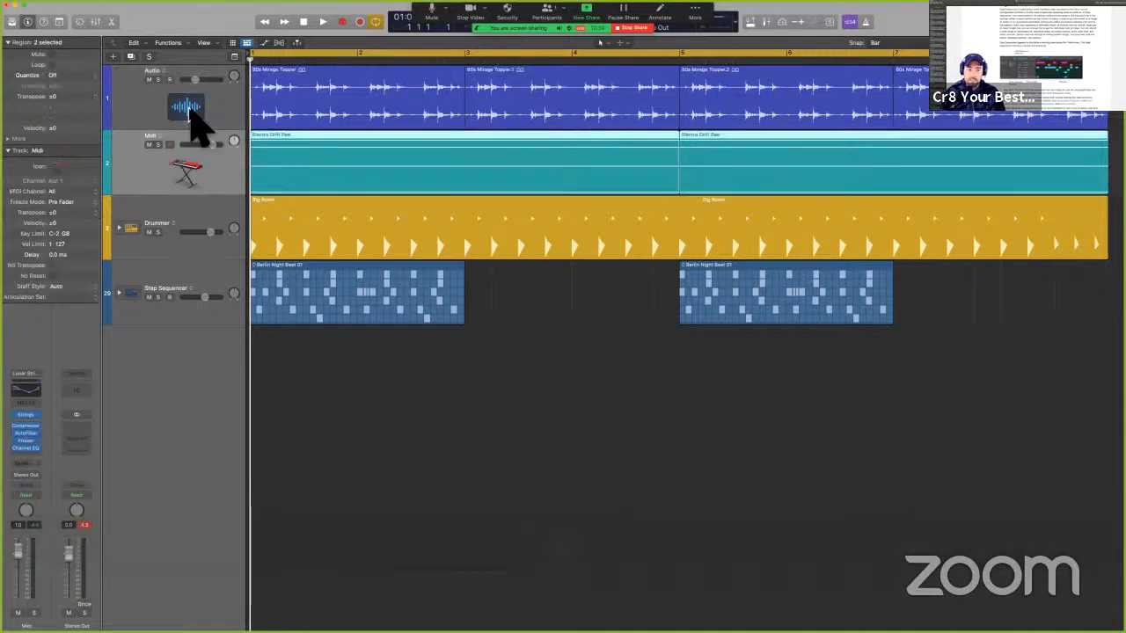
pyautogui.press('o')
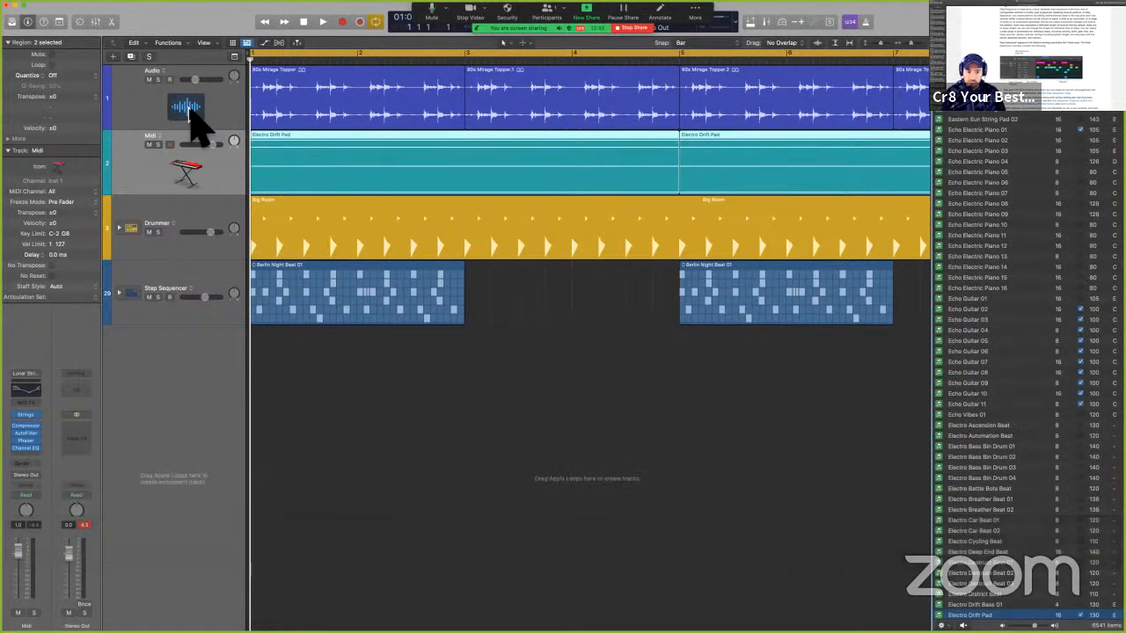
pyautogui.press('o')
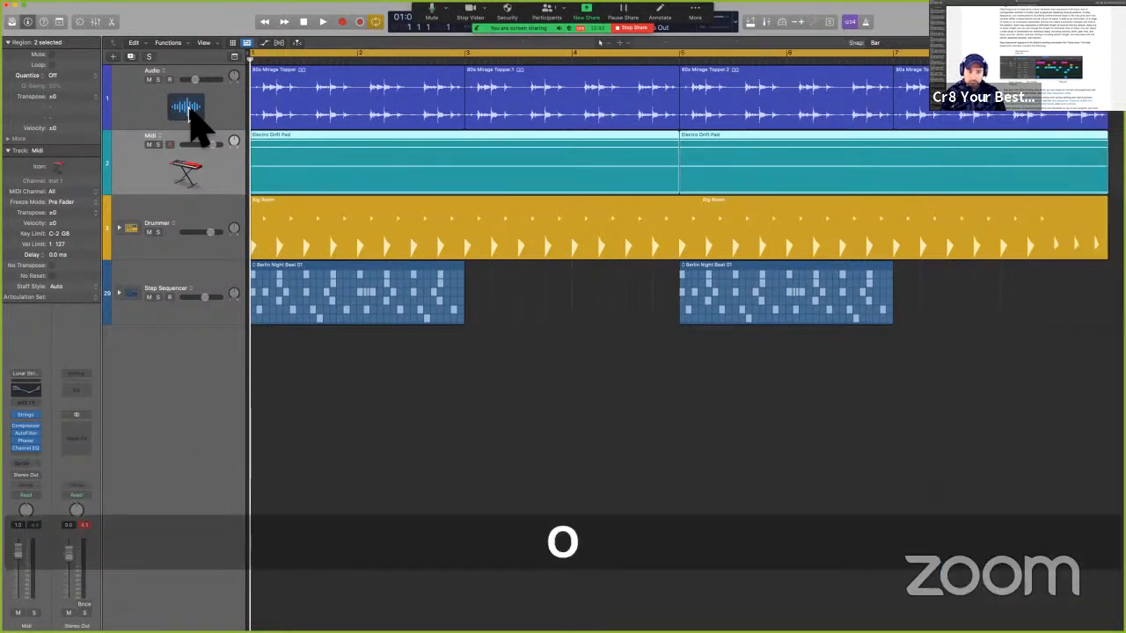
pyautogui.press('Down')
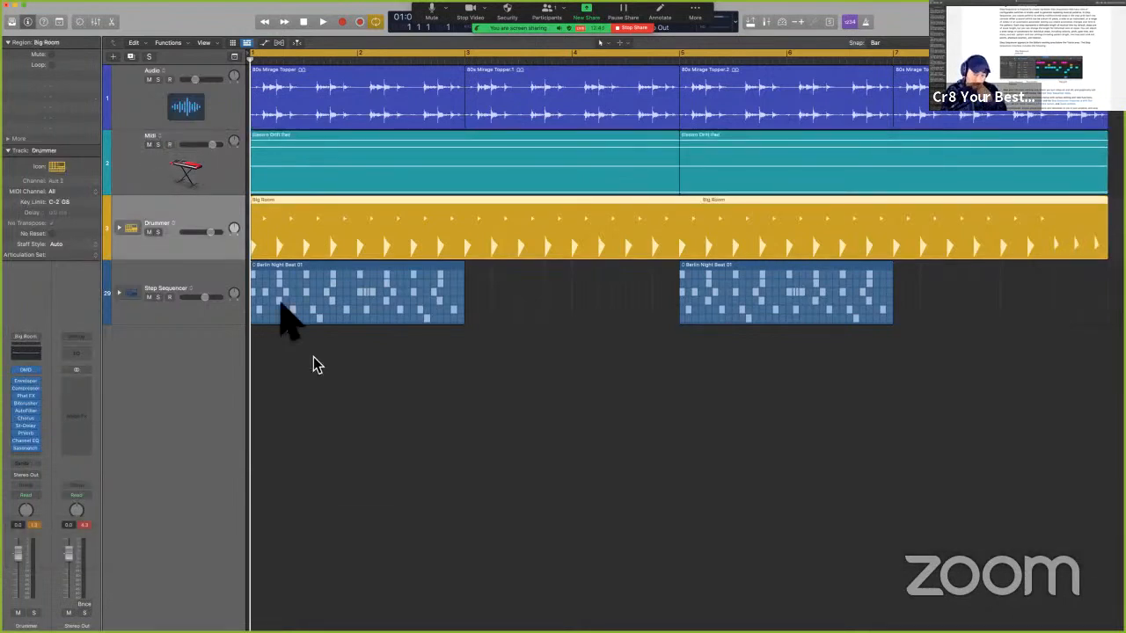
# Fit the whole eight-bar arrangement in view and select the Step Sequencer track.
pyautogui.scroll(-5, 314, 362)
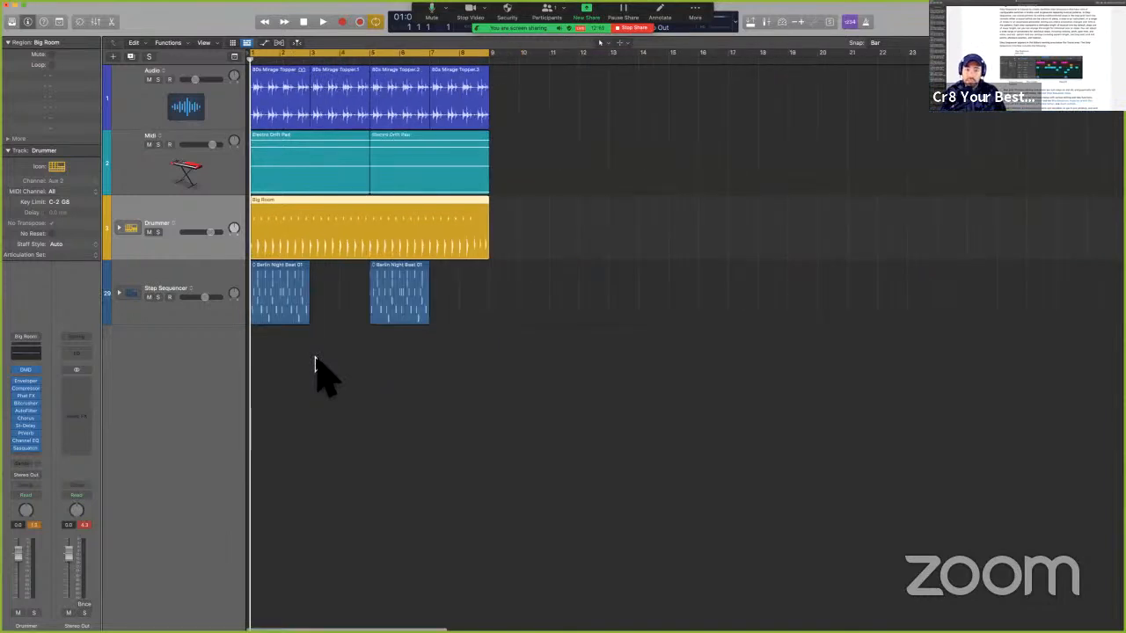
pyautogui.scroll(1, 316, 362)
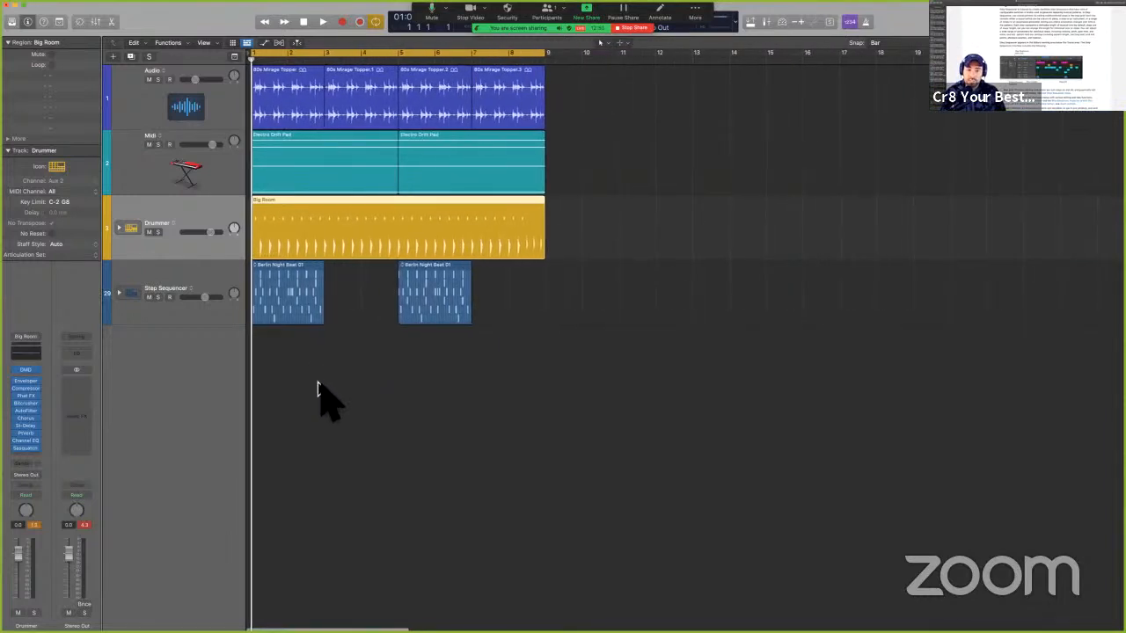
pyautogui.scroll(3, 316, 389)
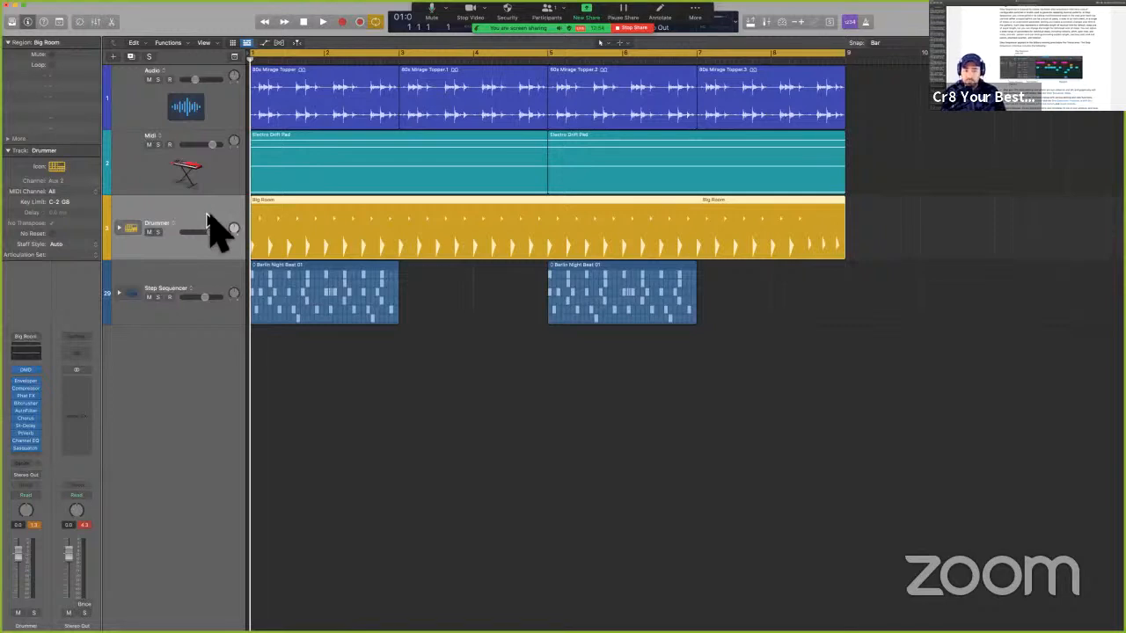
pyautogui.click(202, 276)
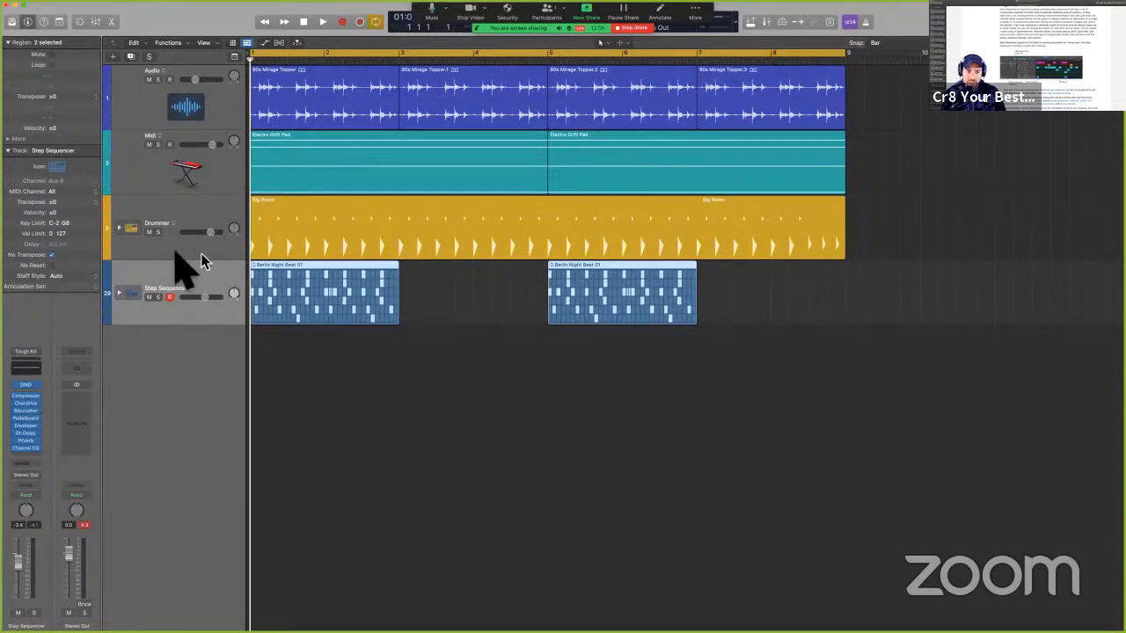
pyautogui.moveTo(710, 436); pyautogui.dragTo(350, 299)
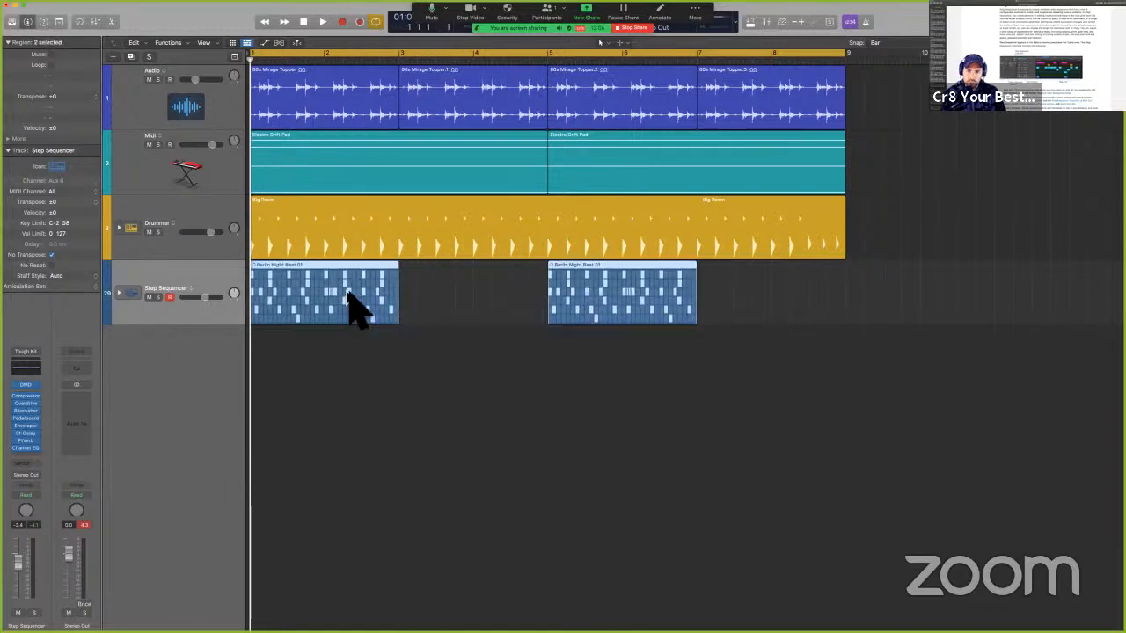
pyautogui.click(868, 105)
pyautogui.click(326, 88)
pyautogui.moveTo(977, 160); pyautogui.dragTo(473, 170)
pyautogui.moveTo(1005, 235); pyautogui.dragTo(361, 206)
pyautogui.moveTo(906, 404); pyautogui.dragTo(291, 297)
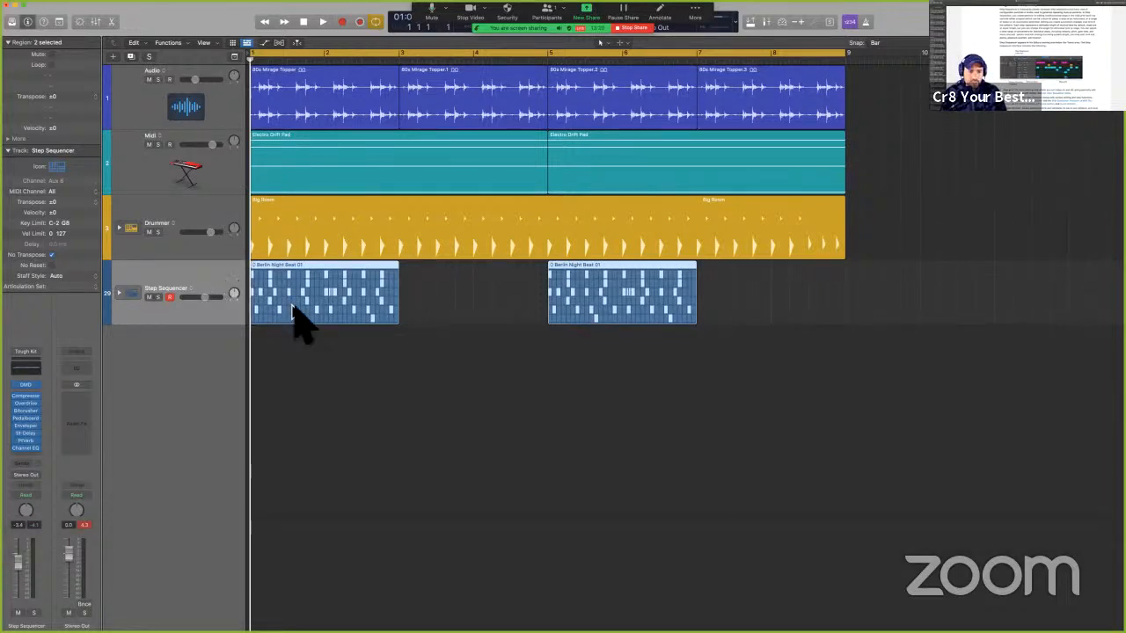
# Open the Step Sequencer editor for the Berlin Night Beat 01 pattern and compare it with the user guide's interface diagram.
pyautogui.hotkey('ctrl', 'Left')
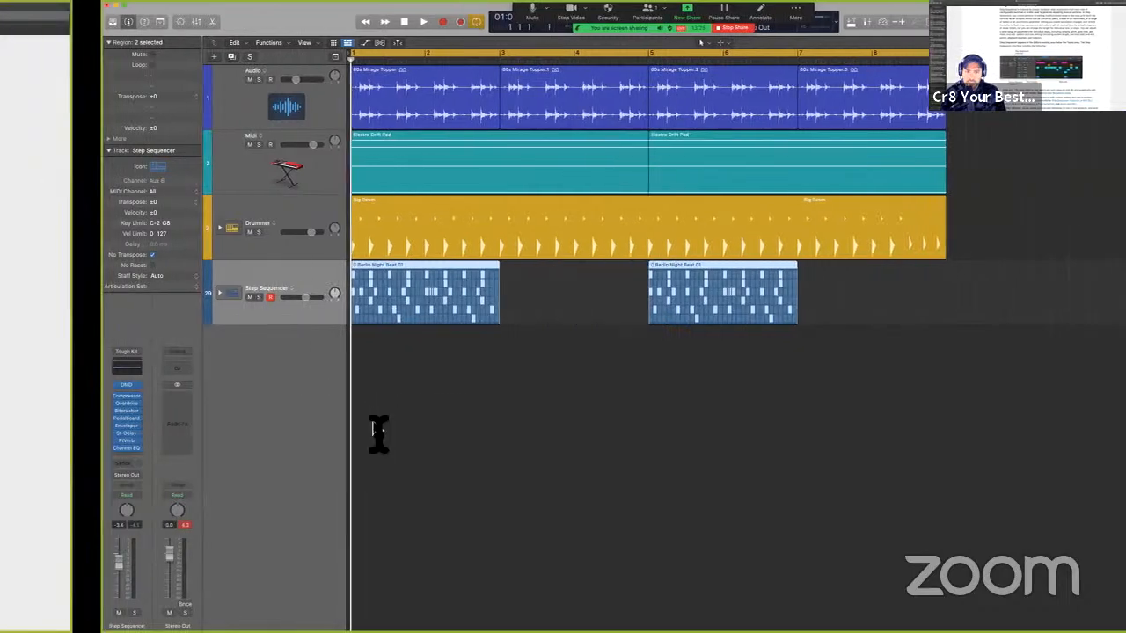
pyautogui.hotkey('ctrl', 'Right')
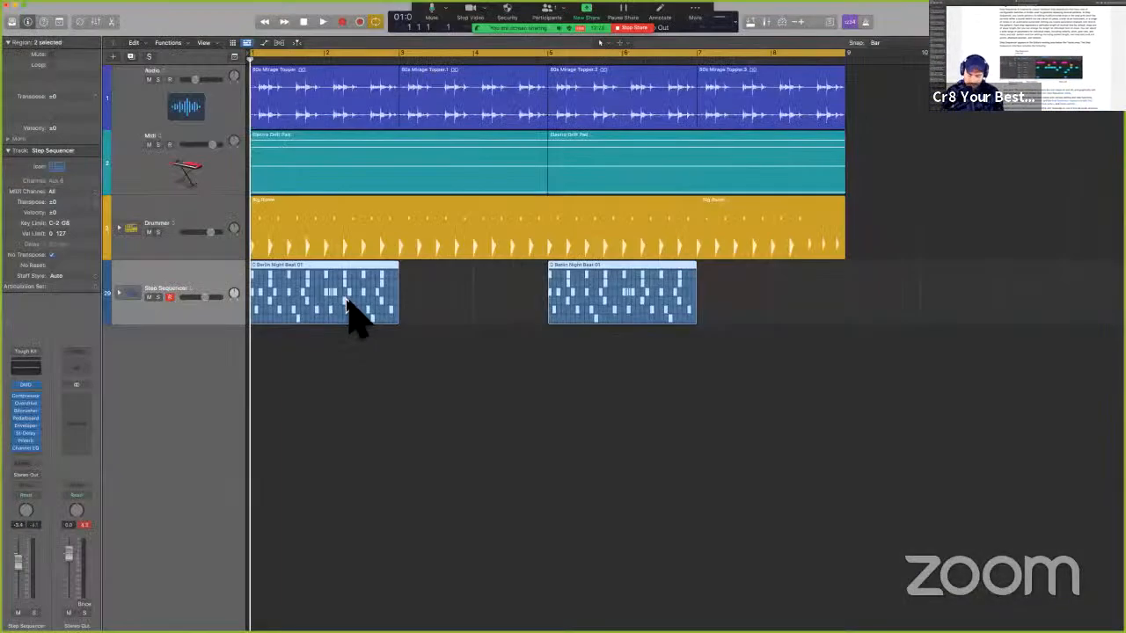
pyautogui.press('e')
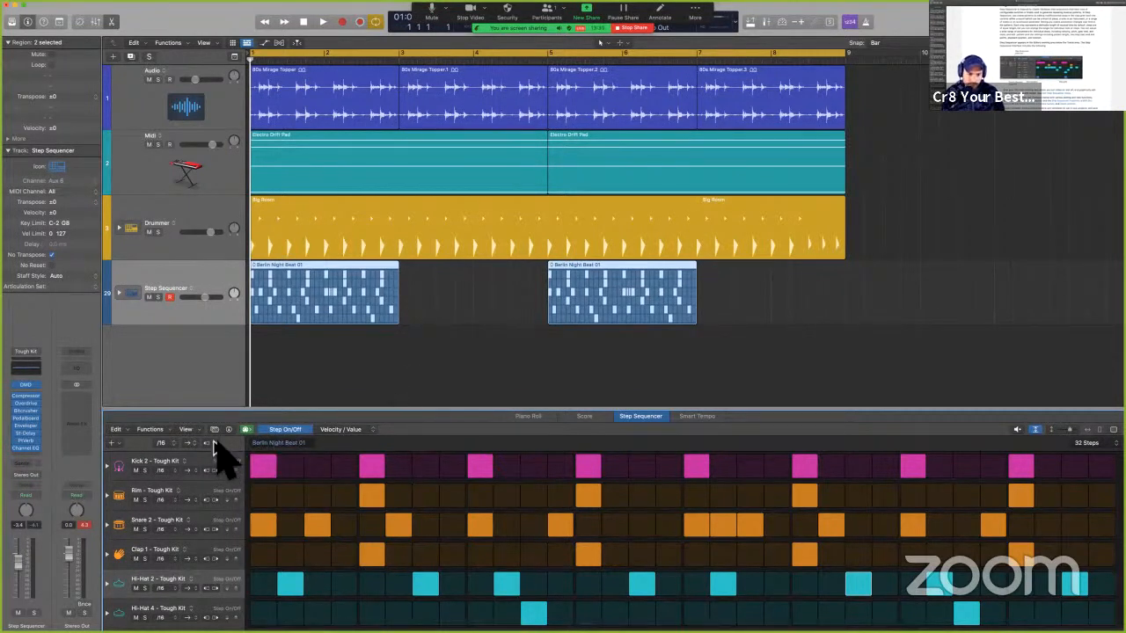
pyautogui.hotkey('ctrl', 'Left')
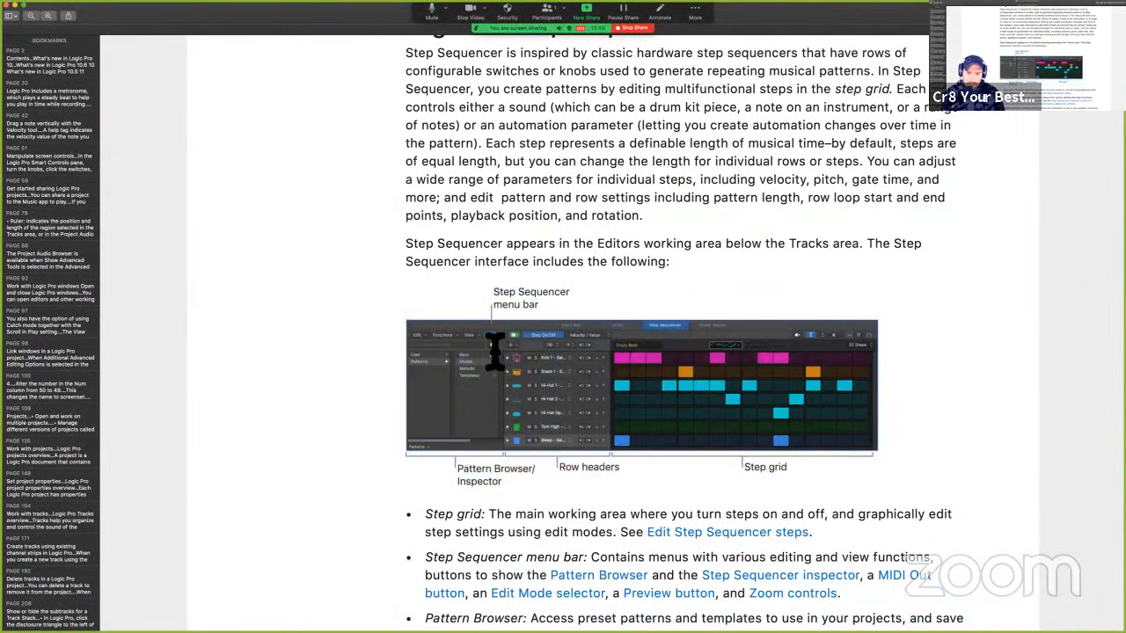
pyautogui.hotkey('ctrl', 'Right')
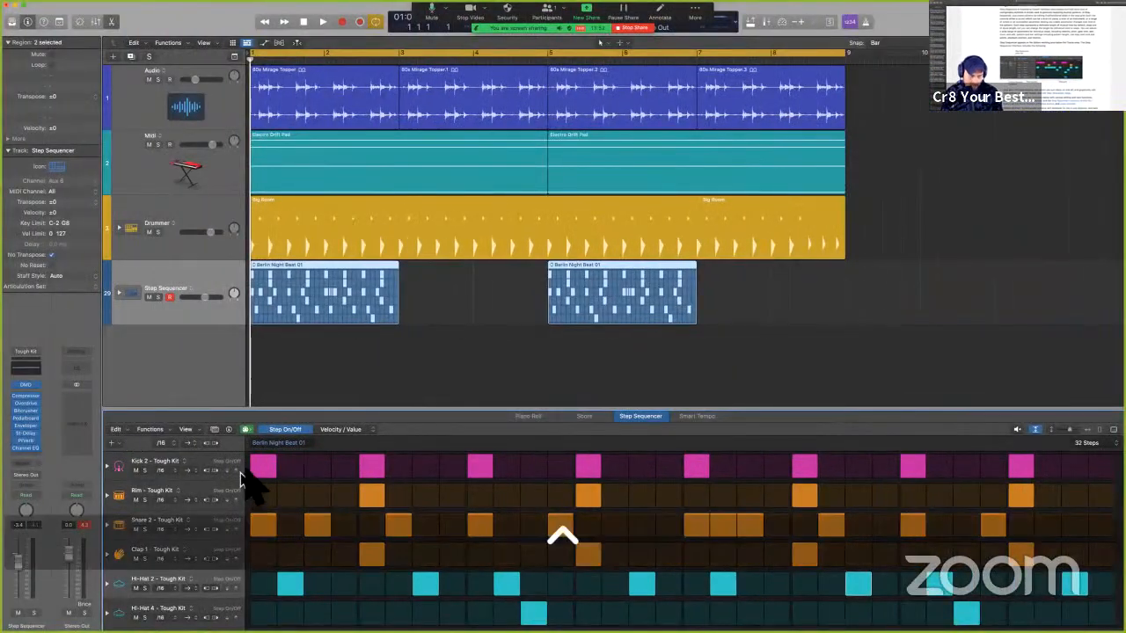
# Outline the whole Step Sequencer menu bar with a freehand screen annotation, and clear the drawing.
pyautogui.hotkey('ctrl', 'a')
pyautogui.moveTo(261, 419)
pyautogui.mouseDown()
pyautogui.moveTo(96, 425)
pyautogui.moveTo(263, 449)
pyautogui.moveTo(1108, 444)
pyautogui.moveTo(1013, 429)
pyautogui.moveTo(332, 437)
pyautogui.moveTo(234, 428)
pyautogui.mouseUp()
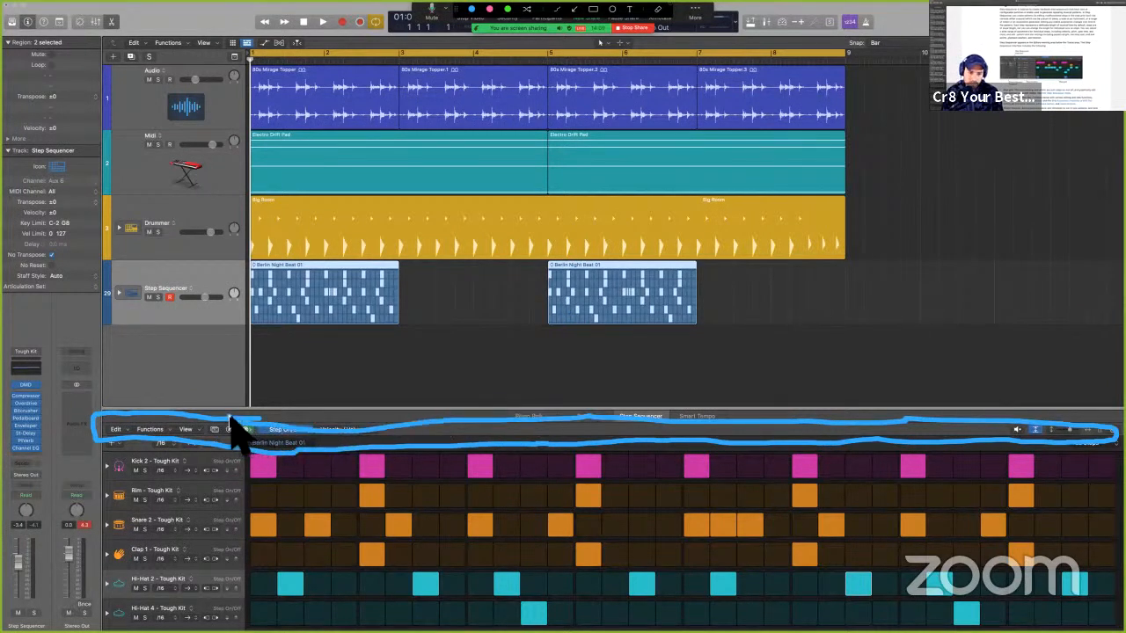
pyautogui.press('Escape')
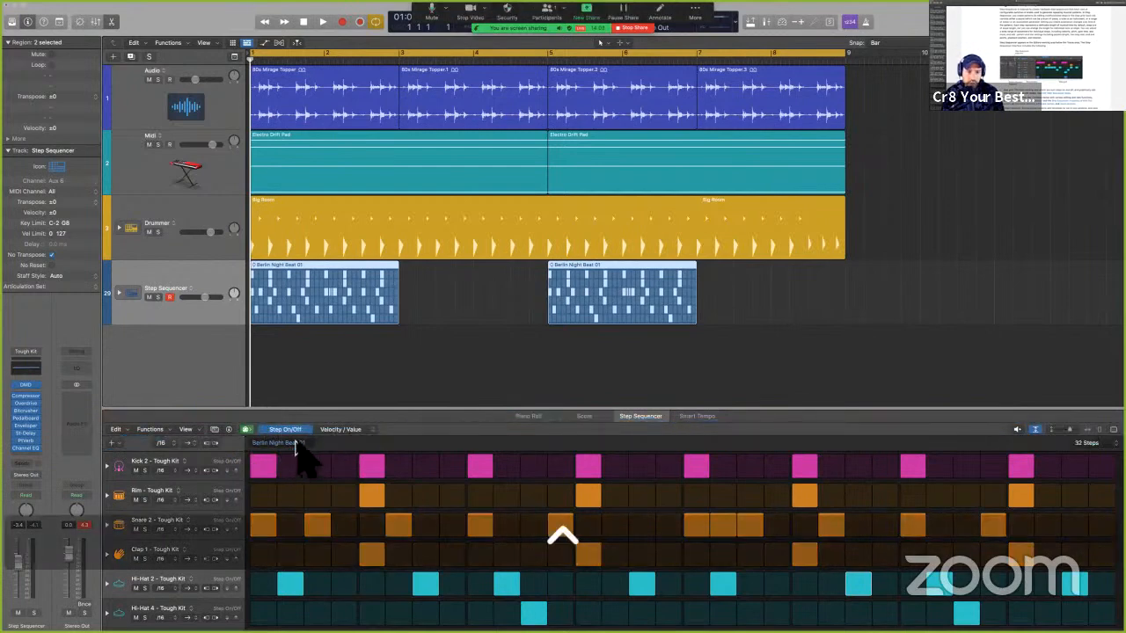
# Circle the Pattern Browser and local inspector controls one after the other with screen annotations, clearing each drawing.
pyautogui.hotkey('ctrl', 'Left')
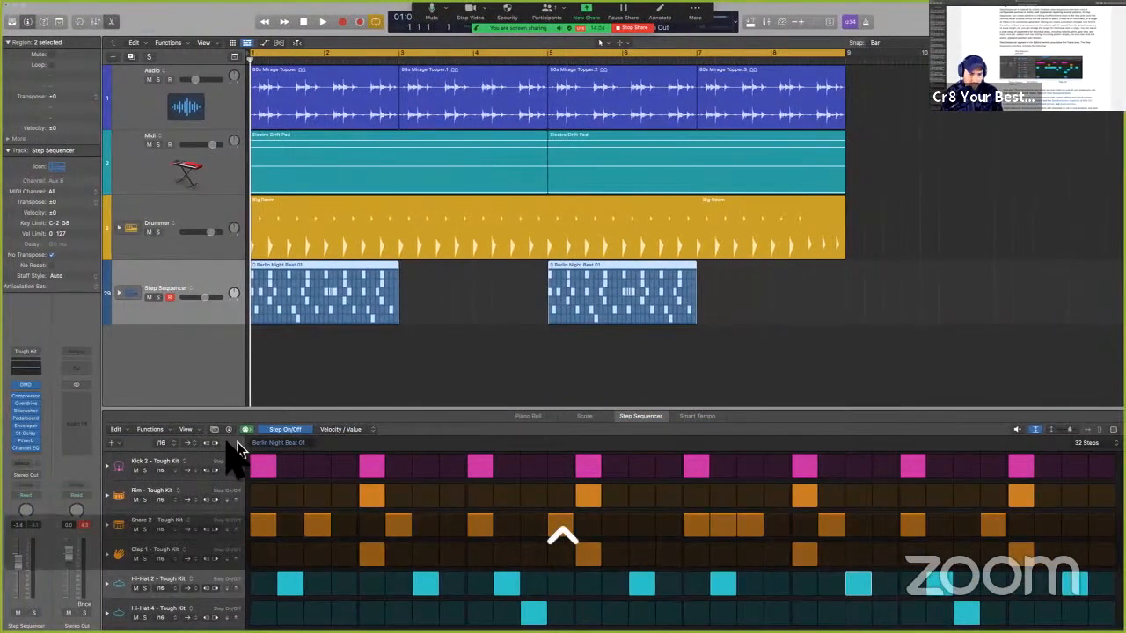
pyautogui.moveTo(217, 436)
pyautogui.mouseDown()
pyautogui.moveTo(219, 423)
pyautogui.moveTo(204, 419)
pyautogui.mouseUp()
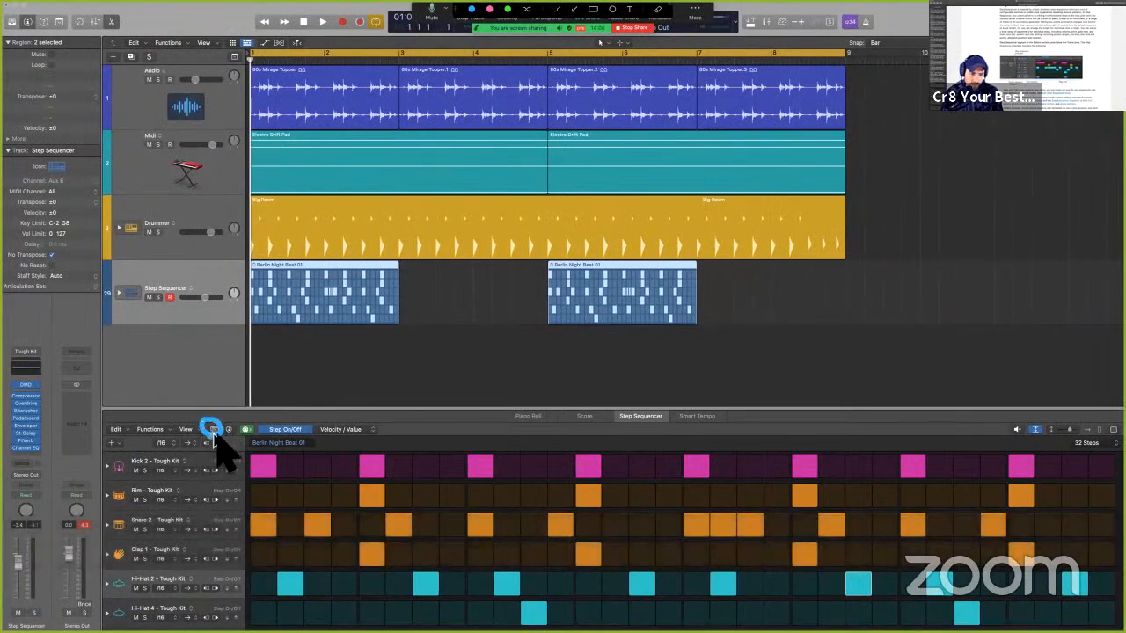
pyautogui.hotkey('ctrl', 'a')
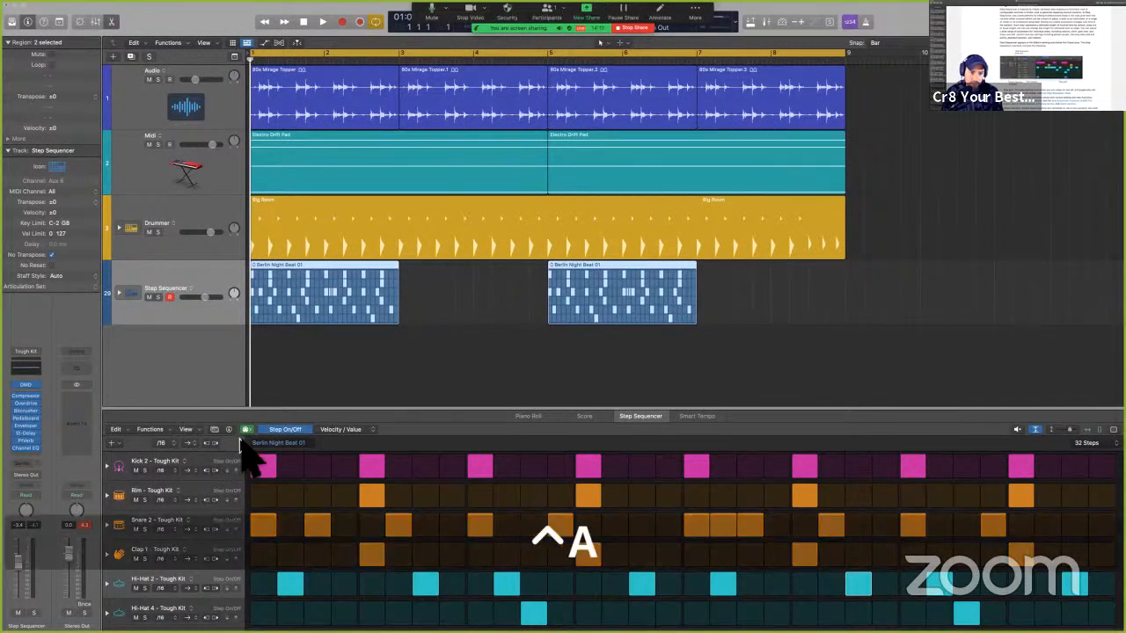
pyautogui.hotkey('ctrl', 'a')
pyautogui.moveTo(231, 431)
pyautogui.mouseDown()
pyautogui.moveTo(220, 421)
pyautogui.moveTo(229, 439)
pyautogui.mouseUp()
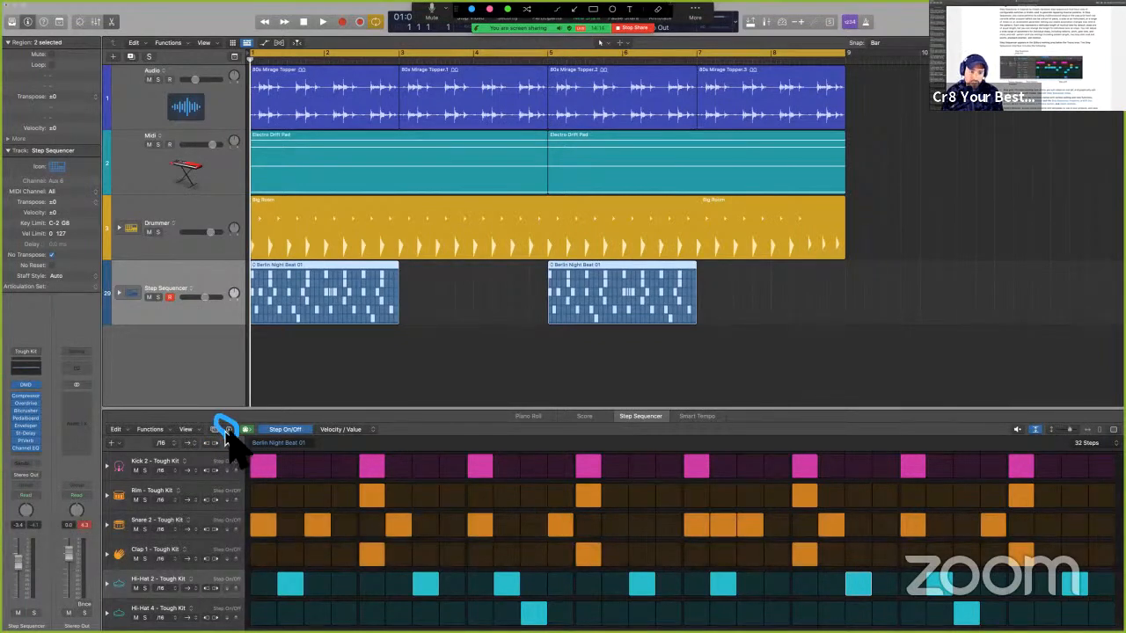
pyautogui.hotkey('ctrl', 'a')
# Show the Step Sequencer's local inspector and go through its Pattern, Row and Step settings.
pyautogui.click(230, 430)
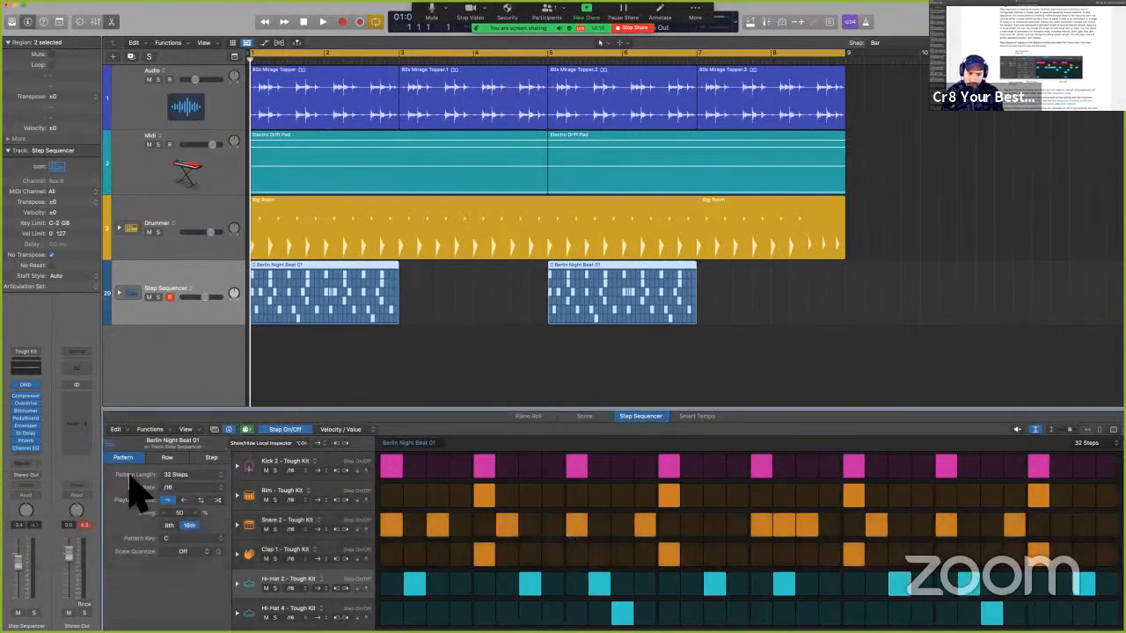
pyautogui.click(168, 457)
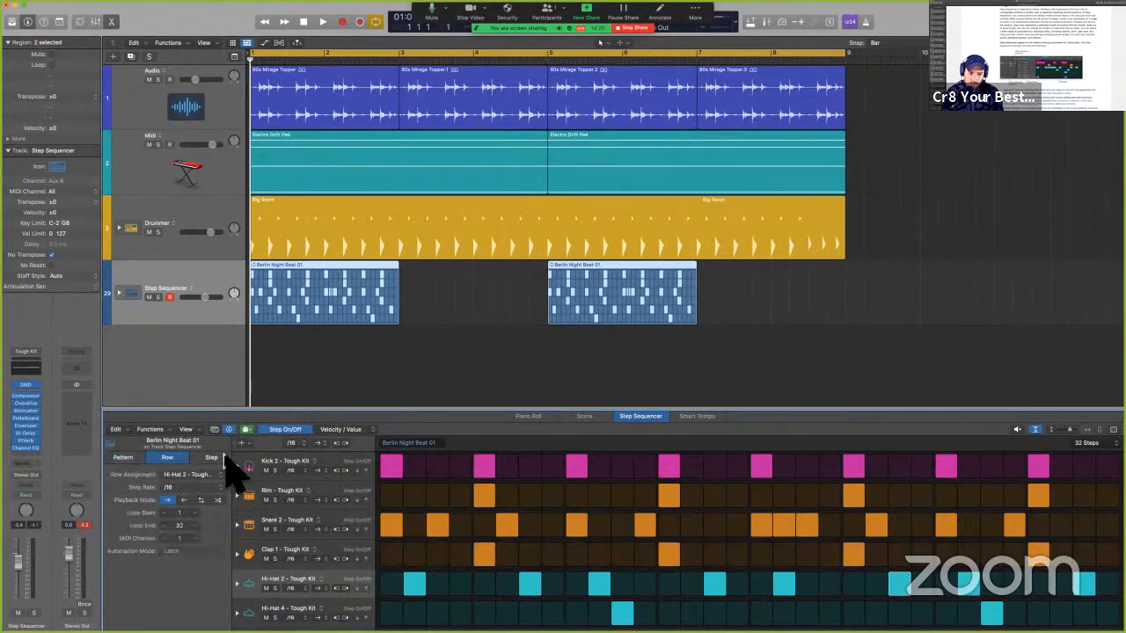
pyautogui.click(218, 458)
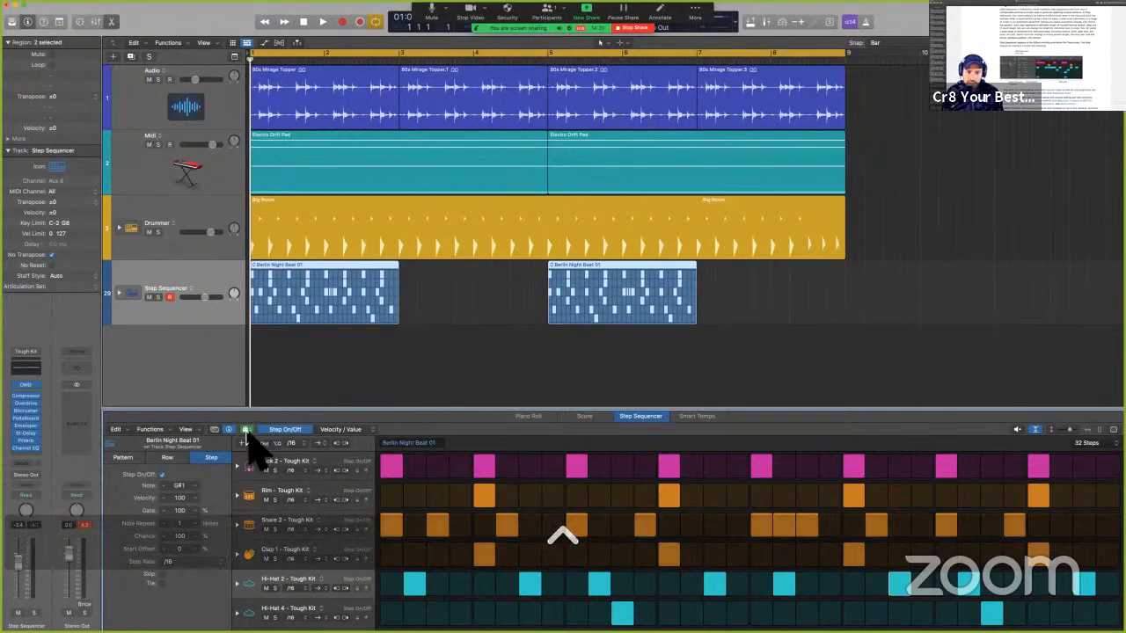
pyautogui.press('ctrl+alt+super+m')
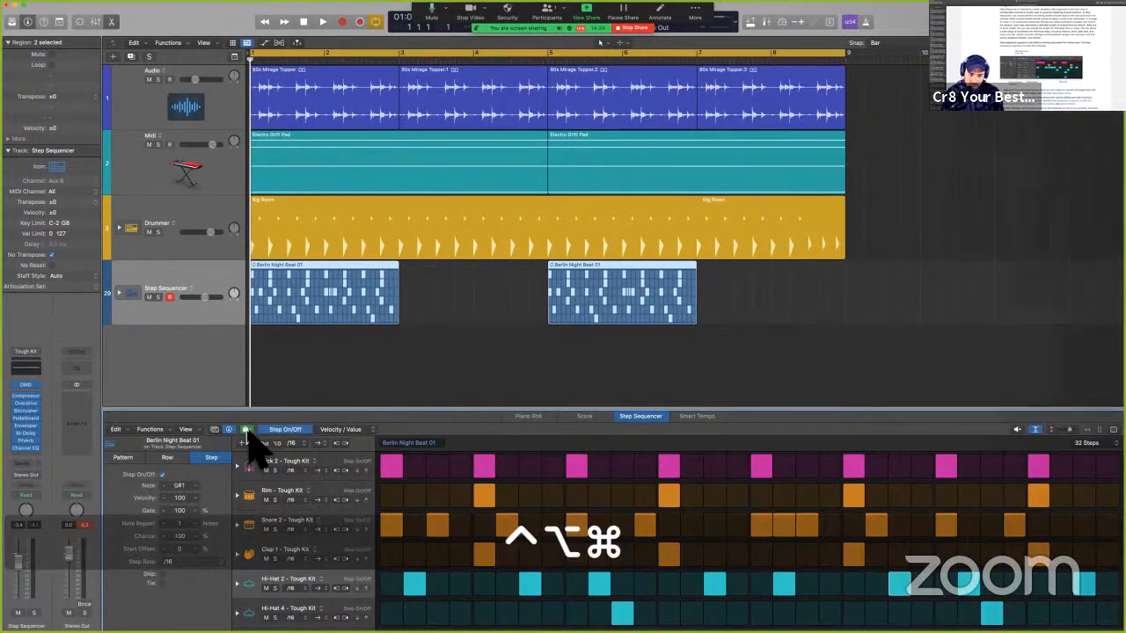
# Spotlight the edit mode selector and go through its list of modes, from Velocity / Value down to Skip.
pyautogui.press('ctrl+alt+super+m')
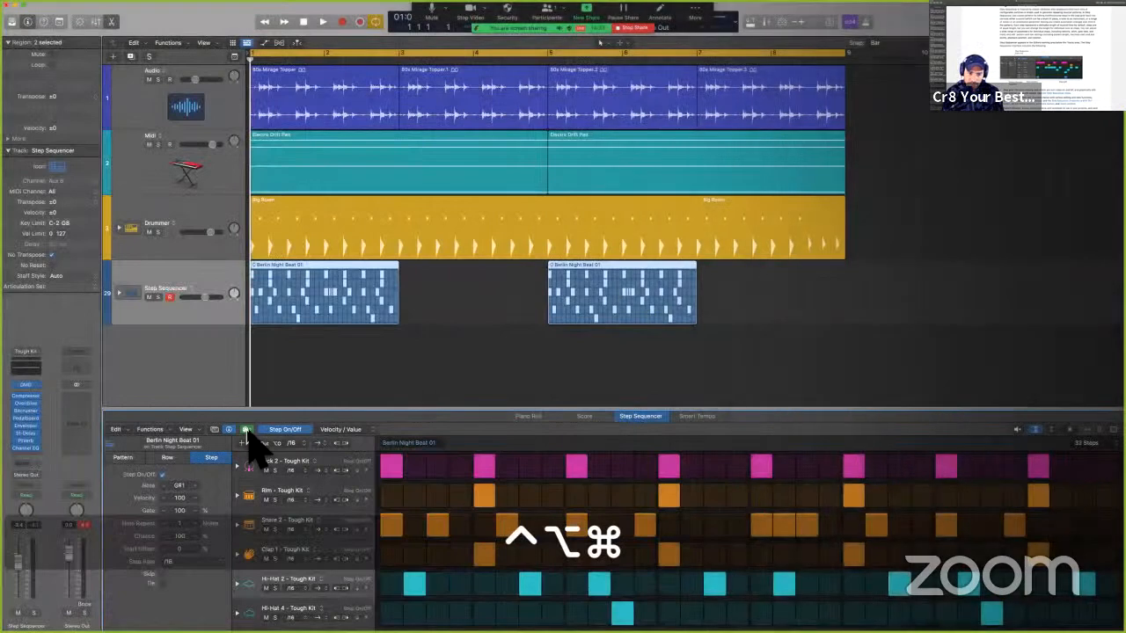
pyautogui.click(373, 433)
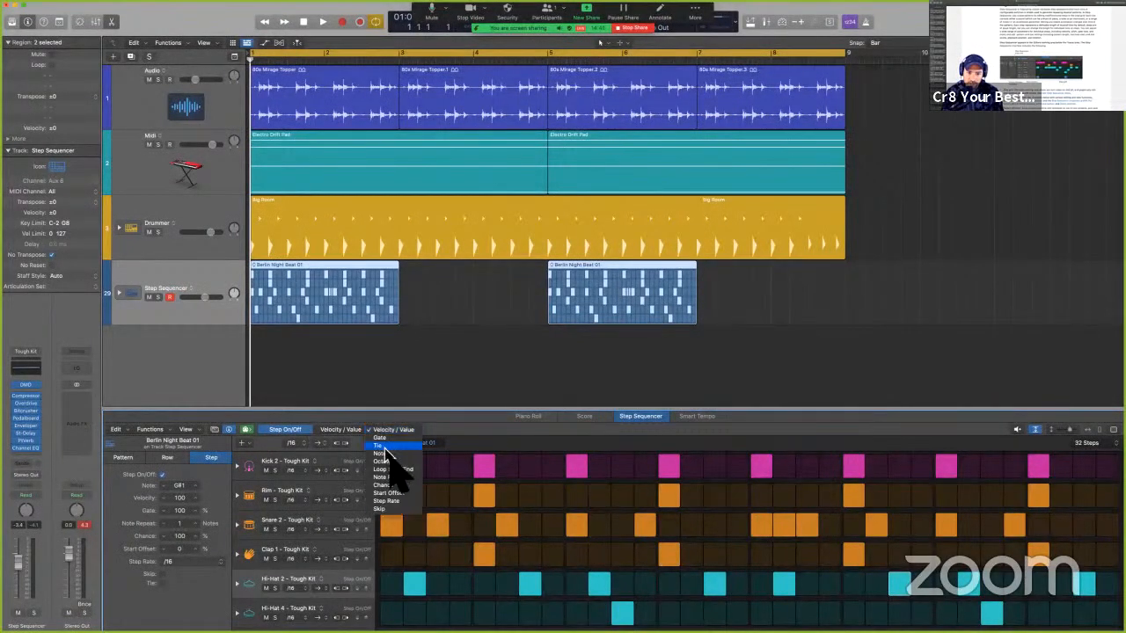
pyautogui.click(370, 409)
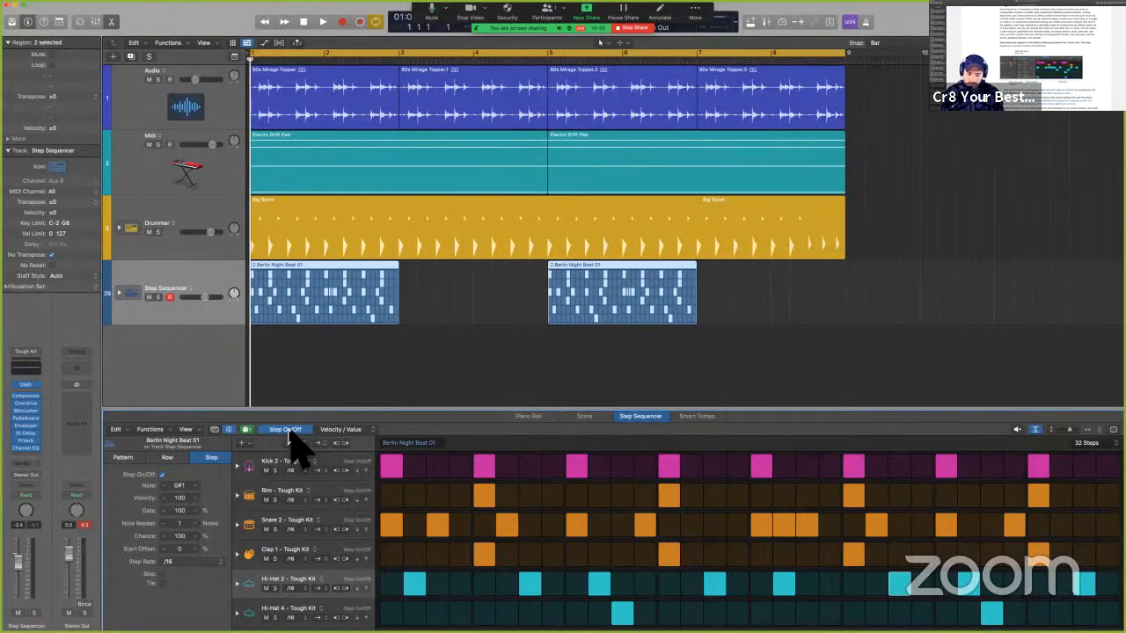
pyautogui.press('ctrl+alt+super')
pyautogui.press('ctrl+alt+super+m')
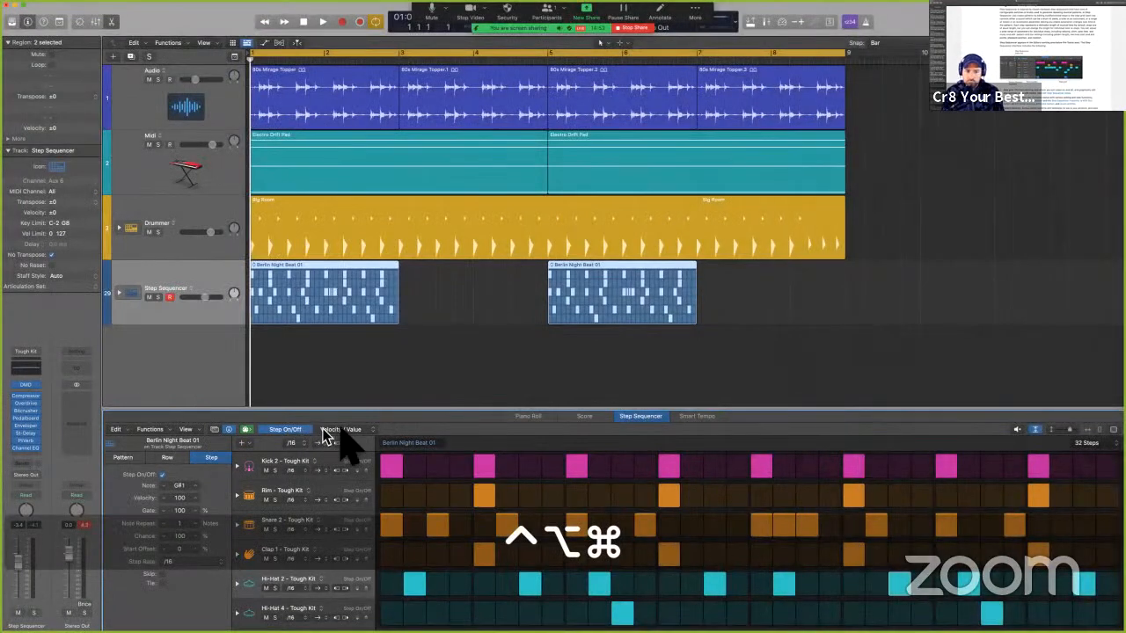
pyautogui.click(372, 430)
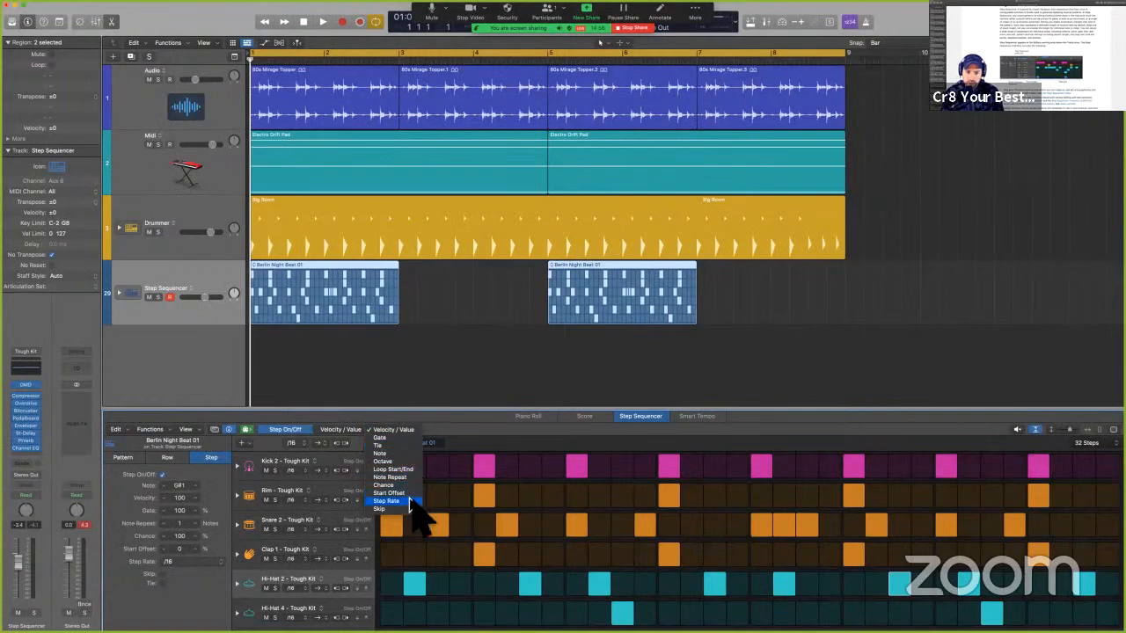
pyautogui.click(396, 429)
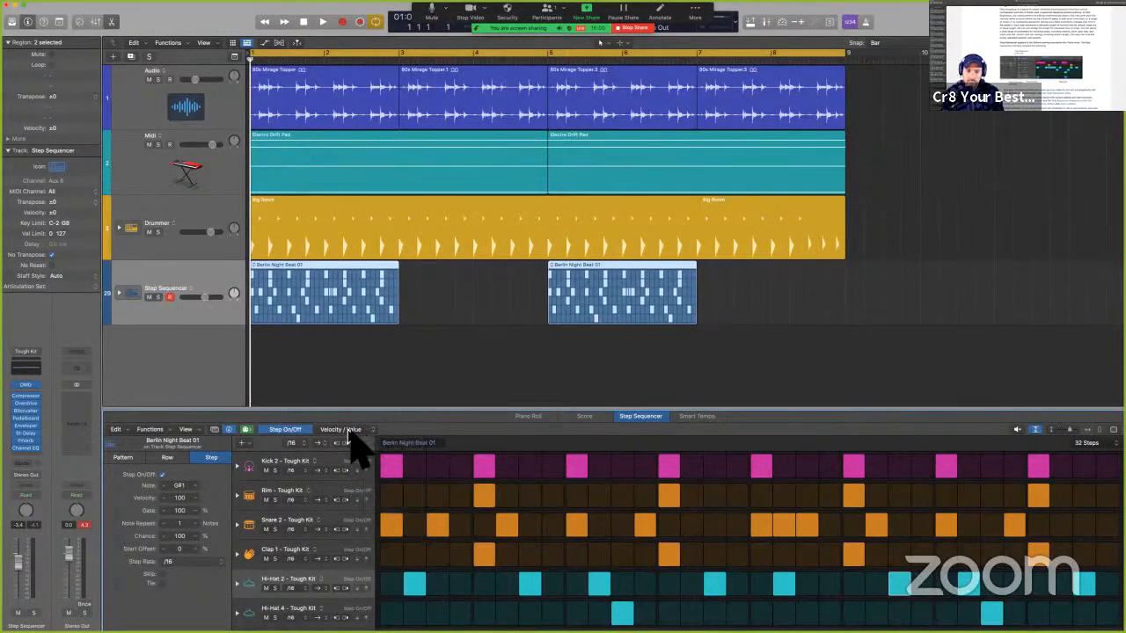
# Switch the step grid's edit mode to Velocity / Value and spotlight the selector.
pyautogui.click(345, 430)
pyautogui.press('ctrl+alt+super')
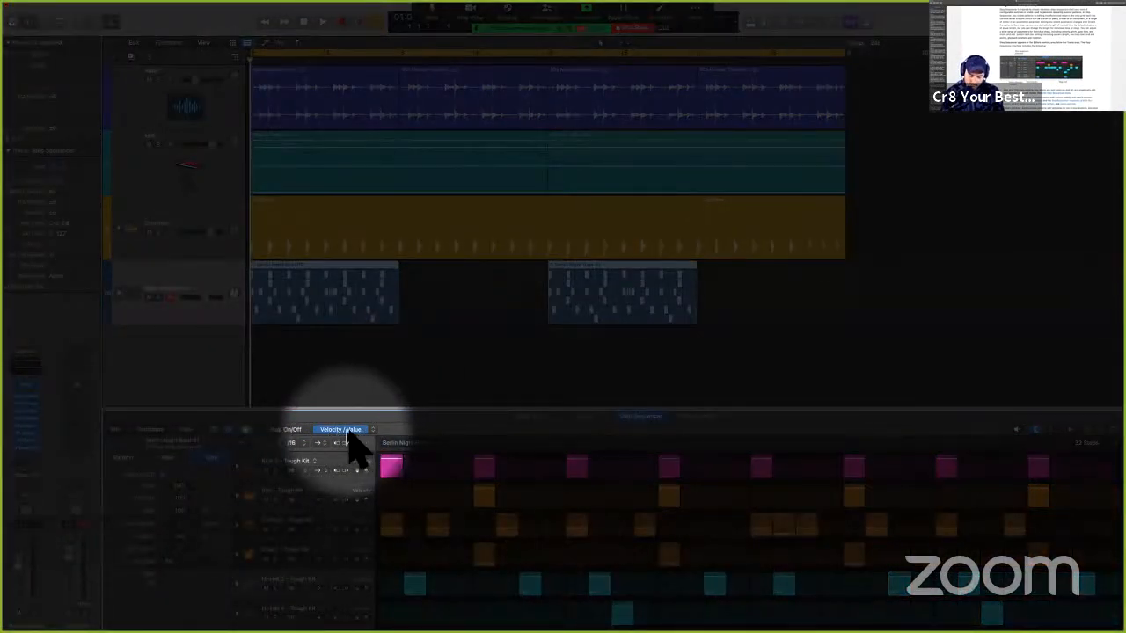
pyautogui.hotkey('ctrl', 'alt')
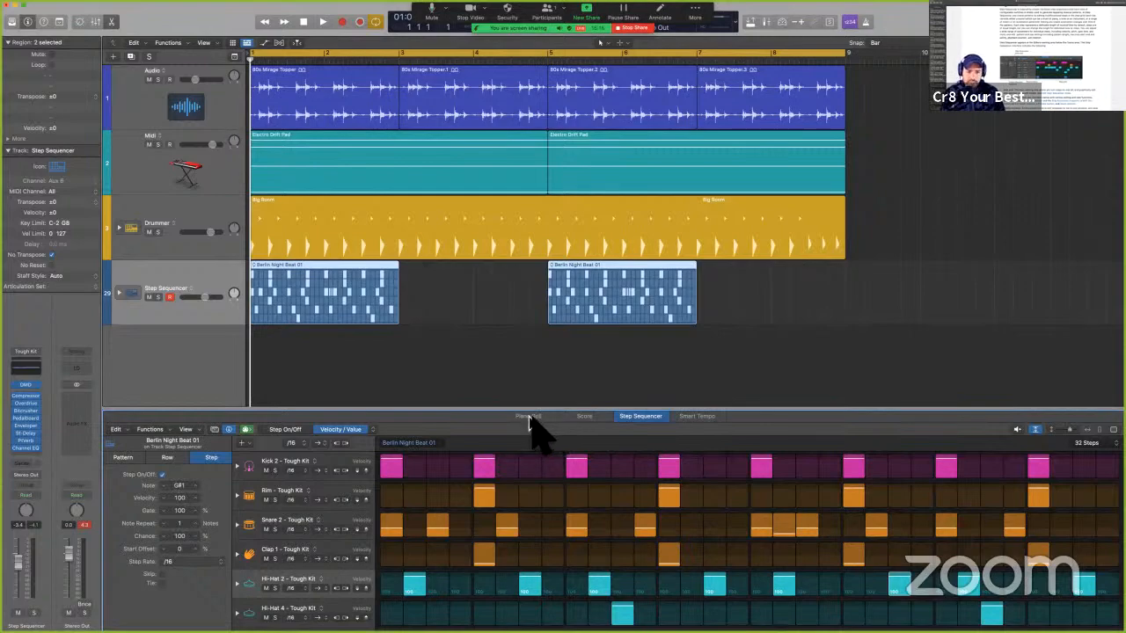
# Check the user guide's descriptions of the step grid and Step Sequencer menu bar, and return to Logic Pro.
pyautogui.hotkey('ctrl', 'Left')
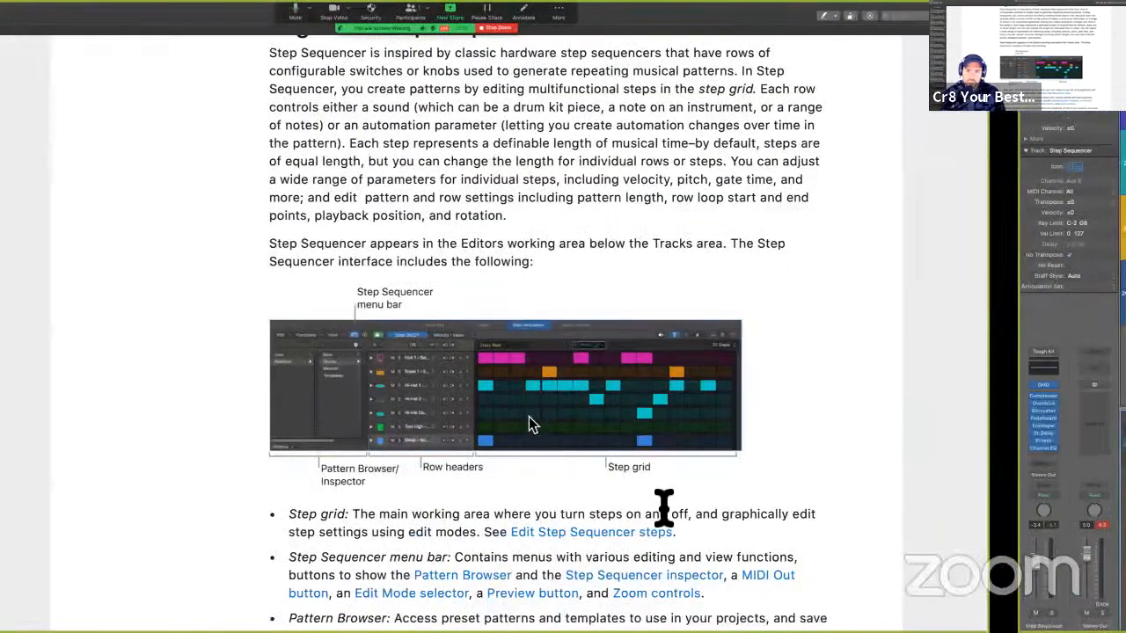
pyautogui.scroll(-2, 663, 508)
pyautogui.scroll(-2, 663, 507)
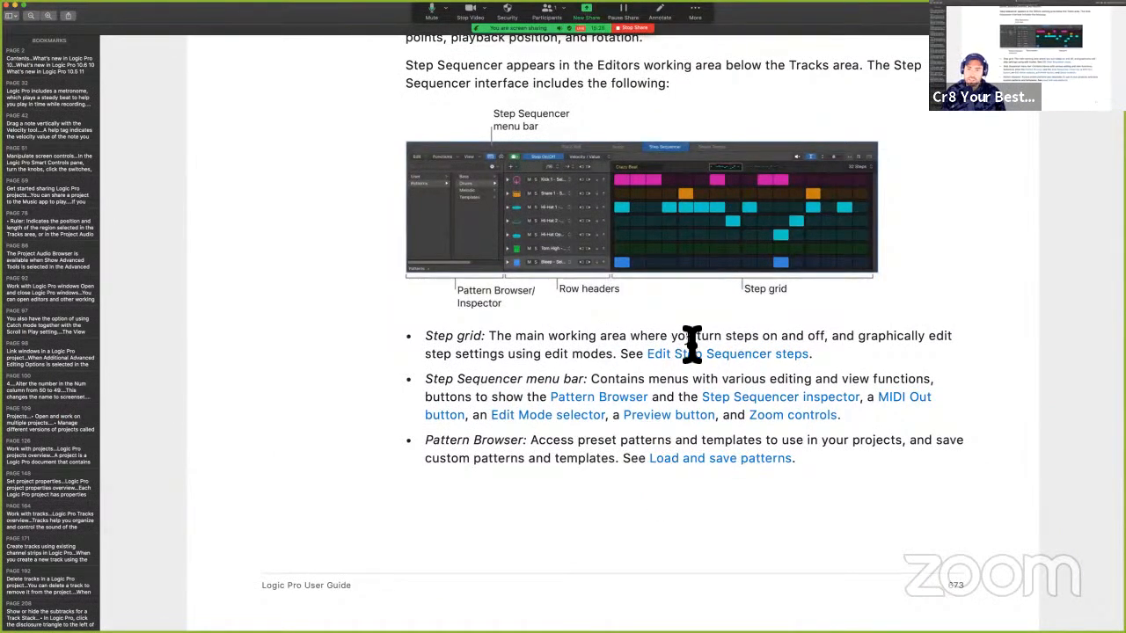
pyautogui.hotkey('ctrl', 'Right')
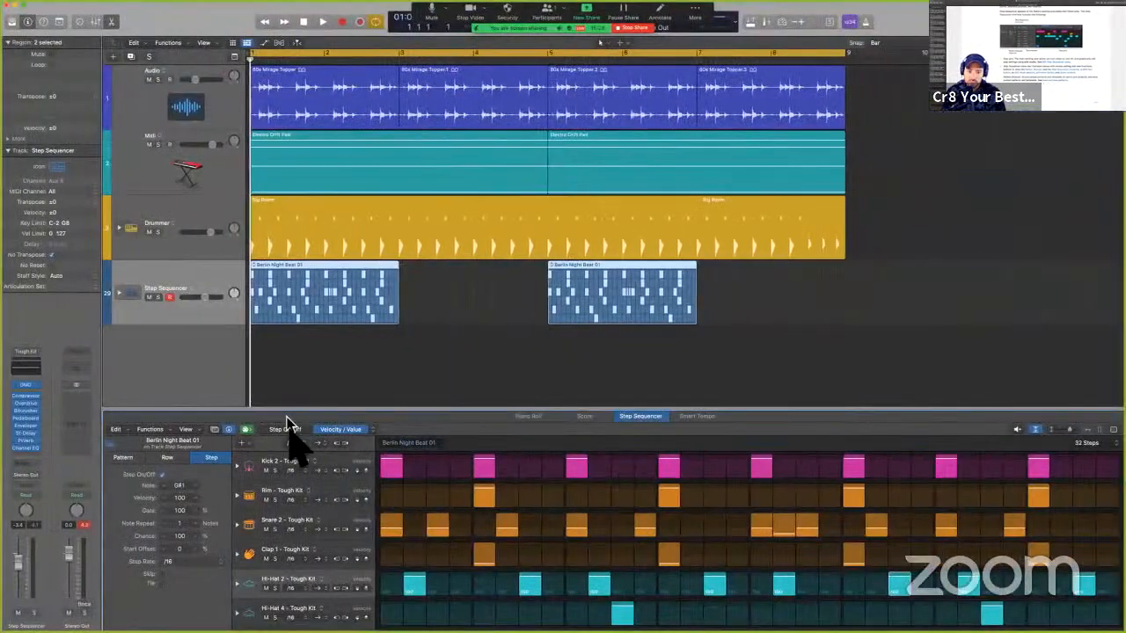
# Set the edit mode to Step On/Off and try out a step in the Kick 2 and Rim rows.
pyautogui.click(287, 430)
pyautogui.click(621, 467)
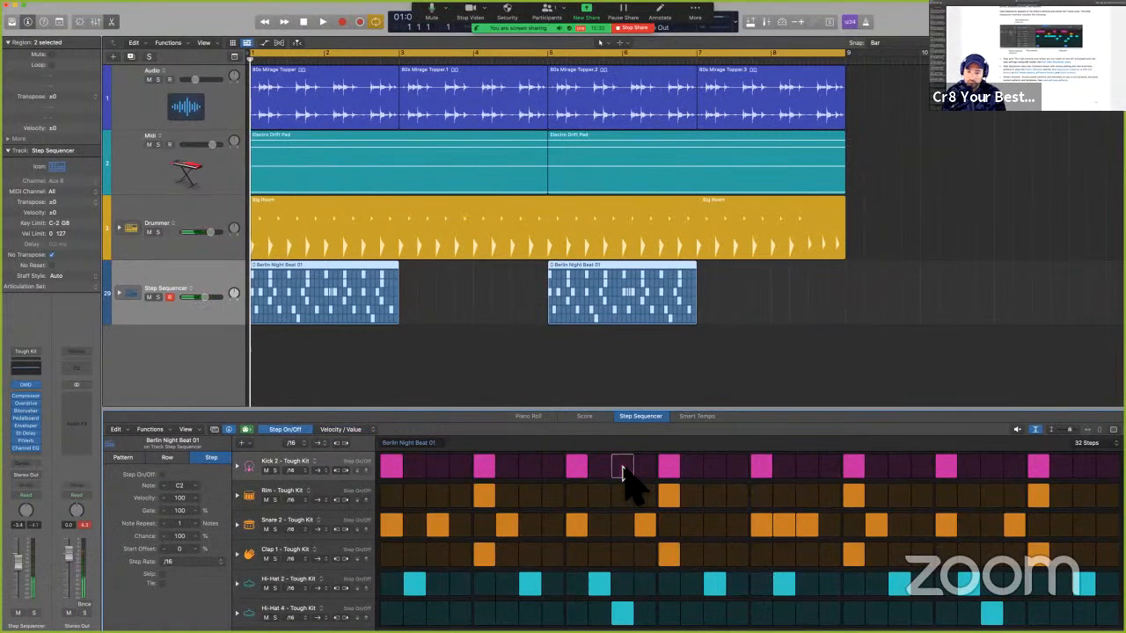
pyautogui.click(622, 499)
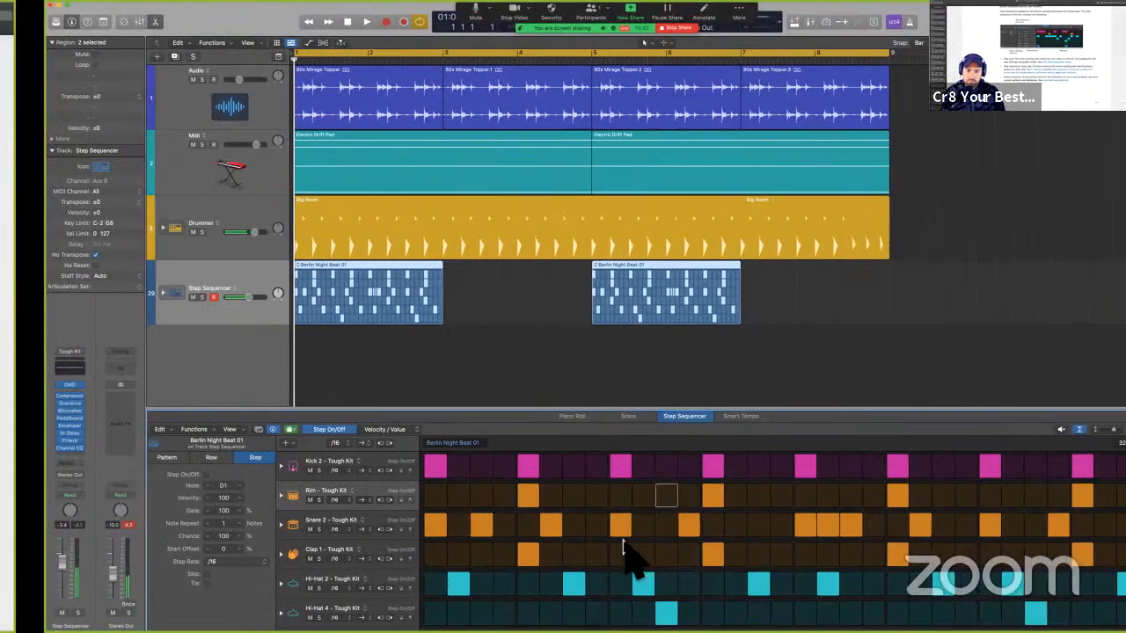
# Check the zoom controls entry in the user guide, and reduce the row height of the step grid in Logic Pro.
pyautogui.hotkey('ctrl', 'Left')
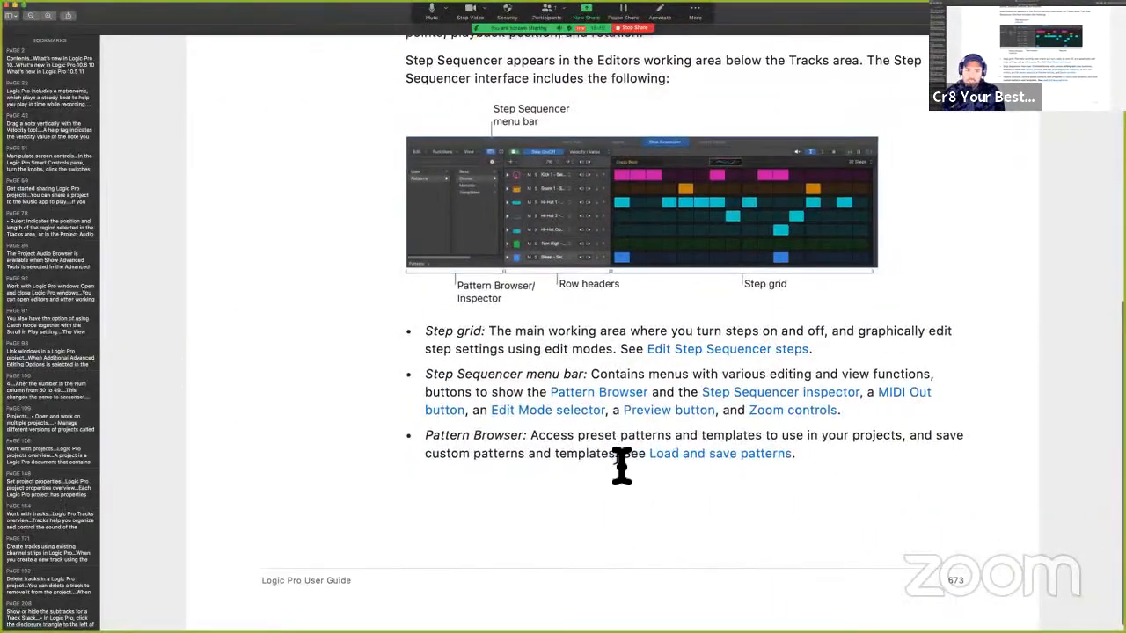
pyautogui.scroll(-1, 619, 466)
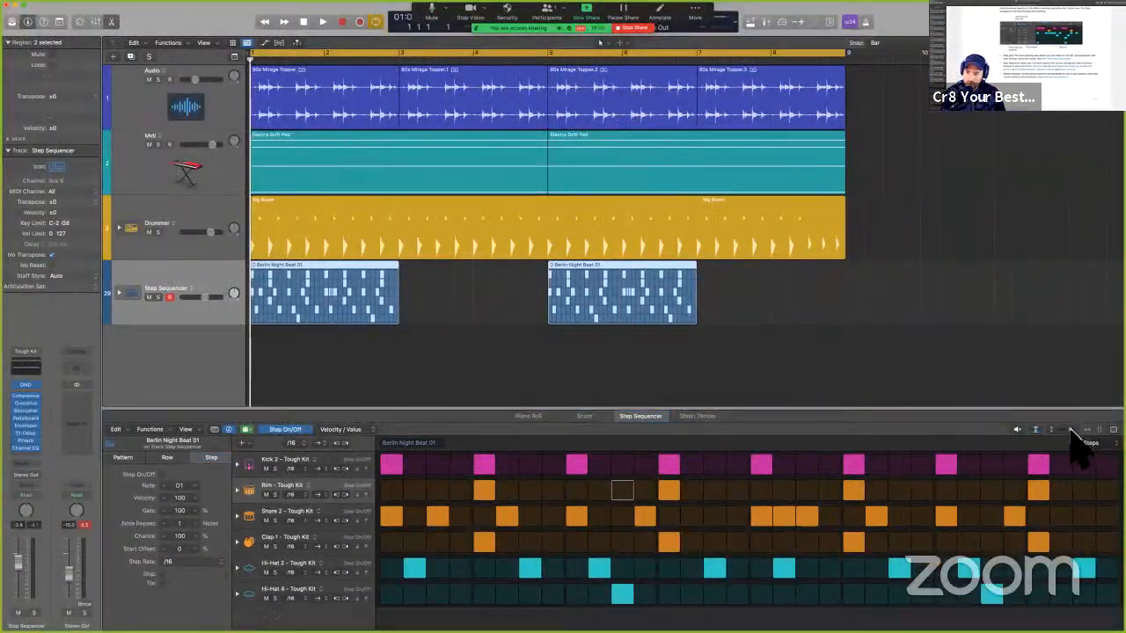
pyautogui.moveTo(1070, 429)
pyautogui.mouseDown()
pyautogui.moveTo(1059, 430)
pyautogui.moveTo(1081, 431)
pyautogui.moveTo(1071, 438)
pyautogui.mouseUp()
pyautogui.press('z')
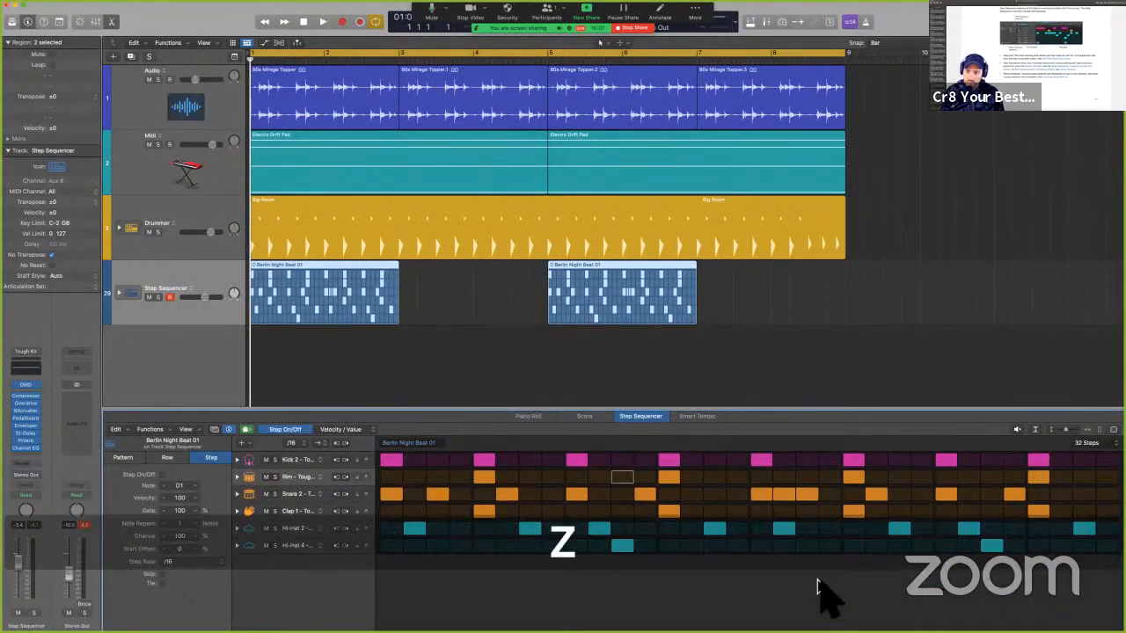
# Zoom the step grid in and out in both directions, ending on all 32 steps, and try out a Hi-Hat 2 step.
pyautogui.press('super+Right')
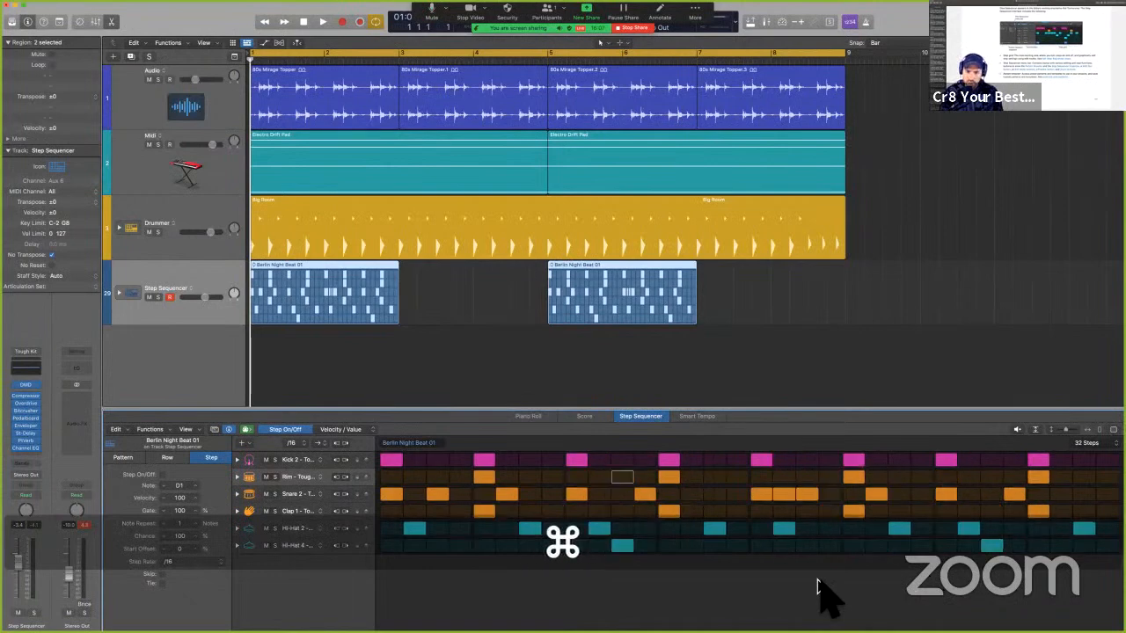
pyautogui.press('super+Up')
pyautogui.press('super+Up')
pyautogui.press('super+Down')
pyautogui.press('super+Down')
pyautogui.press('super+Down')
pyautogui.press('super+Down')
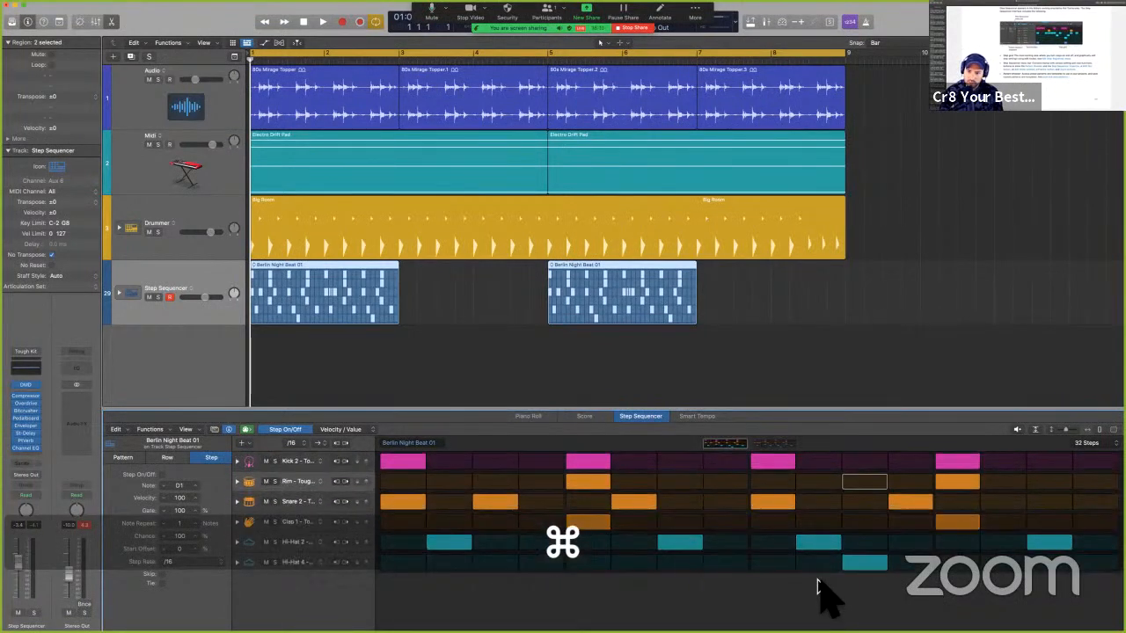
pyautogui.press('super+Left')
pyautogui.press('super+Right')
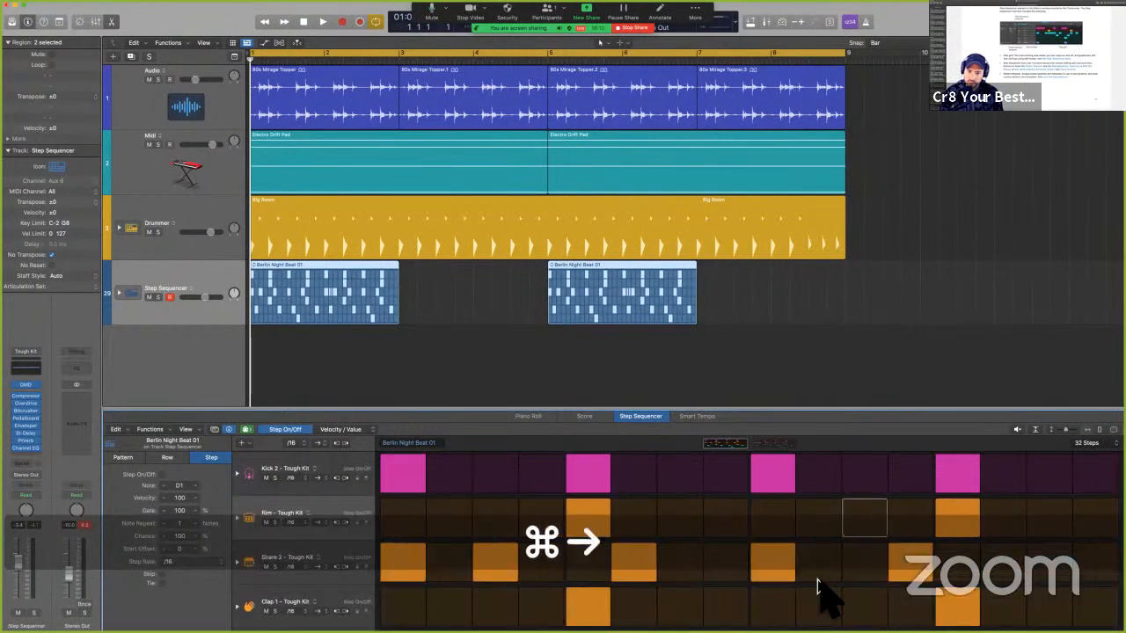
pyautogui.press('super+Up')
pyautogui.press('super+Up')
pyautogui.press('super+Up')
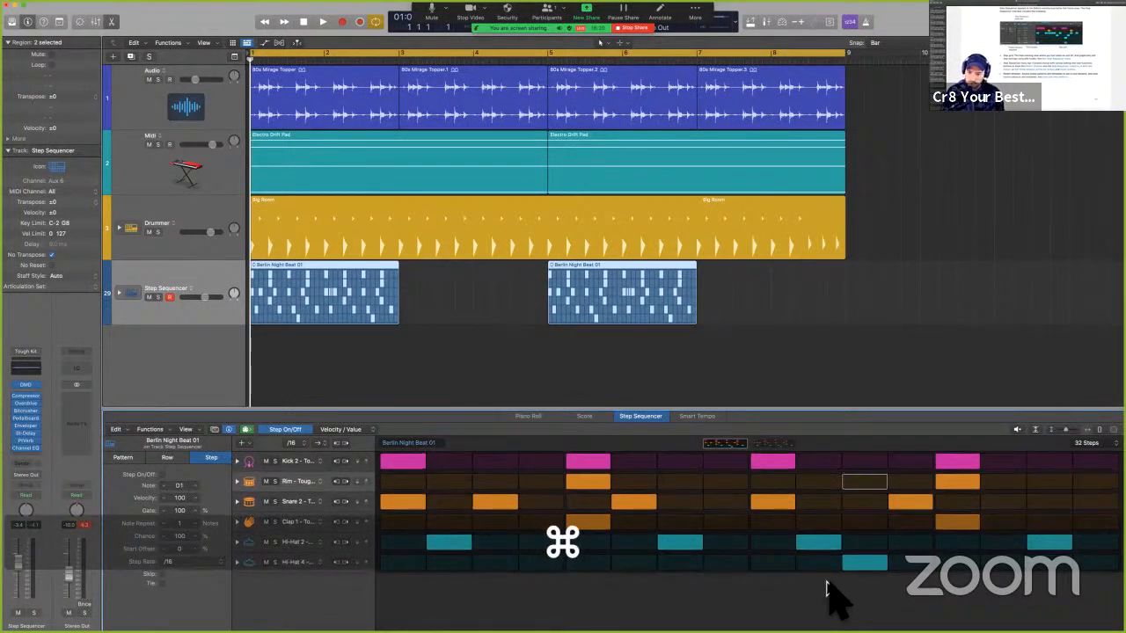
pyautogui.press('super+Left')
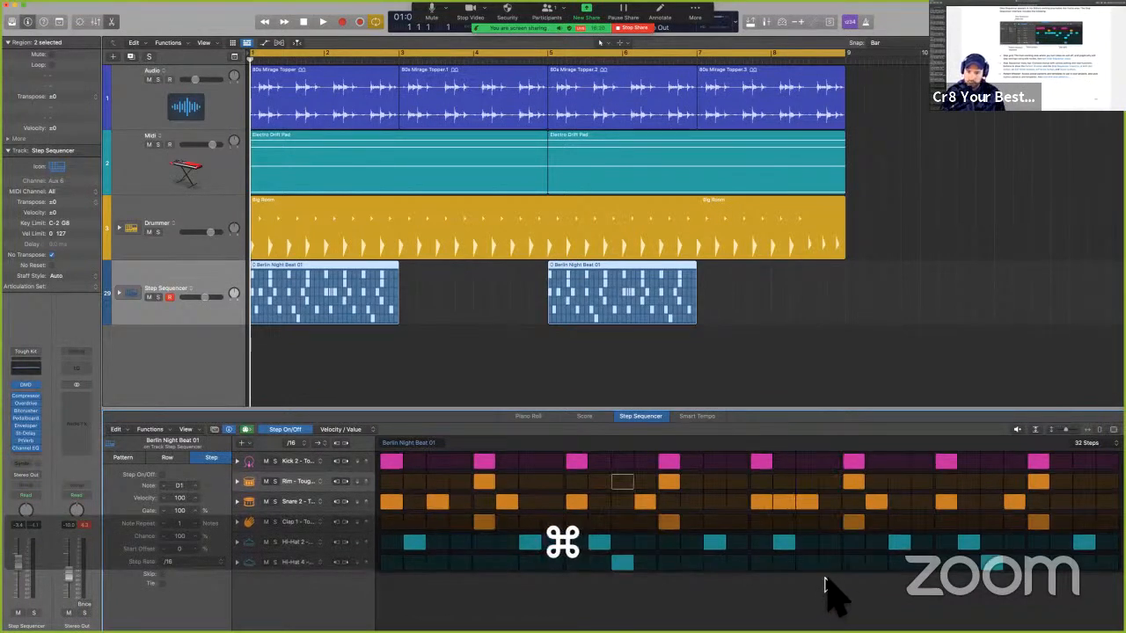
pyautogui.click(851, 541)
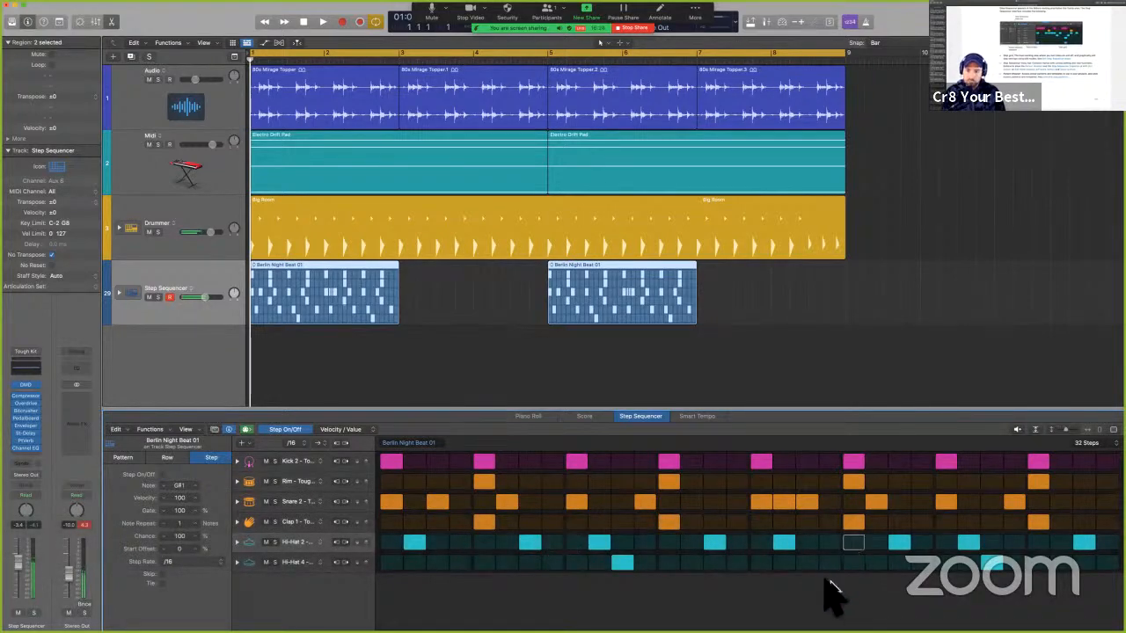
# Spotlight the Preview control mentioned in the user guide, and start and stop a preview of the Berlin Night Beat 01 pattern.
pyautogui.hotkey('ctrl', 'Left')
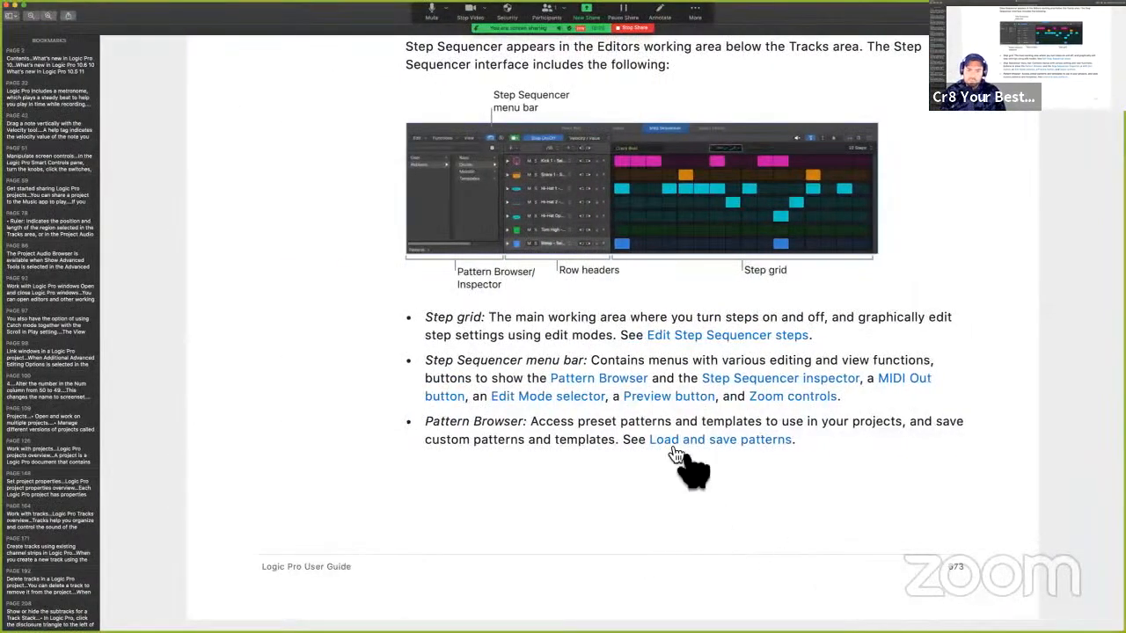
pyautogui.hotkey('ctrl', 'Right')
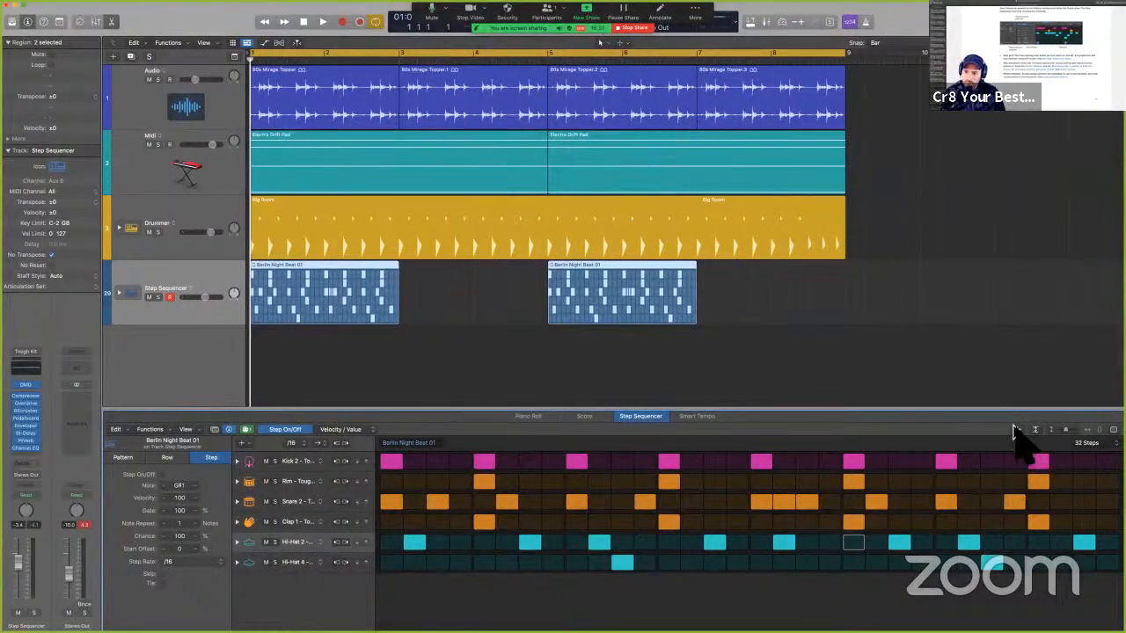
pyautogui.press('ctrl+alt+super+m')
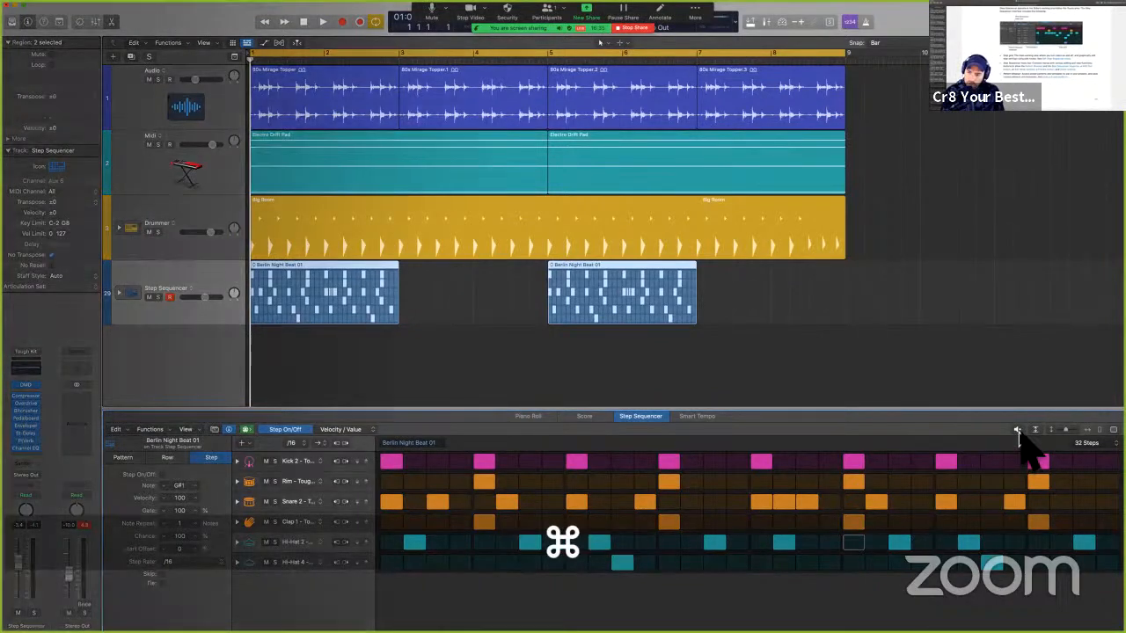
pyautogui.press('ctrl+alt+super+m')
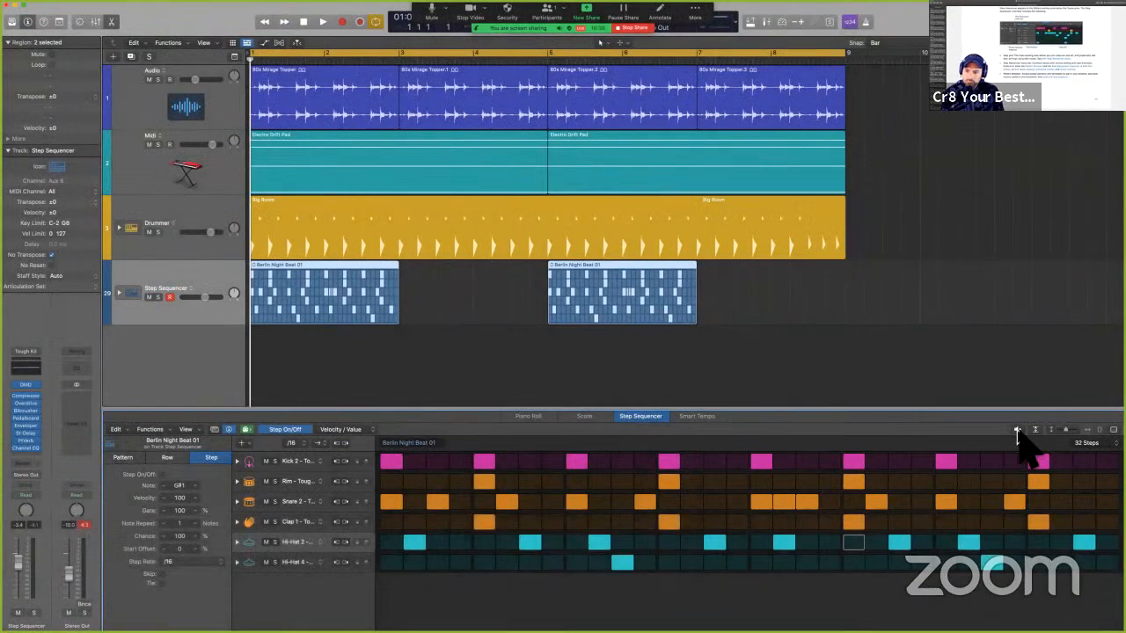
pyautogui.press('space')
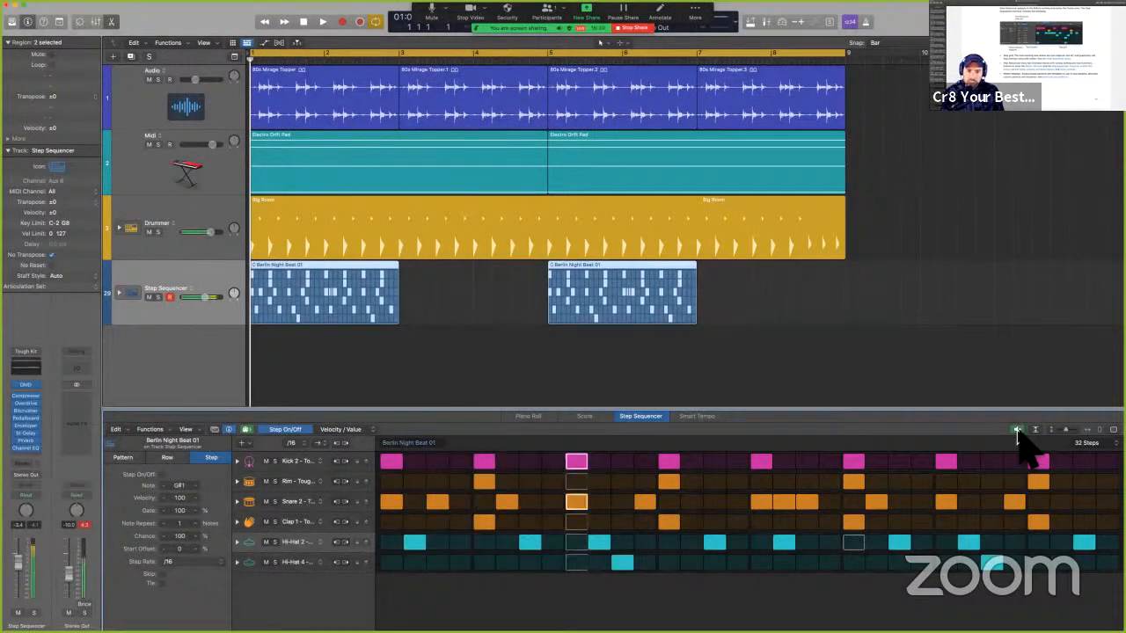
pyautogui.click(1018, 431)
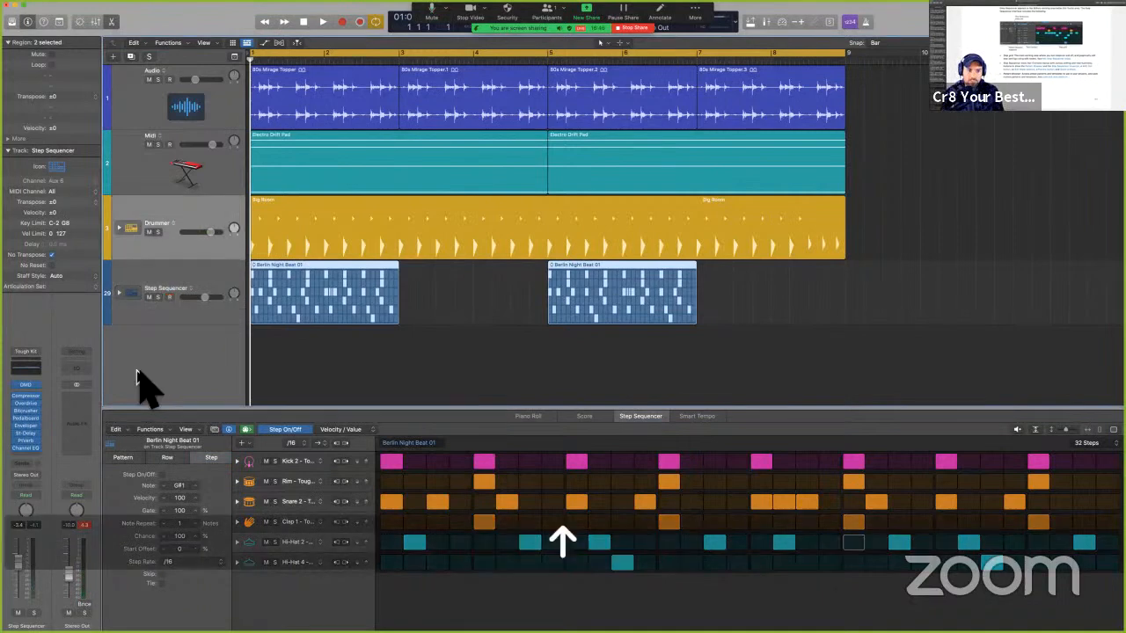
# Mute and unmute the Step Sequencer track, and solo and unsolo it.
pyautogui.press('Up')
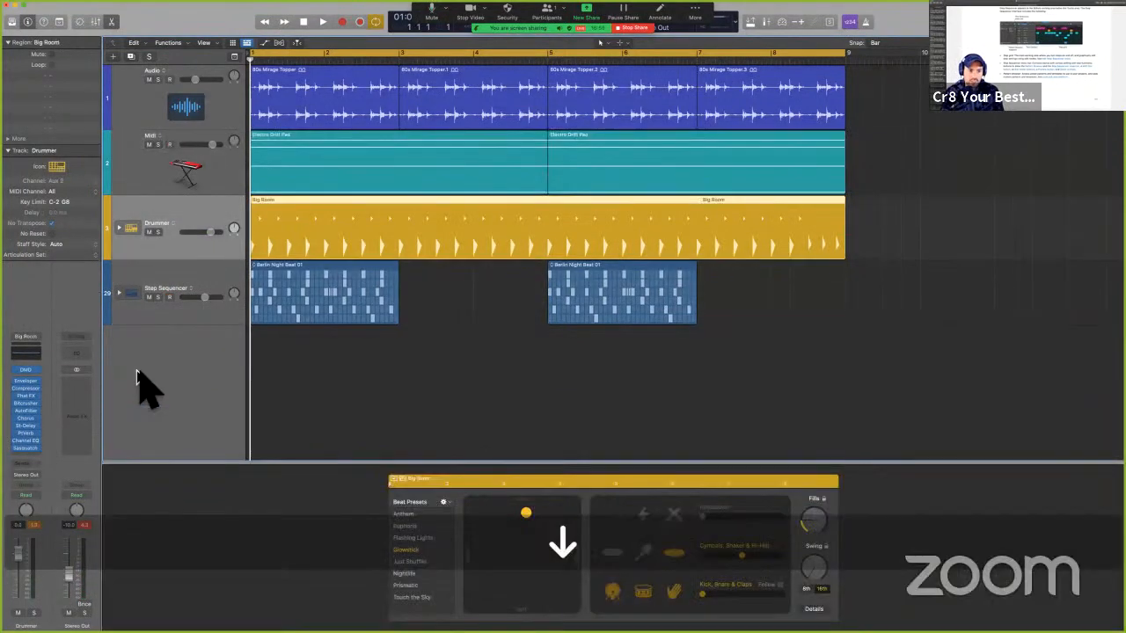
pyautogui.click(149, 296)
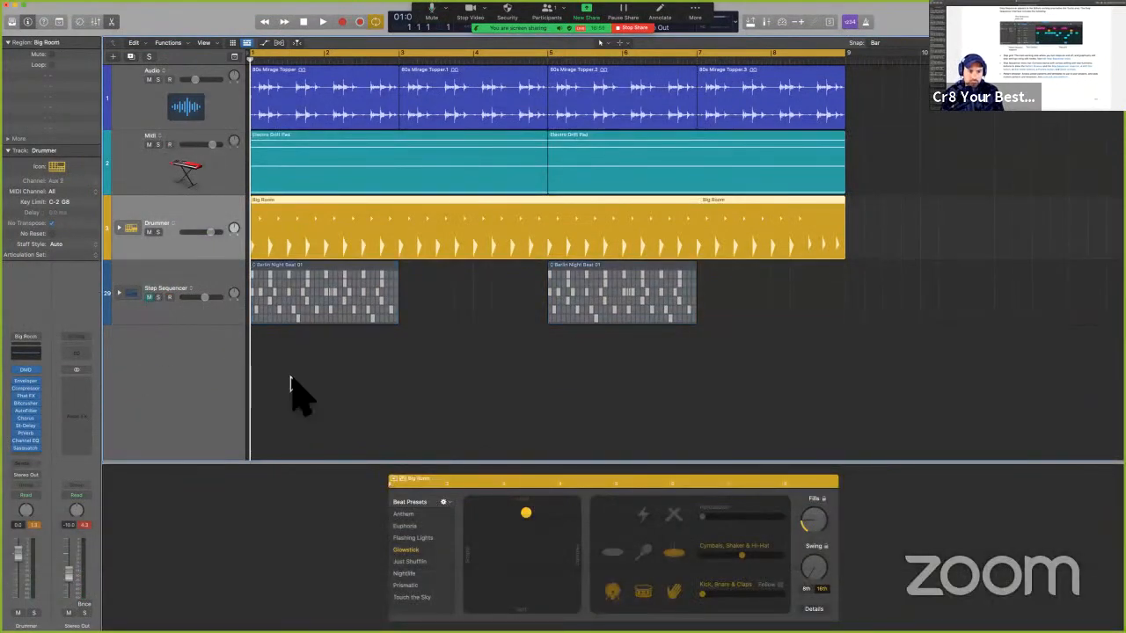
pyautogui.click(171, 297)
pyautogui.click(152, 298)
pyautogui.click(160, 297)
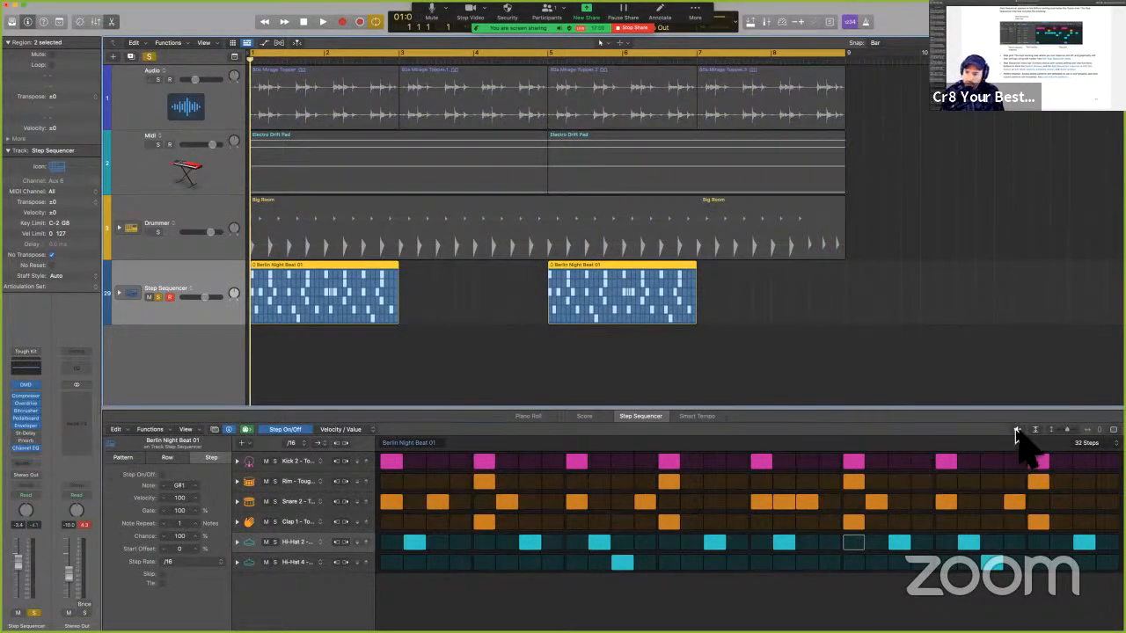
pyautogui.click(159, 297)
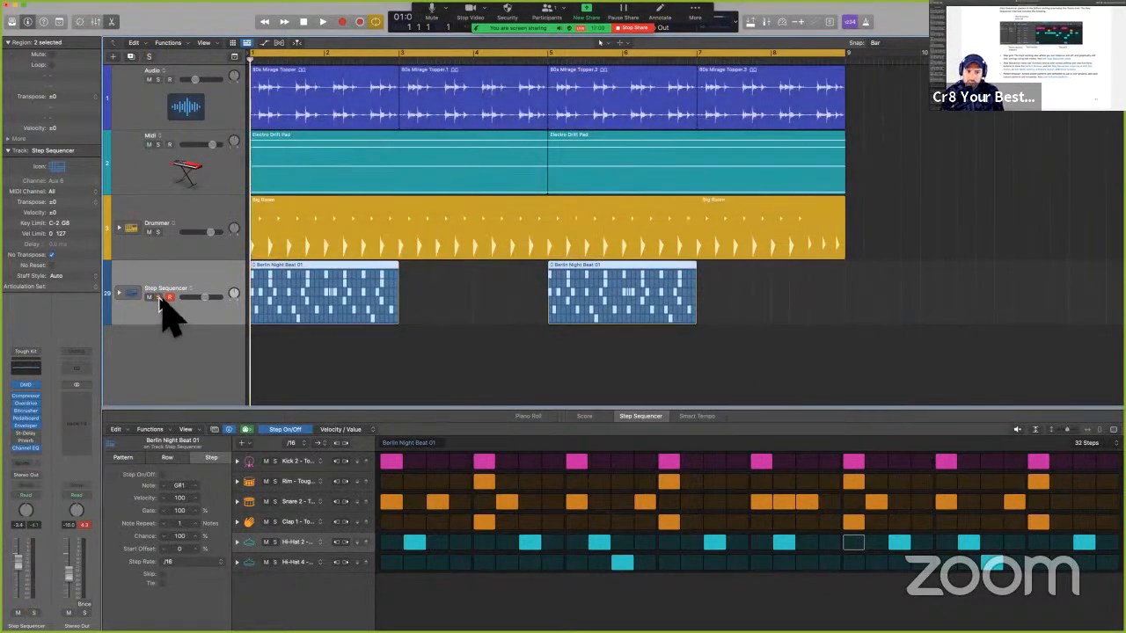
# Preview the Berlin Night Beat 01 pattern once more with all tracks unsoloed, and stop the preview.
pyautogui.click(1018, 430)
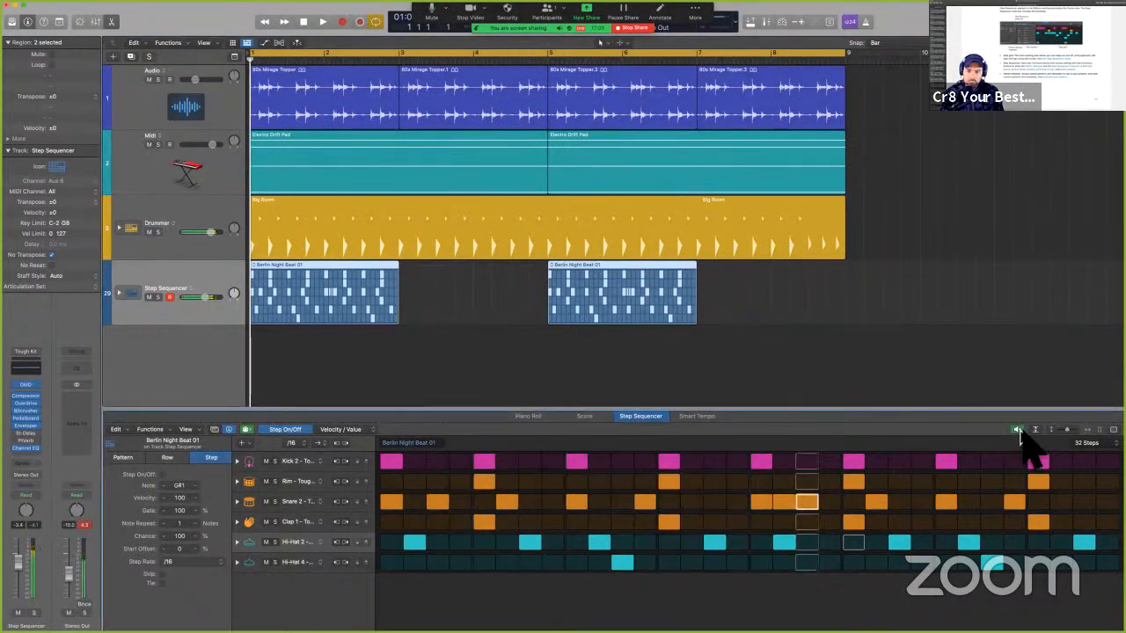
pyautogui.click(1018, 430)
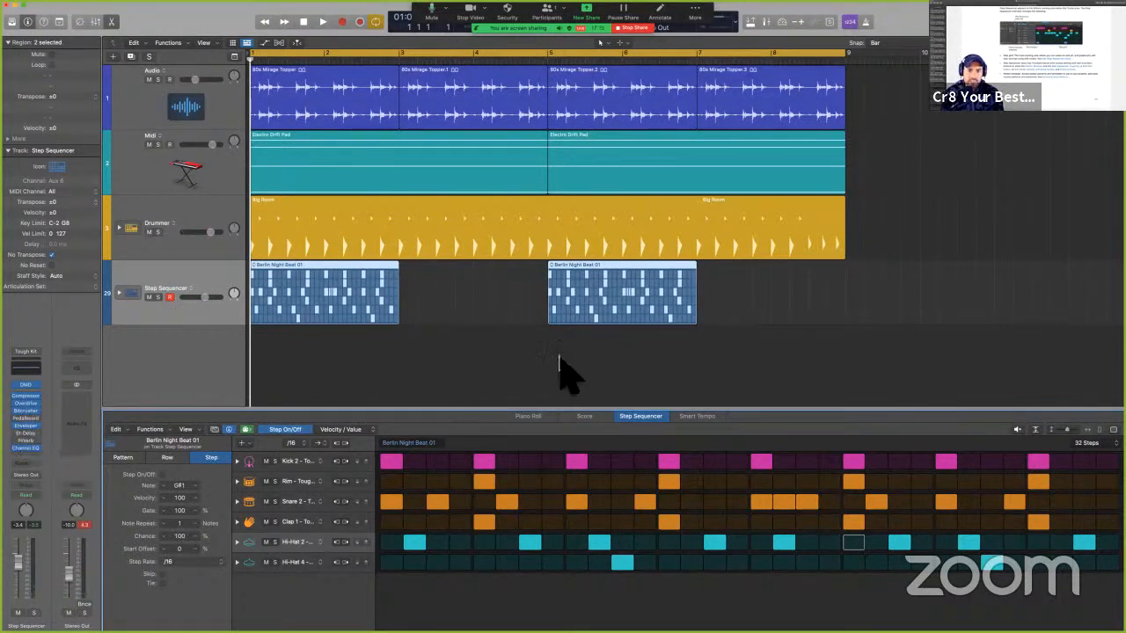
pyautogui.click(363, 344)
# Switch to the user guide and read on to the Step Sequencer inspector description, highlighting its heading.
pyautogui.hotkey('ctrl', 'Left')
pyautogui.scroll(-10, 577, 469)
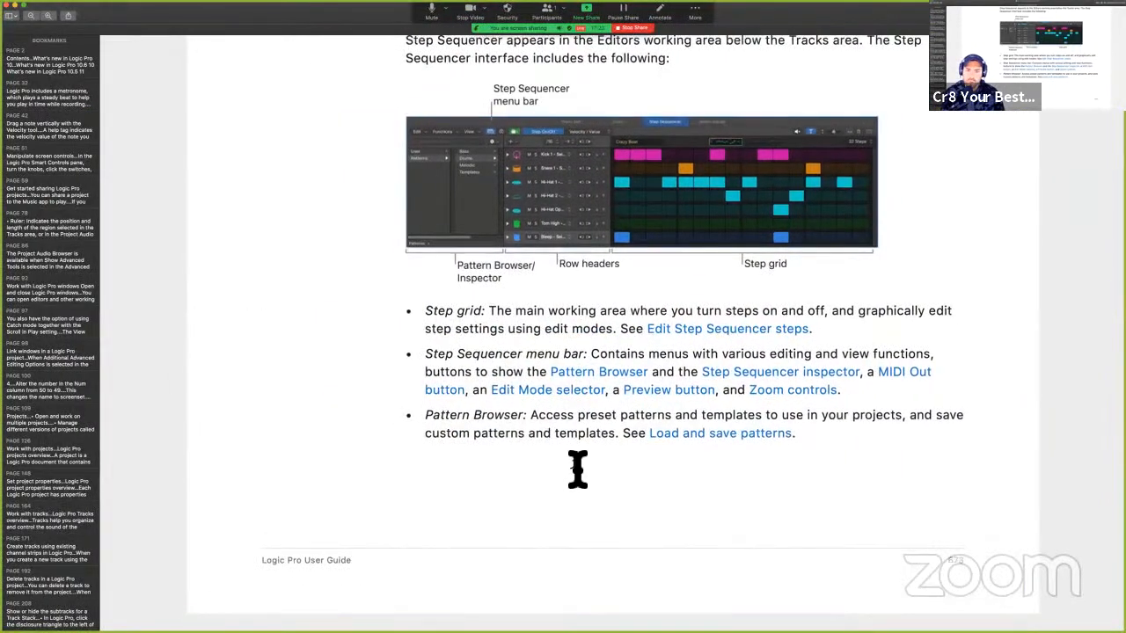
pyautogui.scroll(10, 565, 442)
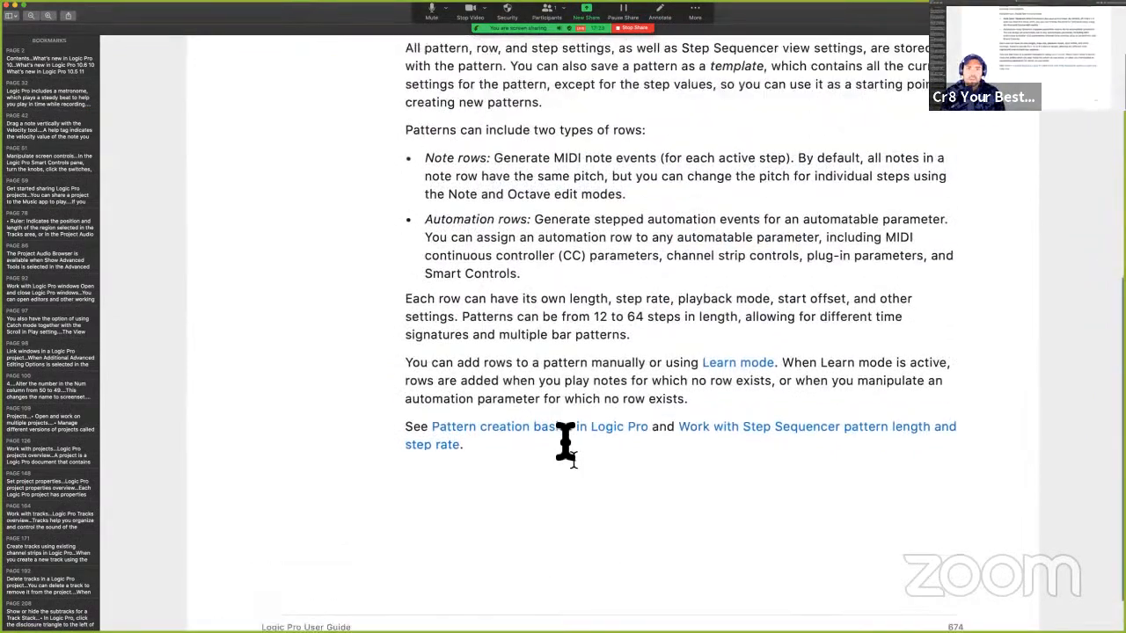
pyautogui.scroll(3, 565, 443)
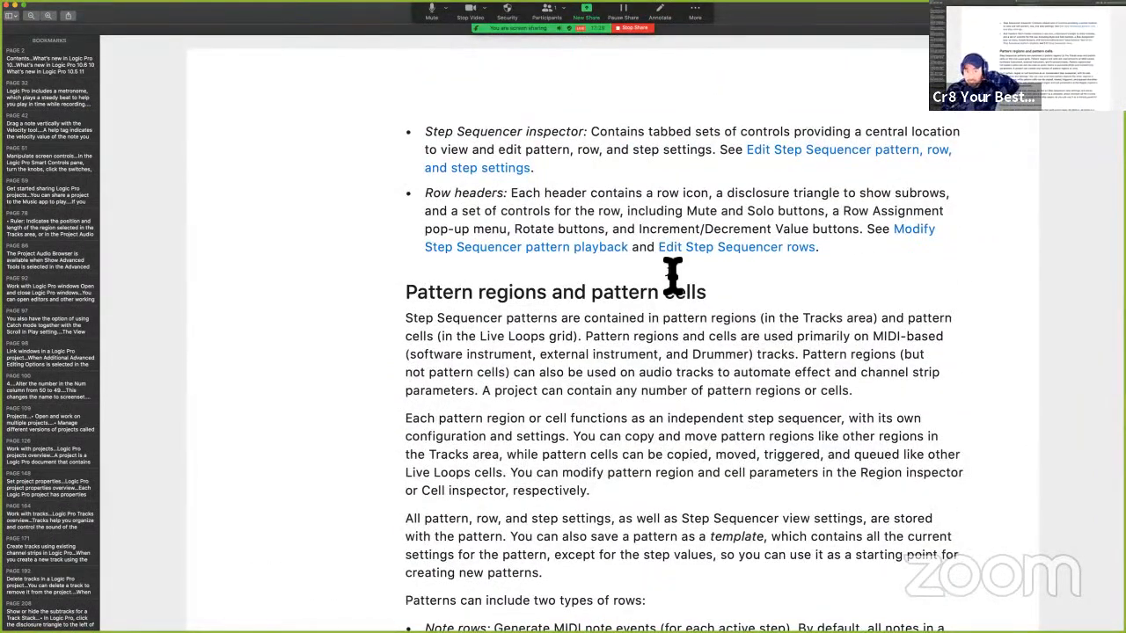
pyautogui.moveTo(592, 132); pyautogui.dragTo(407, 131)
pyautogui.click(923, 132)
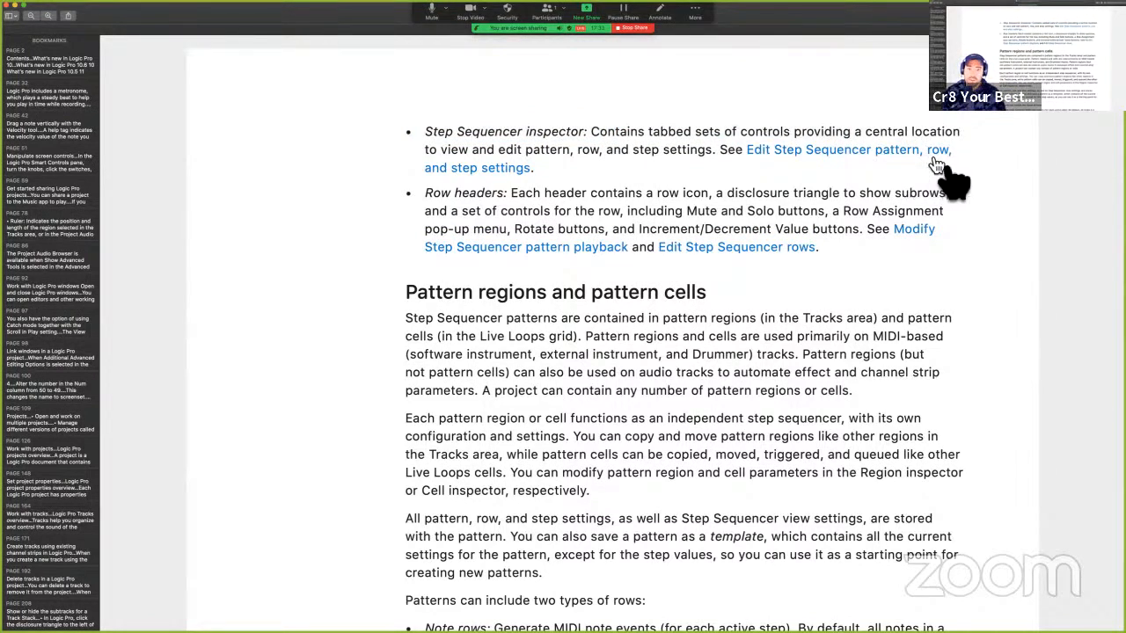
# Highlight the row header parts in the guide: disclosure triangle, Mute and Solo, Row Assignment menu, Rotate and Increment/Decrement Value buttons.
pyautogui.moveTo(429, 204); pyautogui.dragTo(521, 201)
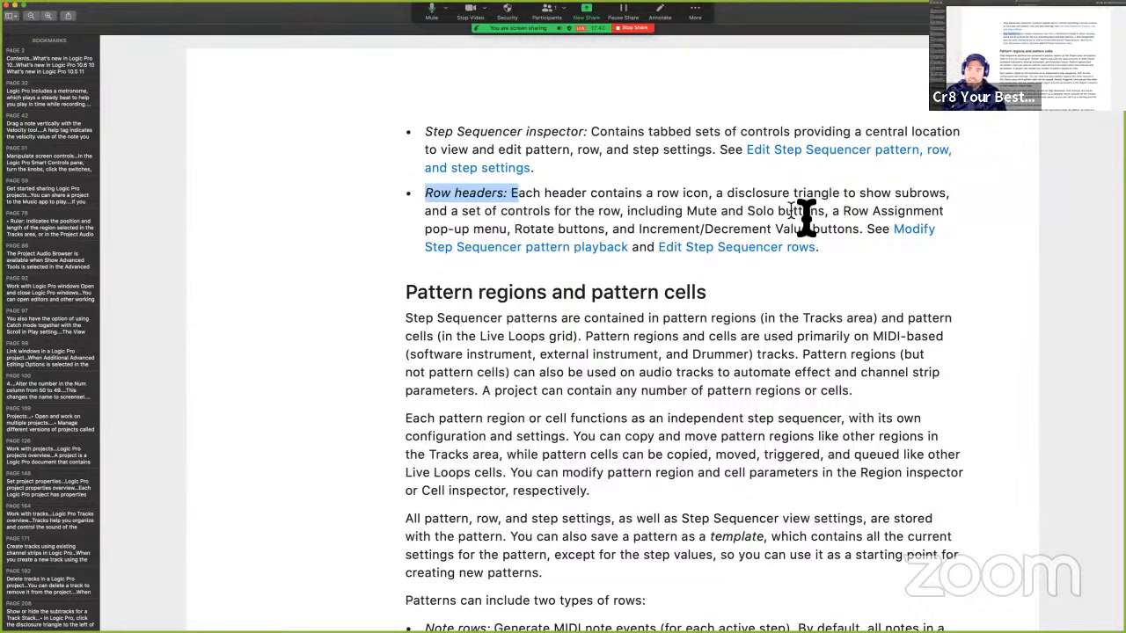
pyautogui.moveTo(719, 201); pyautogui.dragTo(993, 200)
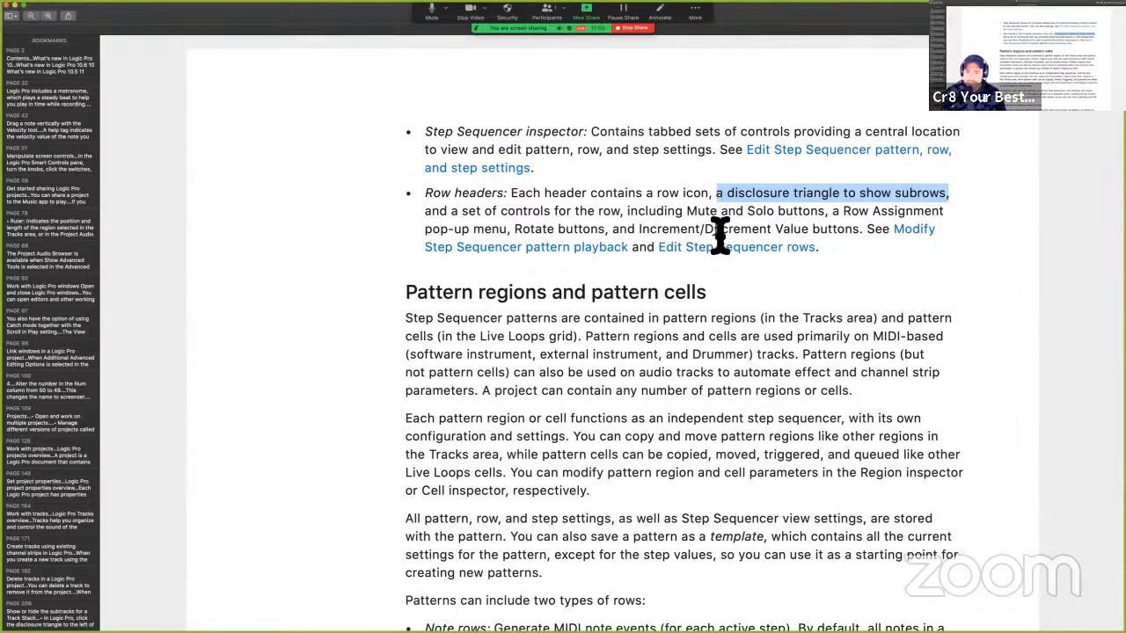
pyautogui.moveTo(647, 214); pyautogui.dragTo(980, 215)
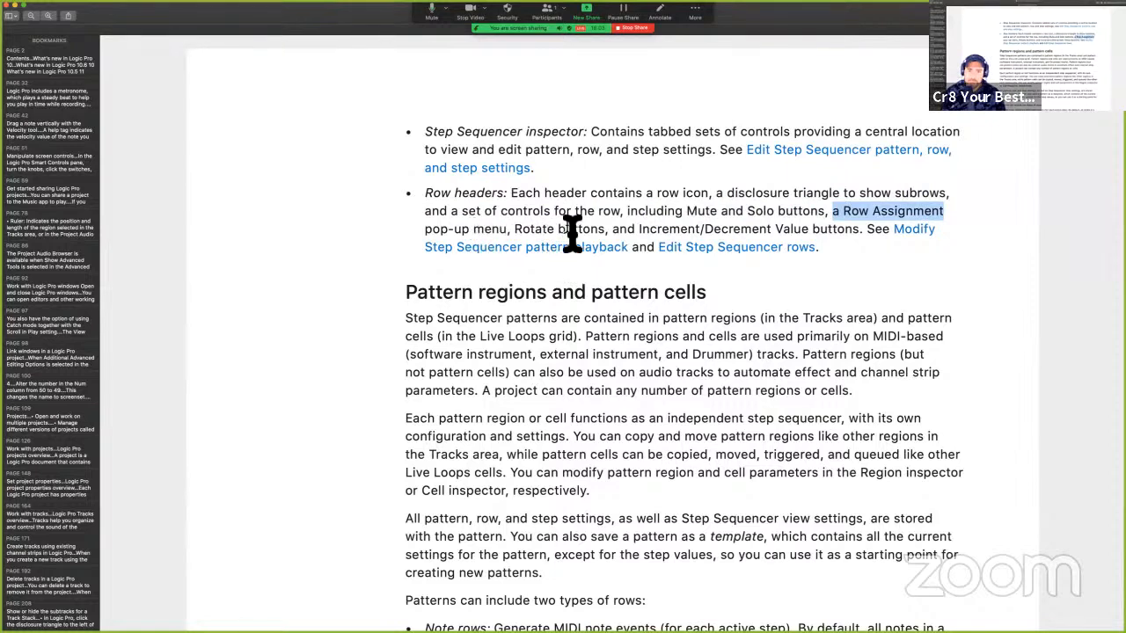
pyautogui.moveTo(514, 230); pyautogui.dragTo(849, 235)
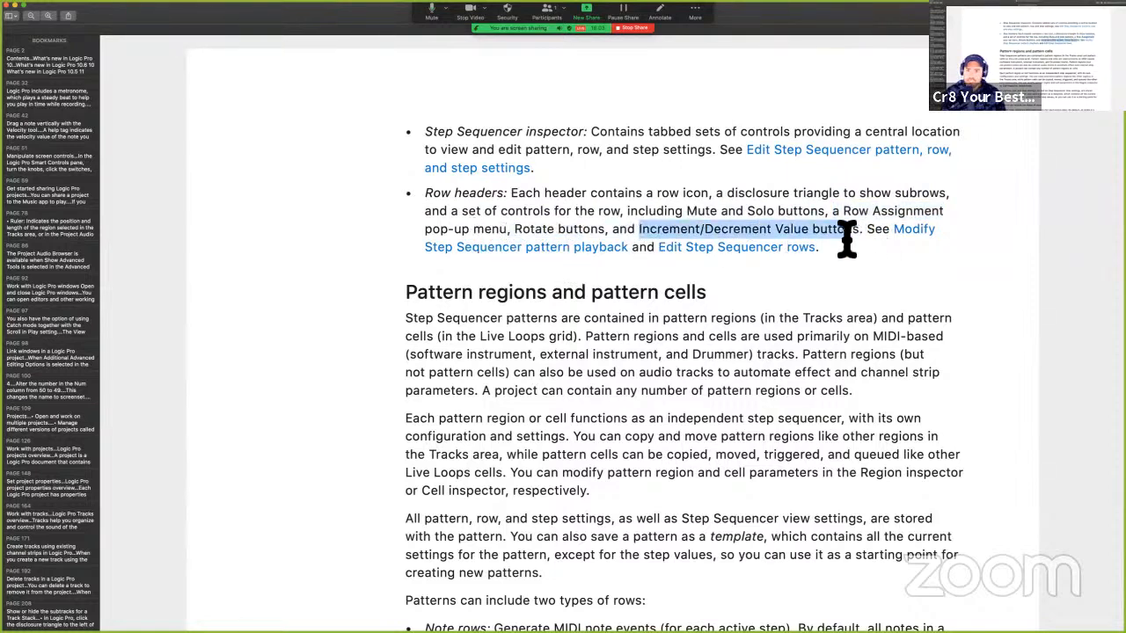
pyautogui.click(839, 305)
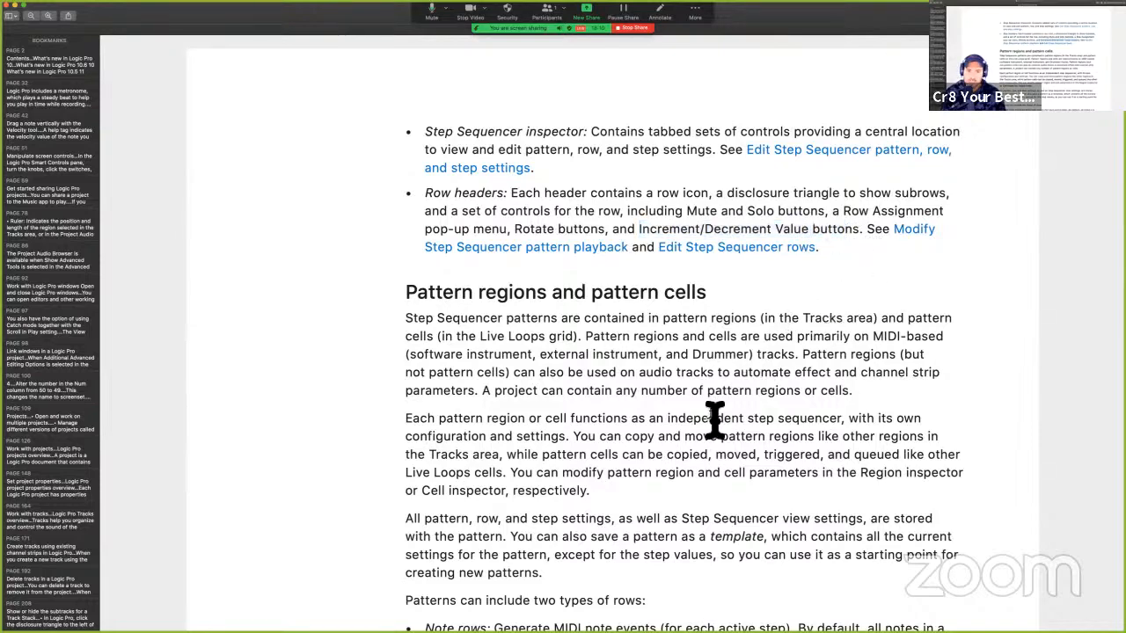
# Switch to Logic Pro and try to clear the whole pattern of the first Berlin Night Beat 01 region at once.
pyautogui.hotkey('ctrl', 'Right')
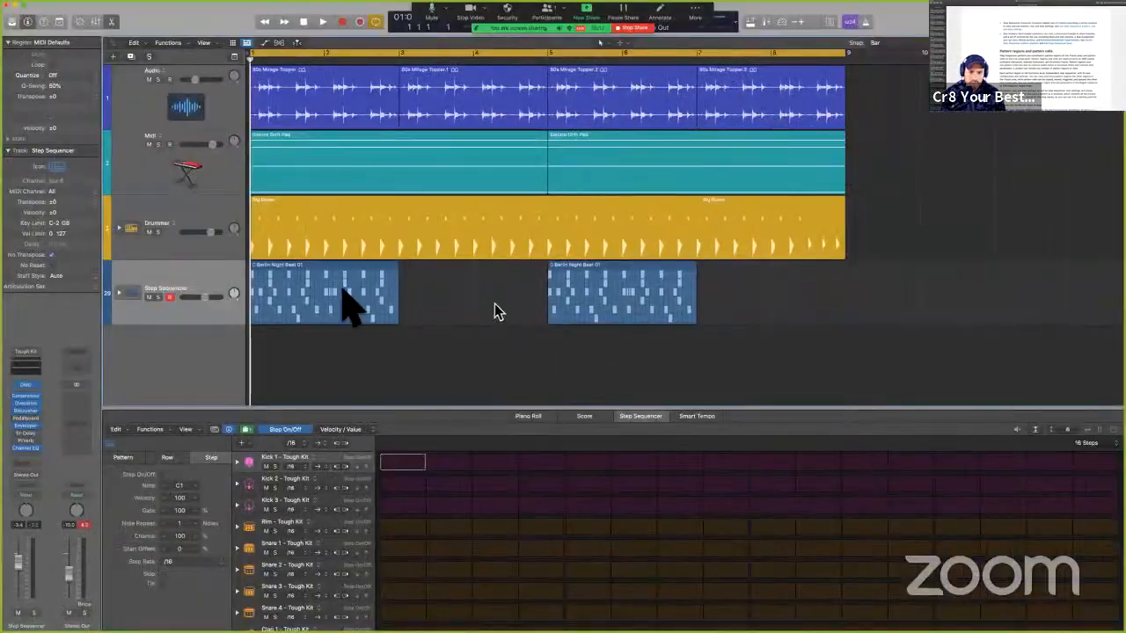
pyautogui.click(352, 310)
pyautogui.press('super+a')
pyautogui.press('BackSpace')
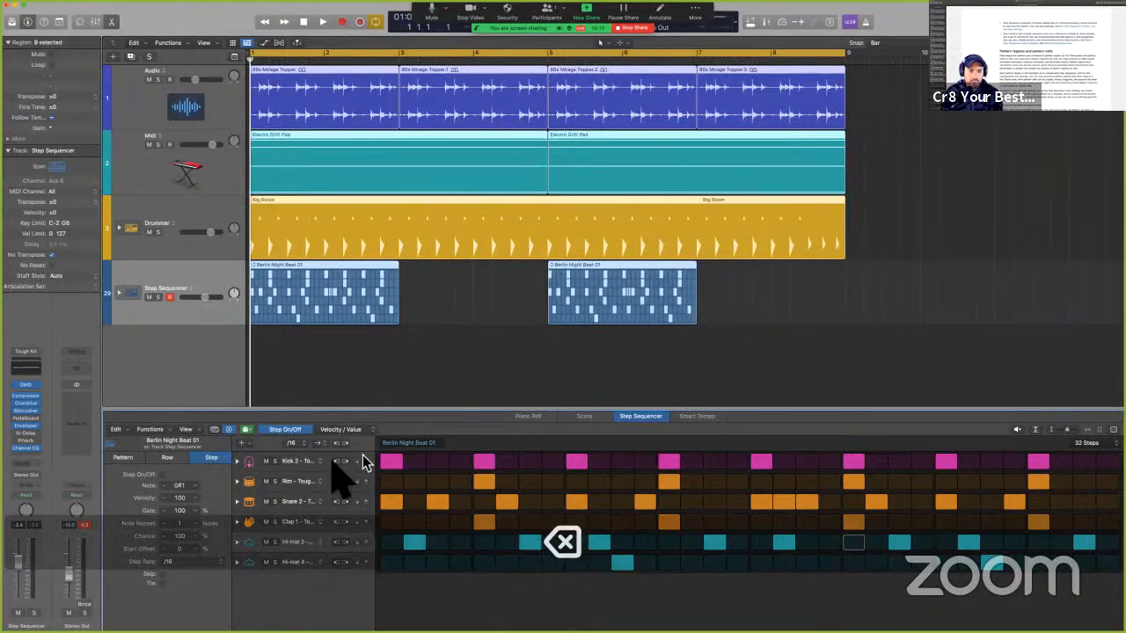
pyautogui.rightClick(514, 522)
pyautogui.click(511, 576)
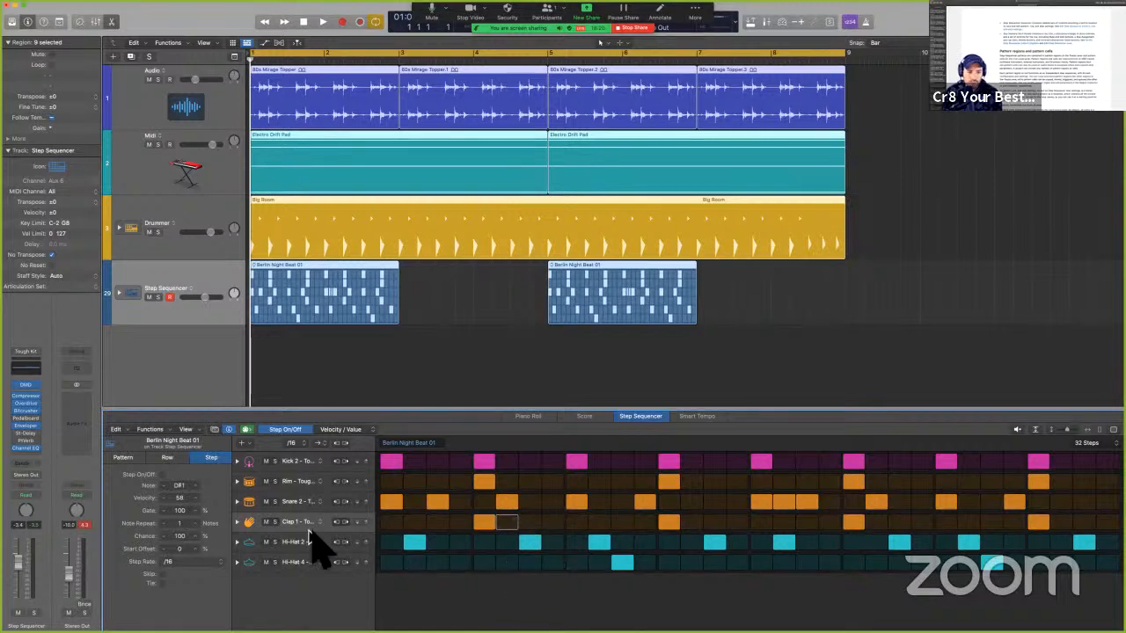
# Try to select the pattern rows from Kick 2 through Hi-Hat 2 together.
pyautogui.click(303, 461)
pyautogui.press('shift')
pyautogui.click(303, 539)
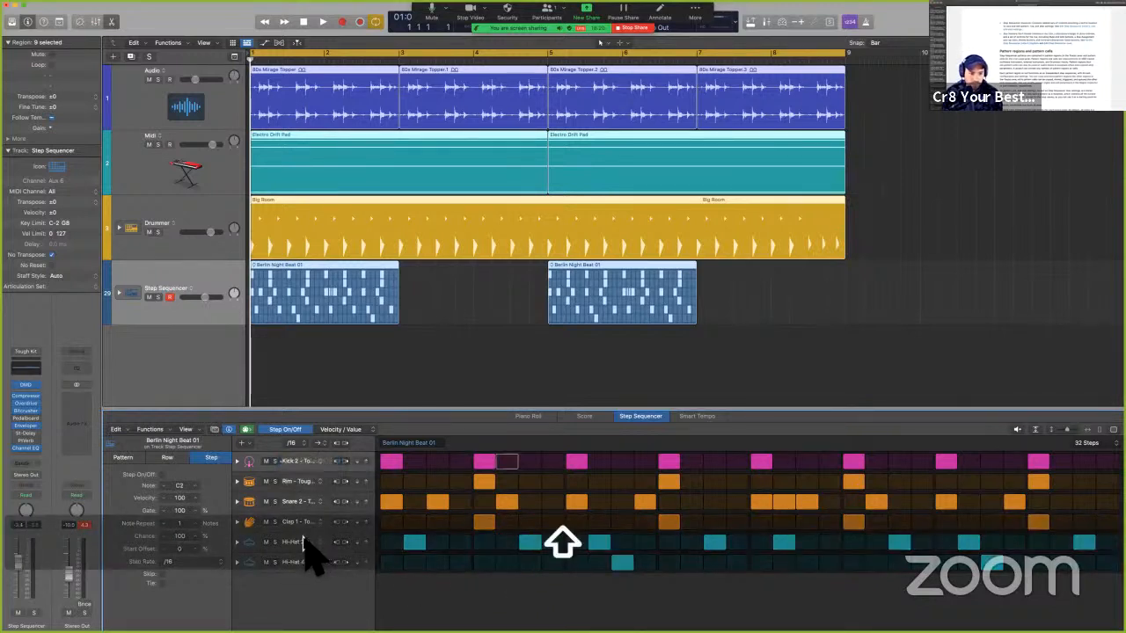
pyautogui.click(302, 463)
pyautogui.click(300, 453)
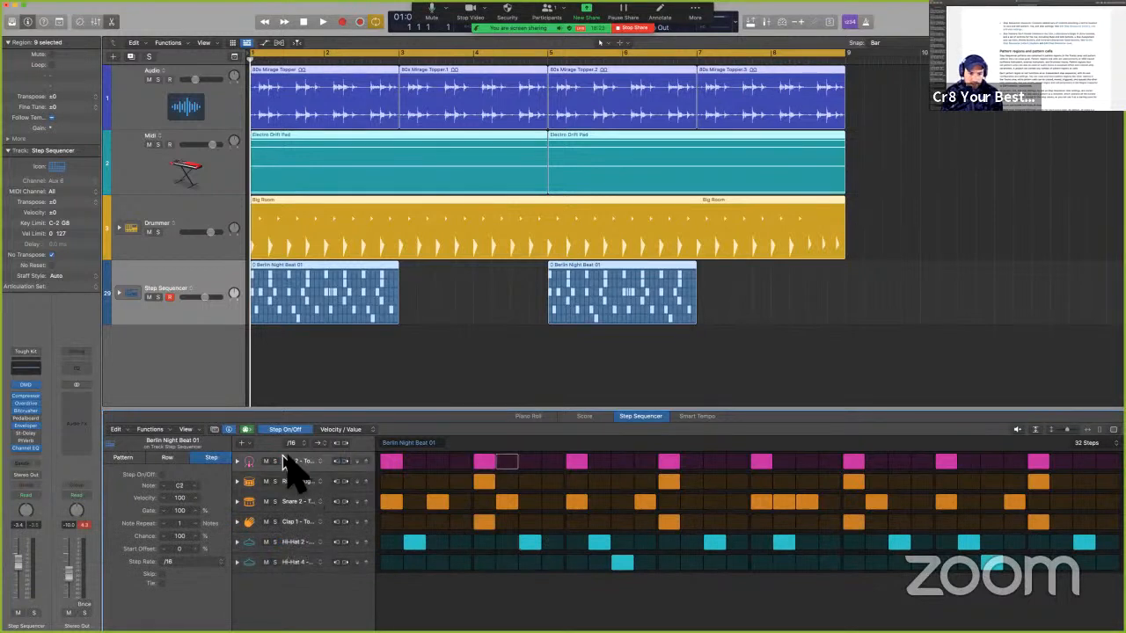
# Delete the Kick 2 row from the pattern, and undo the deletion.
pyautogui.rightClick(295, 465)
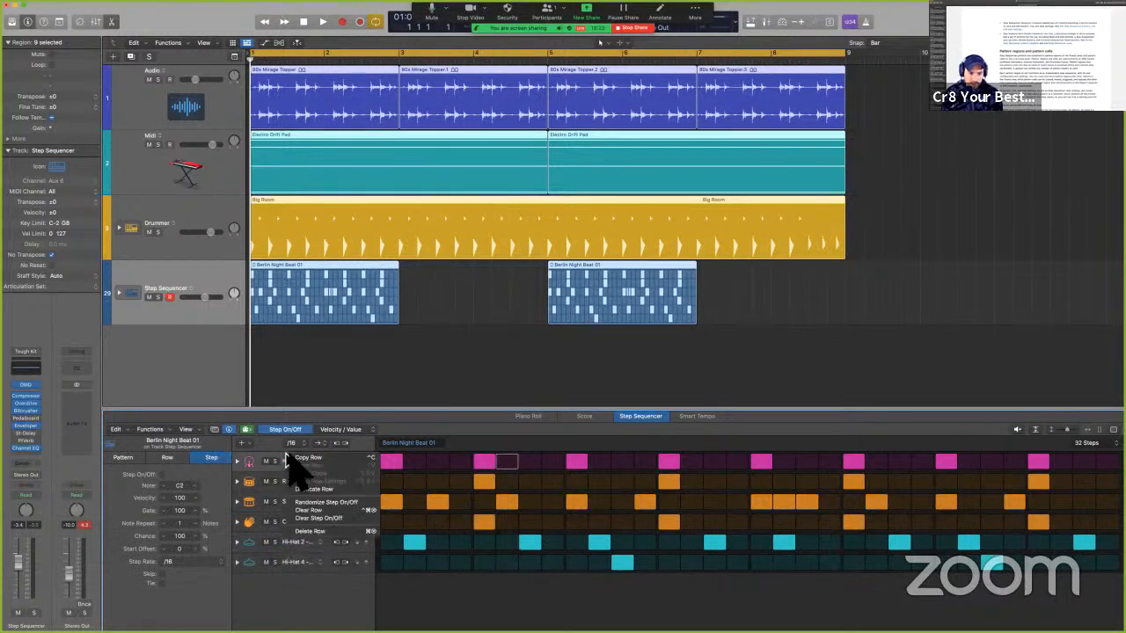
pyautogui.click(357, 563)
pyautogui.press('super+BackSpace')
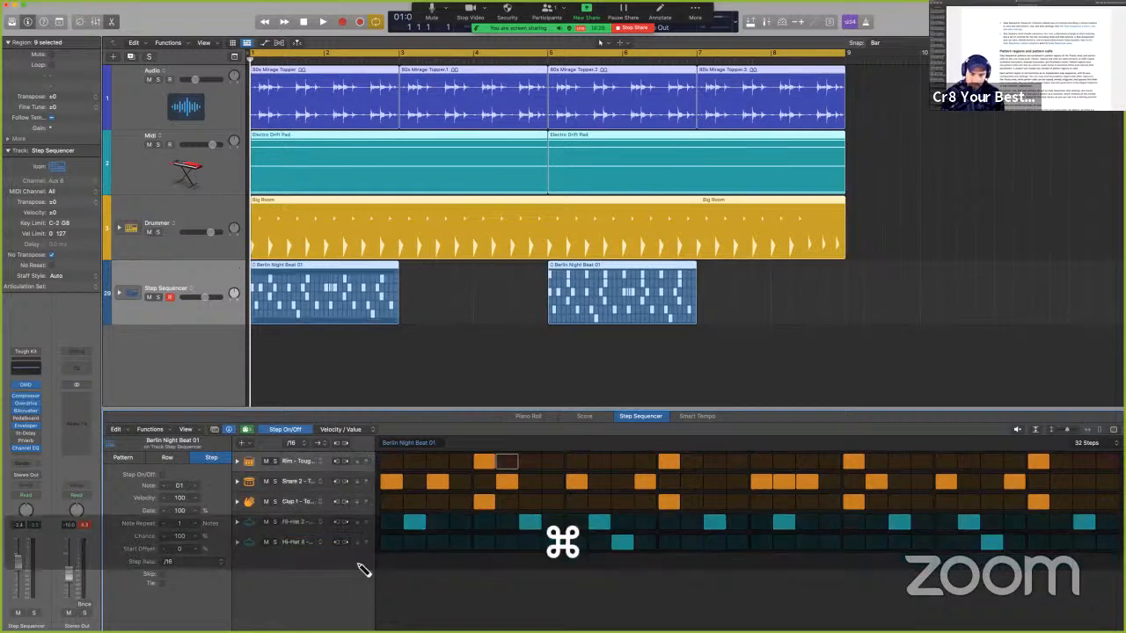
pyautogui.press('super+z')
# Select only the first Berlin Night Beat 01 region and clear its Kick 2 row.
pyautogui.click(285, 304)
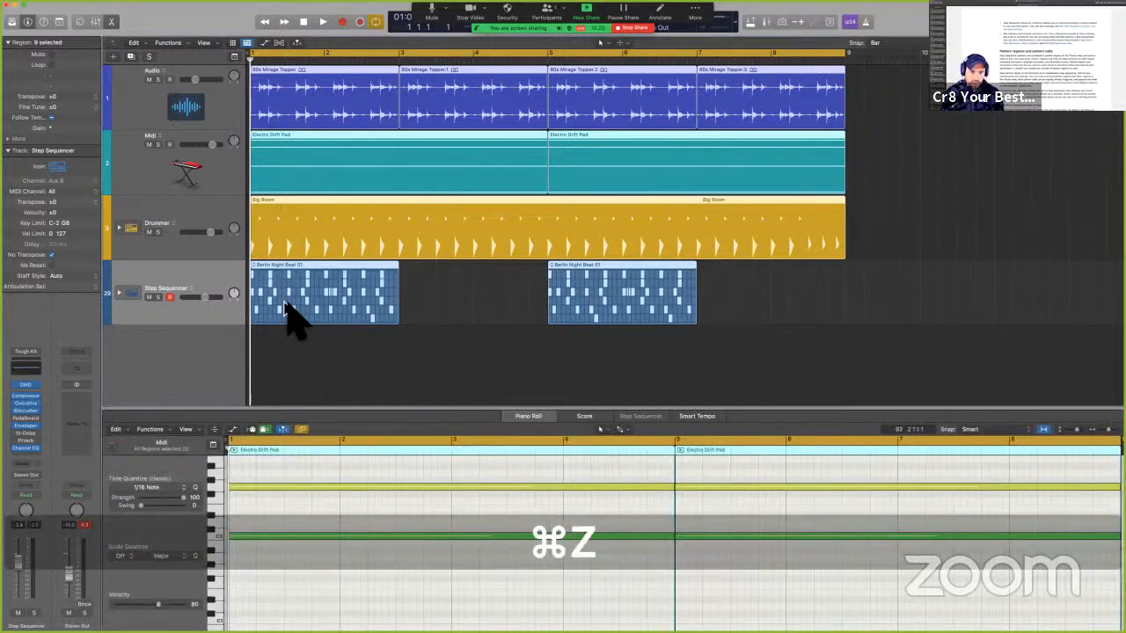
pyautogui.click(405, 345)
pyautogui.click(356, 308)
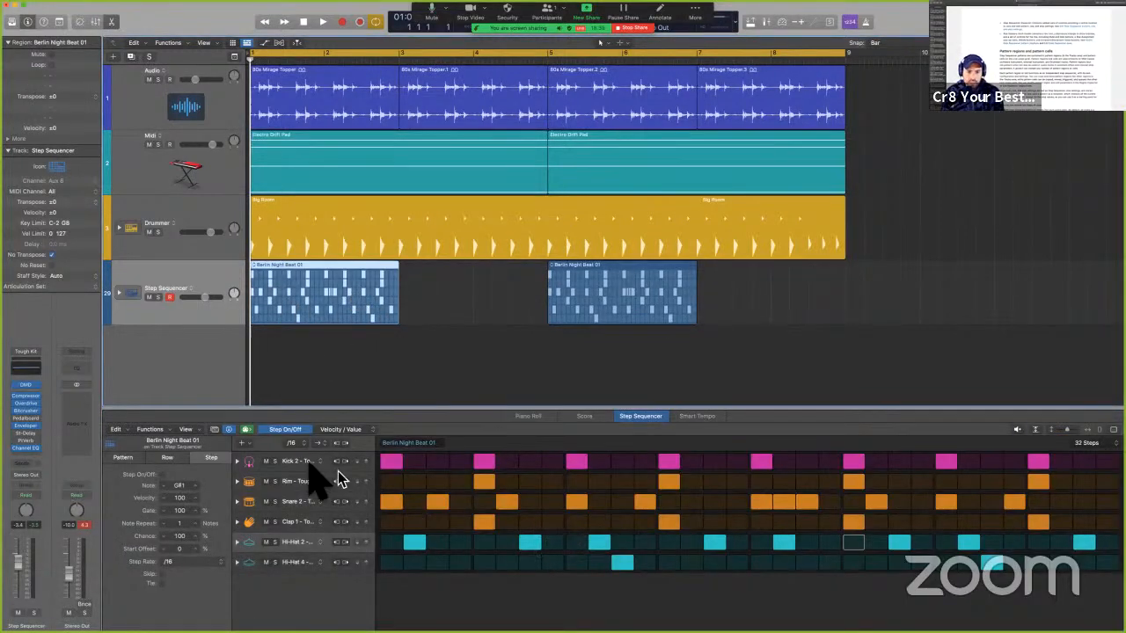
pyautogui.rightClick(294, 461)
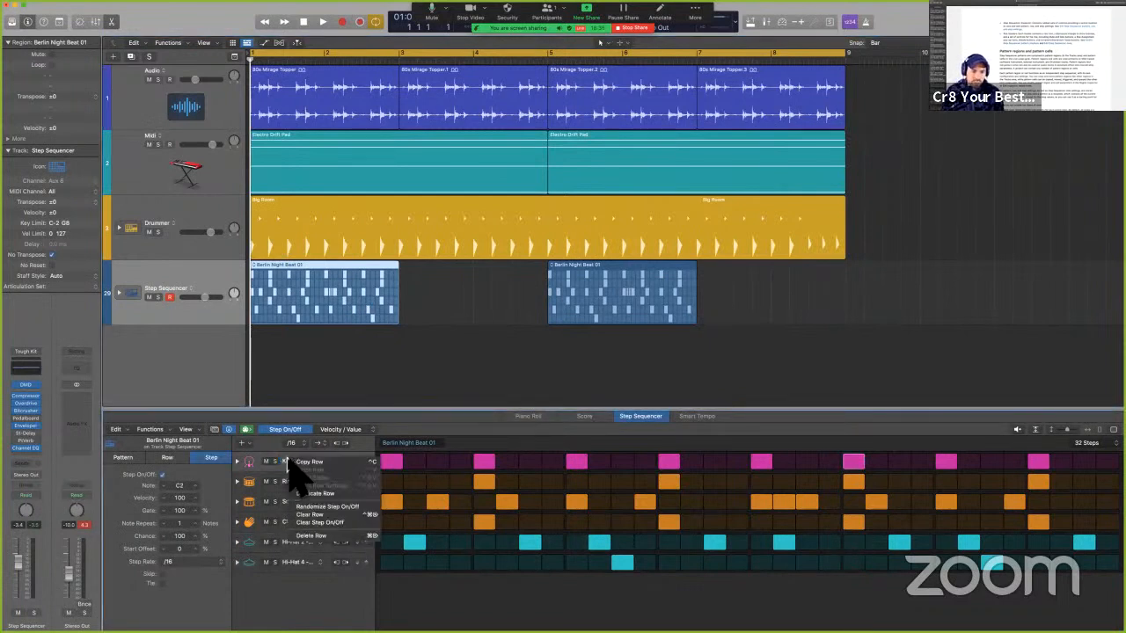
pyautogui.click(355, 515)
# Clear the Rim, Snare 2, Clap 1, Hi-Hat 2 and Hi-Hat 4 rows one after another.
pyautogui.press('Down')
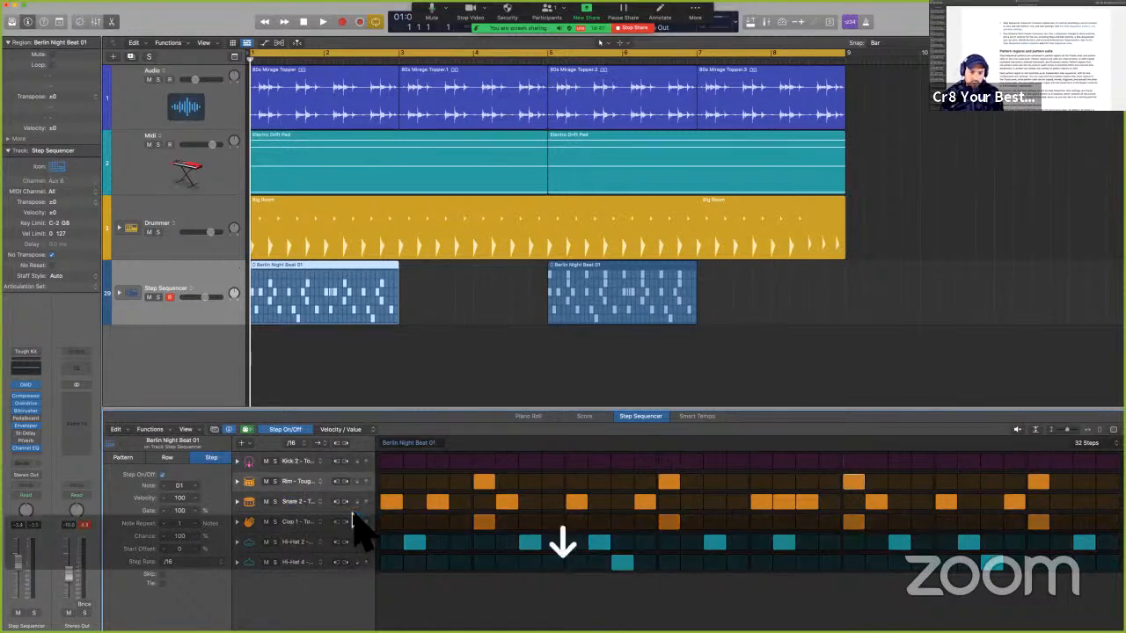
pyautogui.press('ctrl+super+BackSpace')
pyautogui.press('ctrl+super+BackSpace')
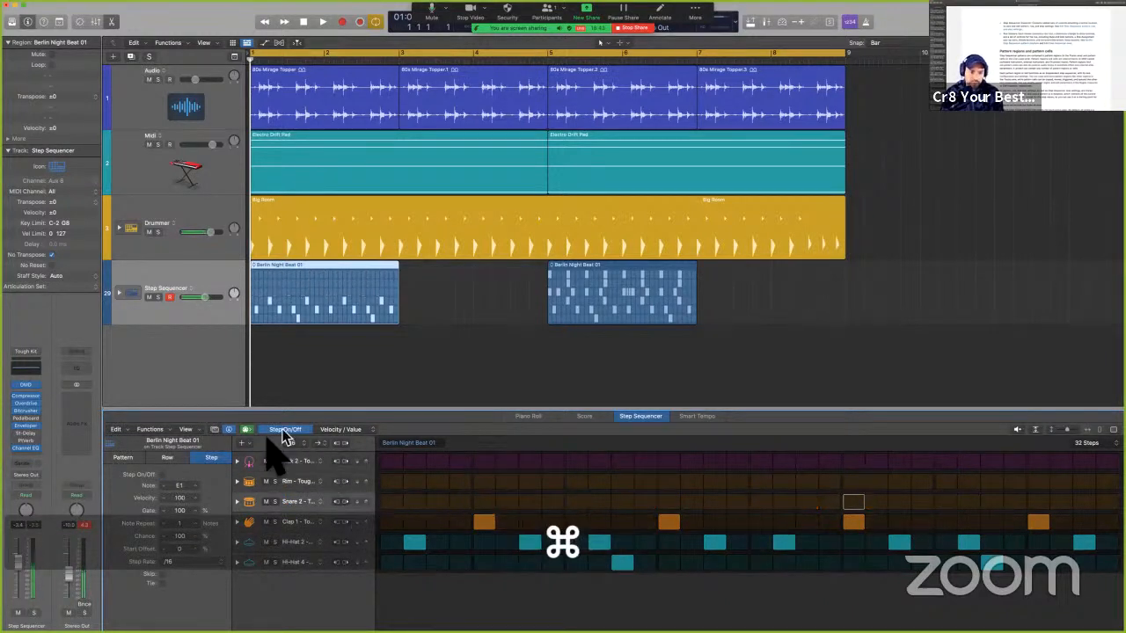
pyautogui.press('Down')
pyautogui.press('ctrl+super+BackSpace')
pyautogui.press('Down')
pyautogui.press('ctrl+super+BackSpace')
pyautogui.press('Down')
pyautogui.press('ctrl+super+BackSpace')
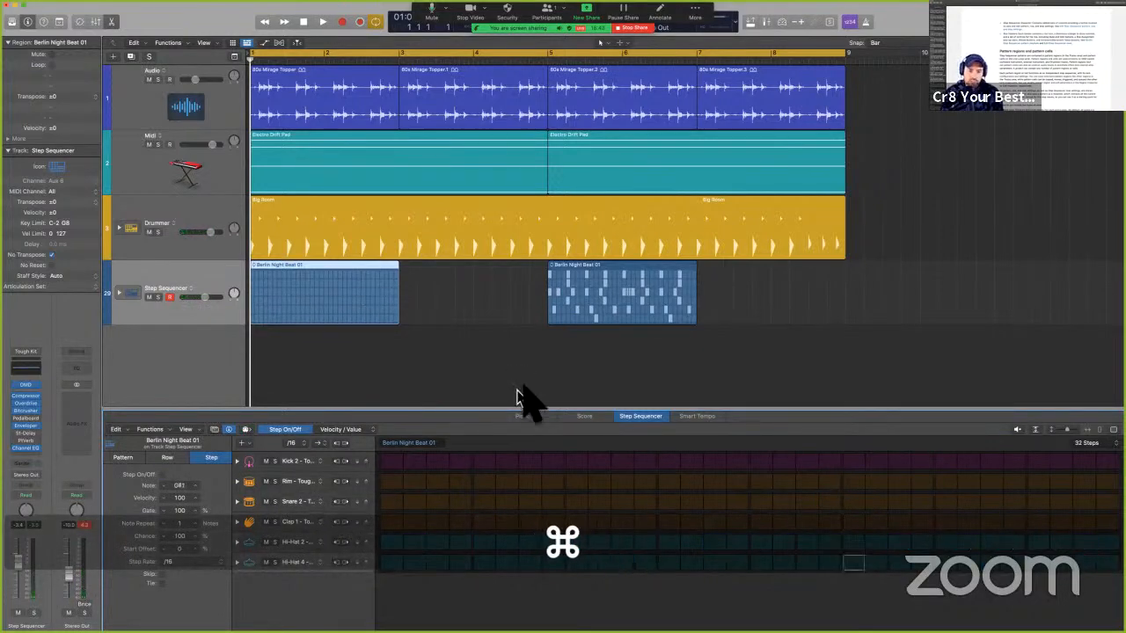
# Delete the second Berlin Night Beat 01 region, the one starting at bar 5.
pyautogui.click(592, 345)
pyautogui.click(605, 317)
pyautogui.press('BackSpace')
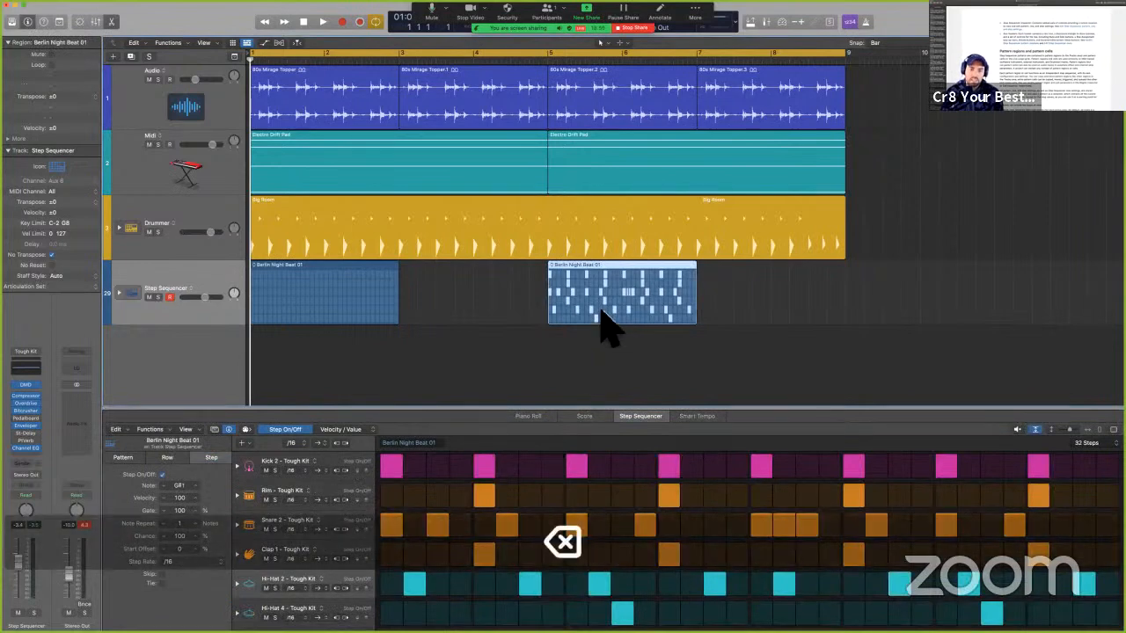
# Turn on Rim steps 5 and 8 in the remaining Berlin Night Beat 01 region, and play the project briefly.
pyautogui.click(365, 321)
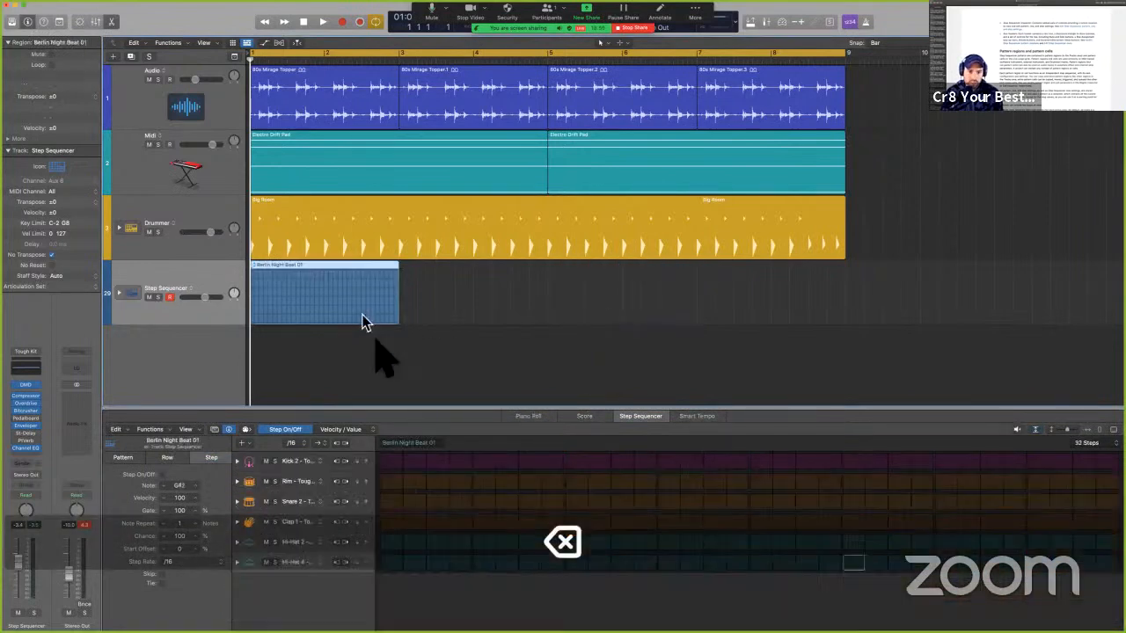
pyautogui.click(485, 483)
pyautogui.click(552, 483)
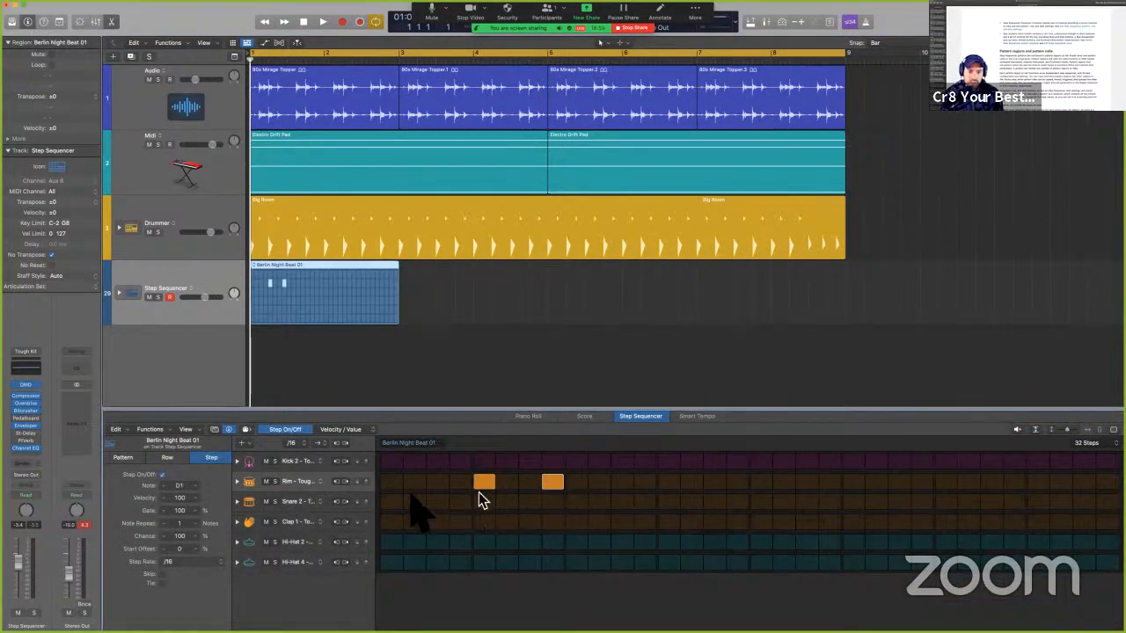
pyautogui.press('space')
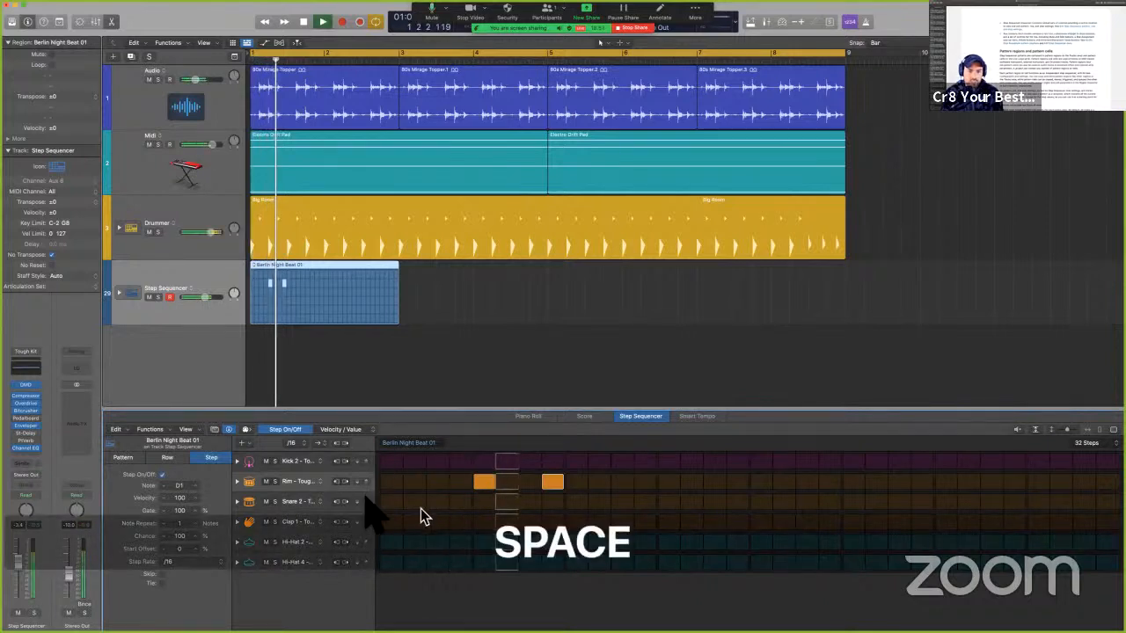
pyautogui.press('space')
# Turn on step 21 in the Snare 2 and Clap 1 rows, leaving the Rim row's step 21 off.
pyautogui.click(853, 502)
pyautogui.click(853, 522)
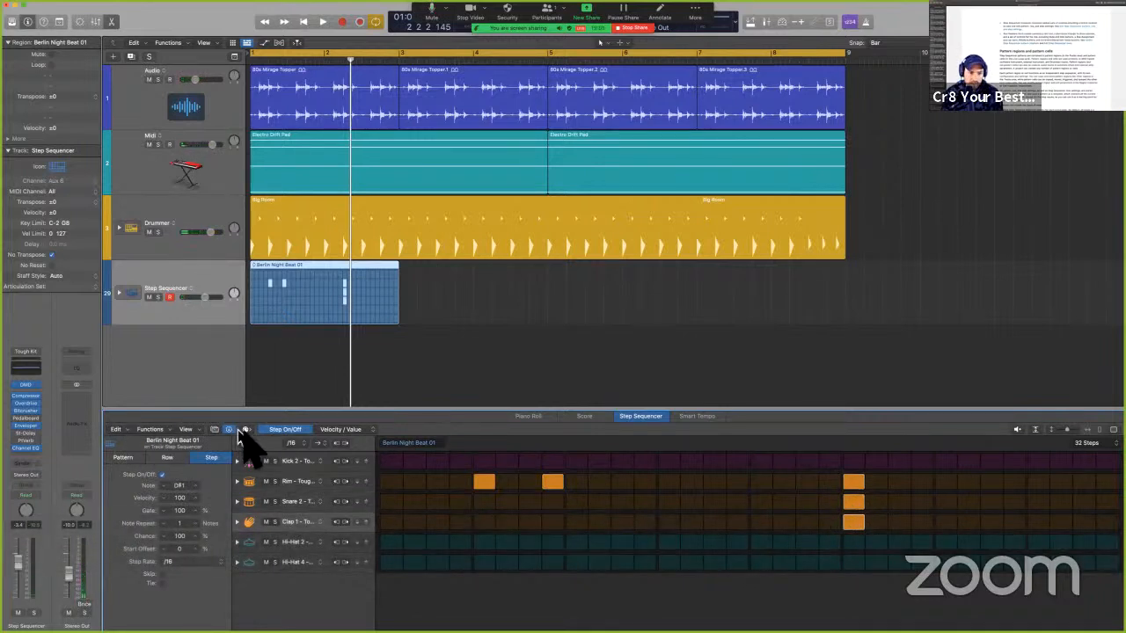
pyautogui.click(853, 483)
pyautogui.click(853, 502)
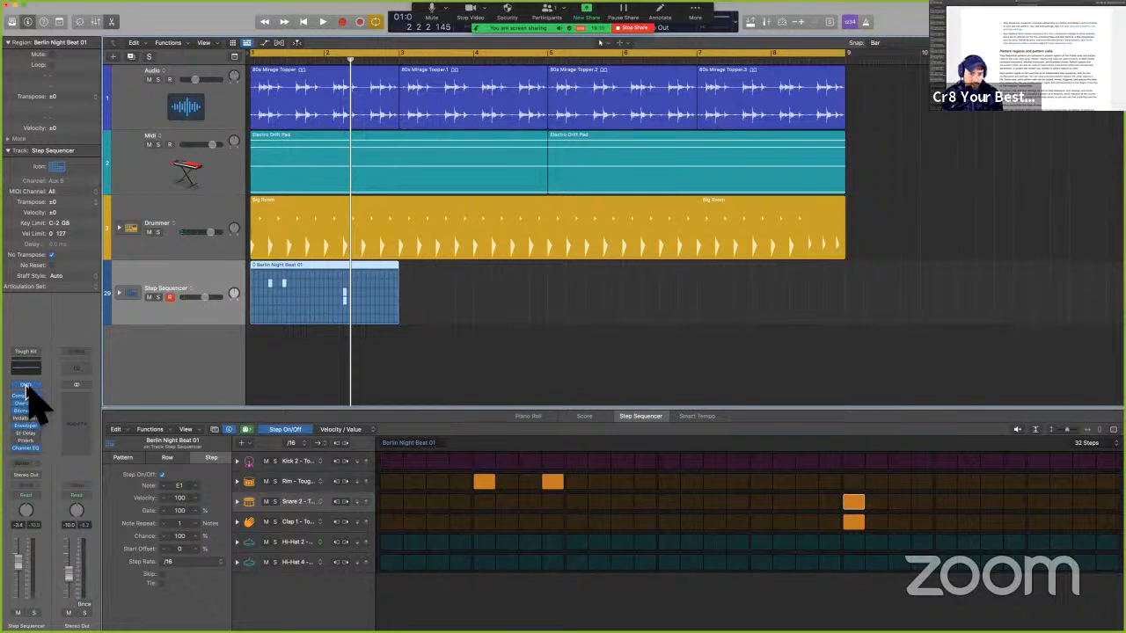
# View the Step Sequencer track's Smart Controls, and return to the step editor.
pyautogui.press('b')
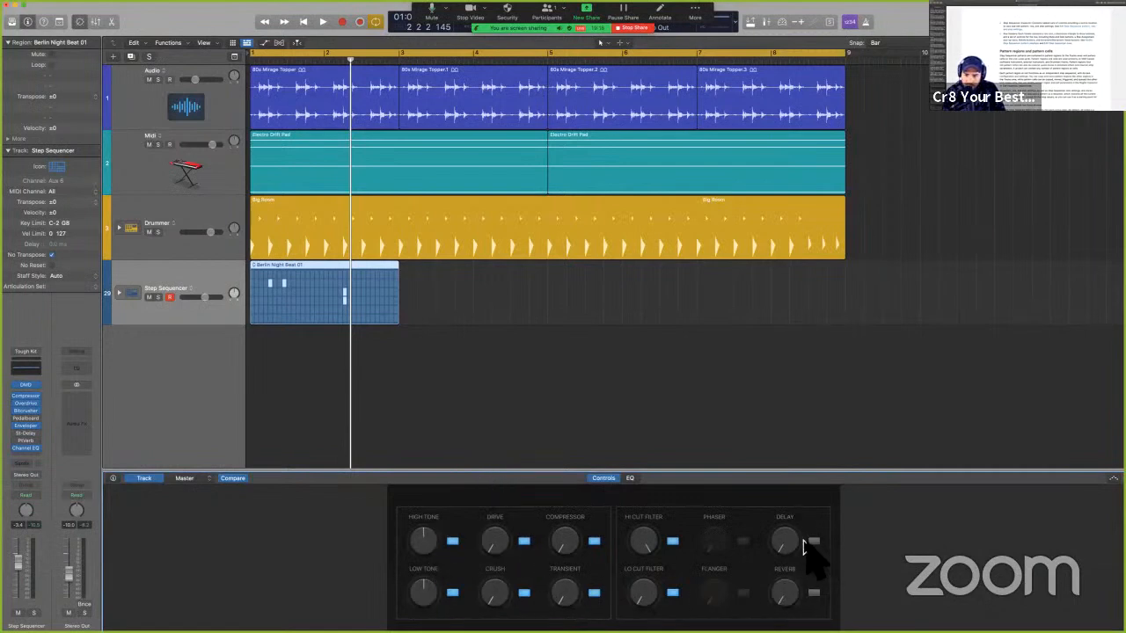
pyautogui.press('b')
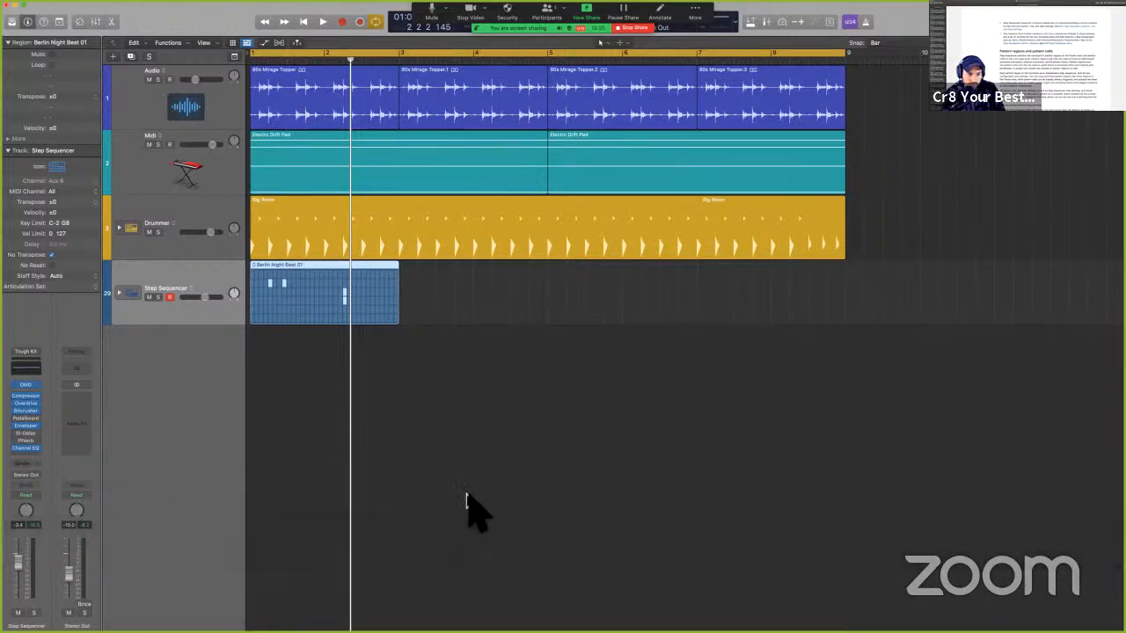
pyautogui.press('e')
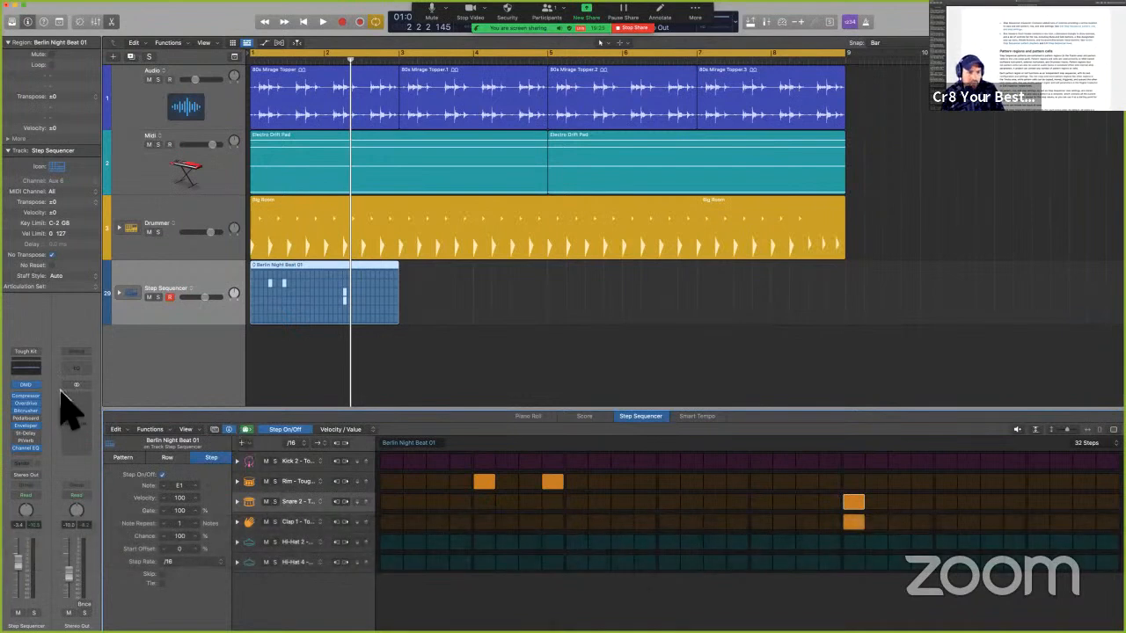
# Open Drum Machine Designer on the Step Sequencer track, turn down its Hi Cut Filter, and play the project briefly.
pyautogui.click(25, 385)
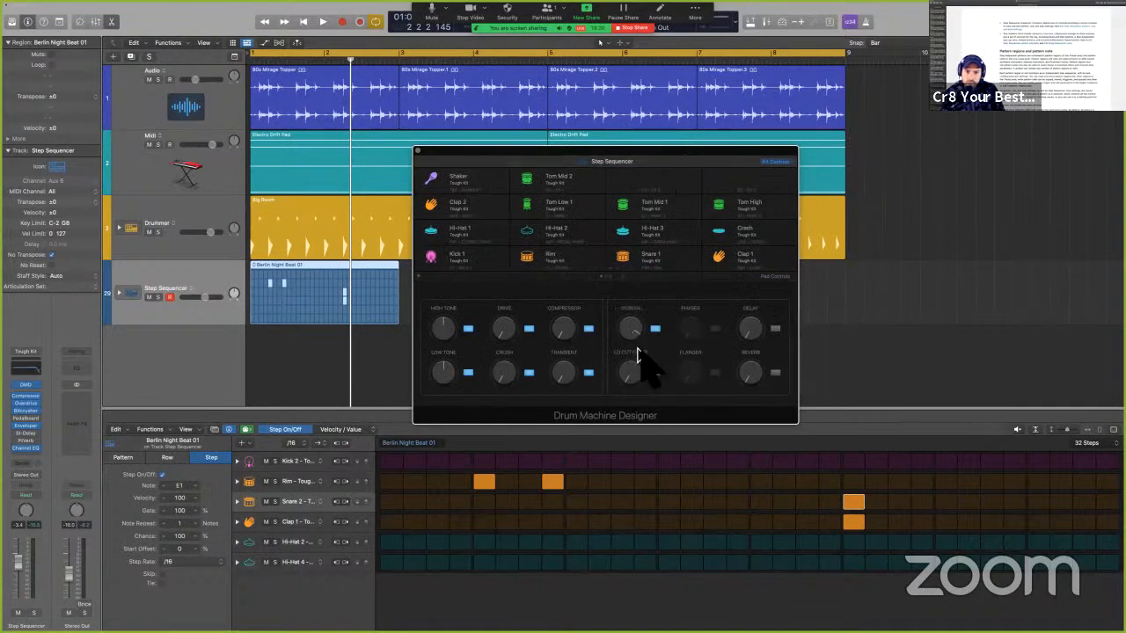
pyautogui.press('space')
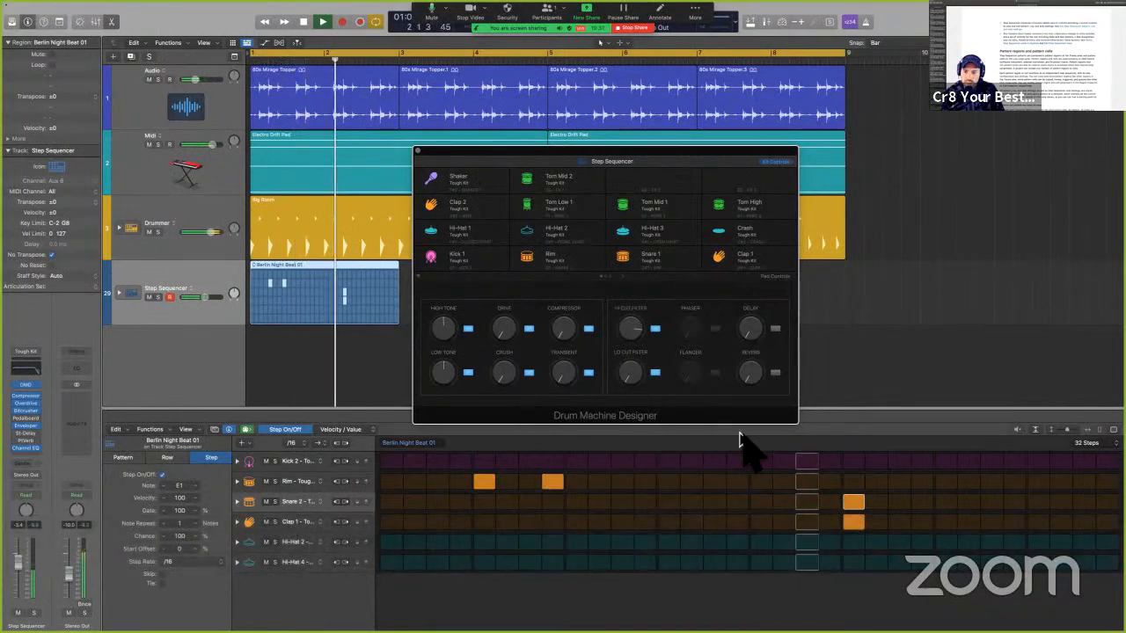
pyautogui.press('space')
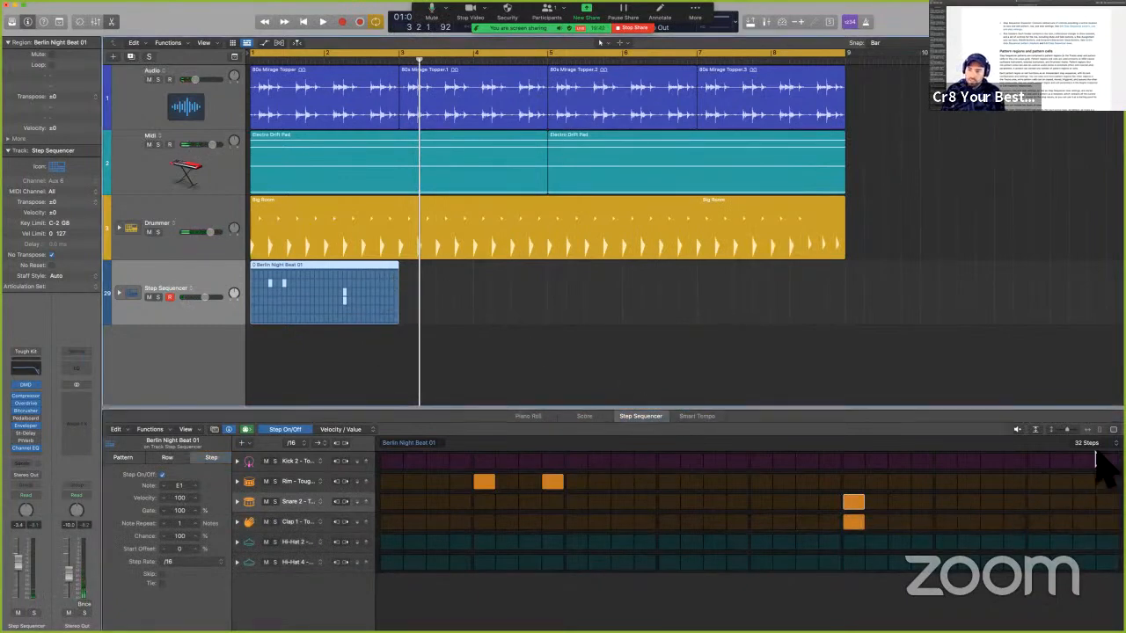
# Select the Kick 2 row and expand it to show its Velocity and Note Repeat subrows.
pyautogui.press('ctrl+alt+super')
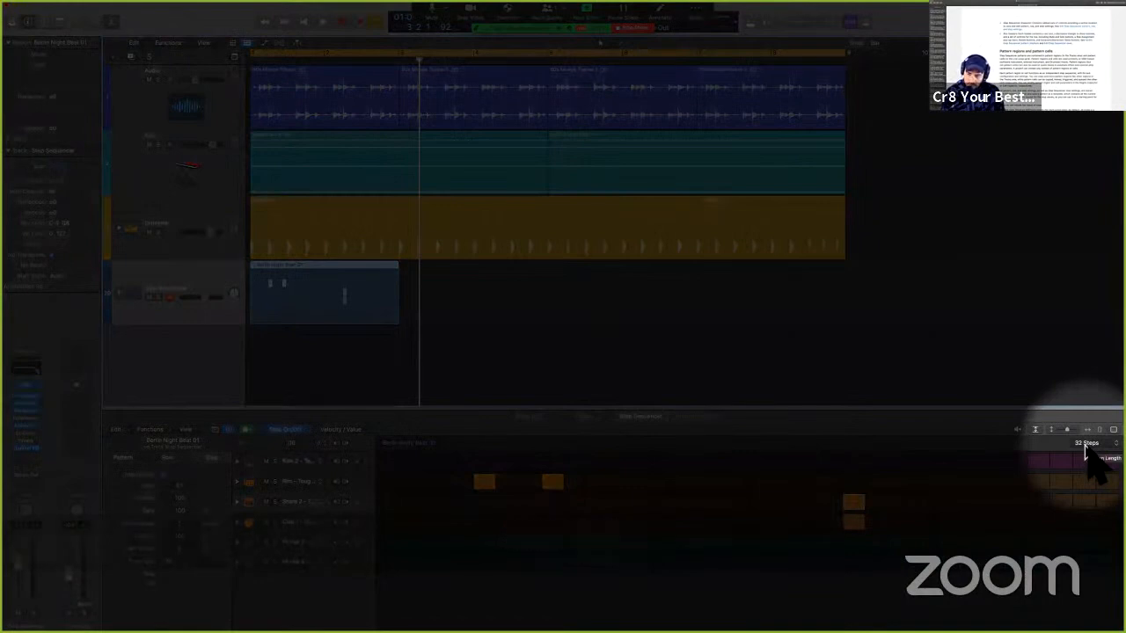
pyautogui.press('ctrl+alt+super')
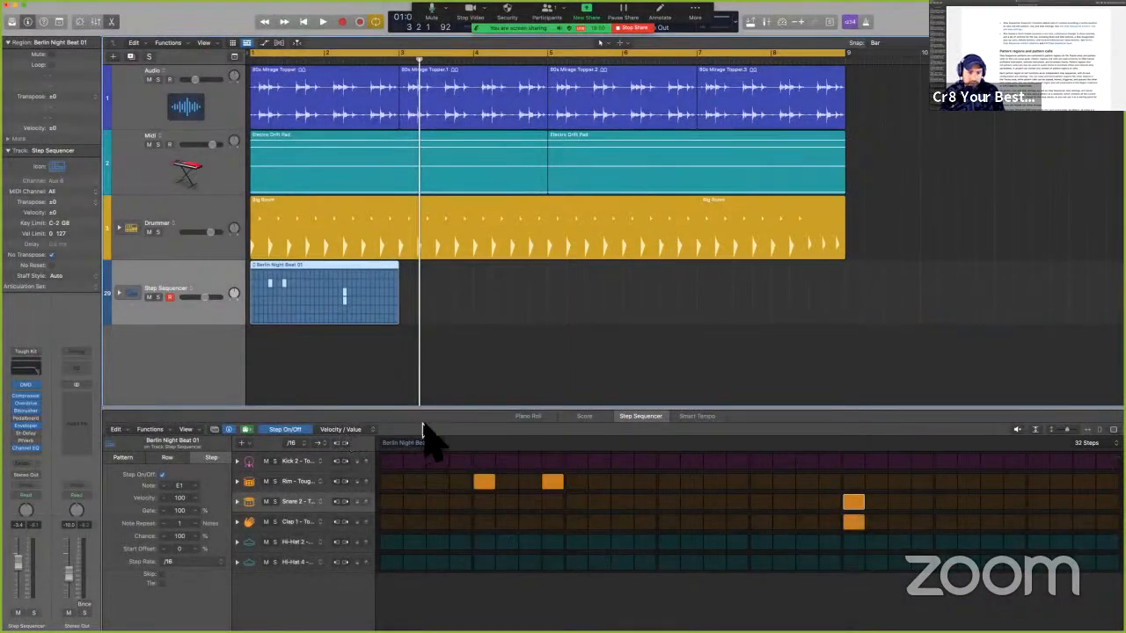
pyautogui.click(296, 464)
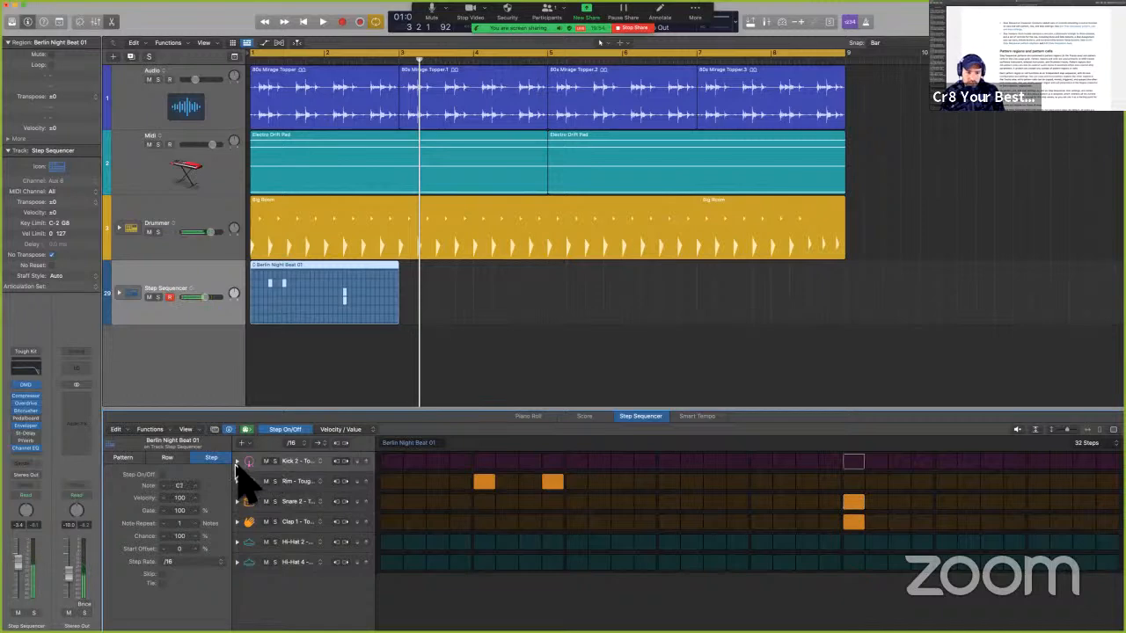
pyautogui.press('ctrl+alt+super')
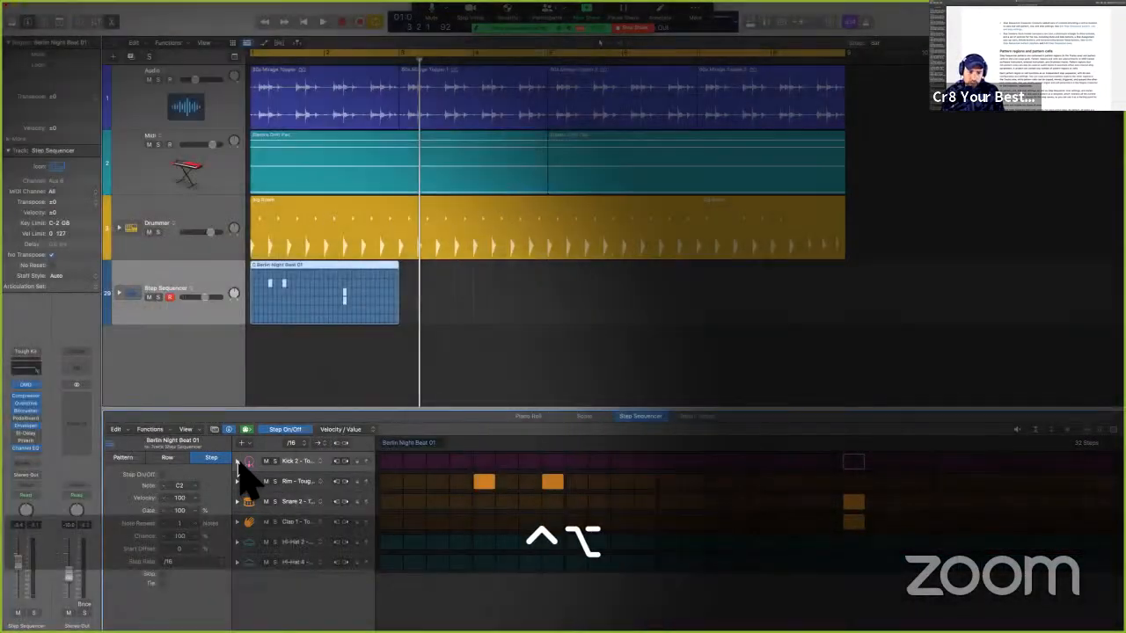
pyautogui.click(237, 462)
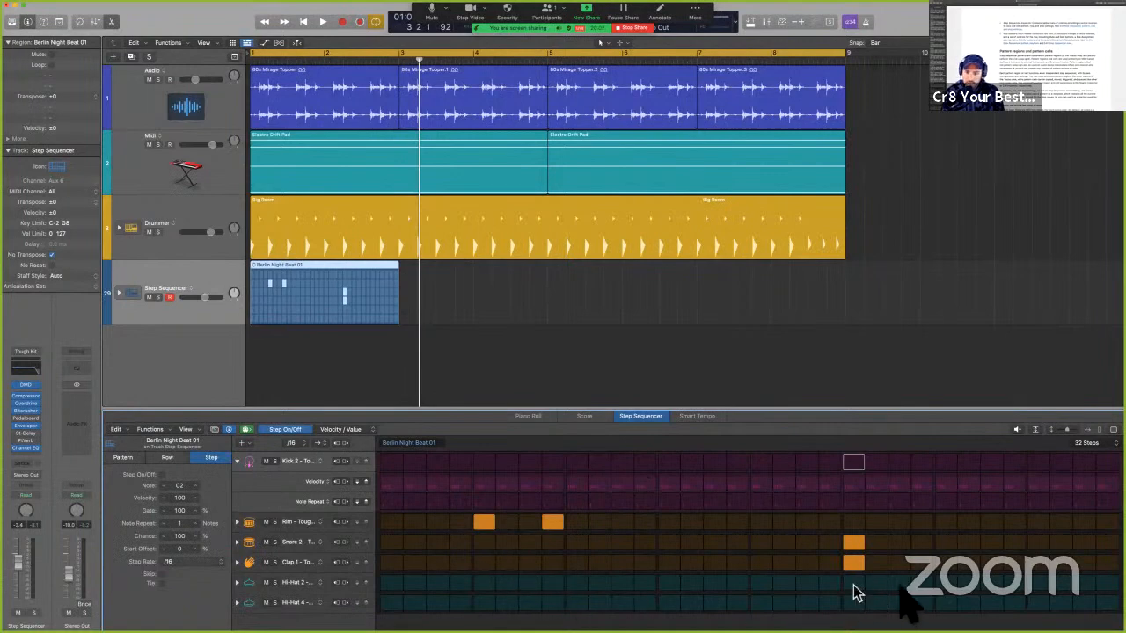
# Turn on steps 21 to 32 in the Hi-Hat 2 row, and briefly expand and collapse the Hi-Hat 2 and Clap 1 subrows.
pyautogui.moveTo(856, 587); pyautogui.dragTo(1093, 591)
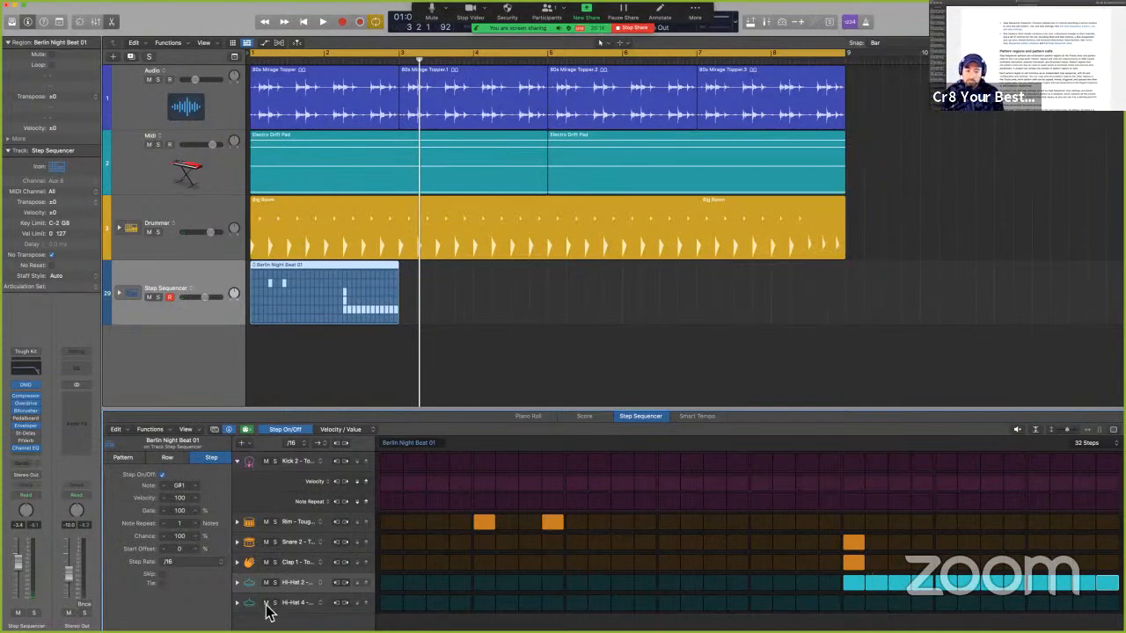
pyautogui.click(236, 582)
pyautogui.scroll(-2, 442, 585)
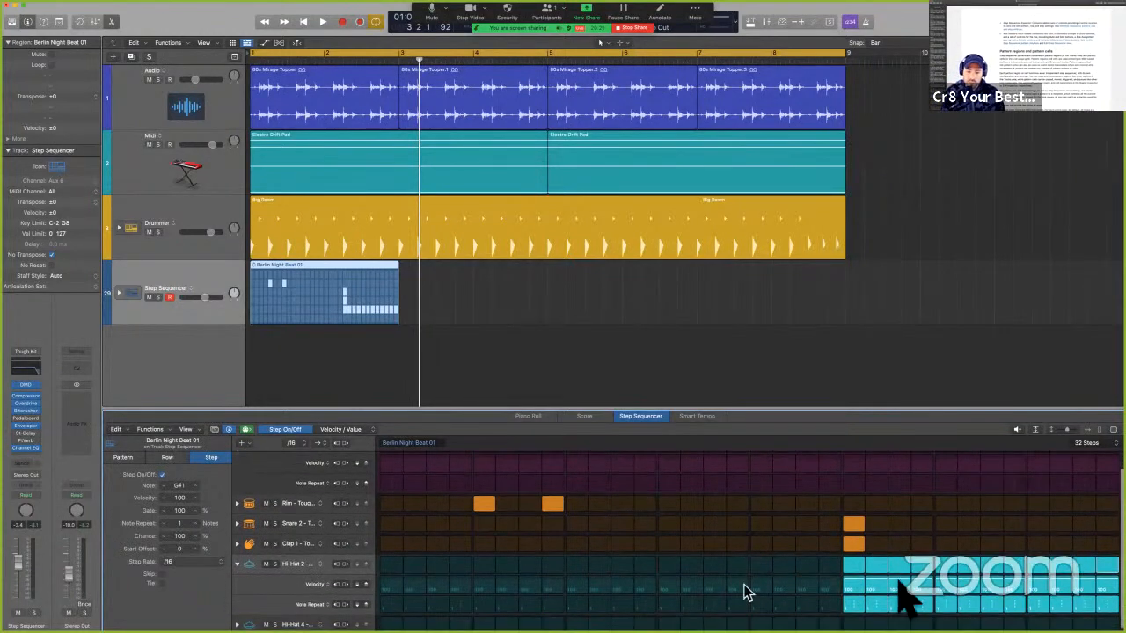
pyautogui.click(238, 560)
pyautogui.click(237, 561)
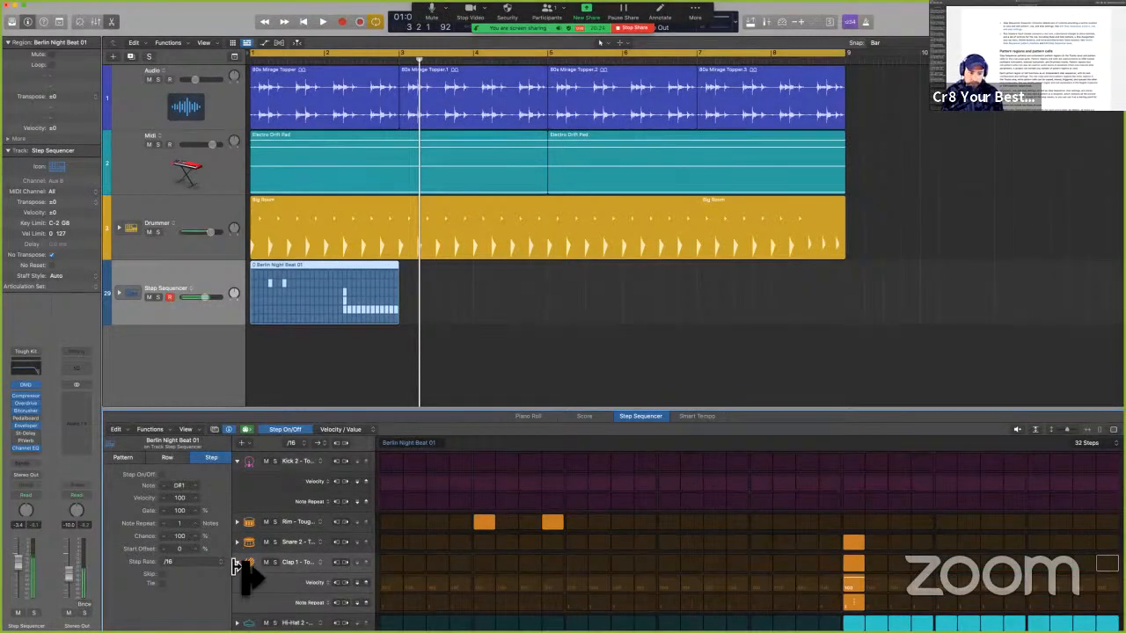
pyautogui.click(238, 562)
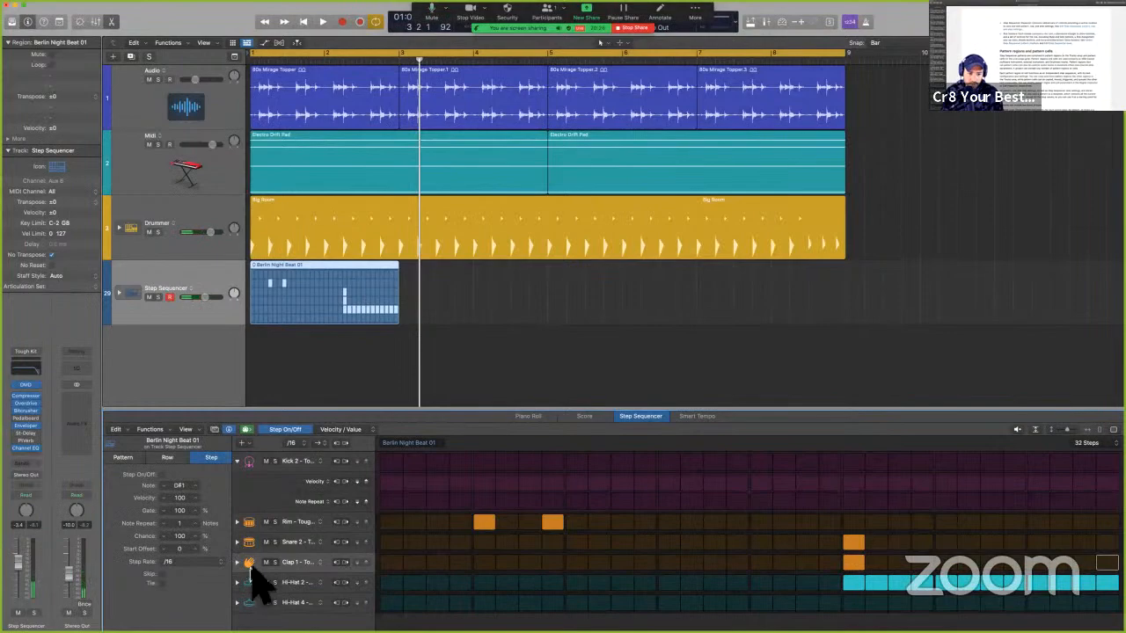
# Compare the Velocity/Value and Step On/Off edit modes, leaving the pattern in Velocity/Value mode.
pyautogui.press('ctrl+alt+super+m')
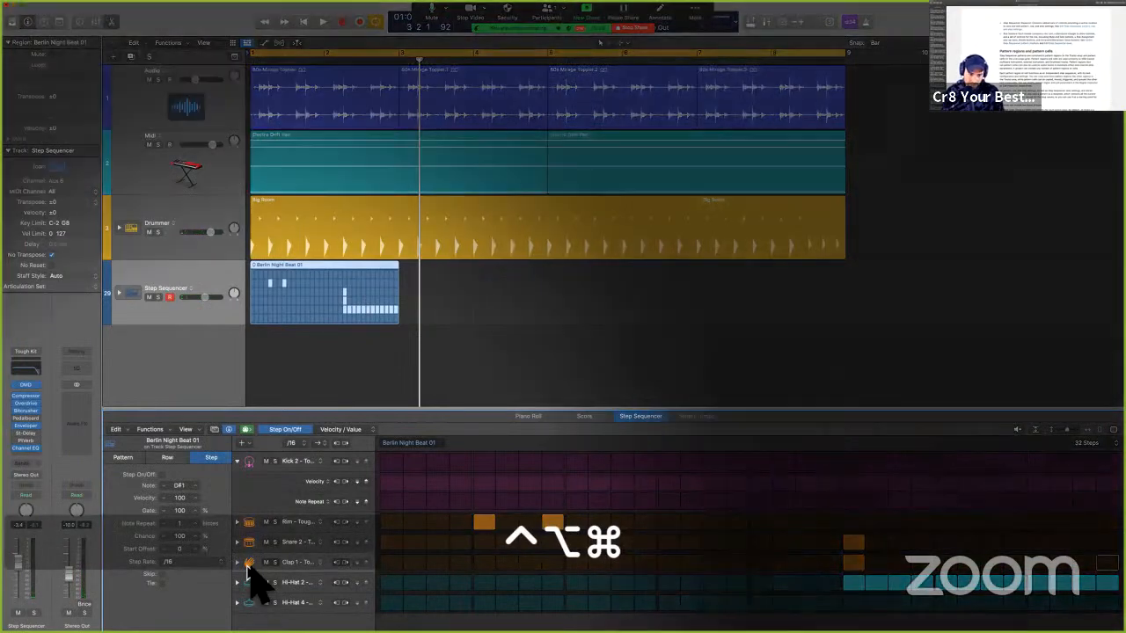
pyautogui.press('ctrl+alt+super+m')
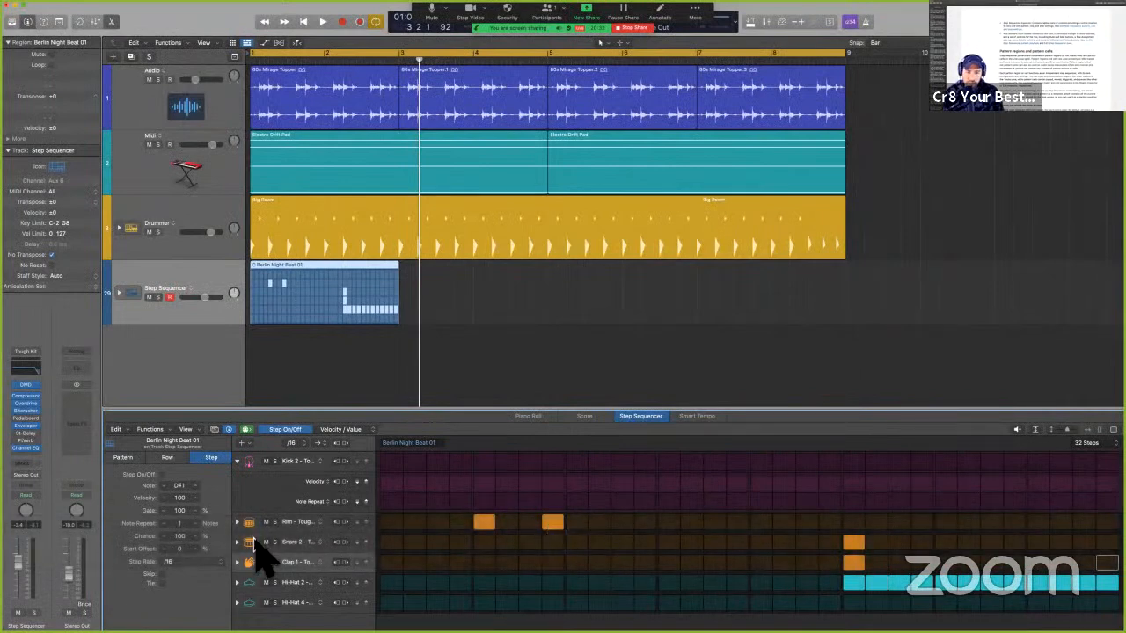
pyautogui.click(349, 429)
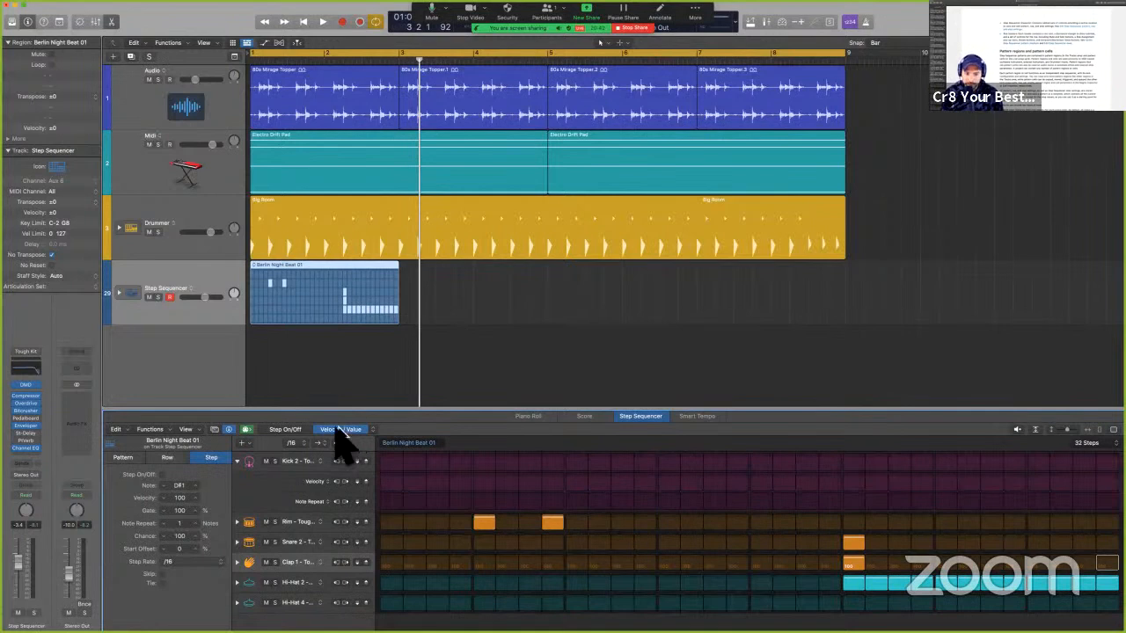
pyautogui.click(290, 430)
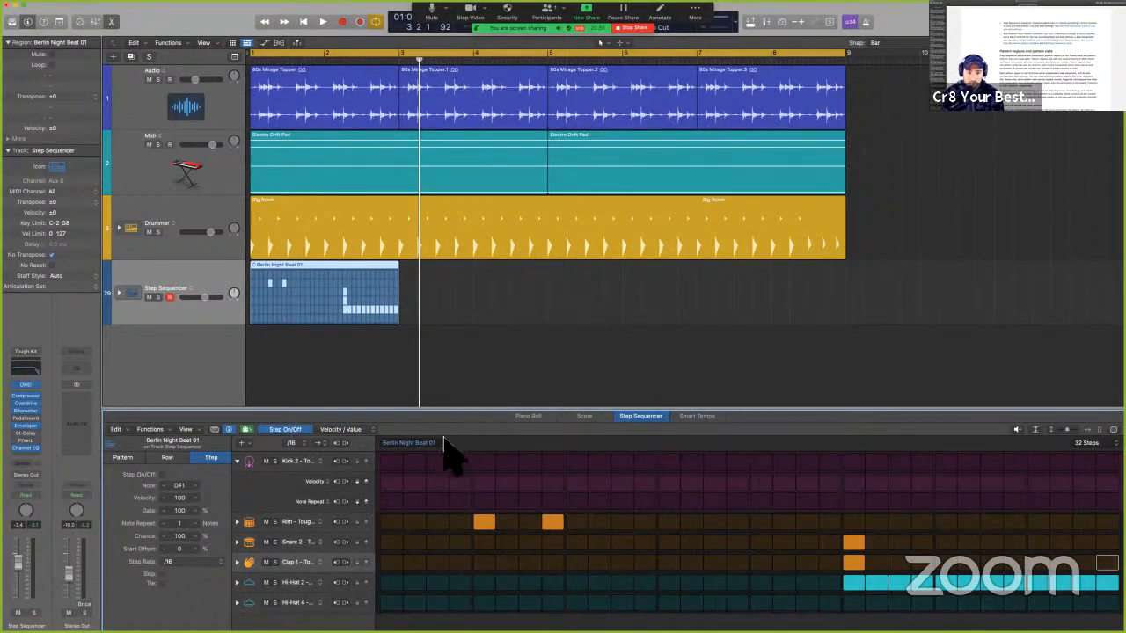
pyautogui.click(350, 431)
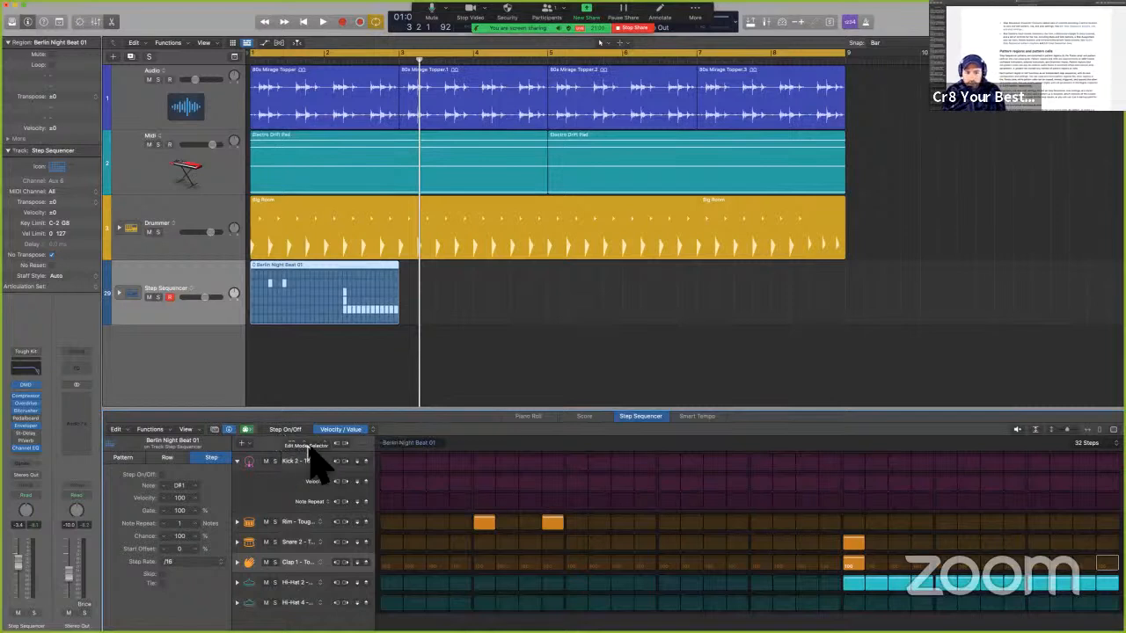
# Examine the pattern length setting and the available pattern step rates without changing either.
pyautogui.click(1088, 443)
pyautogui.click(1097, 445)
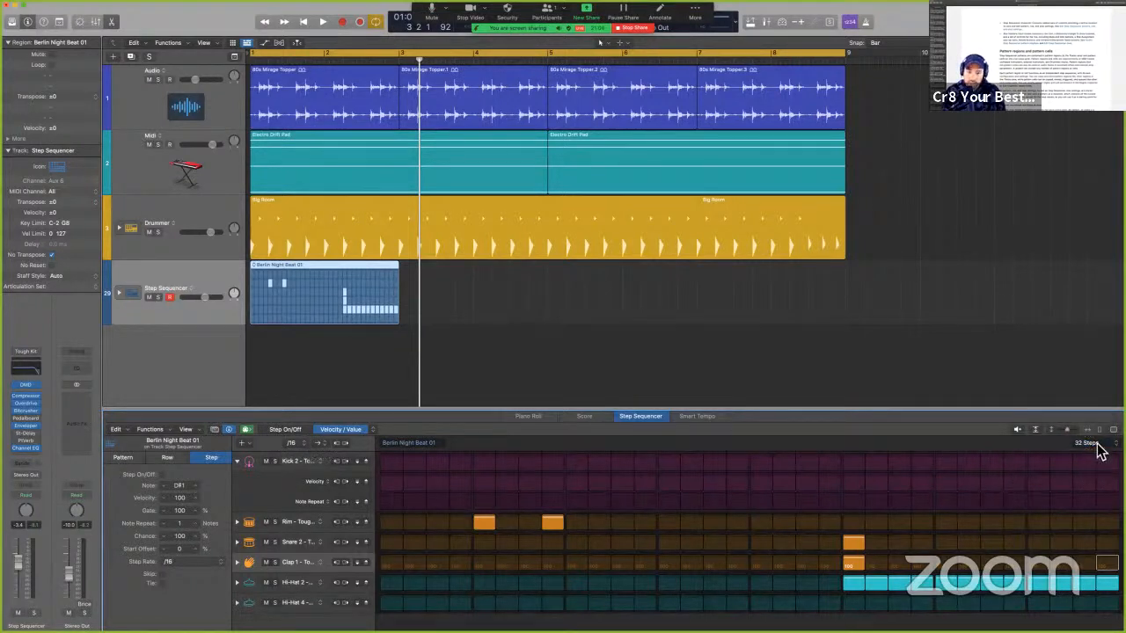
pyautogui.click(299, 444)
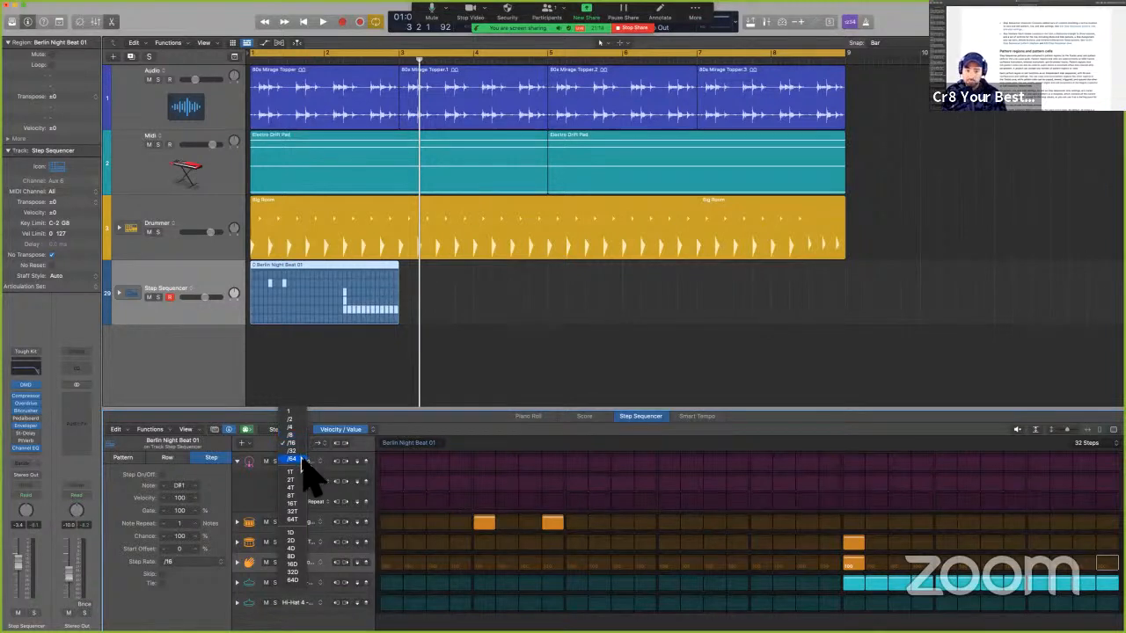
pyautogui.click(387, 457)
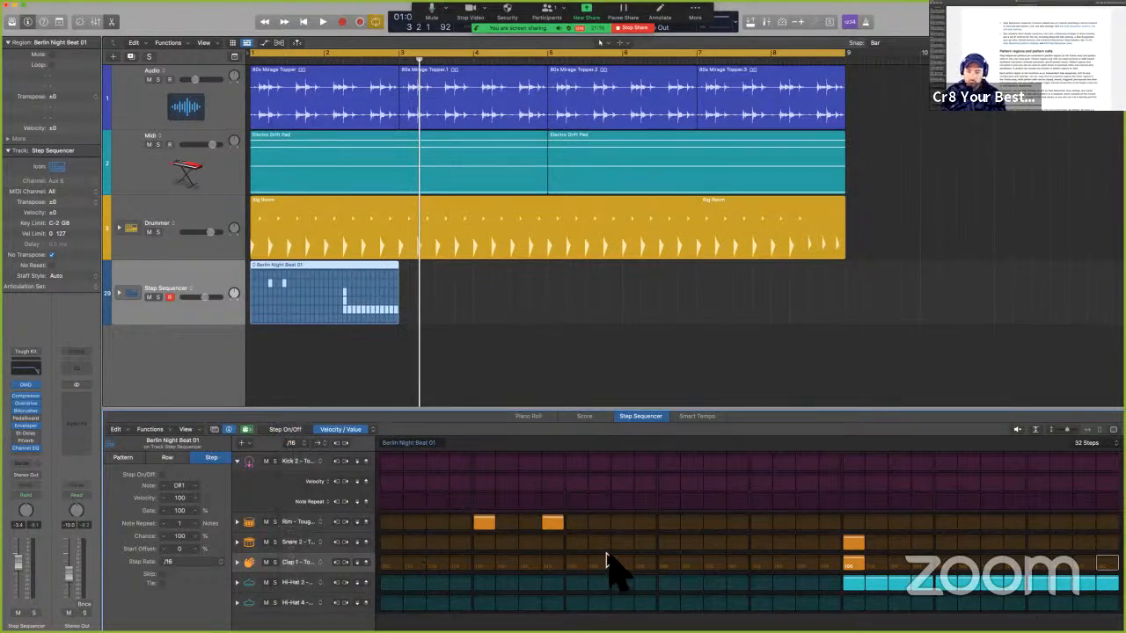
# Draw rising velocities across Hi-Hat 2 steps 21 to 32, with step 22 at 25, and play the project briefly.
pyautogui.moveTo(861, 593)
pyautogui.mouseDown()
pyautogui.moveTo(924, 602)
pyautogui.moveTo(1099, 586)
pyautogui.moveTo(862, 601)
pyautogui.moveTo(881, 596)
pyautogui.mouseUp()
pyautogui.press('space')
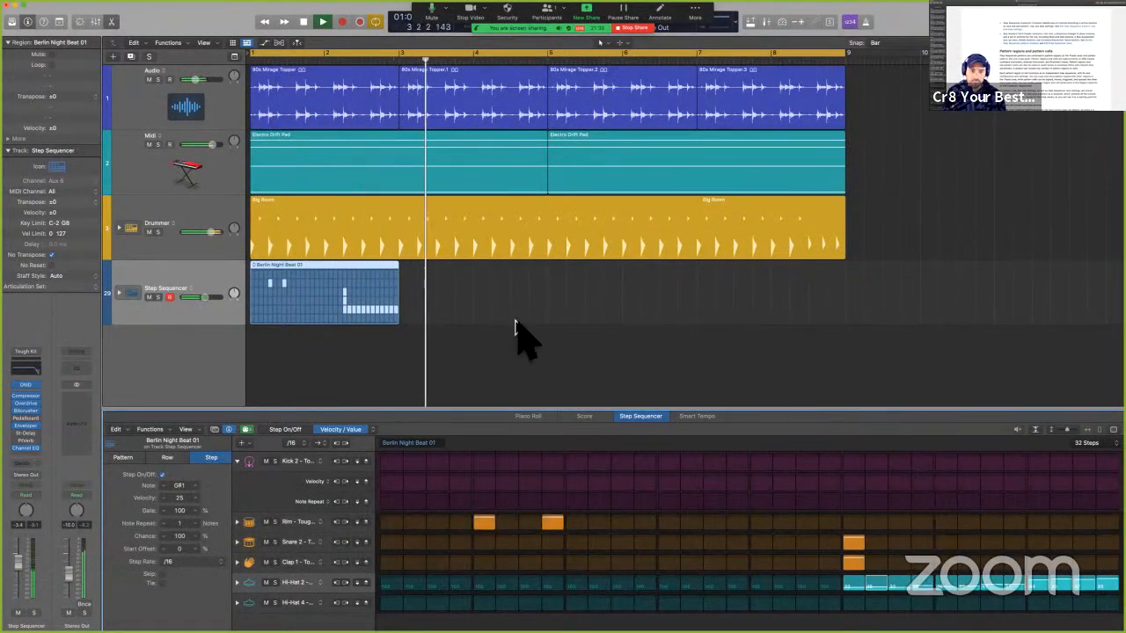
pyautogui.press('space')
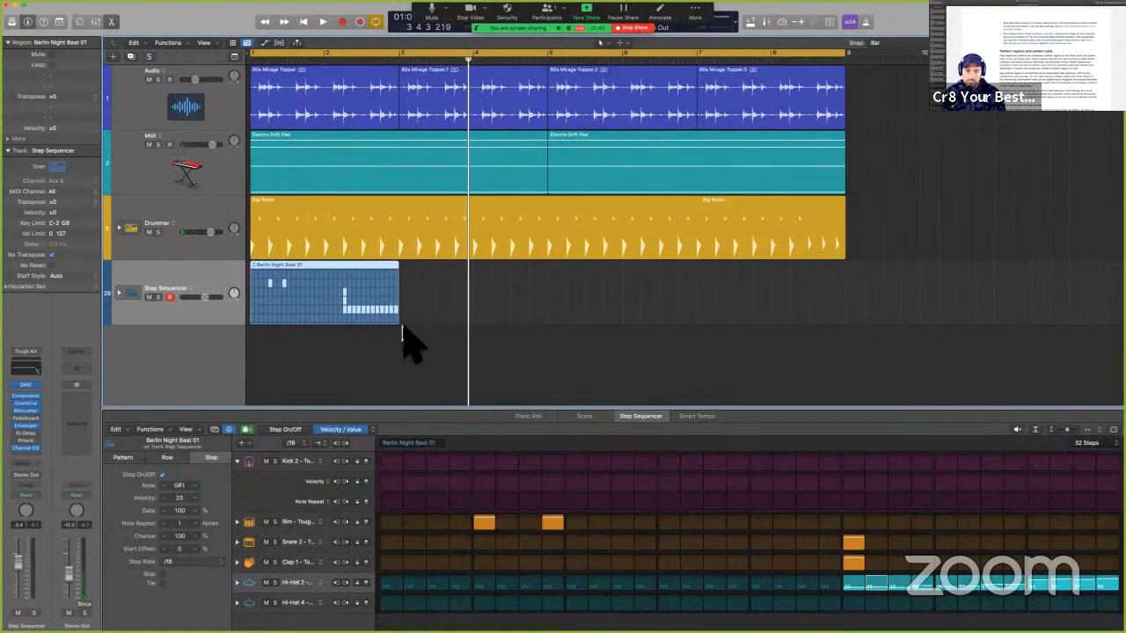
# Extend the Berlin Night Beat 01 region on the Step Sequencer track to end at bar 5.
pyautogui.press('ctrl+alt+super+m')
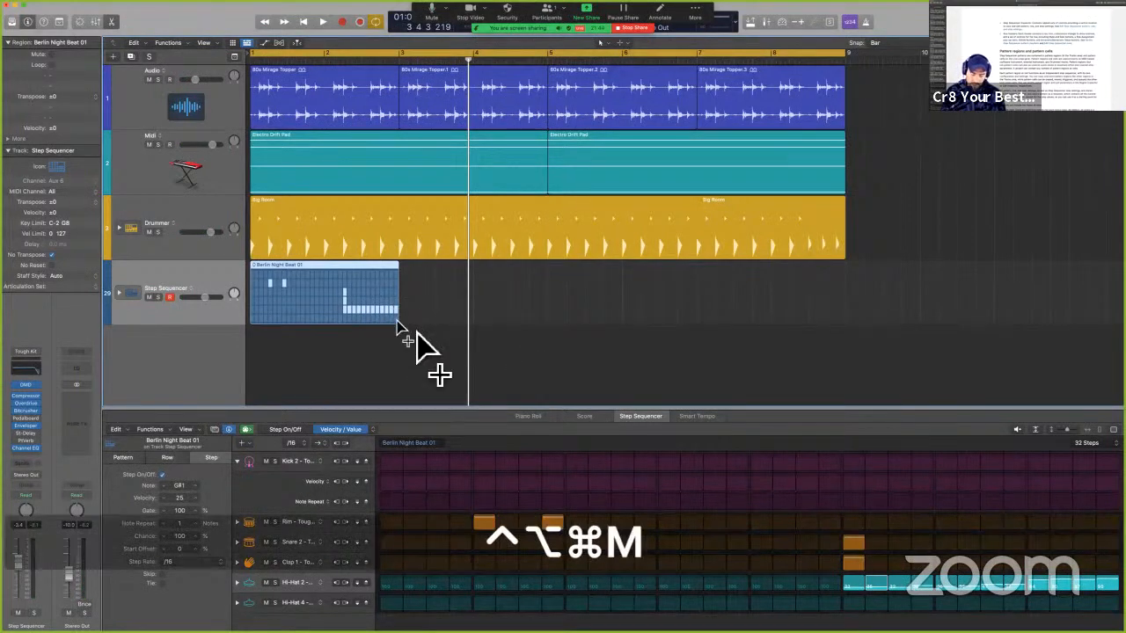
pyautogui.press('ctrl+alt+super+m')
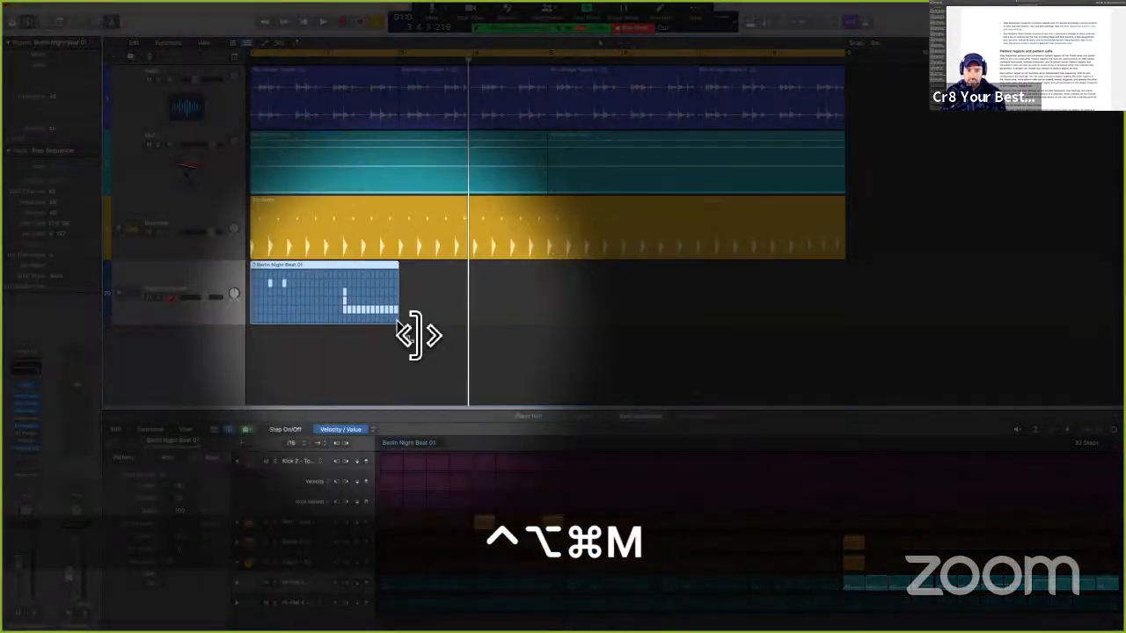
pyautogui.moveTo(400, 326); pyautogui.dragTo(548, 338)
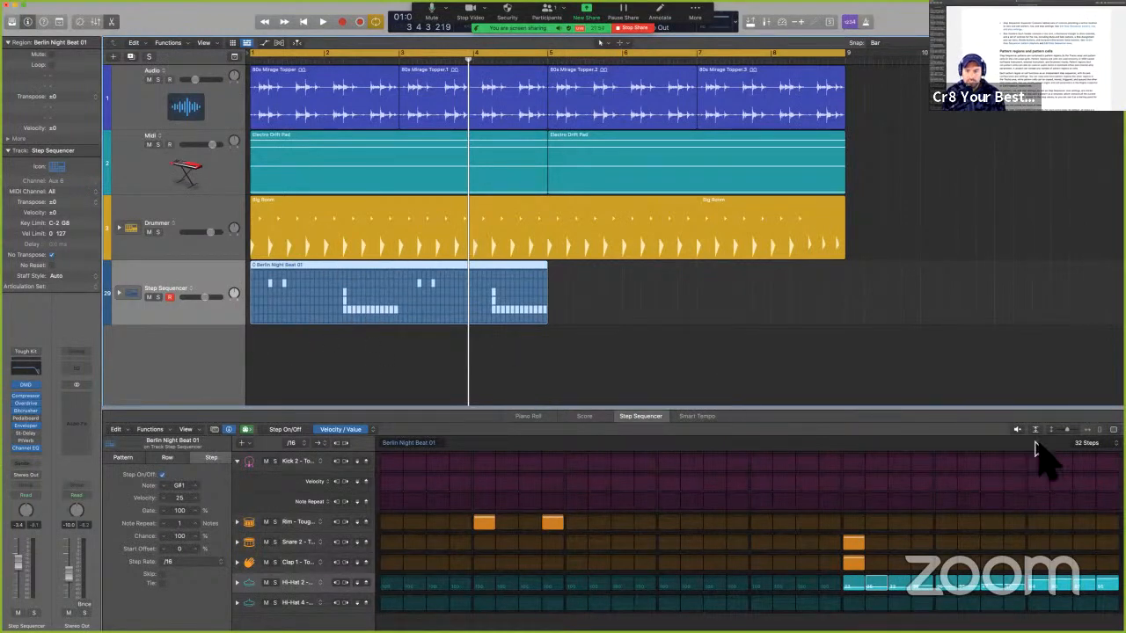
# Set the Berlin Night Beat 01 pattern length to 64 steps.
pyautogui.click(1104, 446)
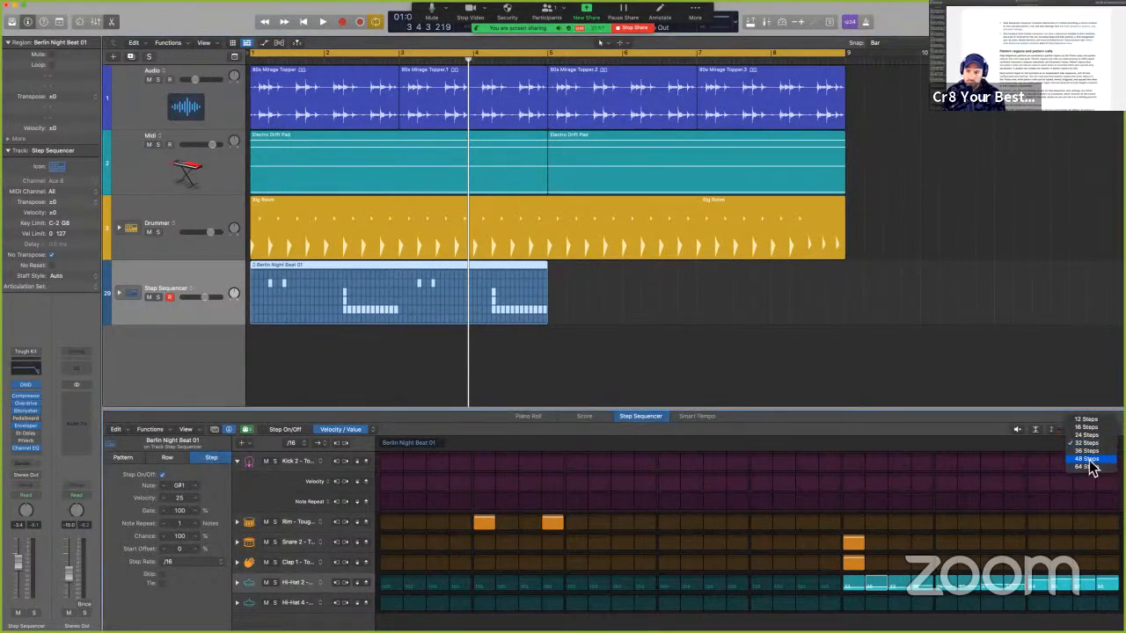
pyautogui.click(958, 426)
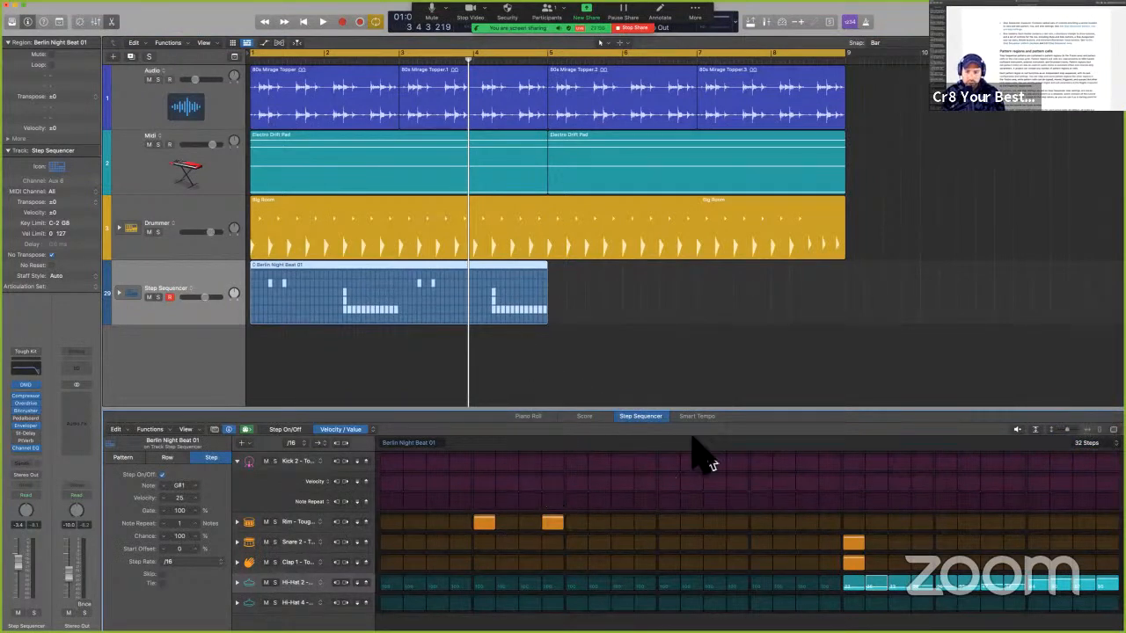
pyautogui.click(442, 309)
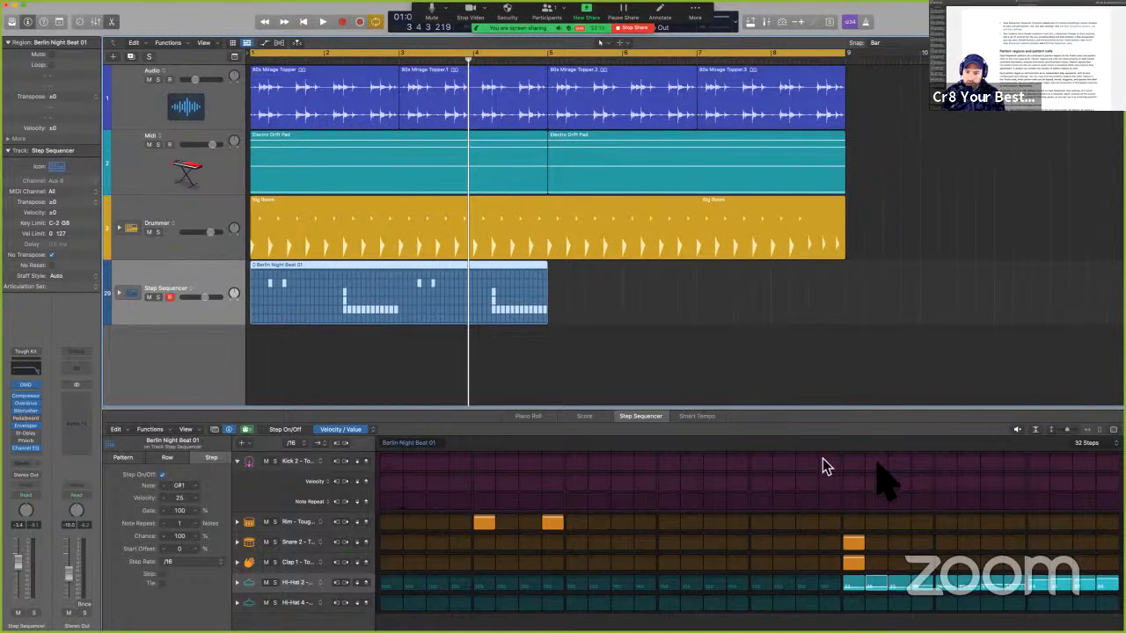
pyautogui.click(1090, 443)
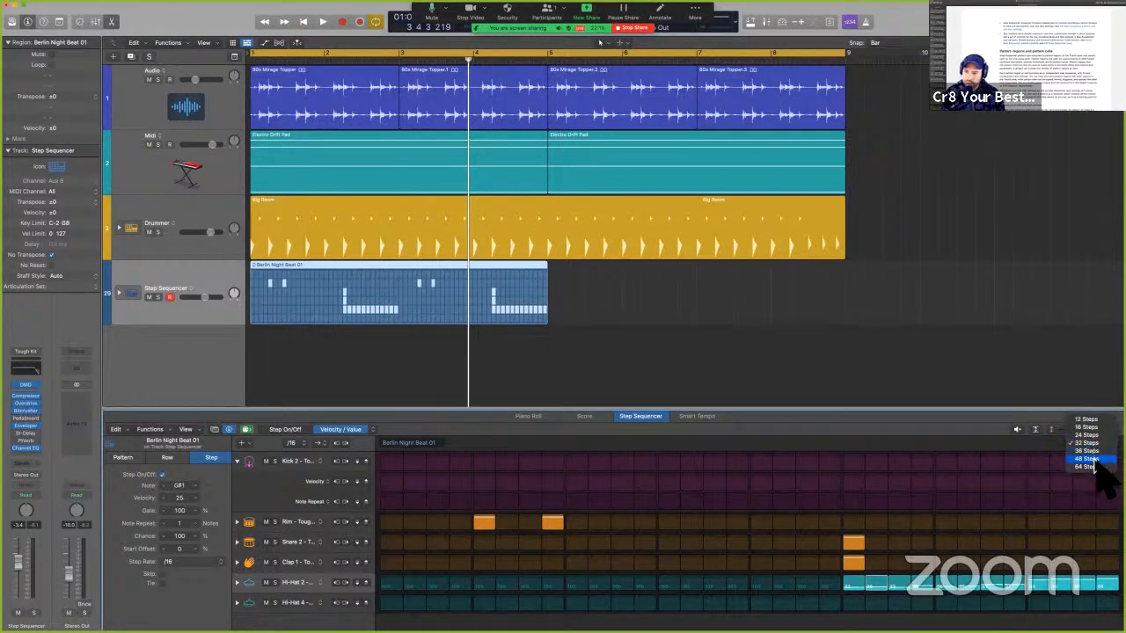
pyautogui.click(1088, 467)
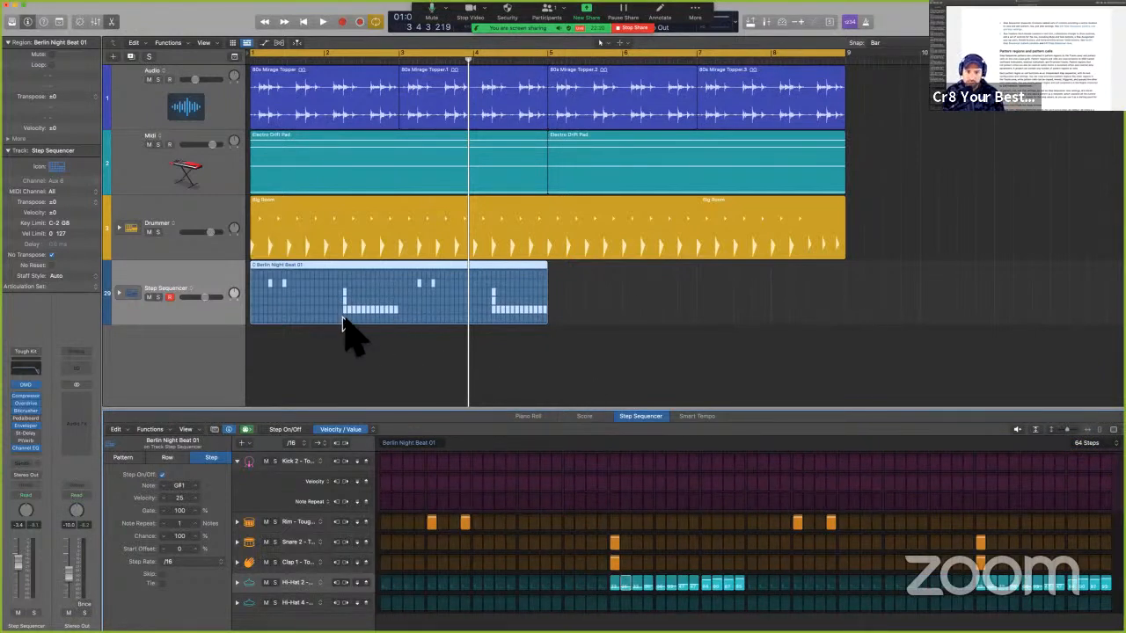
# Lower the velocities of Rim steps 37 and 40 in the pattern's second half, with step 40 at 50.
pyautogui.press('ctrl')
pyautogui.hotkey('ctrl', 'a')
pyautogui.moveTo(288, 338)
pyautogui.mouseDown()
pyautogui.moveTo(381, 339)
pyautogui.moveTo(251, 251)
pyautogui.moveTo(374, 352)
pyautogui.moveTo(495, 252)
pyautogui.moveTo(475, 377)
pyautogui.mouseUp()
pyautogui.hotkey('ctrl', 'a')
pyautogui.click(799, 526)
pyautogui.click(830, 525)
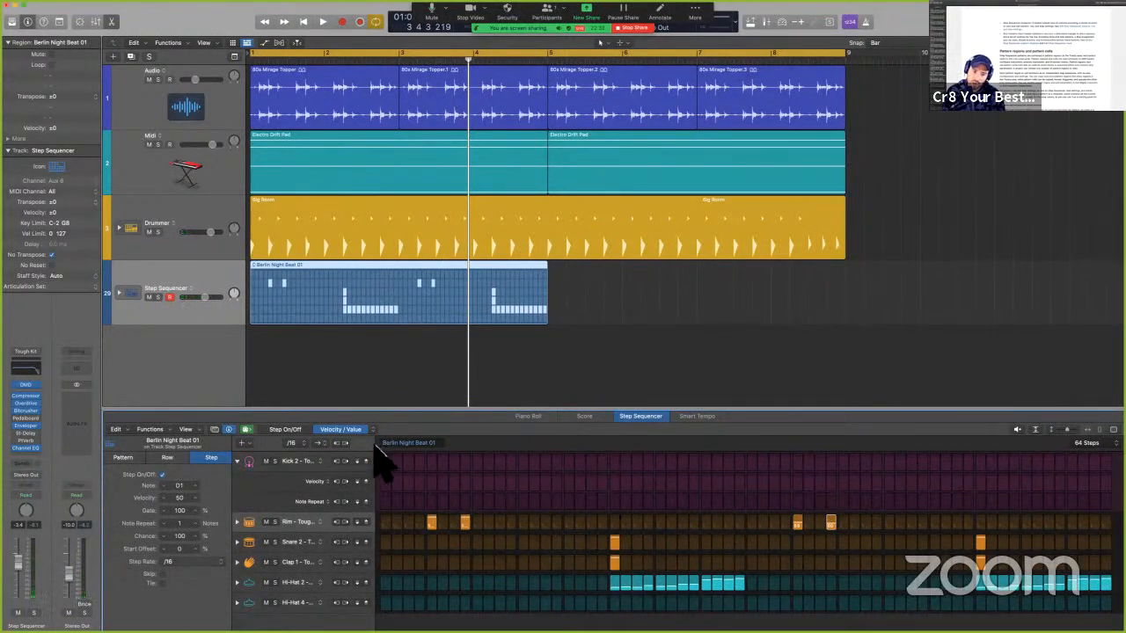
# Turn off Rim steps 37 and 40 and Snare 2 step 53, and set Clap 1 step 53's velocity to 70.
pyautogui.click(295, 433)
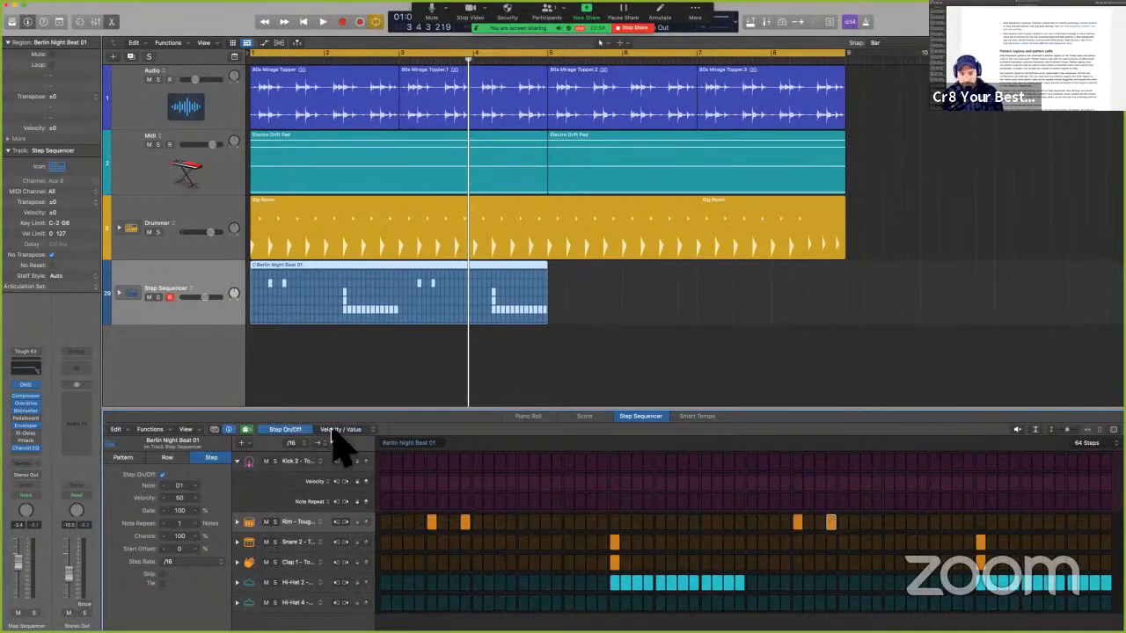
pyautogui.click(339, 432)
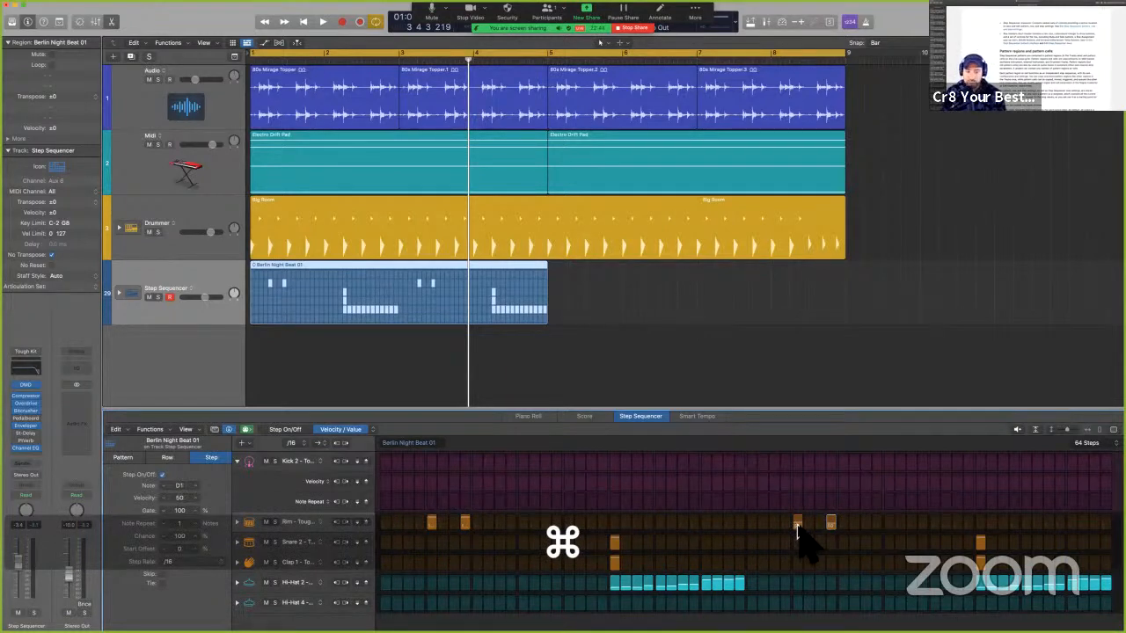
pyautogui.moveTo(797, 525); pyautogui.dragTo(797, 526)
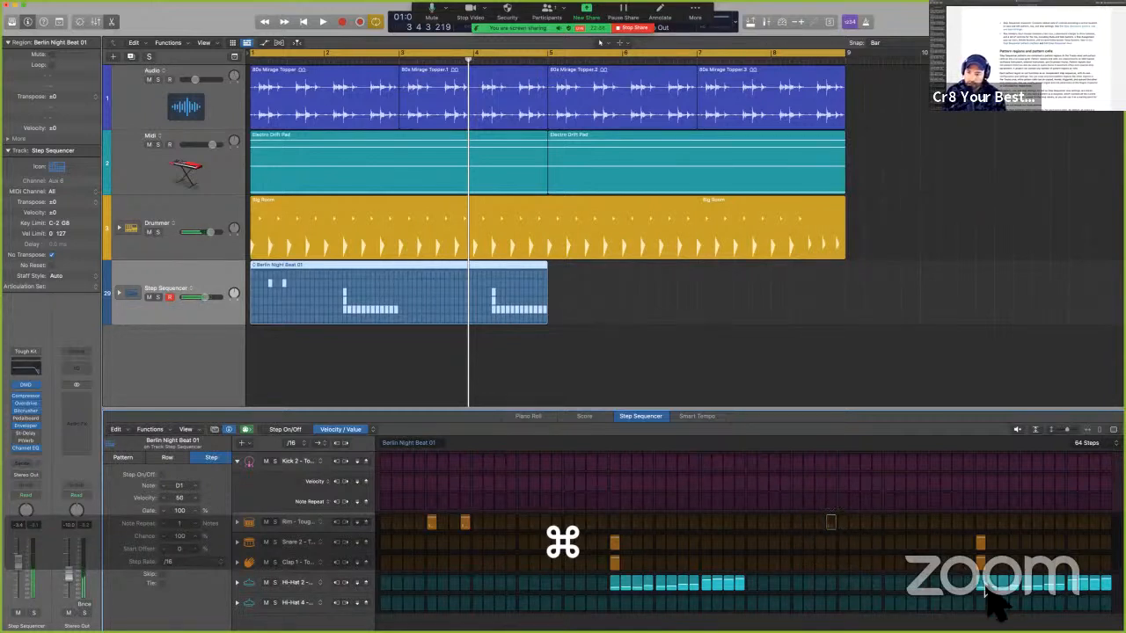
pyautogui.click(981, 545)
pyautogui.click(981, 563)
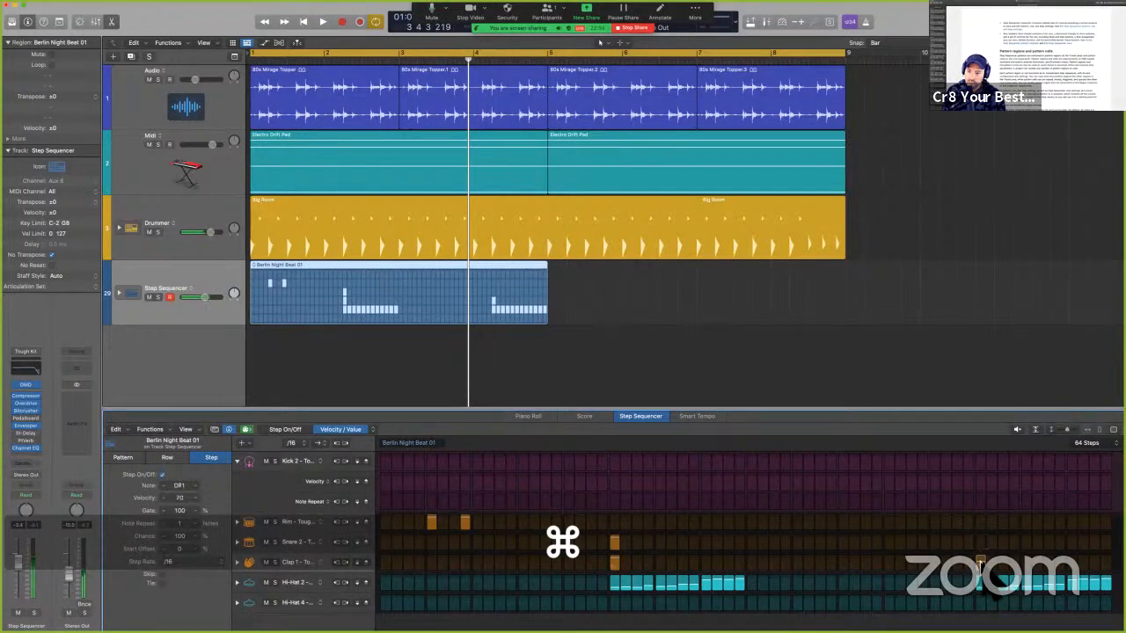
# Turn on Kick 2 steps 60 to 64 with varied velocities, step 64 at 67, and play the project.
pyautogui.click(1046, 526)
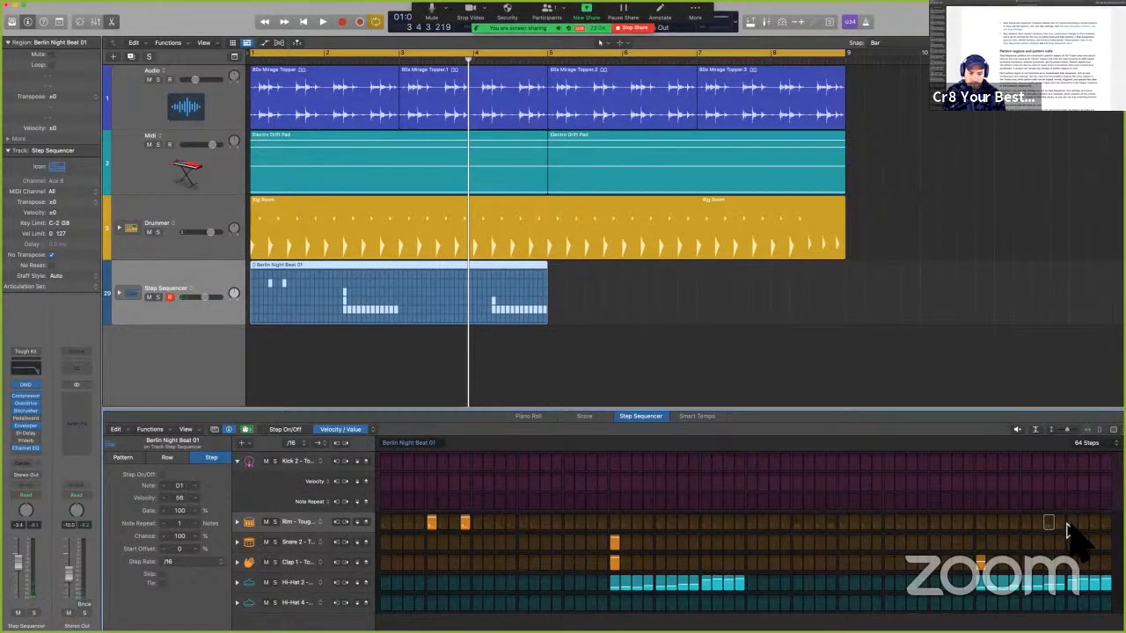
pyautogui.keyDown('super'); pyautogui.click(1060, 471); pyautogui.keyUp('super')
pyautogui.moveTo(1059, 471); pyautogui.dragTo(1105, 467)
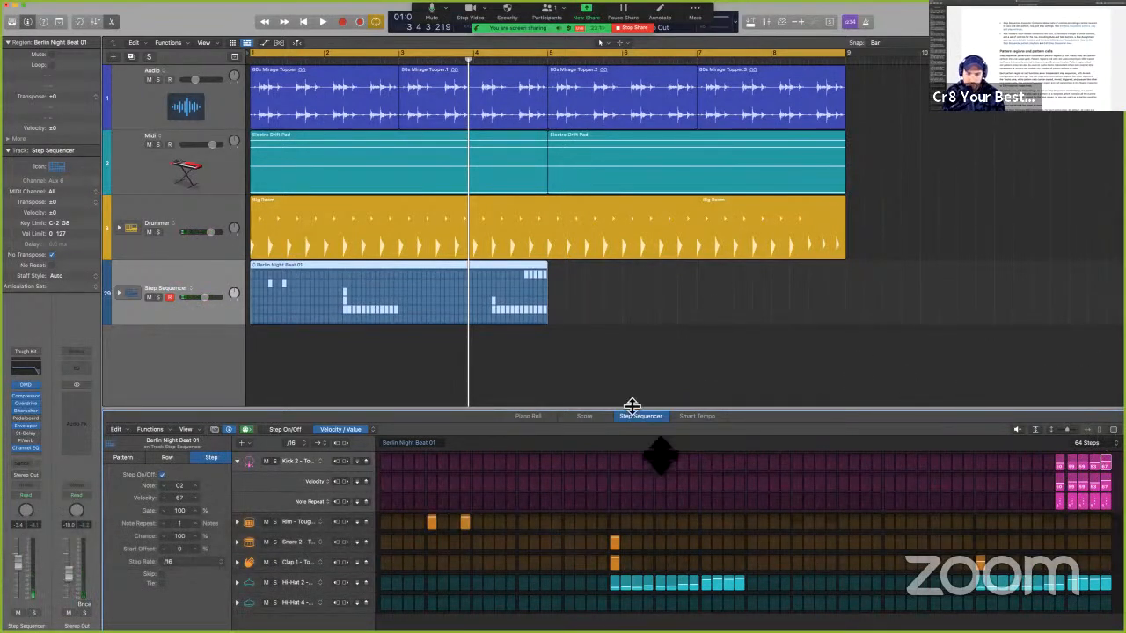
pyautogui.press('space')
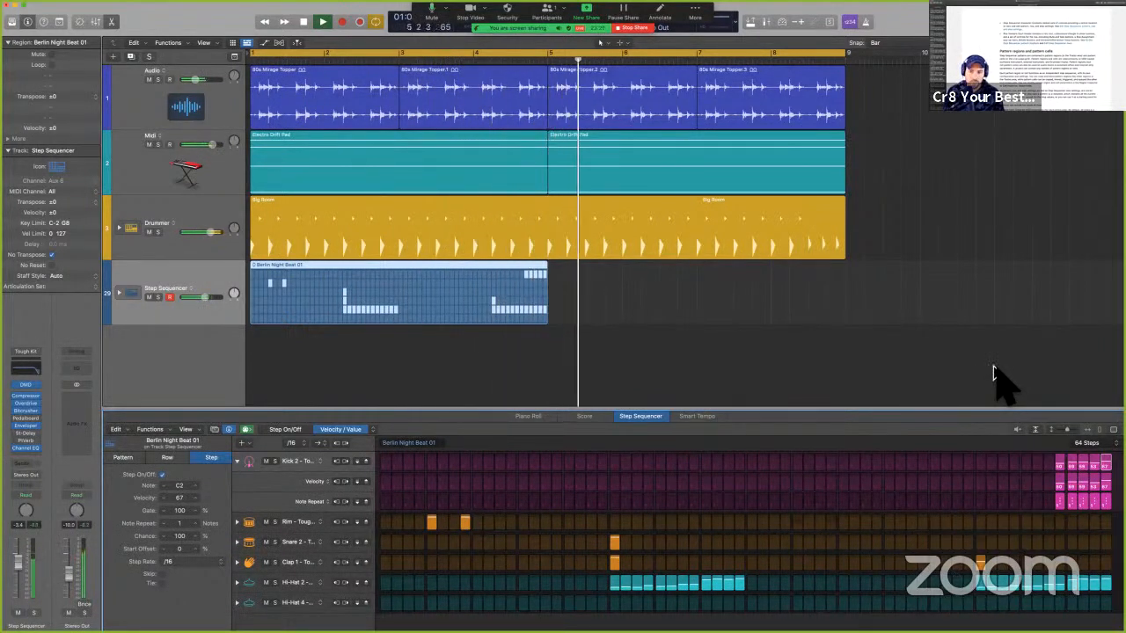
# Stop playback and set the Berlin Night Beat 01 pattern length to 32 steps.
pyautogui.press('space')
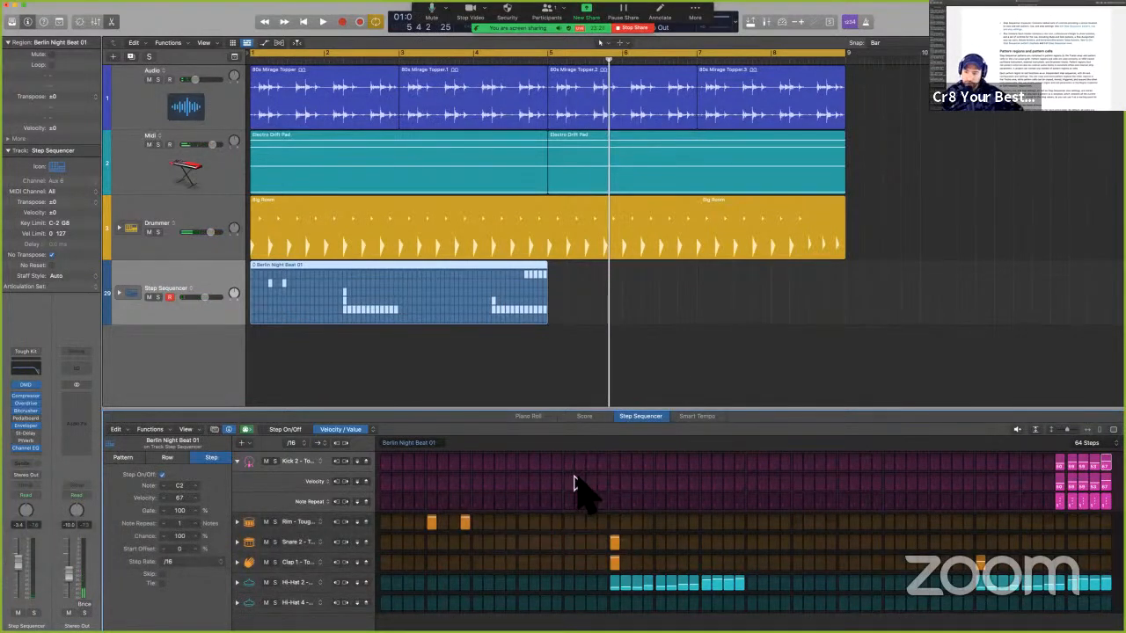
pyautogui.click(1090, 442)
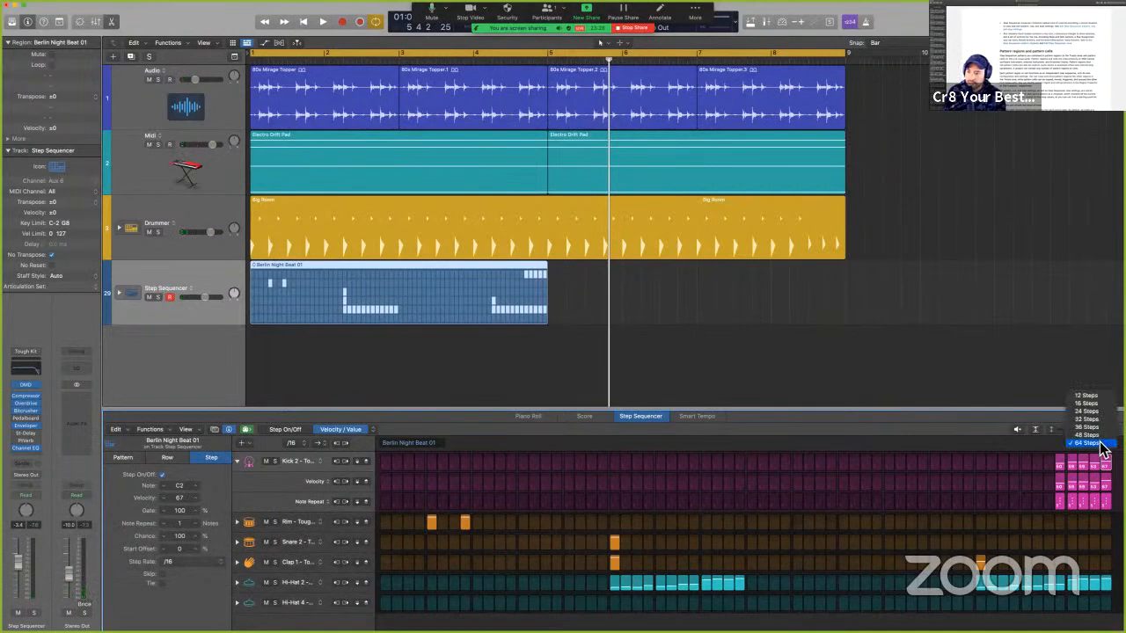
pyautogui.click(1097, 419)
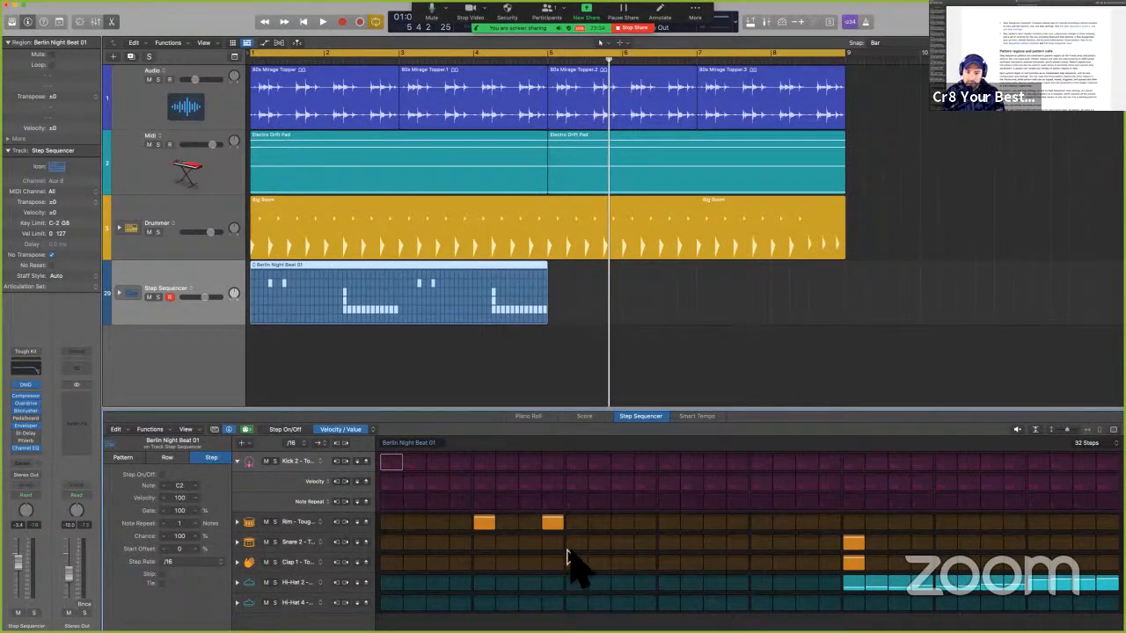
# Adjust the velocities of inactive Clap 1 steps between 10 and 15, with step 15 at 127.
pyautogui.click(601, 565)
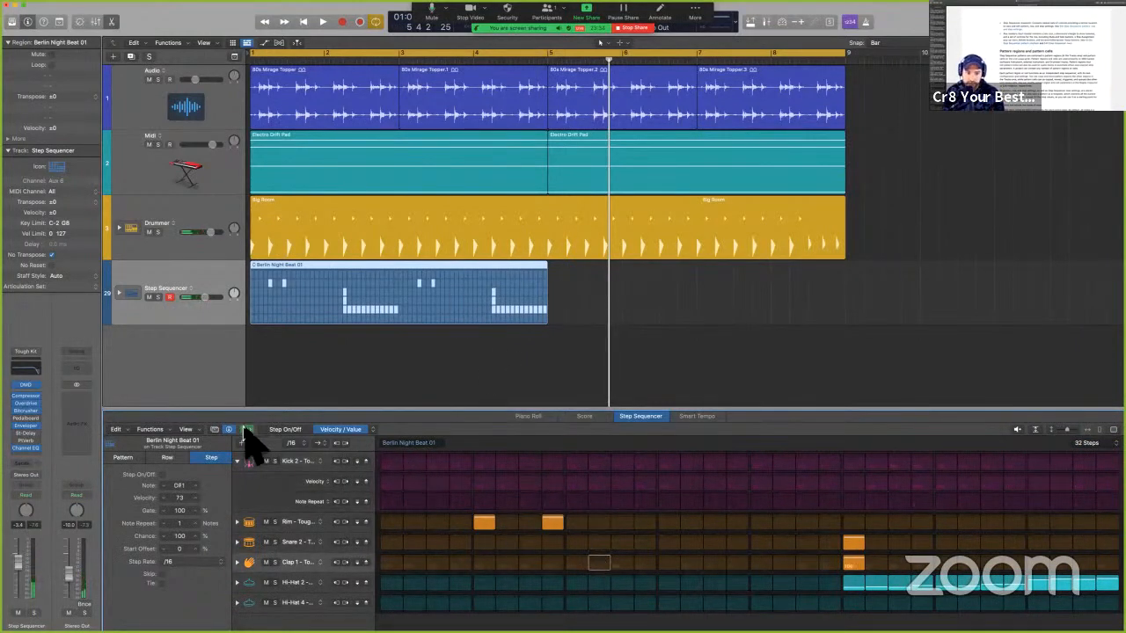
pyautogui.click(646, 563)
pyautogui.click(693, 562)
pyautogui.click(711, 563)
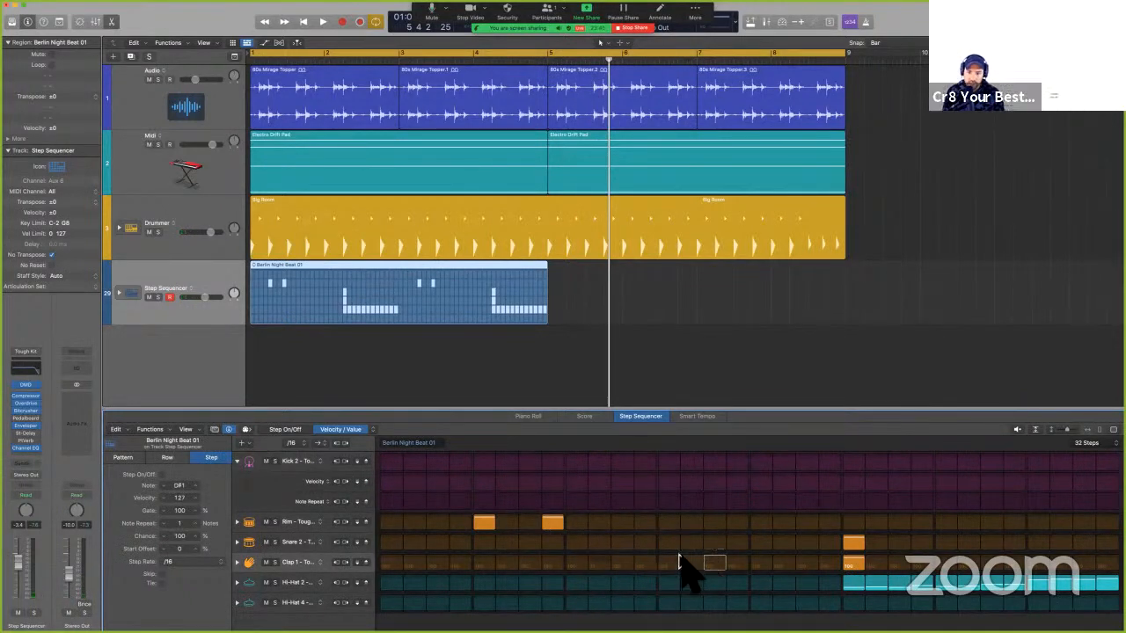
# Turn on Clap 1 steps 13 and 16, Snare 2 steps 14, 16, 20, 24 and 26, and Rim steps 19 and 22.
pyautogui.keyDown('super'); pyautogui.click(670, 563); pyautogui.keyUp('super')
pyautogui.keyDown('super'); pyautogui.click(695, 544); pyautogui.keyUp('super')
pyautogui.keyDown('super'); pyautogui.click(730, 563); pyautogui.keyUp('super')
pyautogui.keyDown('super'); pyautogui.click(737, 543); pyautogui.keyUp('super')
pyautogui.keyDown('super'); pyautogui.click(807, 523); pyautogui.keyUp('super')
pyautogui.keyDown('super'); pyautogui.click(830, 543); pyautogui.keyUp('super')
pyautogui.keyDown('super'); pyautogui.click(876, 523); pyautogui.keyUp('super')
pyautogui.keyDown('super'); pyautogui.click(922, 542); pyautogui.keyUp('super')
pyautogui.keyDown('super'); pyautogui.click(969, 543); pyautogui.keyUp('super')
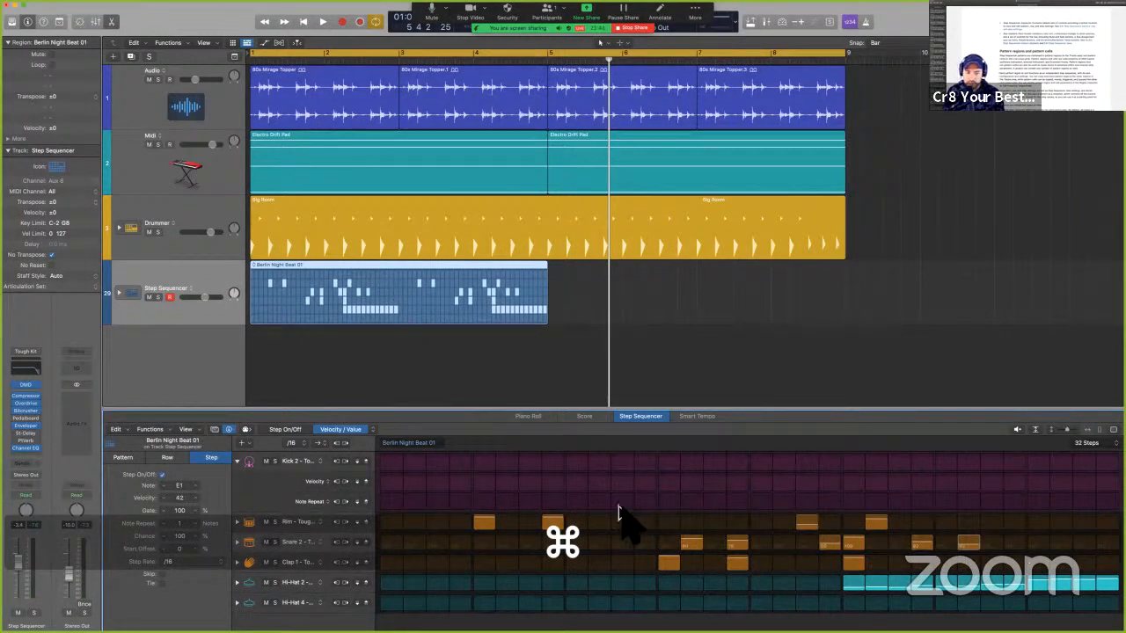
# Undo the steps just added to the Rim, Snare 2 and Clap 1 rows.
pyautogui.press('super+z')
pyautogui.press('super+z')
pyautogui.press('super+z')
pyautogui.press('super+z')
pyautogui.press('super+z')
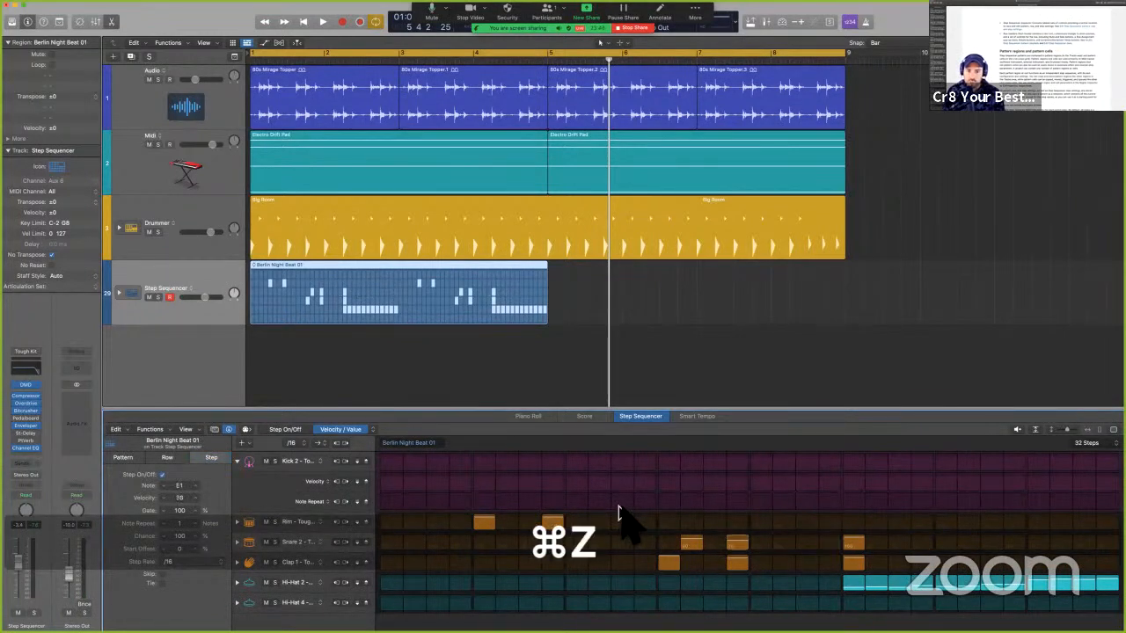
pyautogui.press('super+z')
pyautogui.press('super+z')
pyautogui.press('super+z')
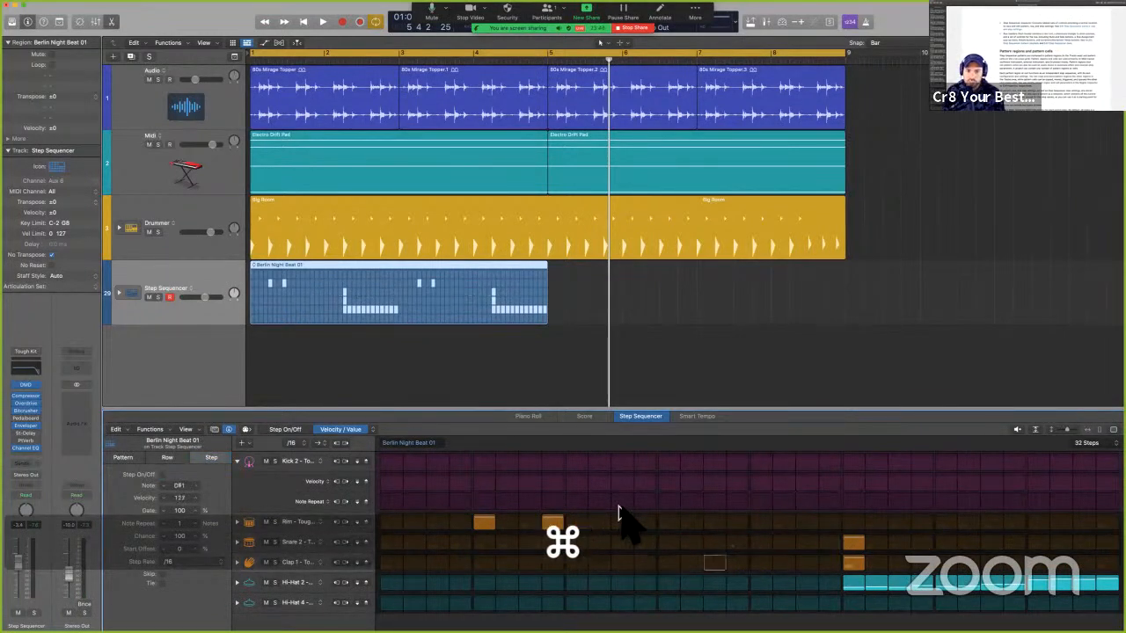
# Keep the pattern length at 32 steps and set the pattern's step rate to /32.
pyautogui.click(1094, 444)
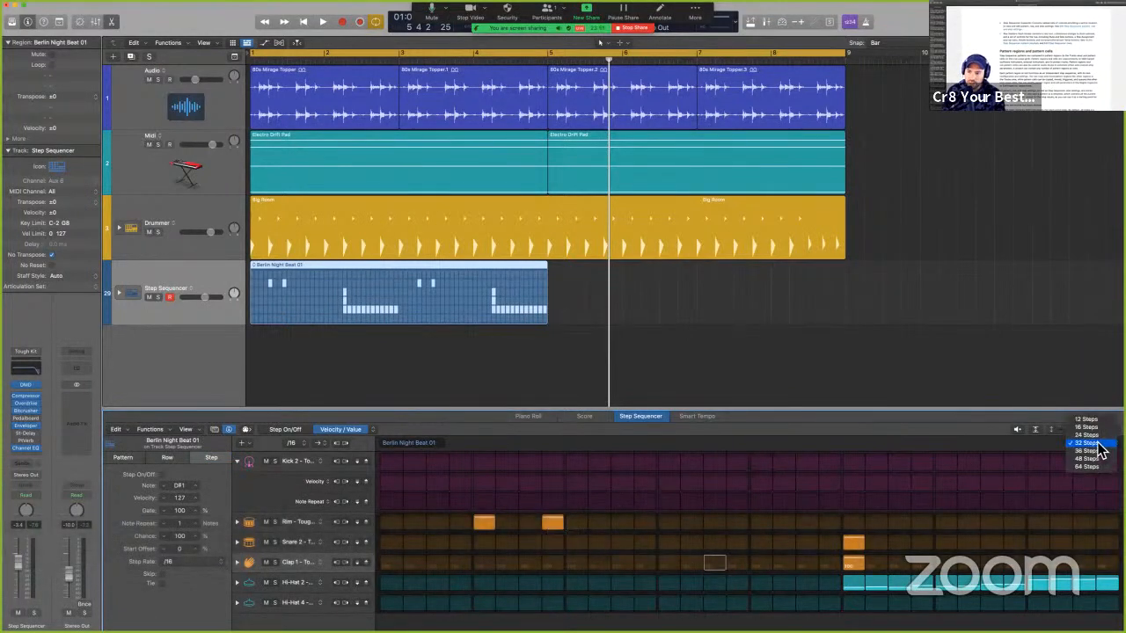
pyautogui.click(1095, 444)
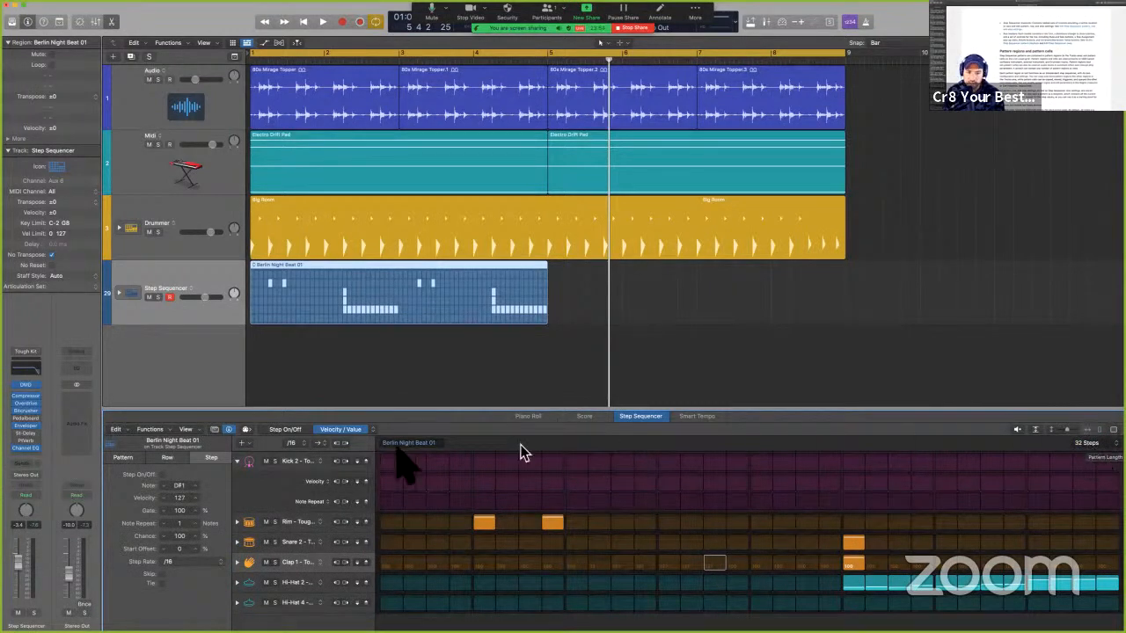
pyautogui.click(298, 445)
pyautogui.click(303, 451)
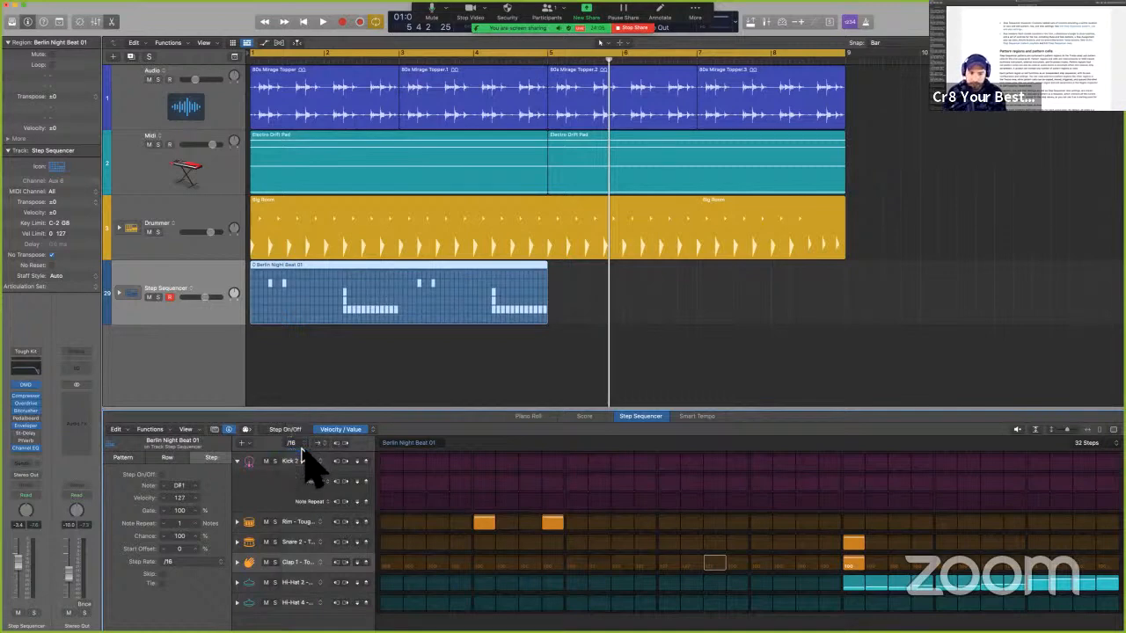
# Reselect the Berlin Night Beat 01 region and play the project from the beginning to hear the /32 step rate.
pyautogui.click(379, 380)
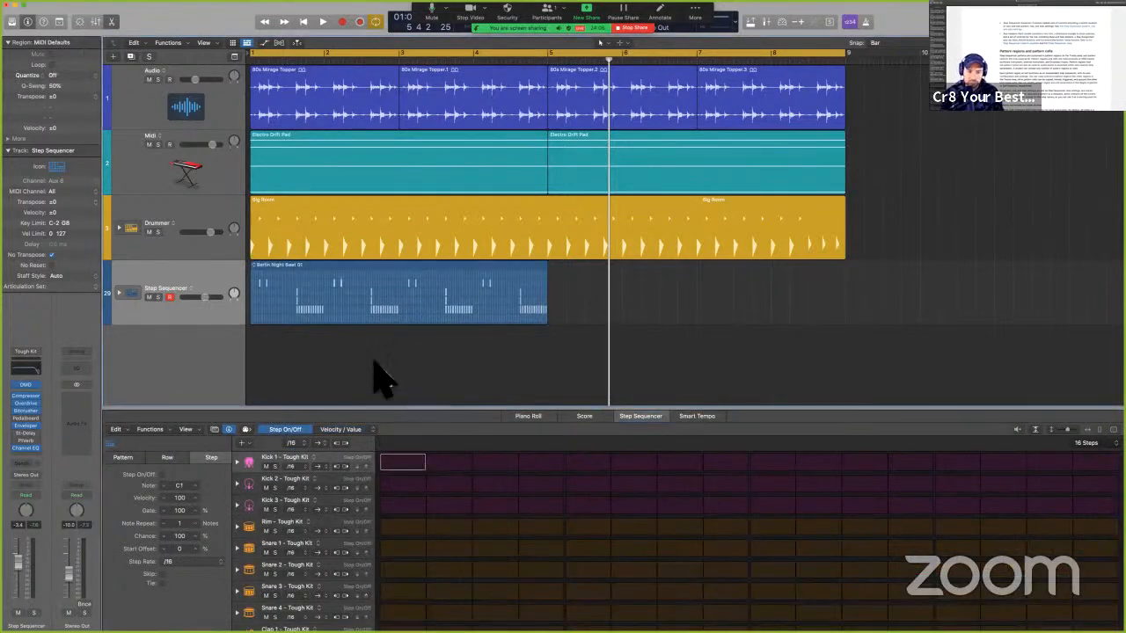
pyautogui.click(341, 310)
pyautogui.press('Return')
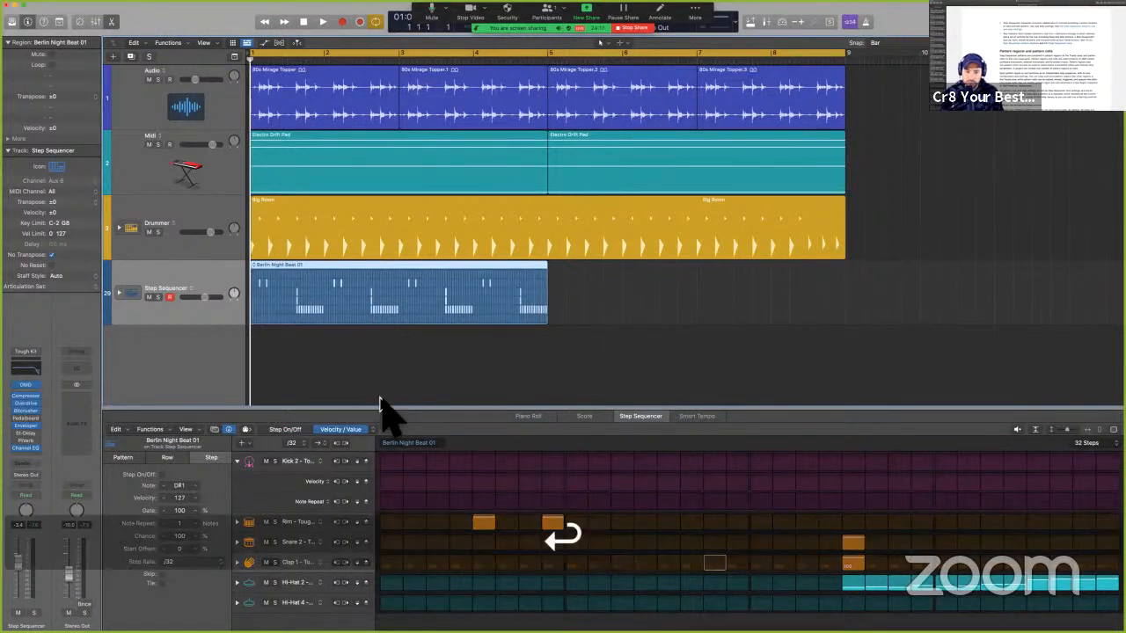
pyautogui.press('space')
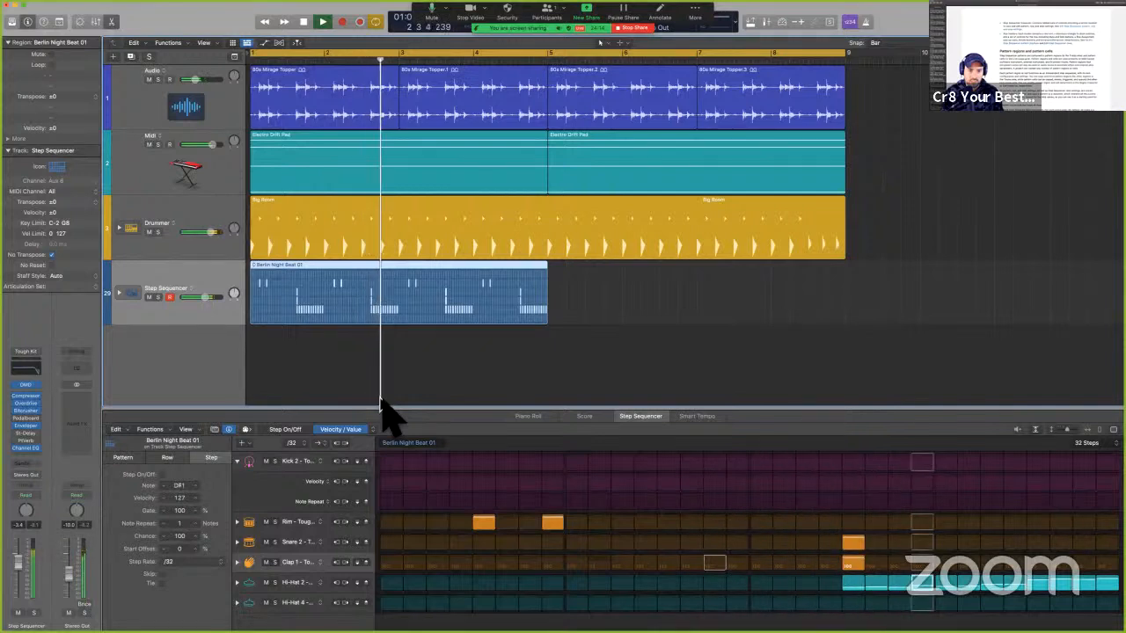
pyautogui.press('space')
# Set the Berlin Night Beat 01 pattern's step rate to /8 and play the project to hear it.
pyautogui.click(301, 443)
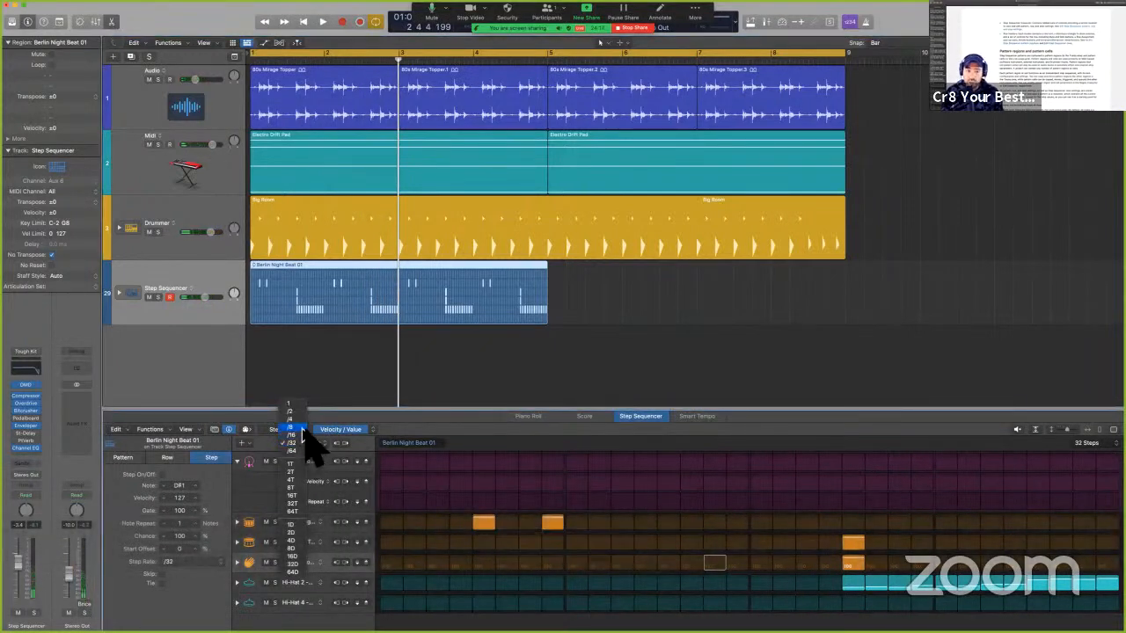
pyautogui.click(302, 428)
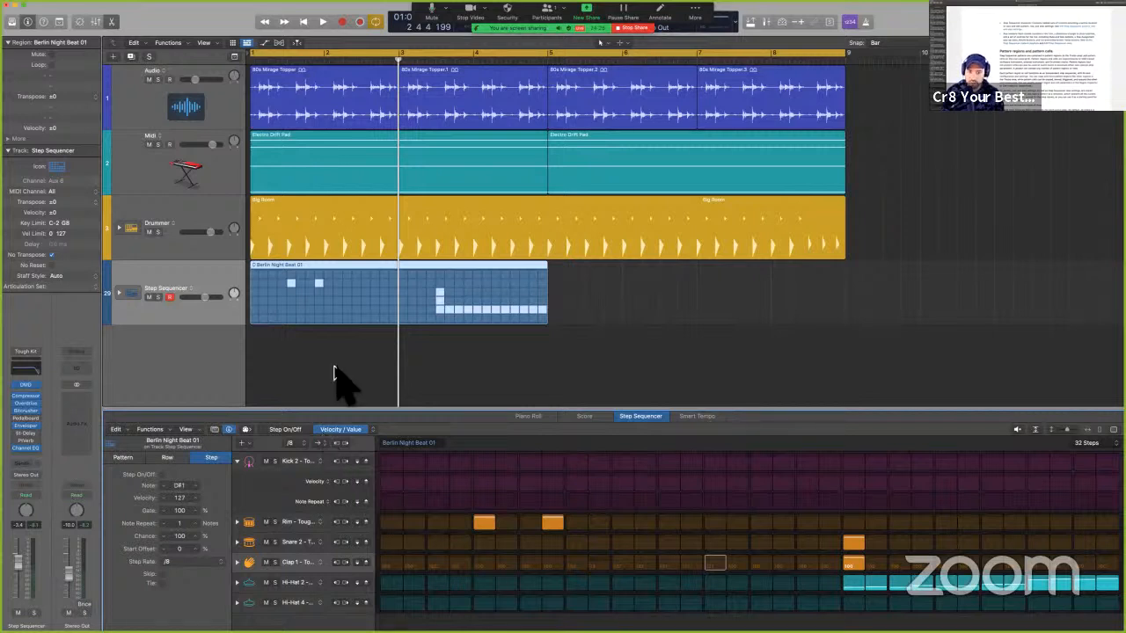
pyautogui.press('space')
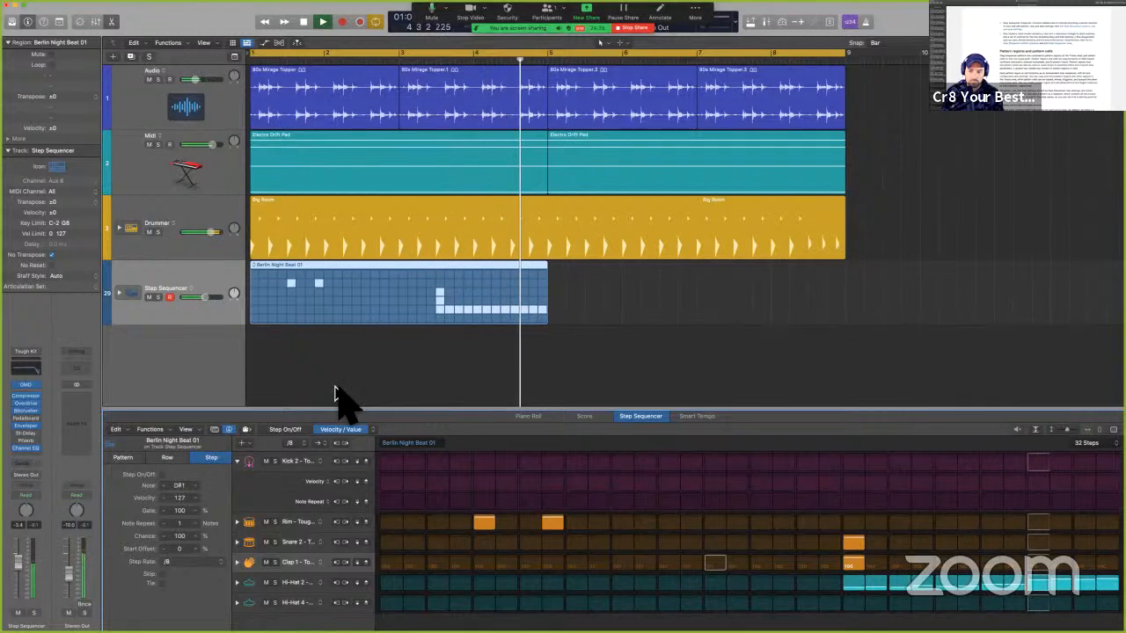
pyautogui.press('space')
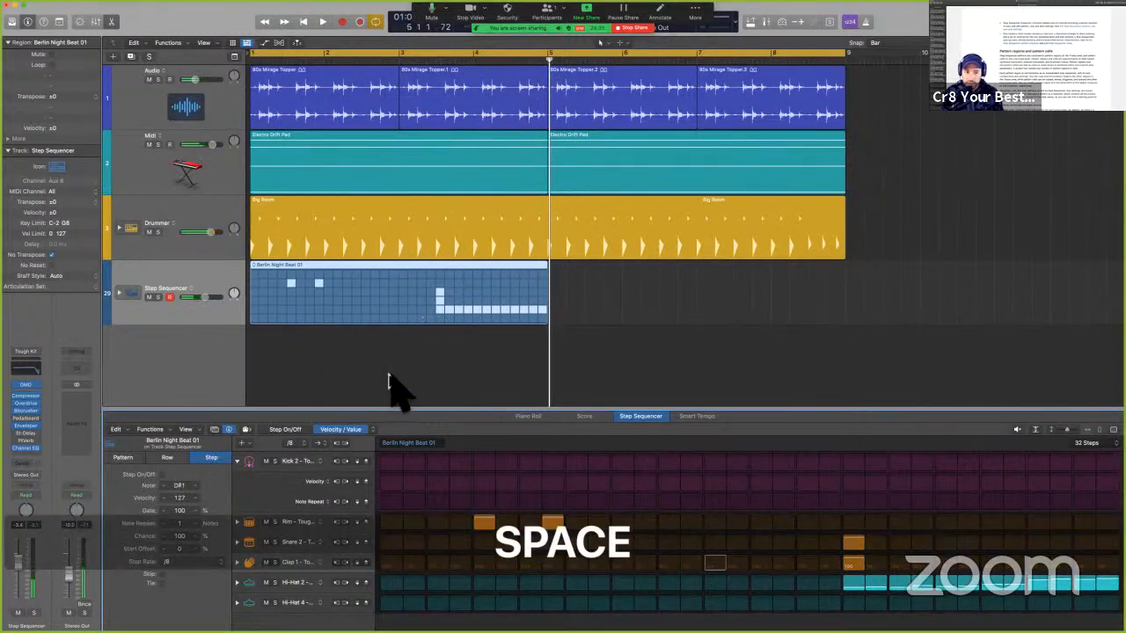
# Copy the Berlin Night Beat 01 region to bar 5 and set the copy's step rate to /16.
pyautogui.click(424, 311)
pyautogui.moveTo(423, 310); pyautogui.dragTo(714, 308)
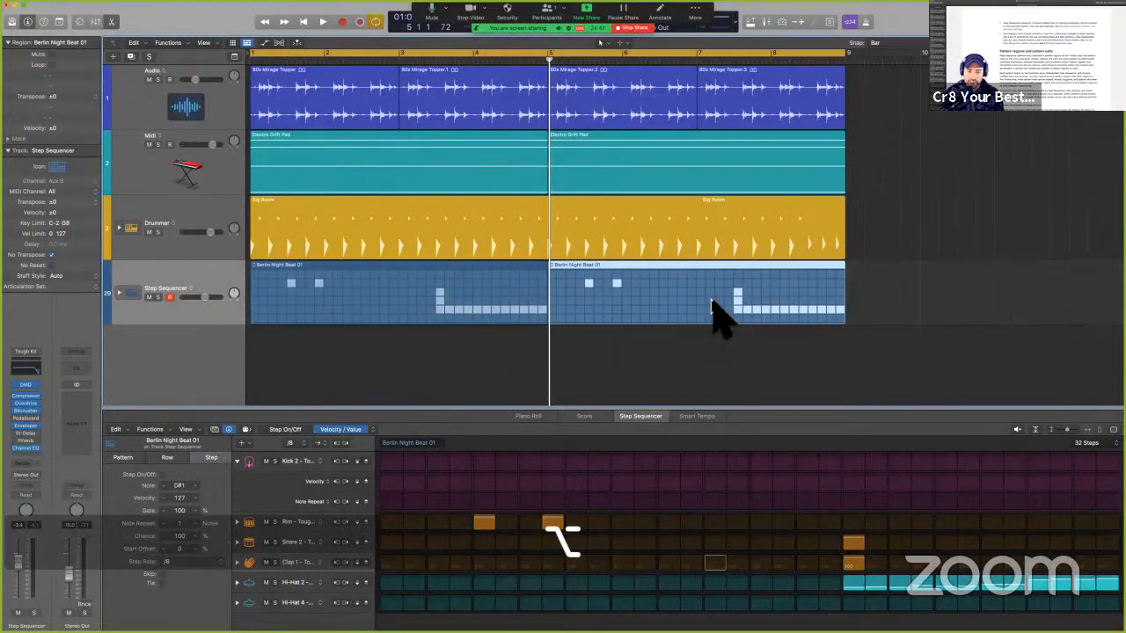
pyautogui.click(300, 443)
pyautogui.click(306, 452)
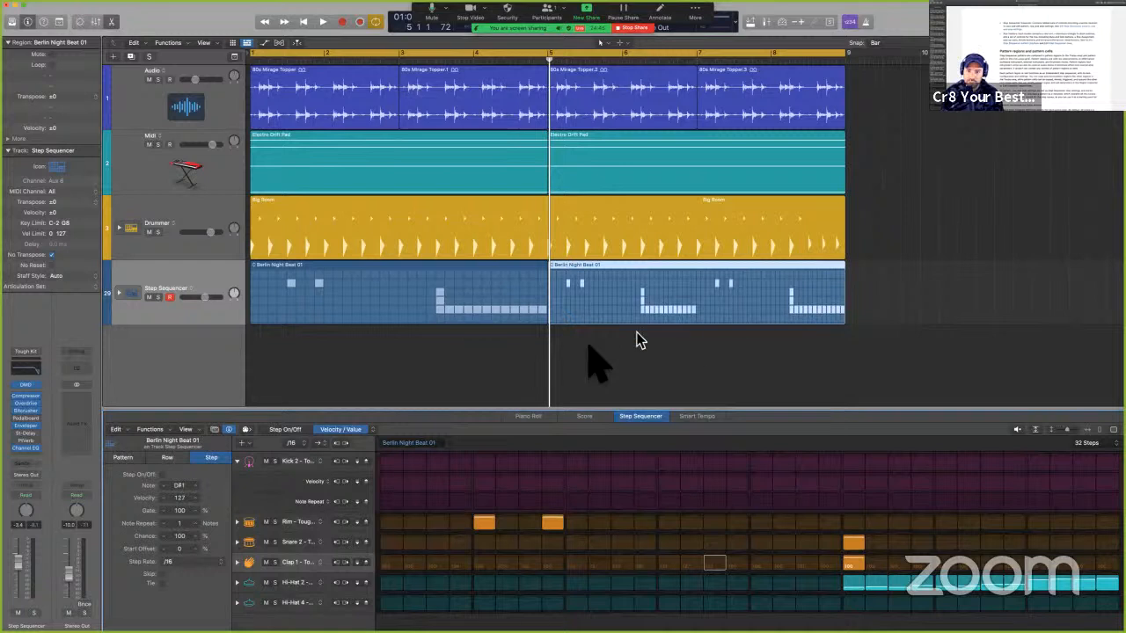
# Compare the two Berlin Night Beat 01 regions, turn off Cycle mode and play the project from the start through both.
pyautogui.click(424, 302)
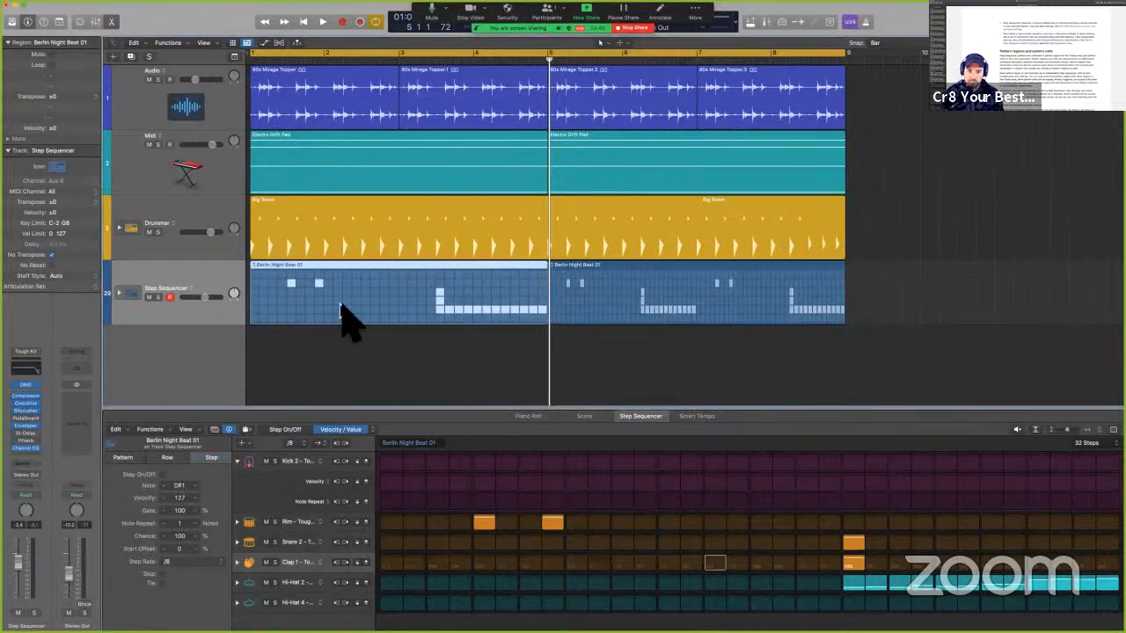
pyautogui.click(660, 301)
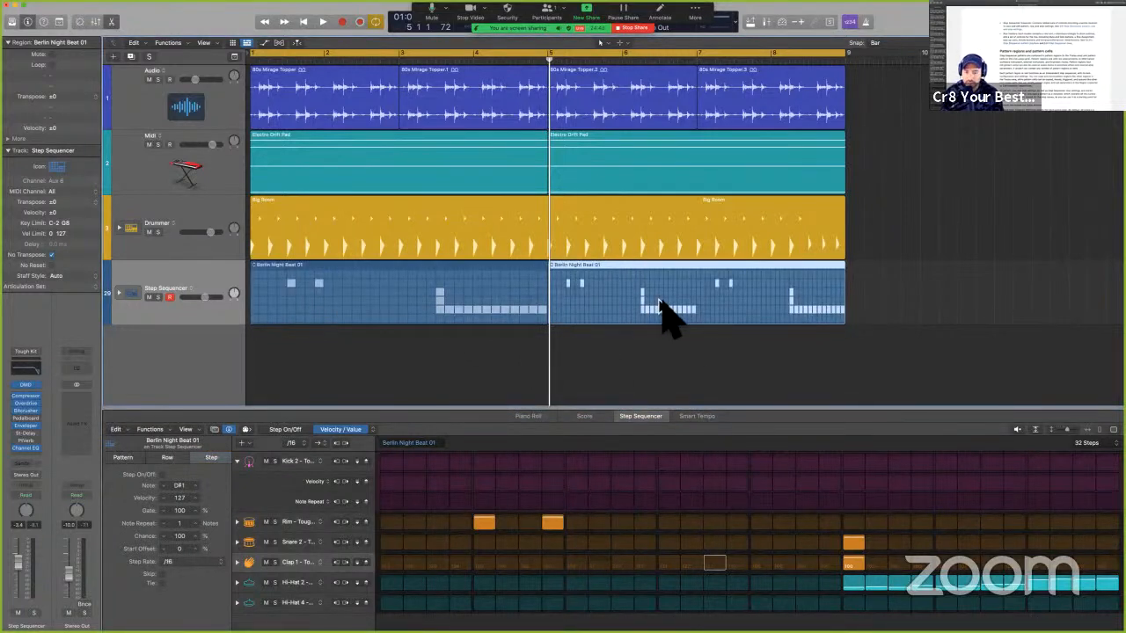
pyautogui.press('c')
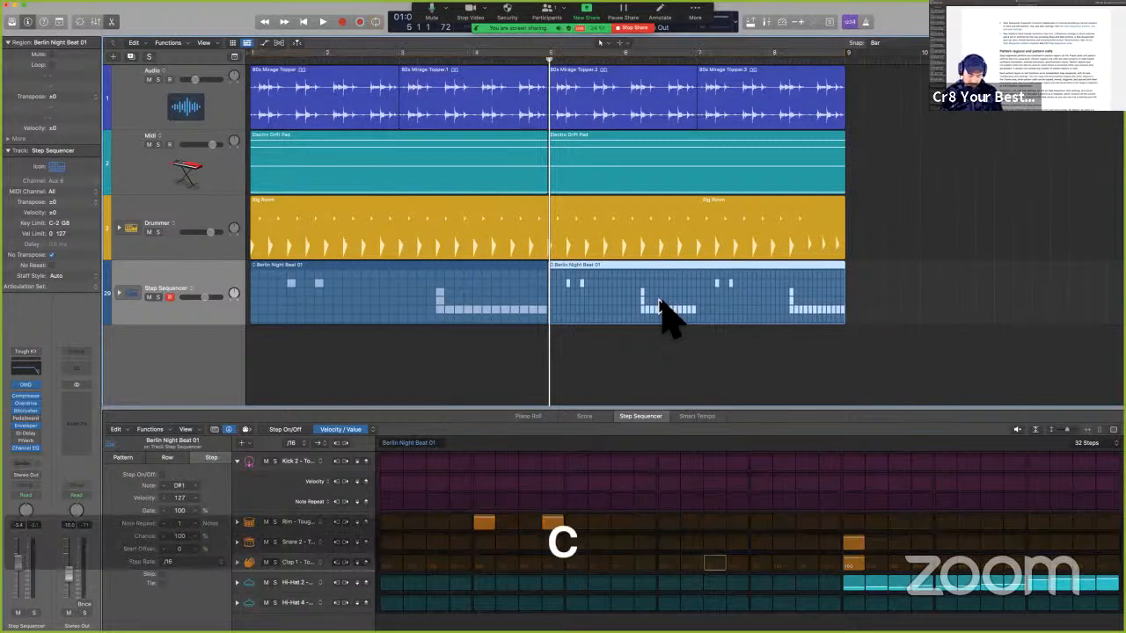
pyautogui.press('space')
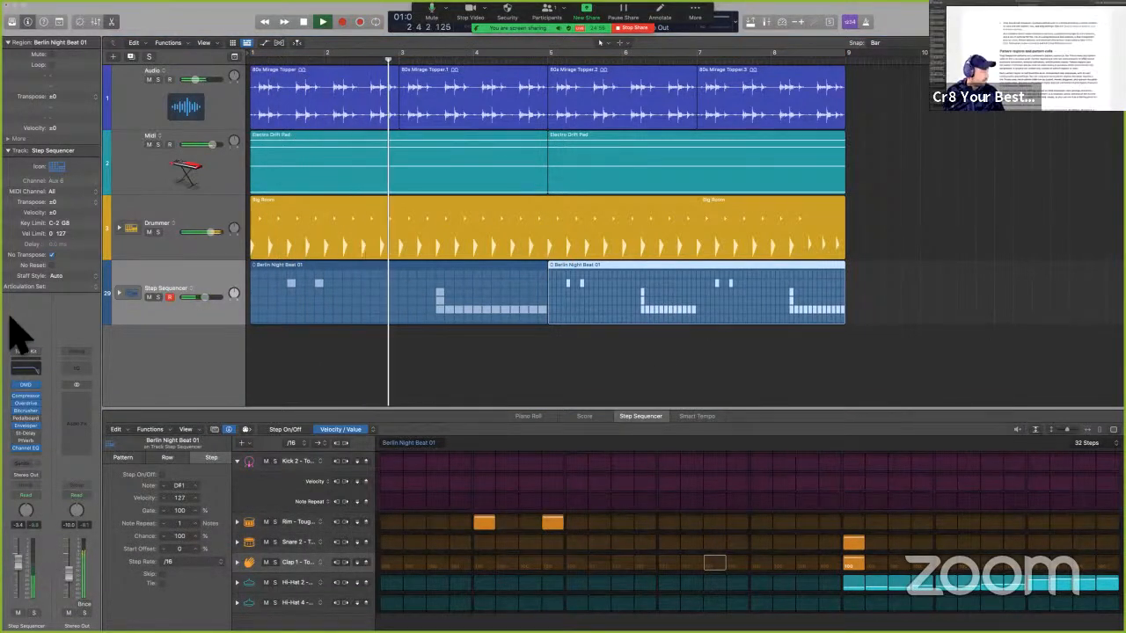
pyautogui.click(457, 365)
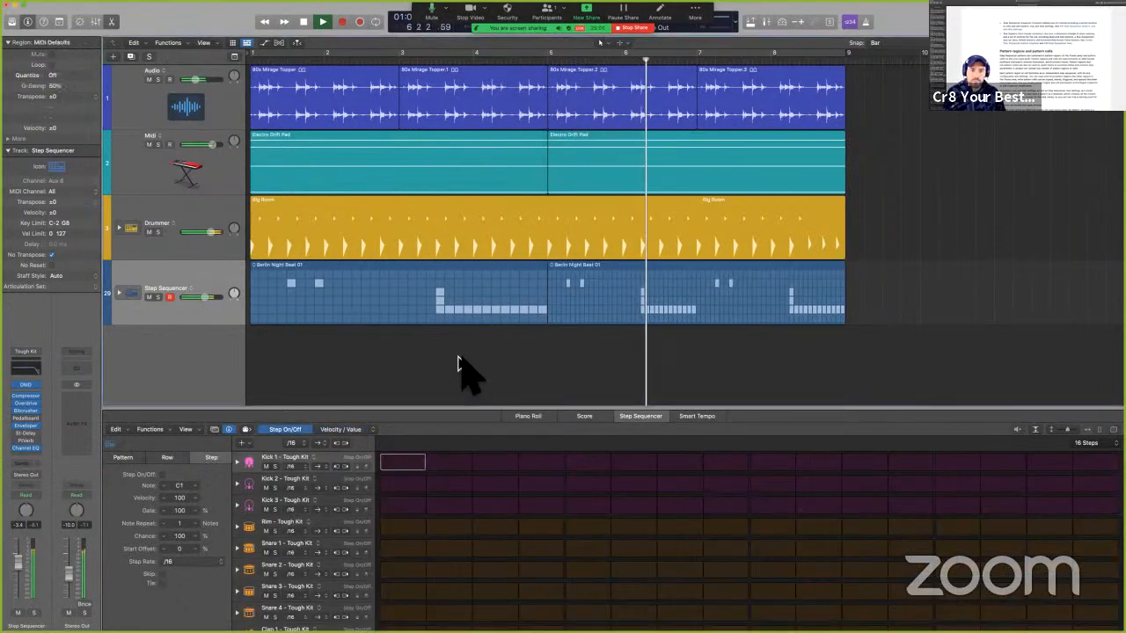
pyautogui.click(620, 321)
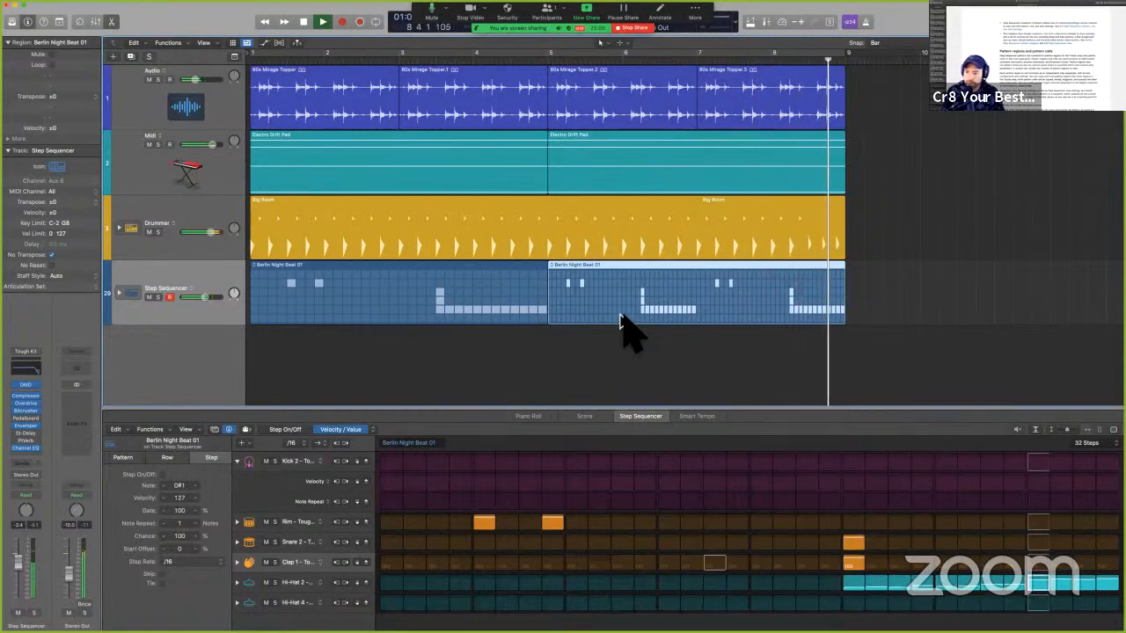
pyautogui.press('space')
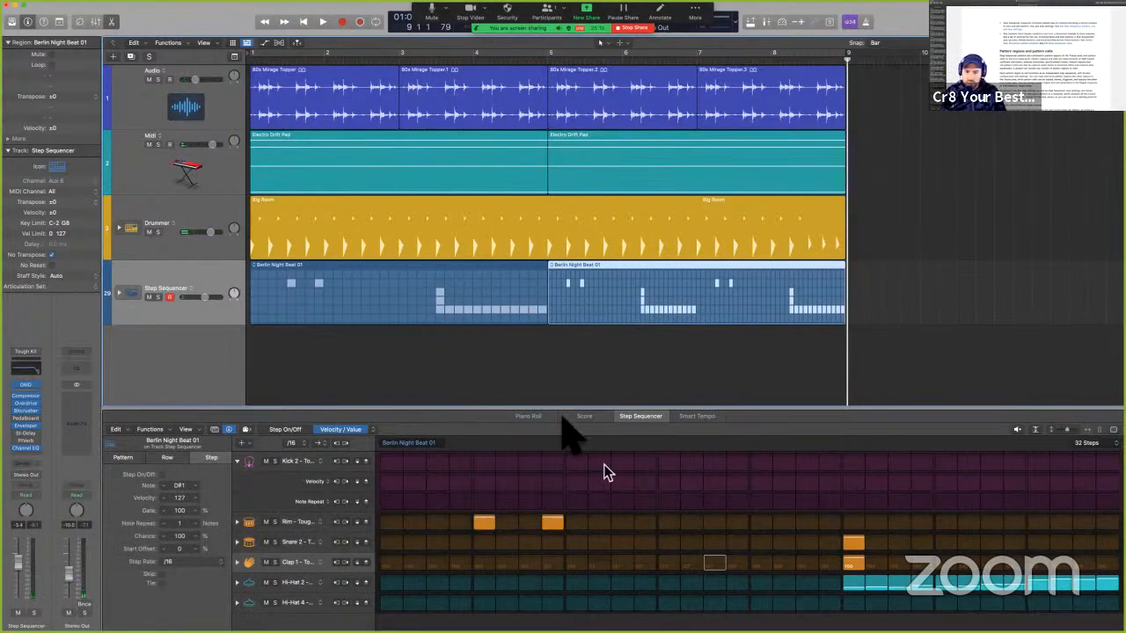
# Switch to the Logic Pro user guide PDF and read the Step Sequencer inspector and Row headers entries, highlighting their names.
pyautogui.hotkey('ctrl', 'Left')
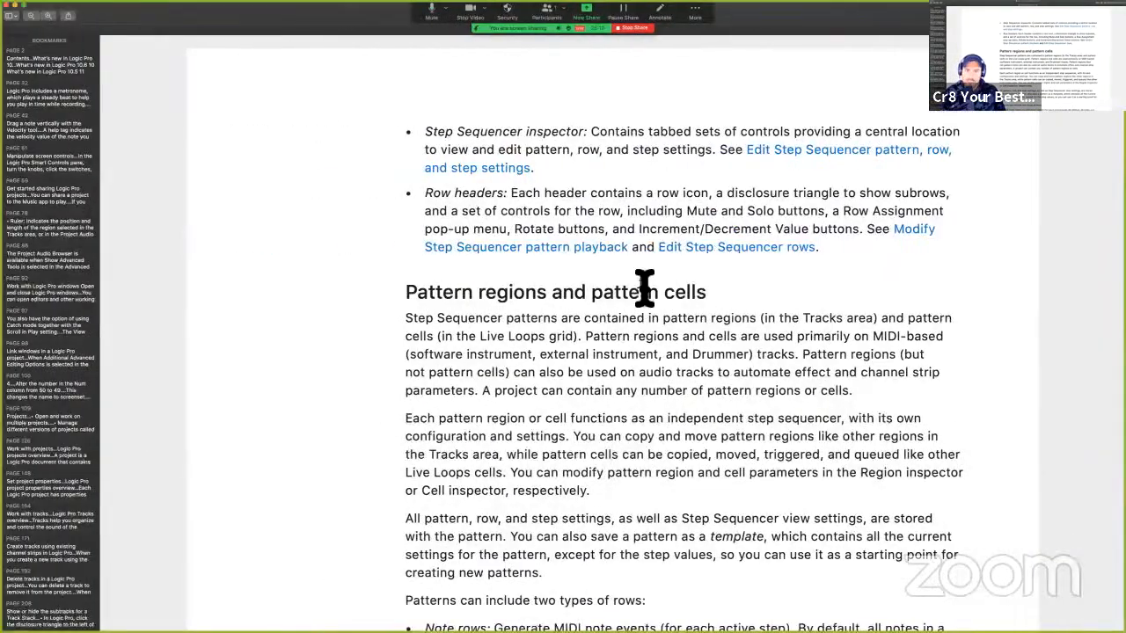
pyautogui.scroll(-1, 647, 288)
pyautogui.scroll(-1, 644, 288)
pyautogui.moveTo(433, 101); pyautogui.dragTo(585, 98)
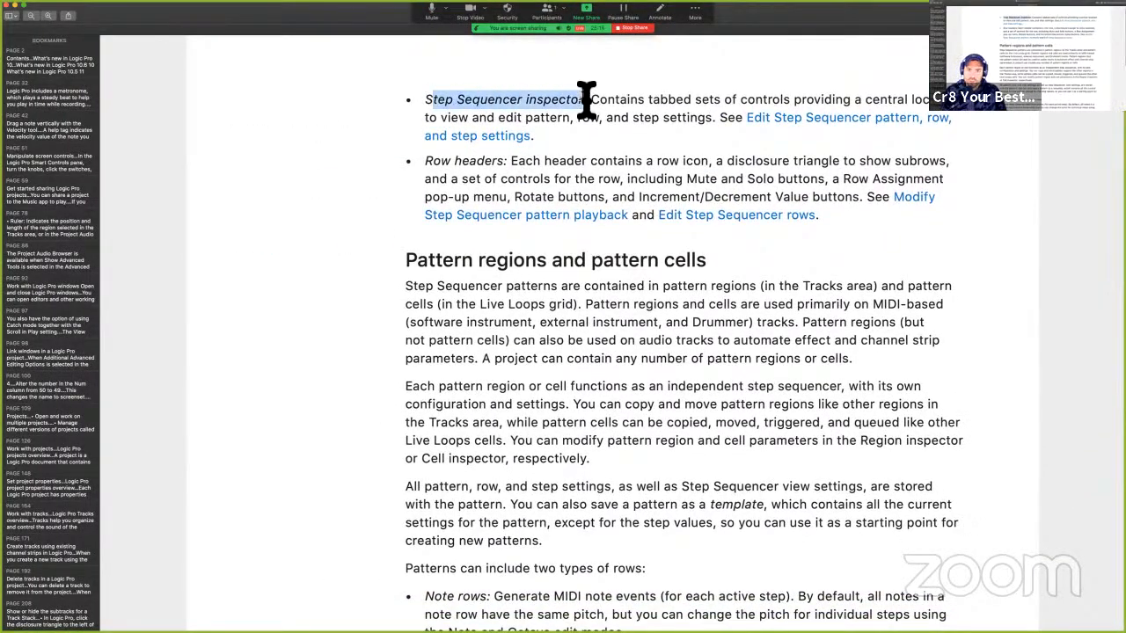
pyautogui.scroll(-3, 585, 97)
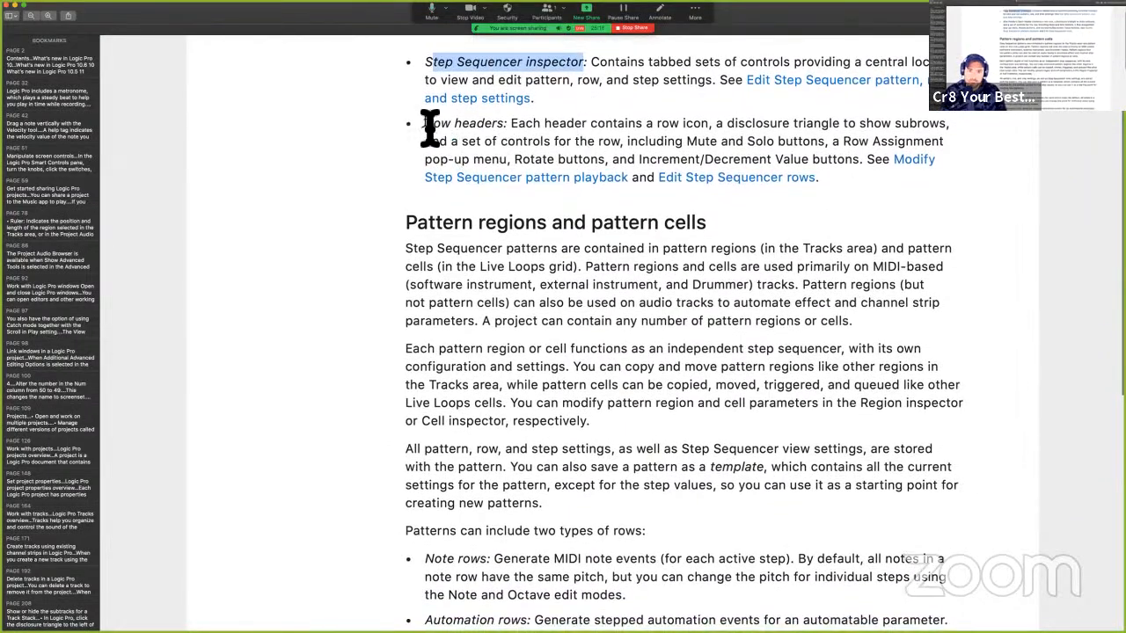
pyautogui.moveTo(429, 127); pyautogui.dragTo(560, 125)
# Read the guide's "Pattern regions and pattern cells" section, highlighting the mentions of pattern regions and pattern cells.
pyautogui.scroll(-3, 593, 322)
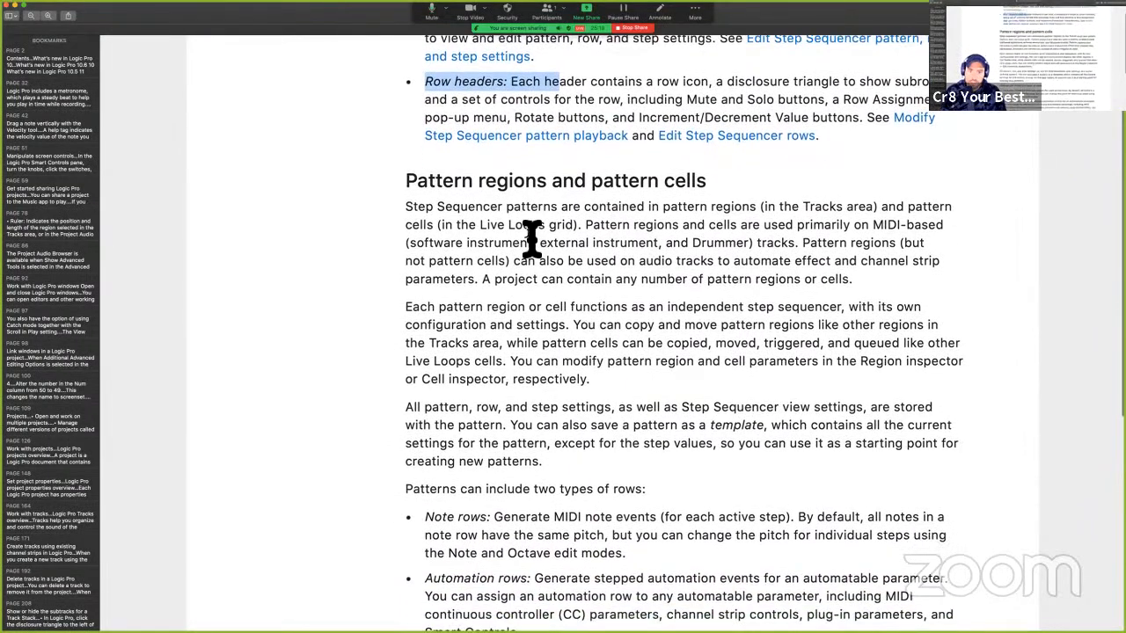
pyautogui.scroll(-3, 531, 237)
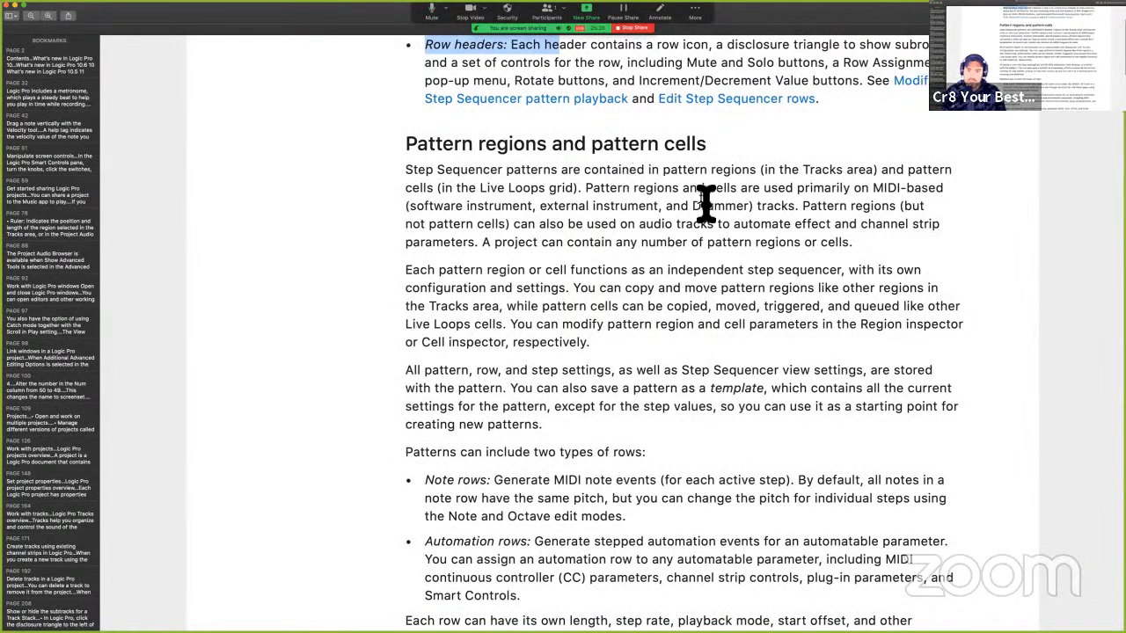
pyautogui.moveTo(670, 172); pyautogui.dragTo(751, 176)
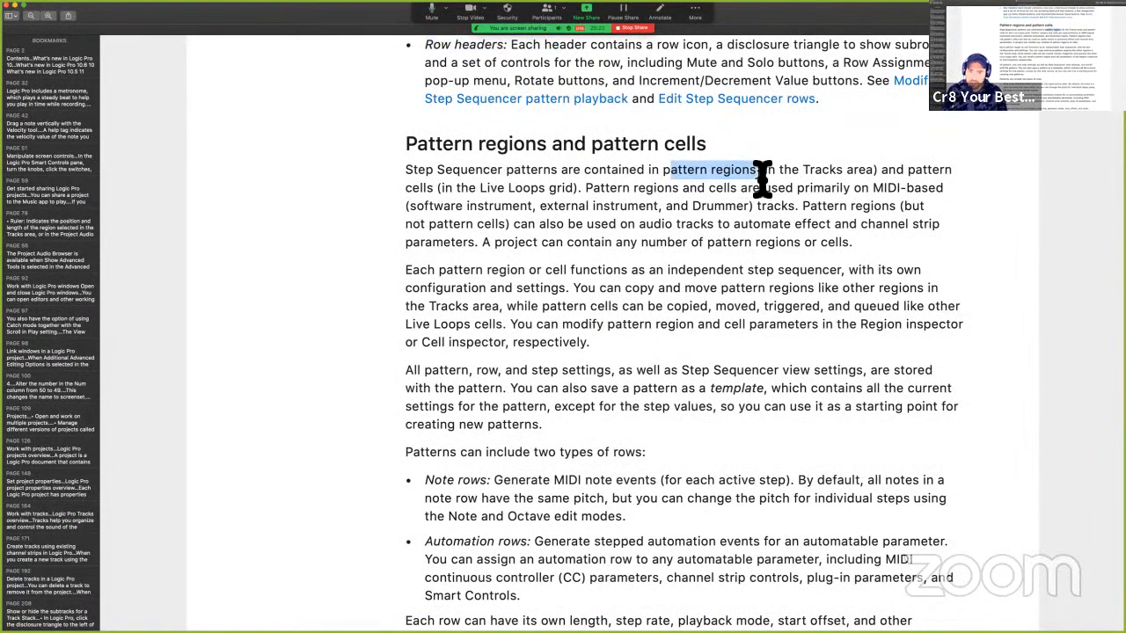
pyautogui.moveTo(906, 173); pyautogui.dragTo(1014, 181)
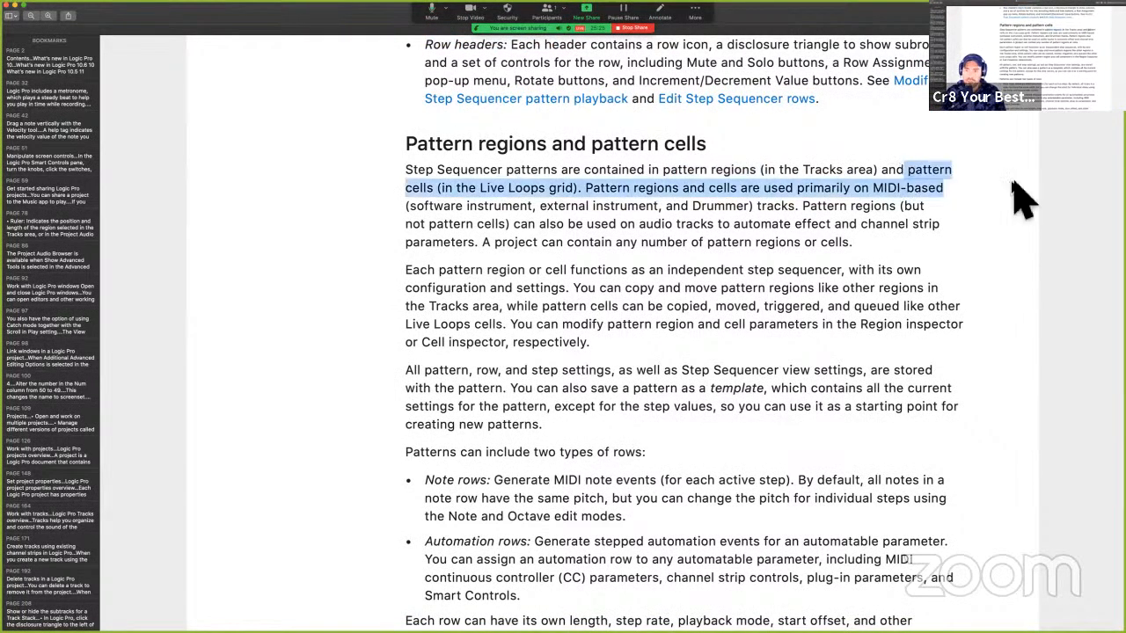
pyautogui.click(540, 221)
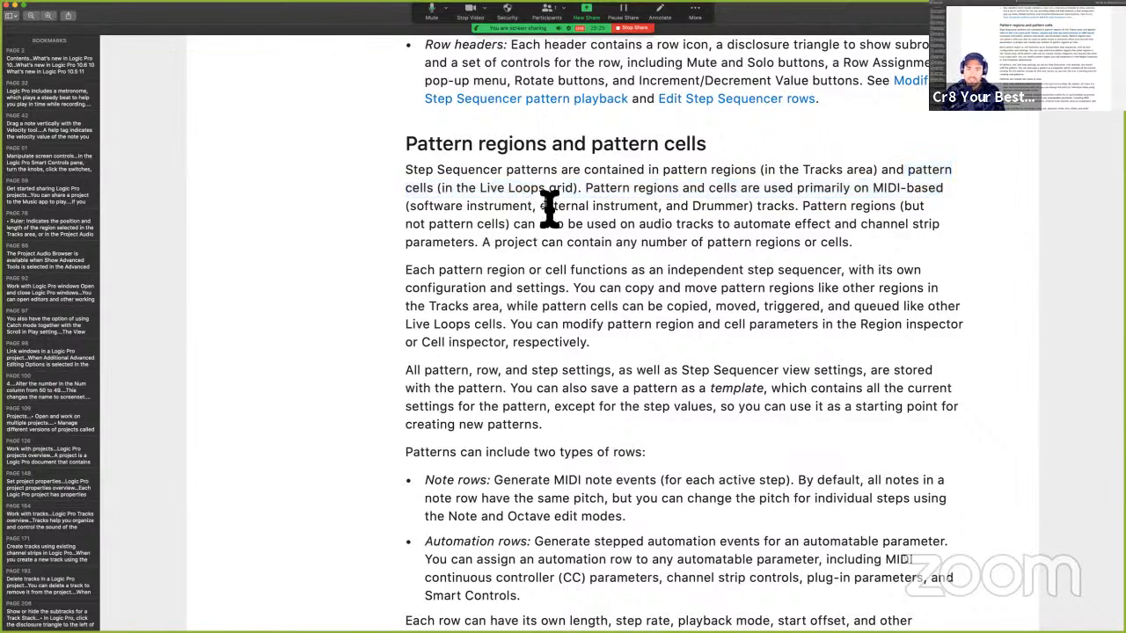
# Read in the guide where pattern regions and pattern cells are contained and which track types primarily use them.
pyautogui.moveTo(667, 181); pyautogui.dragTo(945, 175)
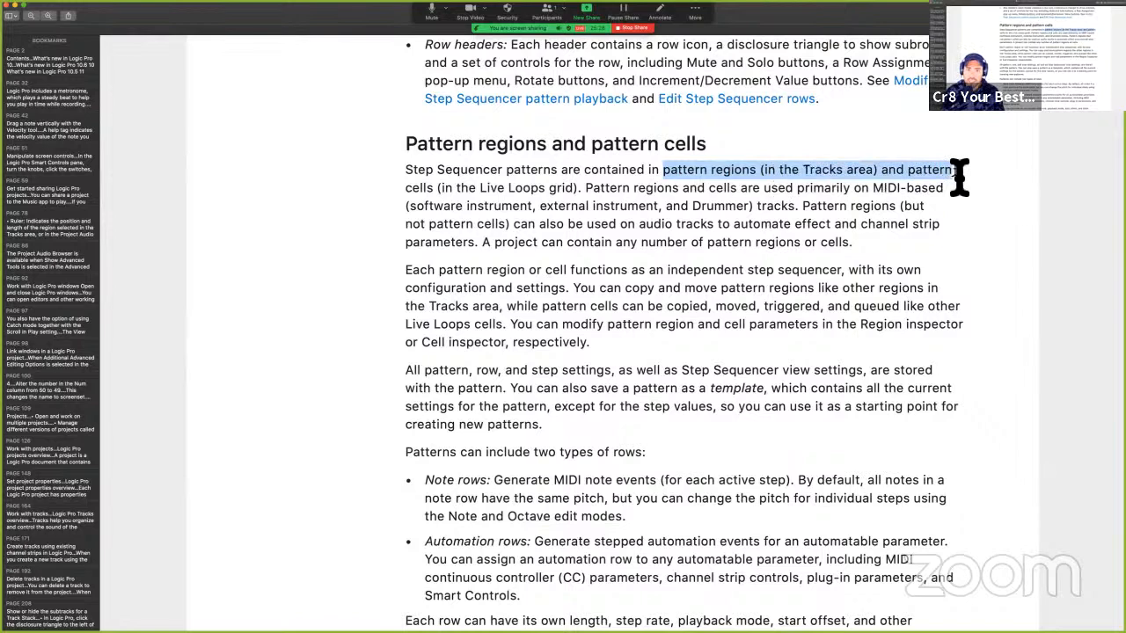
pyautogui.click(477, 200)
pyautogui.moveTo(404, 201); pyautogui.dragTo(589, 202)
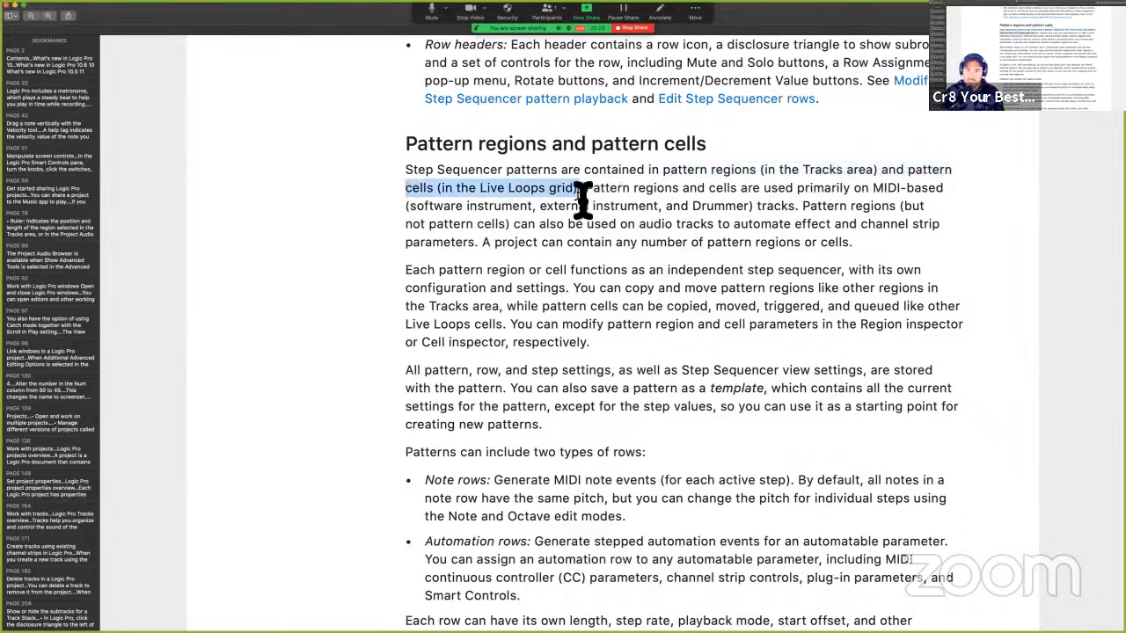
pyautogui.click(613, 202)
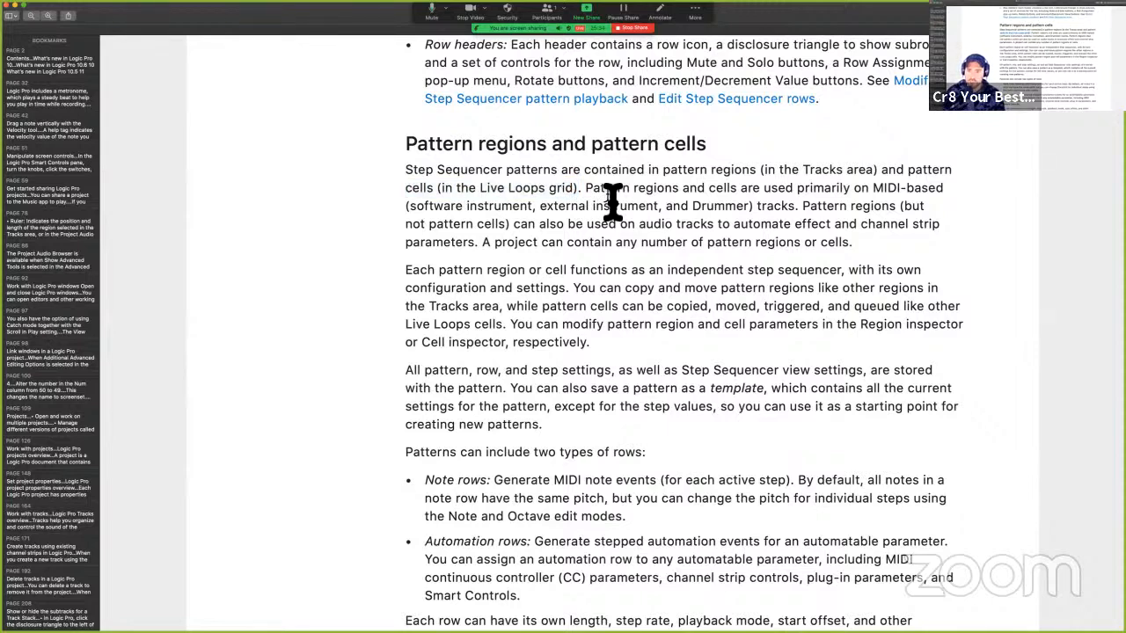
pyautogui.moveTo(795, 194); pyautogui.dragTo(865, 197)
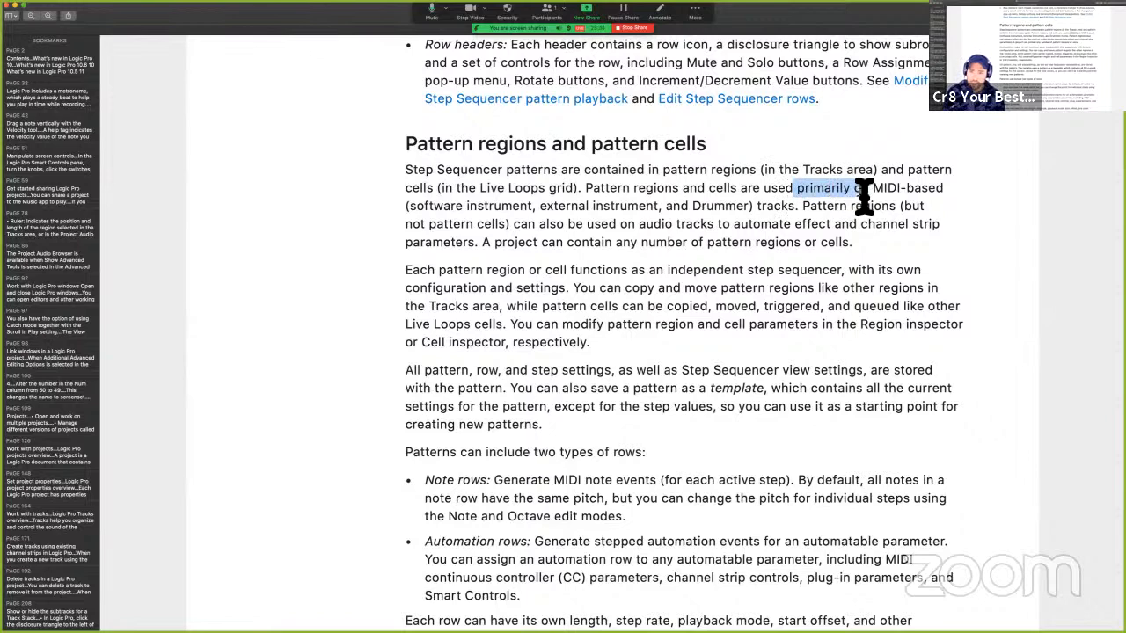
pyautogui.click(811, 222)
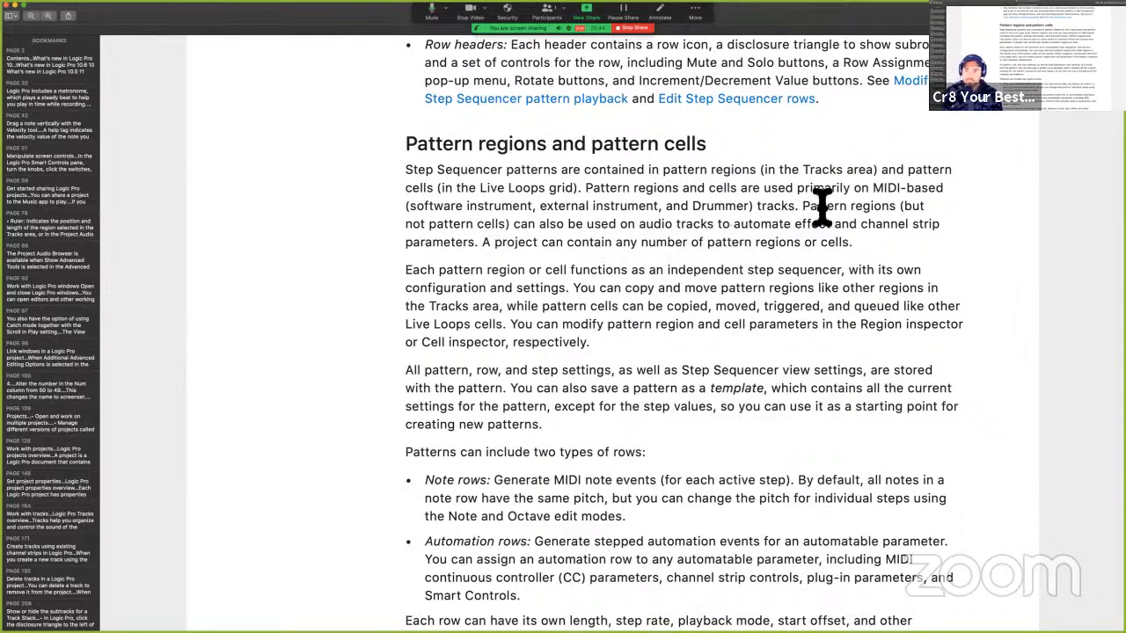
# Highlight the guide text from "Pattern regions (but not pattern cells)" to "pattern regions or cells" and save the document.
pyautogui.moveTo(802, 207); pyautogui.dragTo(899, 259)
pyautogui.press('ctrl+super+h')
pyautogui.press('ctrl+super+h')
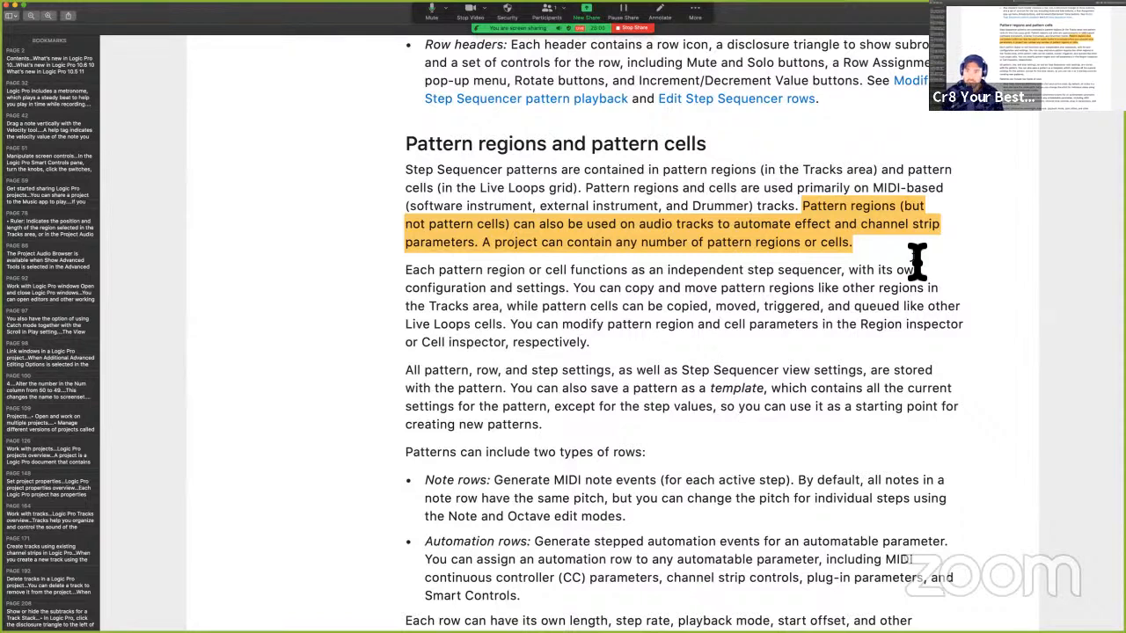
pyautogui.press('super+s')
# Read the paragraph on each pattern region or cell functioning as an independent step sequencer that can be copied, moved and modified.
pyautogui.scroll(-4, 561, 356)
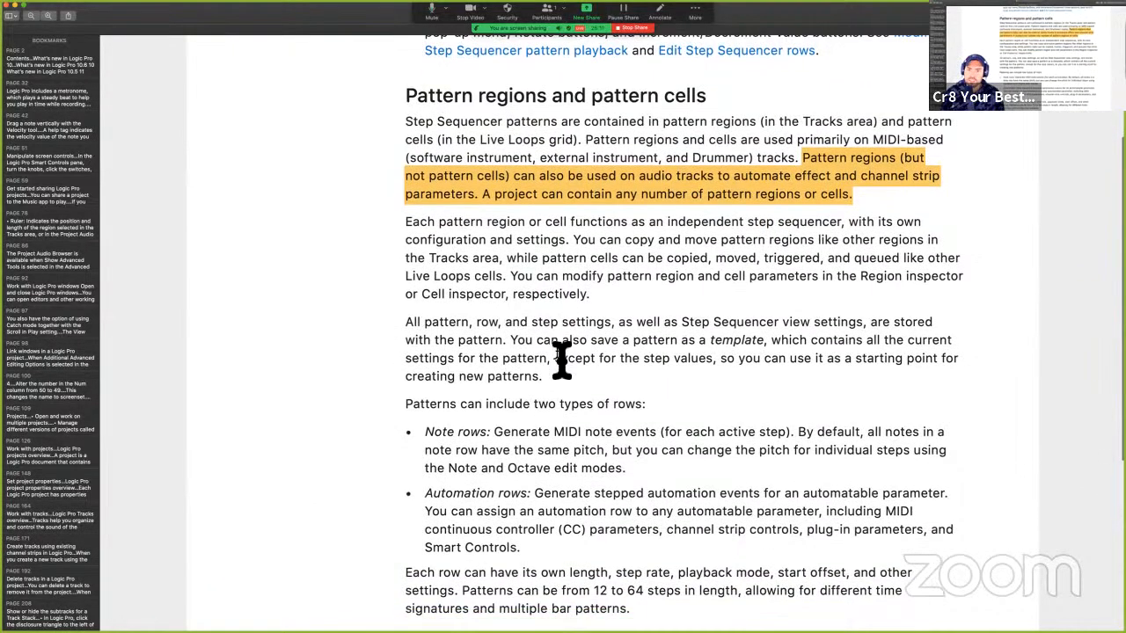
pyautogui.scroll(-1, 693, 242)
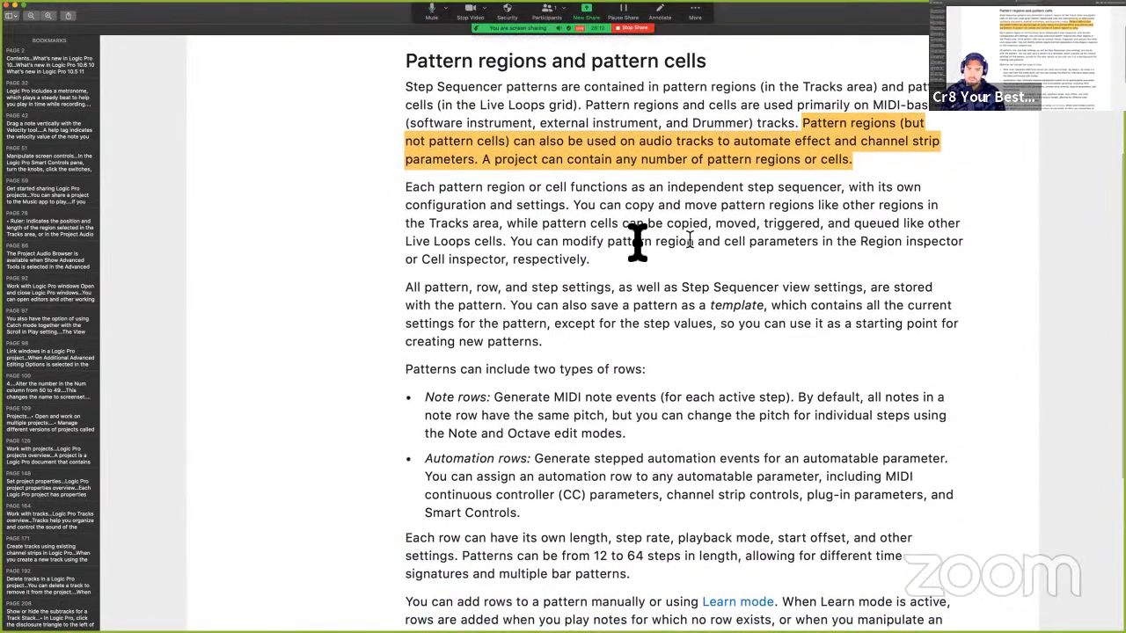
pyautogui.moveTo(439, 188); pyautogui.dragTo(545, 198)
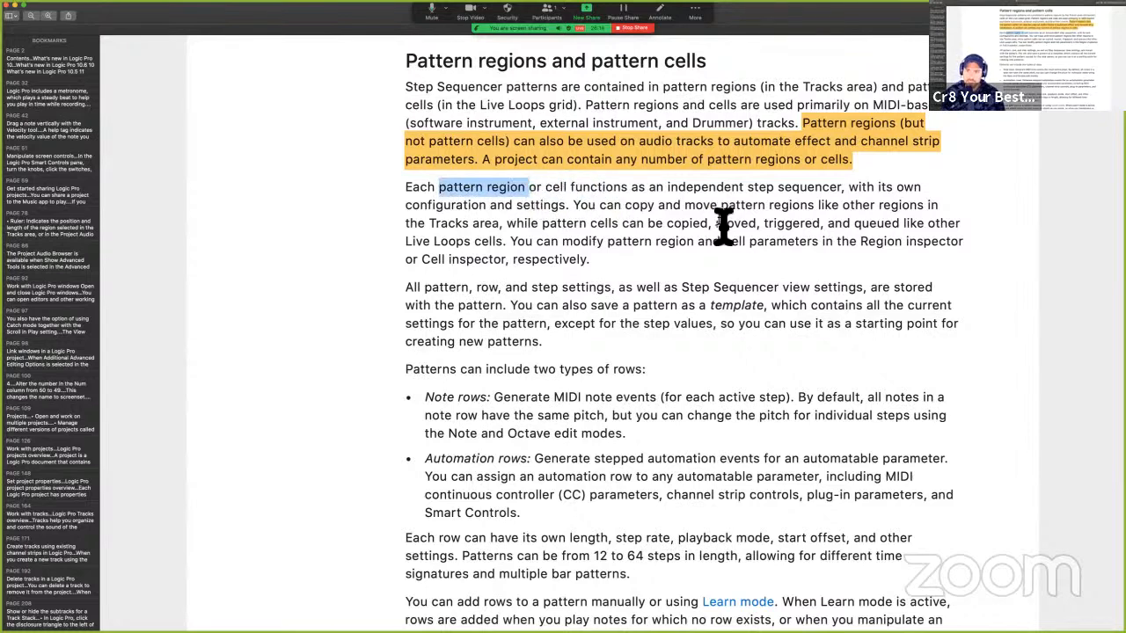
pyautogui.scroll(-3, 722, 227)
pyautogui.scroll(-2, 723, 227)
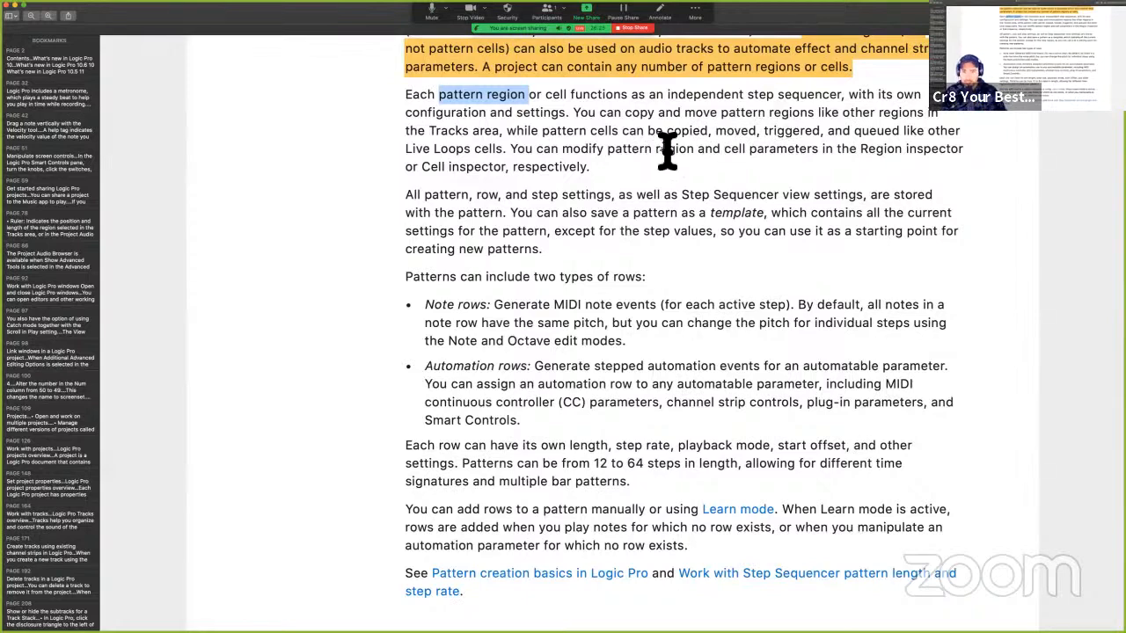
pyautogui.moveTo(940, 130); pyautogui.dragTo(955, 131)
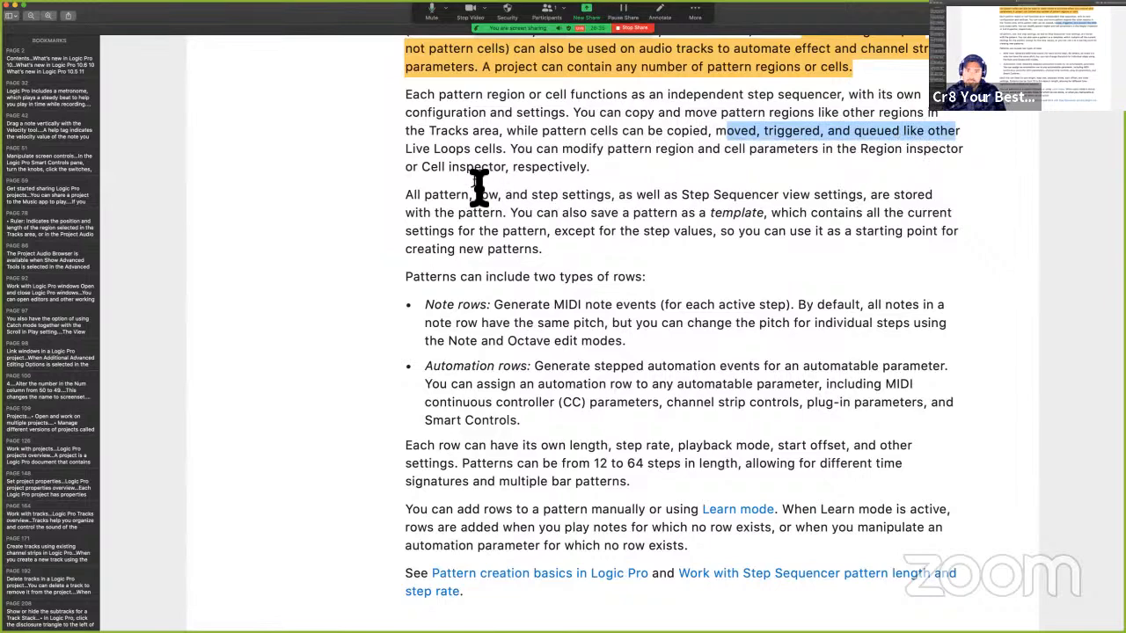
pyautogui.click(665, 183)
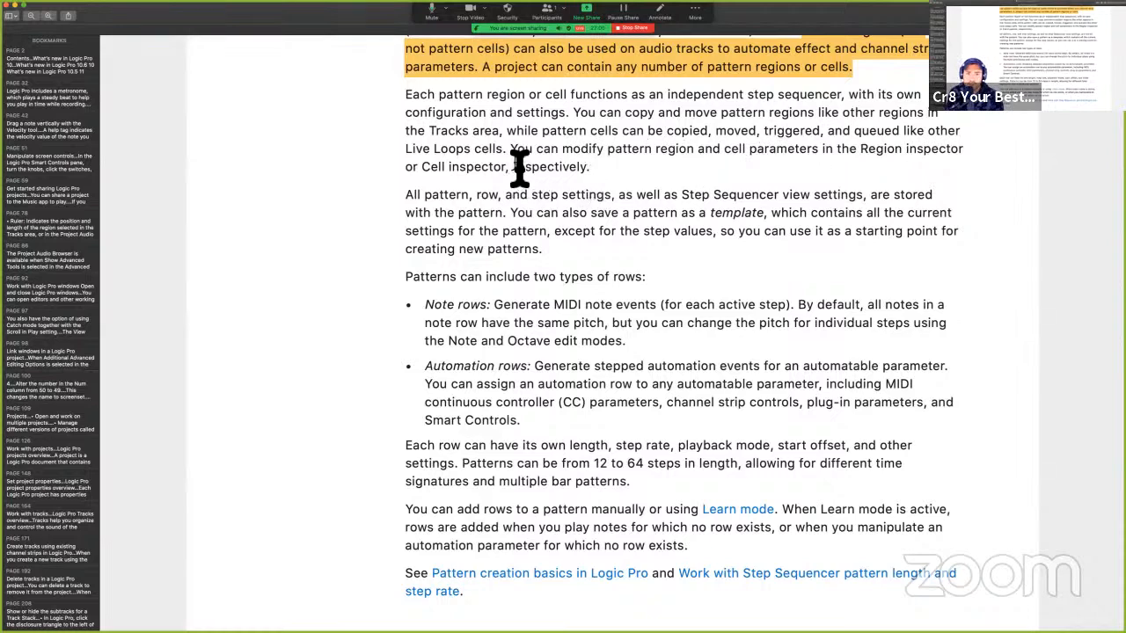
pyautogui.moveTo(521, 159); pyautogui.dragTo(583, 183)
pyautogui.click(583, 201)
# Highlight "You can also save a pattern as a template," in the guide's paragraph on stored pattern settings.
pyautogui.scroll(-3, 581, 201)
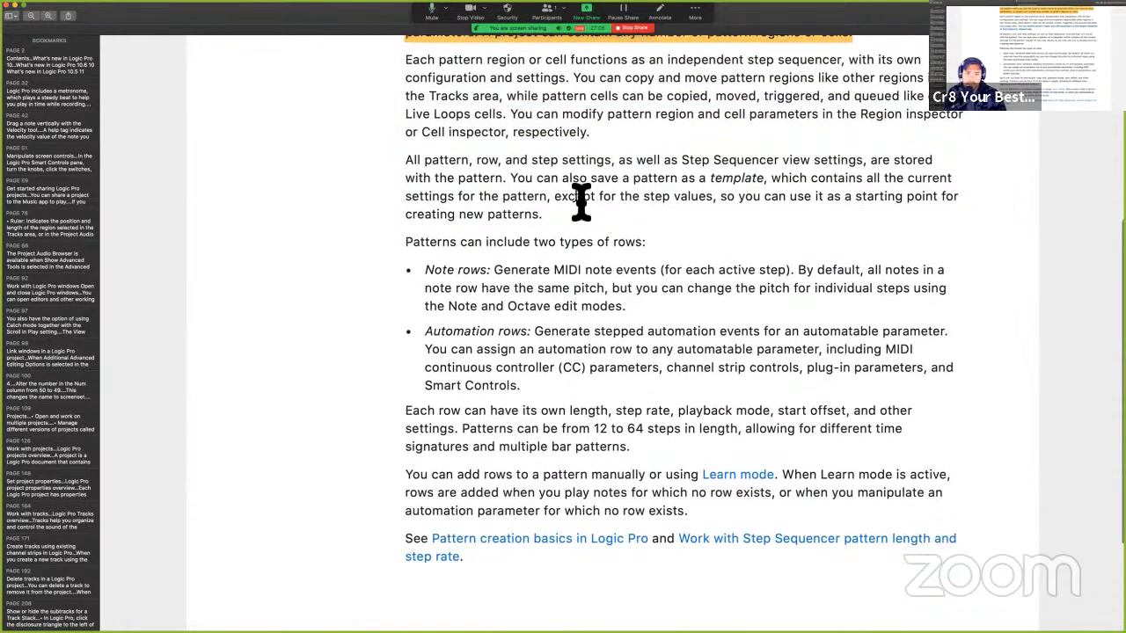
pyautogui.scroll(-1, 581, 201)
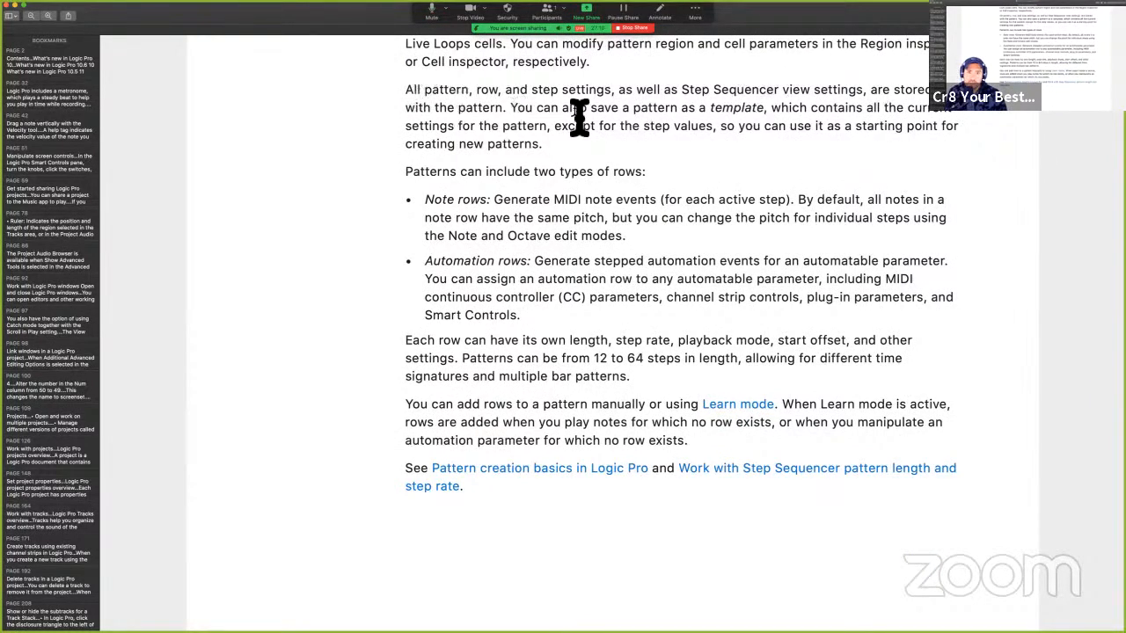
pyautogui.scroll(-1, 578, 118)
pyautogui.scroll(-1, 578, 119)
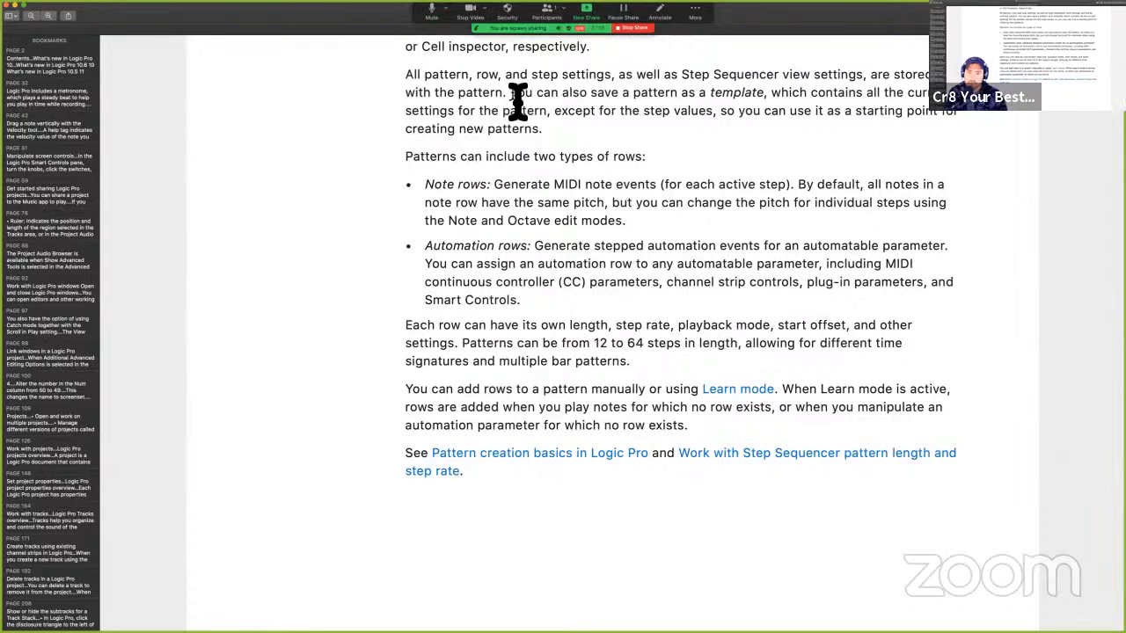
pyautogui.moveTo(511, 95); pyautogui.dragTo(769, 102)
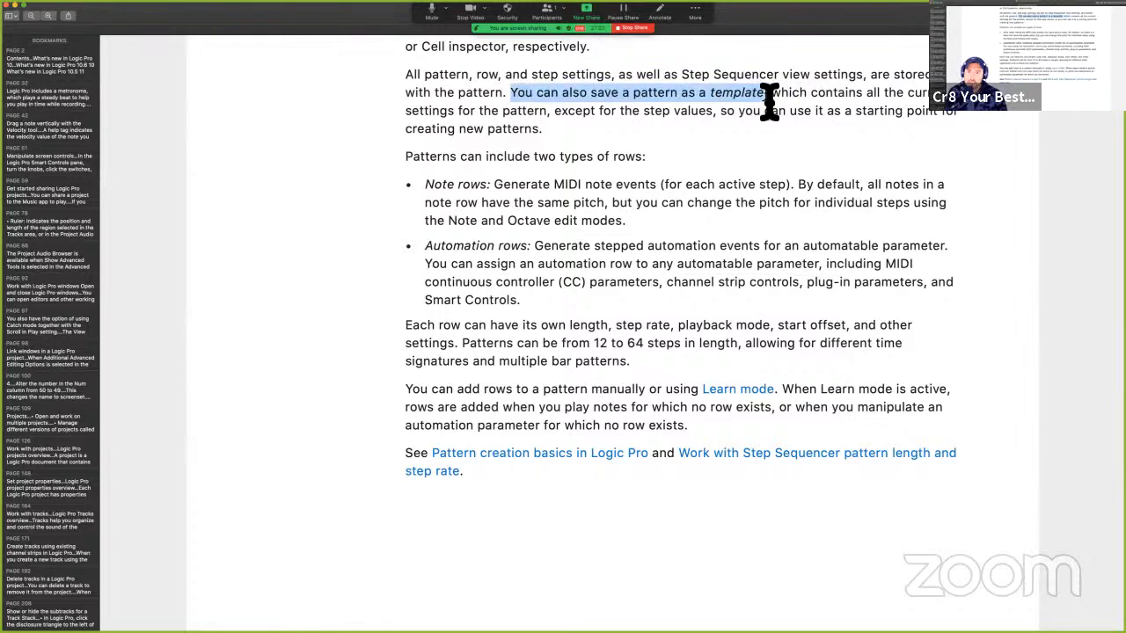
pyautogui.click(960, 16)
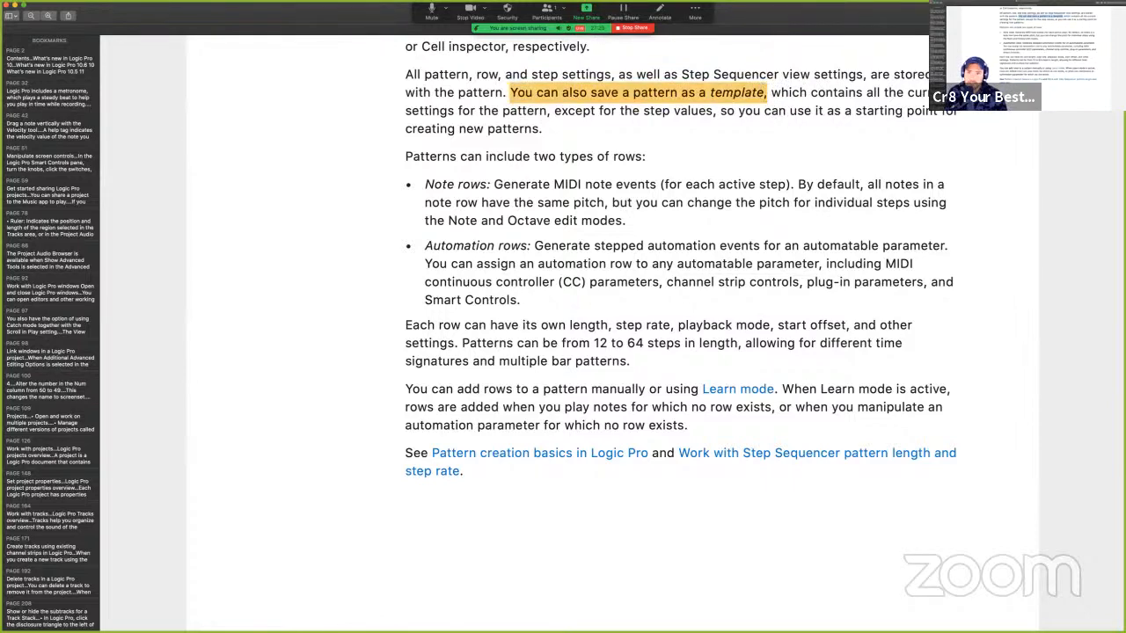
# Read the guide's passage on the two types of pattern rows, marking the terms Note rows and Automation rows.
pyautogui.scroll(-1, 799, 271)
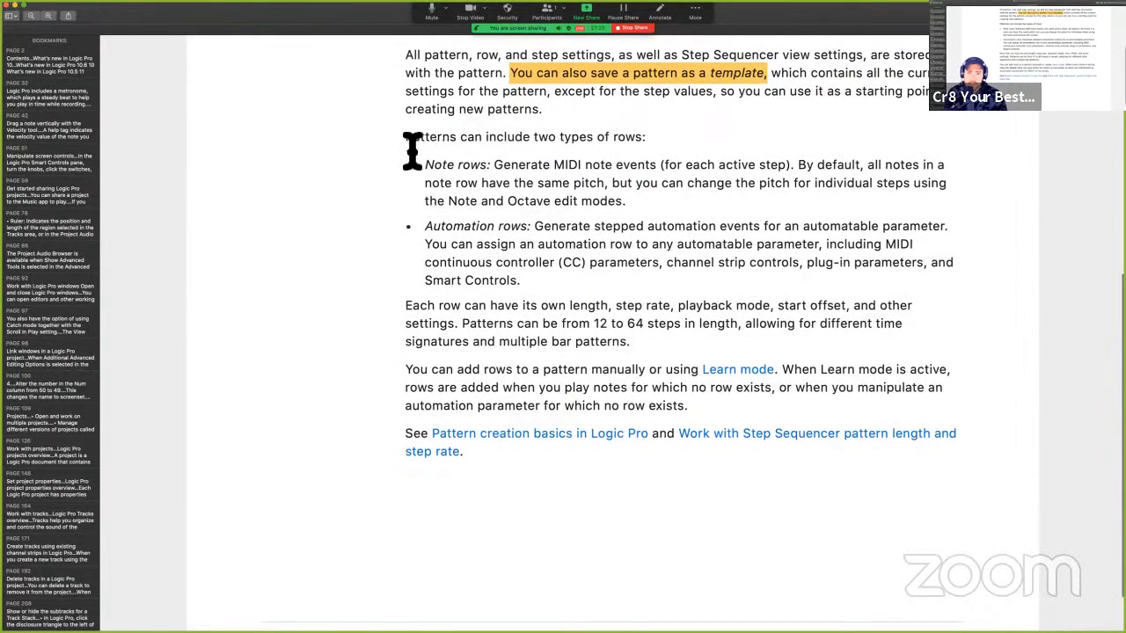
pyautogui.moveTo(406, 143); pyautogui.dragTo(735, 138)
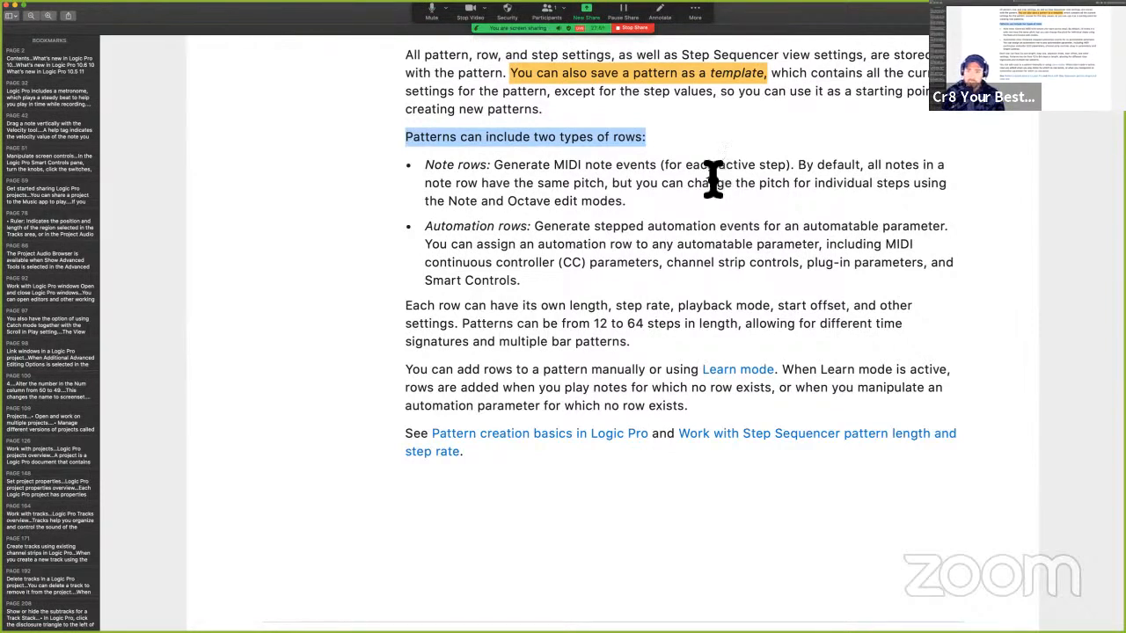
pyautogui.click(630, 188)
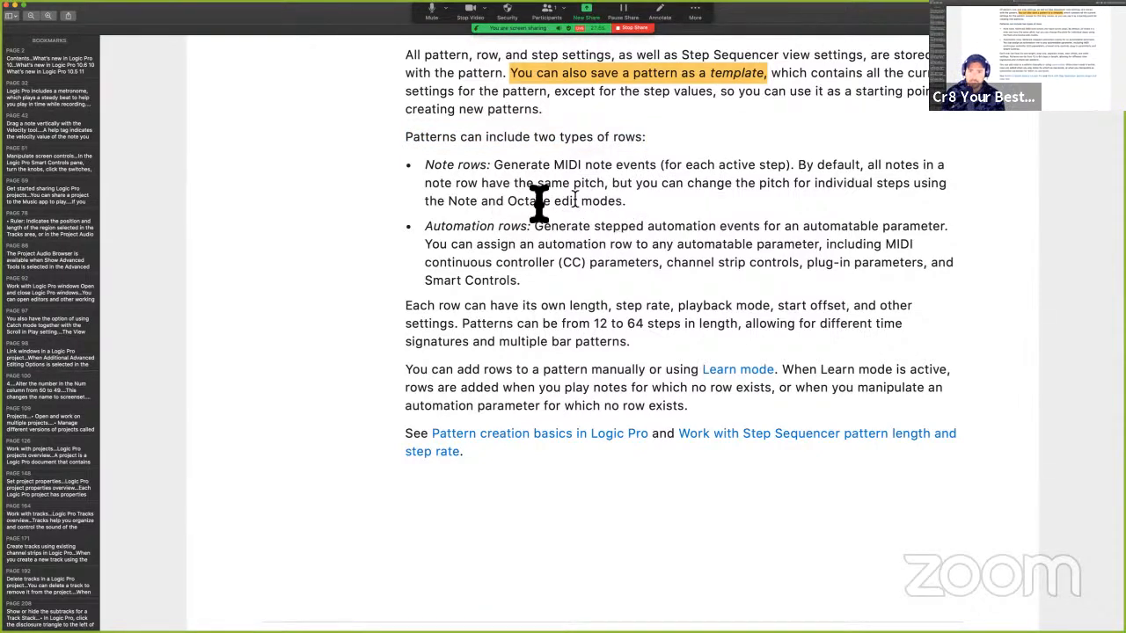
pyautogui.moveTo(427, 168); pyautogui.dragTo(496, 170)
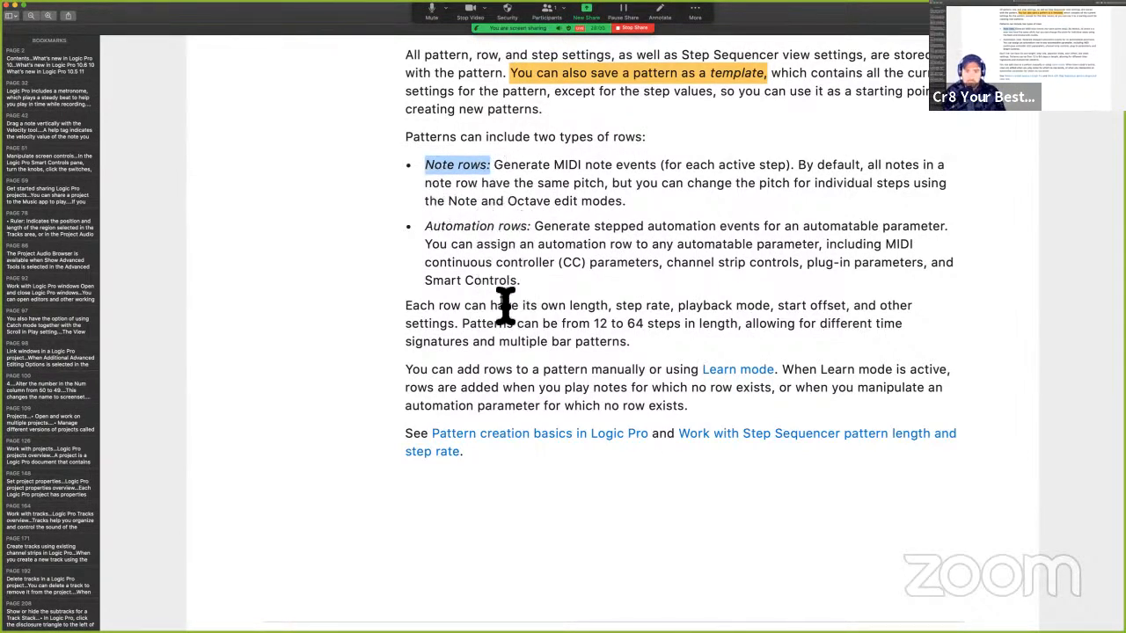
pyautogui.click(463, 236)
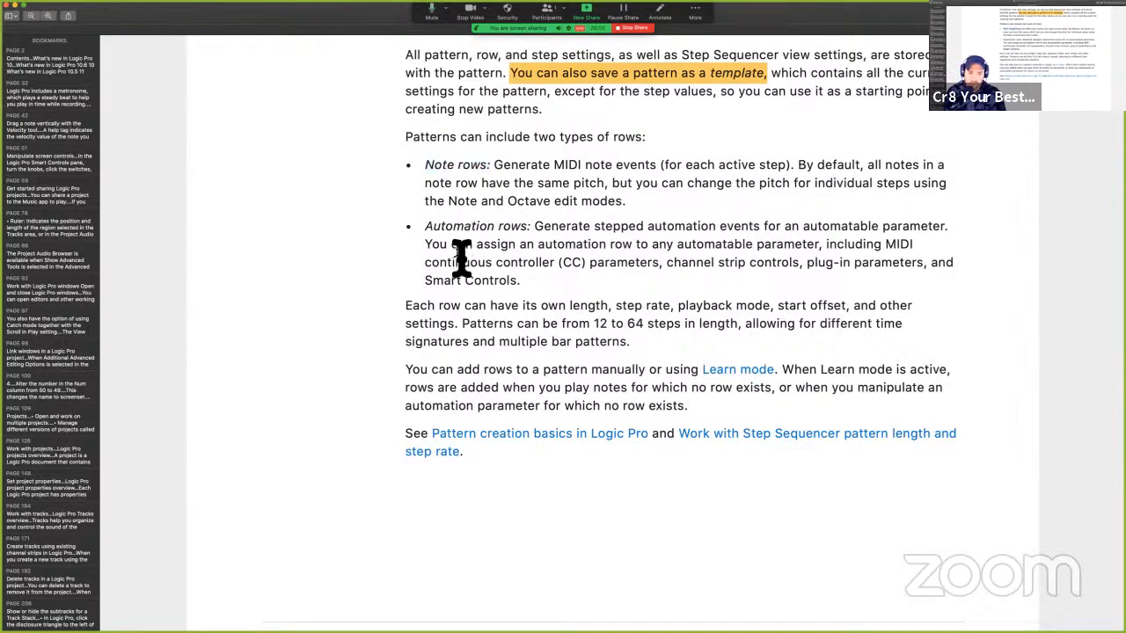
pyautogui.moveTo(428, 236); pyautogui.dragTo(533, 233)
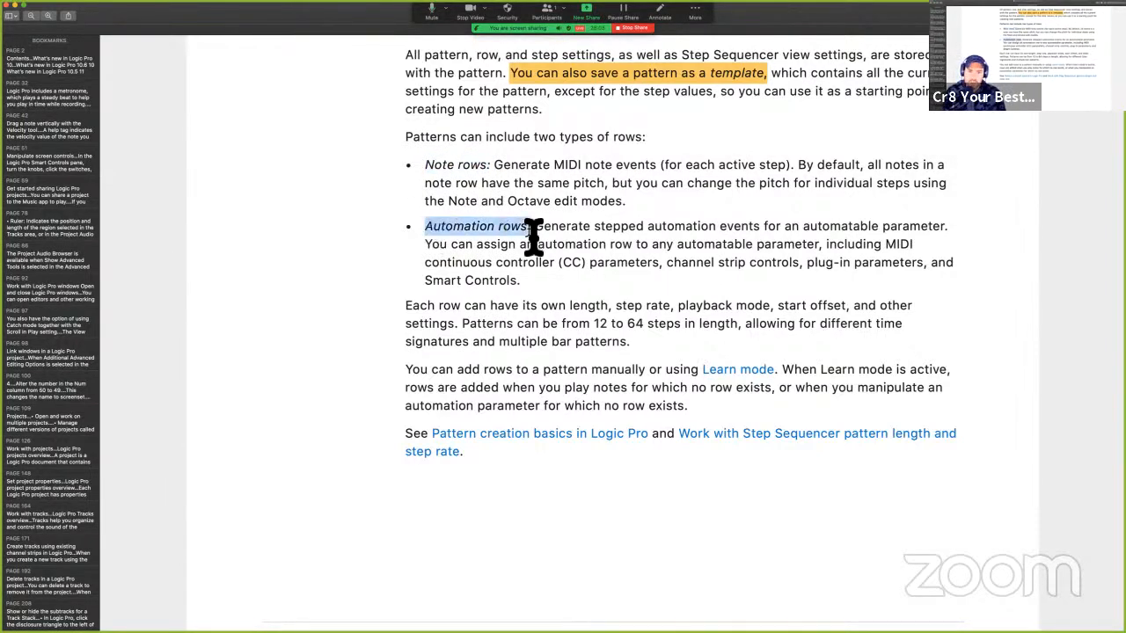
pyautogui.click(549, 236)
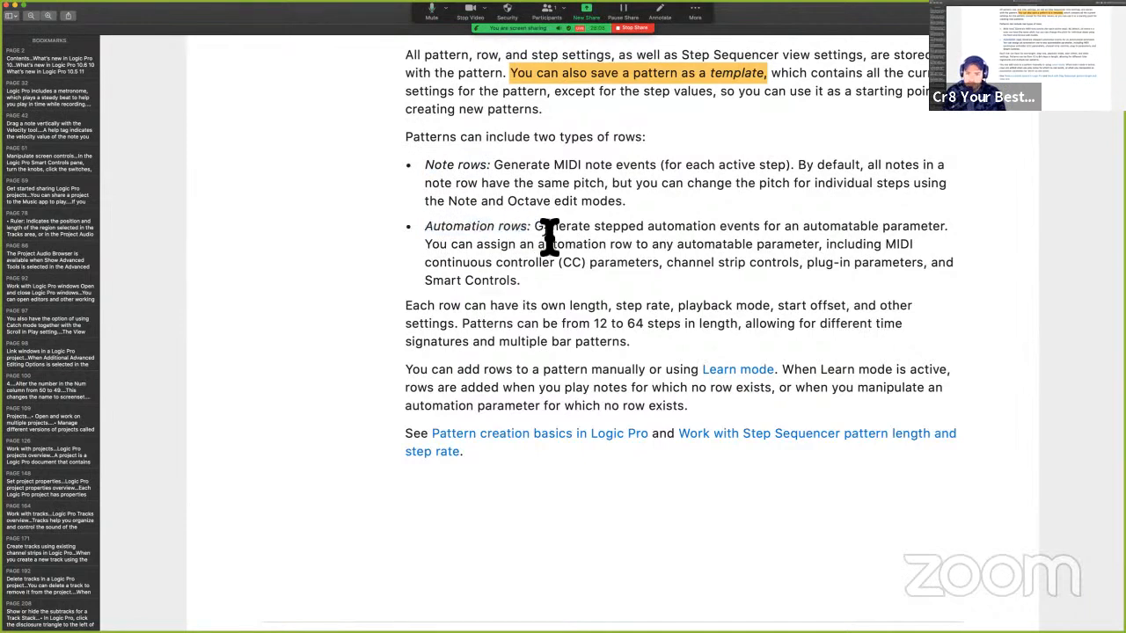
# Highlight "including MIDI continuous controller (CC) parameters, channel strip controls, plug-in parameters, and Smart Controls." in the Automation rows entry.
pyautogui.scroll(-2, 549, 236)
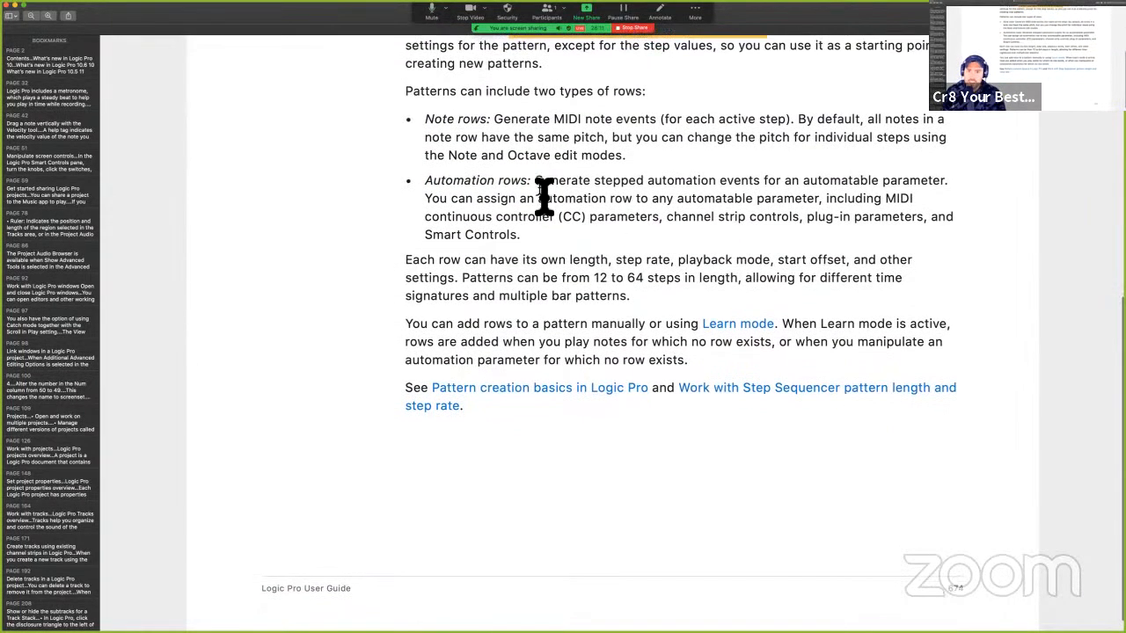
pyautogui.scroll(-1, 845, 182)
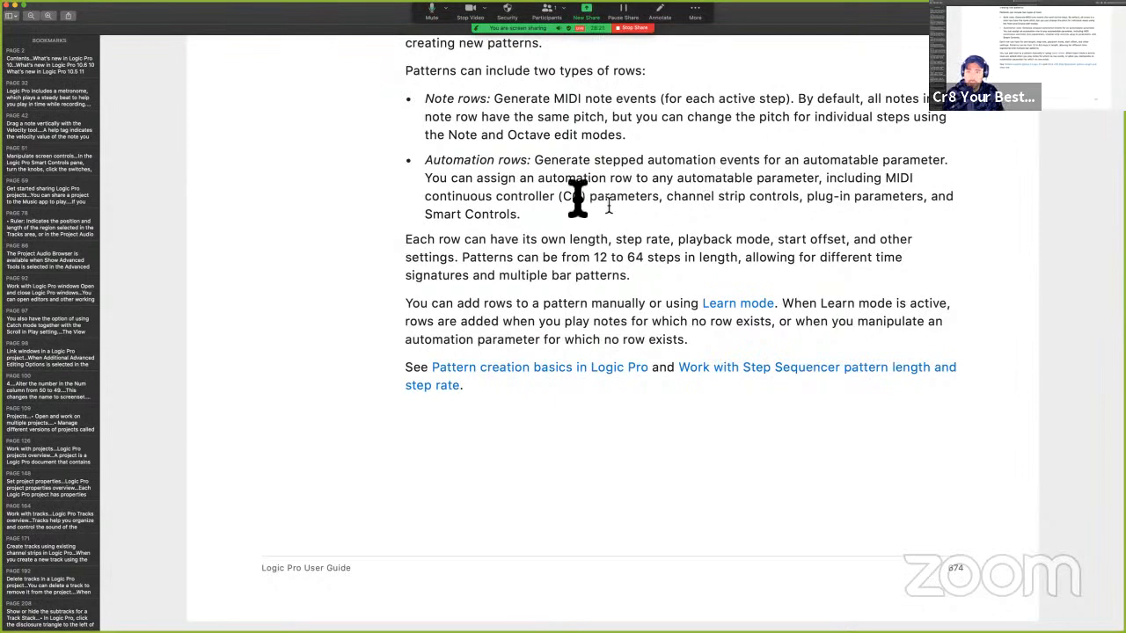
pyautogui.moveTo(827, 180); pyautogui.dragTo(888, 225)
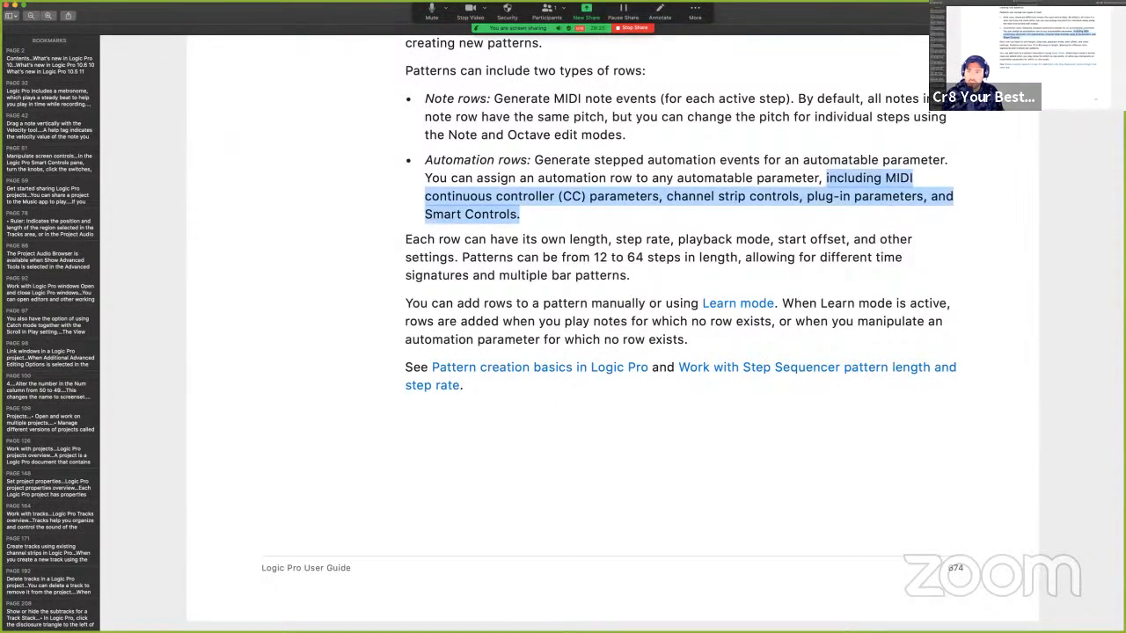
pyautogui.press('ctrl+super+h')
pyautogui.moveTo(408, 161); pyautogui.dragTo(545, 161)
pyautogui.click(568, 307)
pyautogui.scroll(-2, 568, 307)
pyautogui.scroll(2, 568, 307)
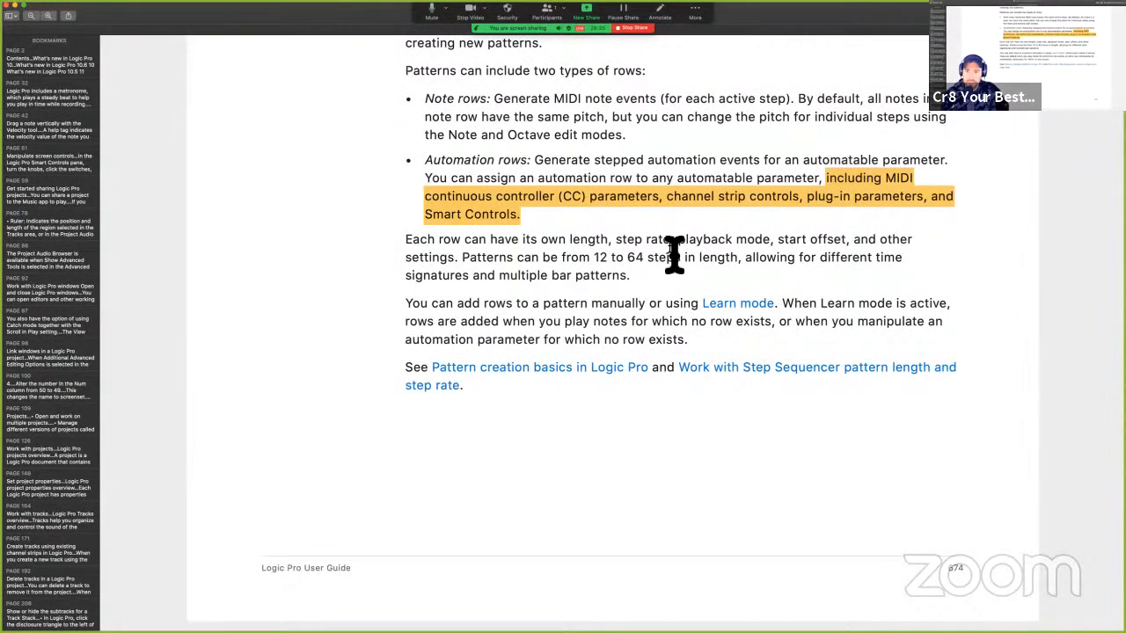
# Read the guide's paragraphs on individual row settings such as playback mode and start offset, and on adding rows with Learn mode.
pyautogui.moveTo(679, 241); pyautogui.dragTo(772, 246)
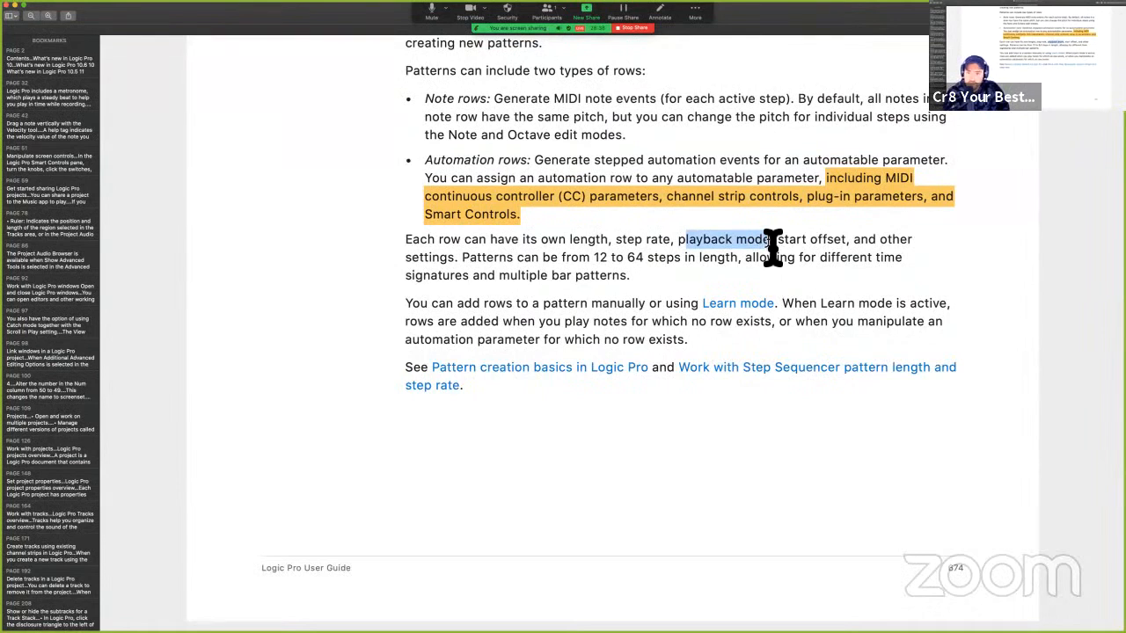
pyautogui.moveTo(777, 246); pyautogui.dragTo(851, 246)
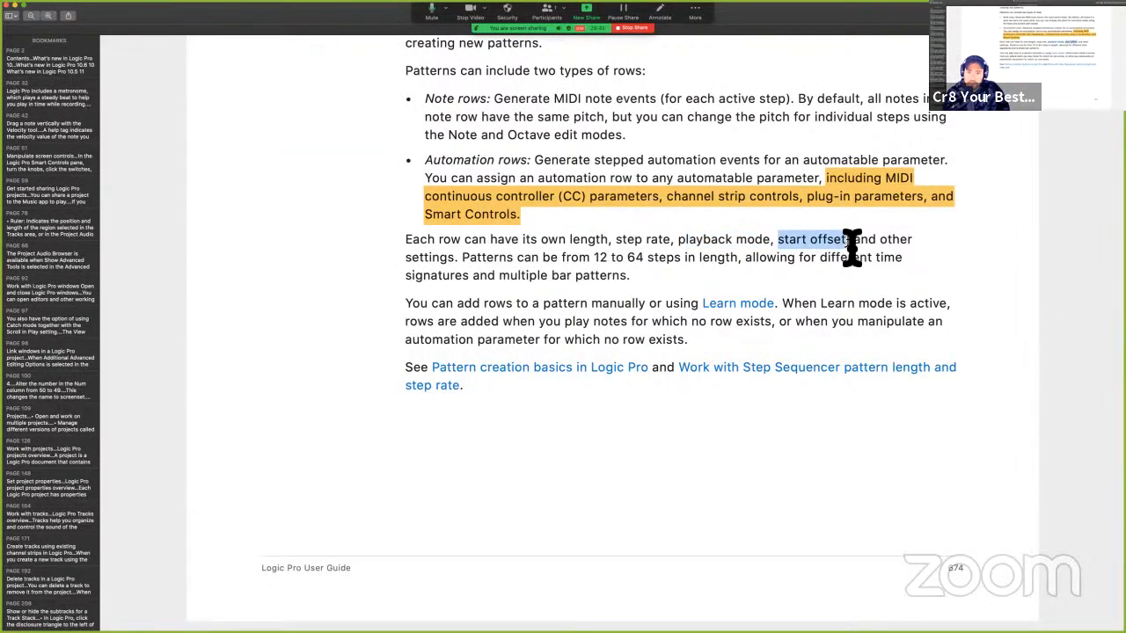
pyautogui.click(500, 298)
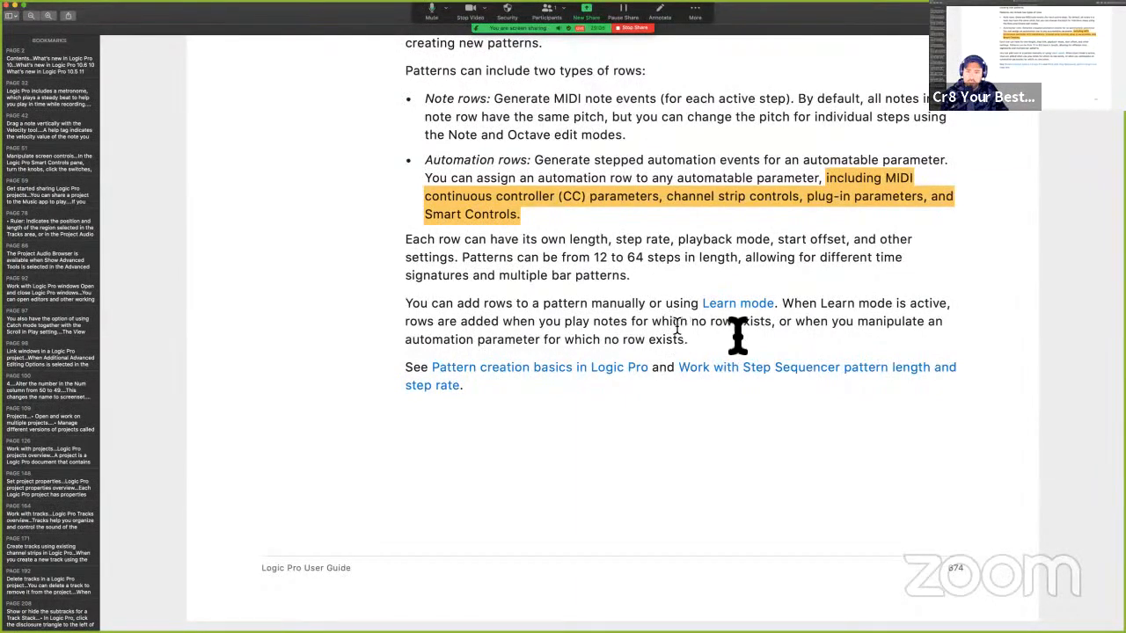
pyautogui.moveTo(781, 303); pyautogui.dragTo(978, 303)
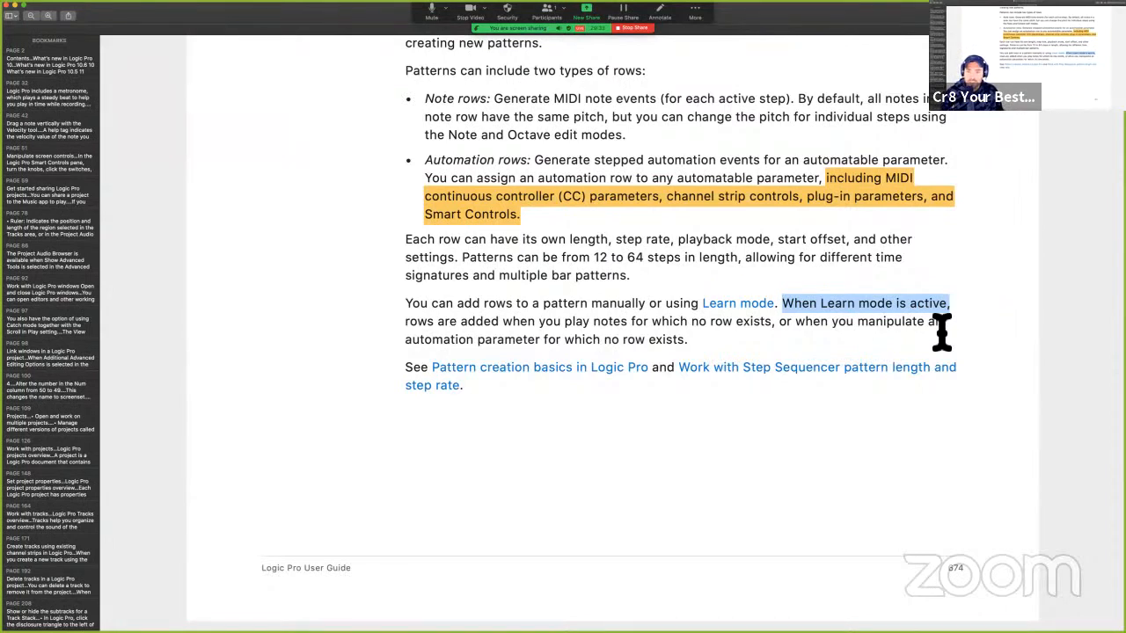
pyautogui.moveTo(779, 324); pyautogui.dragTo(932, 339)
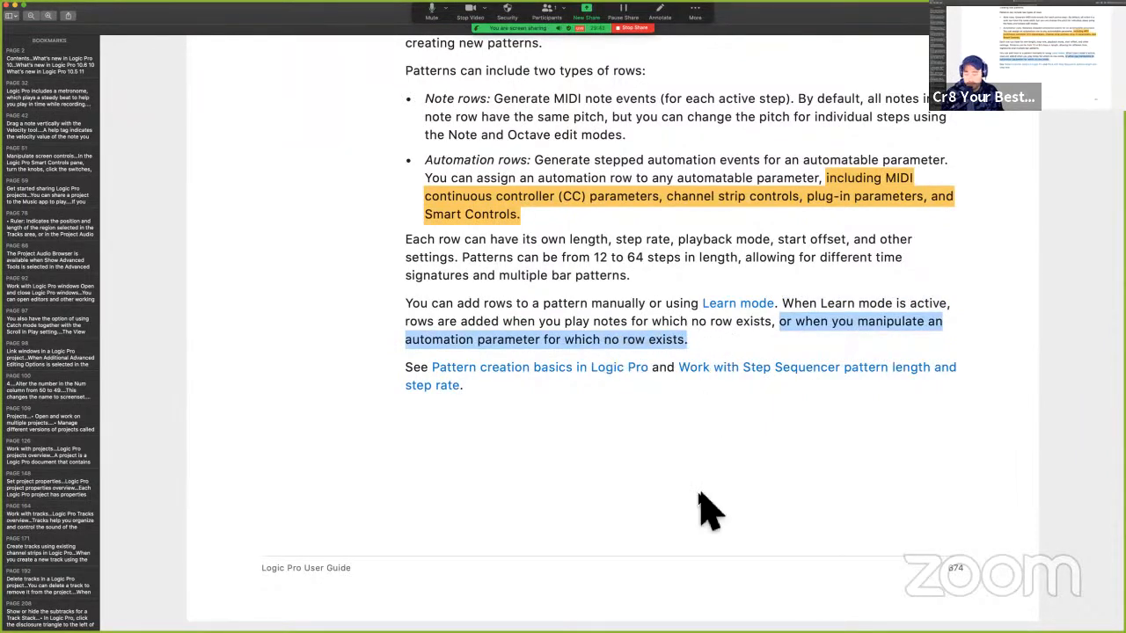
# Switch to Logic Pro, add a Volume automation row to the second Berlin Night Beat 01 pattern and set its first step to −∞ dB.
pyautogui.hotkey('ctrl', 'Right')
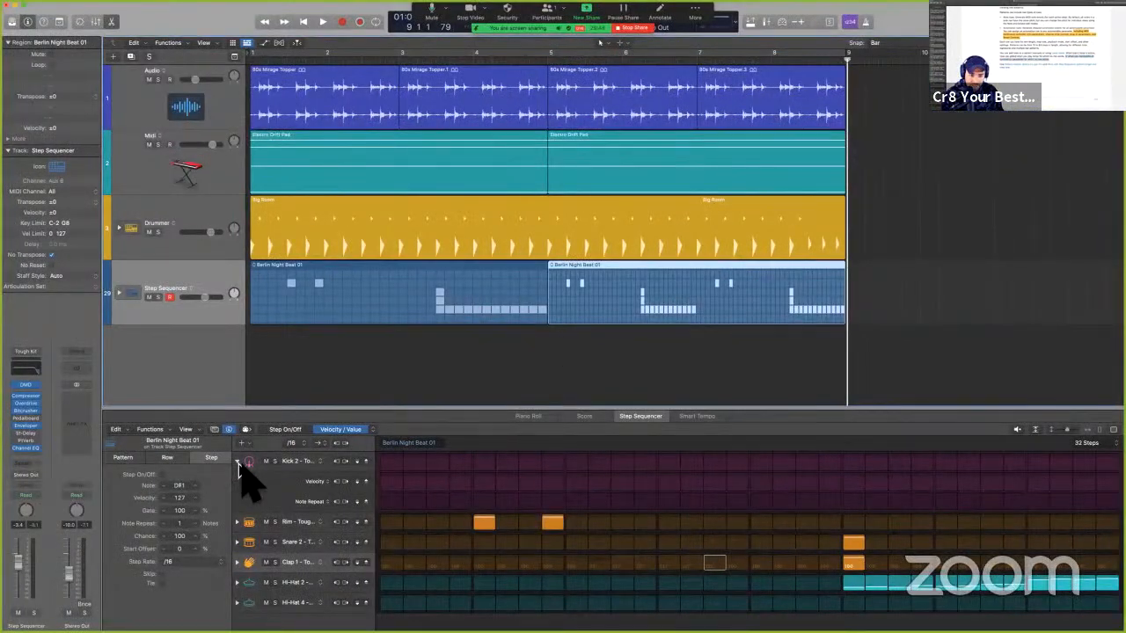
pyautogui.click(304, 462)
pyautogui.click(244, 496)
pyautogui.click(263, 461)
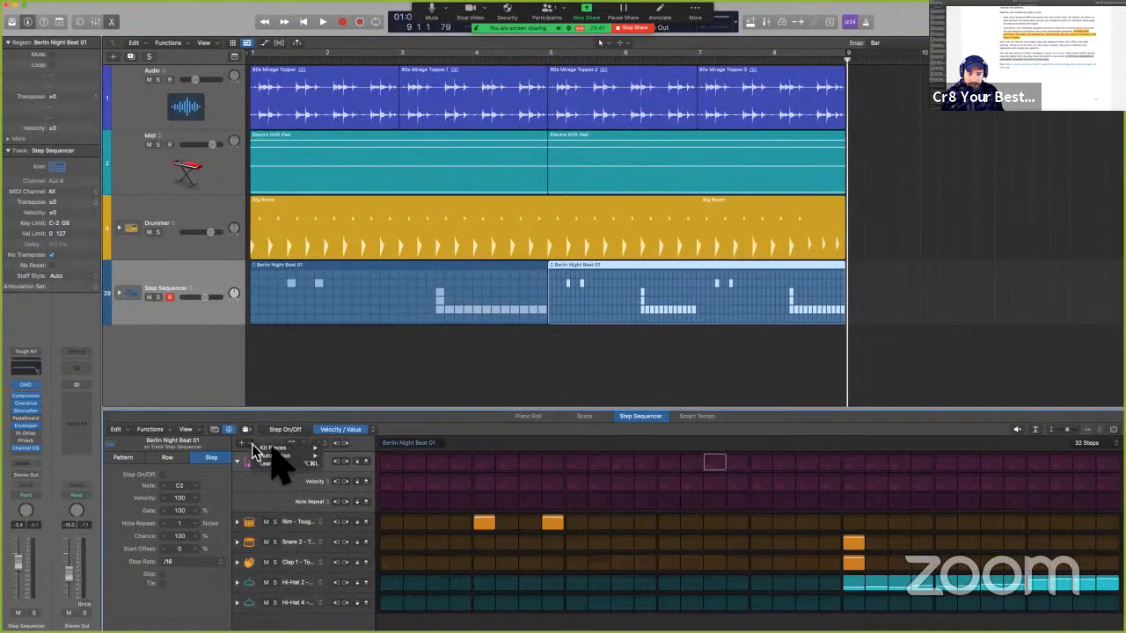
pyautogui.moveTo(281, 448)
pyautogui.moveTo(296, 458)
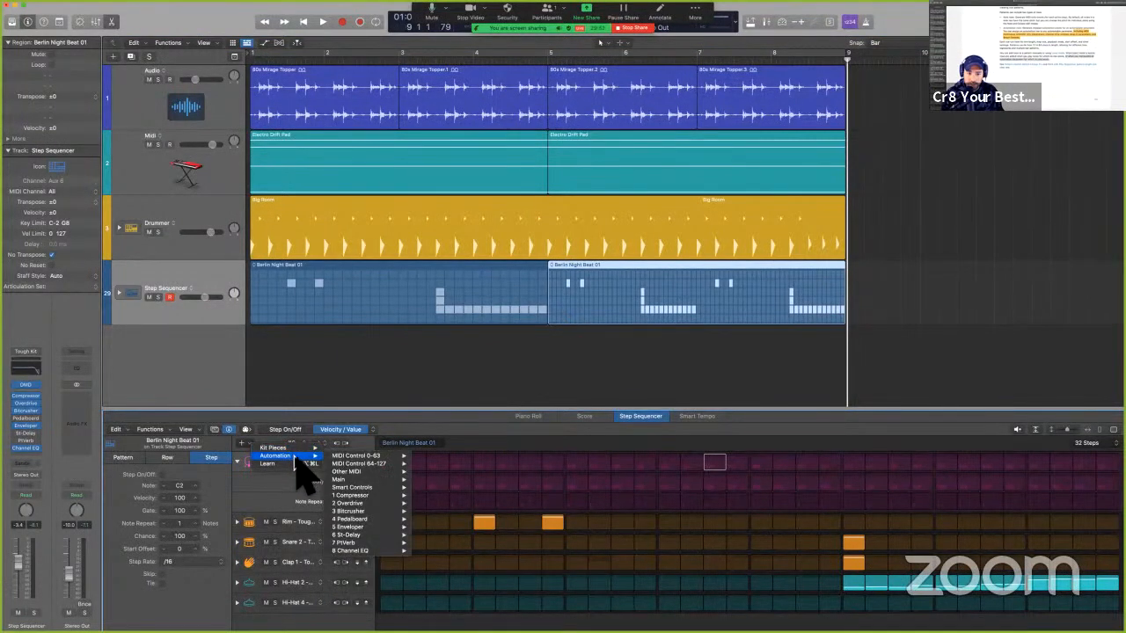
pyautogui.moveTo(396, 480)
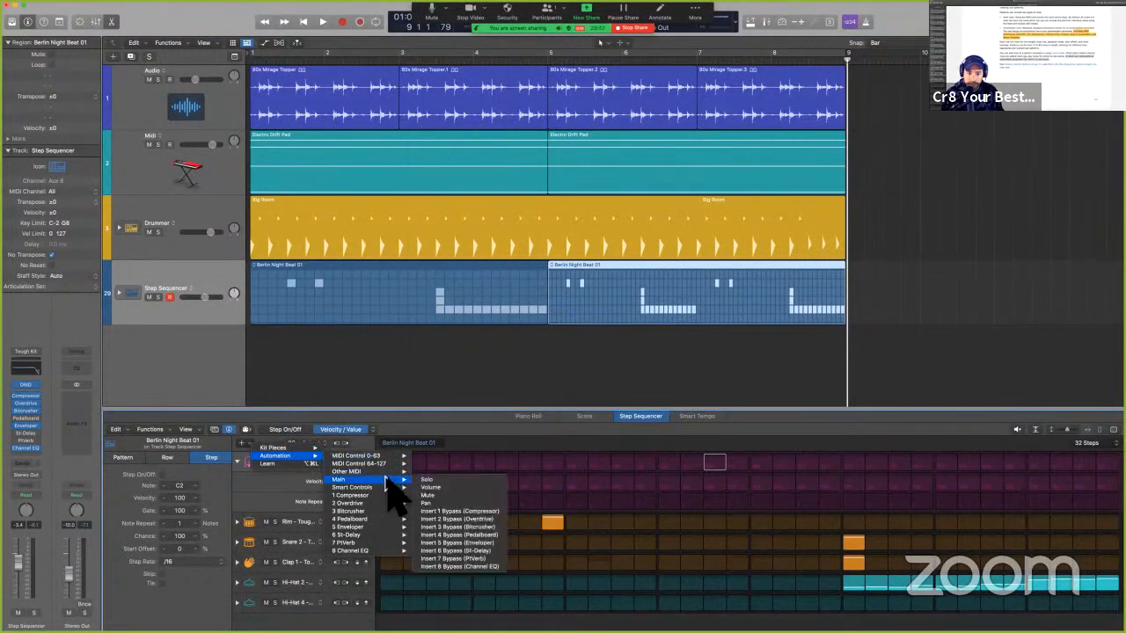
pyautogui.click(475, 488)
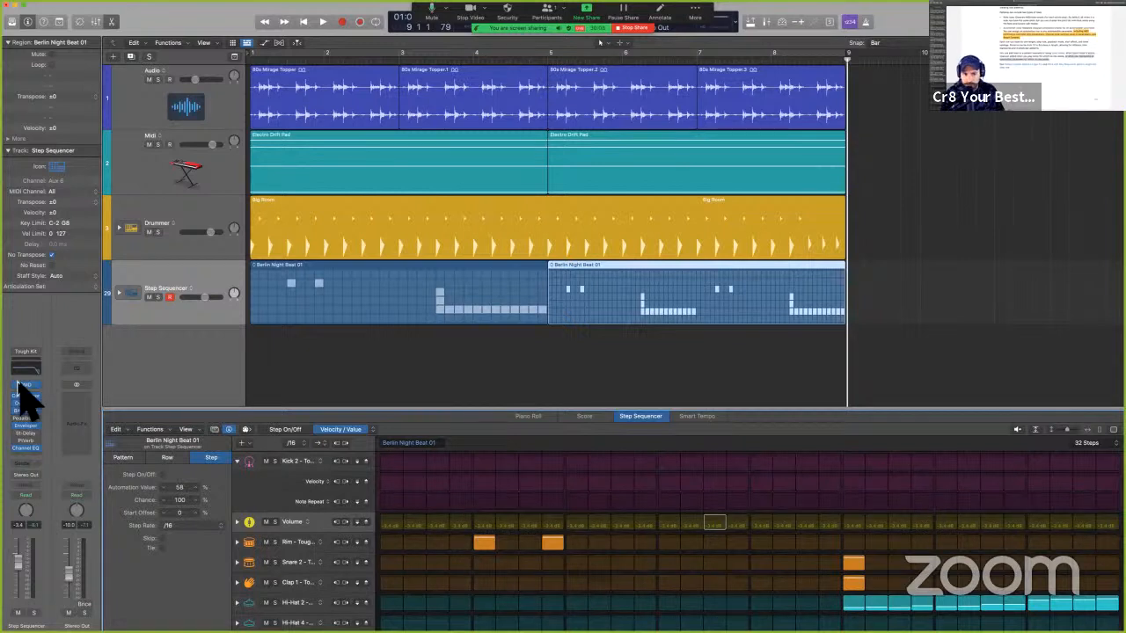
pyautogui.moveTo(400, 526); pyautogui.dragTo(471, 531)
pyautogui.keyDown('super'); pyautogui.click(392, 526); pyautogui.keyUp('super')
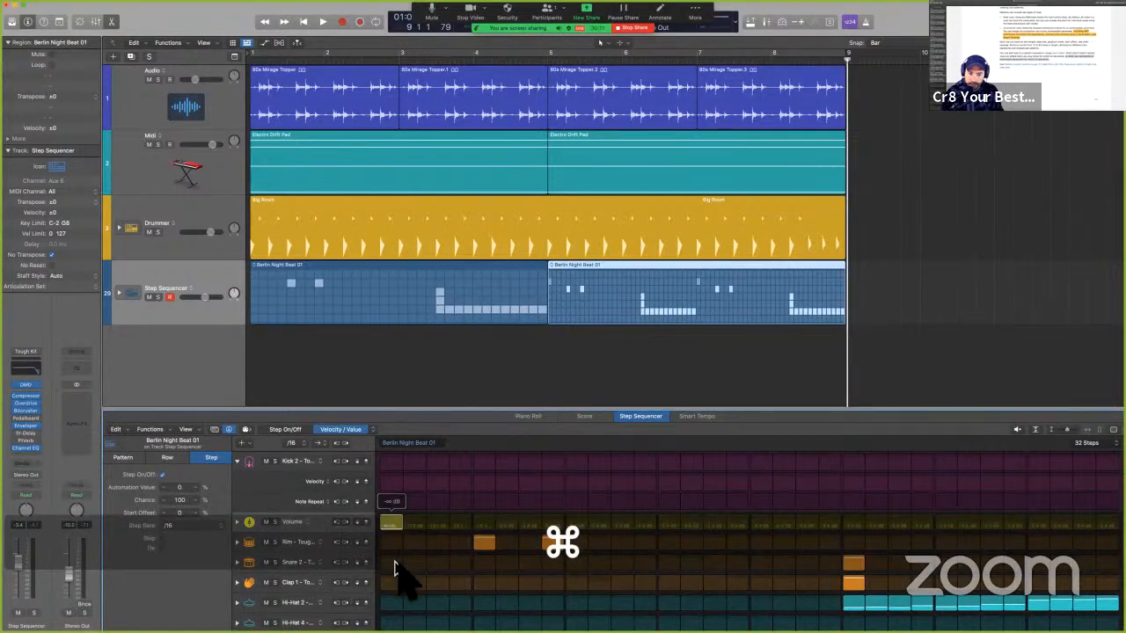
# Select the first Berlin Night Beat 01 region and play the project with the cycle range set over it.
pyautogui.press('space')
pyautogui.moveTo(690, 316); pyautogui.dragTo(689, 312)
pyautogui.click(532, 301)
pyautogui.hotkey('shift', 'space')
pyautogui.press('space')
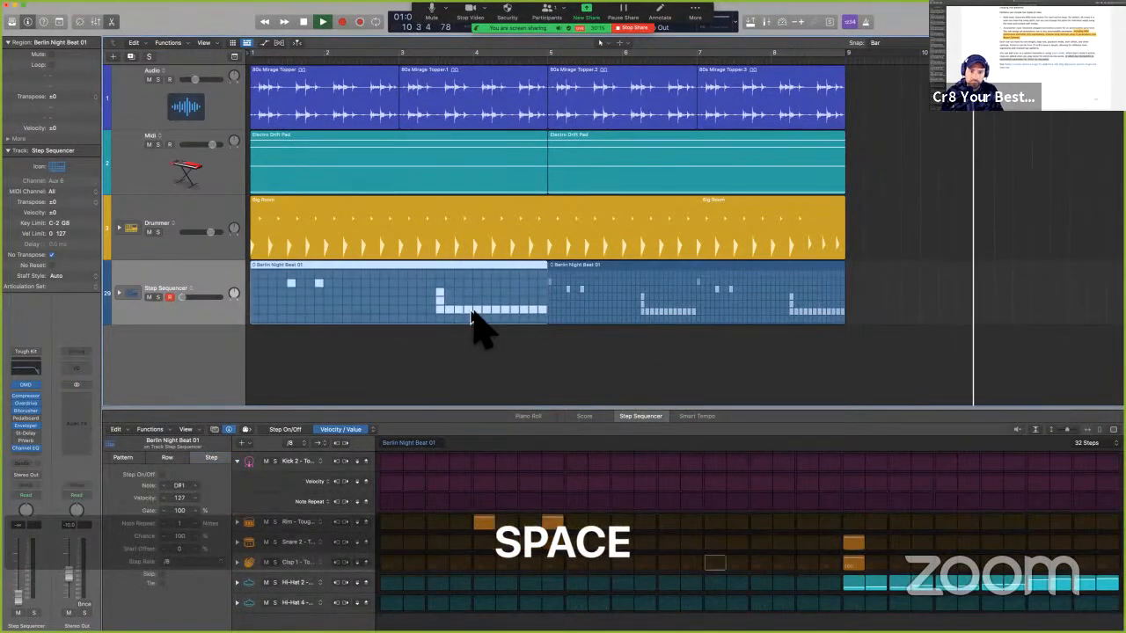
pyautogui.press('super')
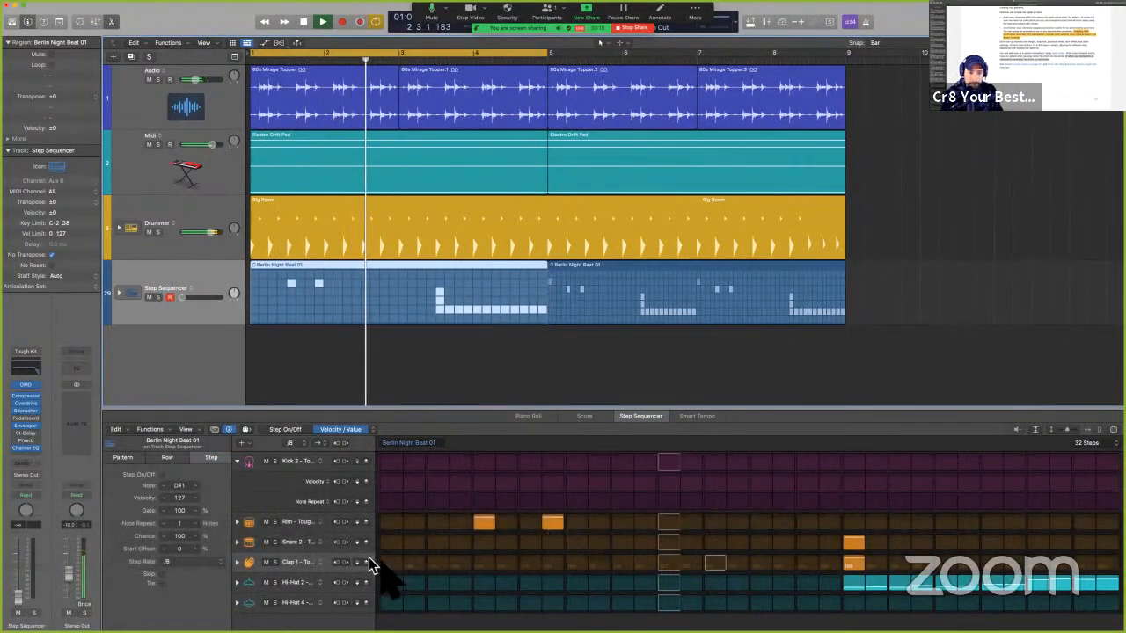
# Add a Volume automation row to the first region's pattern and set its first step and one near the end to −∞ dB.
pyautogui.click(257, 461)
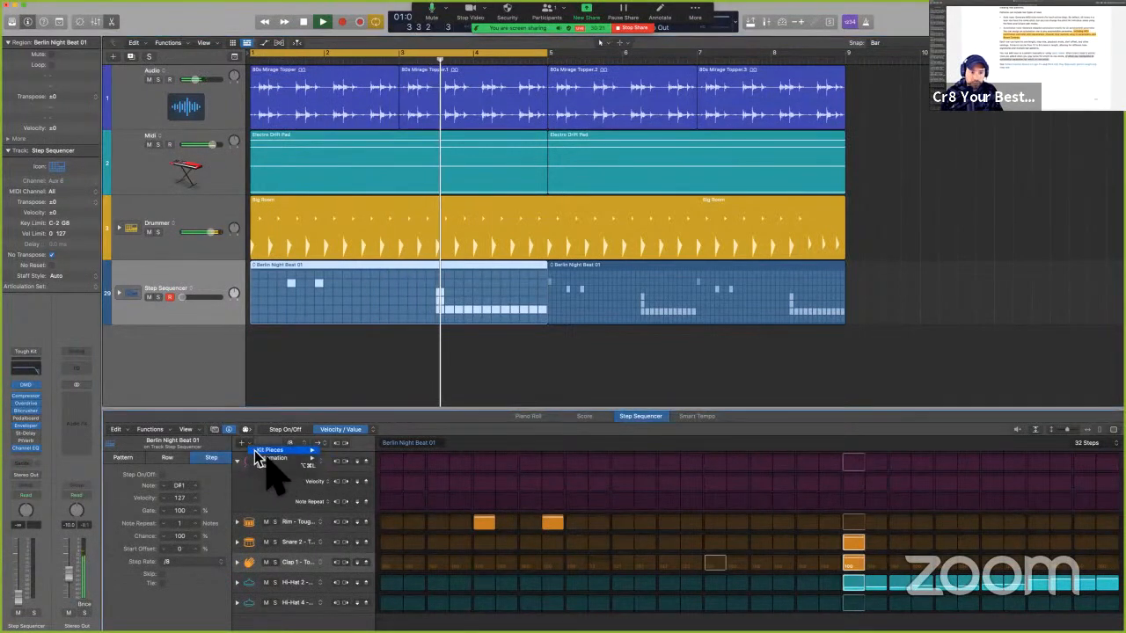
pyautogui.moveTo(272, 458)
pyautogui.moveTo(339, 482)
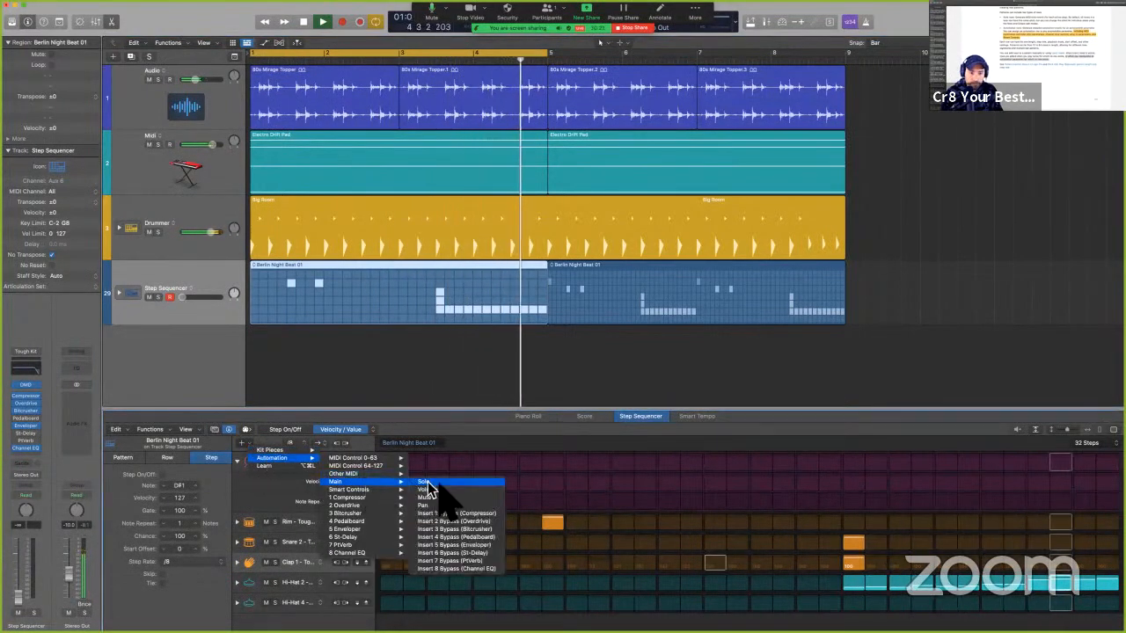
pyautogui.click(437, 489)
pyautogui.click(392, 583)
pyautogui.moveTo(395, 586); pyautogui.dragTo(396, 632)
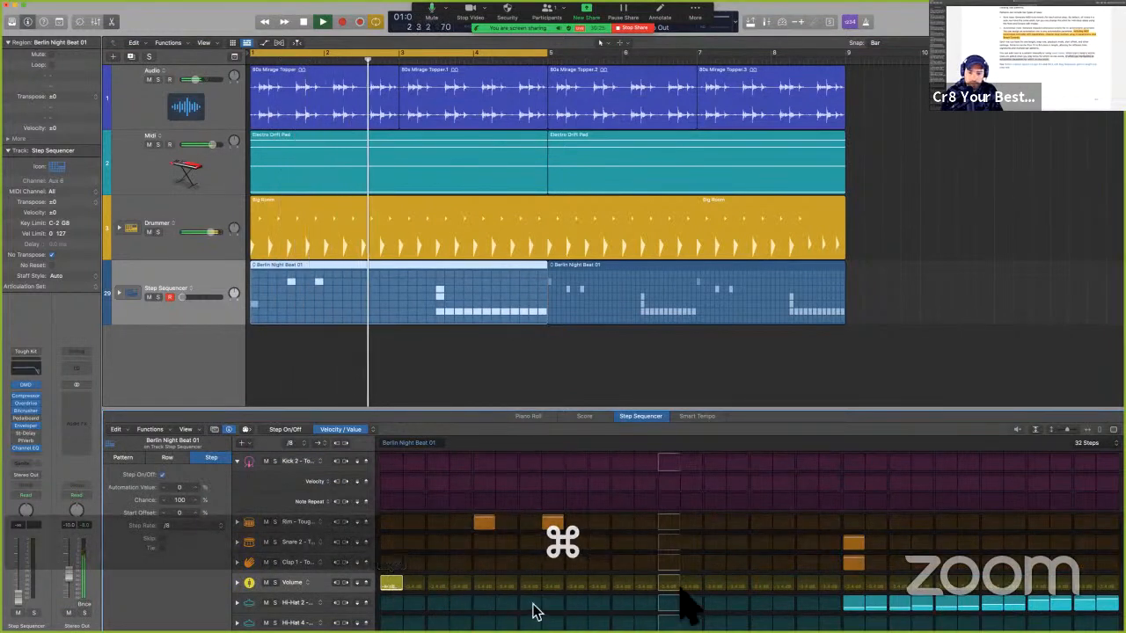
pyautogui.moveTo(1066, 582); pyautogui.dragTo(1065, 610)
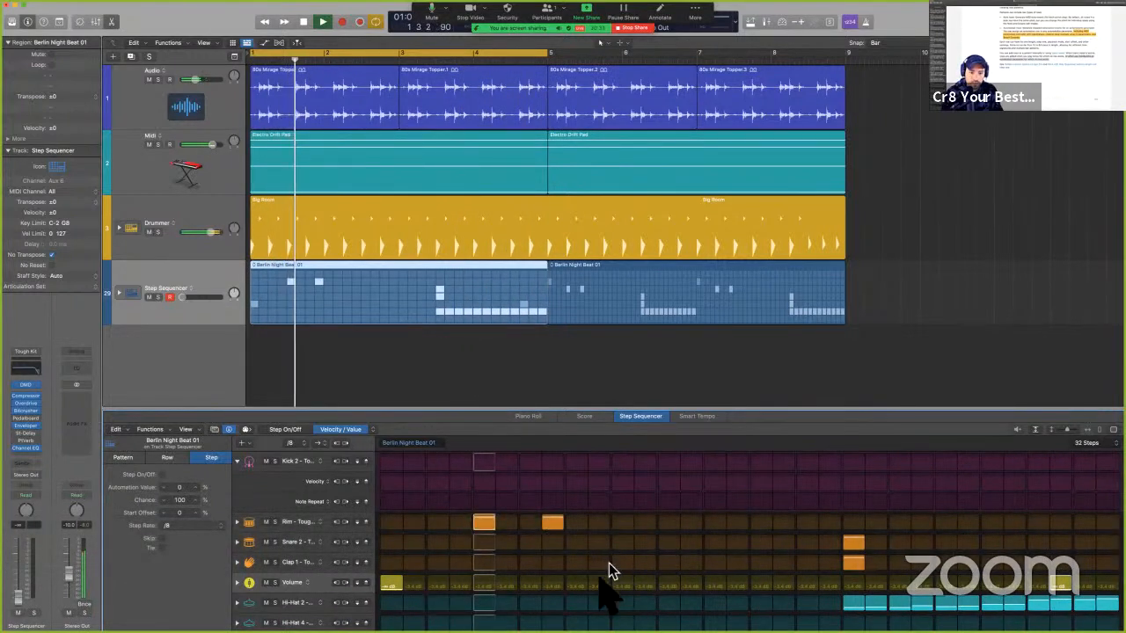
# Turn on every step of the Volume row and draw varying automation values across the whole row.
pyautogui.click(284, 429)
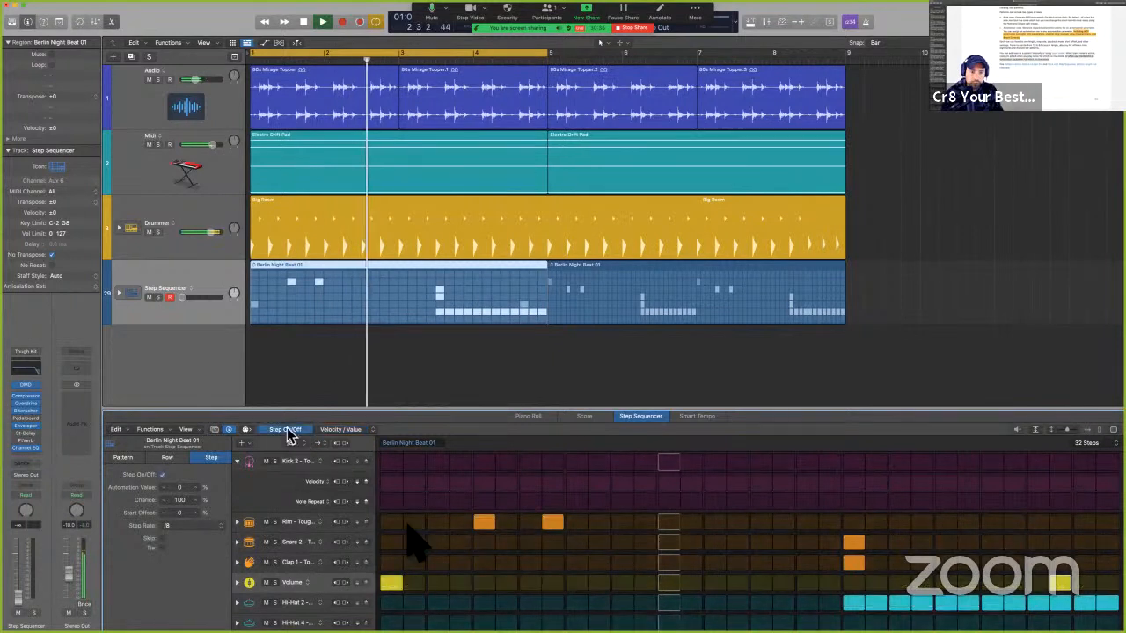
pyautogui.moveTo(409, 588)
pyautogui.mouseDown()
pyautogui.moveTo(789, 588)
pyautogui.moveTo(625, 570)
pyautogui.moveTo(671, 578)
pyautogui.moveTo(676, 566)
pyautogui.mouseUp()
pyautogui.moveTo(923, 585); pyautogui.dragTo(1108, 585)
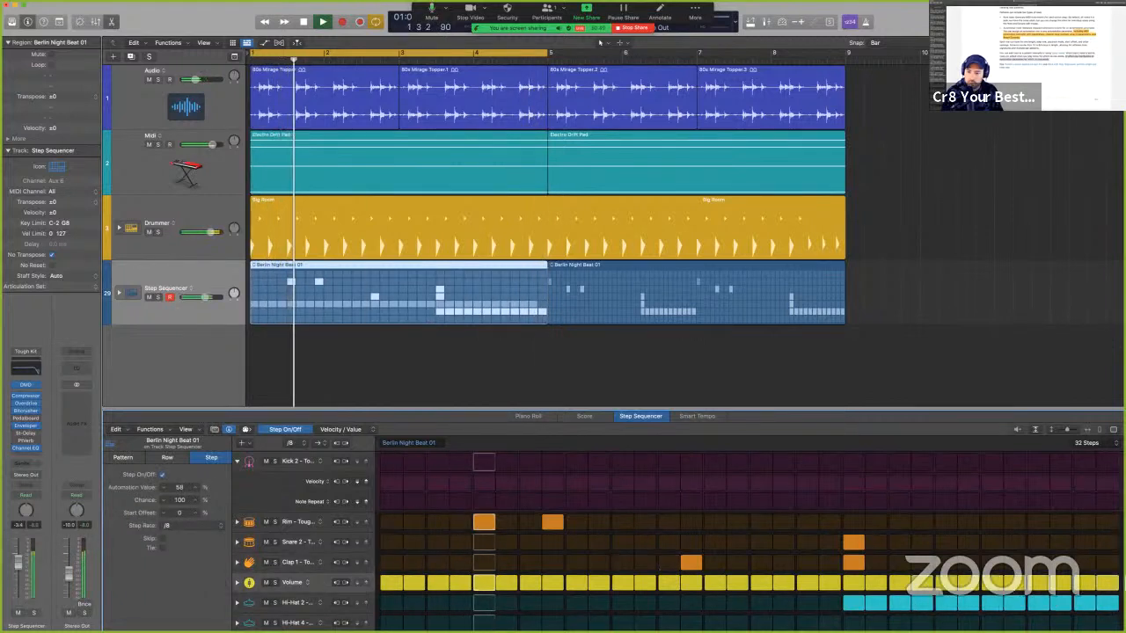
pyautogui.click(238, 583)
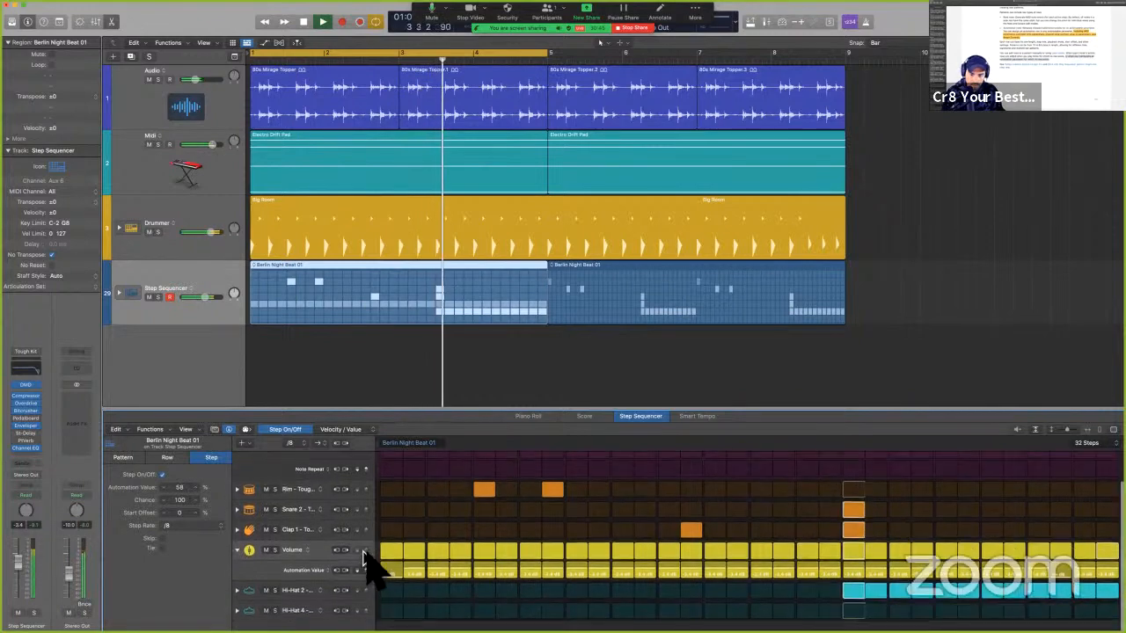
pyautogui.moveTo(372, 570)
pyautogui.mouseDown()
pyautogui.moveTo(414, 590)
pyautogui.moveTo(401, 603)
pyautogui.moveTo(583, 603)
pyautogui.moveTo(648, 616)
pyautogui.moveTo(944, 563)
pyautogui.moveTo(990, 582)
pyautogui.moveTo(1105, 588)
pyautogui.mouseUp()
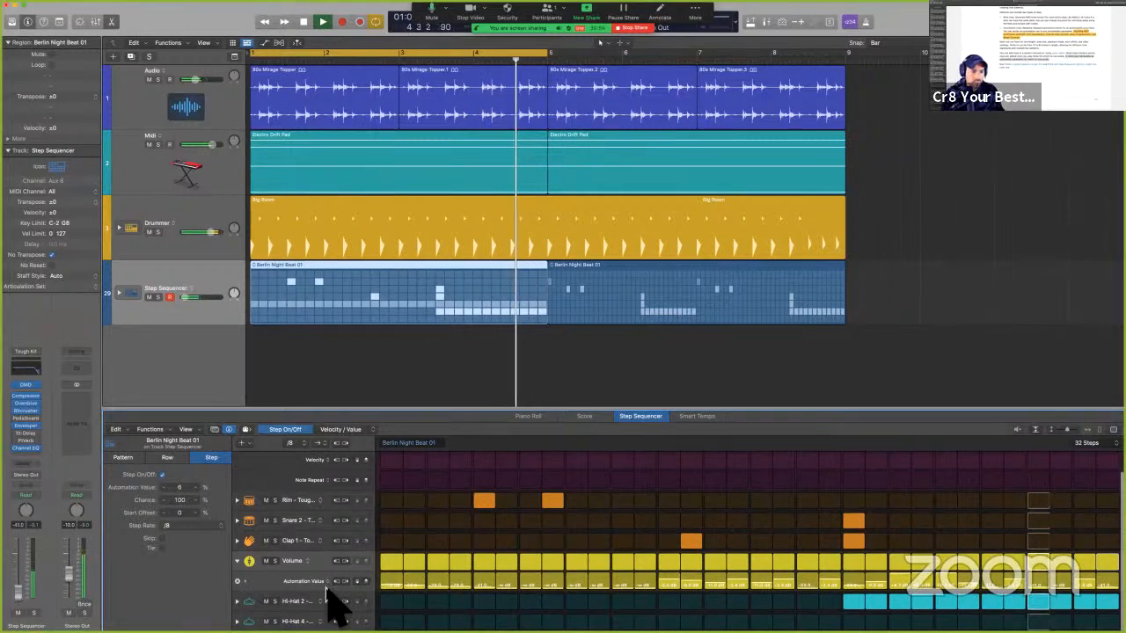
# Play the loop and watch the Step Sequencer channel's volume fader and meter follow the stepped automation.
pyautogui.press('space')
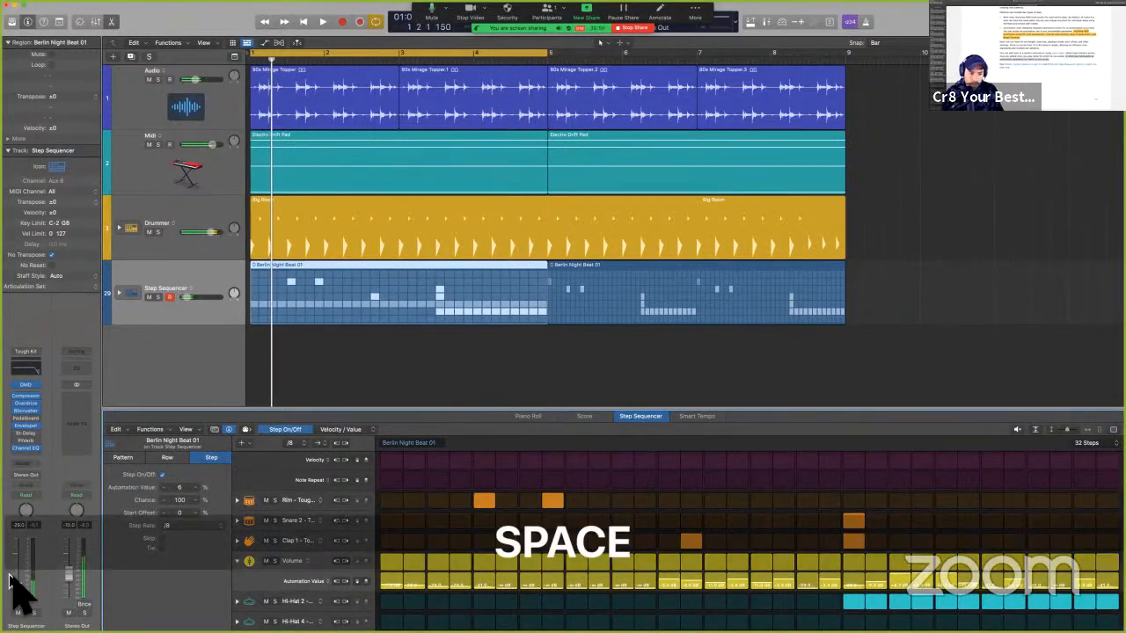
pyautogui.press('ctrl+alt+super+m')
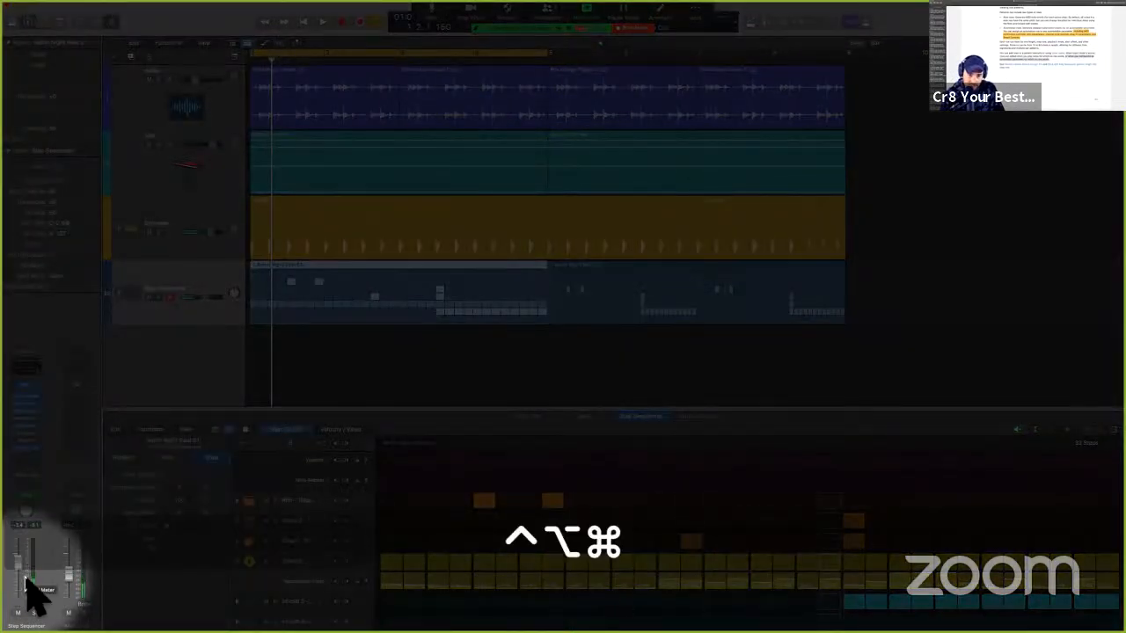
pyautogui.press('ctrl+alt+super+m')
pyautogui.press('space')
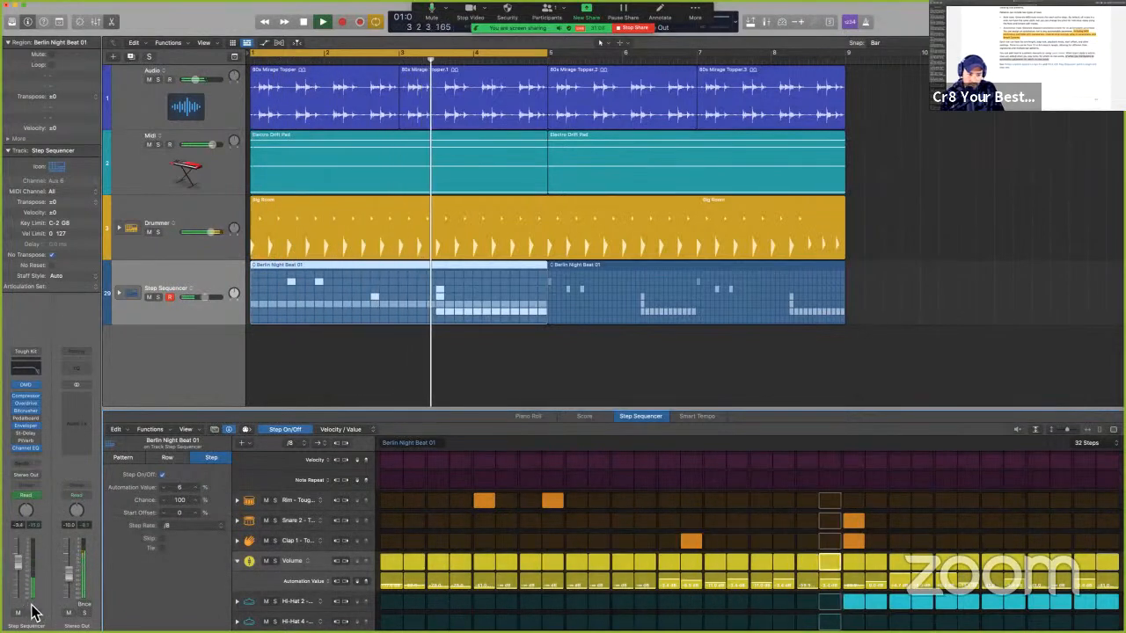
pyautogui.press('space')
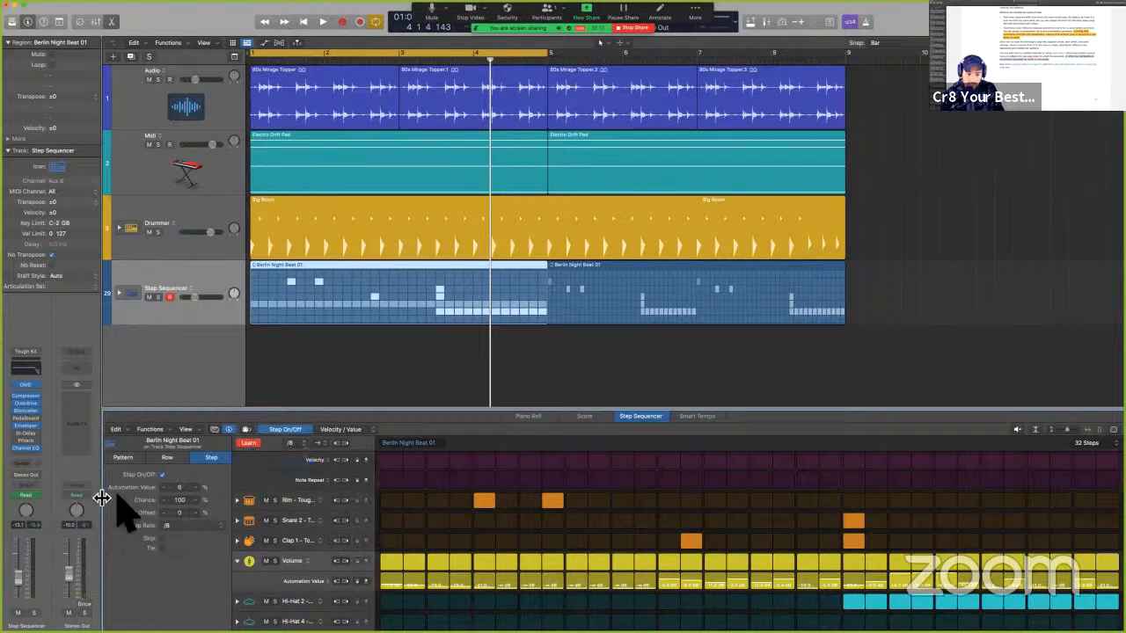
# Add a Pan automation row by moving the channel's pan knob in Learn mode, and turn on all of the row's steps.
pyautogui.click(27, 512)
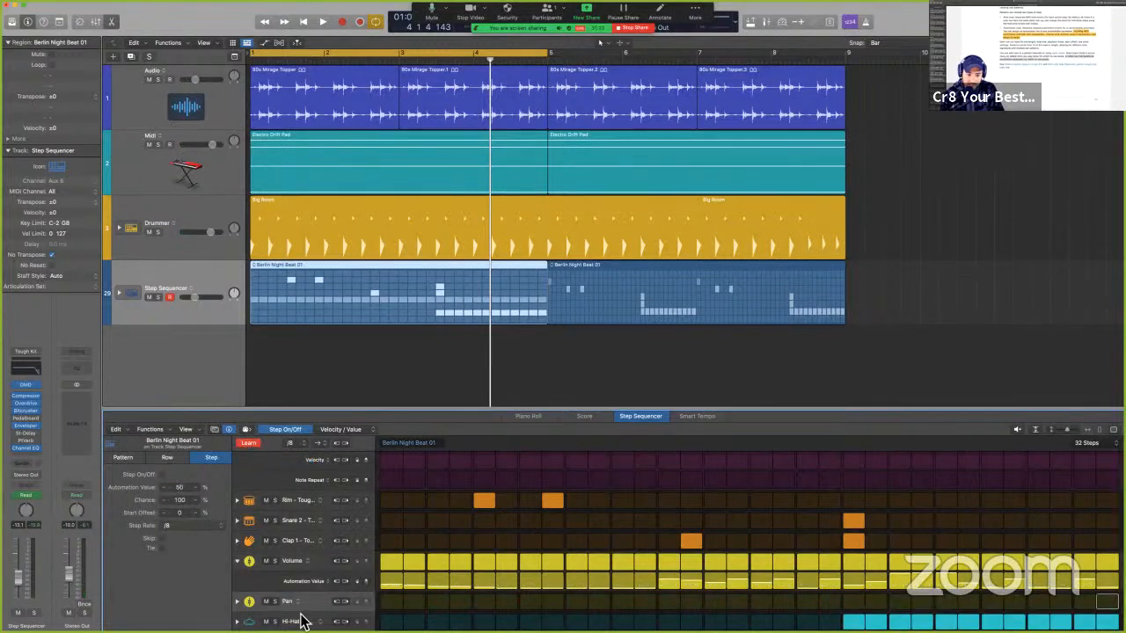
pyautogui.scroll(-1, 384, 612)
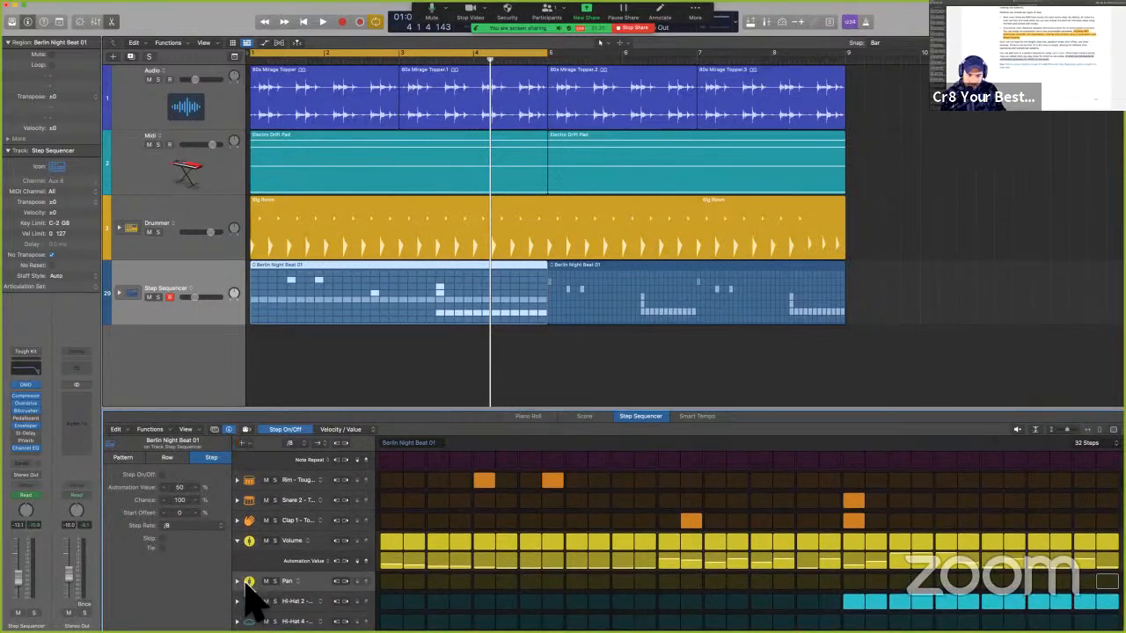
pyautogui.click(237, 581)
pyautogui.scroll(-1, 397, 606)
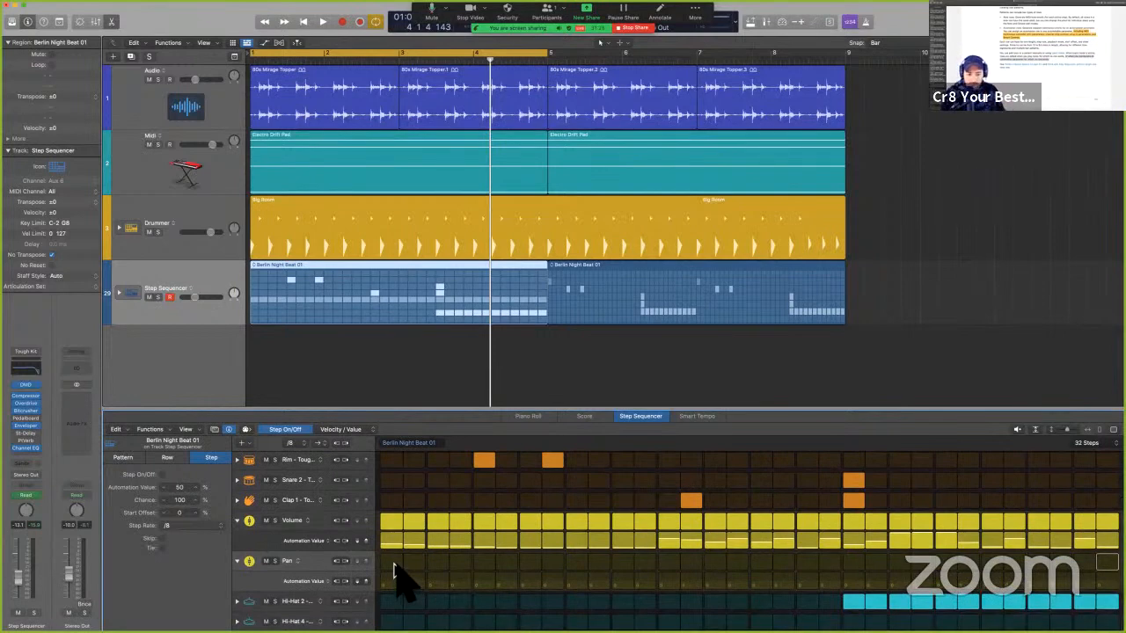
pyautogui.moveTo(395, 572); pyautogui.dragTo(1090, 570)
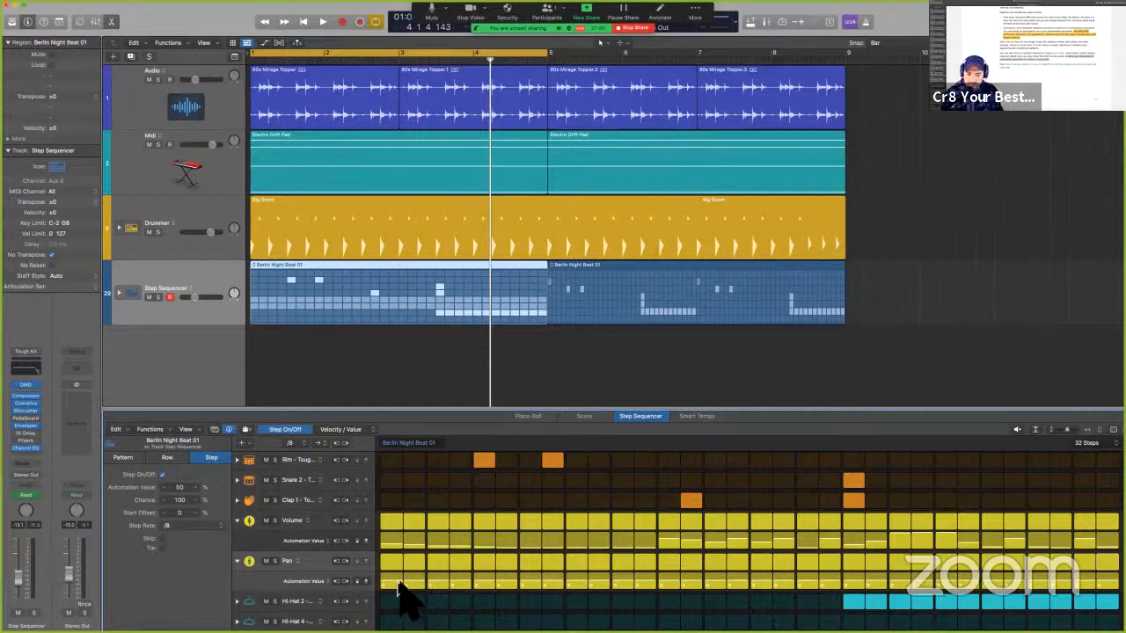
# Draw the Pan row's automation values as hard right (+63) for the earlier steps and hard left for the remaining steps.
pyautogui.moveTo(532, 561); pyautogui.dragTo(649, 565)
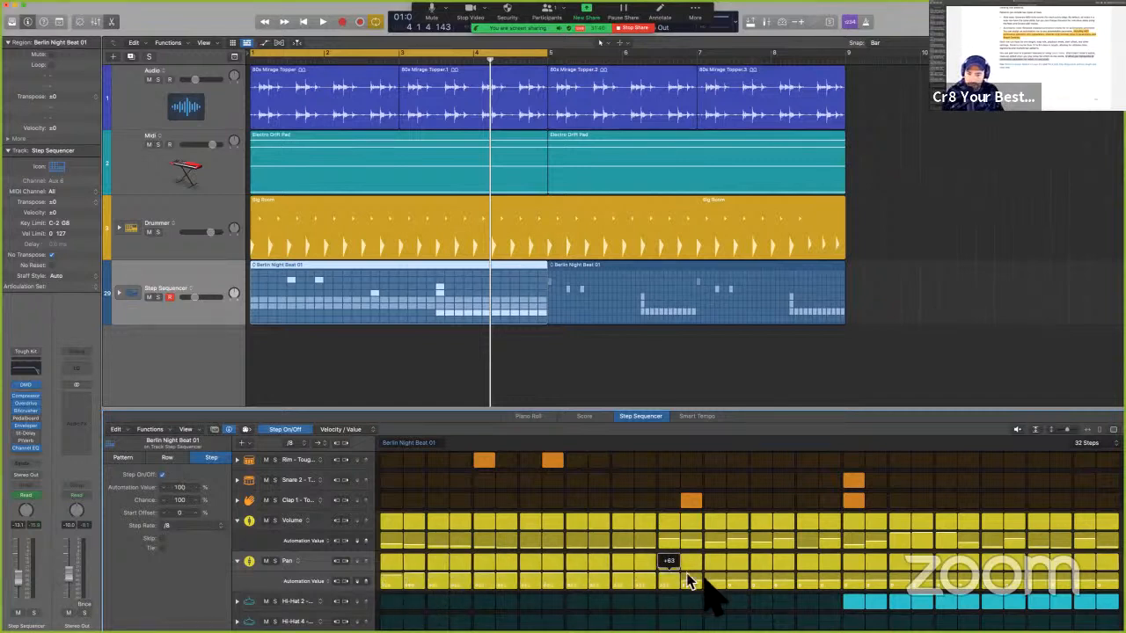
pyautogui.moveTo(822, 605); pyautogui.dragTo(1119, 607)
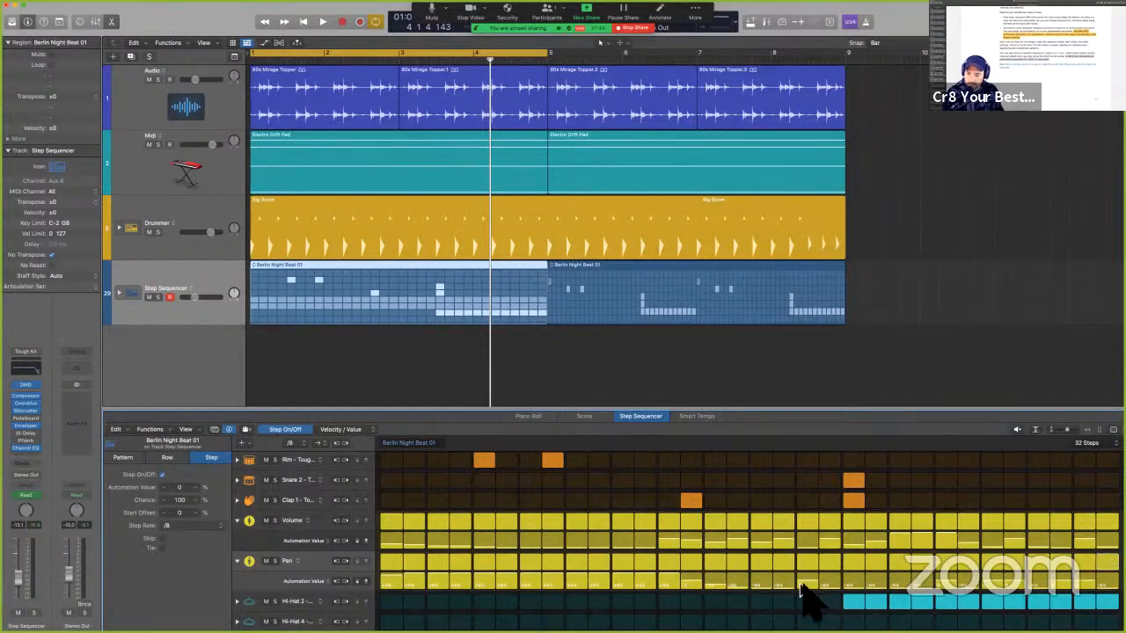
pyautogui.moveTo(875, 599); pyautogui.dragTo(1033, 603)
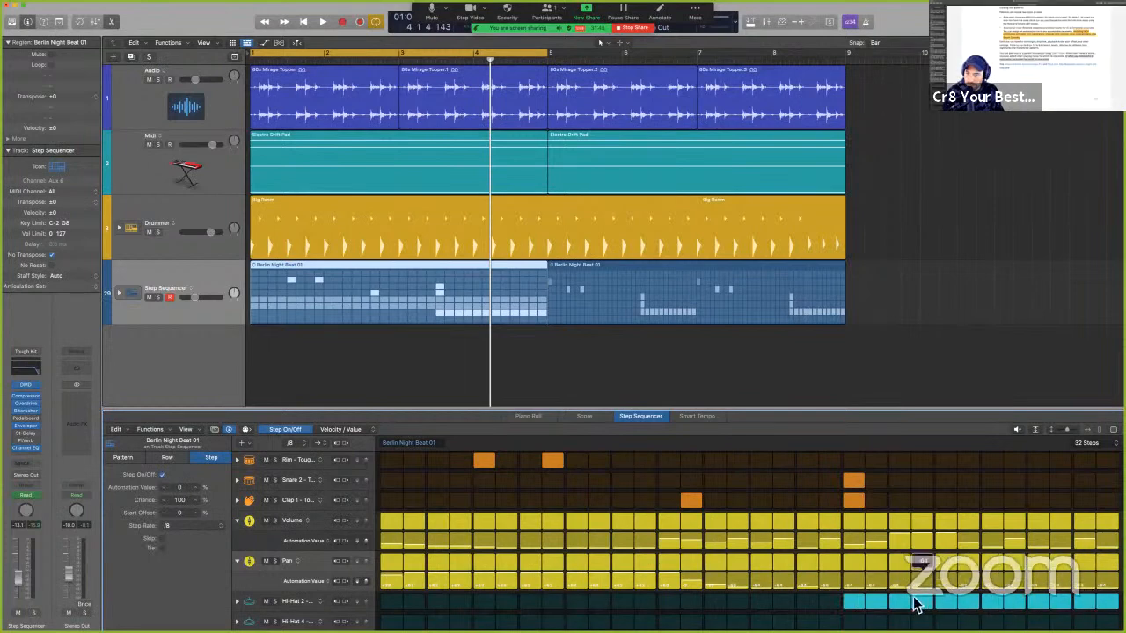
# Solo the Step Sequencer track during playback to check its volume and pan automation.
pyautogui.press('space')
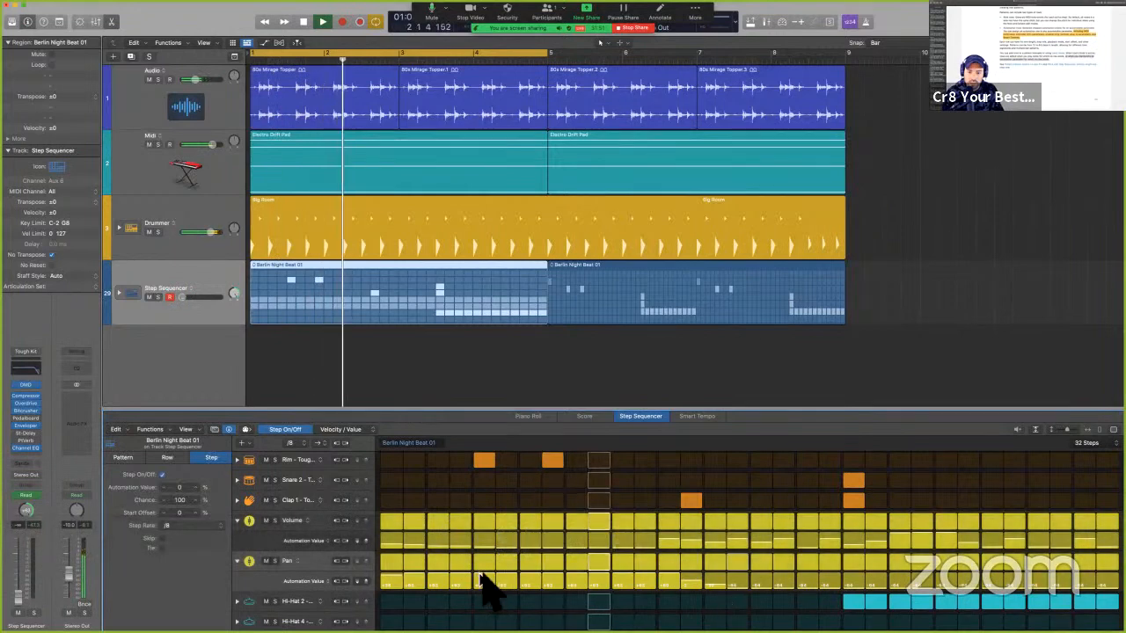
pyautogui.click(159, 298)
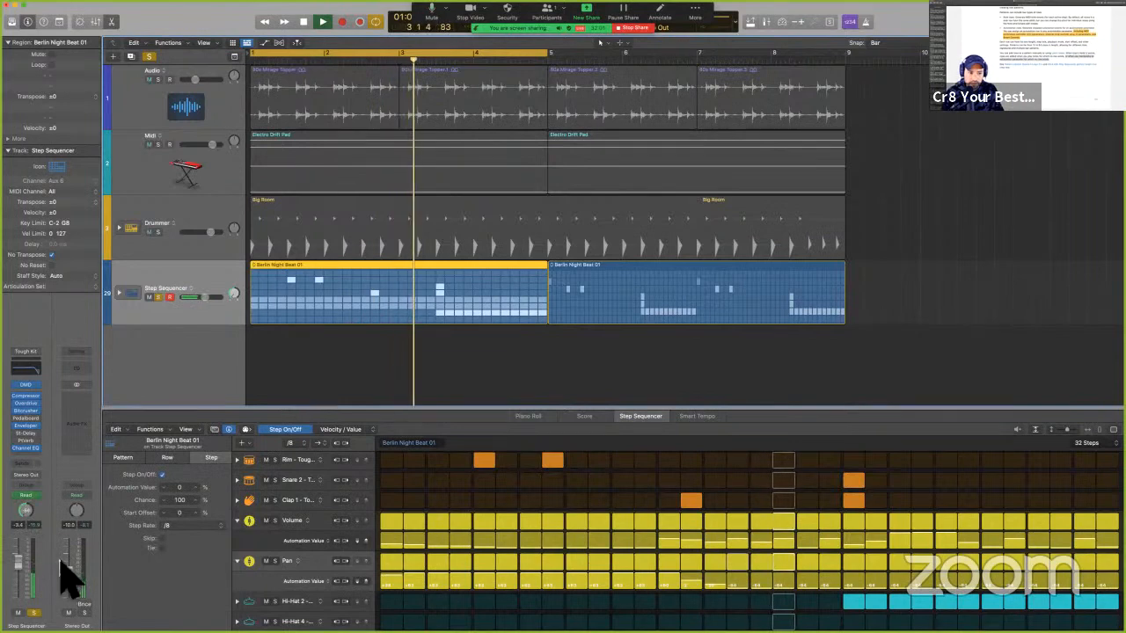
pyautogui.press('space')
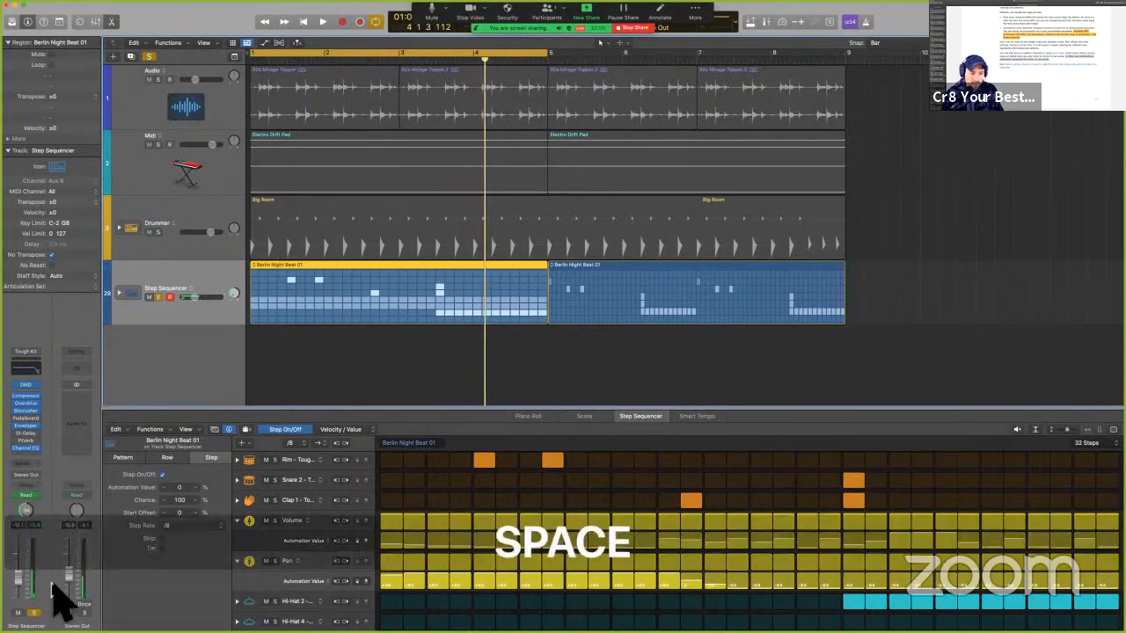
# Collapse the Volume and Pan automation rows in the pattern.
pyautogui.click(236, 525)
pyautogui.click(238, 521)
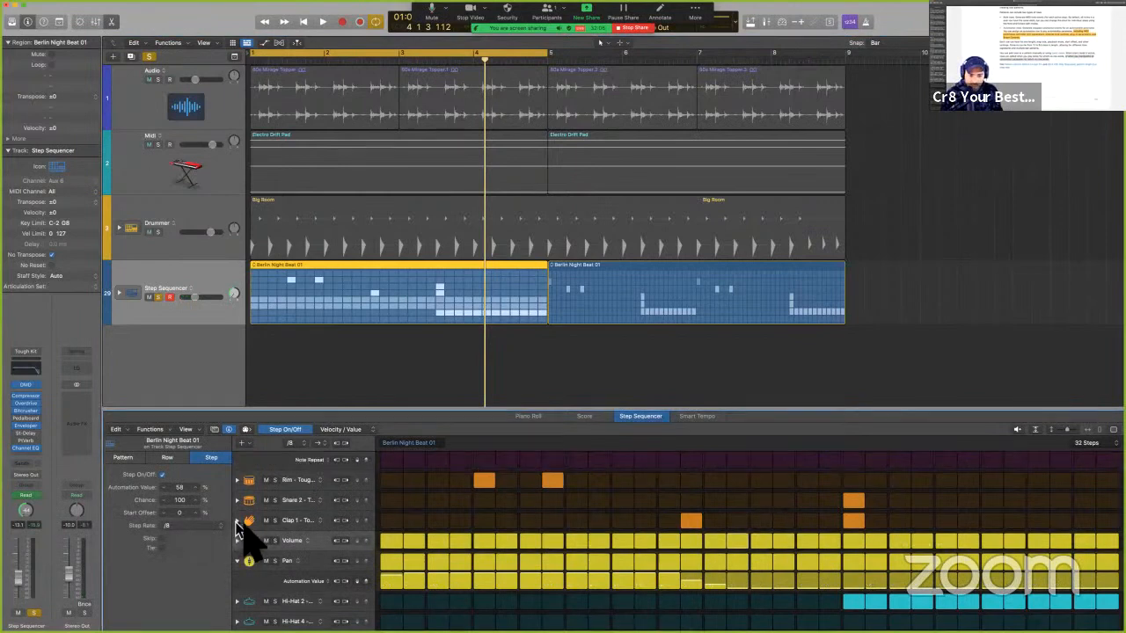
pyautogui.click(237, 561)
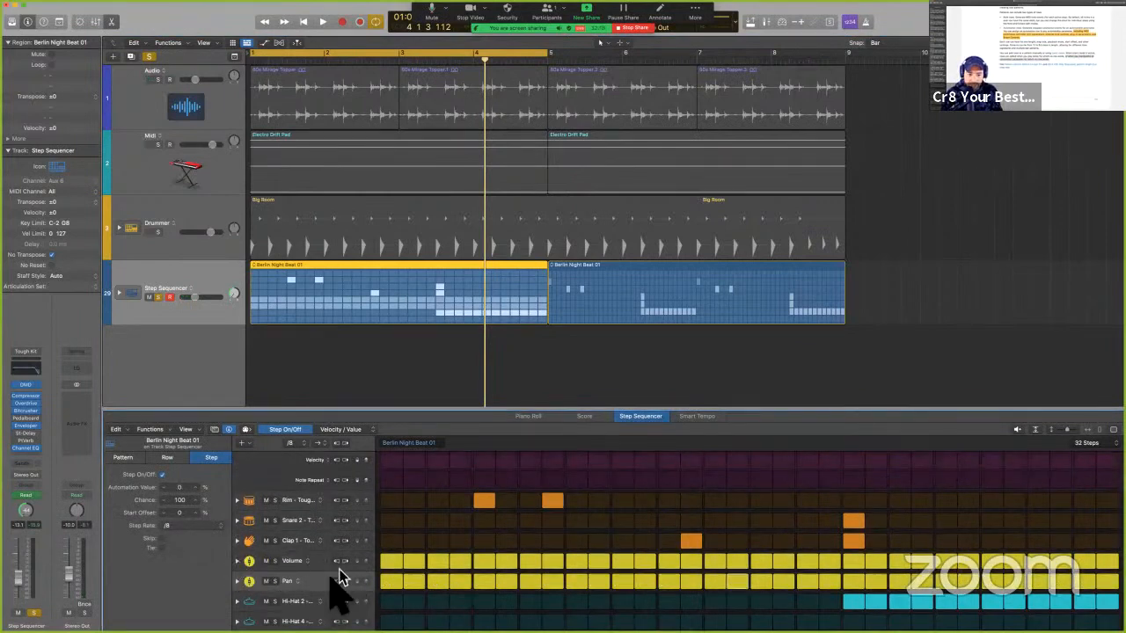
# Switch back to the user guide and go to the section "Pattern creation basics in Logic Pro".
pyautogui.hotkey('ctrl', 'Left')
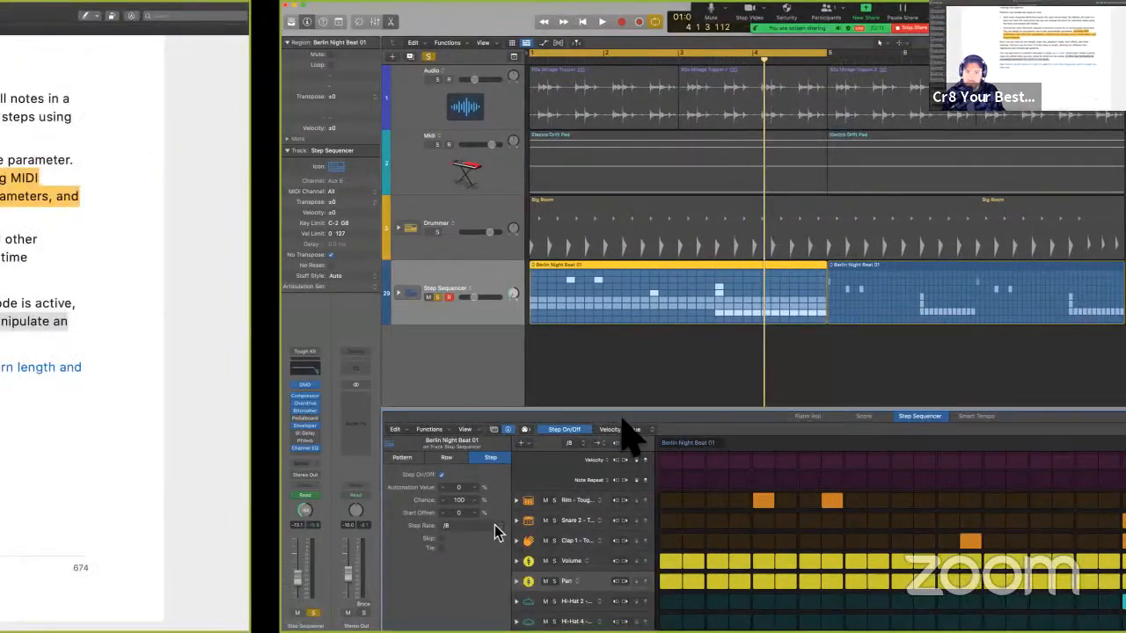
pyautogui.scroll(-2, 651, 413)
pyautogui.scroll(2, 646, 407)
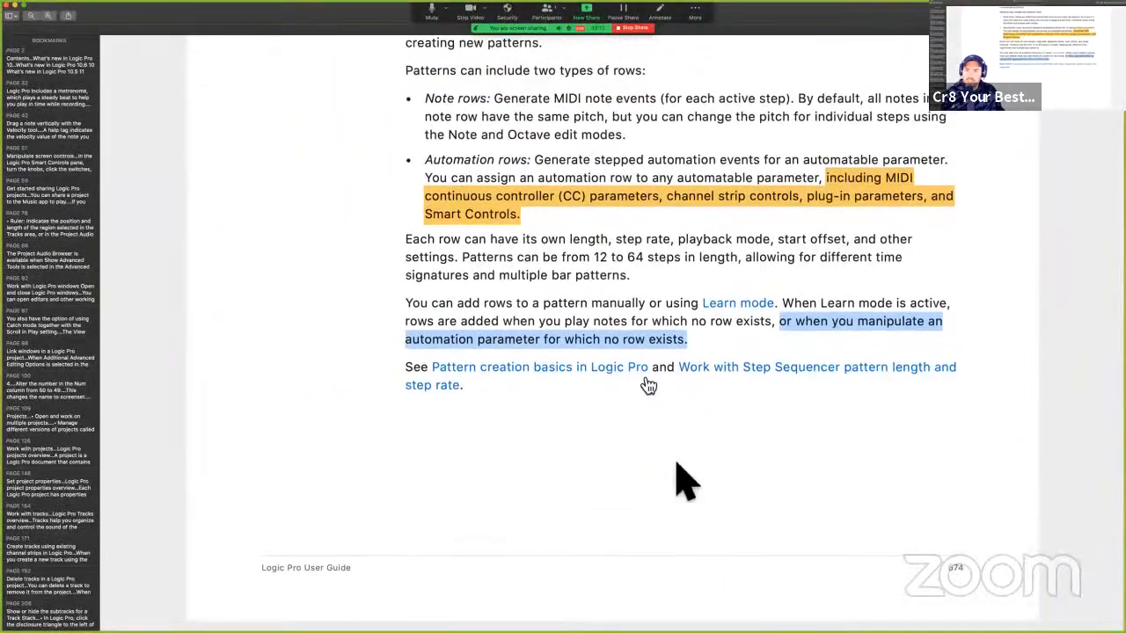
pyautogui.scroll(-15, 684, 484)
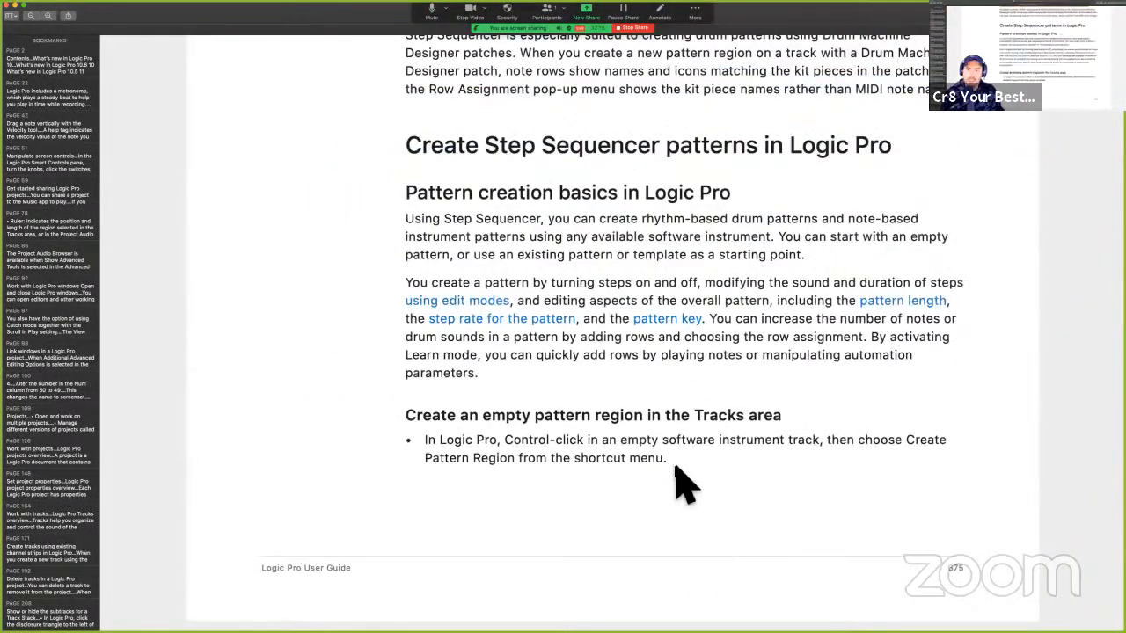
# Review the user guide's passages on pattern regions and cells, row types and adding rows with Learn mode.
pyautogui.scroll(8, 675, 472)
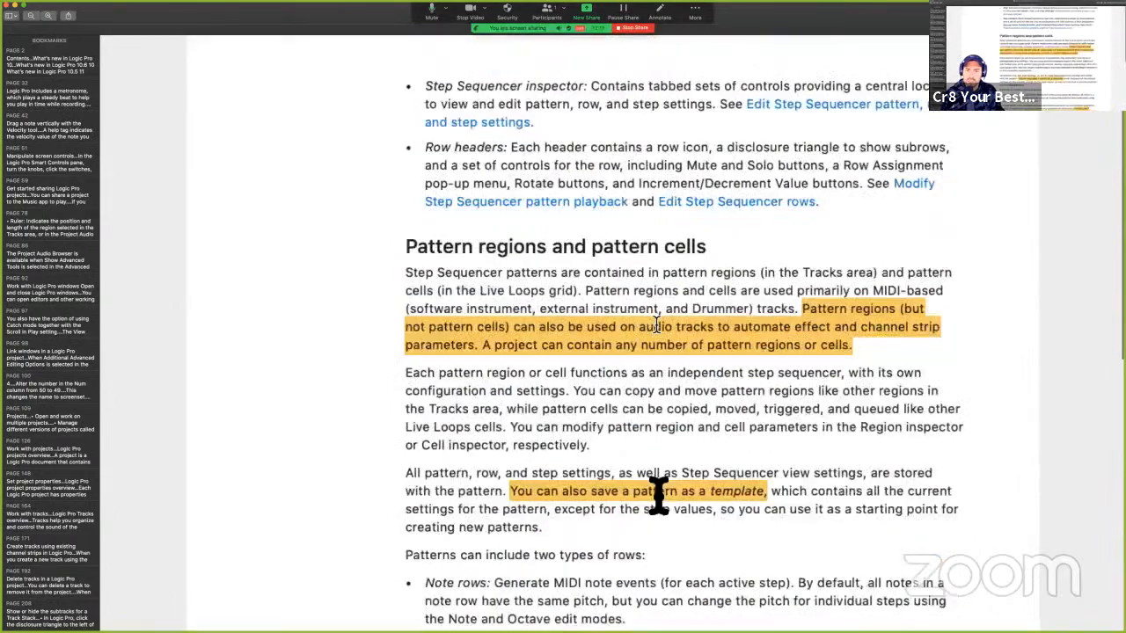
pyautogui.scroll(-5, 655, 484)
pyautogui.scroll(1, 659, 412)
pyautogui.click(656, 422)
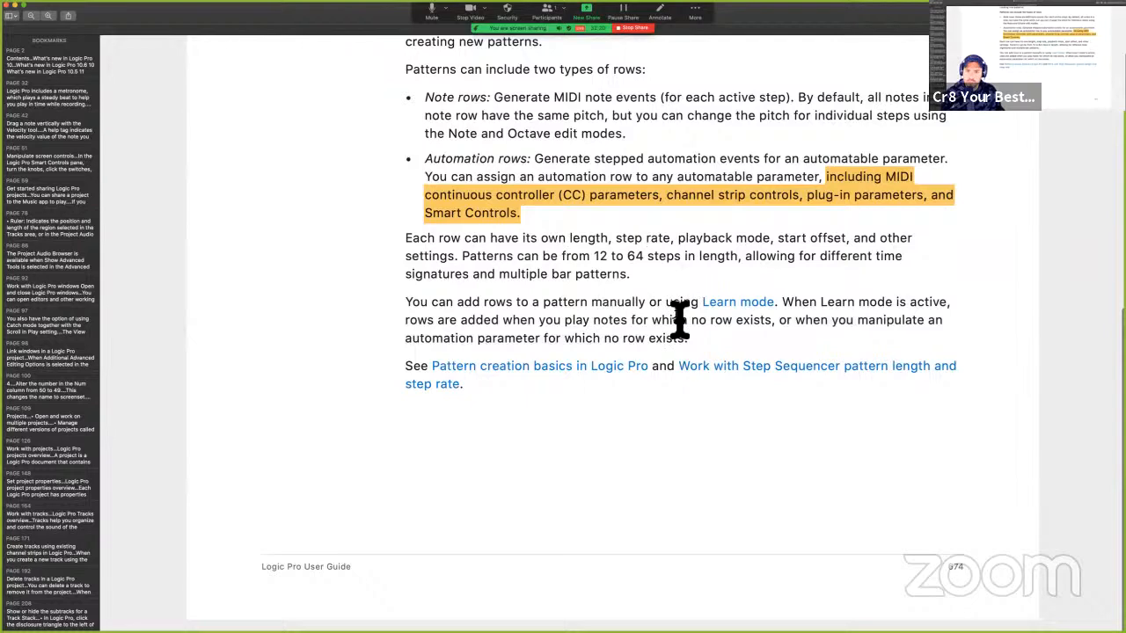
# Switch back to Logic Pro and examine the kit pieces available for the Clap 1 row's assignment.
pyautogui.hotkey('ctrl', 'Right')
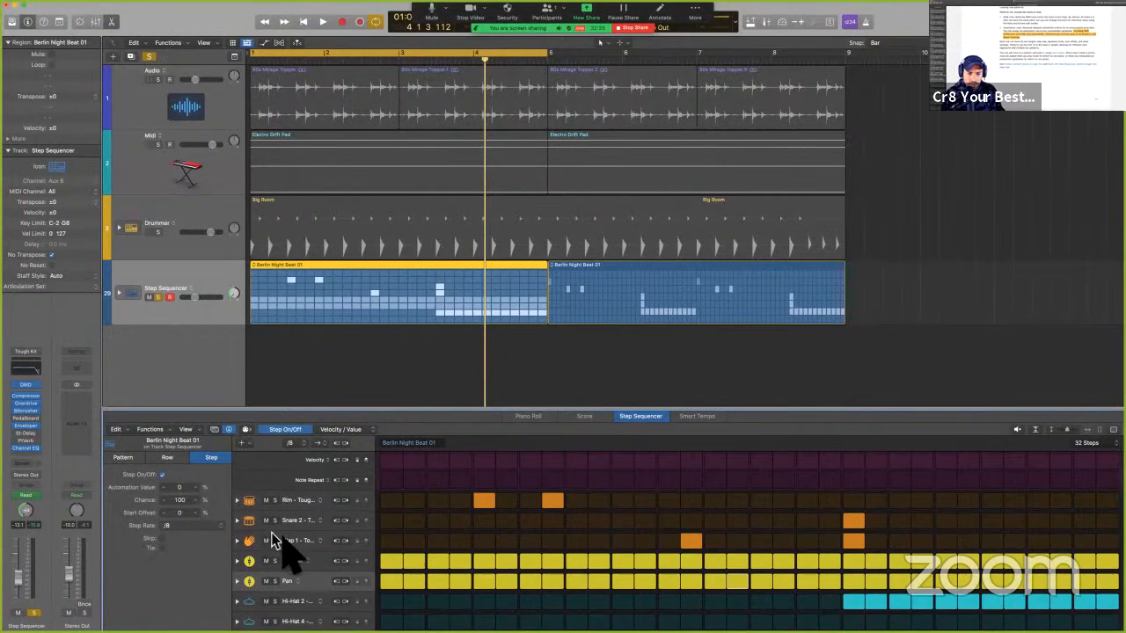
pyautogui.click(320, 543)
pyautogui.moveTo(324, 548)
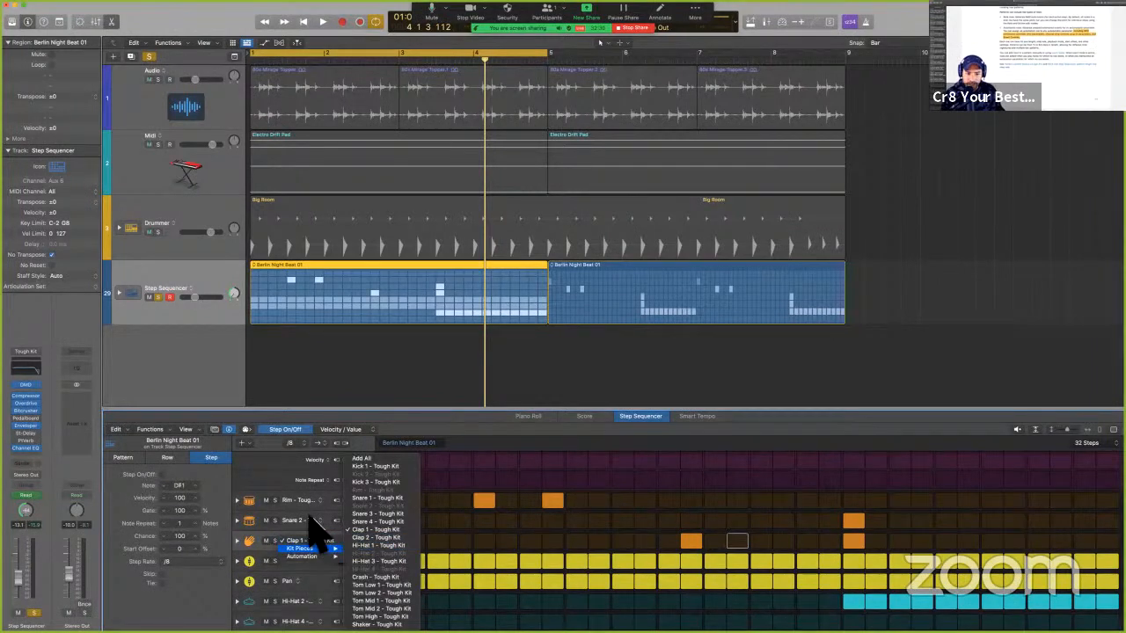
pyautogui.click(316, 522)
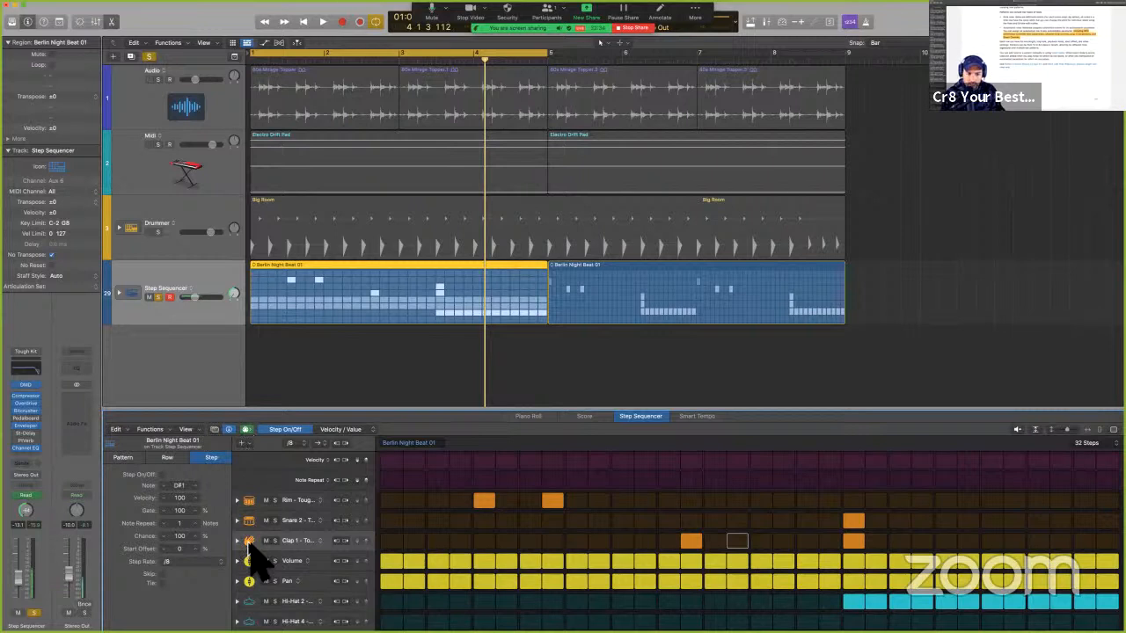
# Clear the Pan automation row and delete it from the pattern.
pyautogui.click(312, 582)
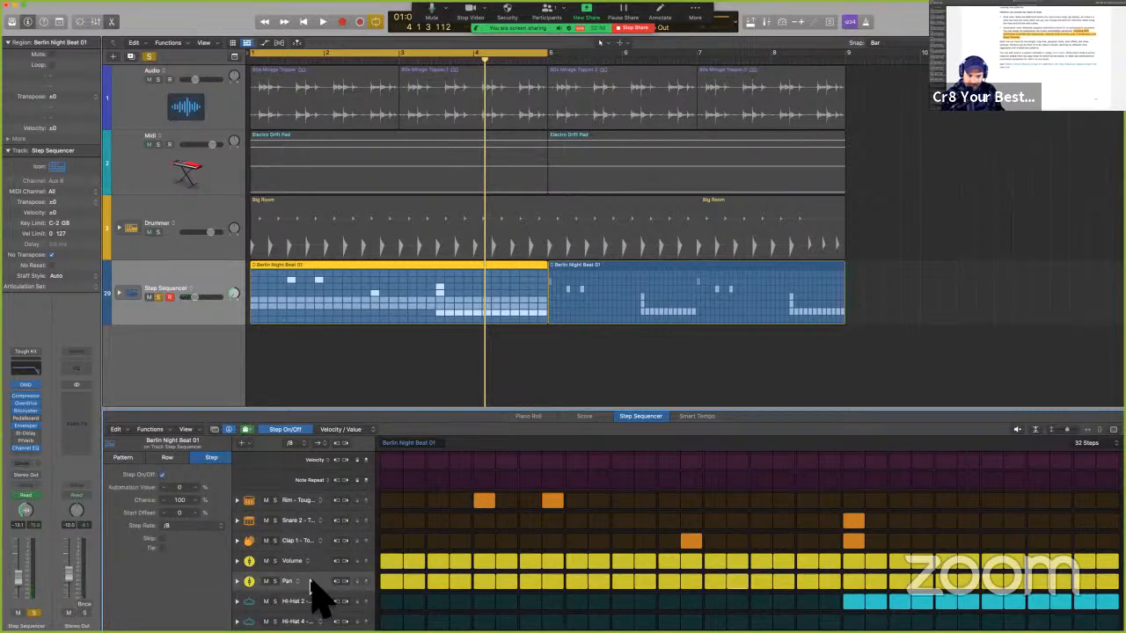
pyautogui.press('BackSpace')
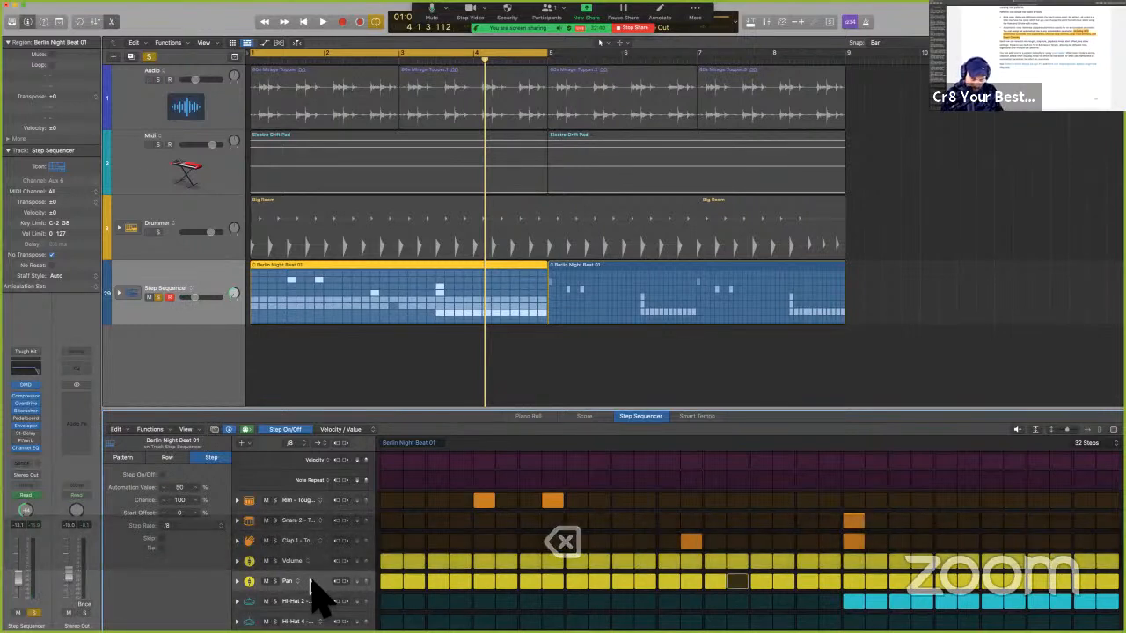
pyautogui.keyDown('ctrl'); pyautogui.click(311, 583); pyautogui.keyUp('ctrl')
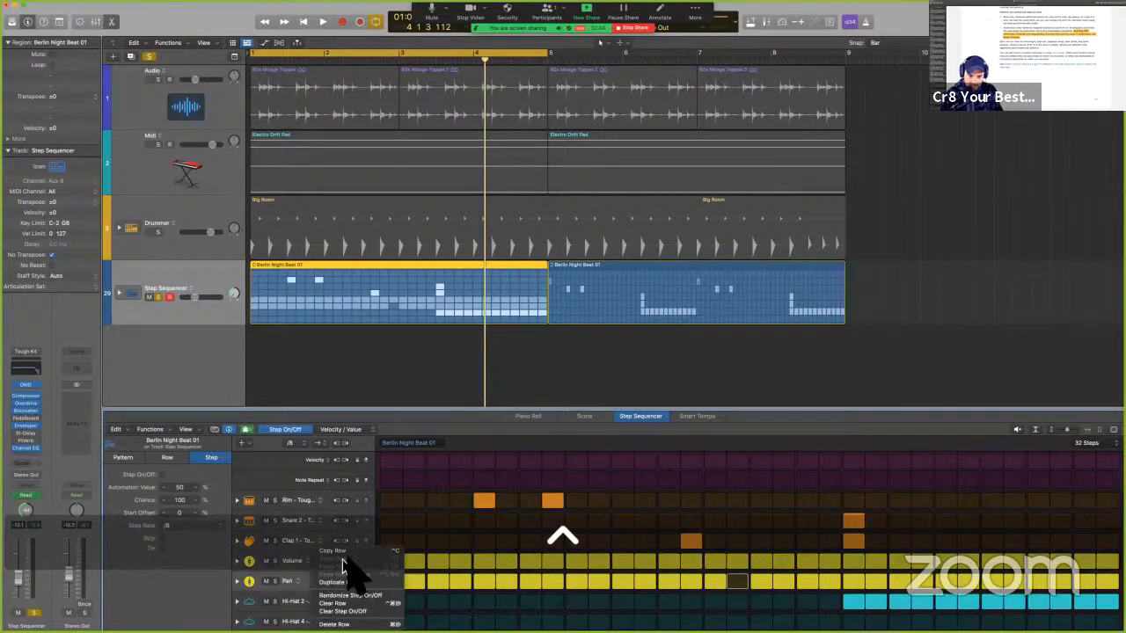
pyautogui.click(349, 604)
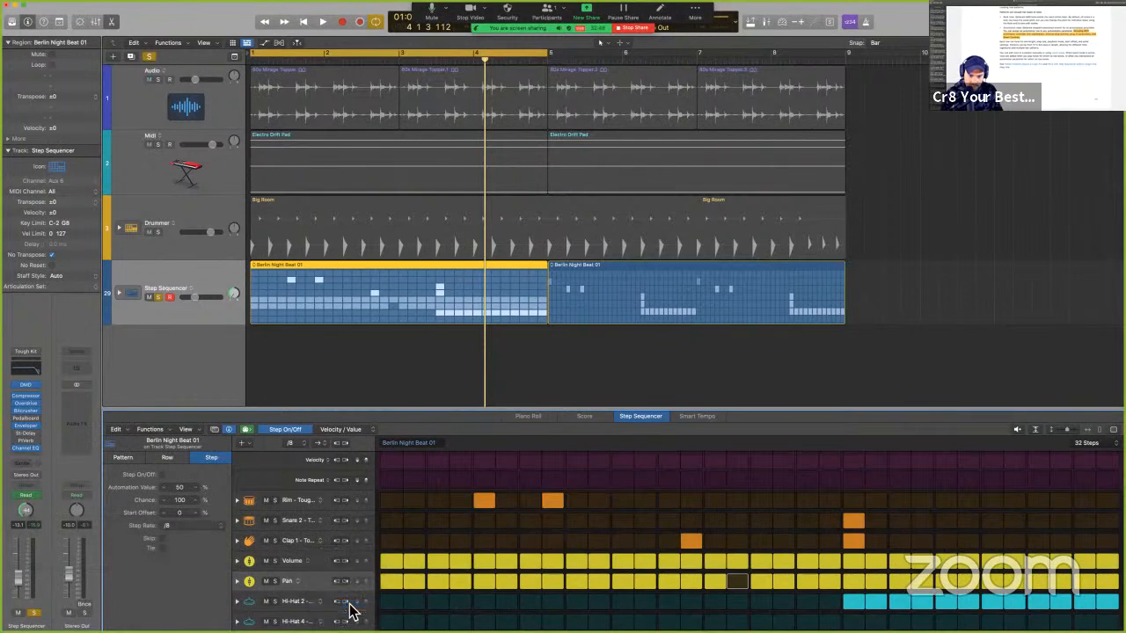
pyautogui.keyDown('ctrl'); pyautogui.click(321, 584); pyautogui.keyUp('ctrl')
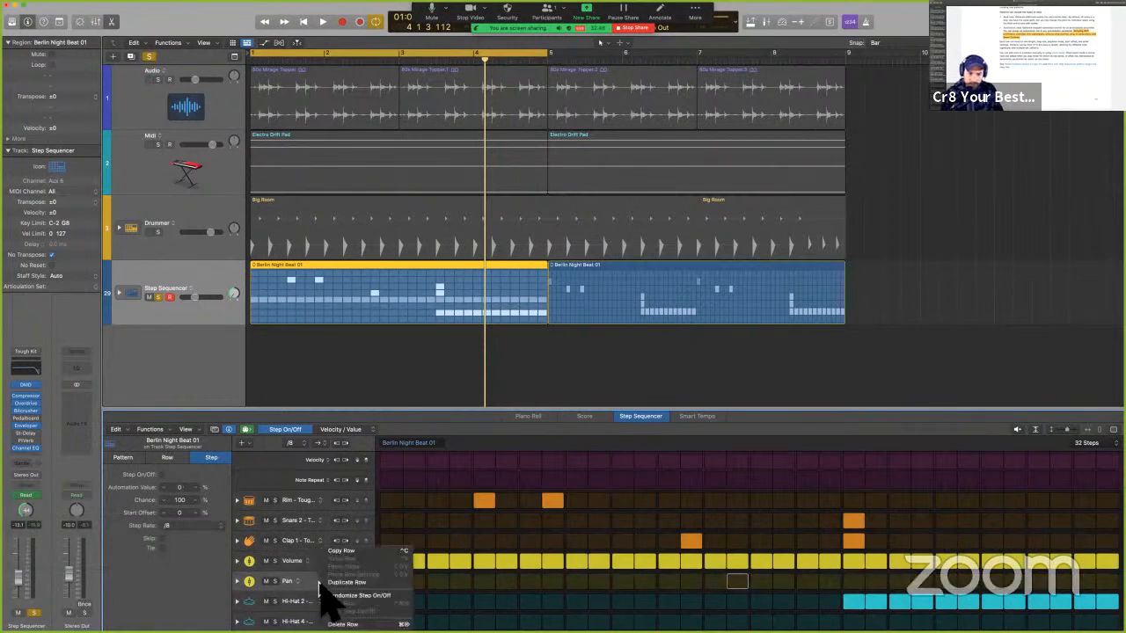
pyautogui.click(300, 580)
pyautogui.press('super+BackSpace')
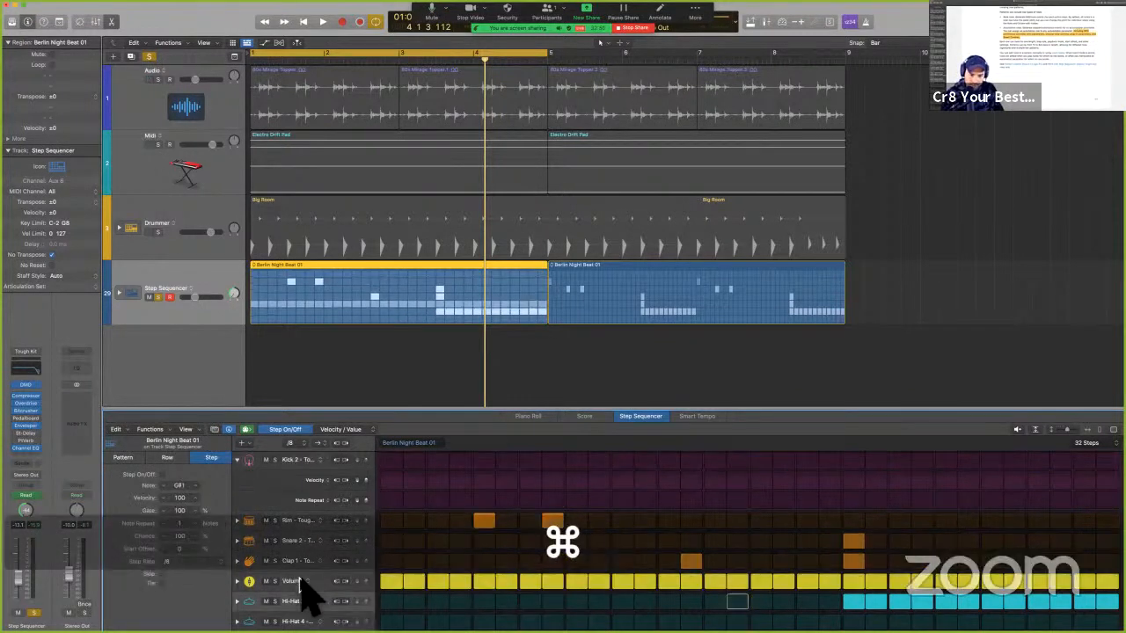
# Play the pattern and delete the Volume automation row during playback.
pyautogui.press('space')
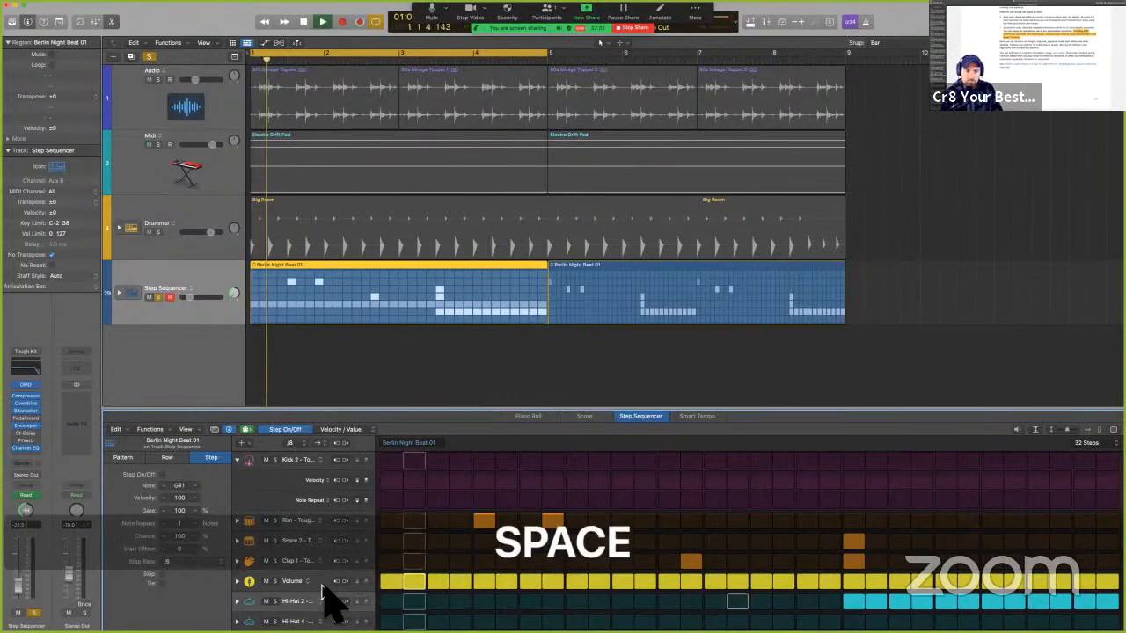
pyautogui.click(322, 582)
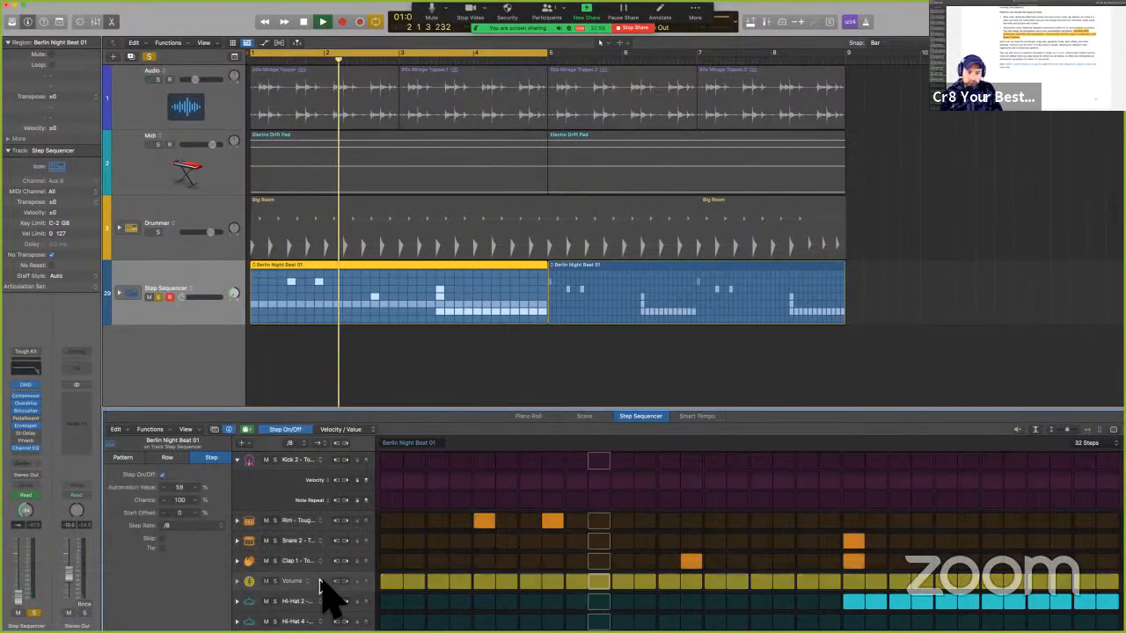
pyautogui.press('super+BackSpace')
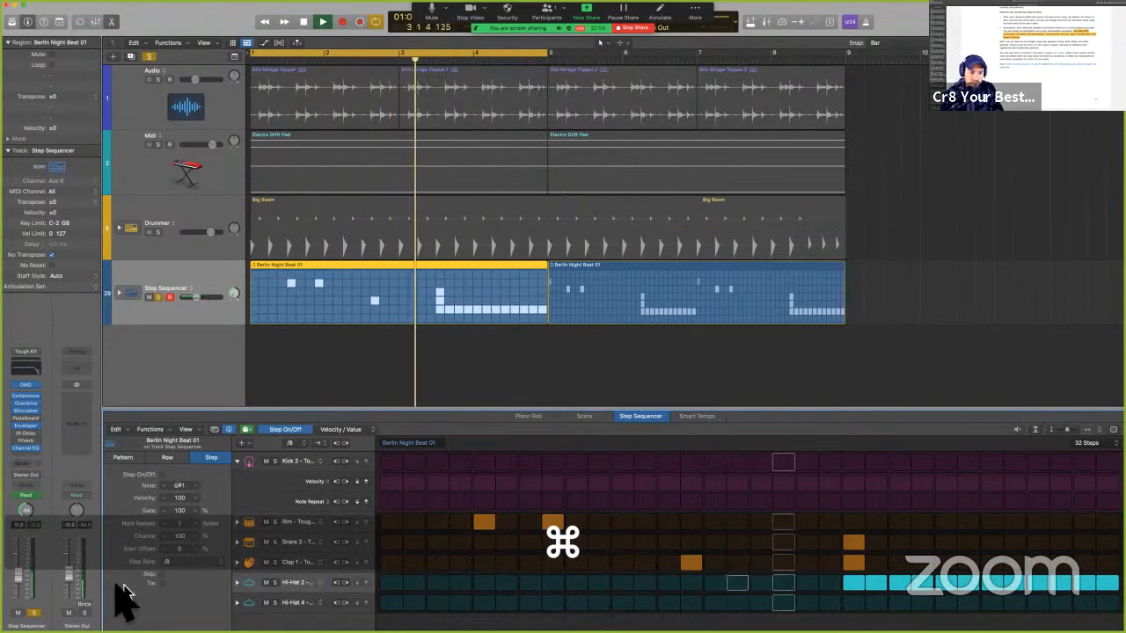
# Reset the Step Sequencer channel strip's volume and pan, lower its volume to about -4.9 dB and stop playback.
pyautogui.keyDown('alt'); pyautogui.click(19, 576); pyautogui.keyUp('alt')
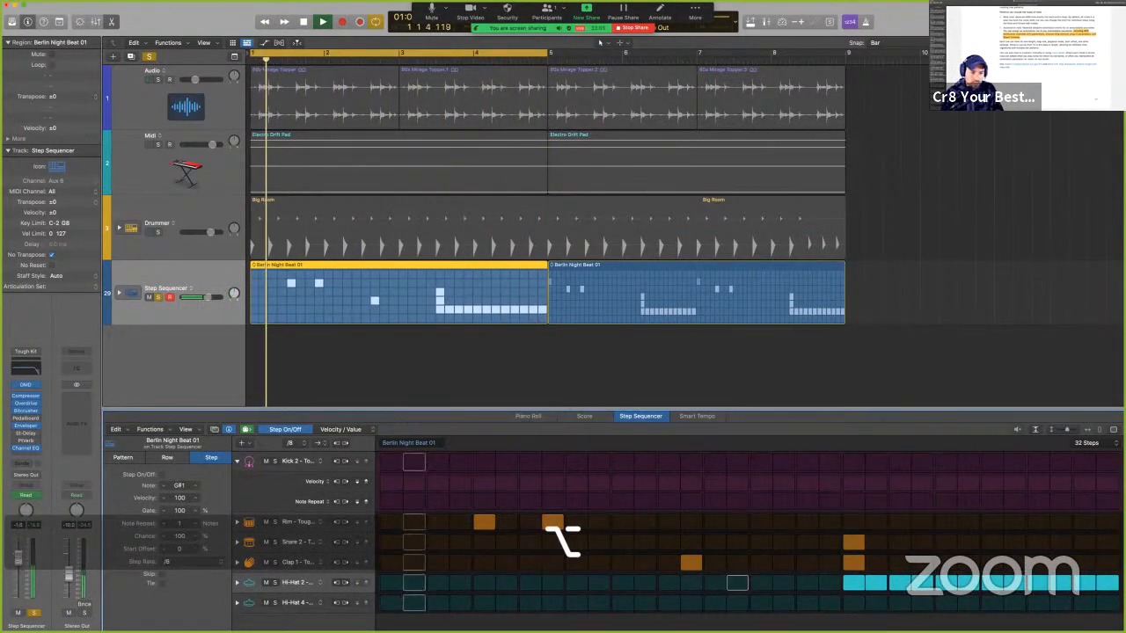
pyautogui.moveTo(19, 553); pyautogui.dragTo(19, 567)
pyautogui.press('space')
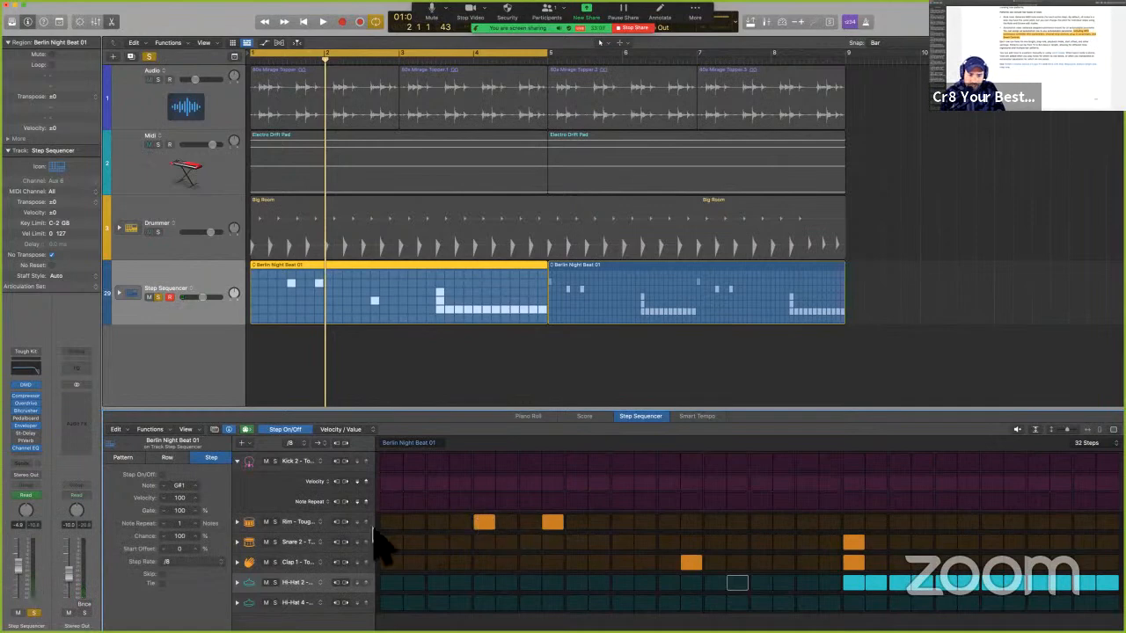
# Reassign the Rim row to the Tom High - Tough Kit kit piece and play the pattern briefly.
pyautogui.click(318, 523)
pyautogui.moveTo(327, 530)
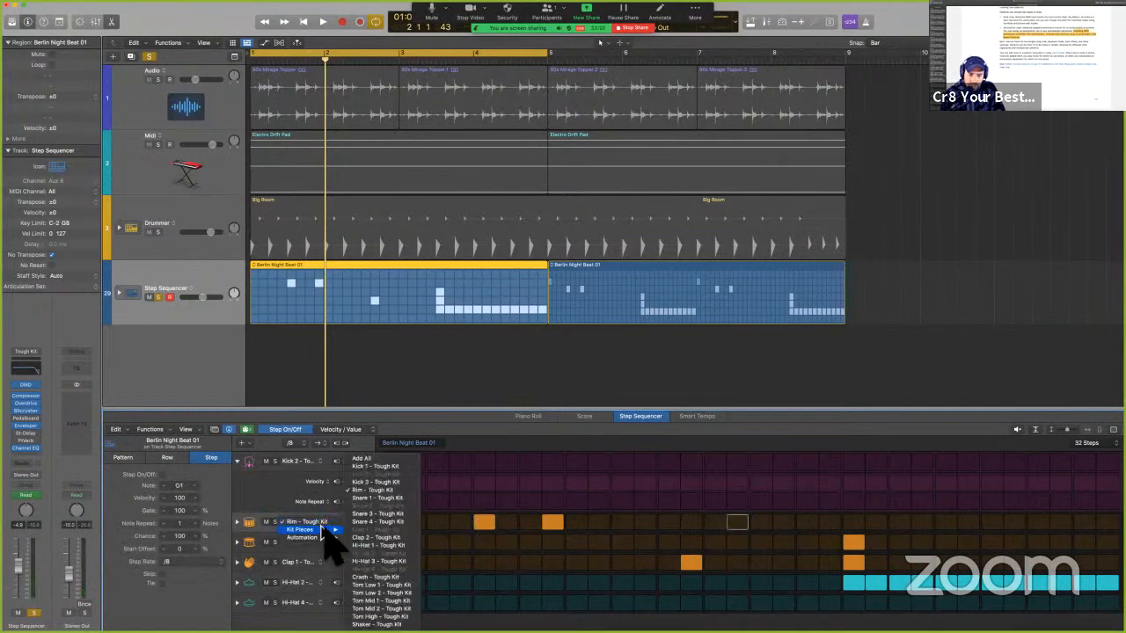
pyautogui.click(393, 625)
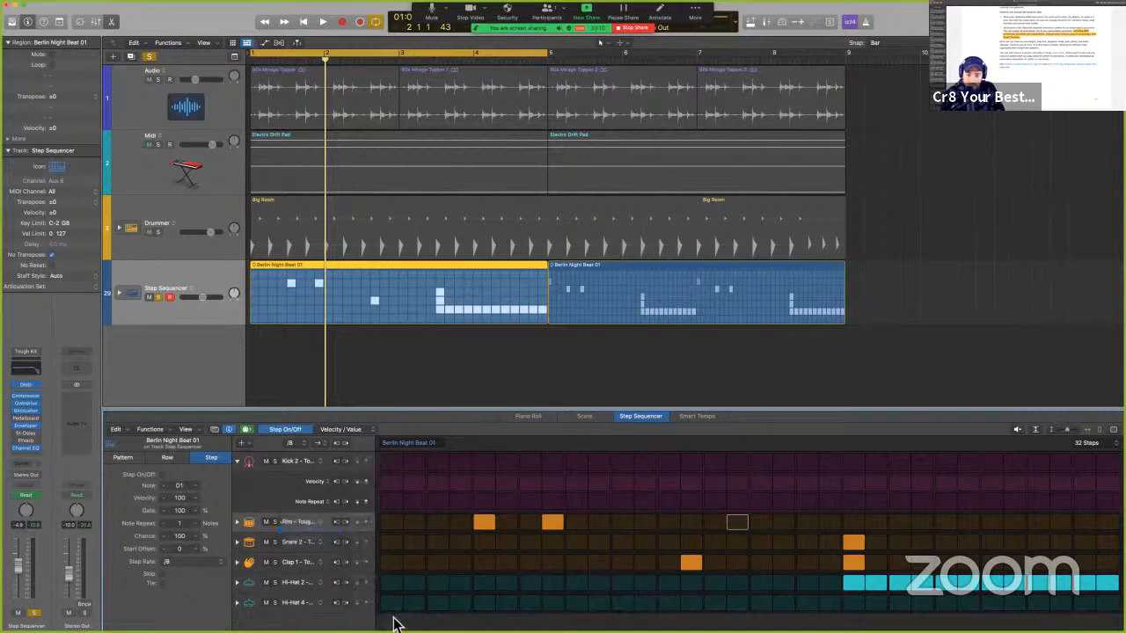
pyautogui.press('space')
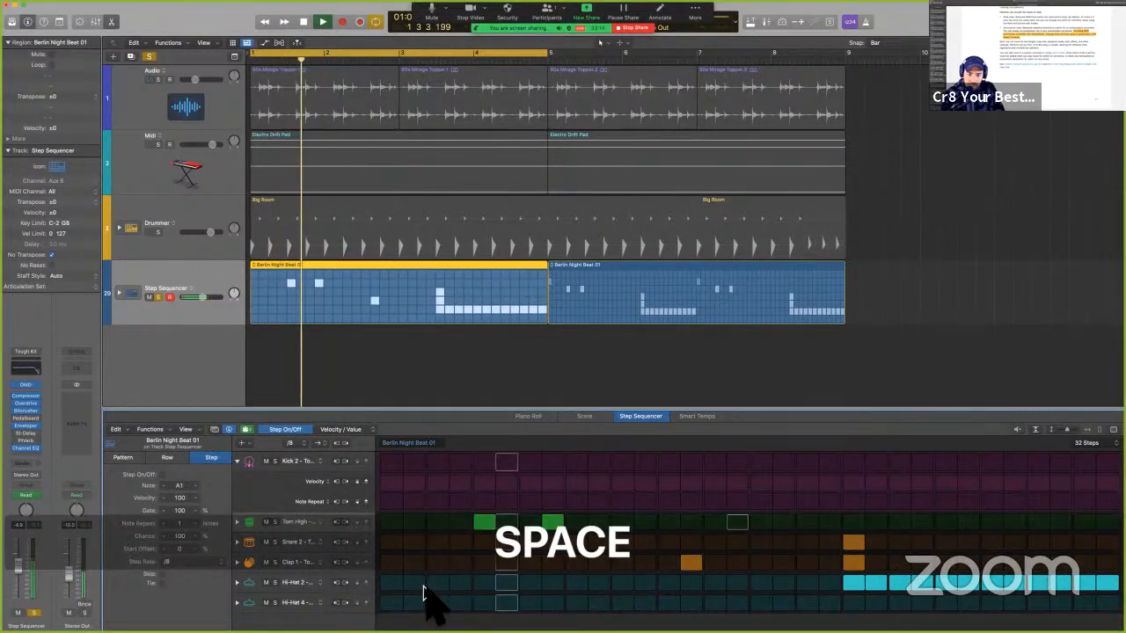
pyautogui.press('space')
# Reassign the Tom High row to automate the Drive parameter of the Overdrive plug-in.
pyautogui.click(320, 525)
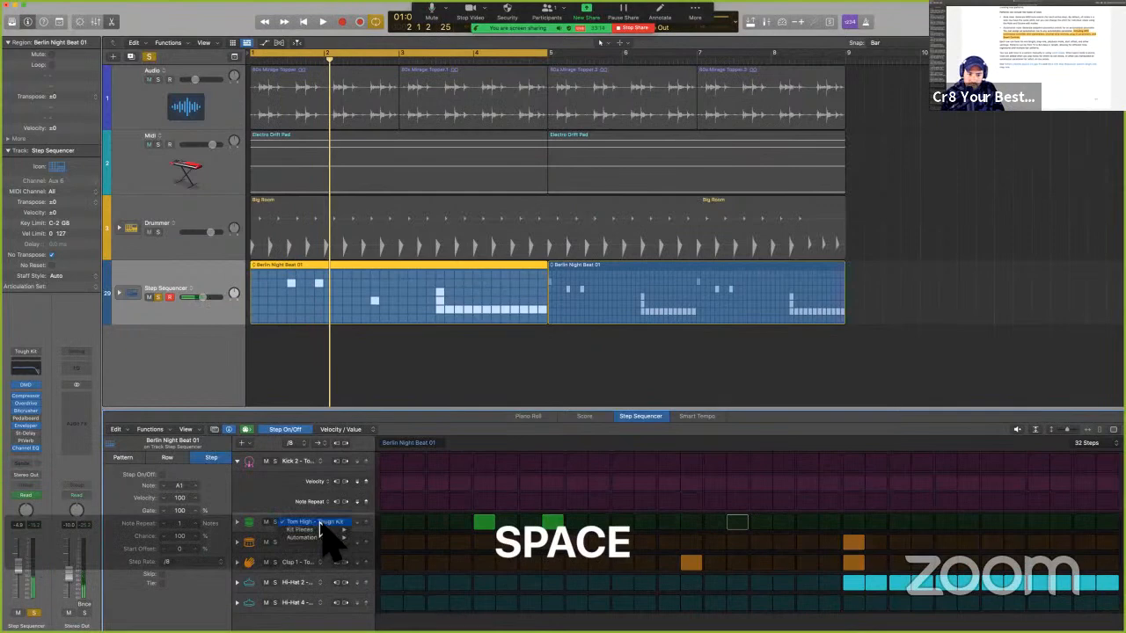
pyautogui.moveTo(322, 532)
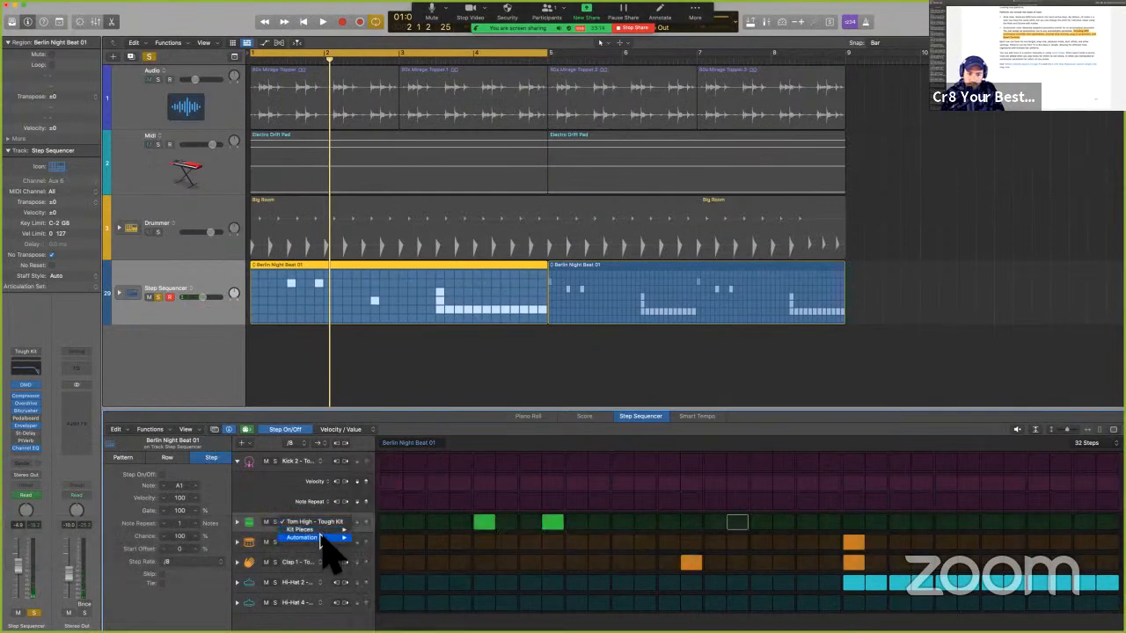
pyautogui.moveTo(392, 554)
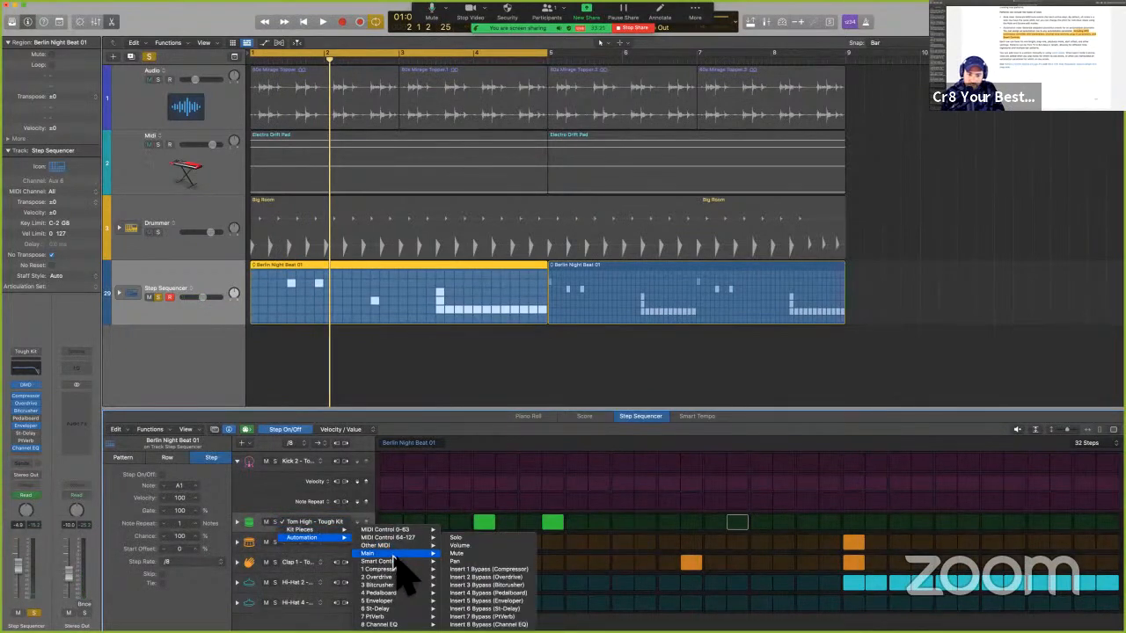
pyautogui.moveTo(398, 602)
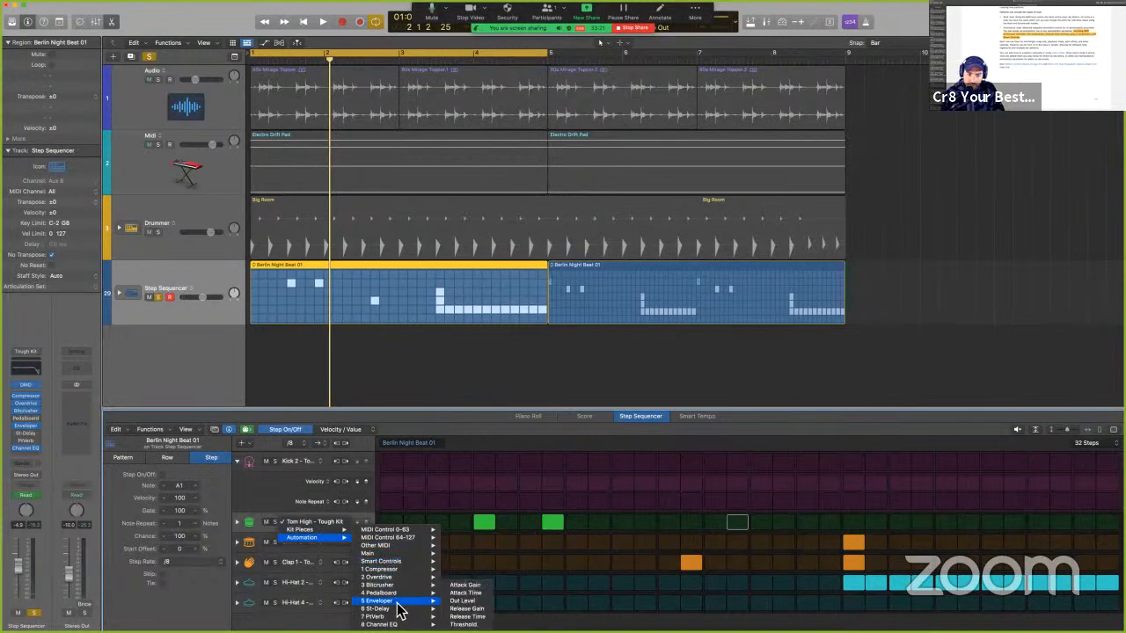
pyautogui.moveTo(378, 577)
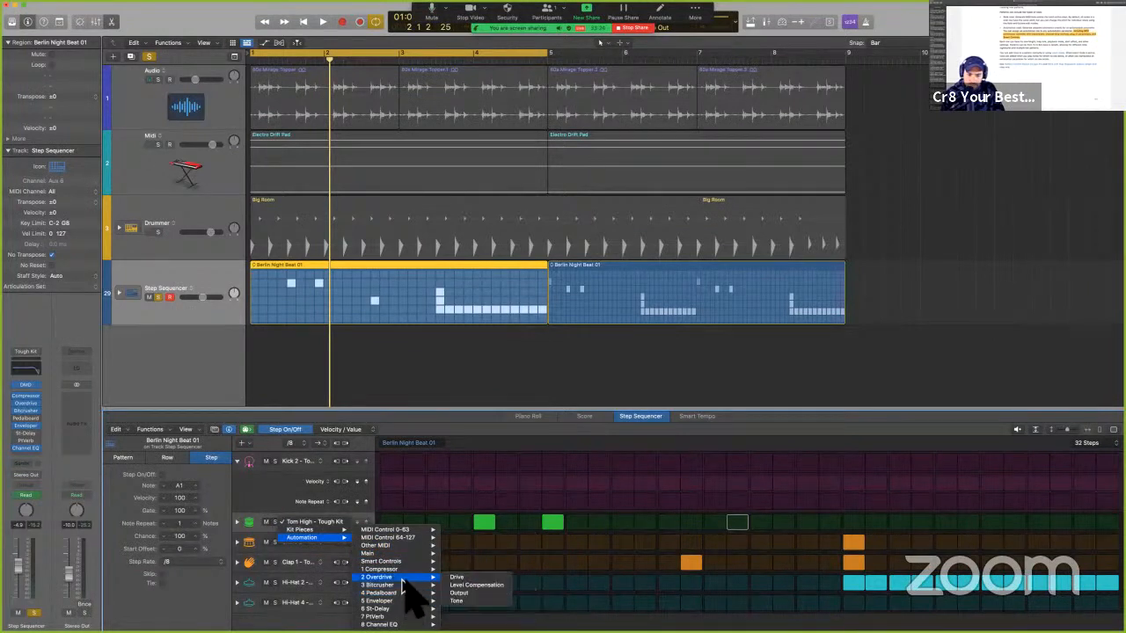
pyautogui.click(455, 577)
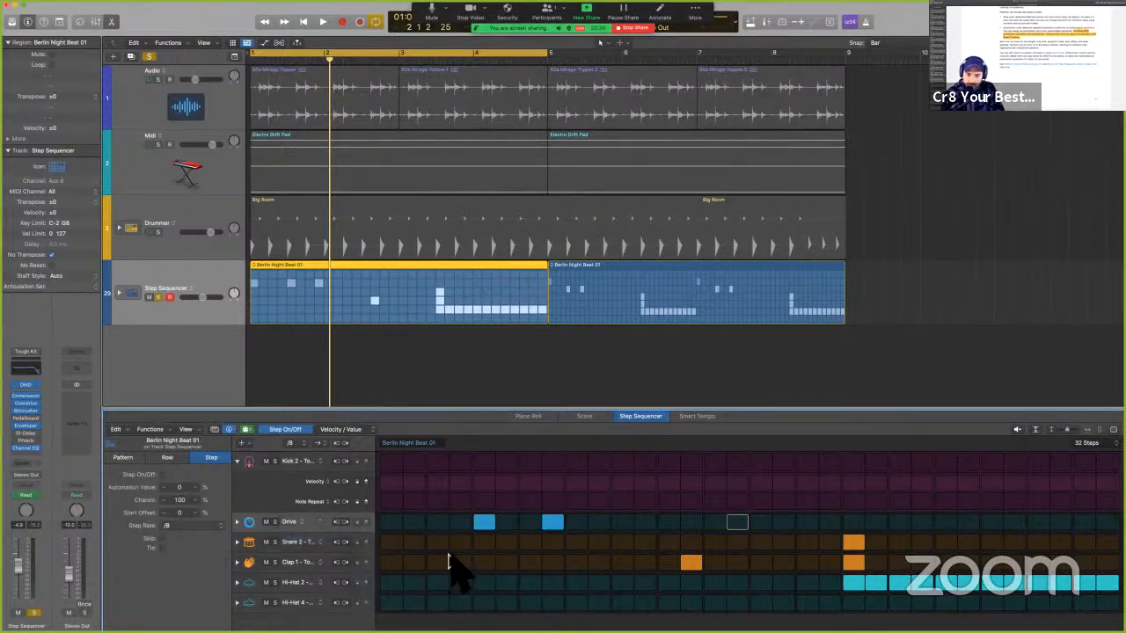
# Expand the Drive row and raise the automation values of its two active steps, the second to 100%.
pyautogui.click(238, 522)
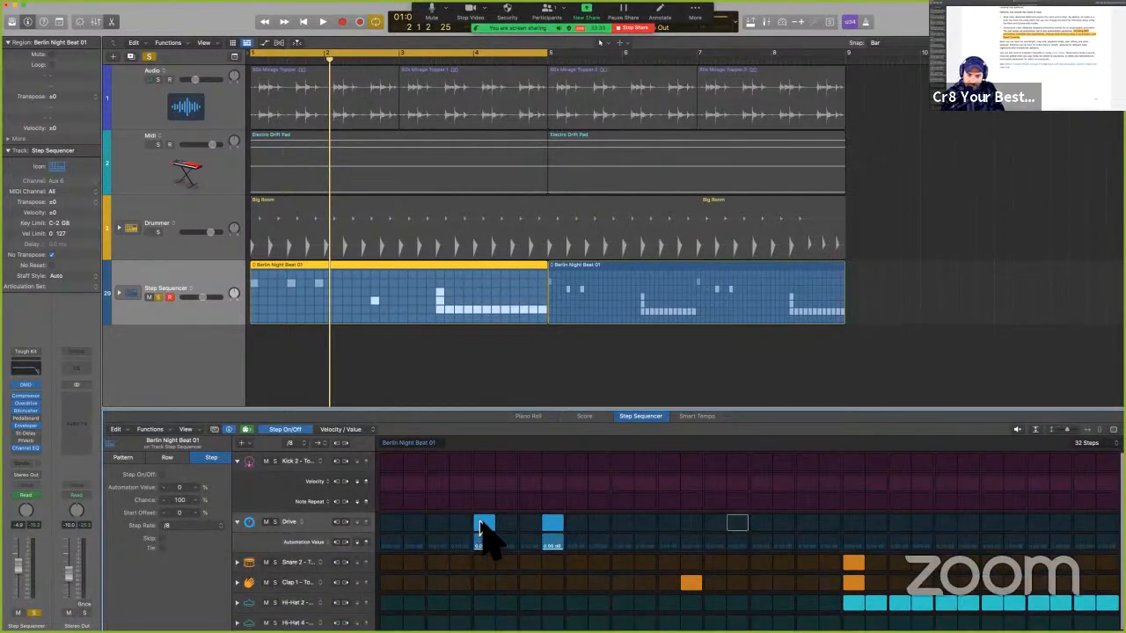
pyautogui.moveTo(485, 547); pyautogui.dragTo(479, 526)
pyautogui.moveTo(553, 555)
pyautogui.mouseDown()
pyautogui.moveTo(553, 537)
pyautogui.moveTo(552, 550)
pyautogui.moveTo(553, 539)
pyautogui.moveTo(488, 533)
pyautogui.moveTo(551, 533)
pyautogui.mouseUp()
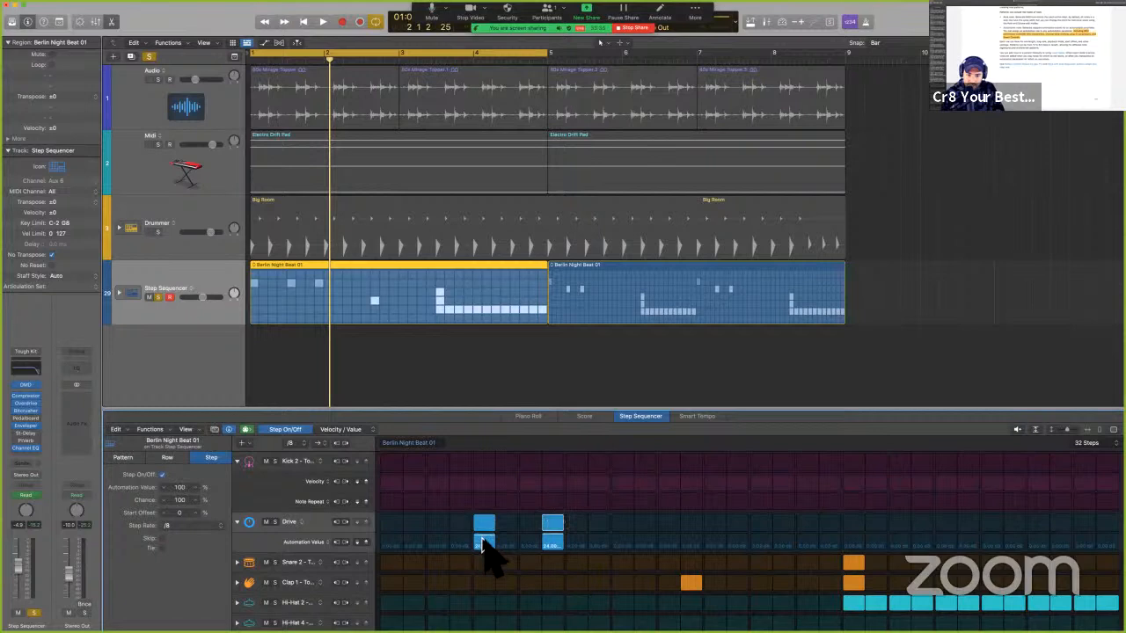
pyautogui.press('space')
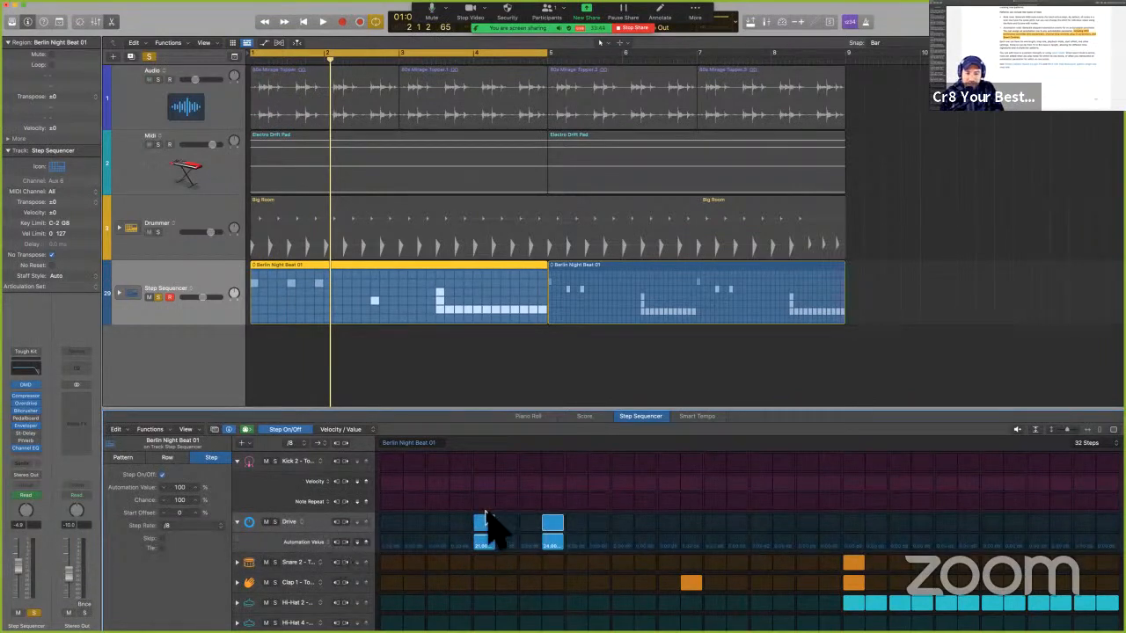
# Turn on Kick 2 steps 5 and 8 above the active Drive steps and play the pattern.
pyautogui.click(486, 461)
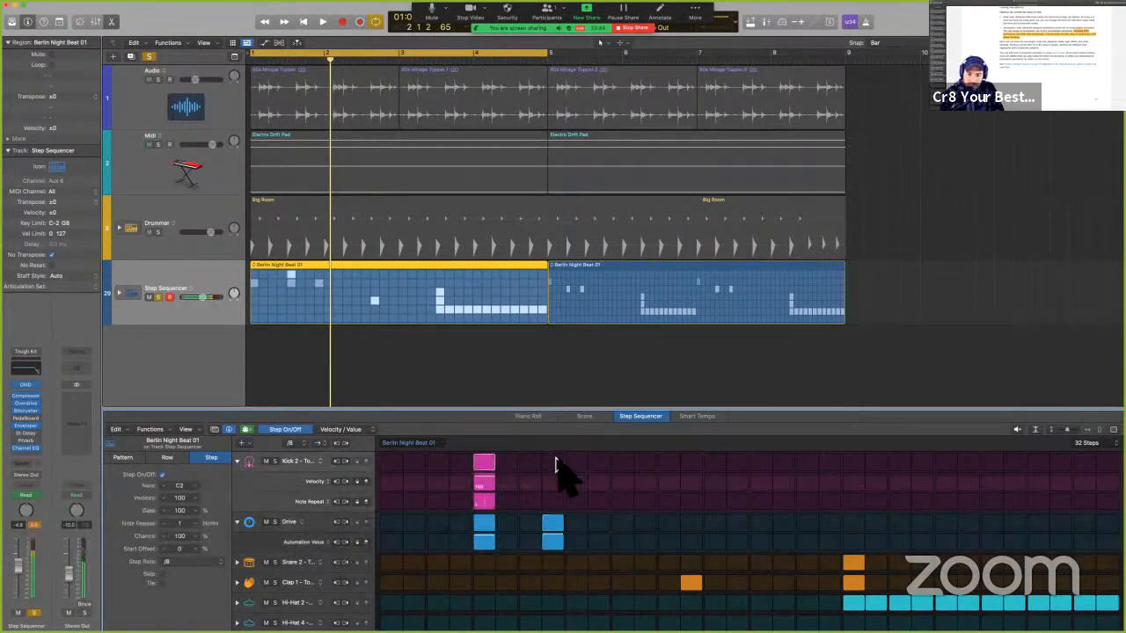
pyautogui.click(553, 462)
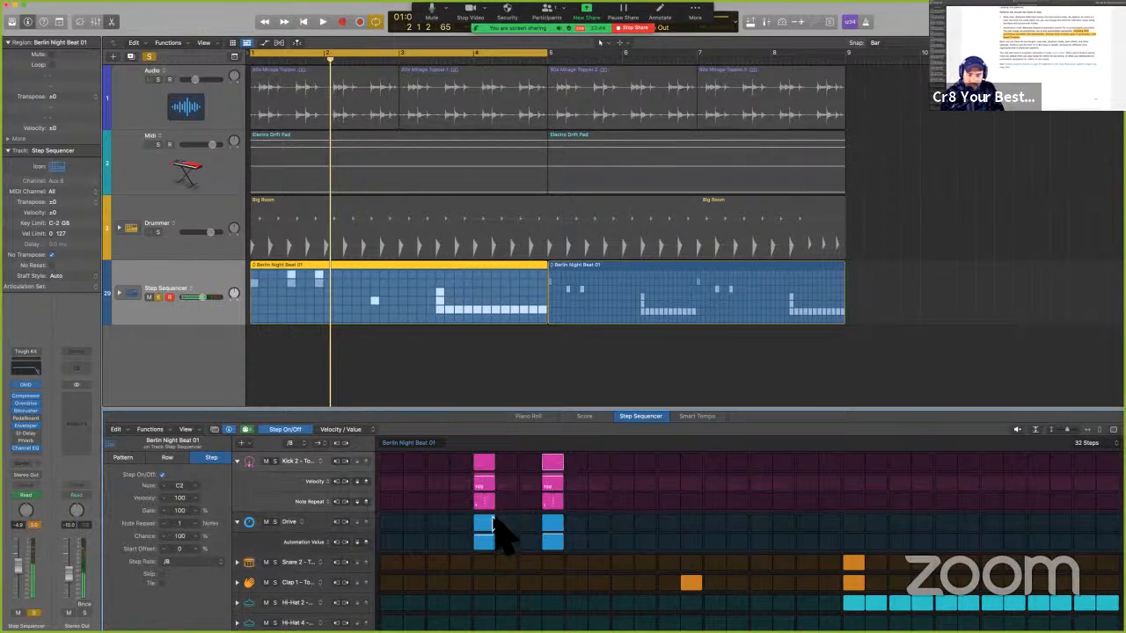
pyautogui.press('space')
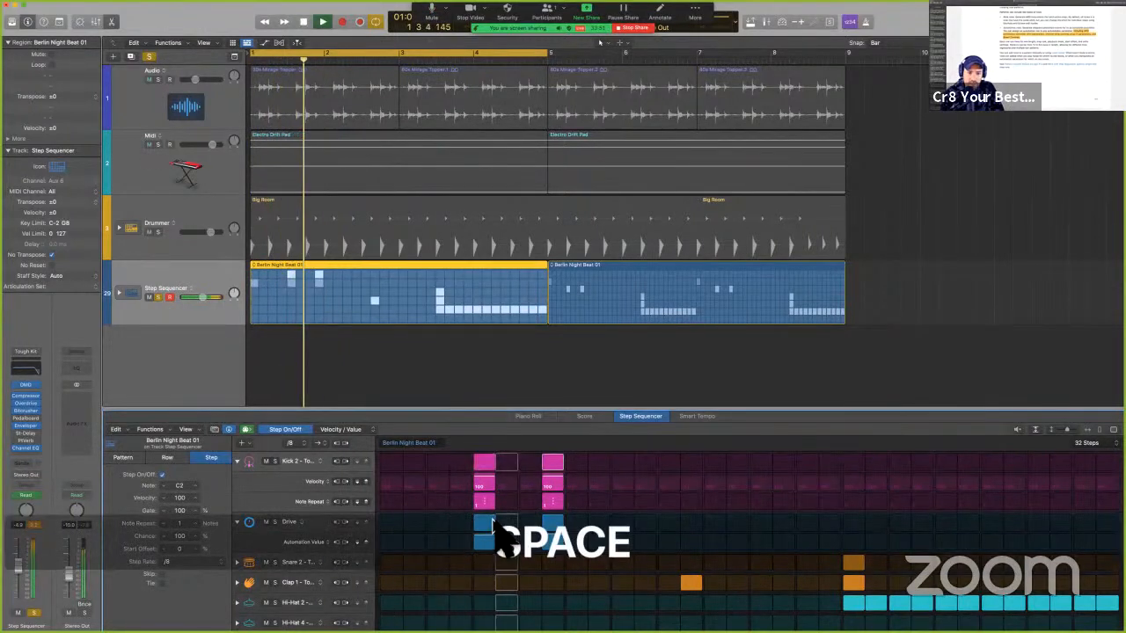
pyautogui.press('space')
# Turn off both active Drive steps and play the kicks without the overdrive automation.
pyautogui.click(486, 524)
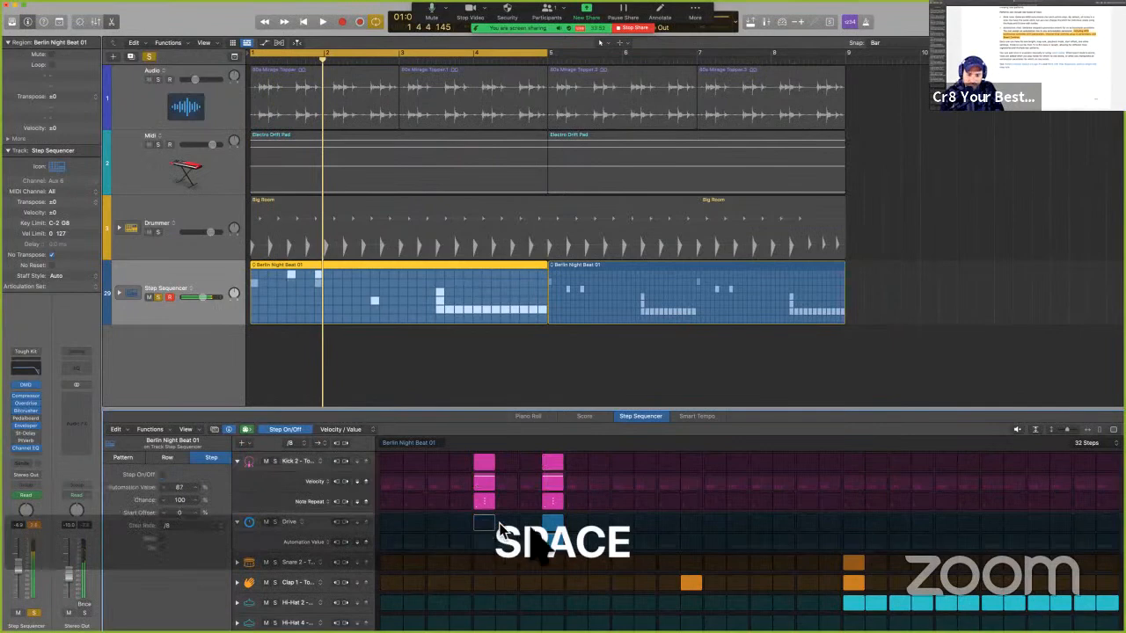
pyautogui.click(557, 525)
pyautogui.press('space')
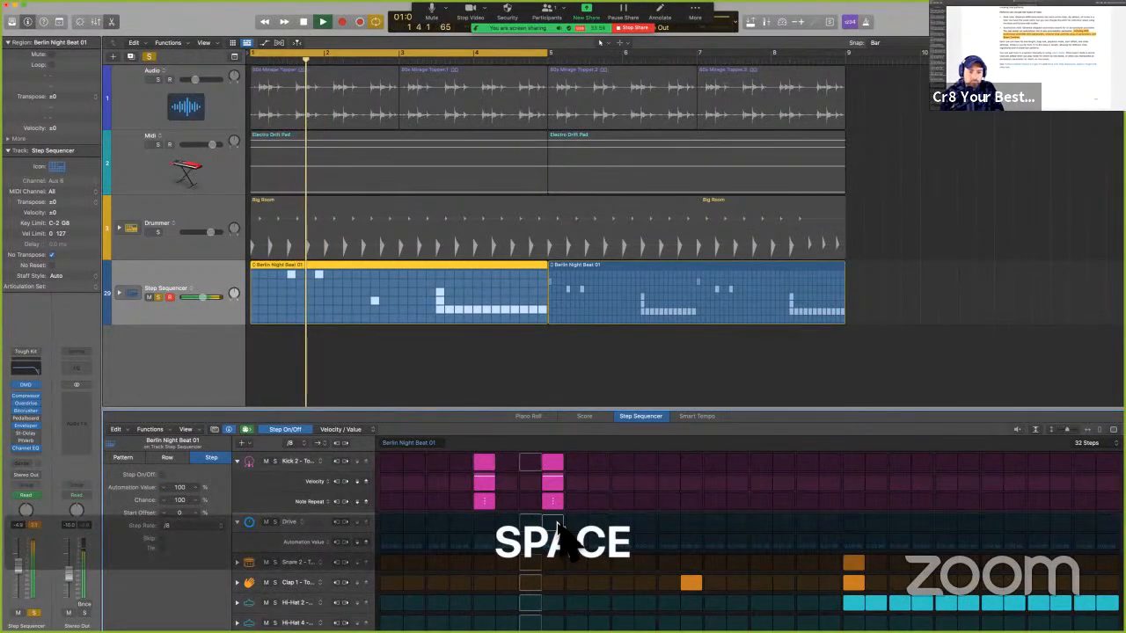
pyautogui.press('space')
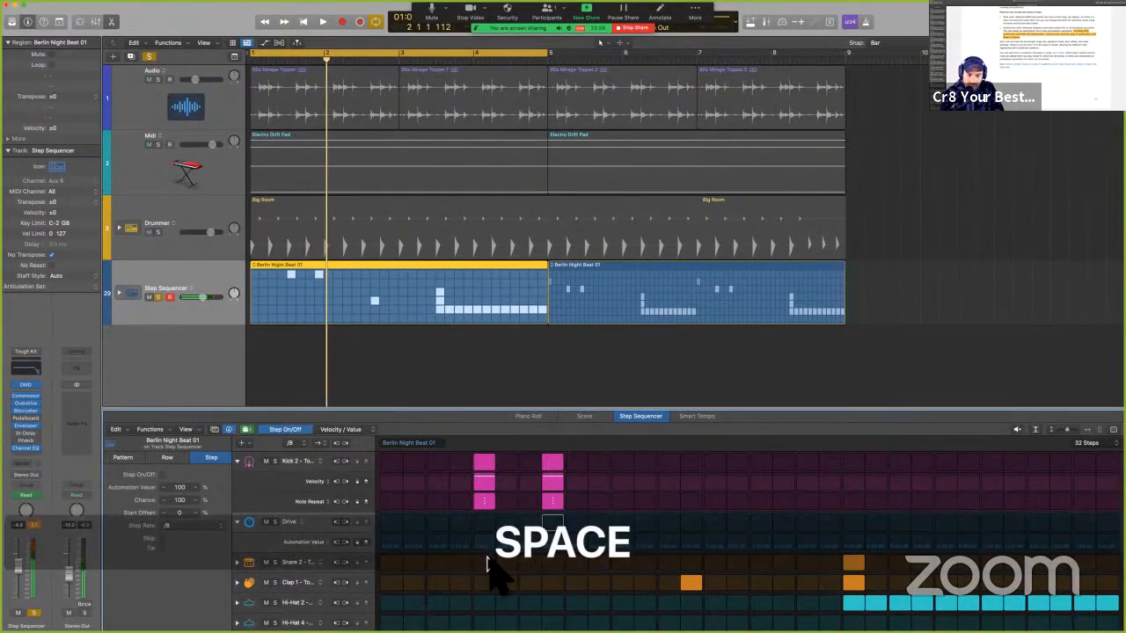
# Turn off Kick 2 steps 5 and 8 and turn on the same steps in the Snare 2 and Clap 1 rows.
pyautogui.click(485, 562)
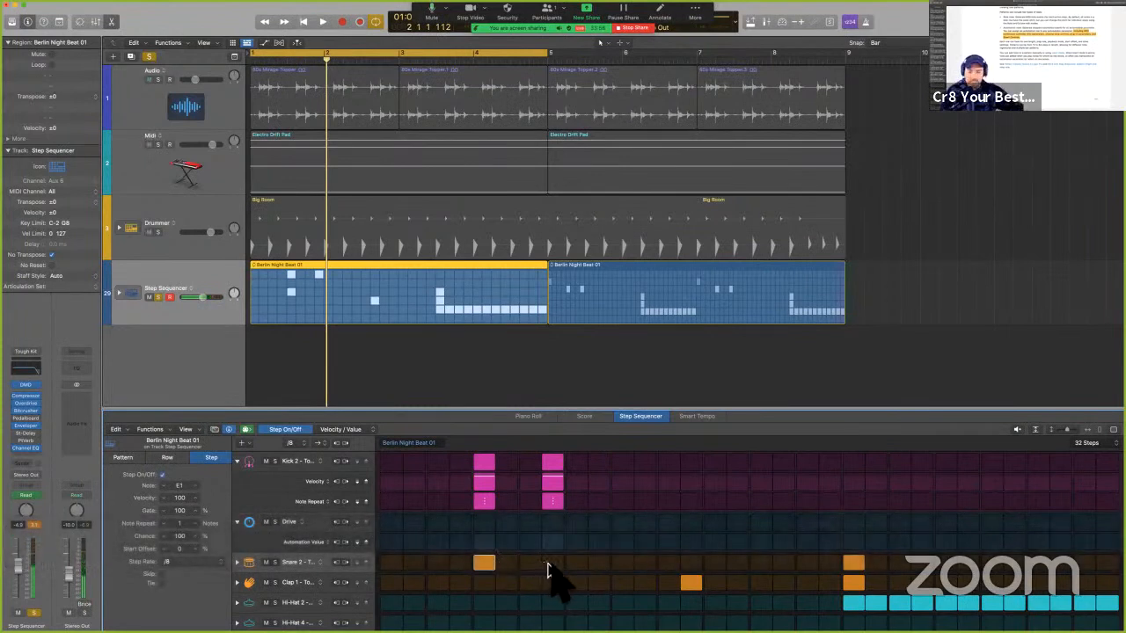
pyautogui.click(548, 563)
pyautogui.click(485, 464)
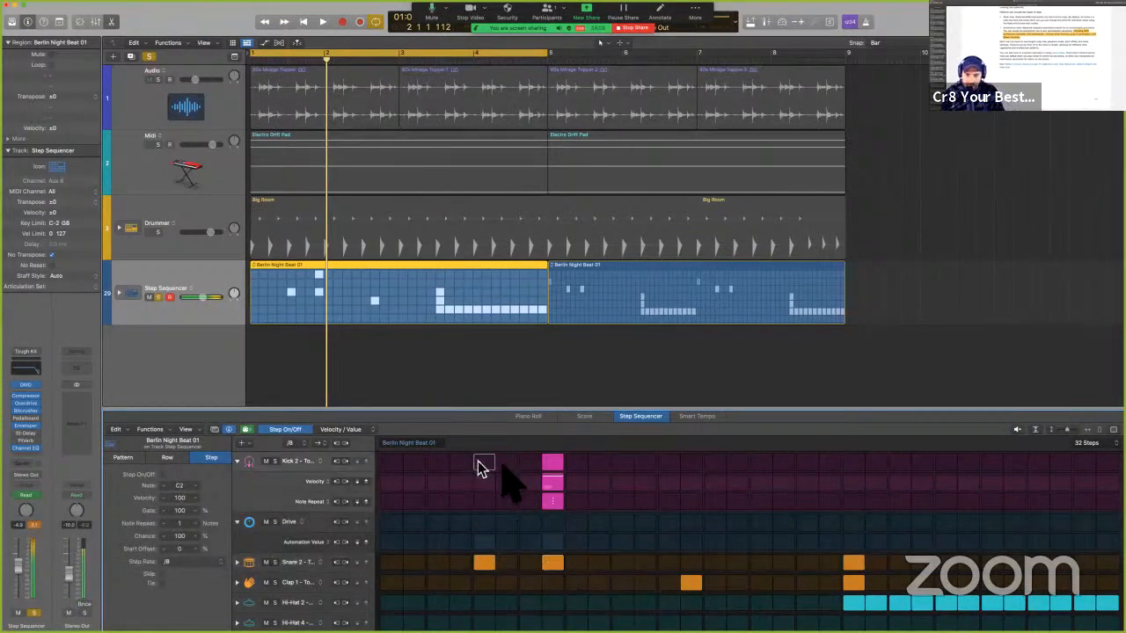
pyautogui.click(551, 465)
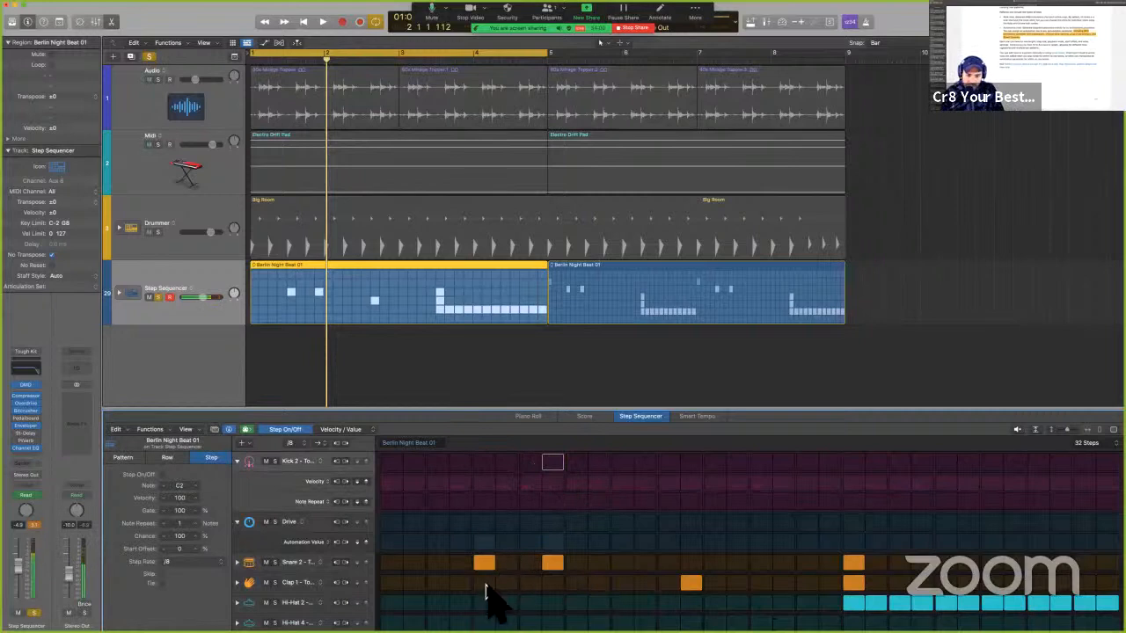
pyautogui.click(484, 582)
pyautogui.click(551, 583)
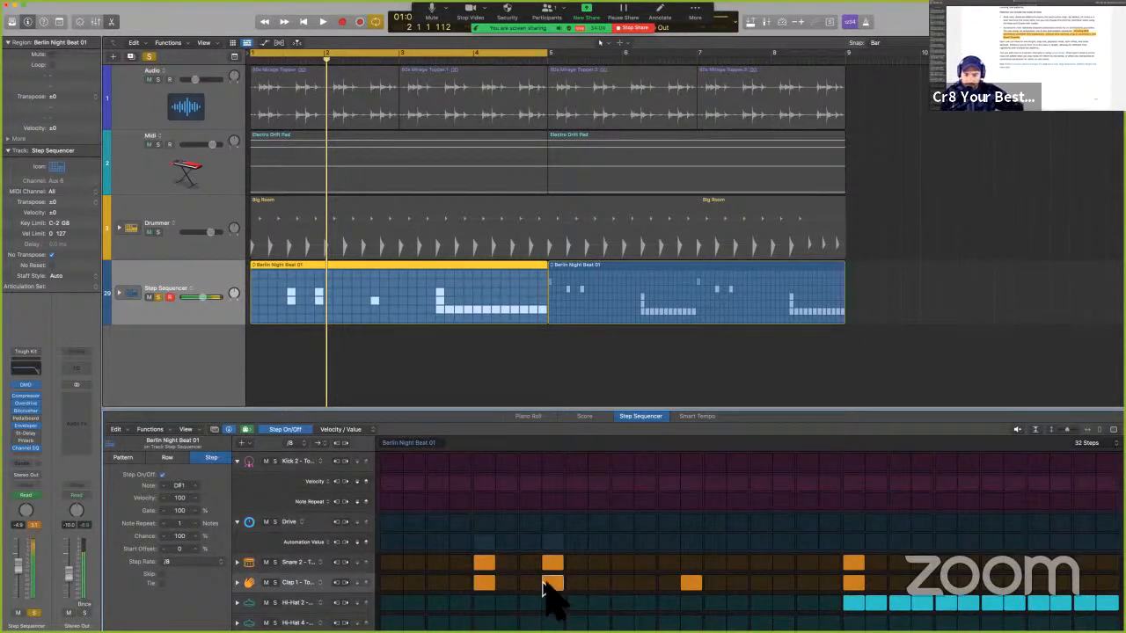
# Turn on Drive automation steps 5 and 8 above the snares and claps and play the pattern.
pyautogui.click(484, 524)
pyautogui.click(551, 524)
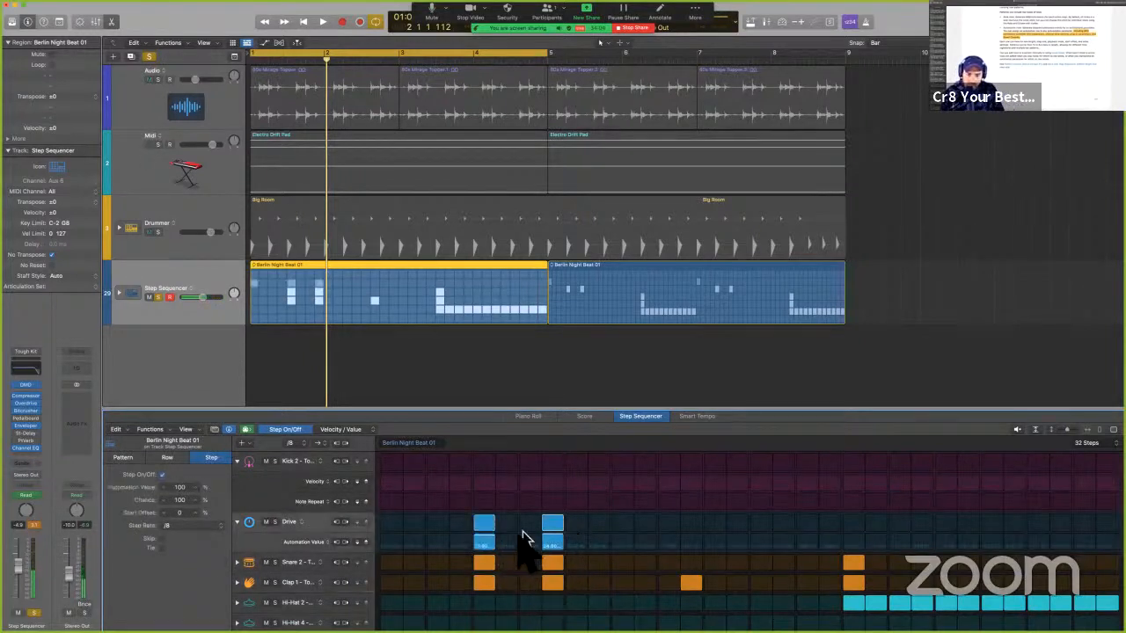
pyautogui.press('space')
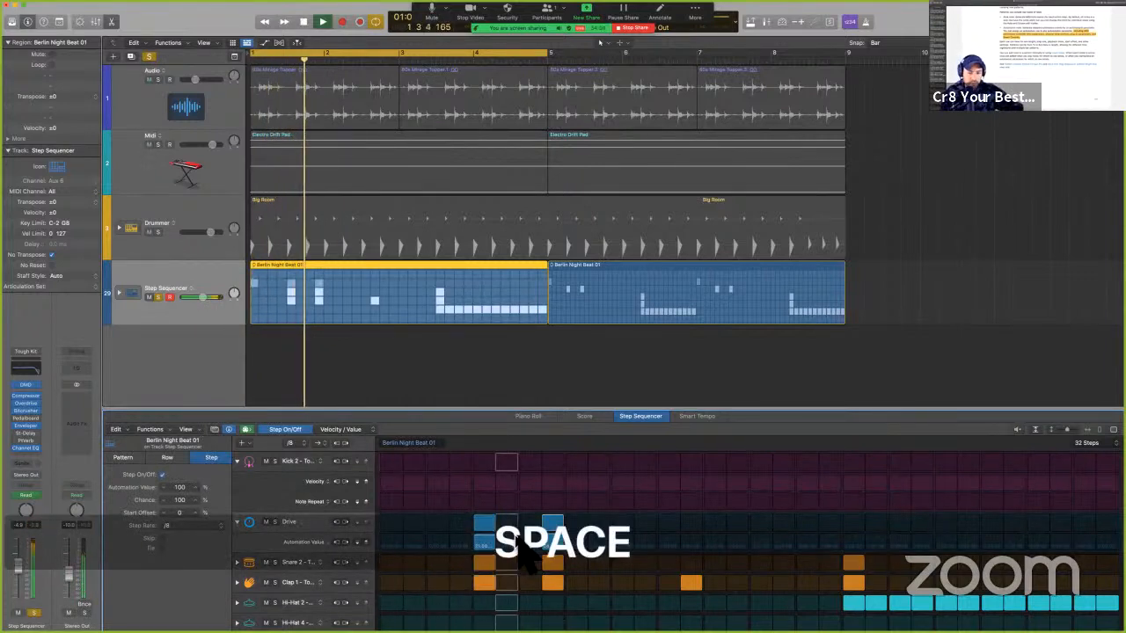
# Compare playback of the snares and claps with both Drive steps switched off and switched on again.
pyautogui.click(484, 524)
pyautogui.press('space')
pyautogui.click(551, 524)
pyautogui.press('space')
pyautogui.click(484, 524)
pyautogui.click(551, 524)
pyautogui.press('space')
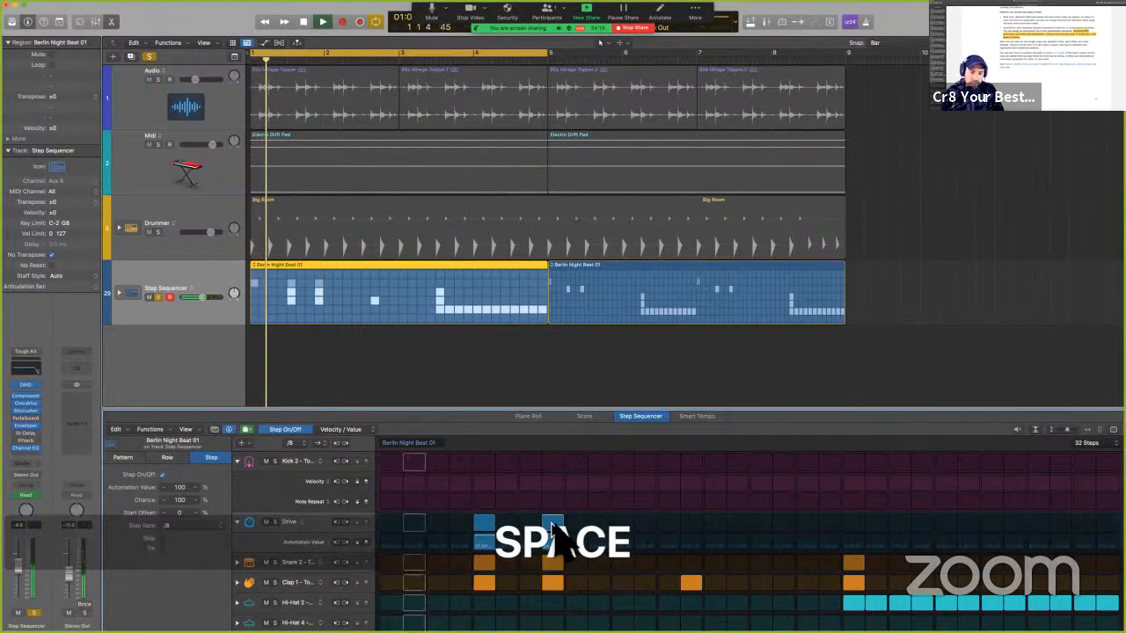
pyautogui.press('space')
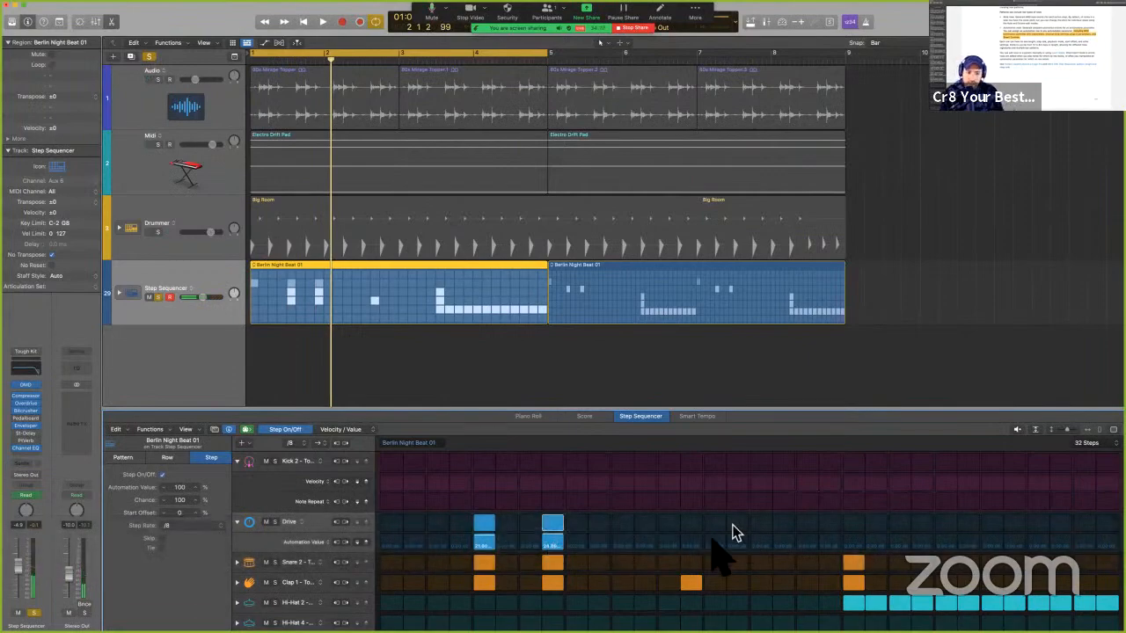
# Switch to the Logic Pro User Guide and read the Edit modes section, marking the text on attributes and row types.
pyautogui.hotkey('ctrl', 'Left')
pyautogui.scroll(-5, 744, 467)
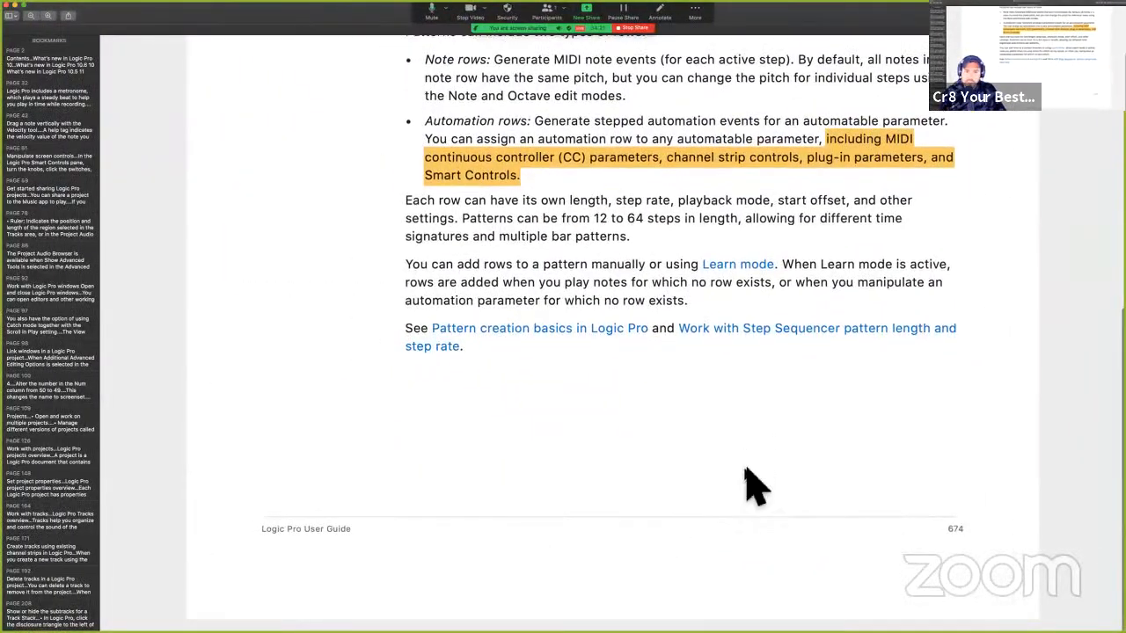
pyautogui.scroll(5, 729, 477)
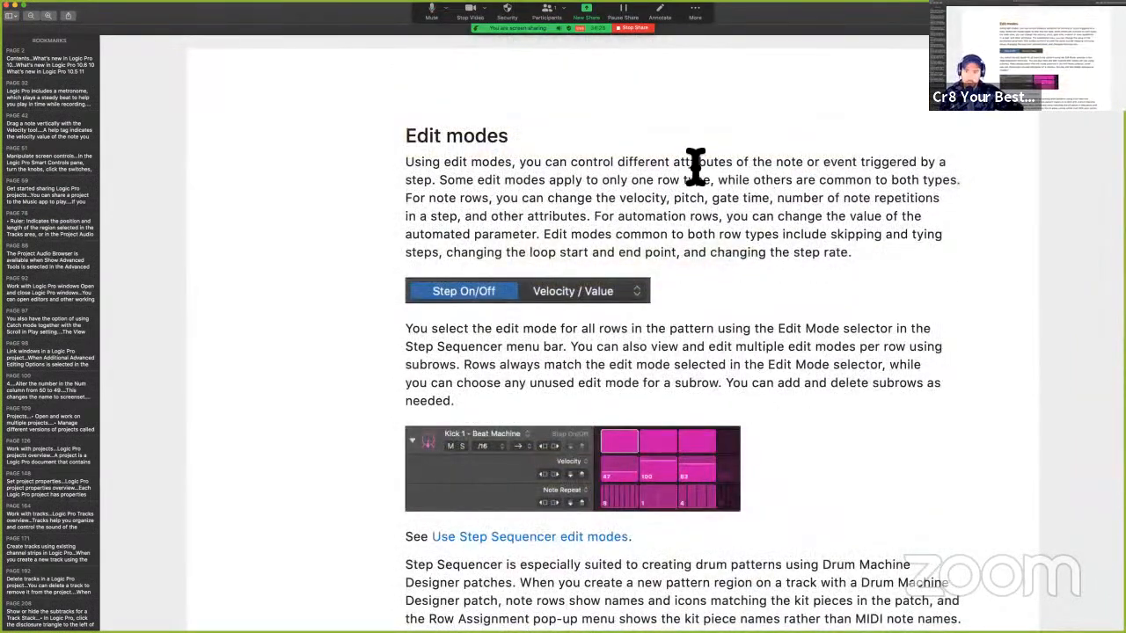
pyautogui.moveTo(685, 165); pyautogui.dragTo(731, 169)
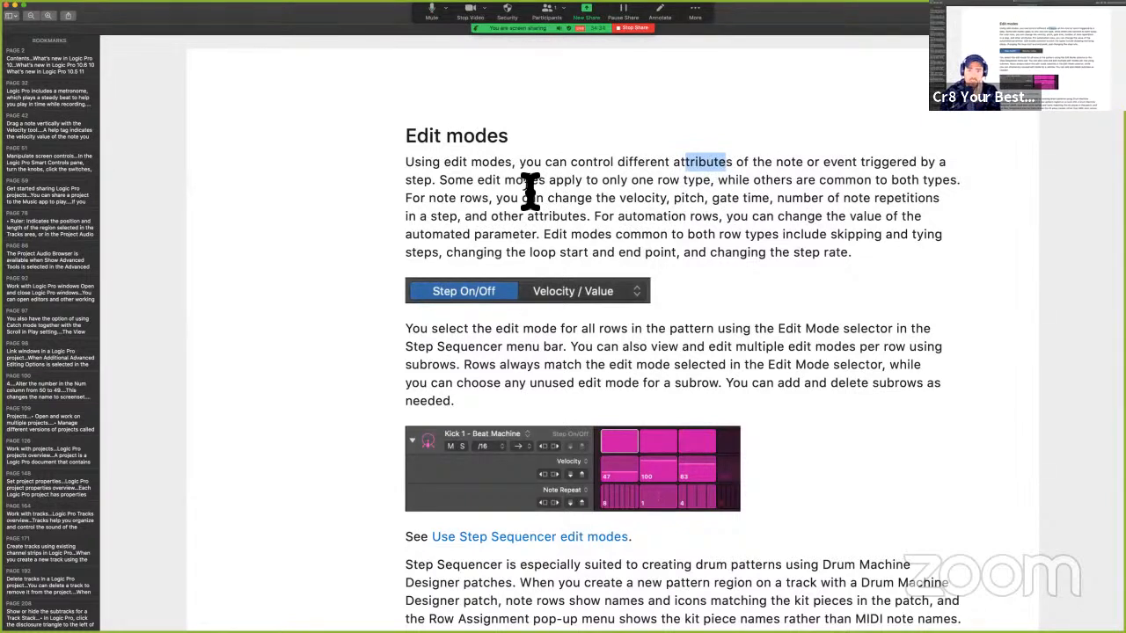
pyautogui.moveTo(483, 180); pyautogui.dragTo(716, 185)
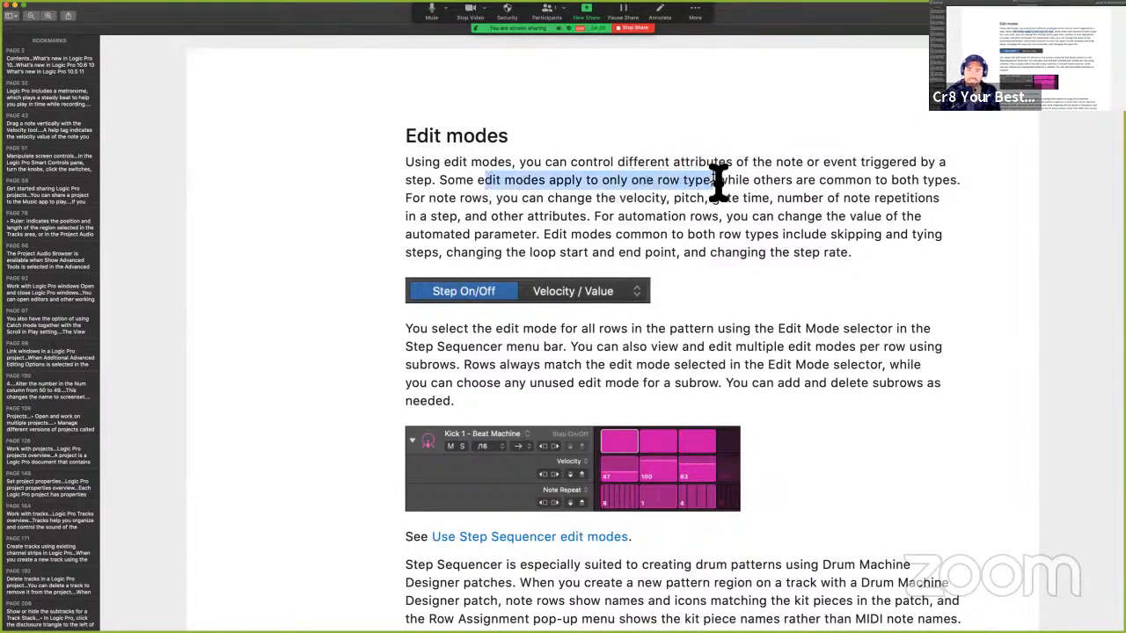
# Highlight the sentence on note-row attributes and the passage on skipping and tying steps, loop start and end, and step rate.
pyautogui.click(524, 210)
pyautogui.moveTo(402, 202); pyautogui.dragTo(593, 218)
pyautogui.click(978, 16)
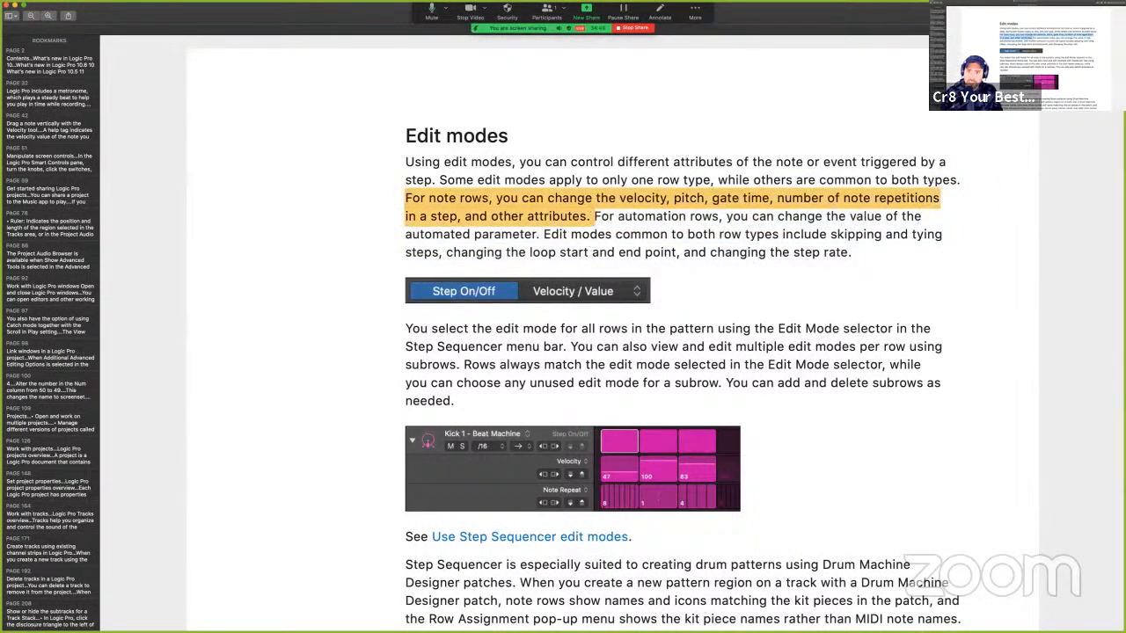
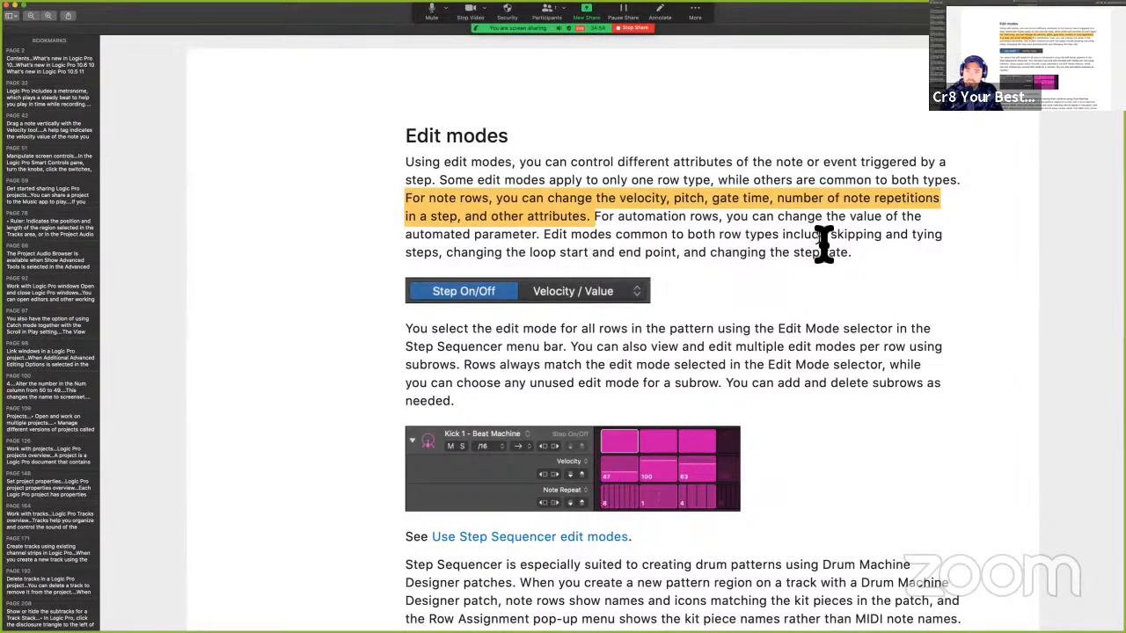
pyautogui.moveTo(830, 235); pyautogui.dragTo(854, 253)
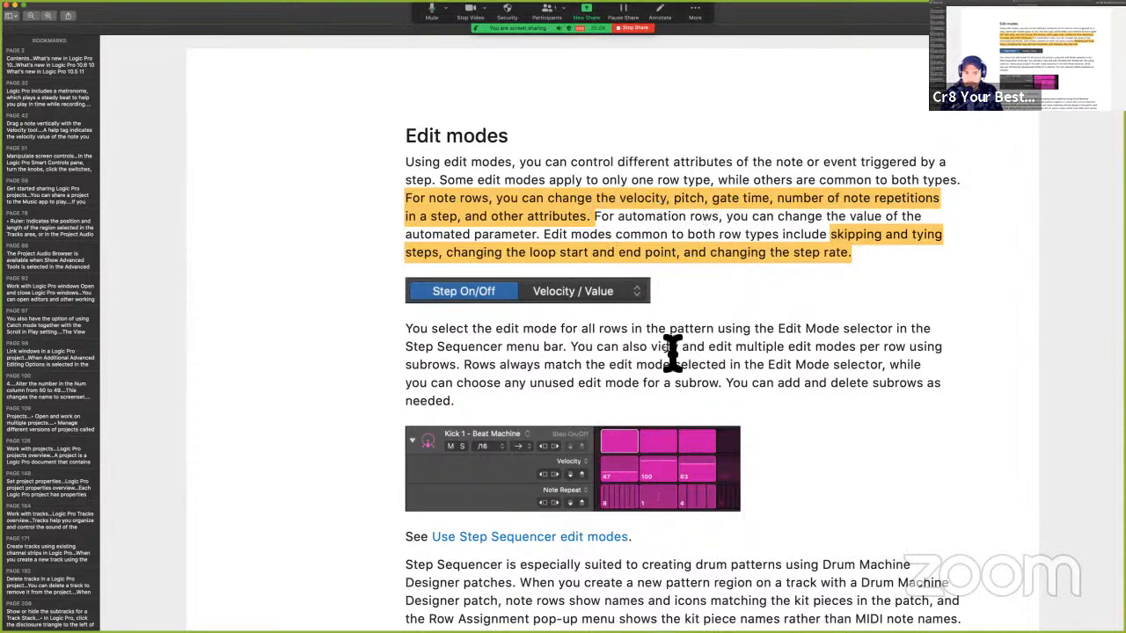
# Switch to Logic Pro, expand the Hi-Hat 2 row and set the Step Sequencer's edit mode to Note.
pyautogui.hotkey('ctrl', 'Right')
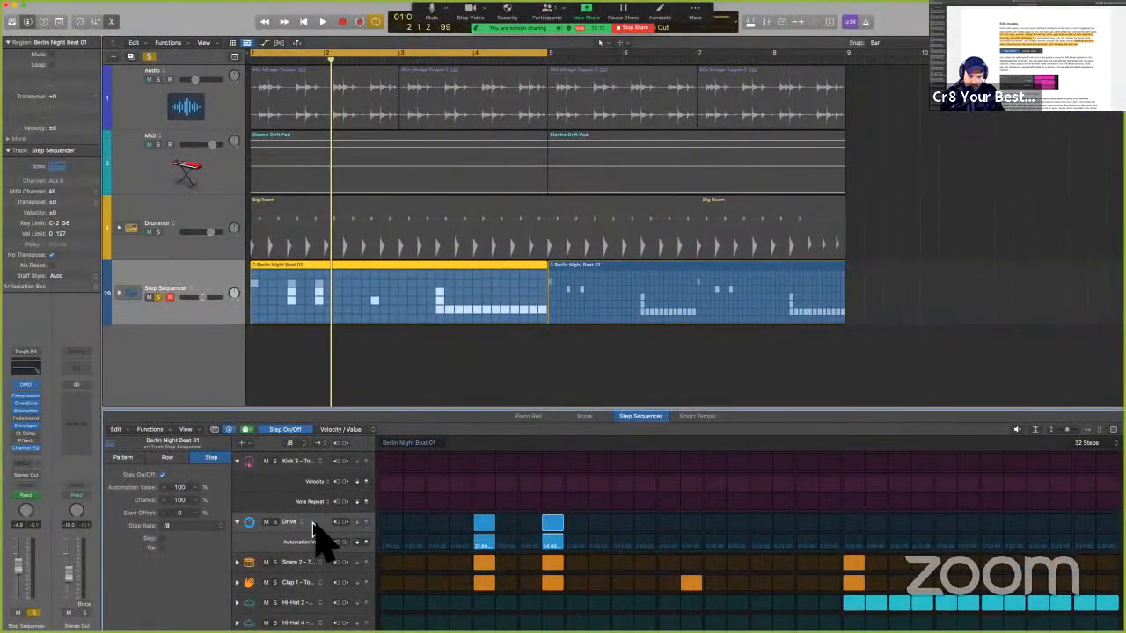
pyautogui.click(303, 605)
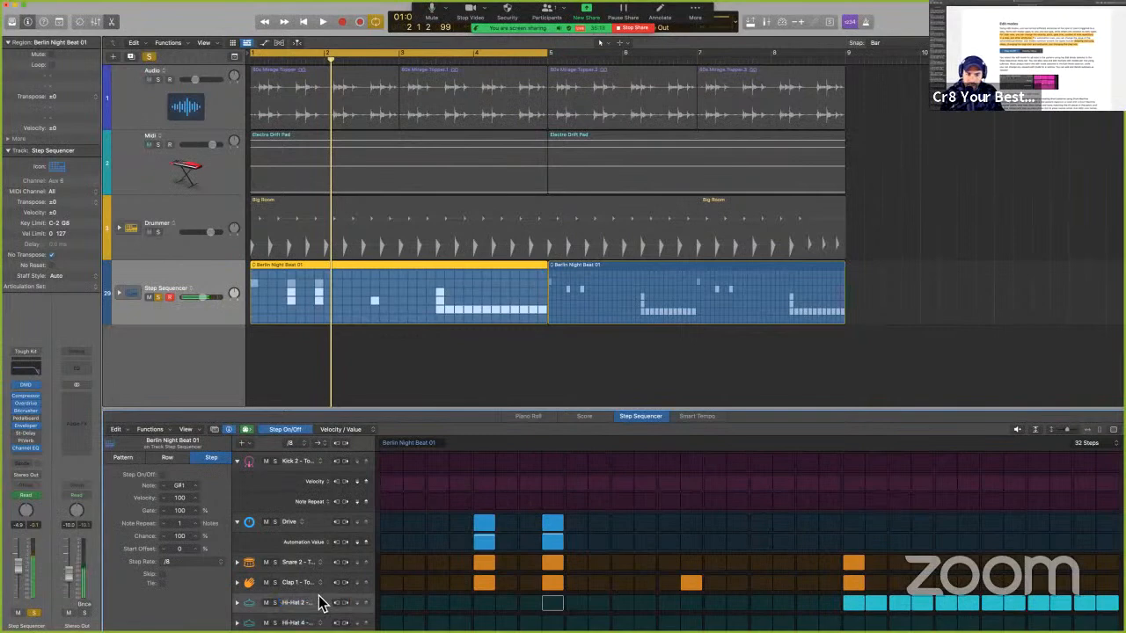
pyautogui.scroll(-1, 321, 620)
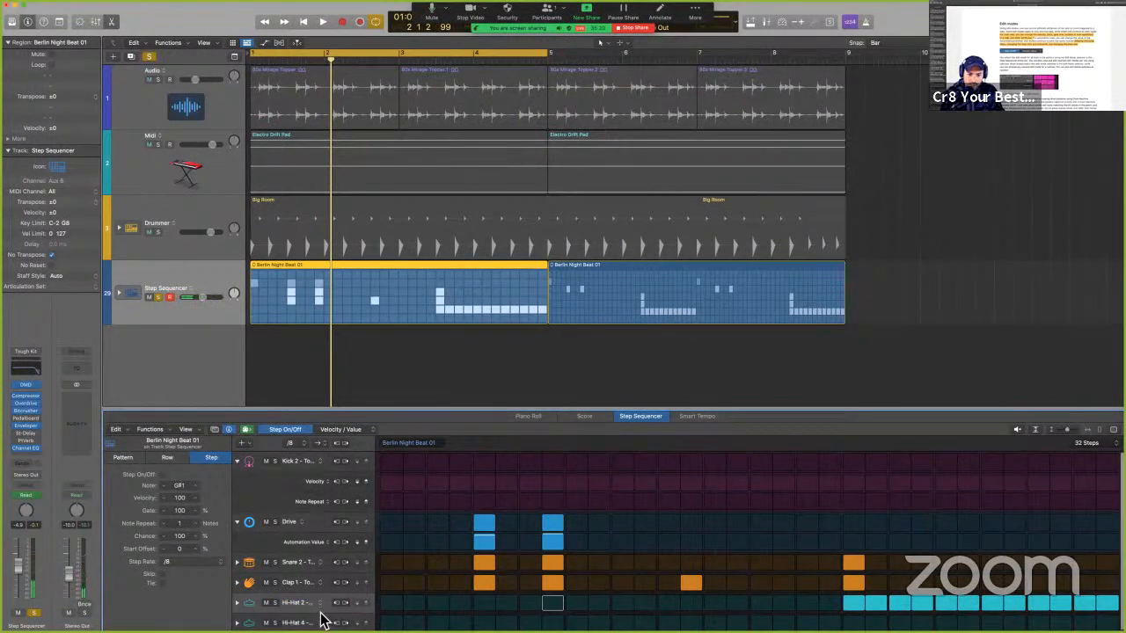
pyautogui.click(236, 602)
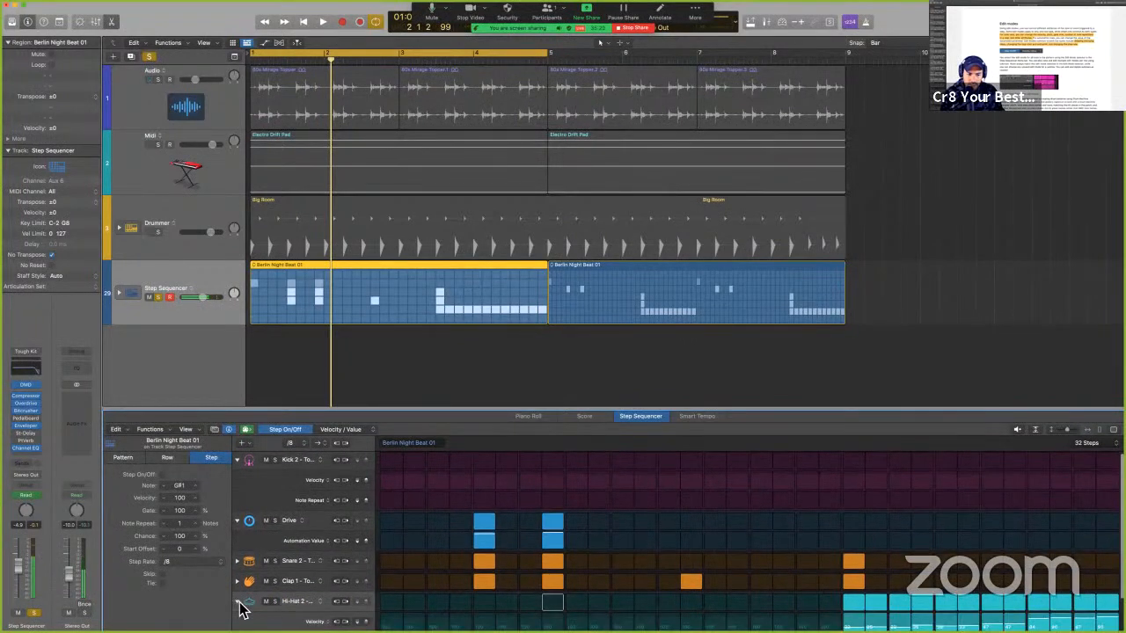
pyautogui.scroll(-4, 238, 603)
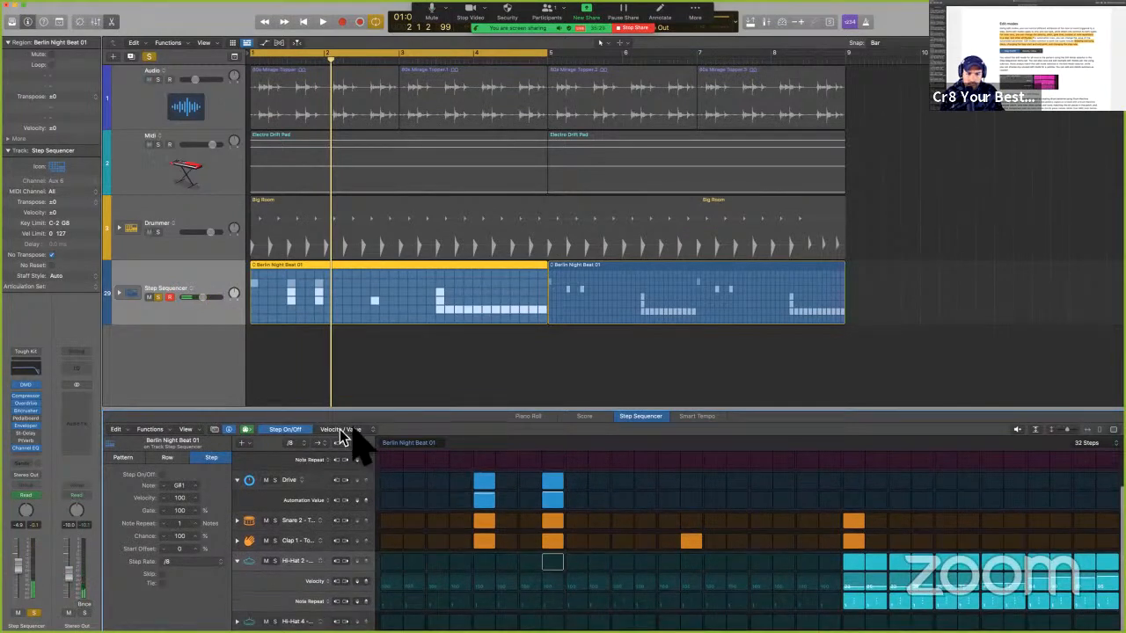
pyautogui.click(369, 431)
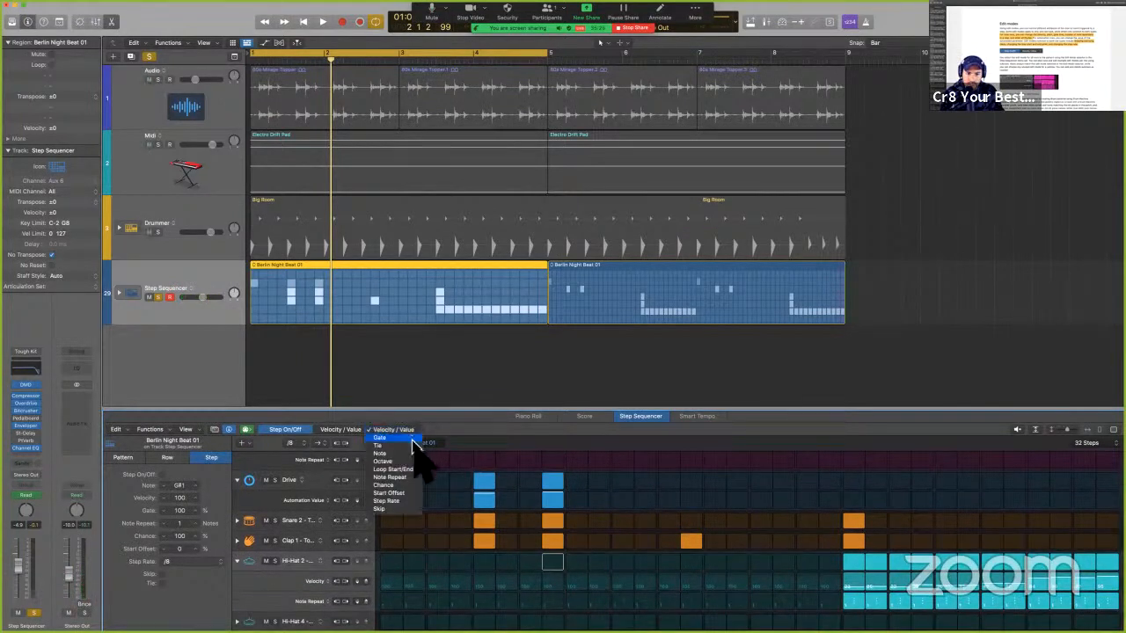
pyautogui.click(409, 454)
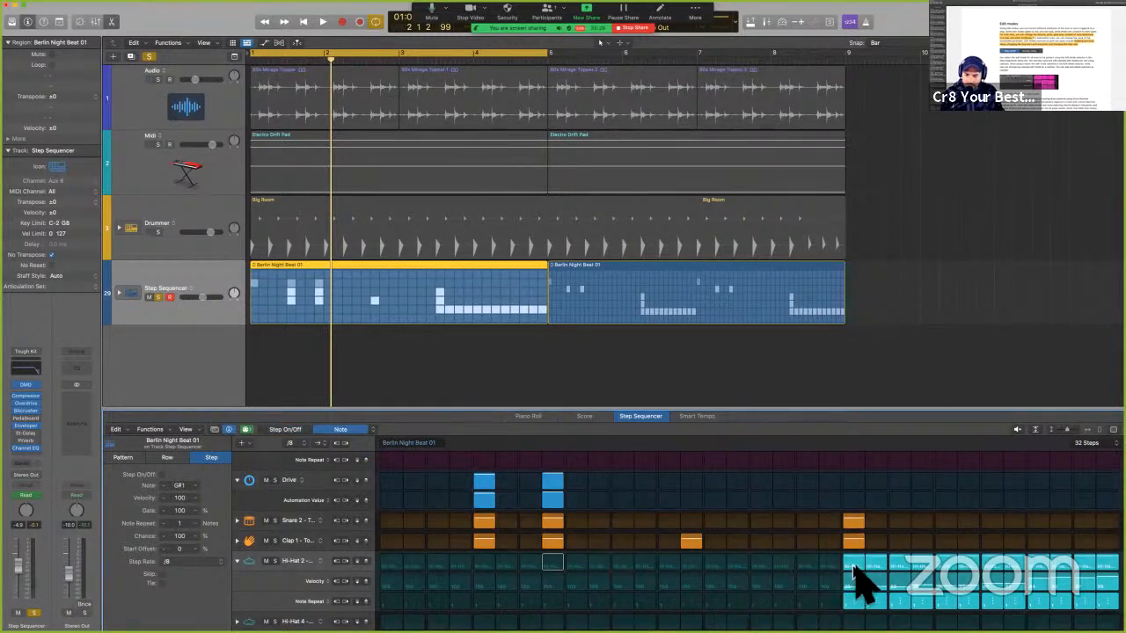
# Collapse the Hi-Hat 2 row and change the pitch of its first active step to F1.
pyautogui.click(236, 561)
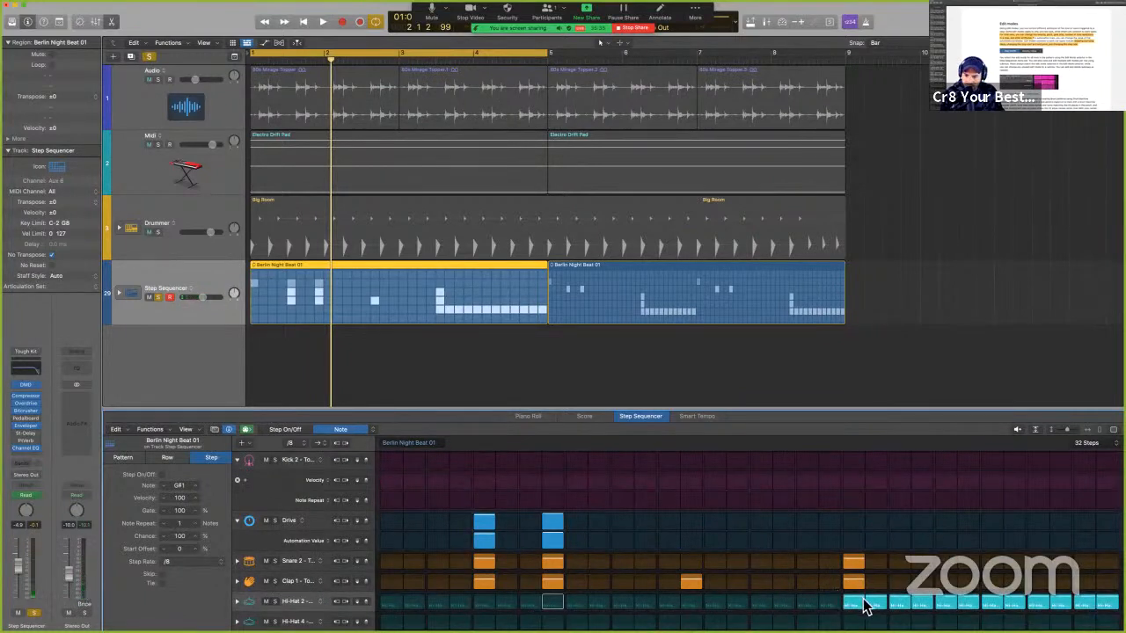
pyautogui.moveTo(860, 599); pyautogui.dragTo(860, 600)
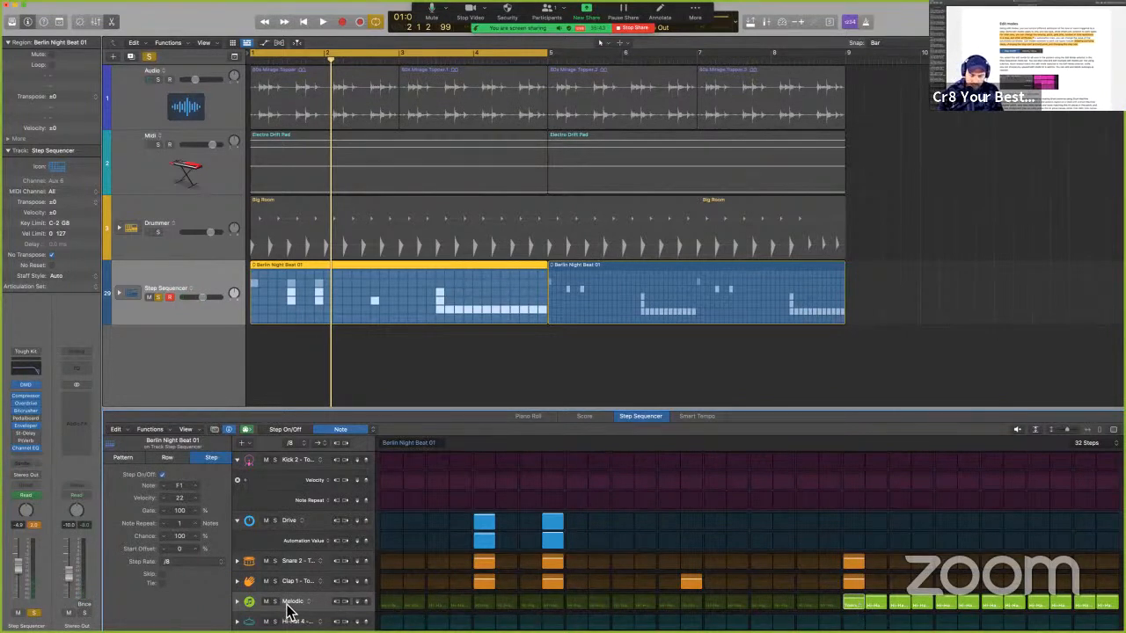
pyautogui.press('ctrl+alt+super')
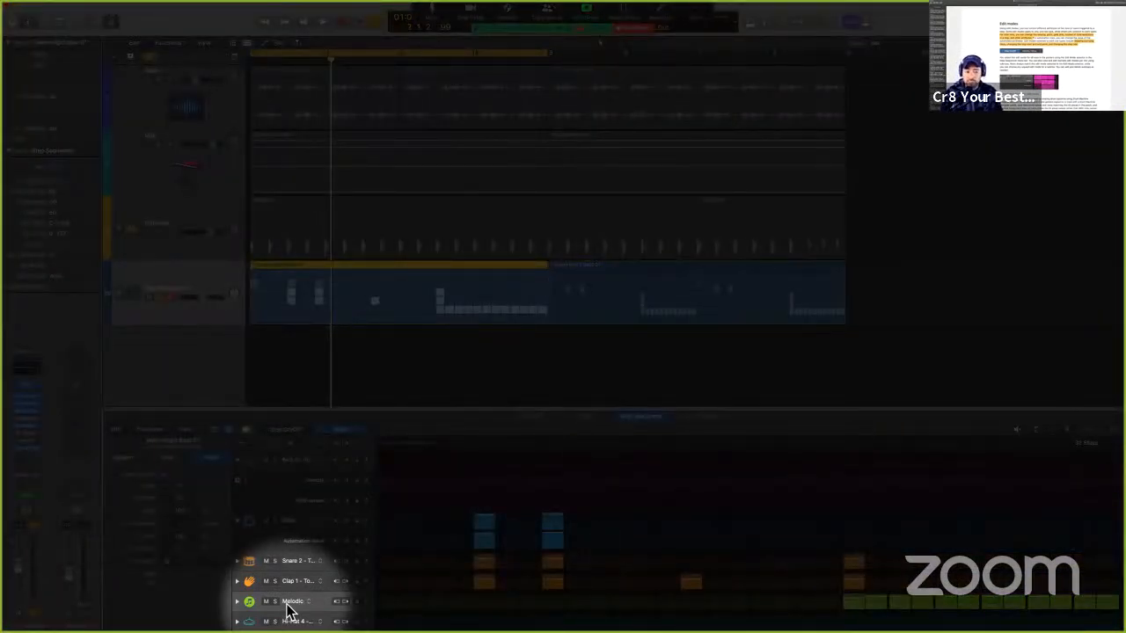
pyautogui.press('ctrl+alt+super')
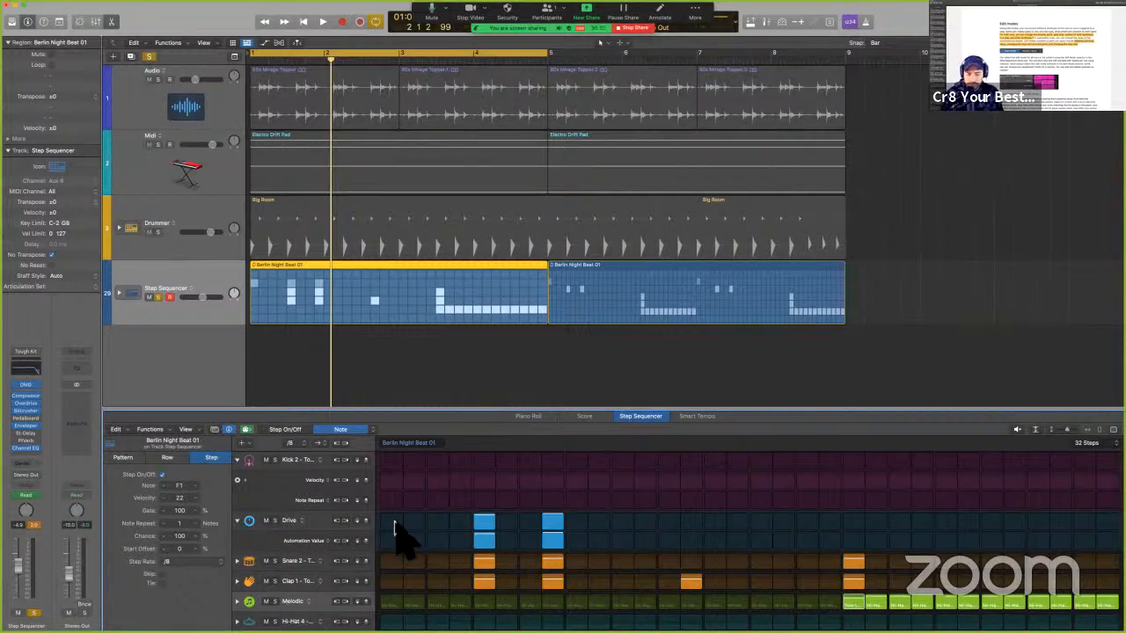
# Return to the user guide, read about the Edit Mode selector and select the passage on matching rows and adding or deleting subrows.
pyautogui.hotkey('ctrl', 'Left')
pyautogui.scroll(-2, 410, 526)
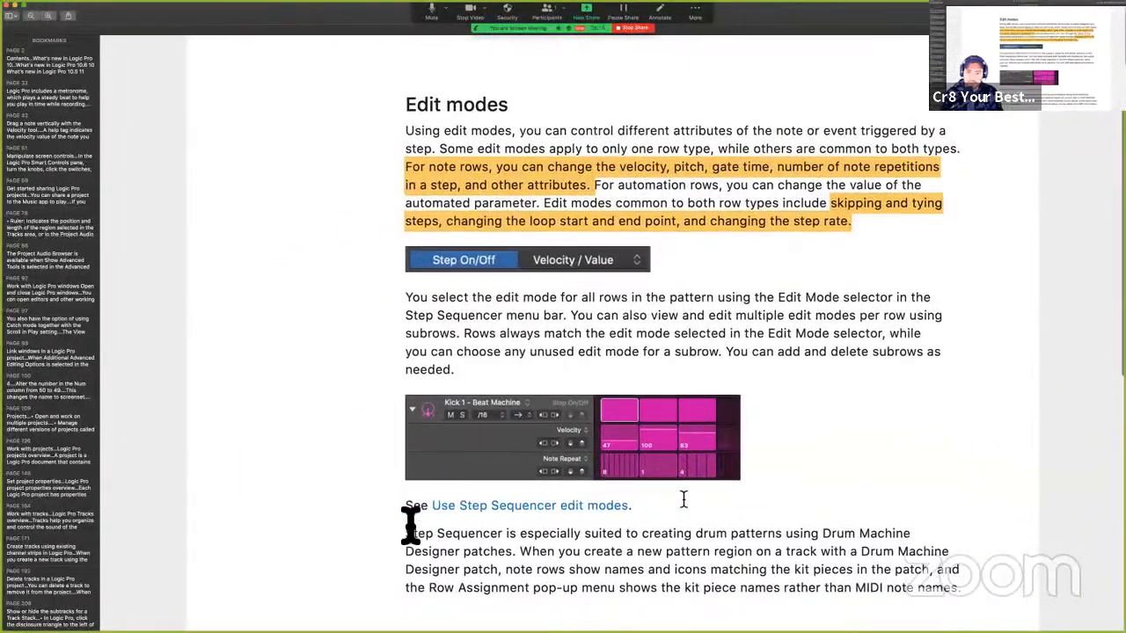
pyautogui.scroll(-2, 410, 526)
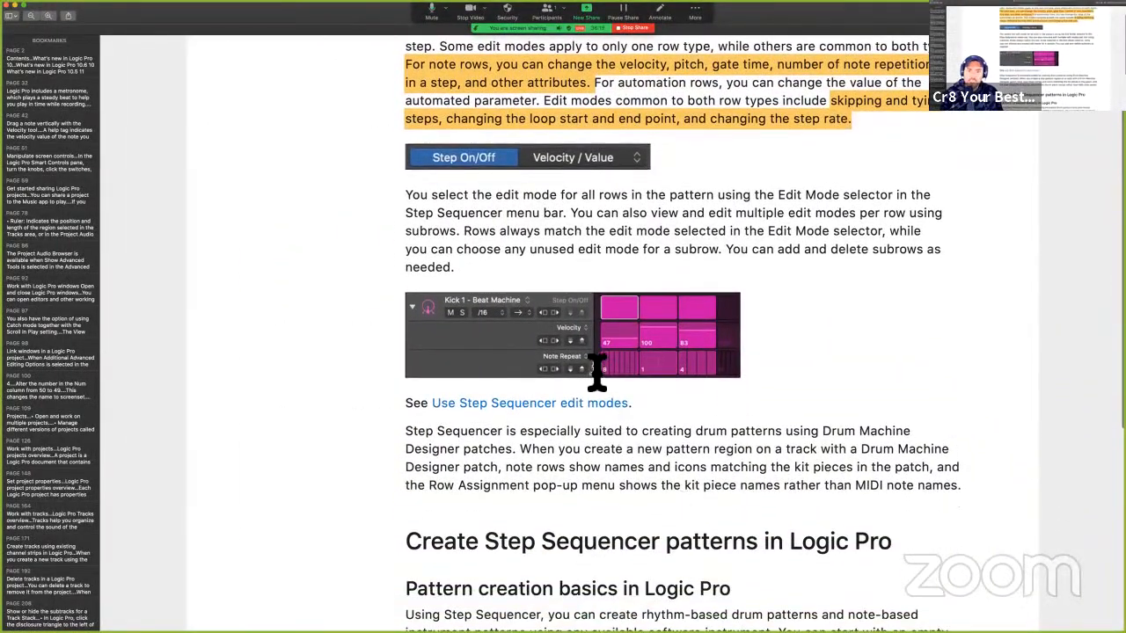
pyautogui.scroll(-2, 513, 211)
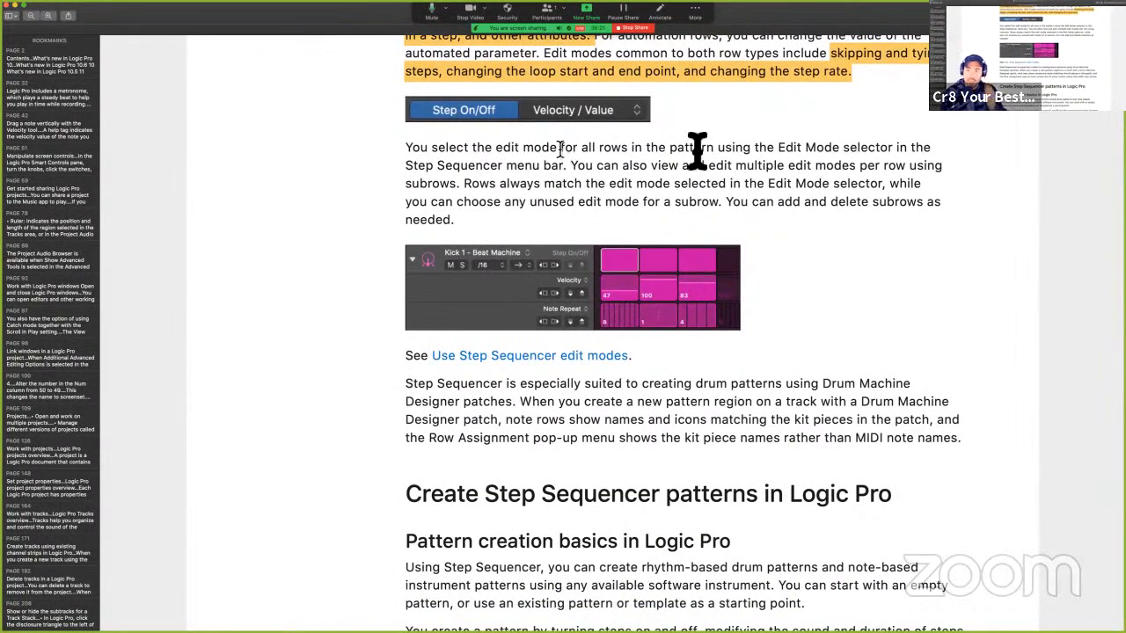
pyautogui.scroll(-1, 884, 167)
pyautogui.scroll(-4, 884, 167)
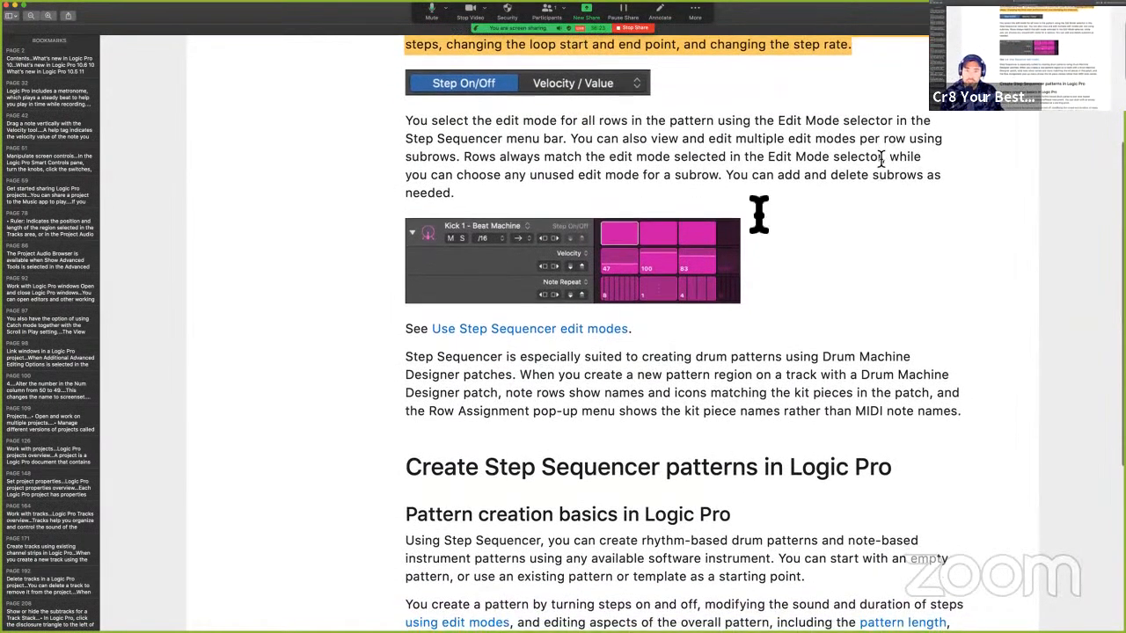
pyautogui.scroll(-1, 719, 260)
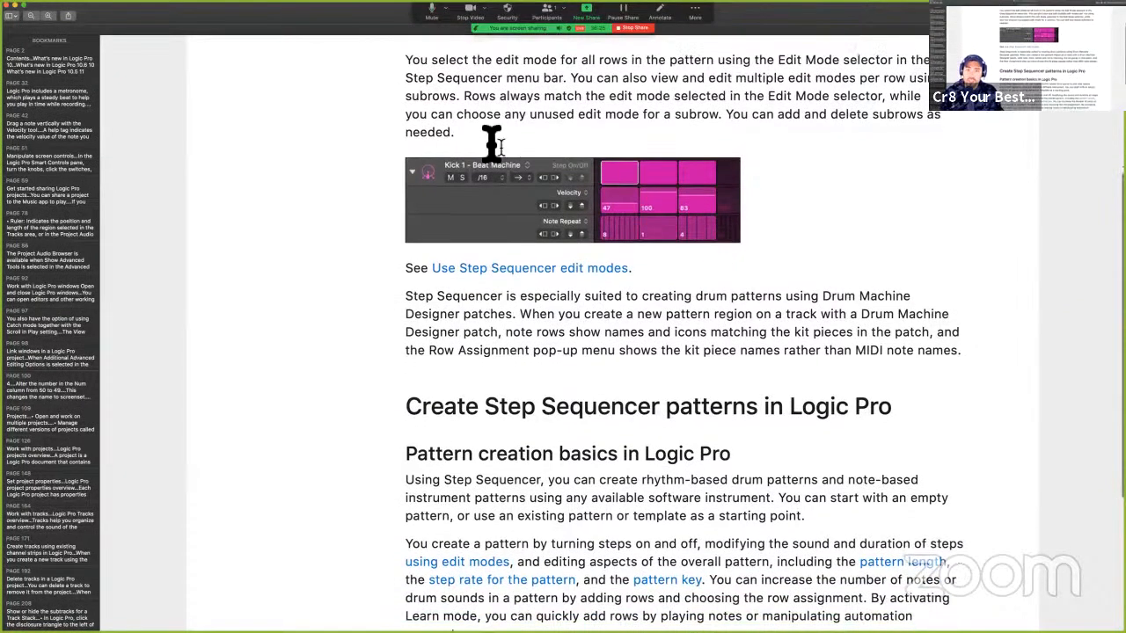
pyautogui.moveTo(464, 97); pyautogui.dragTo(941, 123)
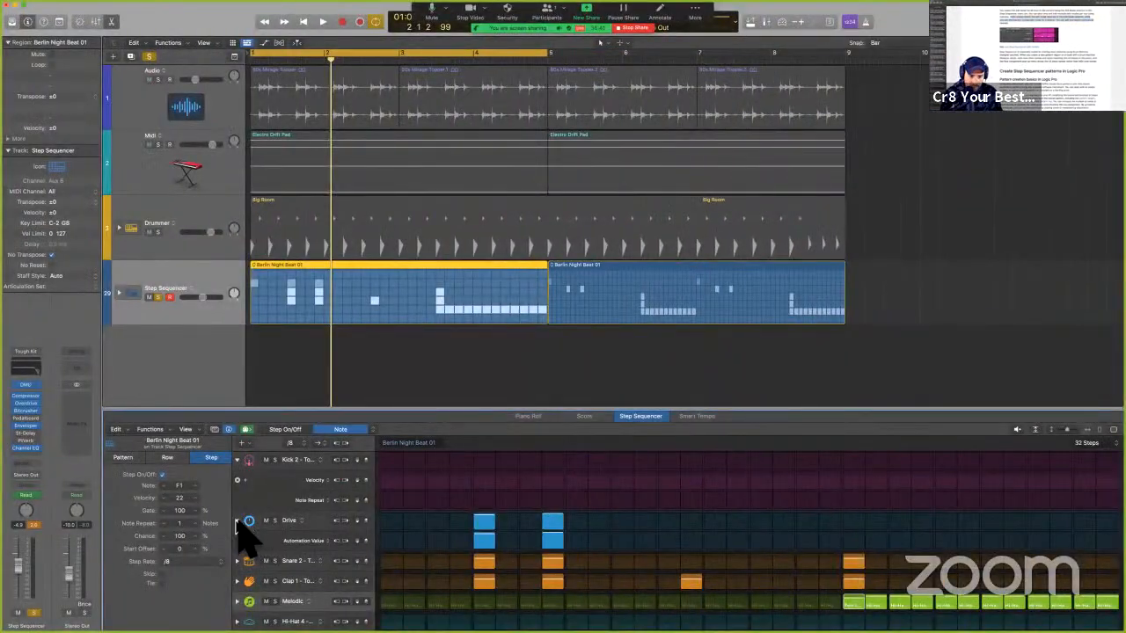
# Add Gate and Tie subrows beneath the Note Repeat subrow of the Kick 2 row.
pyautogui.click(237, 523)
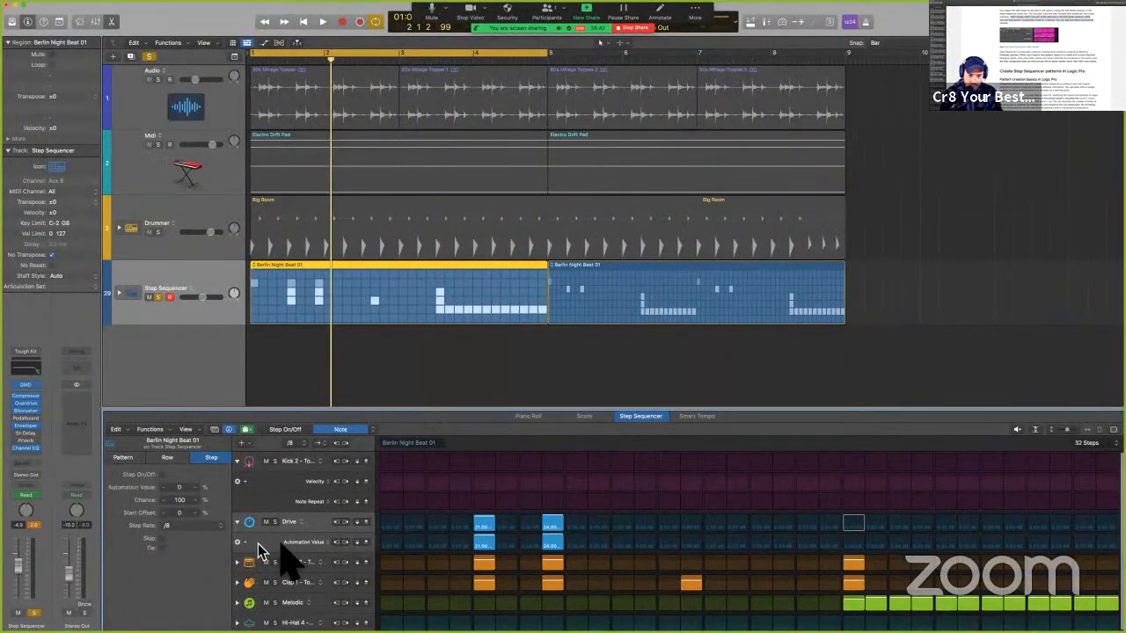
pyautogui.click(292, 476)
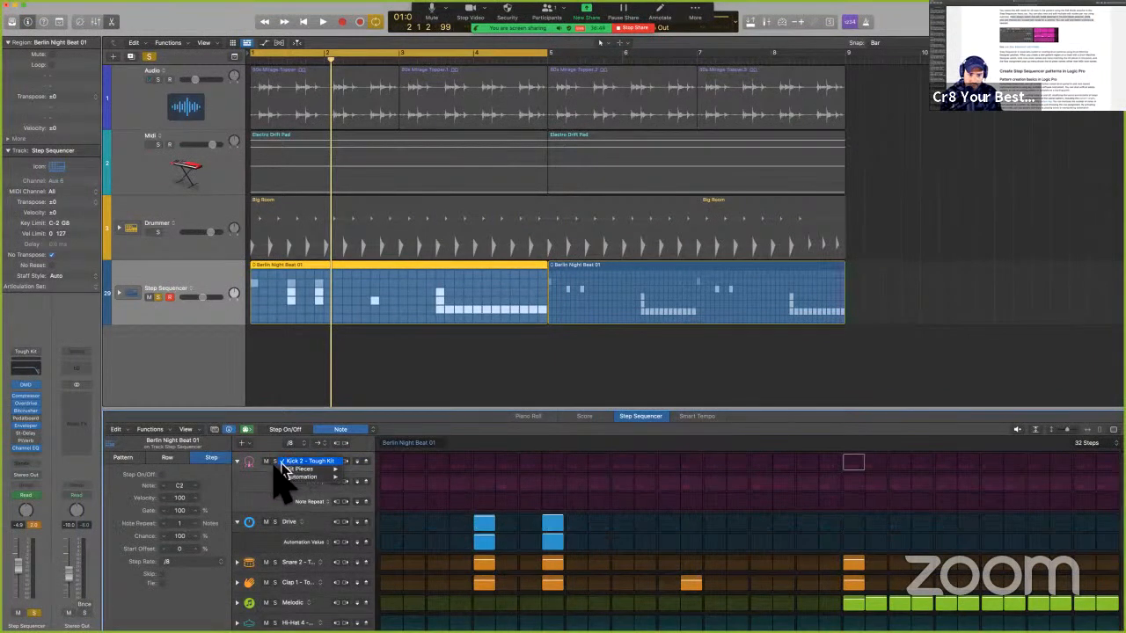
pyautogui.click(286, 464)
pyautogui.click(283, 468)
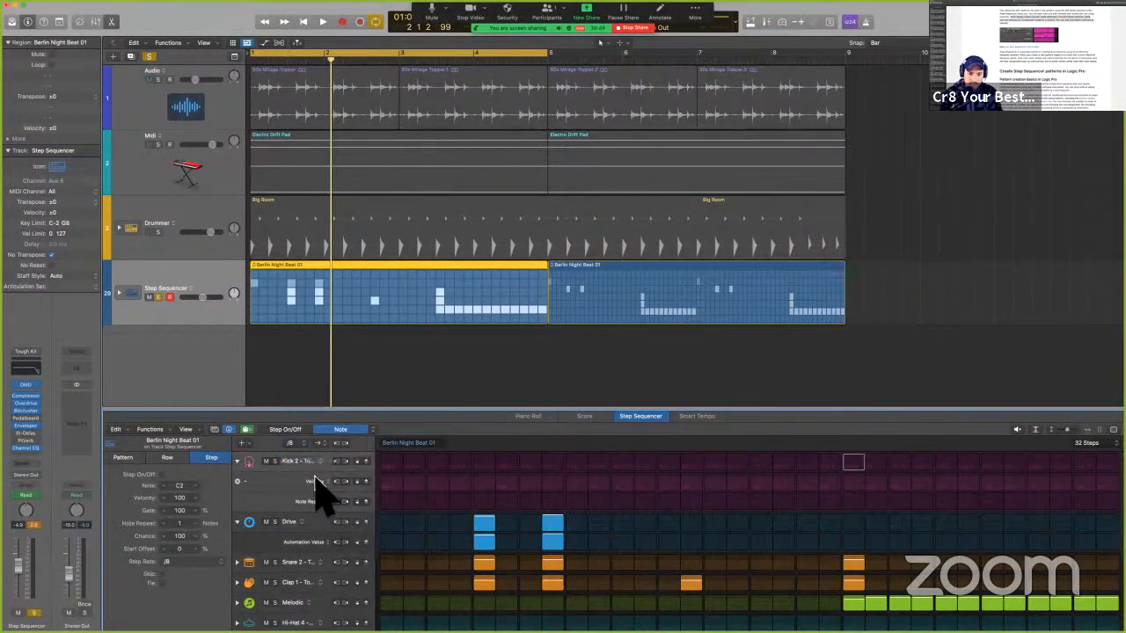
pyautogui.click(239, 502)
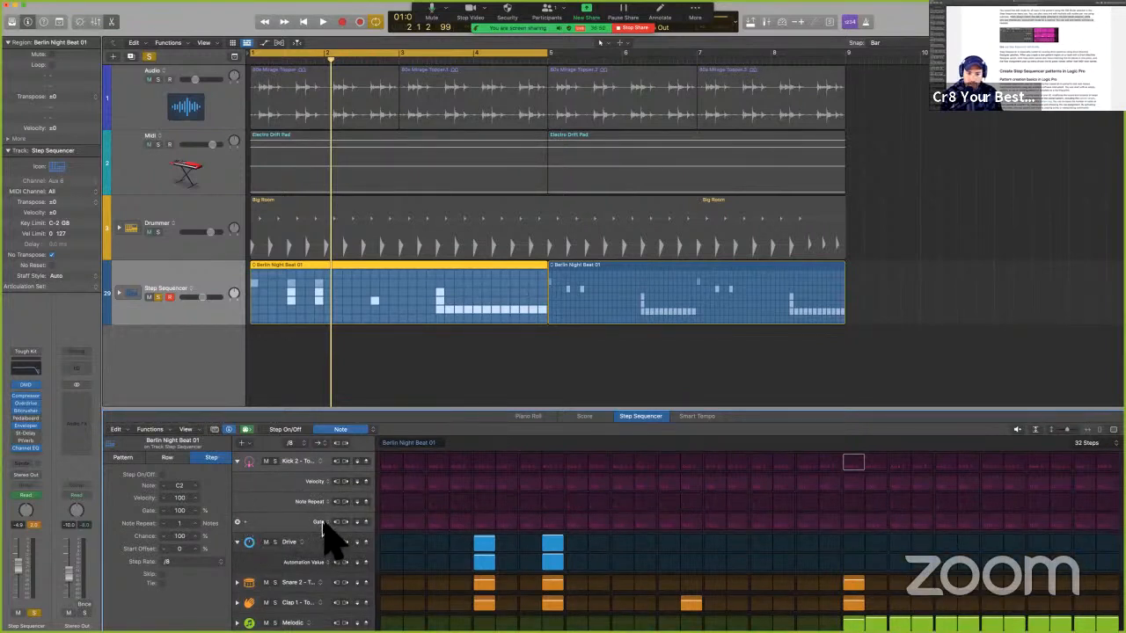
pyautogui.click(244, 524)
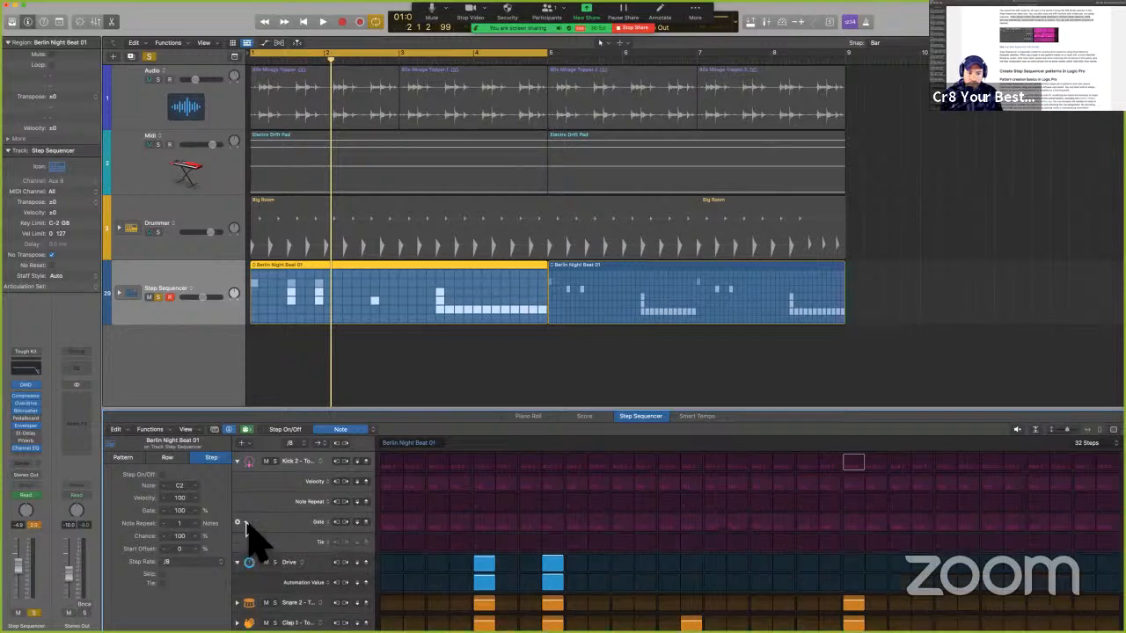
pyautogui.click(371, 431)
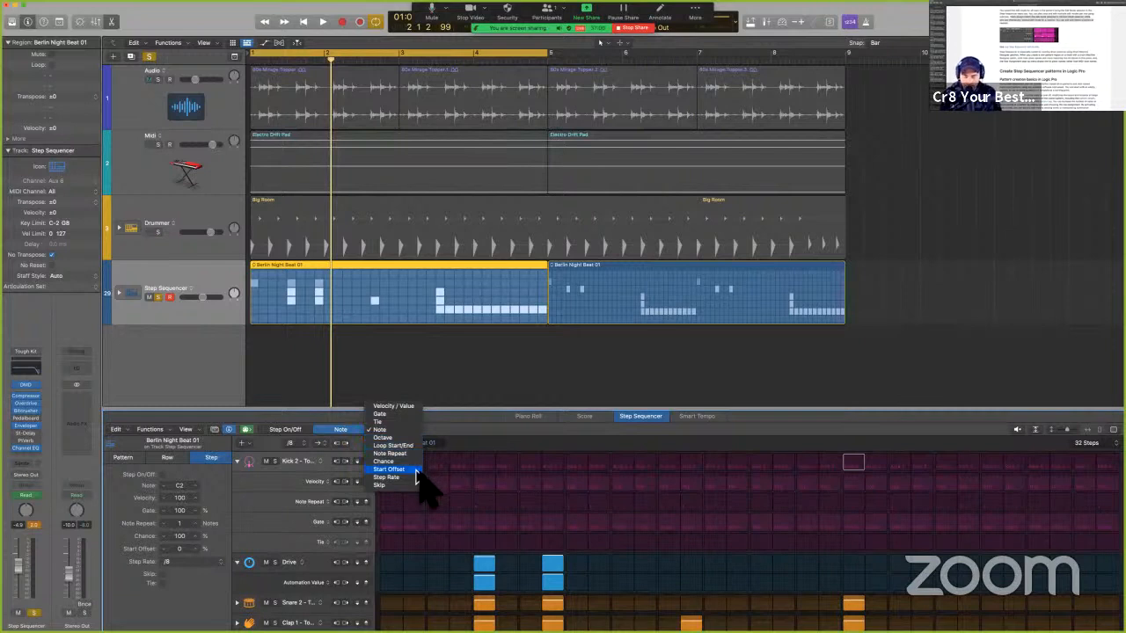
pyautogui.click(472, 415)
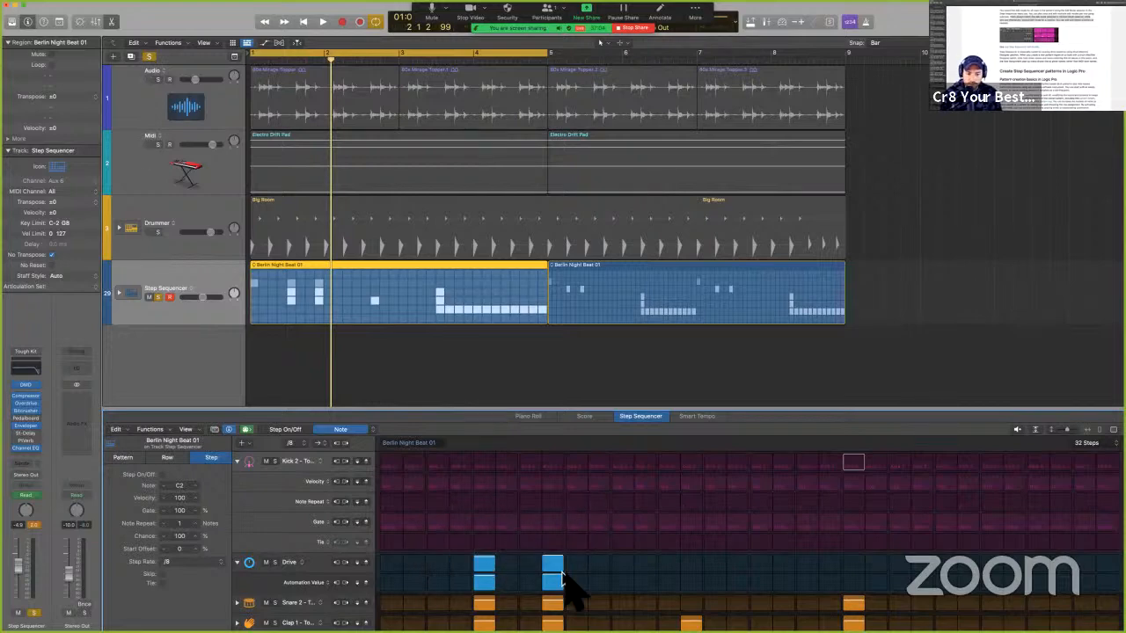
# Expand the Snare 2 row's subrows, set the Note Repeat of its first active step to 5, and play back the pattern.
pyautogui.scroll(-2, 562, 581)
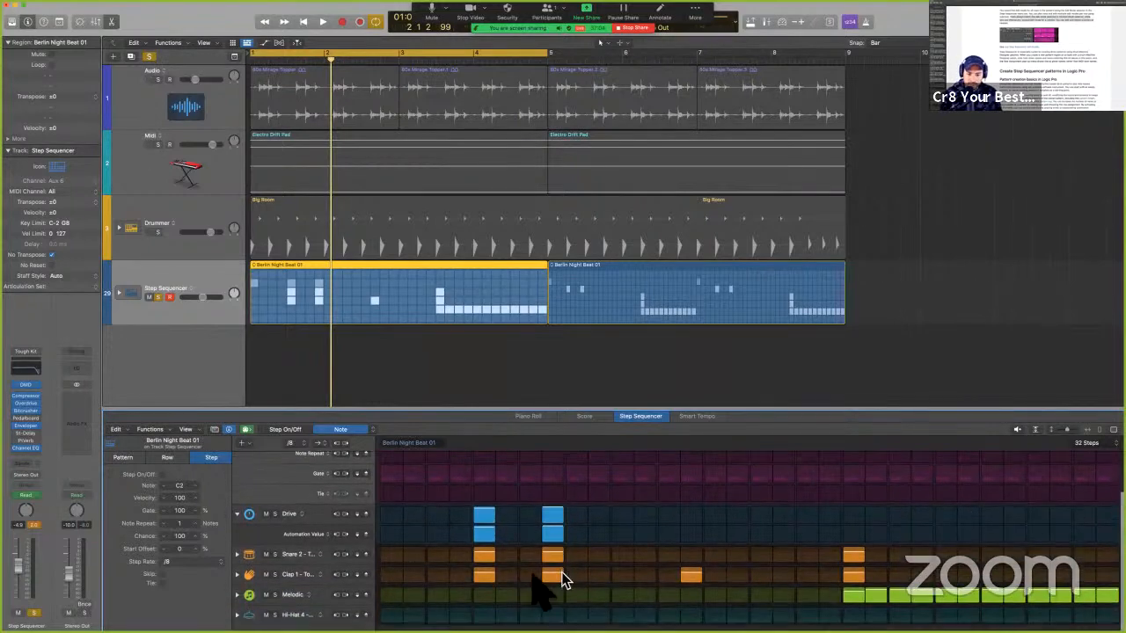
pyautogui.click(237, 562)
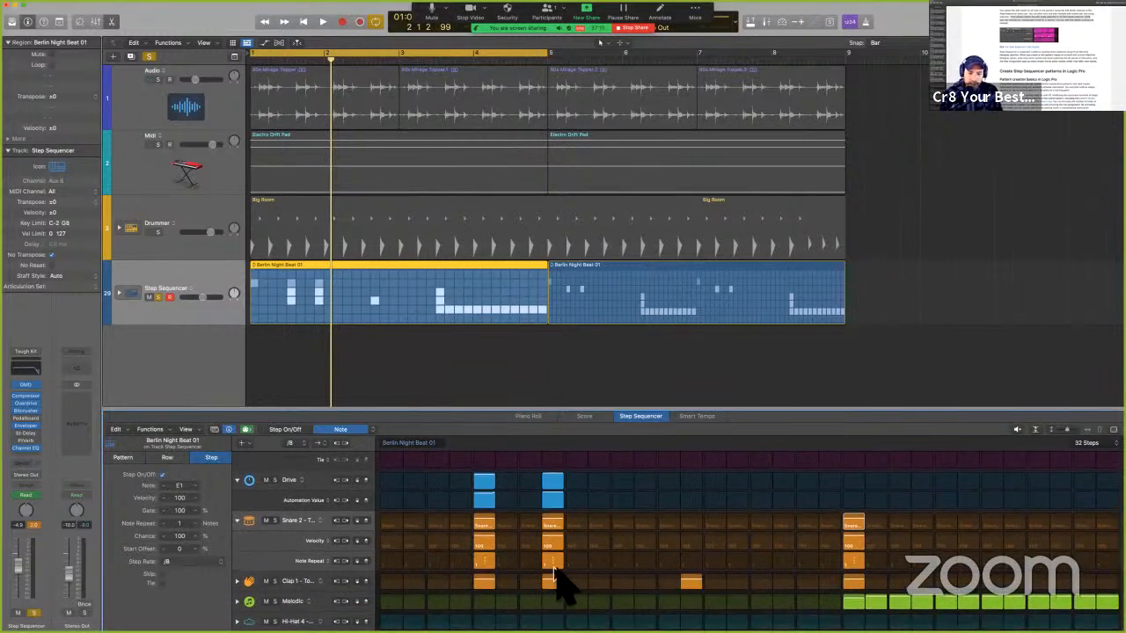
pyautogui.click(486, 563)
pyautogui.moveTo(488, 561); pyautogui.dragTo(482, 563)
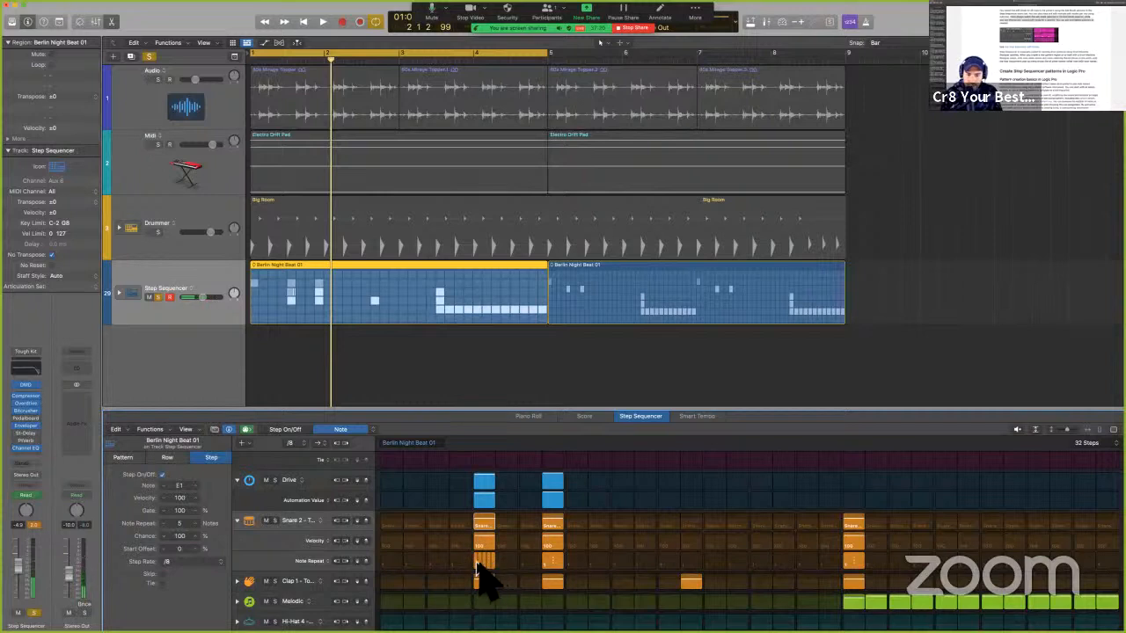
pyautogui.press('space')
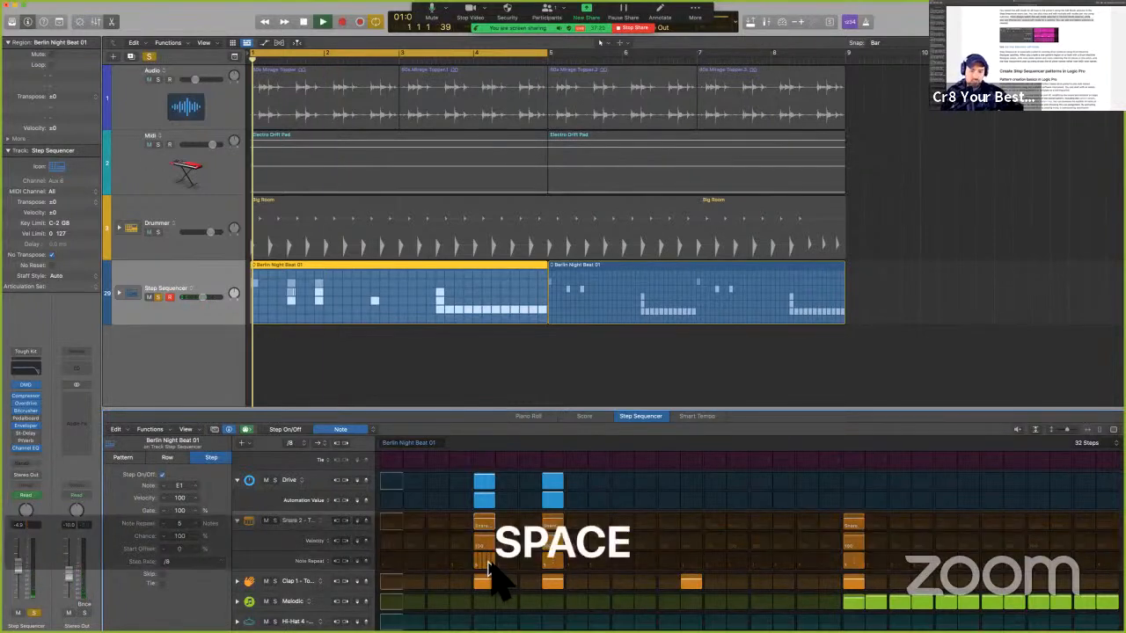
pyautogui.press('space')
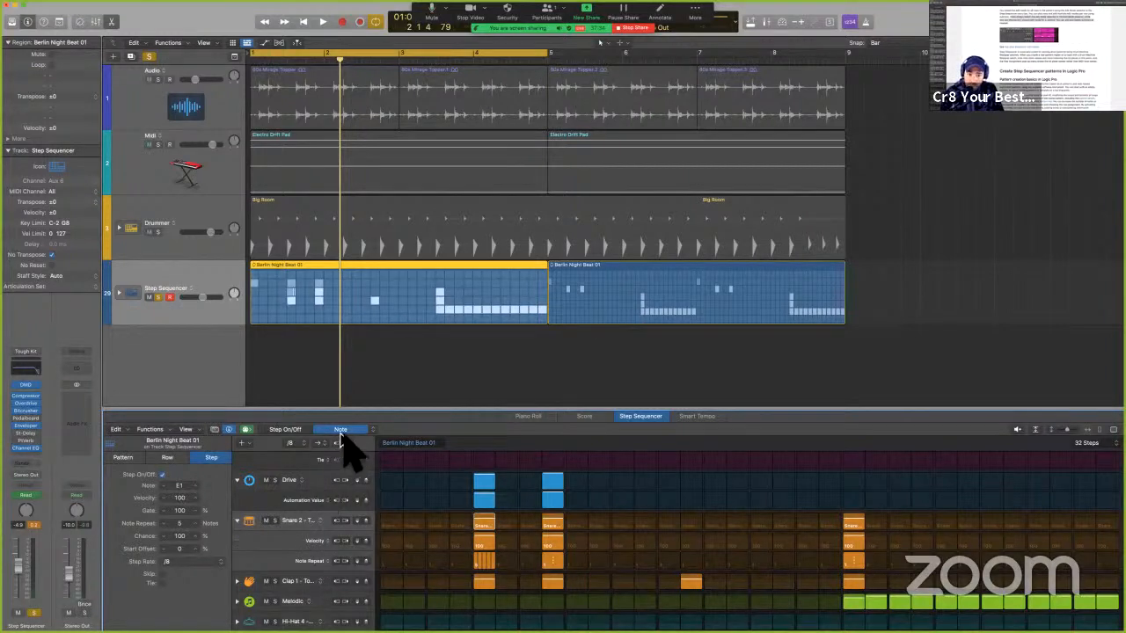
# Show the Edit Mode options, circle the Edit Mode selector and bracket the Snare 2 subrows with screen annotations, and clear the drawings.
pyautogui.press('ctrl+alt+super')
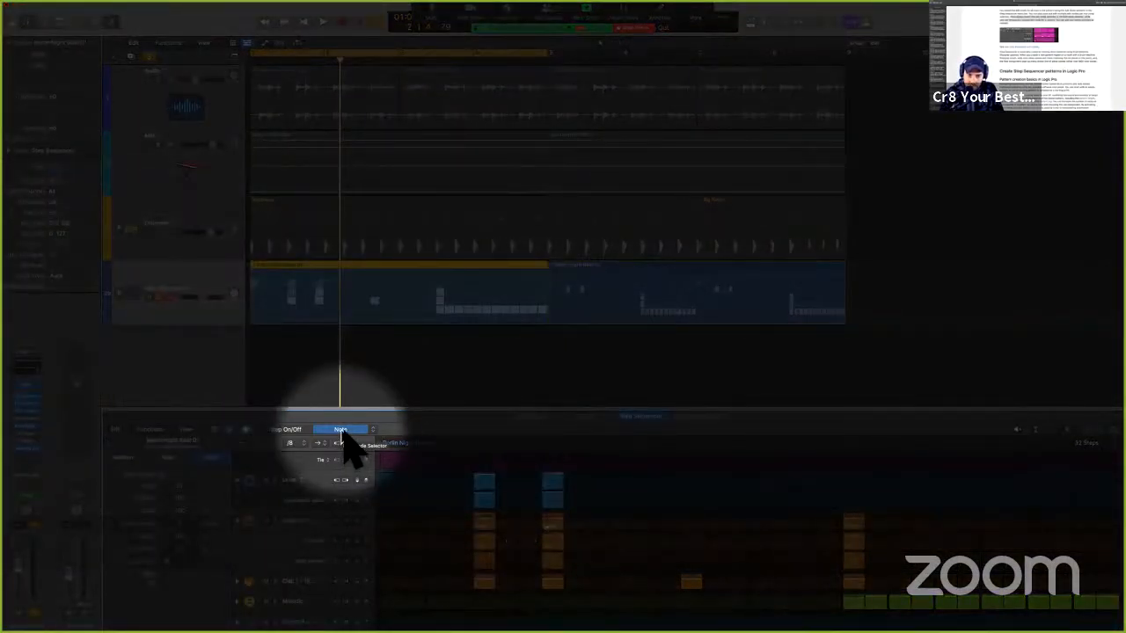
pyautogui.press('ctrl+alt+super+m')
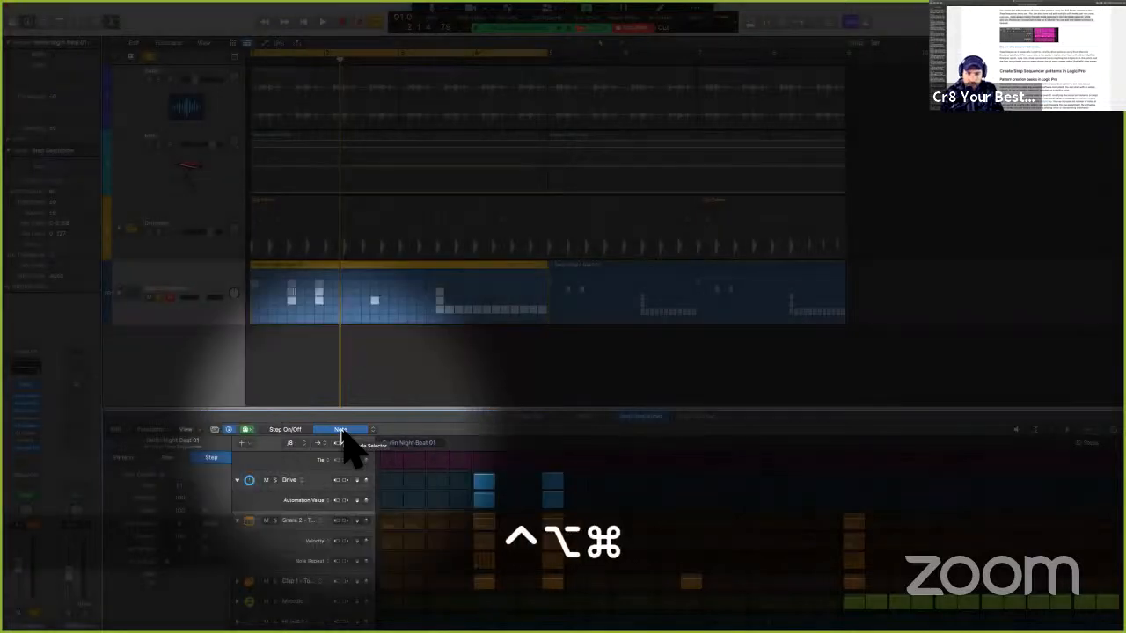
pyautogui.click(356, 430)
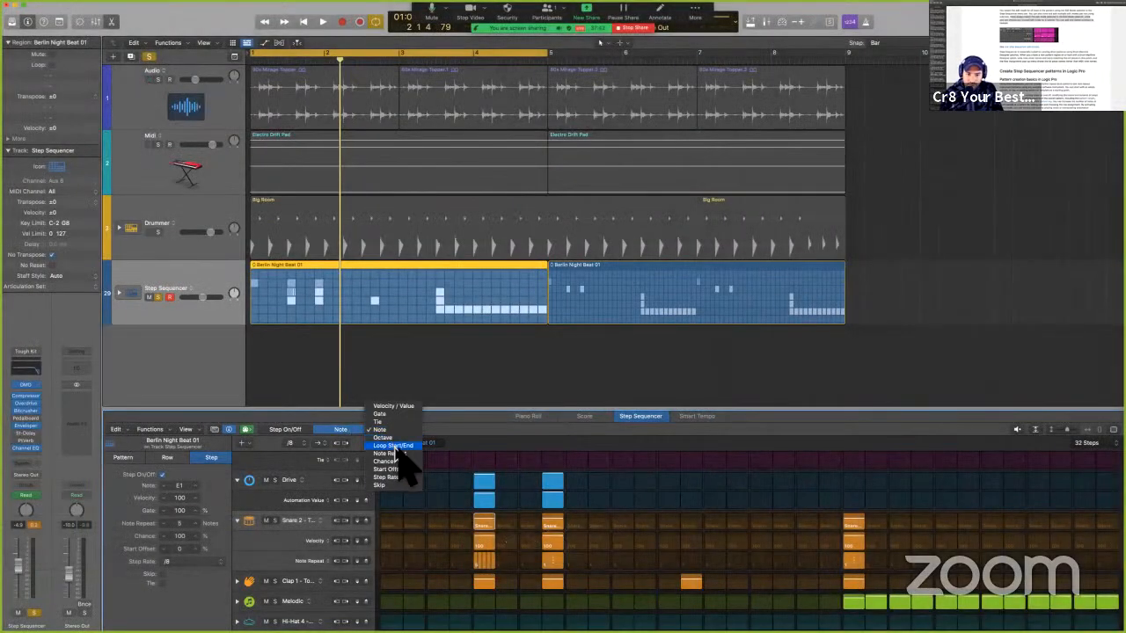
pyautogui.click(337, 429)
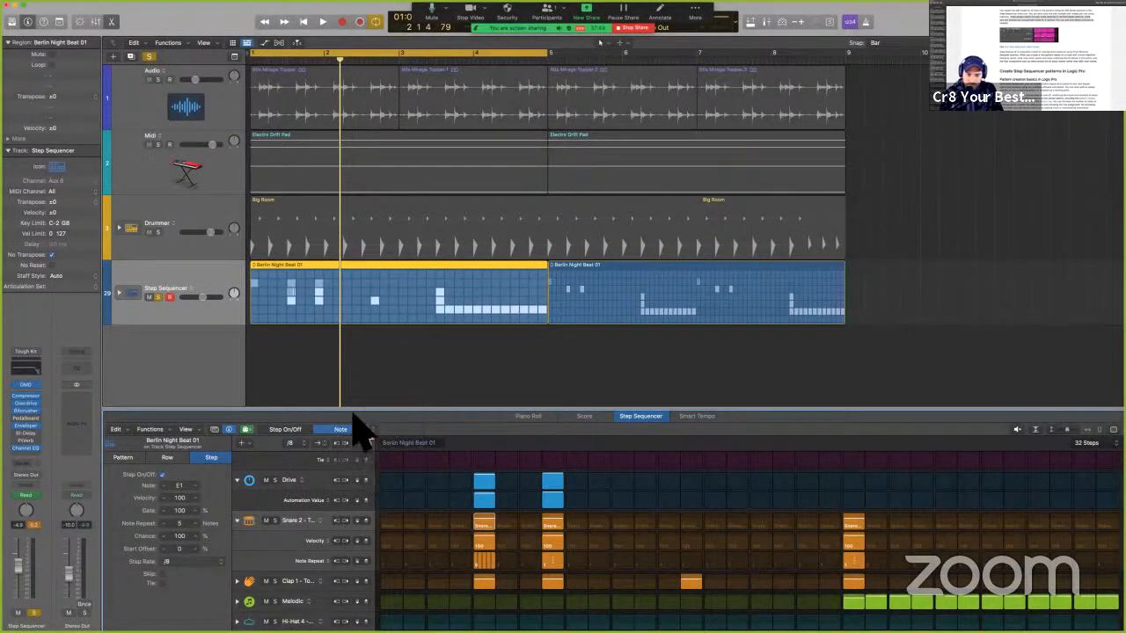
pyautogui.moveTo(332, 464)
pyautogui.mouseDown()
pyautogui.moveTo(301, 394)
pyautogui.moveTo(339, 472)
pyautogui.mouseUp()
pyautogui.moveTo(259, 513)
pyautogui.mouseDown()
pyautogui.moveTo(229, 528)
pyautogui.moveTo(229, 570)
pyautogui.moveTo(272, 570)
pyautogui.mouseUp()
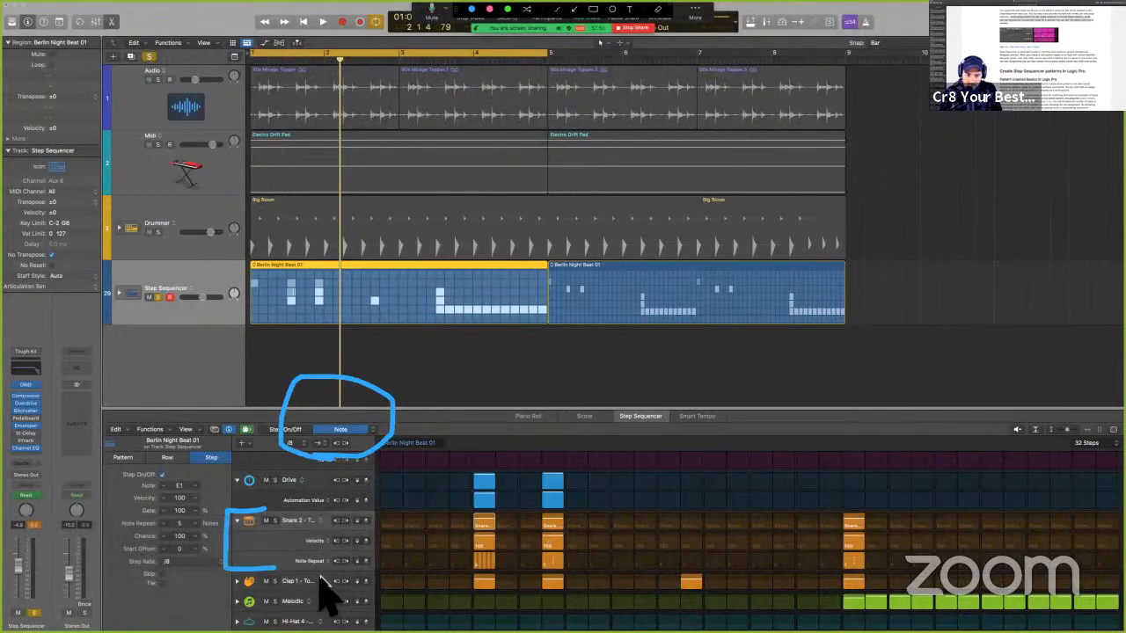
pyautogui.hotkey('ctrl', 'a')
# Switch to the Logic Pro User Guide PDF and highlight the passage from "Drum Machine Designer patch, note rows" to "MIDI note names" on page 675.
pyautogui.hotkey('ctrl', 'Left')
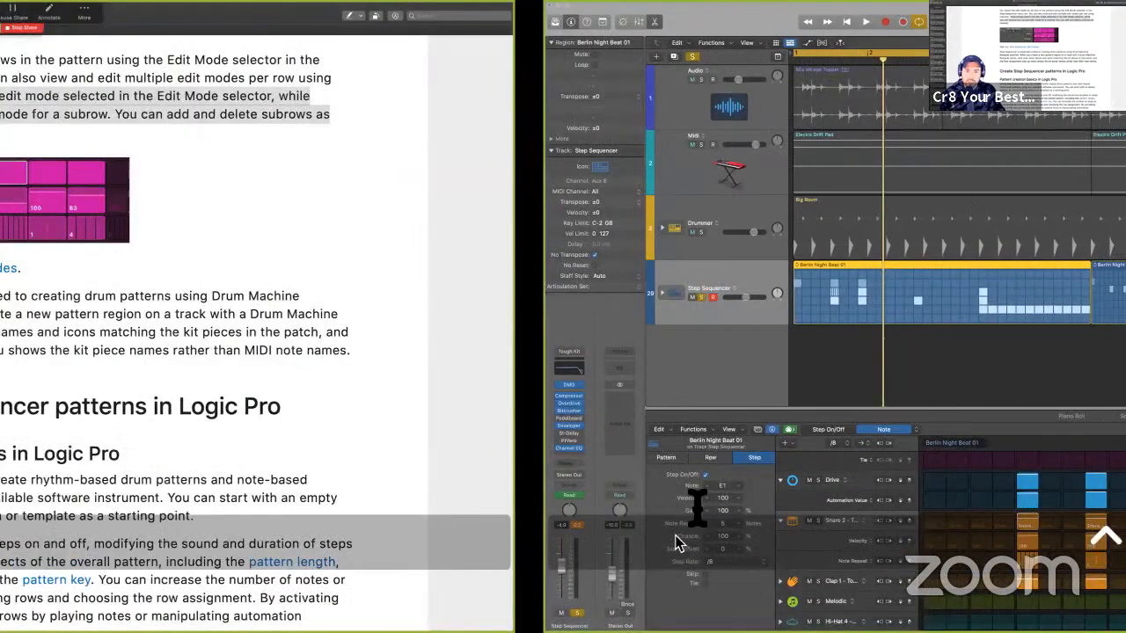
pyautogui.scroll(-2, 715, 466)
pyautogui.scroll(-2, 715, 466)
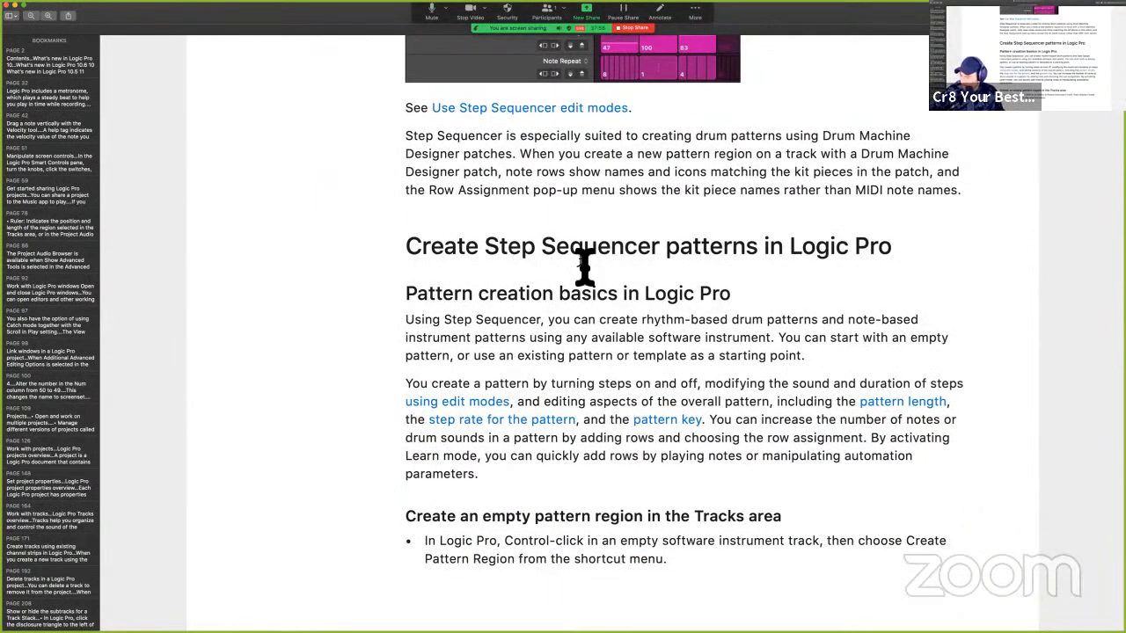
pyautogui.scroll(-1, 723, 372)
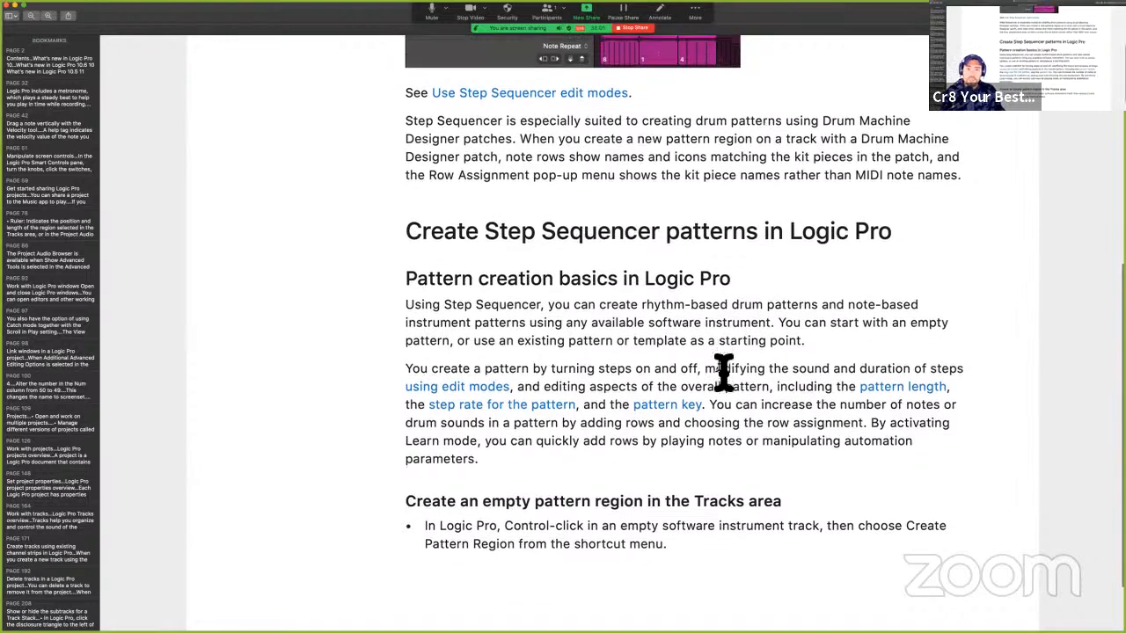
pyautogui.scroll(-2, 721, 252)
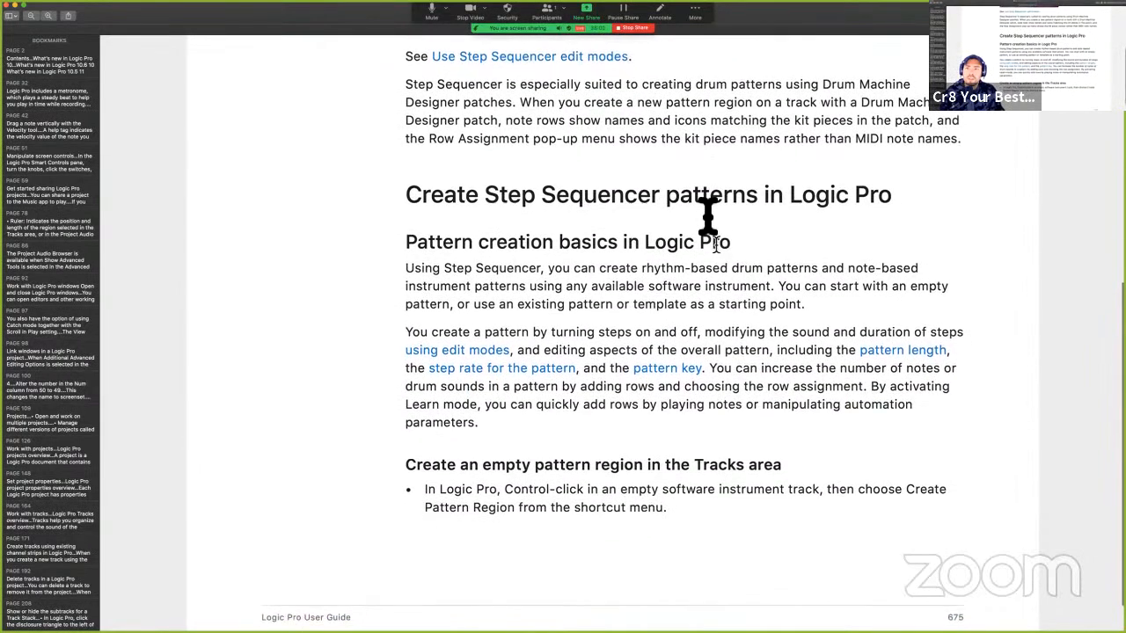
pyautogui.moveTo(529, 95); pyautogui.dragTo(744, 100)
pyautogui.click(746, 132)
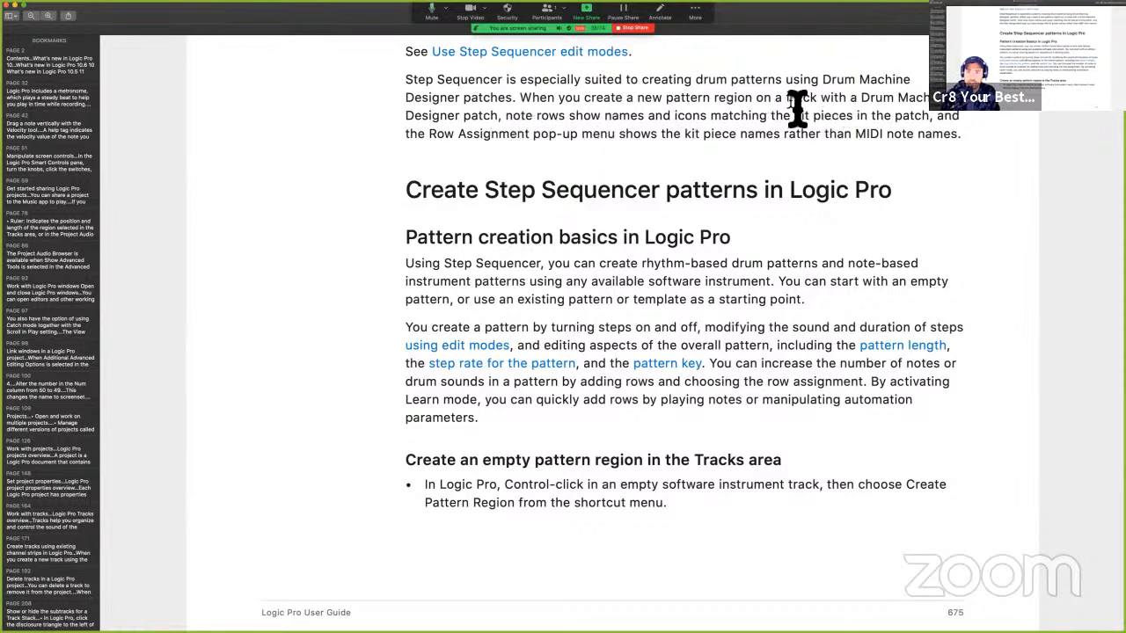
pyautogui.moveTo(862, 98); pyautogui.dragTo(985, 145)
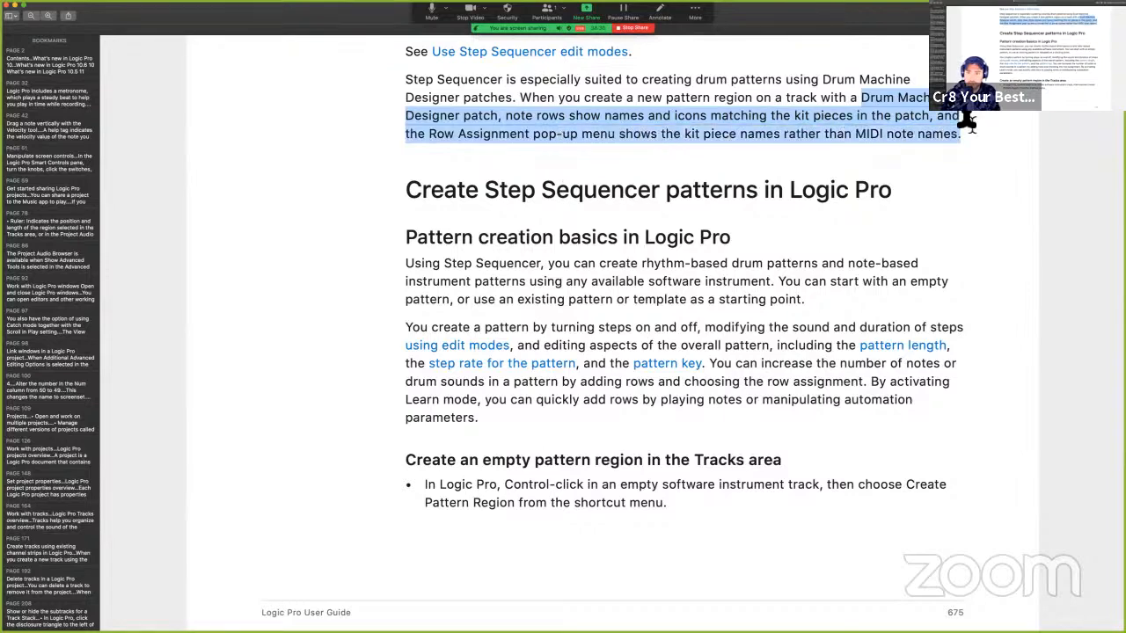
pyautogui.press('ctrl+super+h')
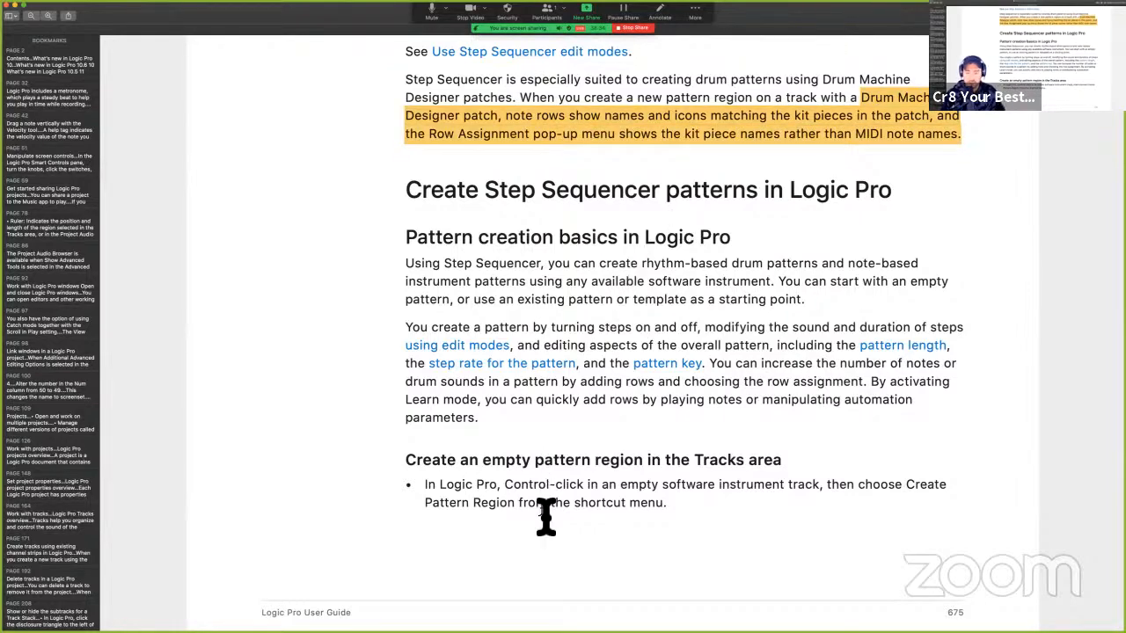
# Switch back to Logic Pro and turn off solo on the Step Sequencer track.
pyautogui.hotkey('ctrl', 'Right')
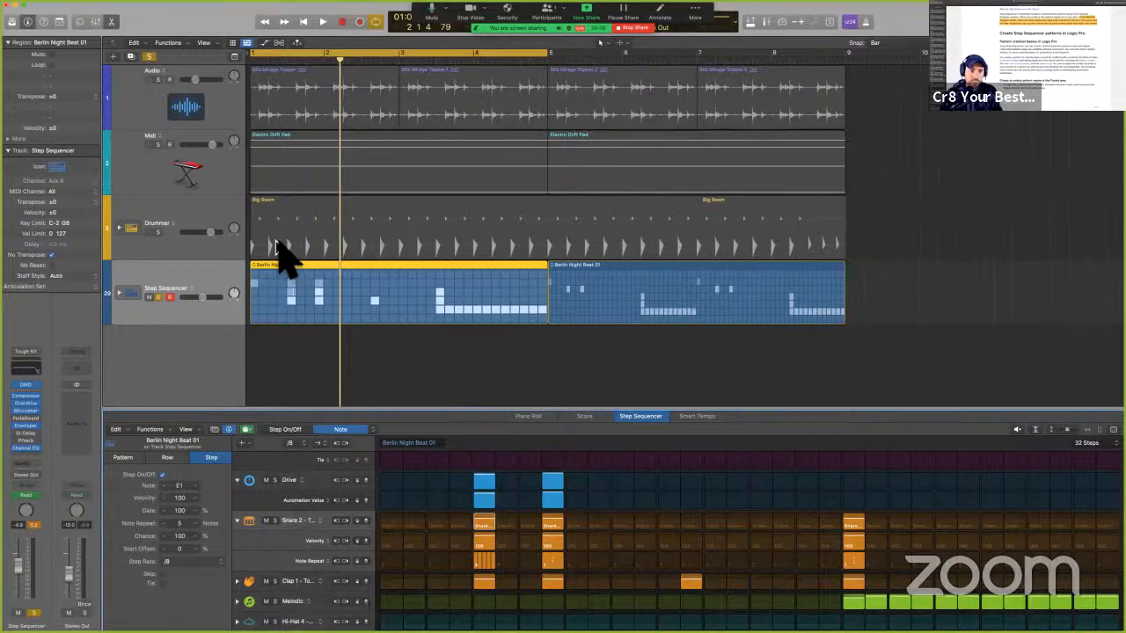
pyautogui.click(207, 281)
pyautogui.press('a')
pyautogui.press('a')
pyautogui.press('s')
pyautogui.press('s')
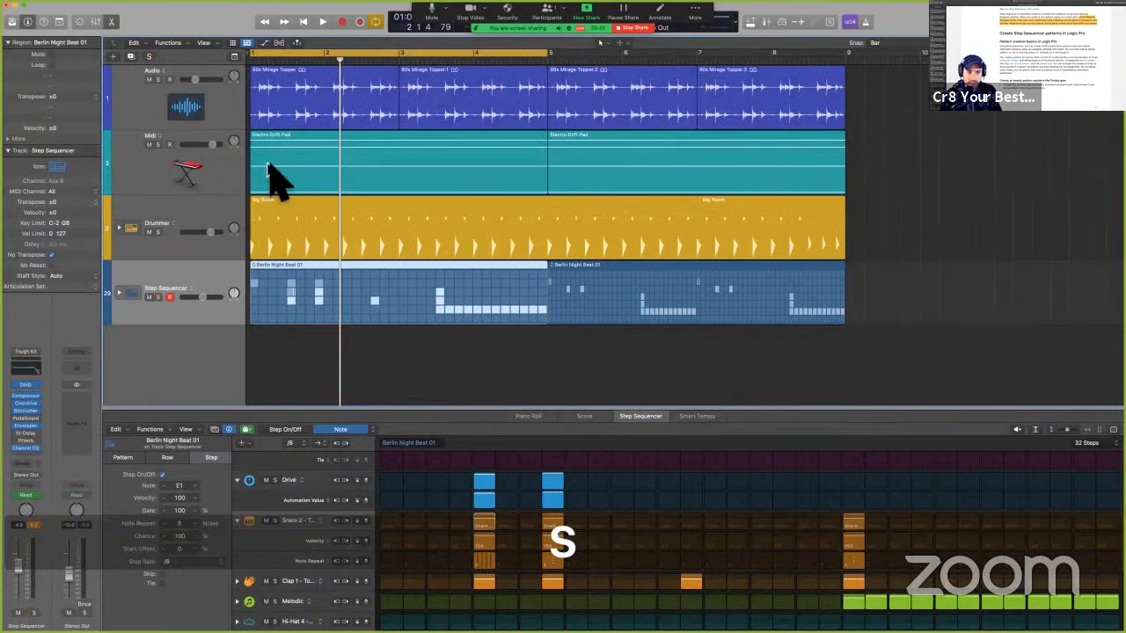
# Delete the first Electro Drift Pad region on the Midi track and create an empty pattern region in its place.
pyautogui.click(268, 172)
pyautogui.press('BackSpace')
pyautogui.rightClick(269, 170)
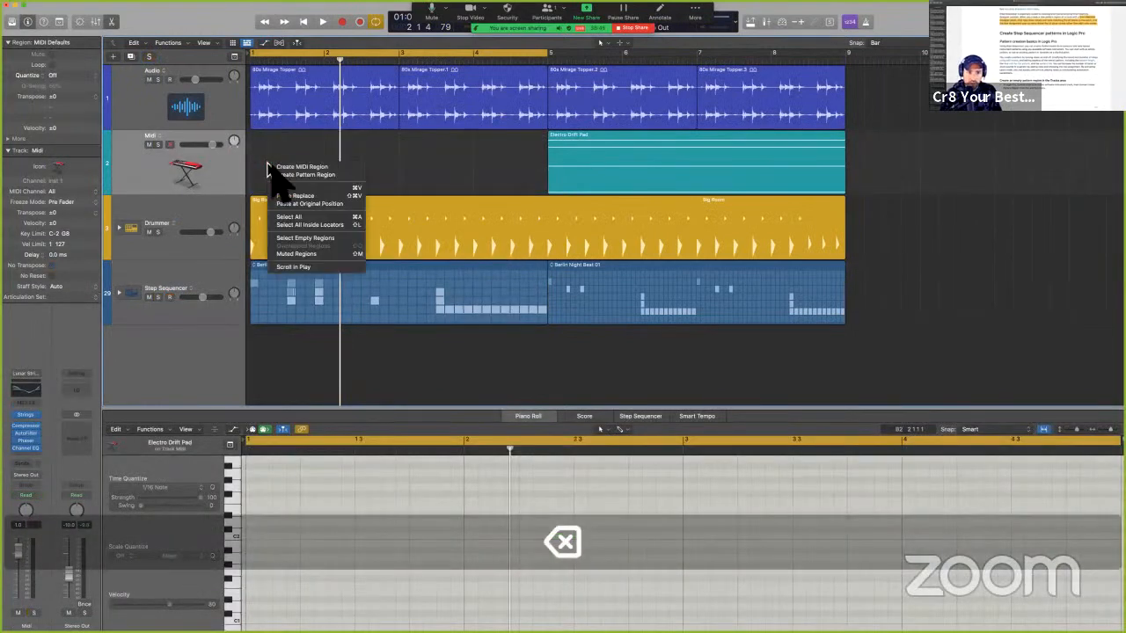
pyautogui.click(305, 175)
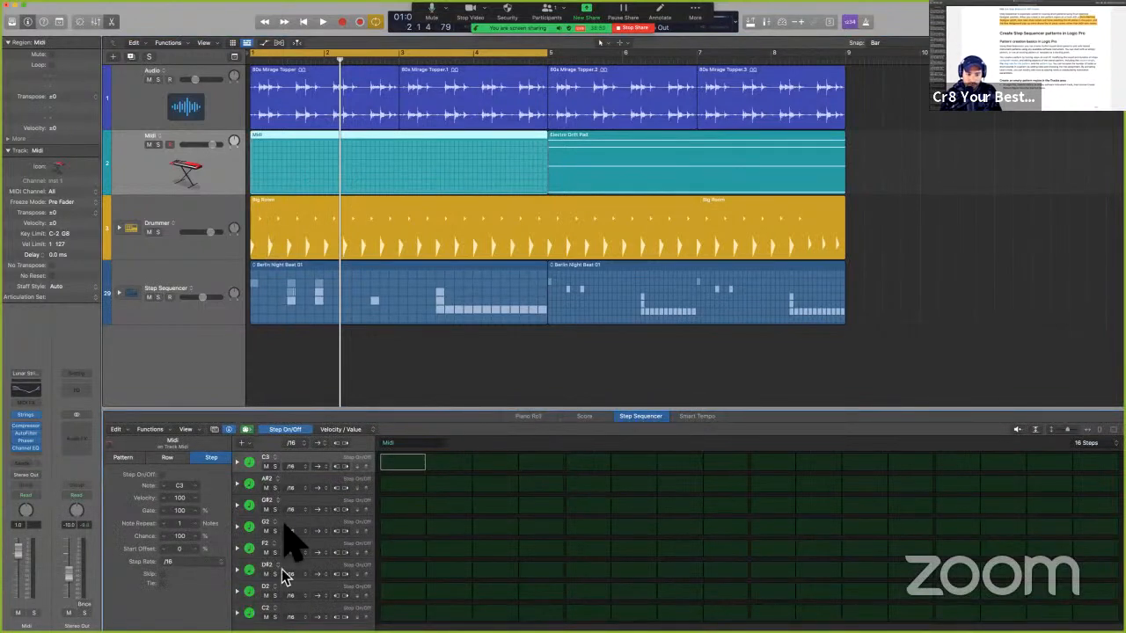
# Undo the pattern region creation and the region deletion on the Midi track, and reselect the first Berlin Night Beat 01 region.
pyautogui.press('super+z')
pyautogui.press('super+z')
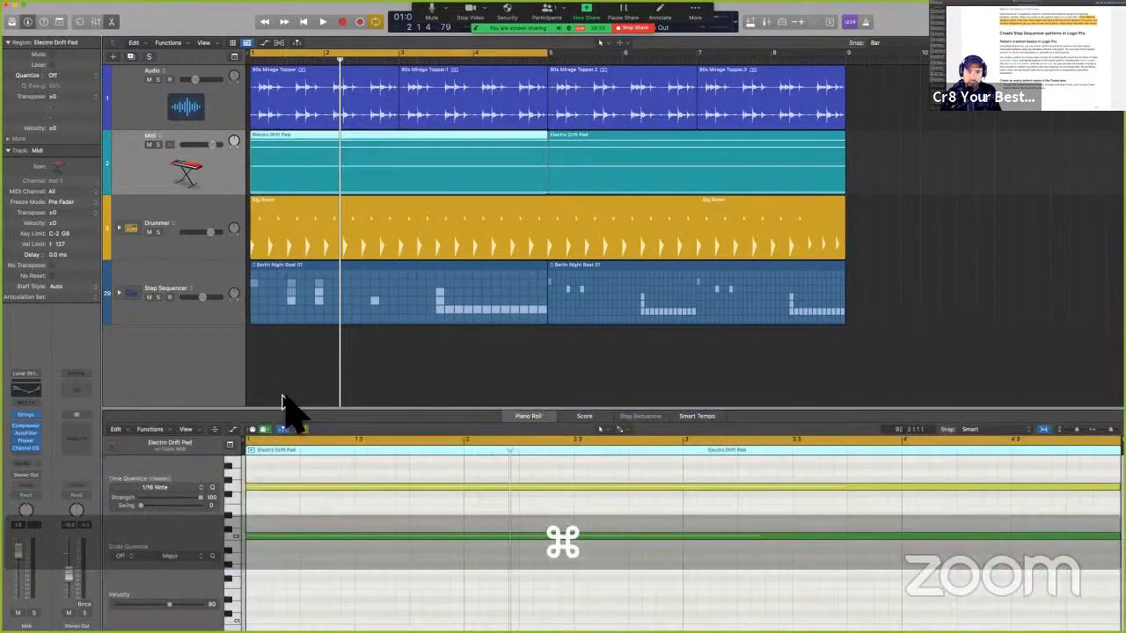
pyautogui.click(300, 306)
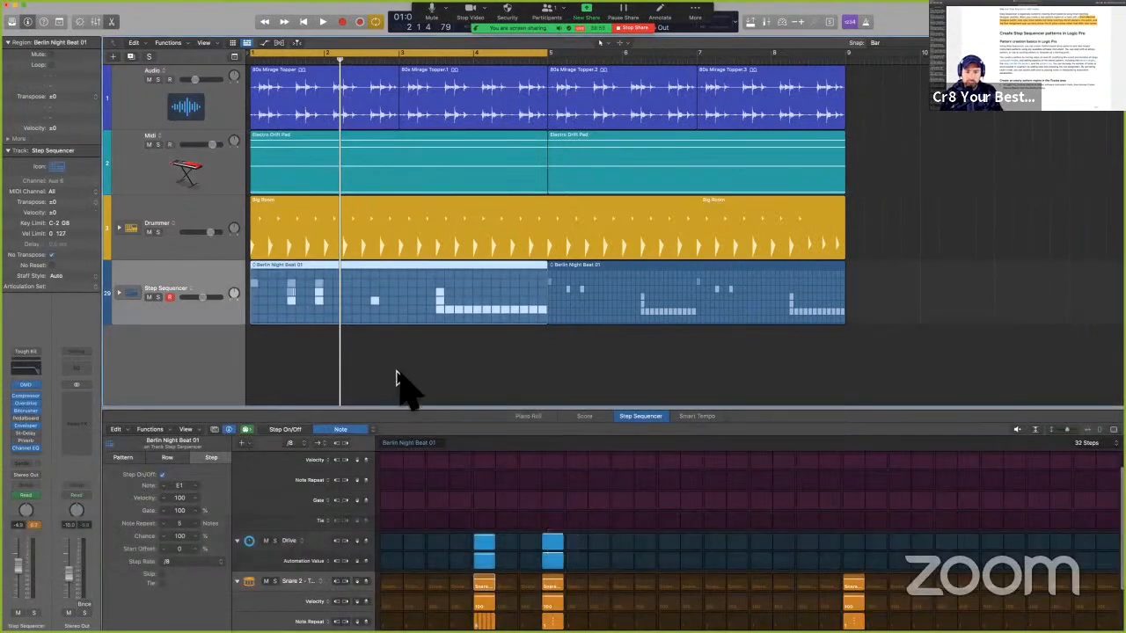
# Switch to the User Guide PDF and highlight the sentence saying Step Sequencer is especially suited to creating drum patterns using Drum Machine Designer patches.
pyautogui.hotkey('ctrl', 'Left')
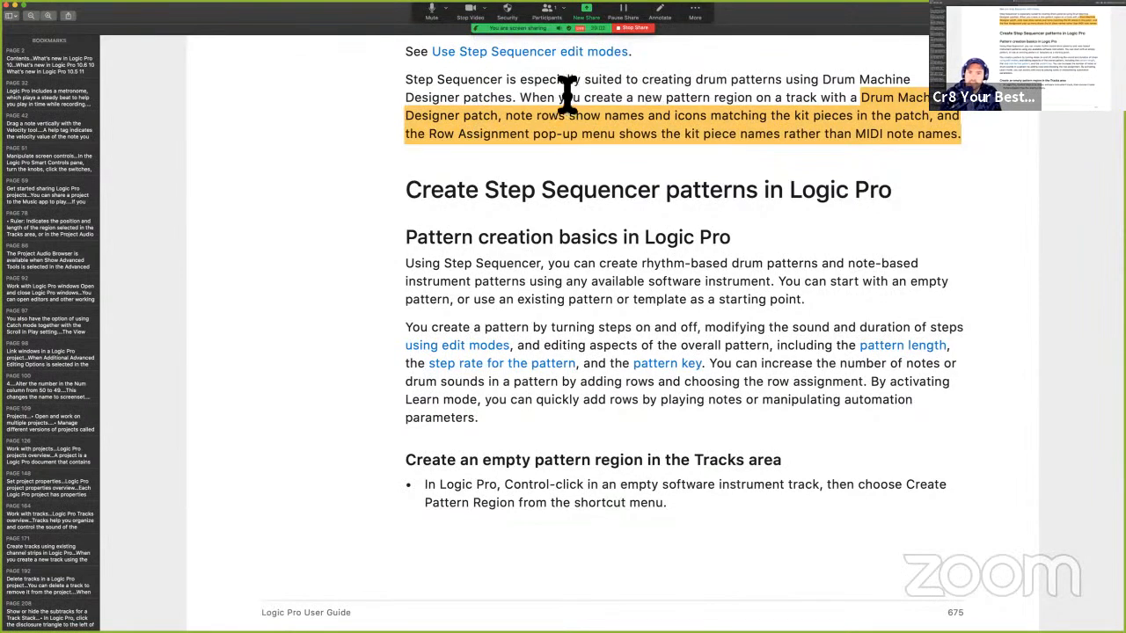
pyautogui.moveTo(398, 82); pyautogui.dragTo(522, 105)
pyautogui.press('ctrl+super+h')
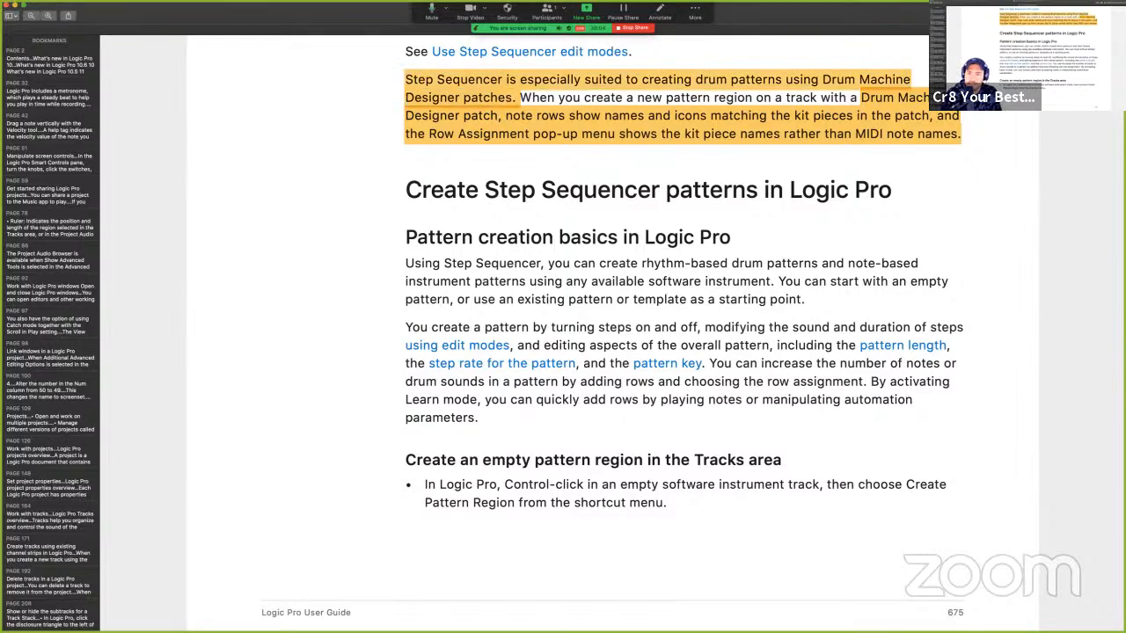
# Examine the "Pattern creation basics in Logic Pro" section, including the paragraph on turning steps on and off and adding rows.
pyautogui.scroll(-3, 754, 414)
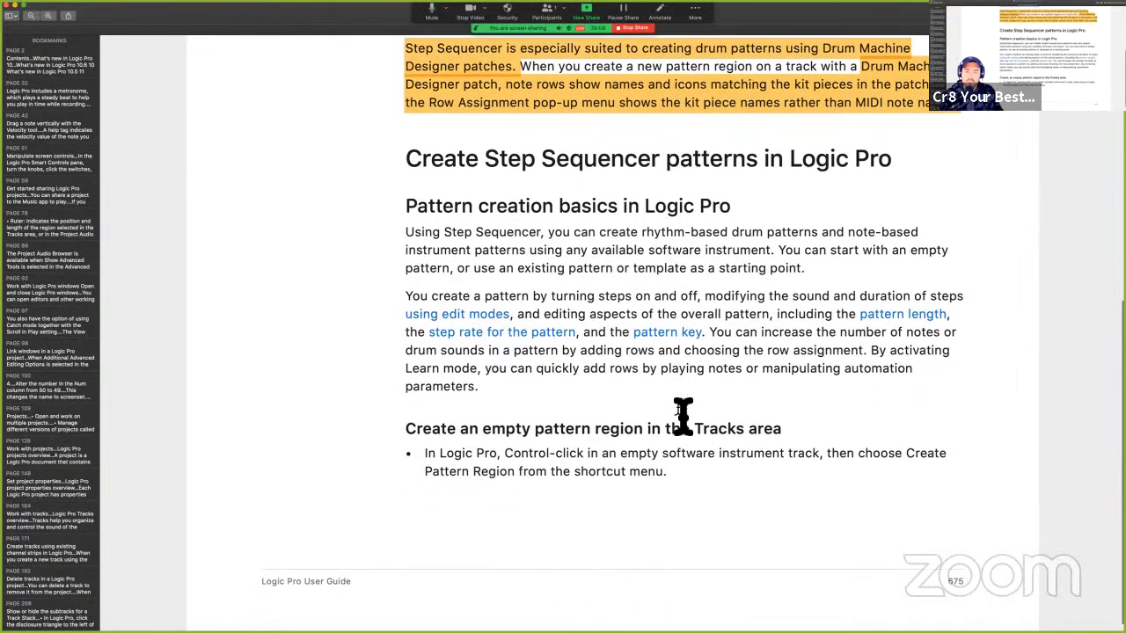
pyautogui.scroll(2, 683, 416)
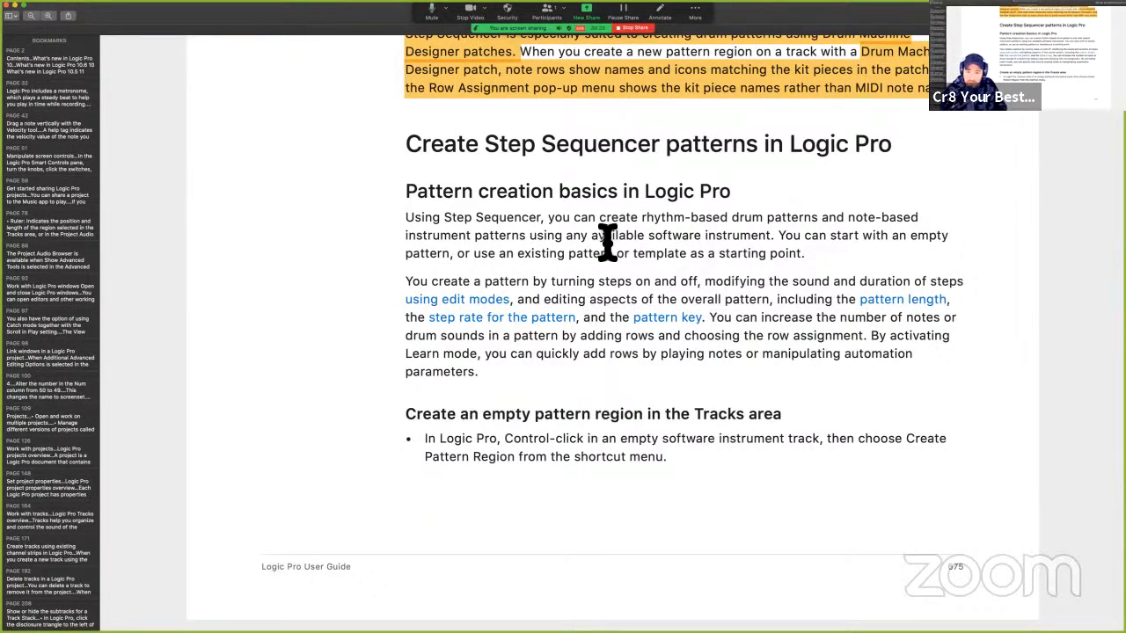
pyautogui.moveTo(408, 281); pyautogui.dragTo(646, 282)
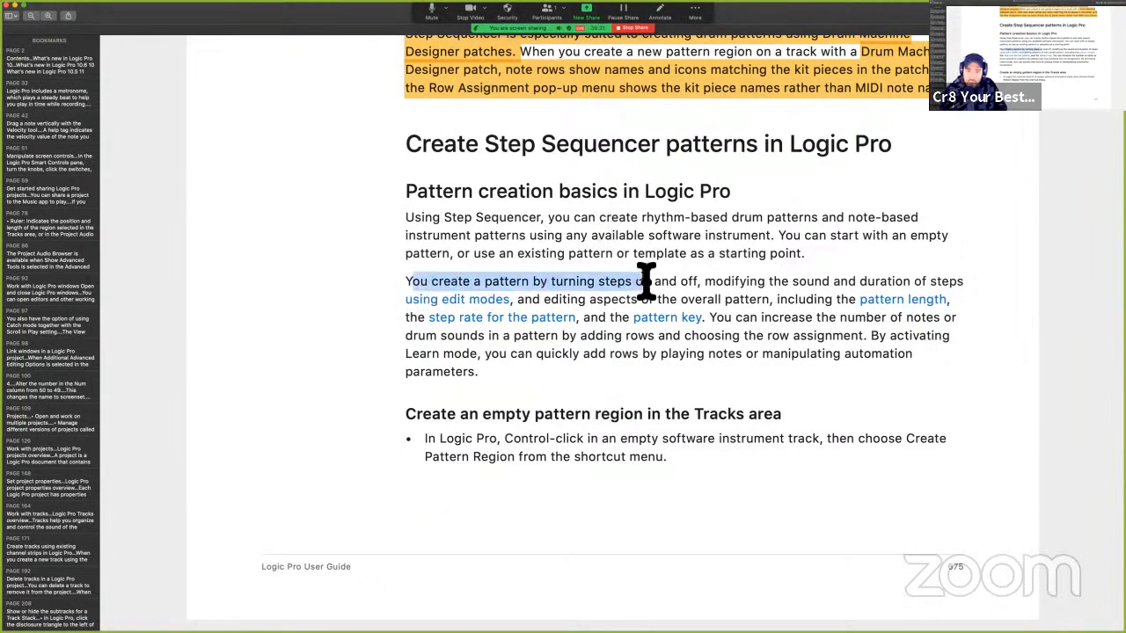
pyautogui.click(647, 288)
pyautogui.moveTo(749, 284); pyautogui.dragTo(844, 290)
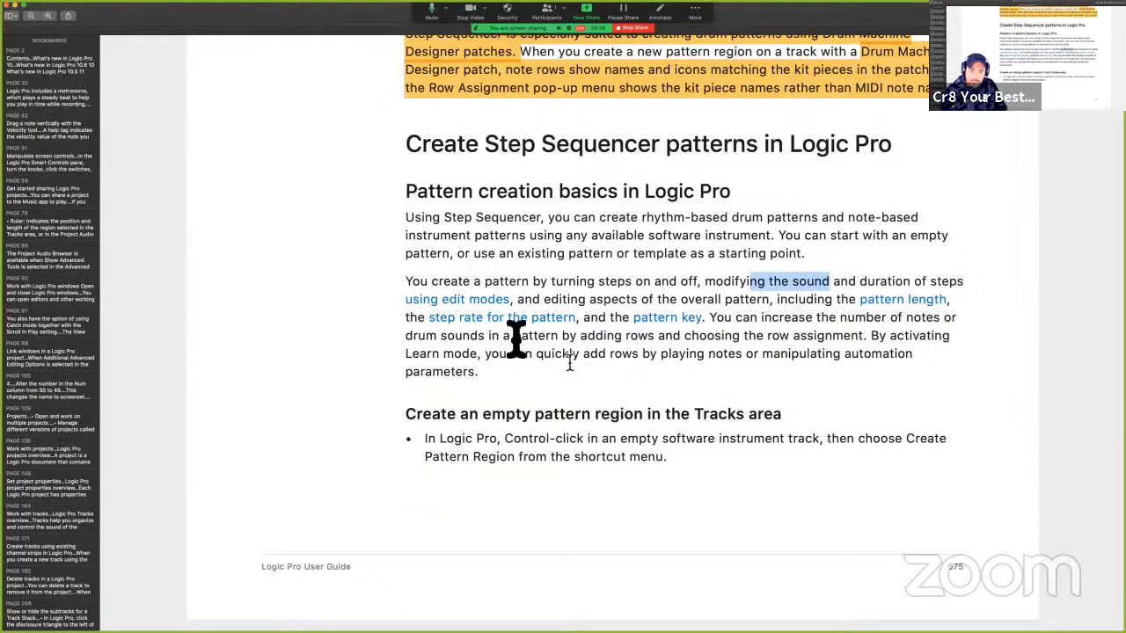
pyautogui.scroll(-2, 710, 368)
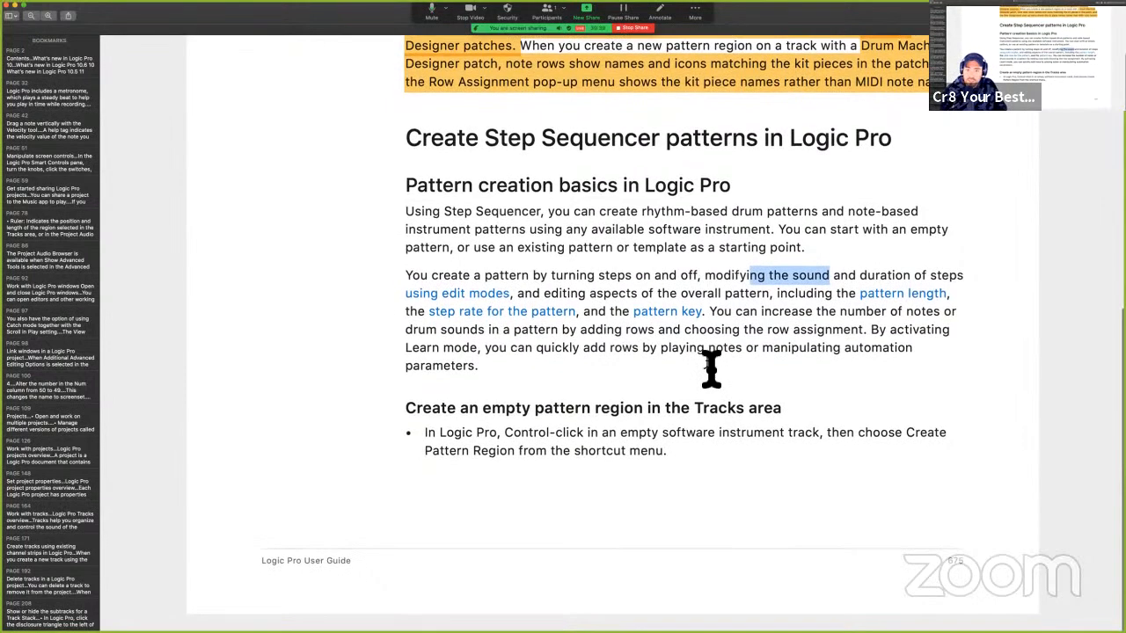
pyautogui.scroll(2, 710, 368)
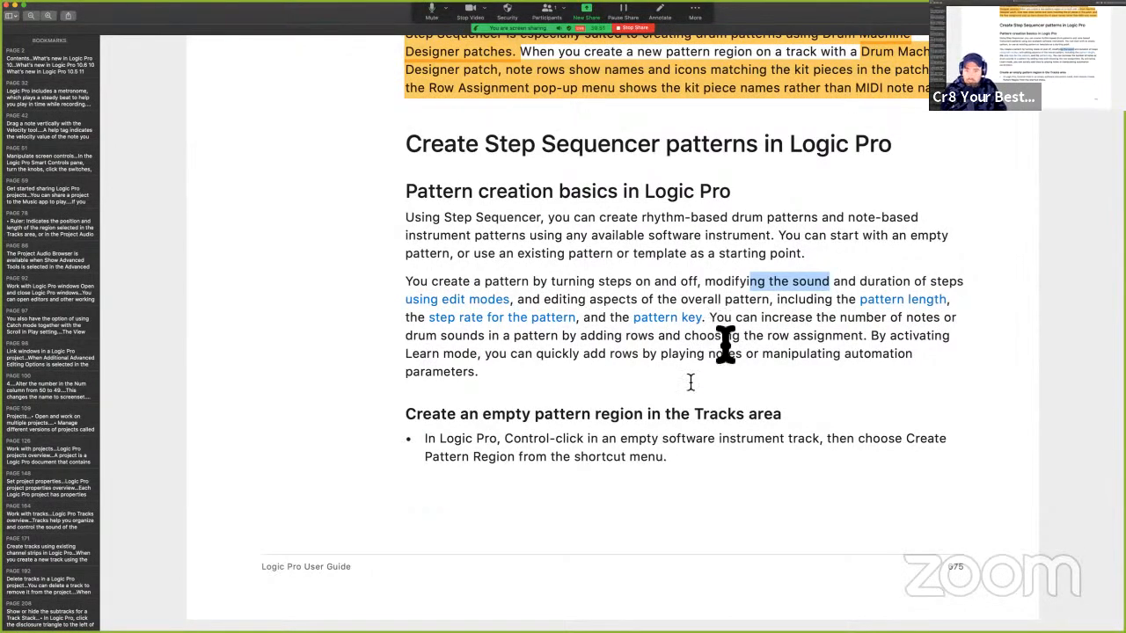
# Switch back to Logic Pro, show the Step Sequencer's pattern browser briefly and hide it again.
pyautogui.hotkey('ctrl', 'Right')
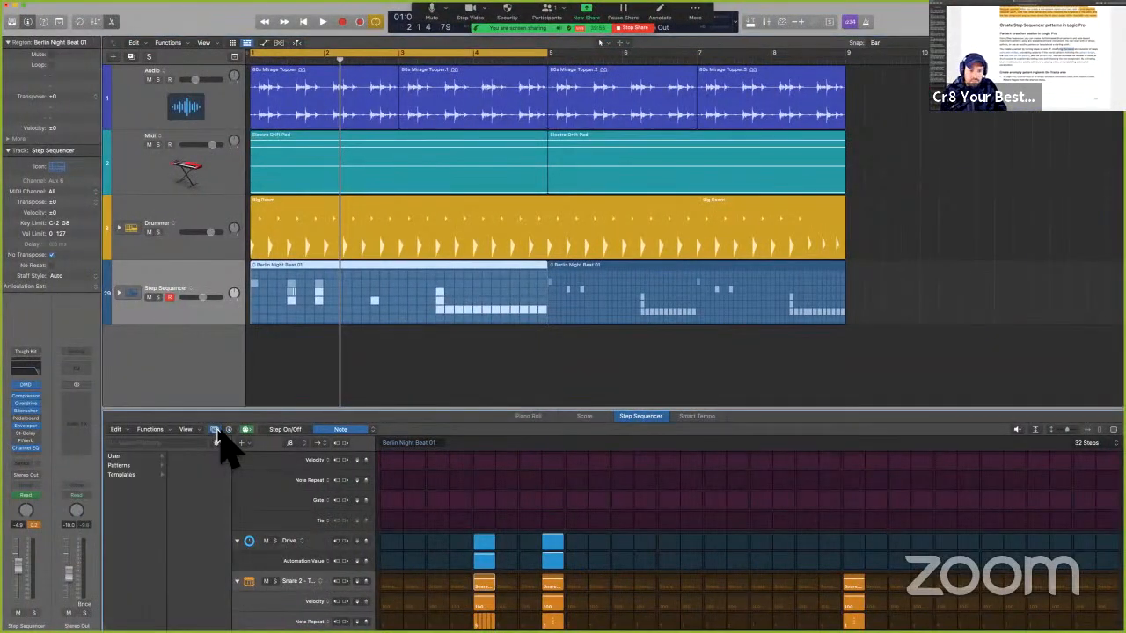
pyautogui.click(215, 431)
pyautogui.click(216, 431)
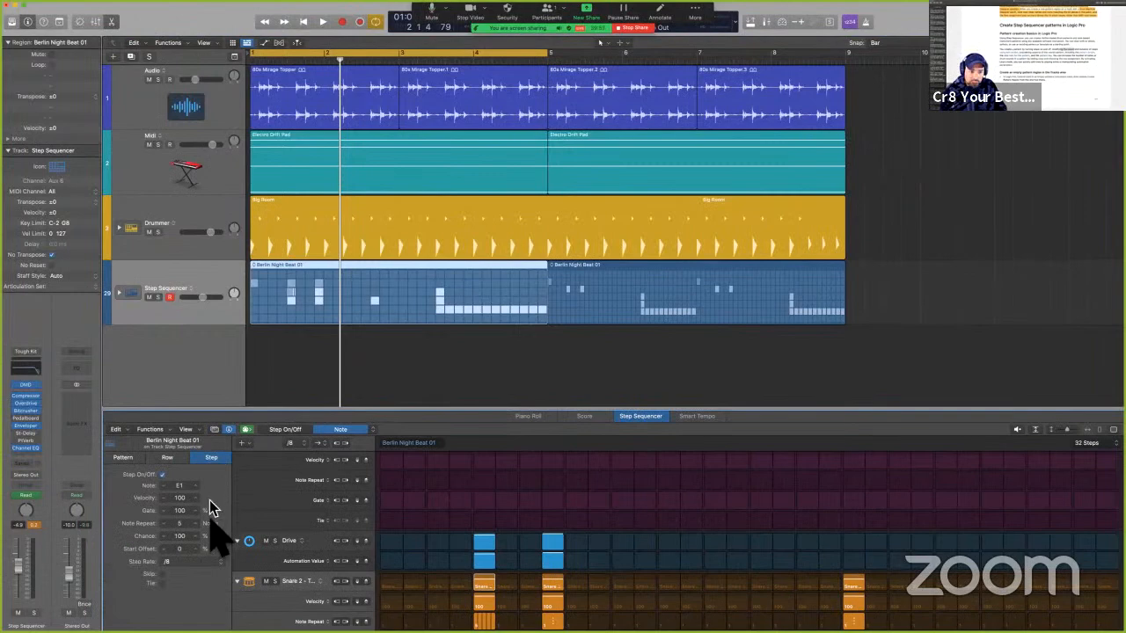
# Show the overall pattern settings for the Berlin Night Beat 01 region, deselect it in the Tracks area and turn off Cycle mode.
pyautogui.click(136, 457)
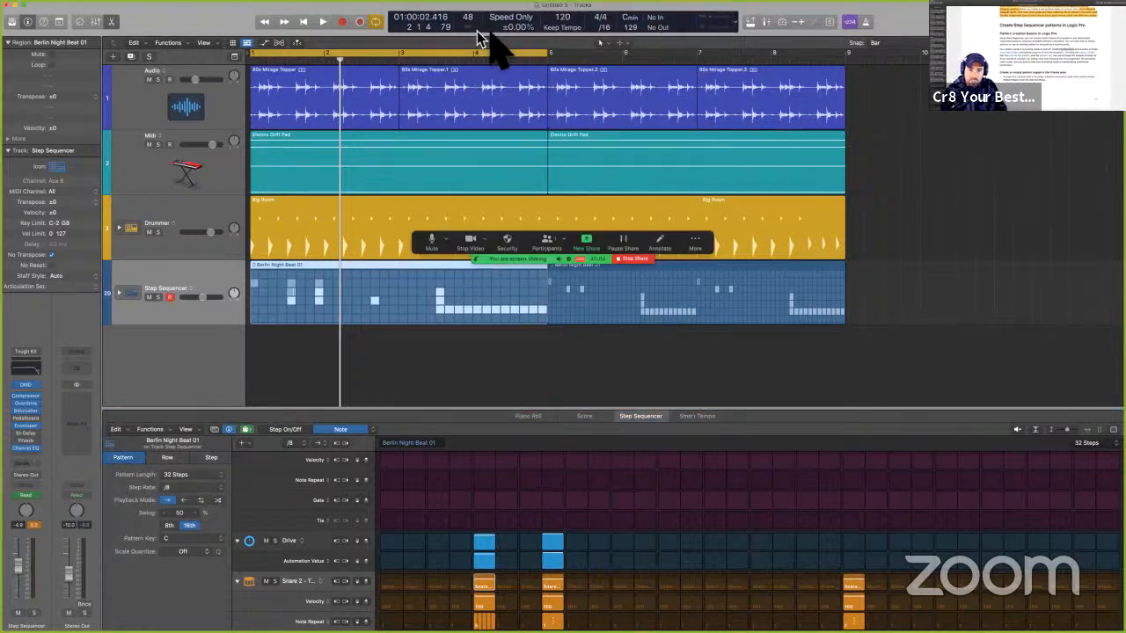
pyautogui.press('Return')
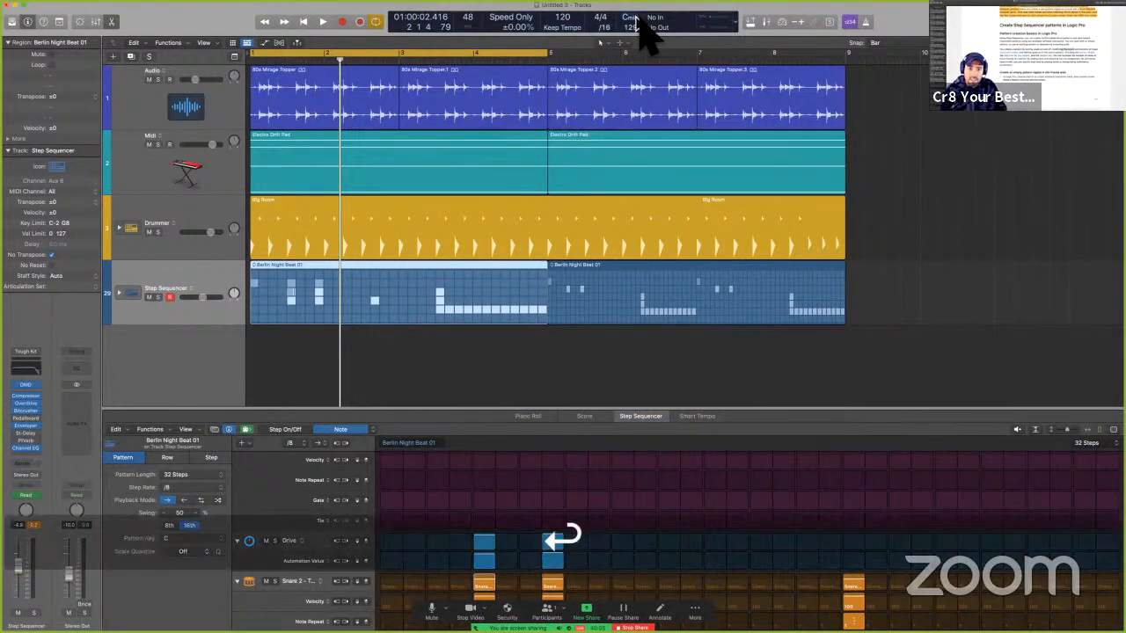
pyautogui.click(691, 367)
pyautogui.press('c')
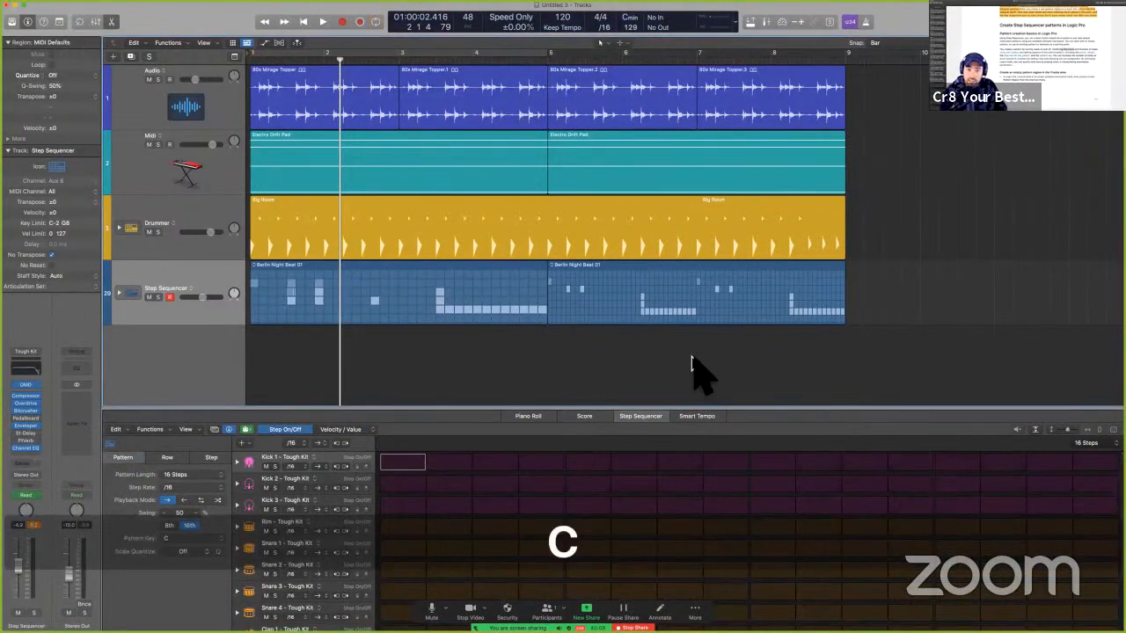
# Set the project key to G major, return the playhead to the project start and turn off the Step Sequencer's MIDI Out.
pyautogui.click(633, 20)
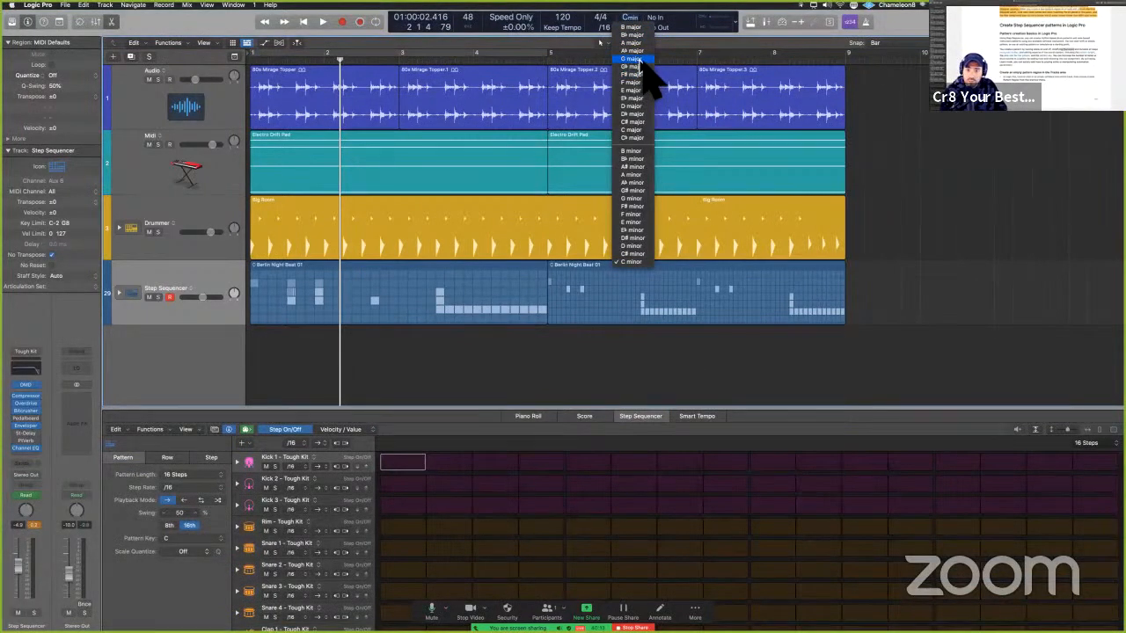
pyautogui.click(640, 60)
pyautogui.press('Return')
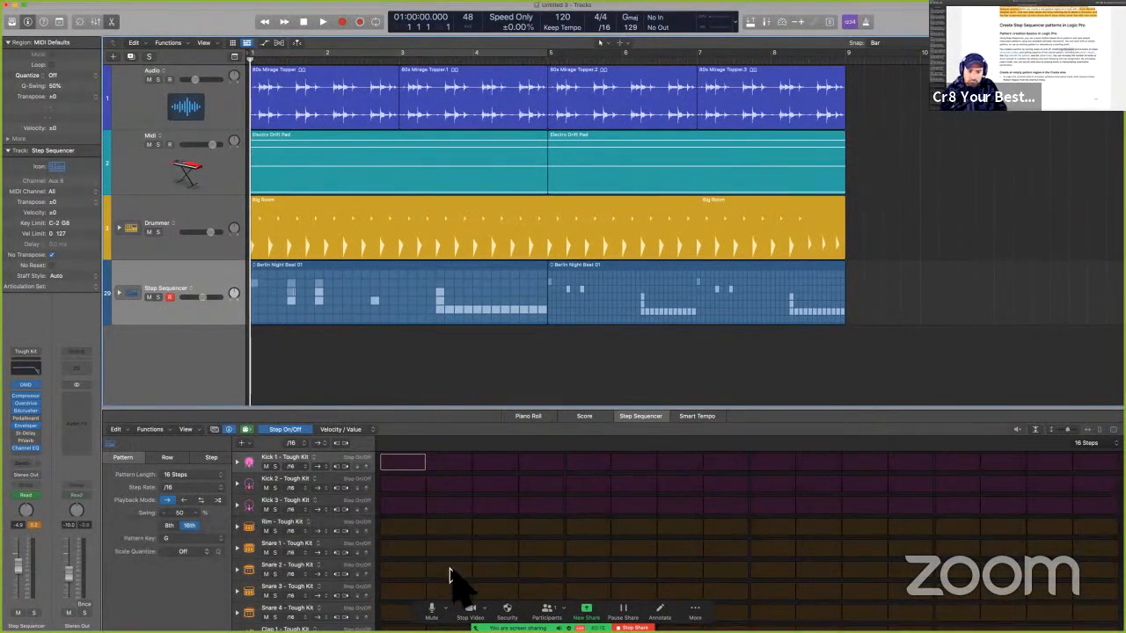
pyautogui.click(247, 430)
# Turn on Snare 3 step 1, Kick 2 and Kick 3 step 8, Snare 1 step 6, and Rim steps 3, 4 and 6.
pyautogui.click(409, 591)
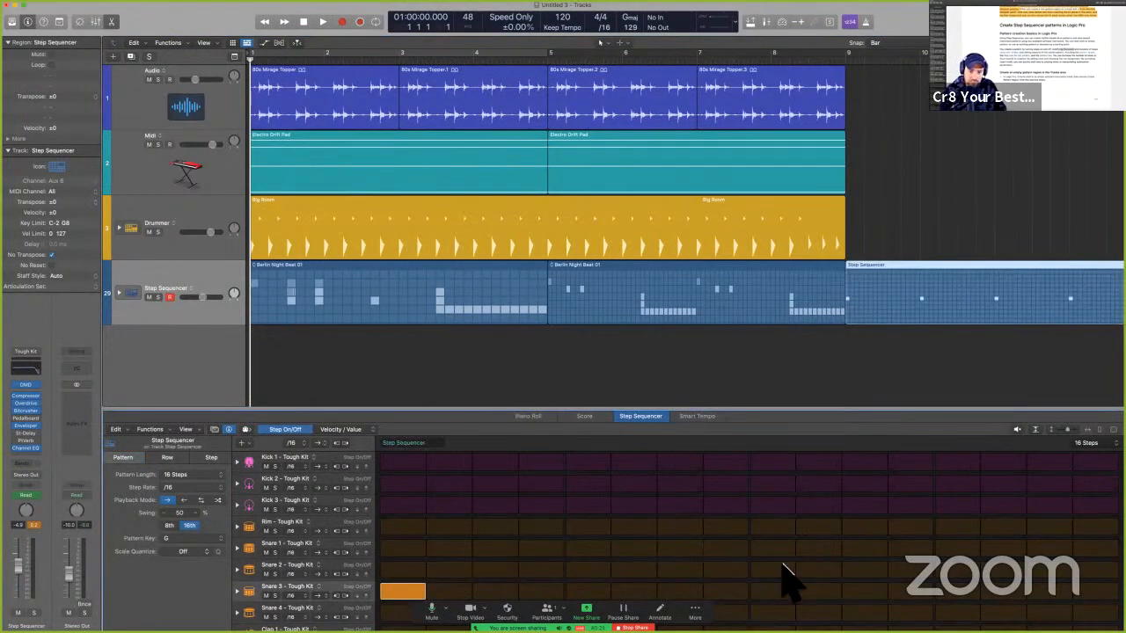
pyautogui.moveTo(743, 488); pyautogui.dragTo(676, 529)
pyautogui.click(676, 529)
pyautogui.click(626, 542)
pyautogui.click(621, 527)
pyautogui.click(554, 525)
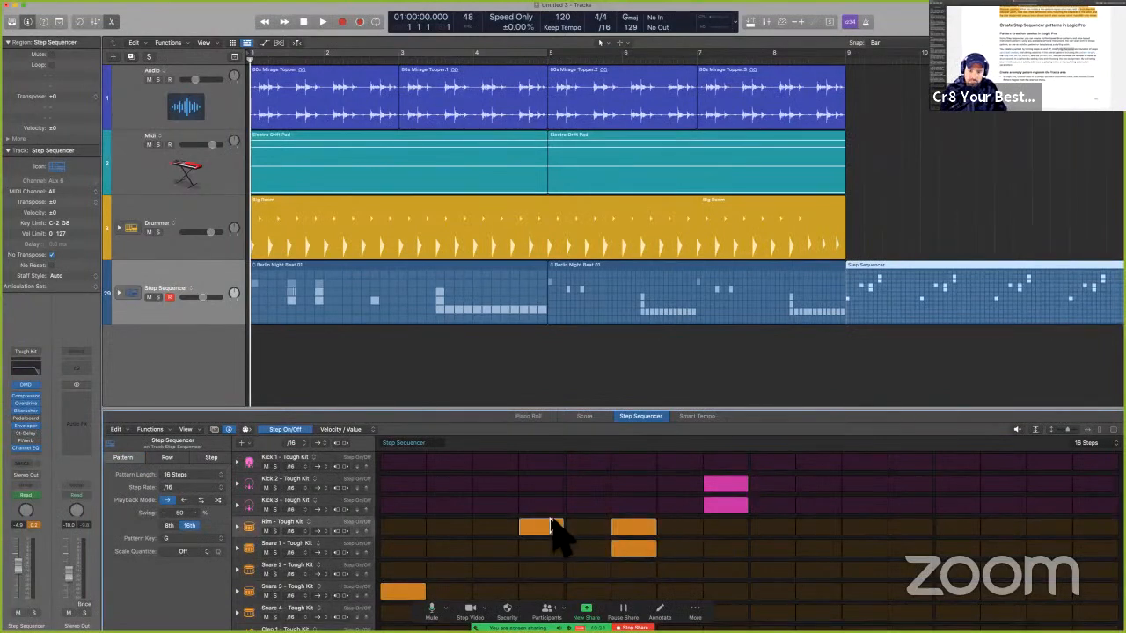
pyautogui.click(513, 526)
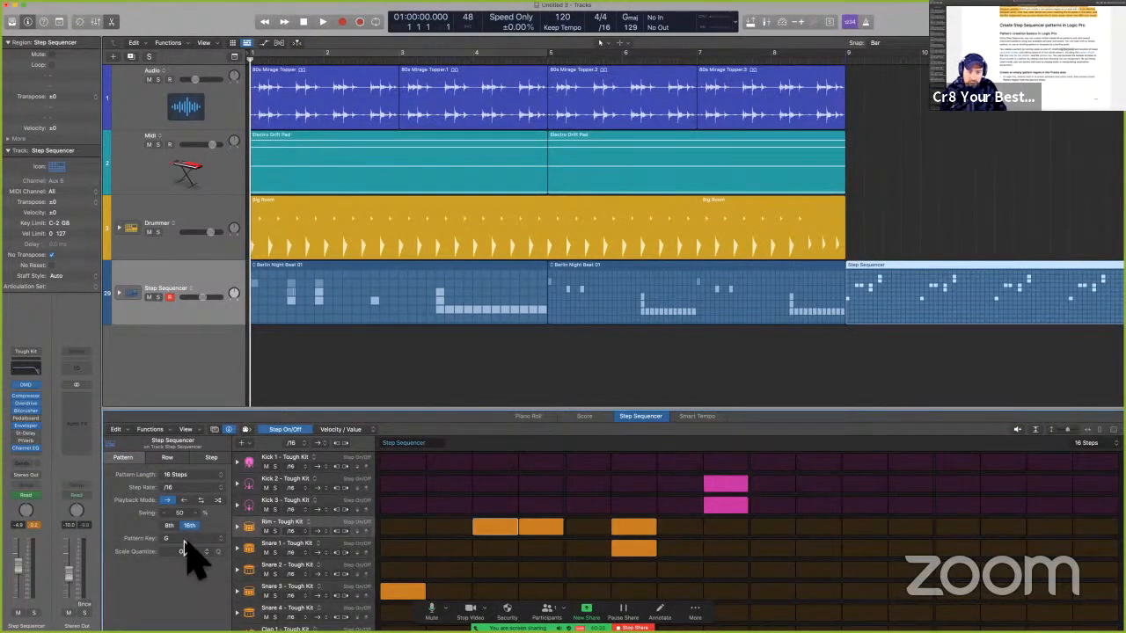
# Set the project key to E major and compare the Pattern Key of the three regions on the Step Sequencer track.
pyautogui.click(633, 18)
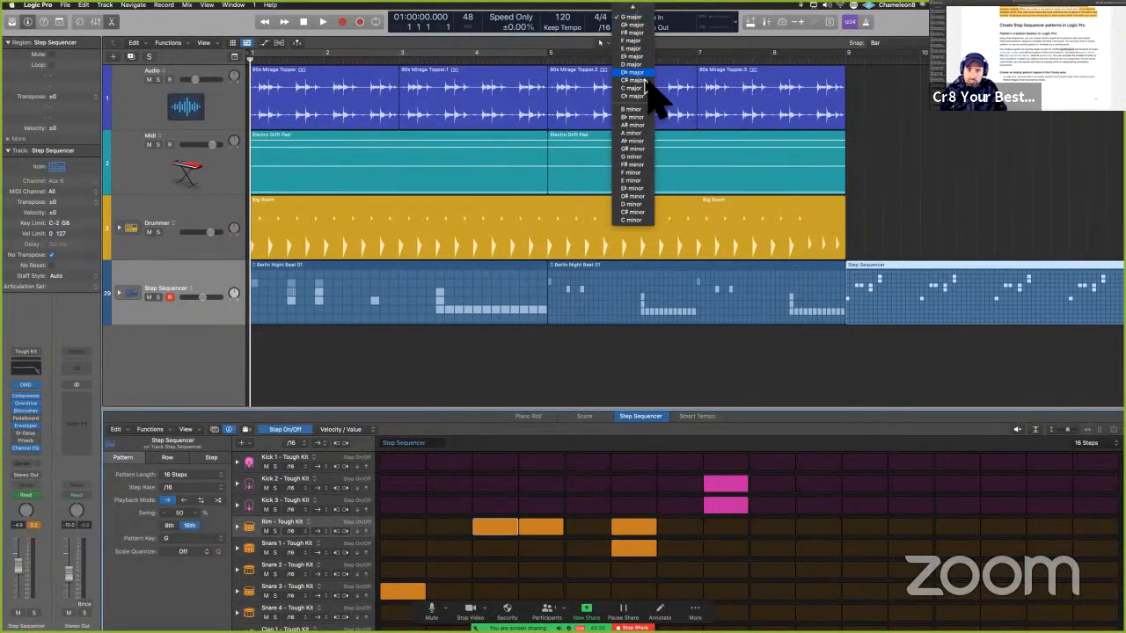
pyautogui.click(643, 49)
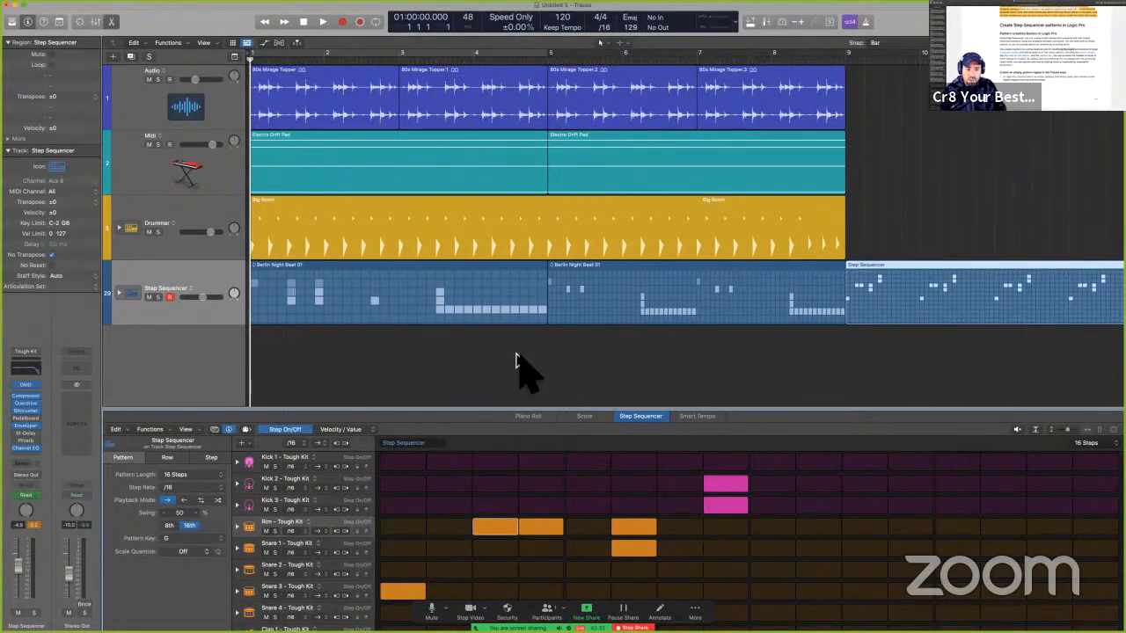
pyautogui.click(290, 302)
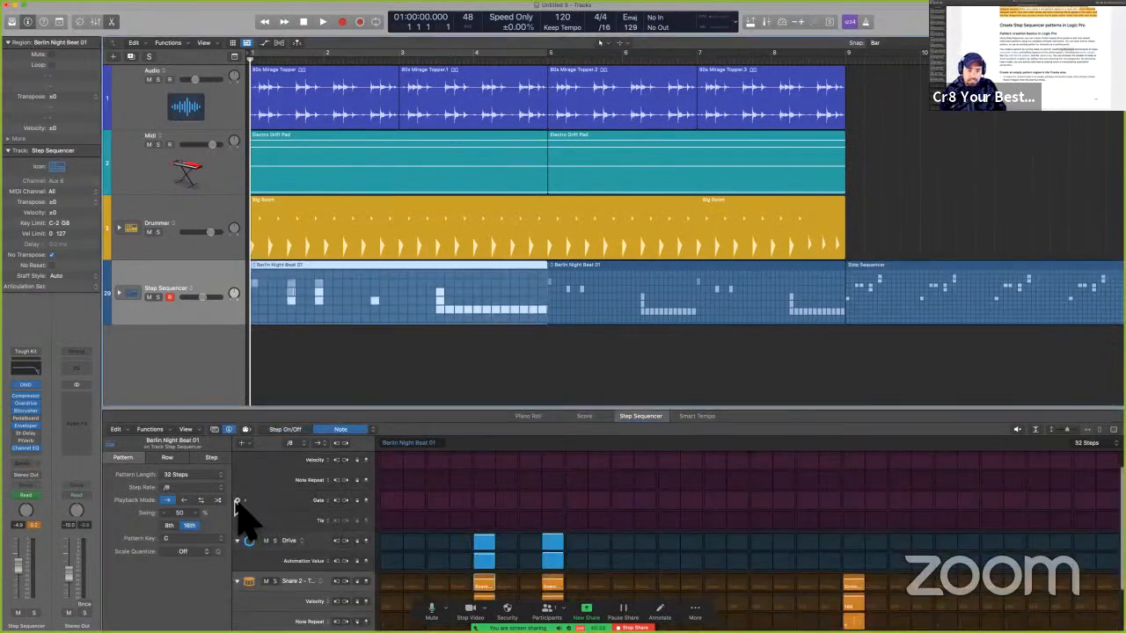
pyautogui.click(609, 299)
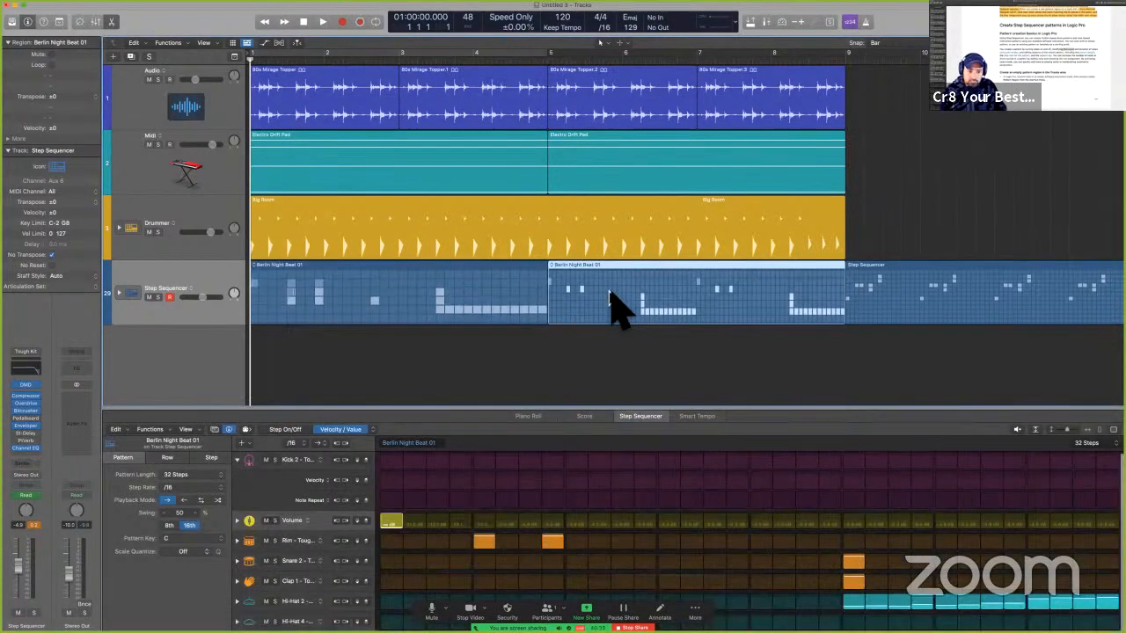
pyautogui.click(918, 299)
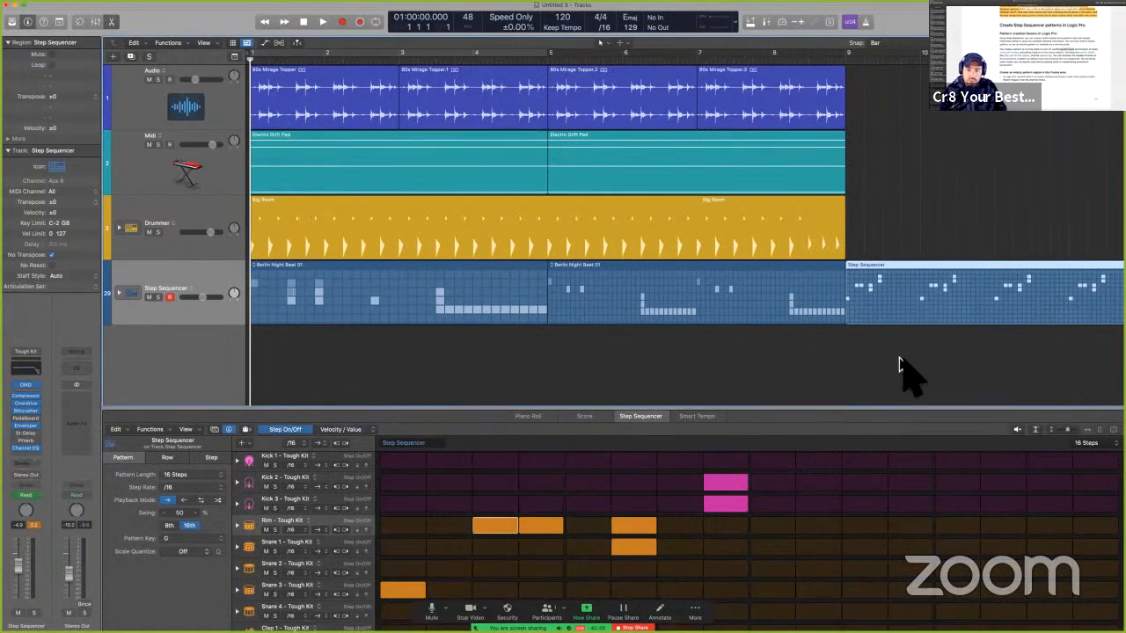
# Delete all three regions on the Step Sequencer track and create an empty pattern region at bar 1.
pyautogui.moveTo(899, 359); pyautogui.dragTo(372, 318)
pyautogui.press('BackSpace')
pyautogui.rightClick(260, 309)
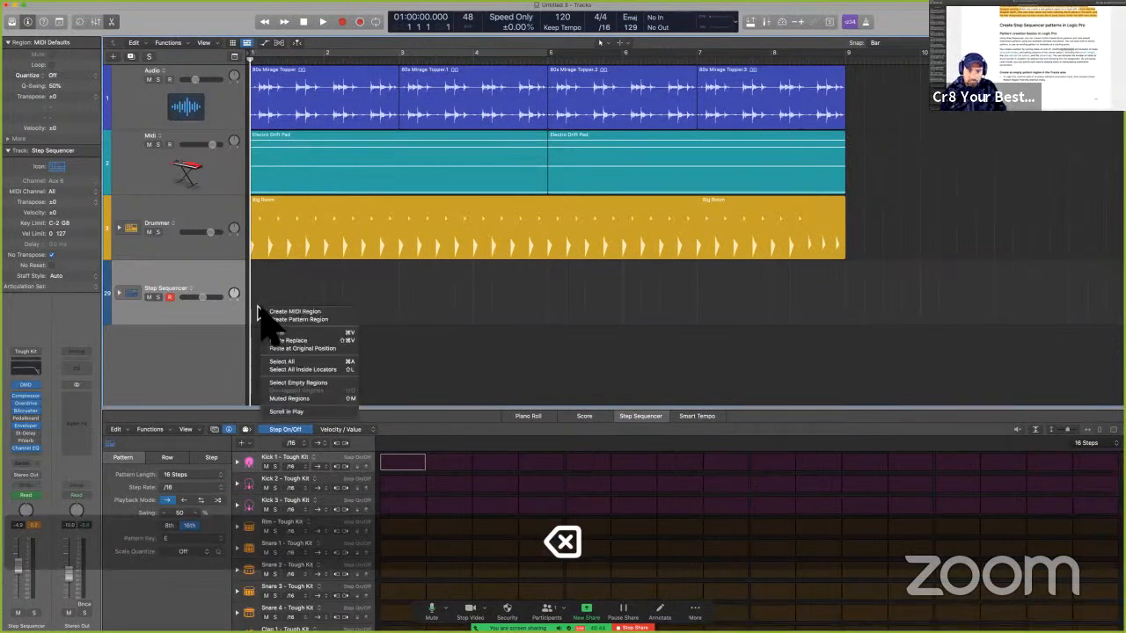
pyautogui.click(281, 319)
pyautogui.rightClick(419, 313)
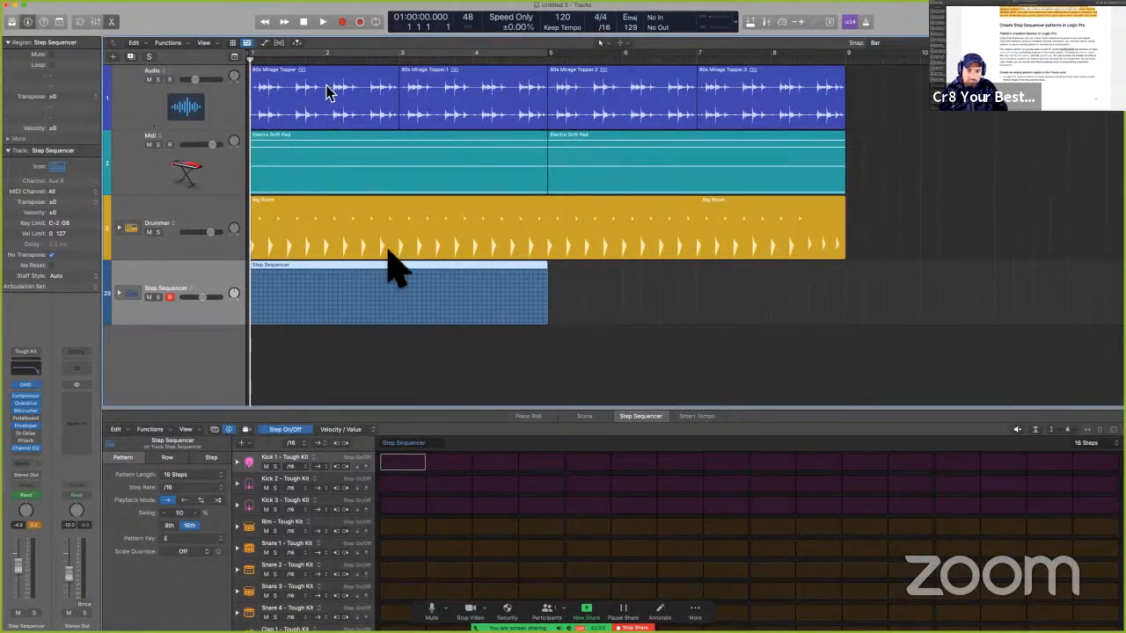
# Switch to the User Guide PDF, highlight the sentence about quickly adding rows by activating Learn mode, and return to Logic Pro.
pyautogui.hotkey('ctrl', 'Left')
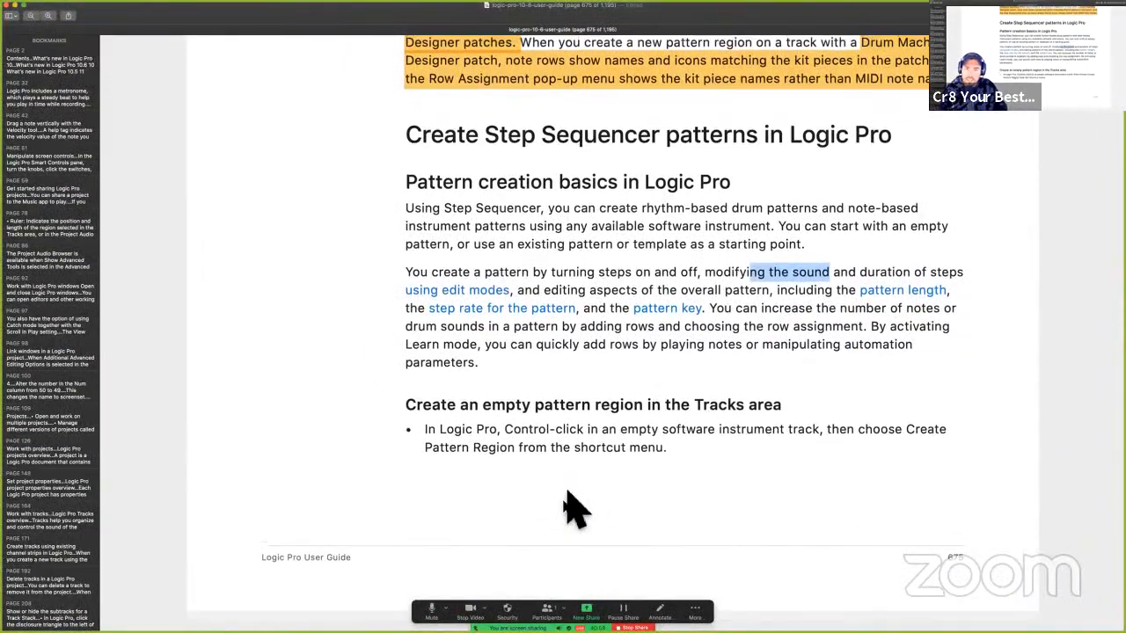
pyautogui.scroll(1, 565, 494)
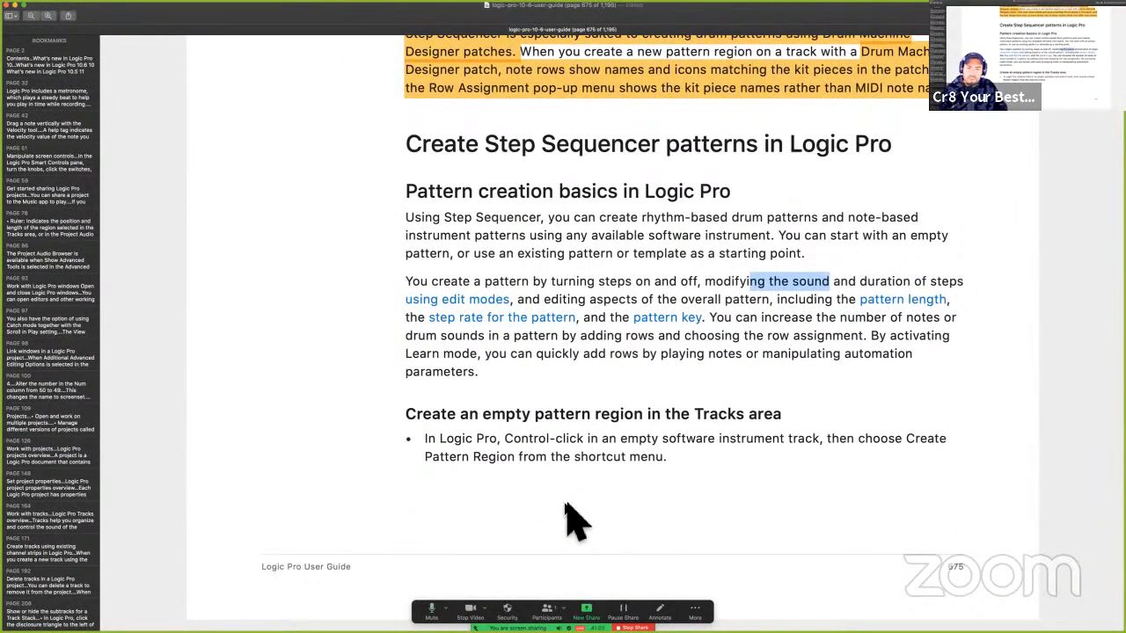
pyautogui.click(565, 502)
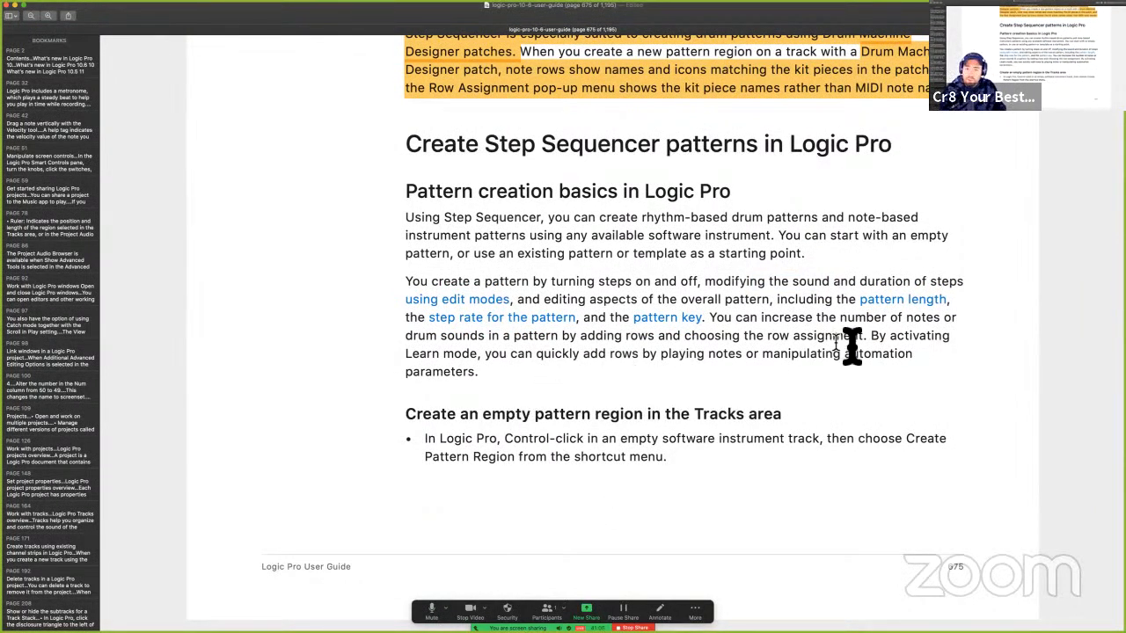
pyautogui.moveTo(871, 338); pyautogui.dragTo(911, 378)
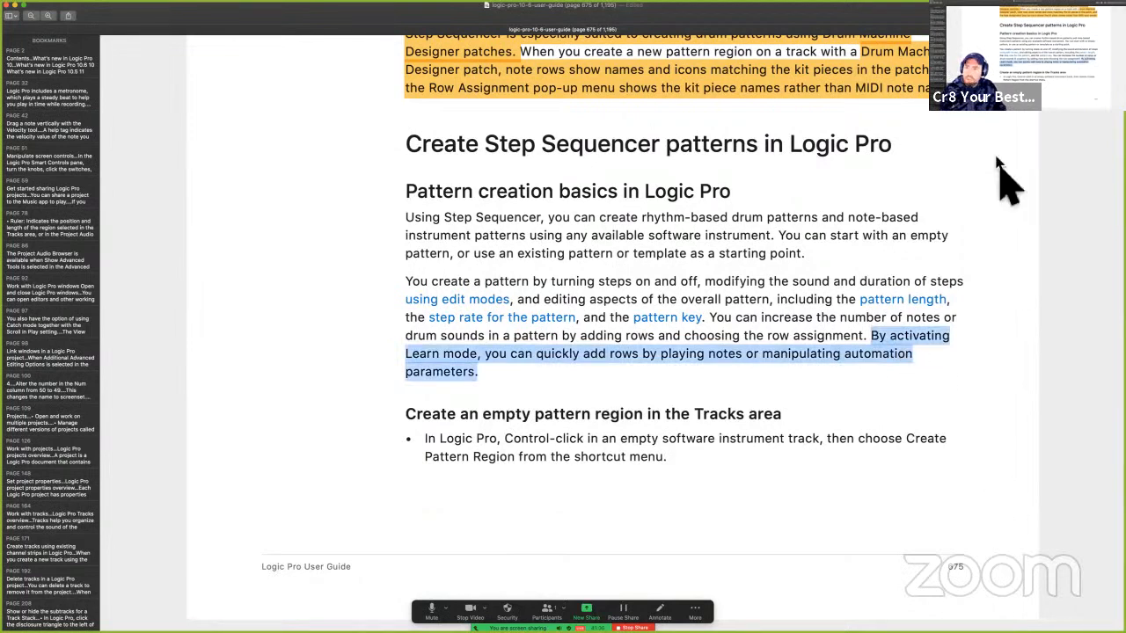
pyautogui.hotkey('ctrl', 'Right')
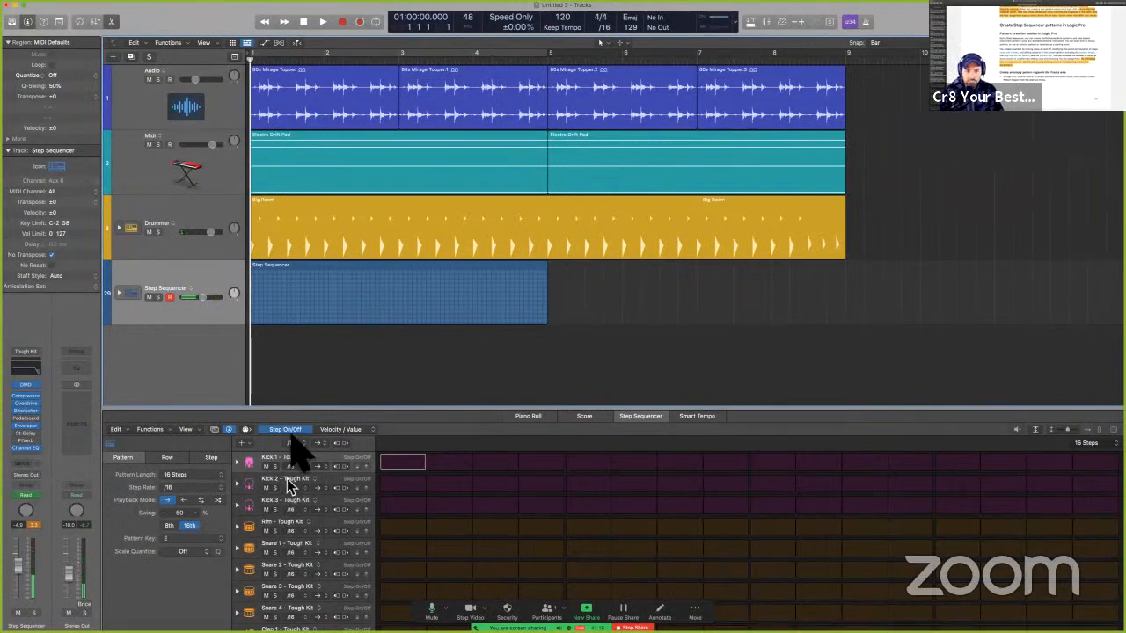
# Delete both Electro Drift Pad regions on the Midi track, and create and select an empty pattern region at bar 1 of that track.
pyautogui.click(338, 171)
pyautogui.press('BackSpace')
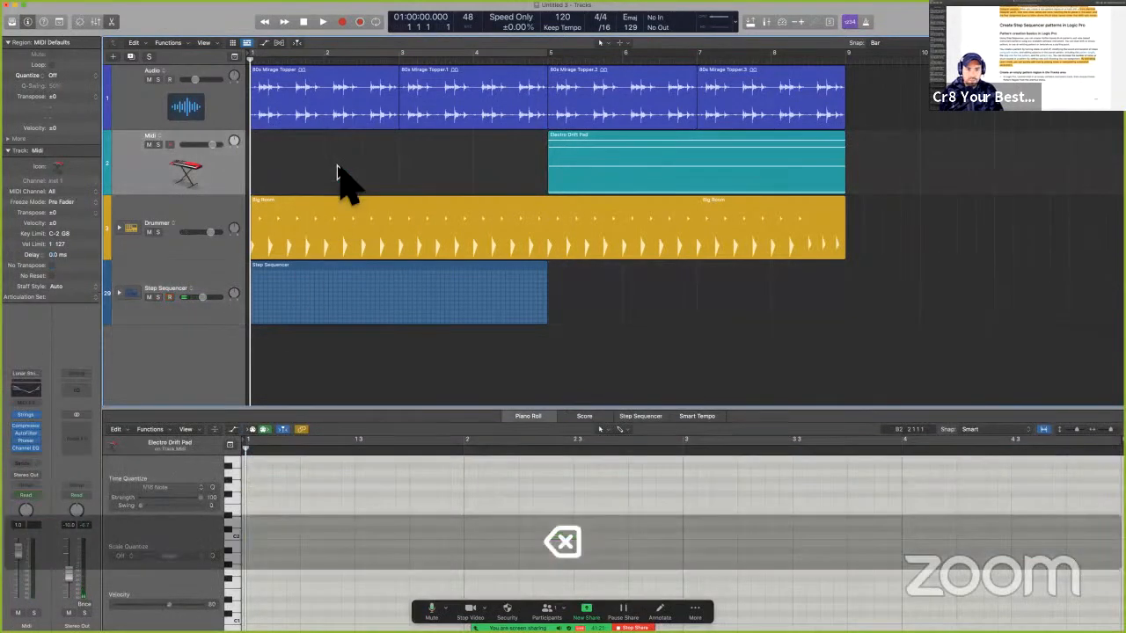
pyautogui.rightClick(264, 176)
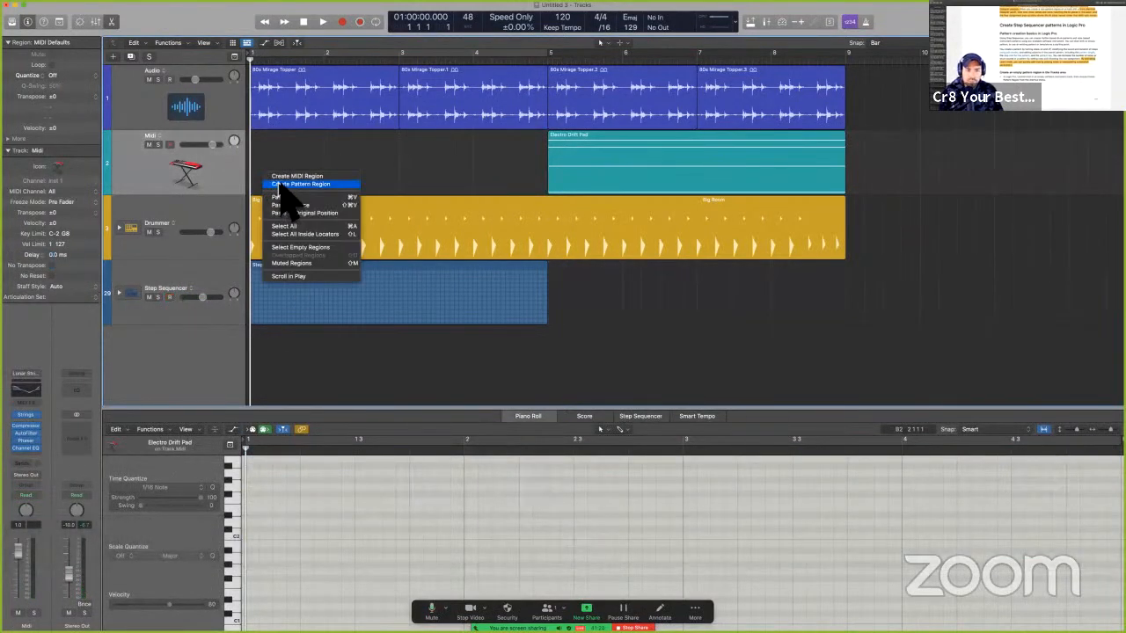
pyautogui.click(281, 185)
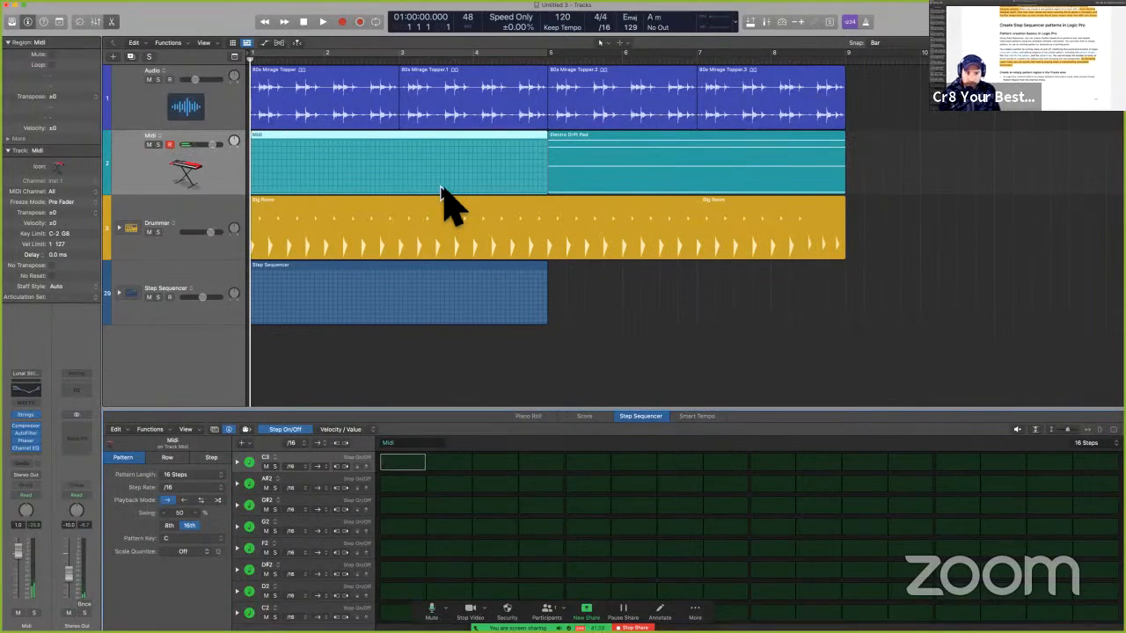
pyautogui.click(580, 165)
pyautogui.press('BackSpace')
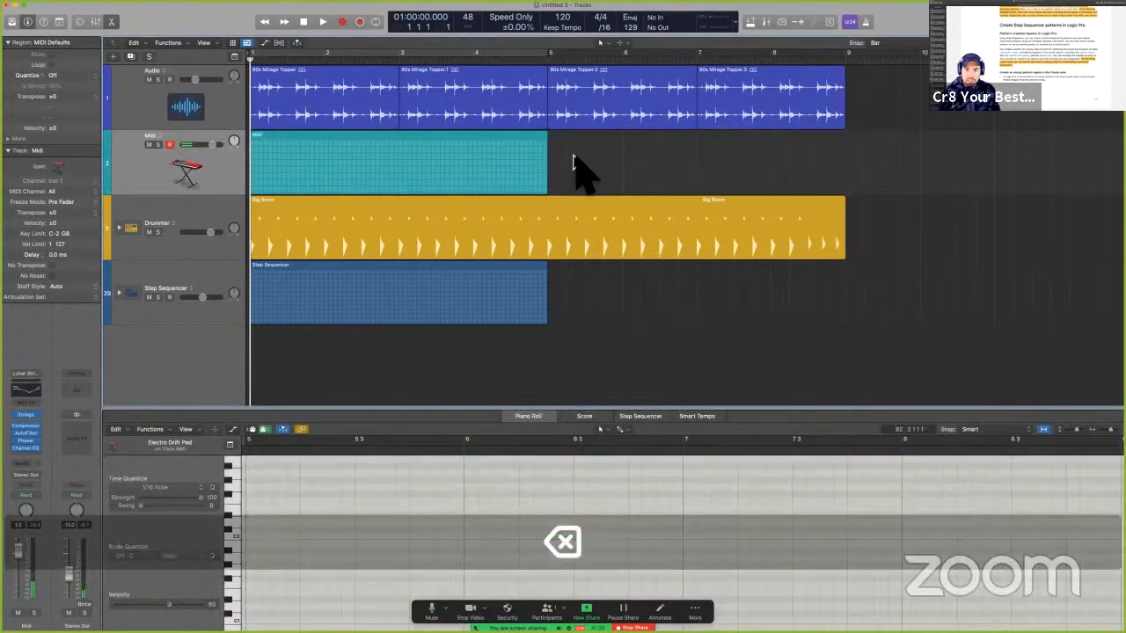
pyautogui.click(459, 183)
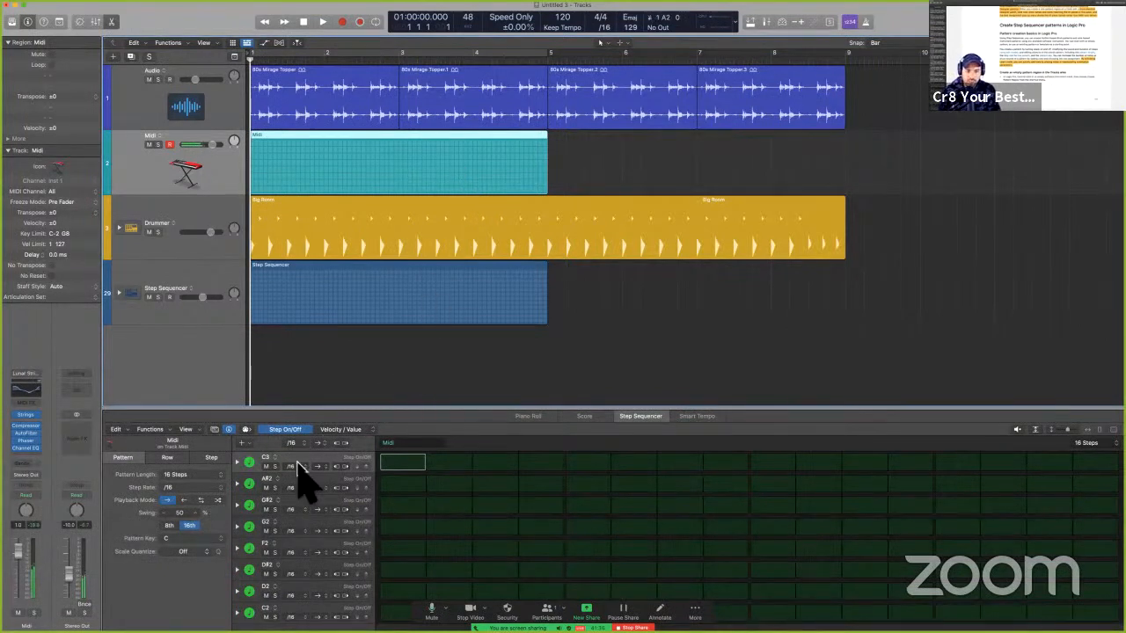
# Look over the C3 row's note assignment choices, and add E3 and A2 rows to the pattern with Learn mode.
pyautogui.moveTo(299, 464)
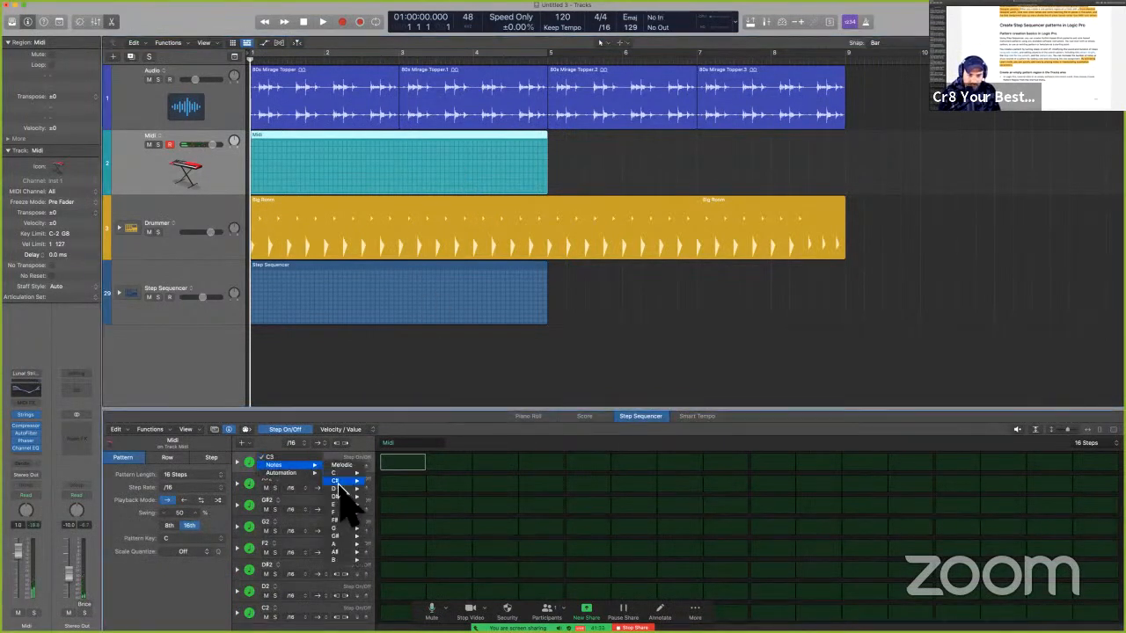
pyautogui.click(381, 402)
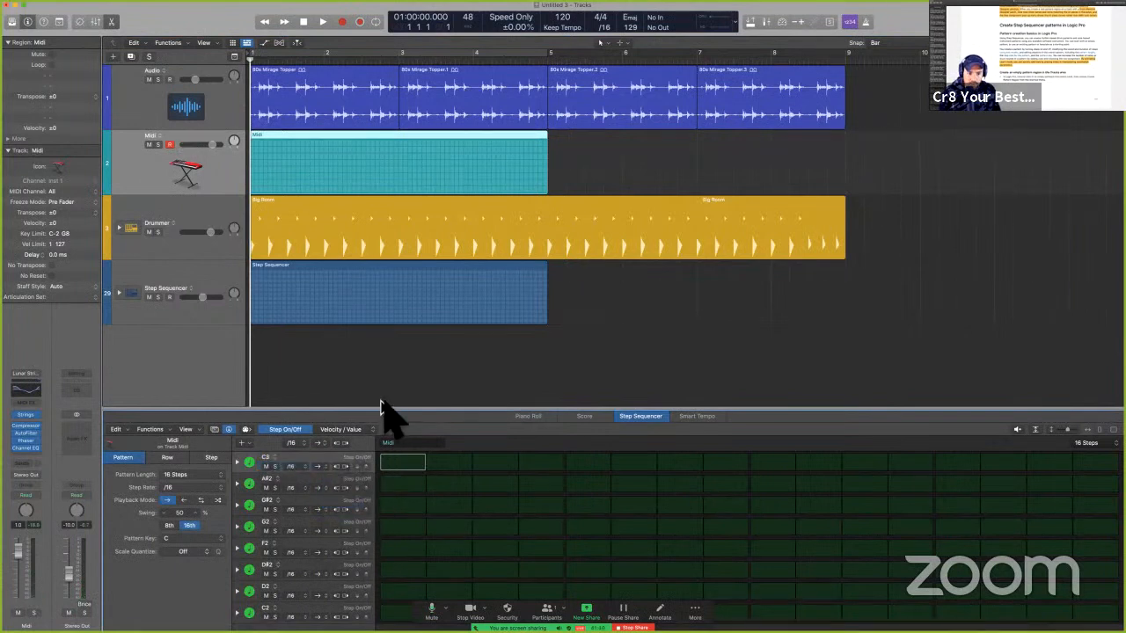
pyautogui.click(251, 443)
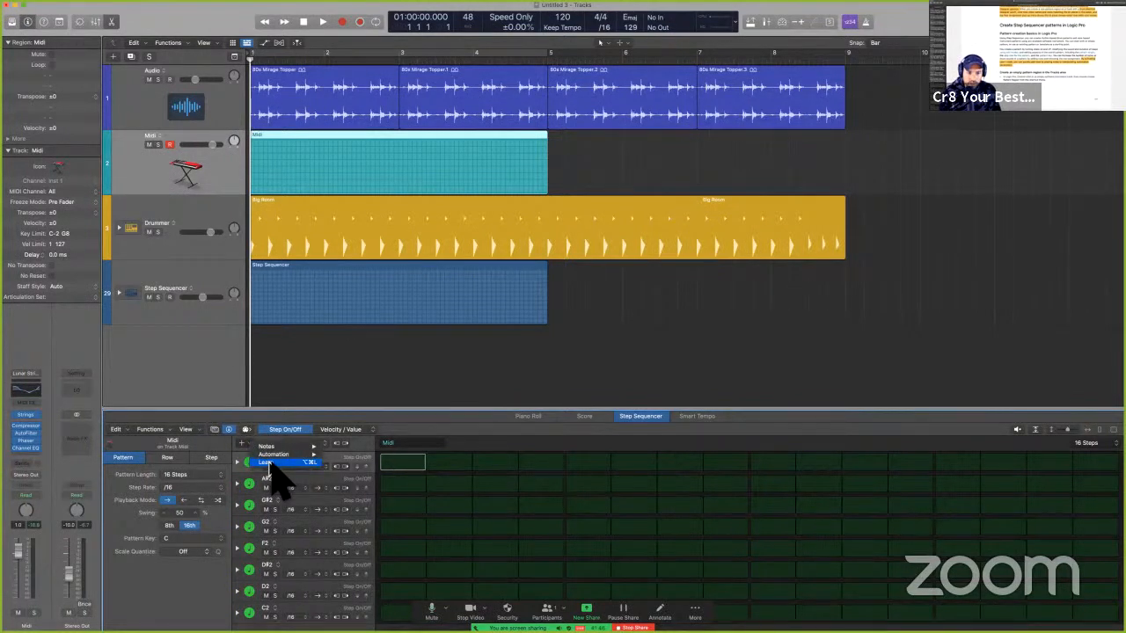
pyautogui.click(266, 463)
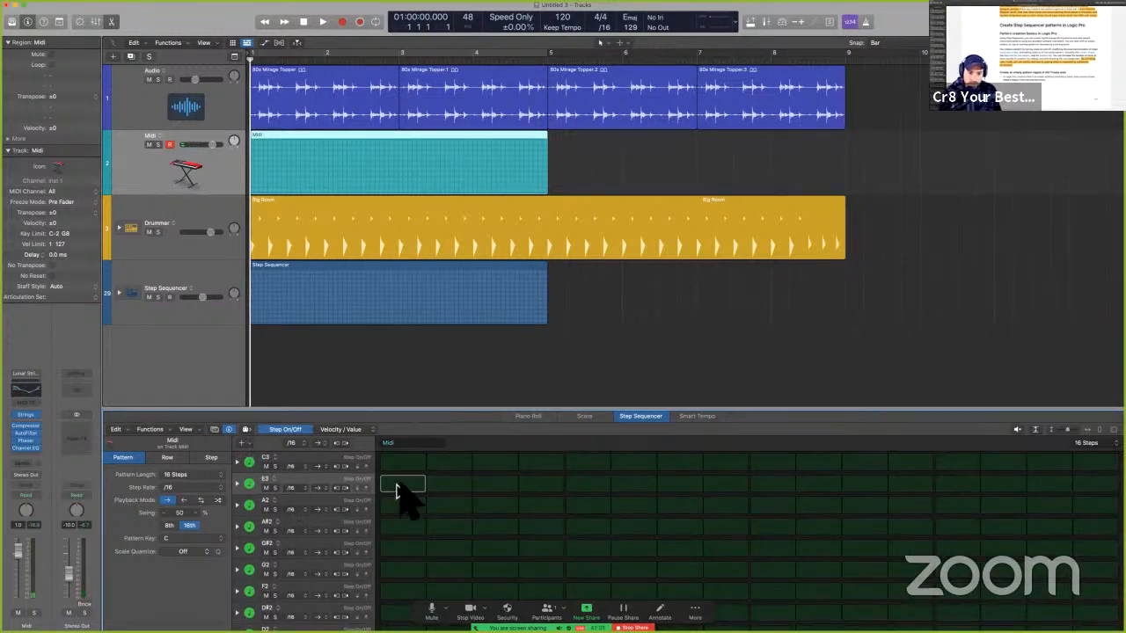
# Turn on steps 1, 5, 9 and 13 in the C3, E3 and A2 rows of the Midi pattern and play it back.
pyautogui.moveTo(396, 467); pyautogui.dragTo(406, 503)
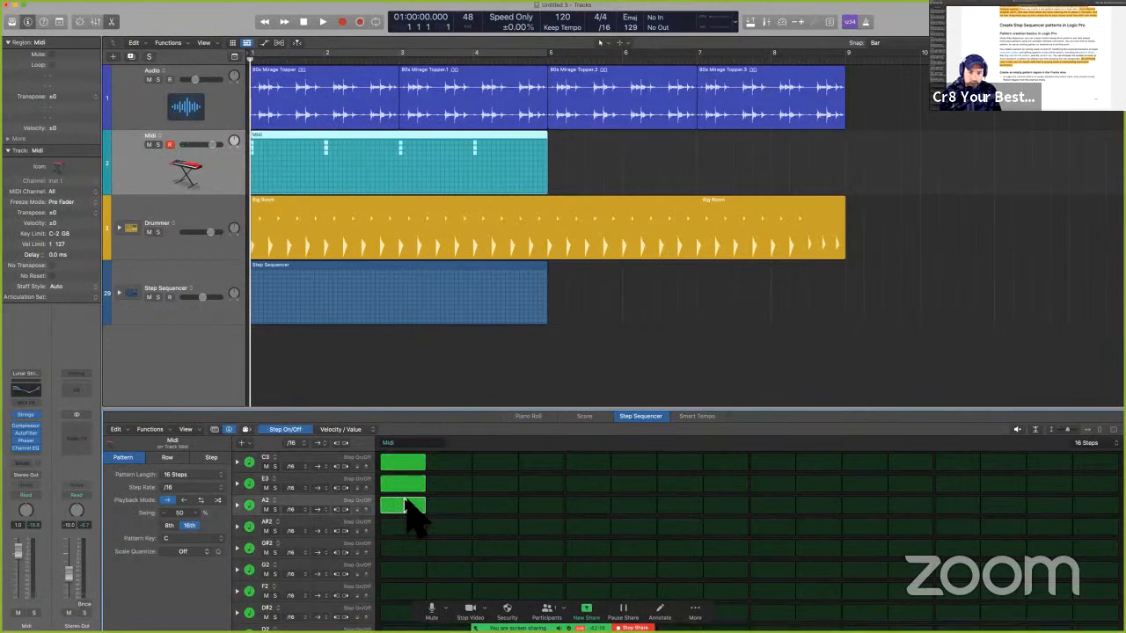
pyautogui.press('space')
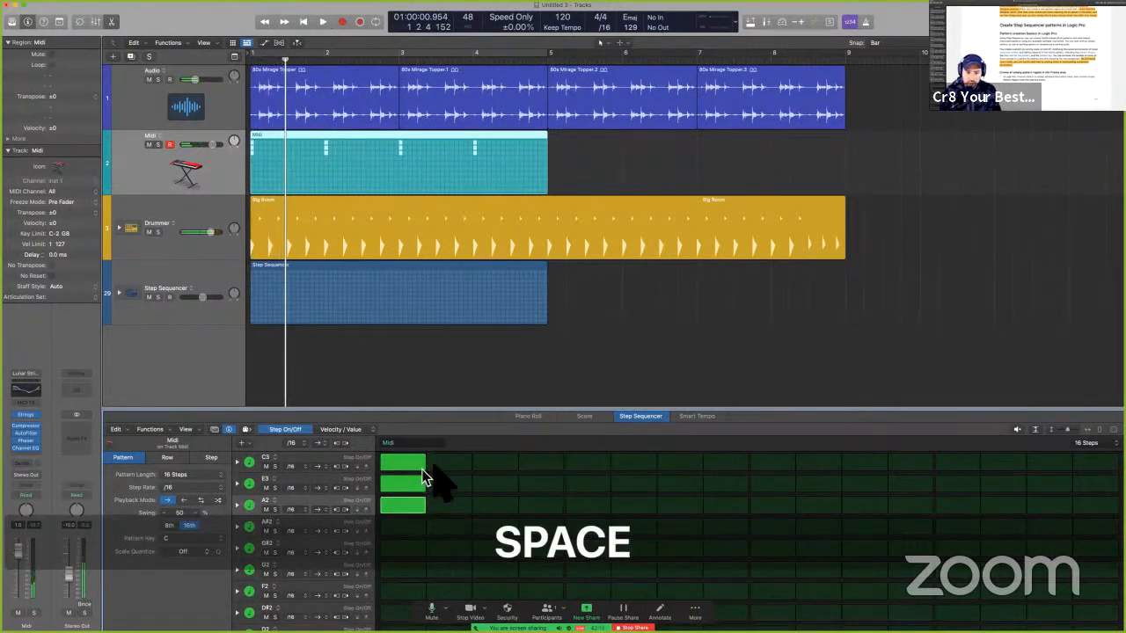
pyautogui.moveTo(496, 466); pyautogui.dragTo(508, 505)
pyautogui.moveTo(588, 463); pyautogui.dragTo(598, 507)
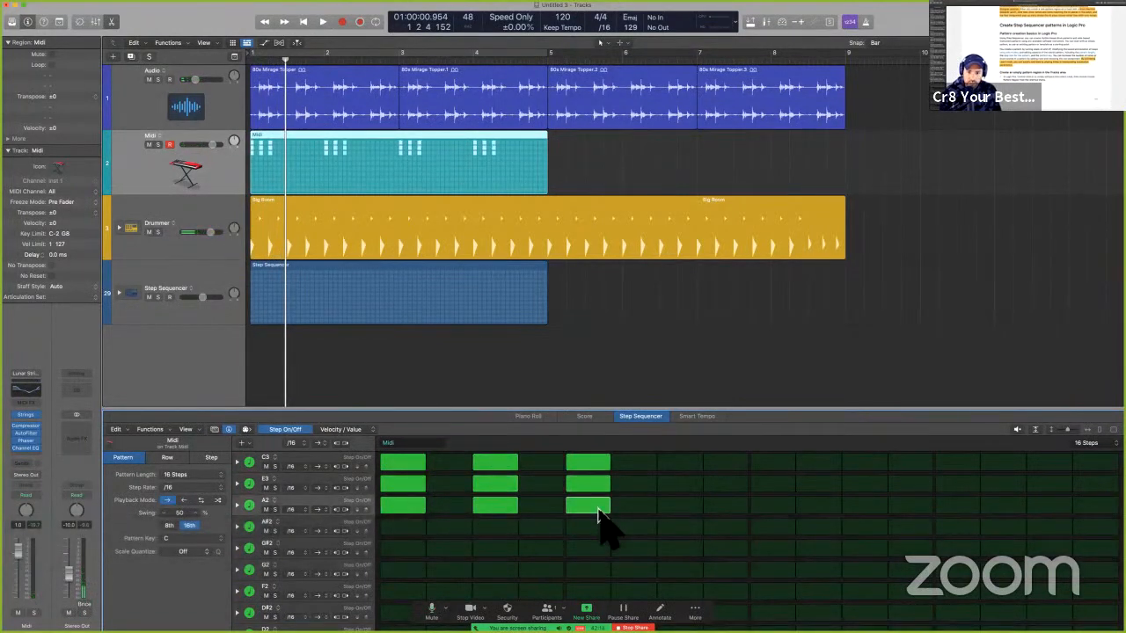
pyautogui.moveTo(515, 464); pyautogui.dragTo(510, 508)
pyautogui.moveTo(781, 465); pyautogui.dragTo(794, 525)
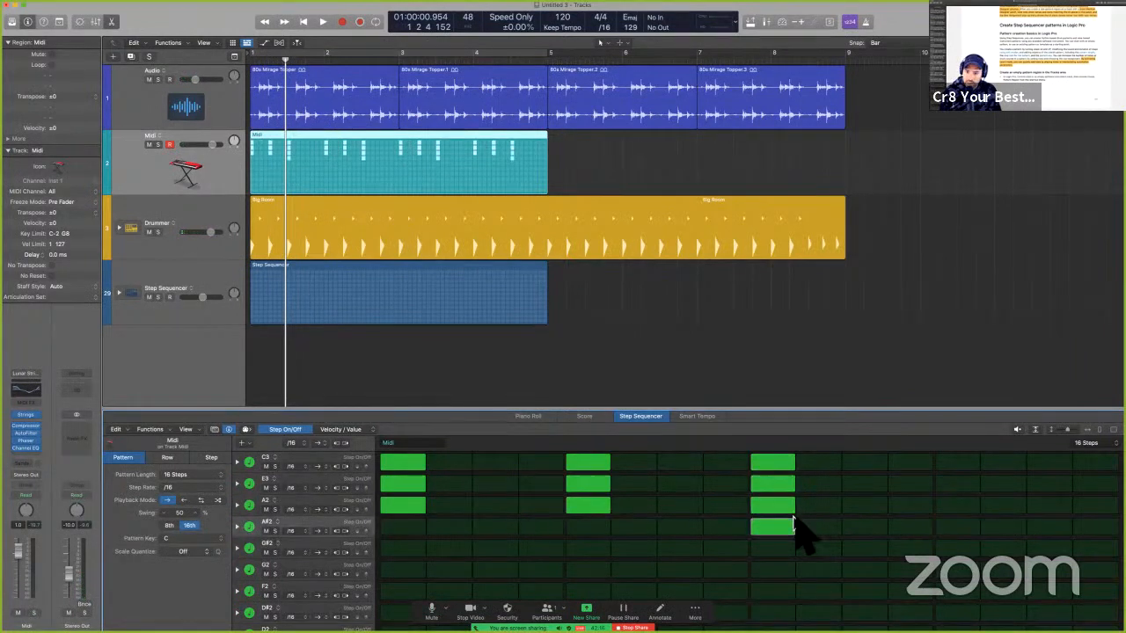
pyautogui.click(792, 528)
pyautogui.moveTo(948, 463); pyautogui.dragTo(958, 509)
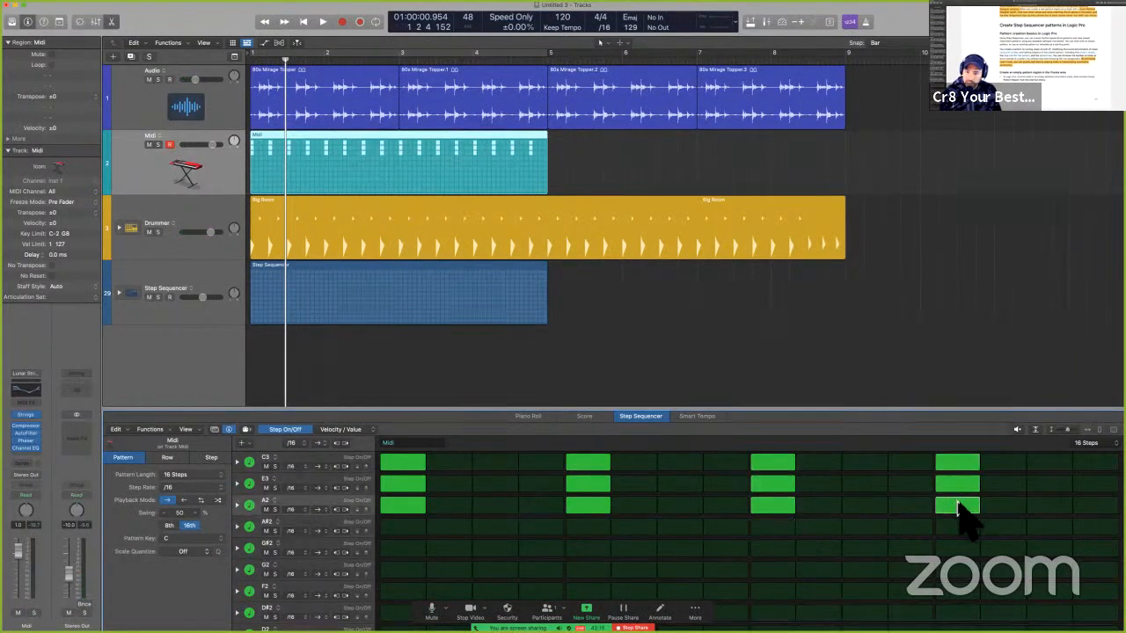
pyautogui.press('space')
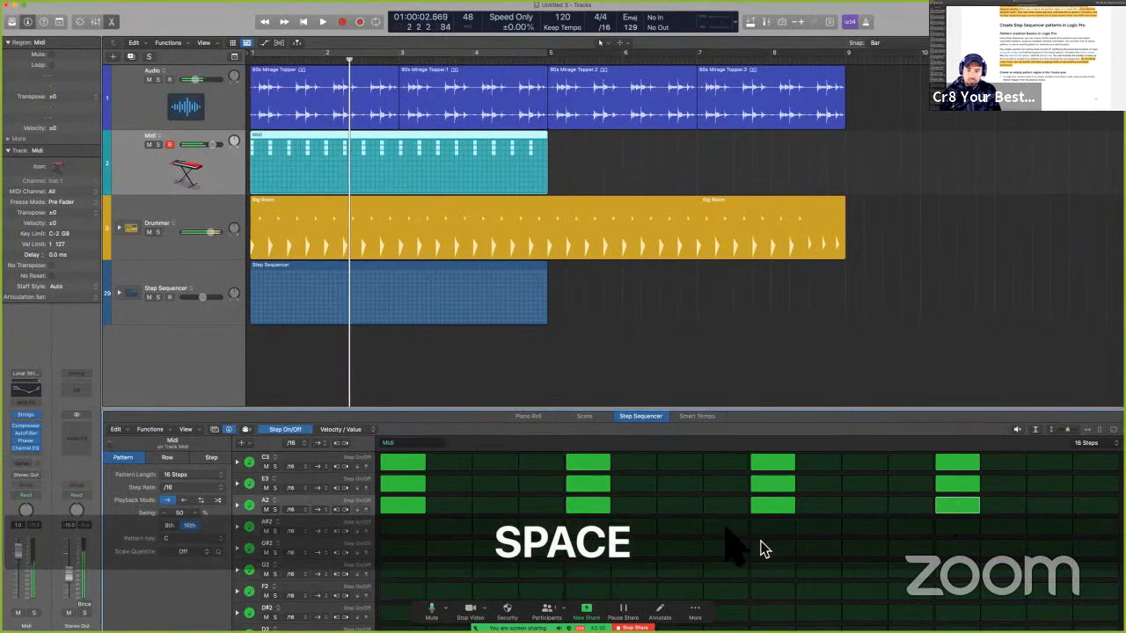
# Turn off steps 5, 9 and 13 in the C3, E3 and A2 rows, playing the pattern back in between.
pyautogui.moveTo(589, 463)
pyautogui.mouseDown()
pyautogui.moveTo(604, 473)
pyautogui.moveTo(600, 506)
pyautogui.mouseUp()
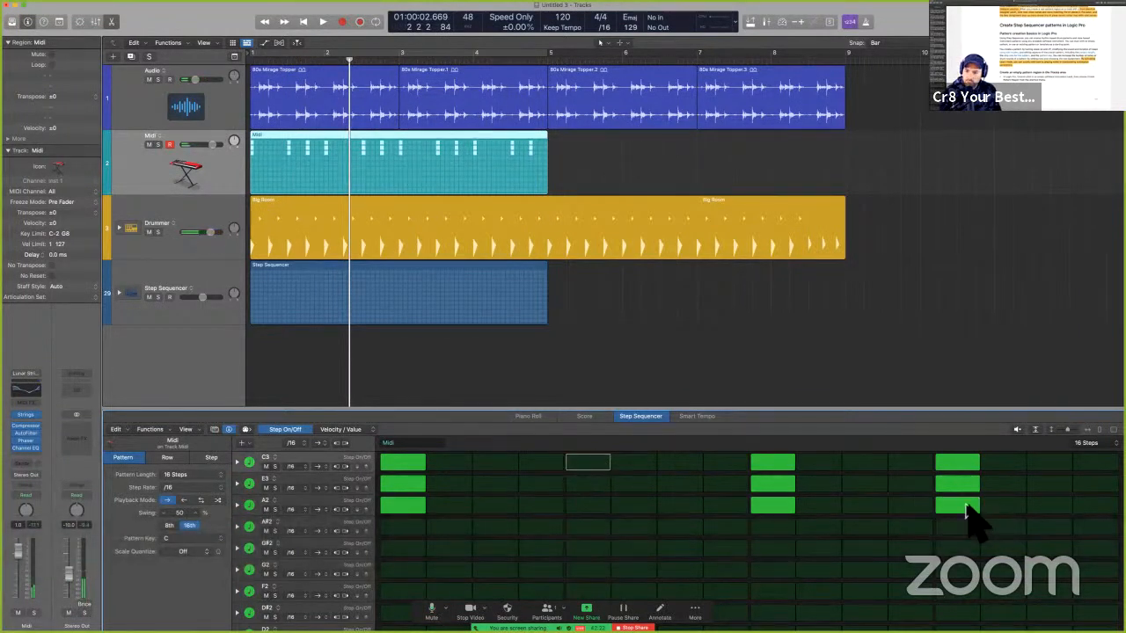
pyautogui.moveTo(976, 514); pyautogui.dragTo(967, 465)
pyautogui.press('space')
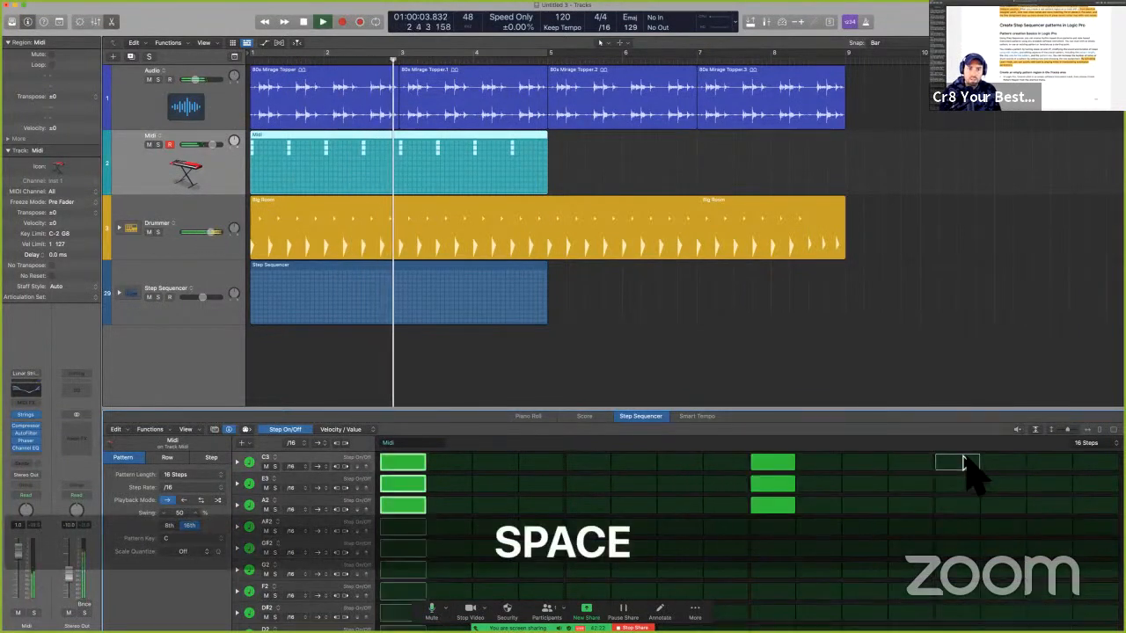
pyautogui.press('Return')
pyautogui.press('space')
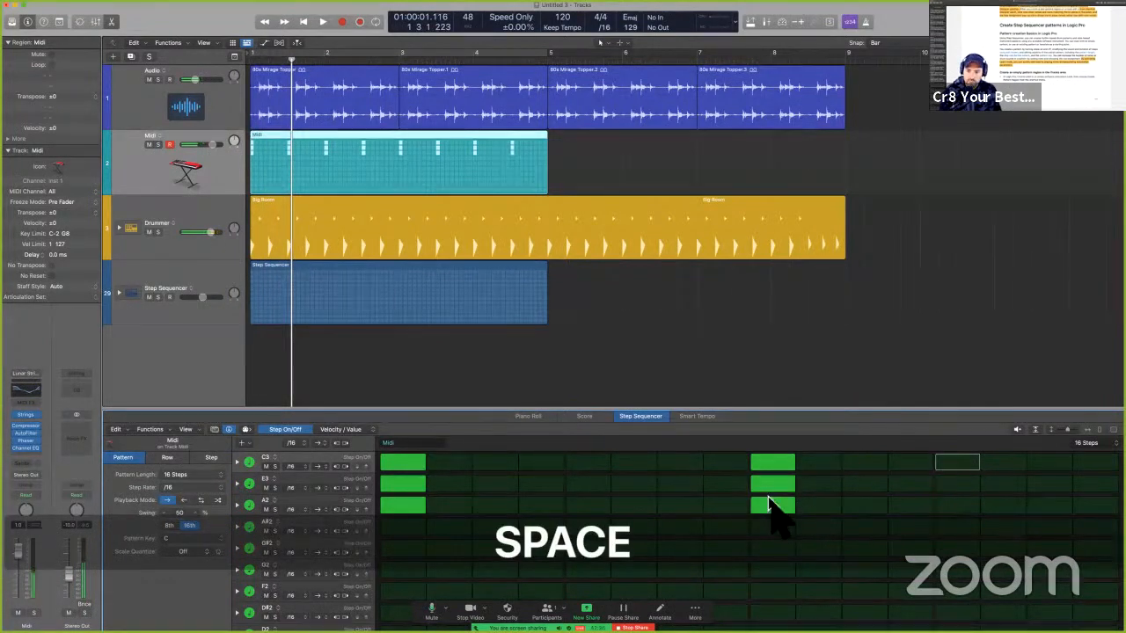
pyautogui.moveTo(767, 506); pyautogui.dragTo(786, 464)
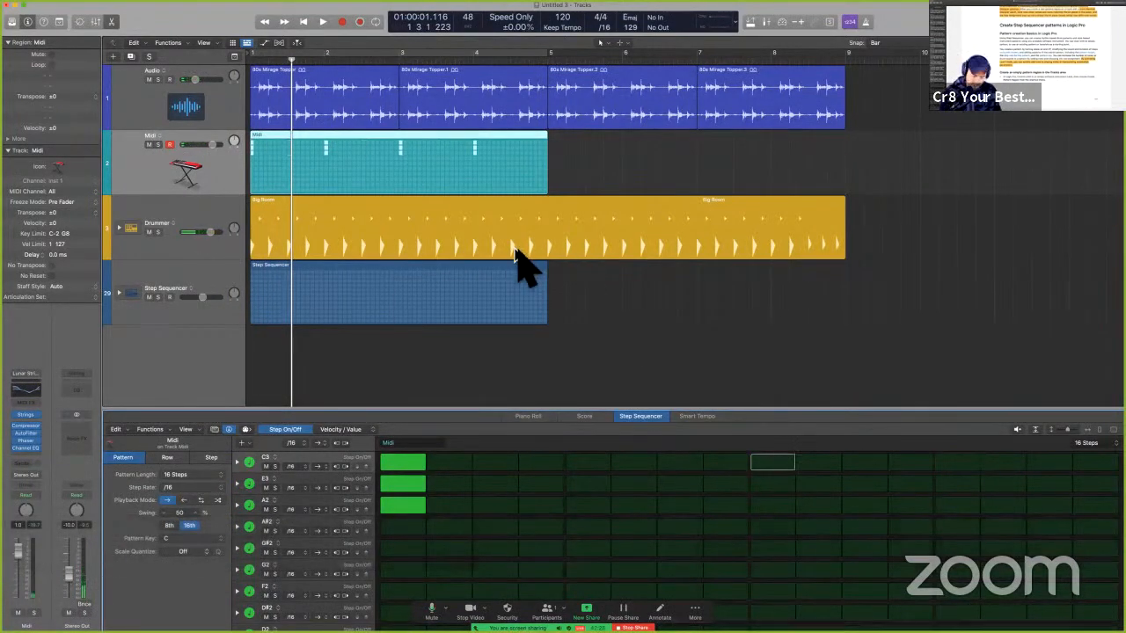
# Turn on Cycle mode and listen to the reduced Midi pattern.
pyautogui.press('c')
pyautogui.press('space')
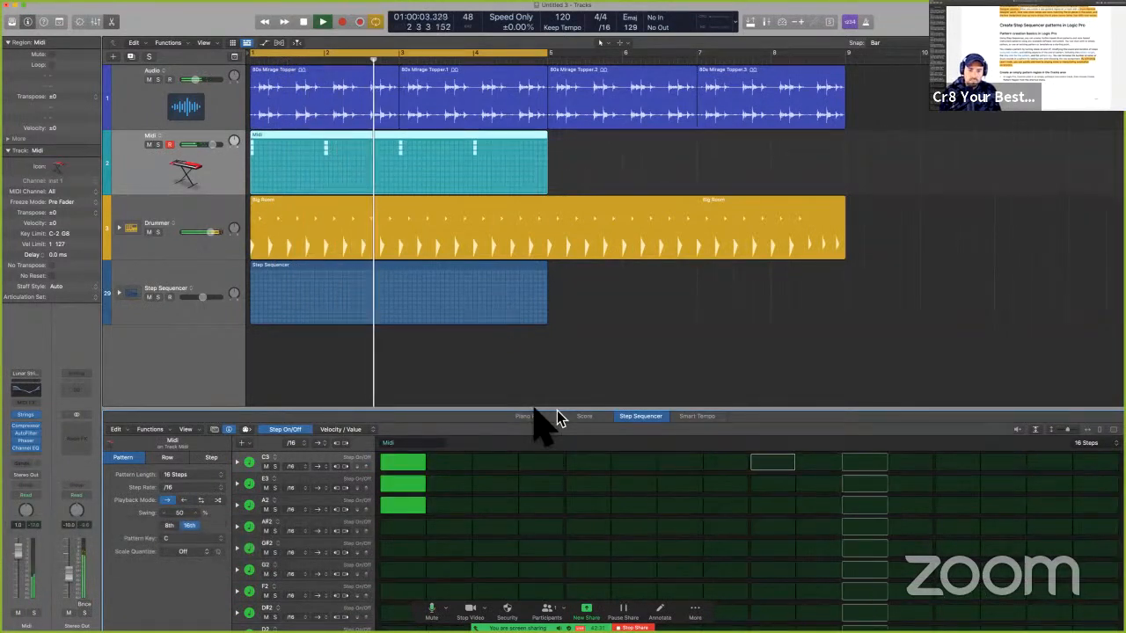
pyautogui.press('space')
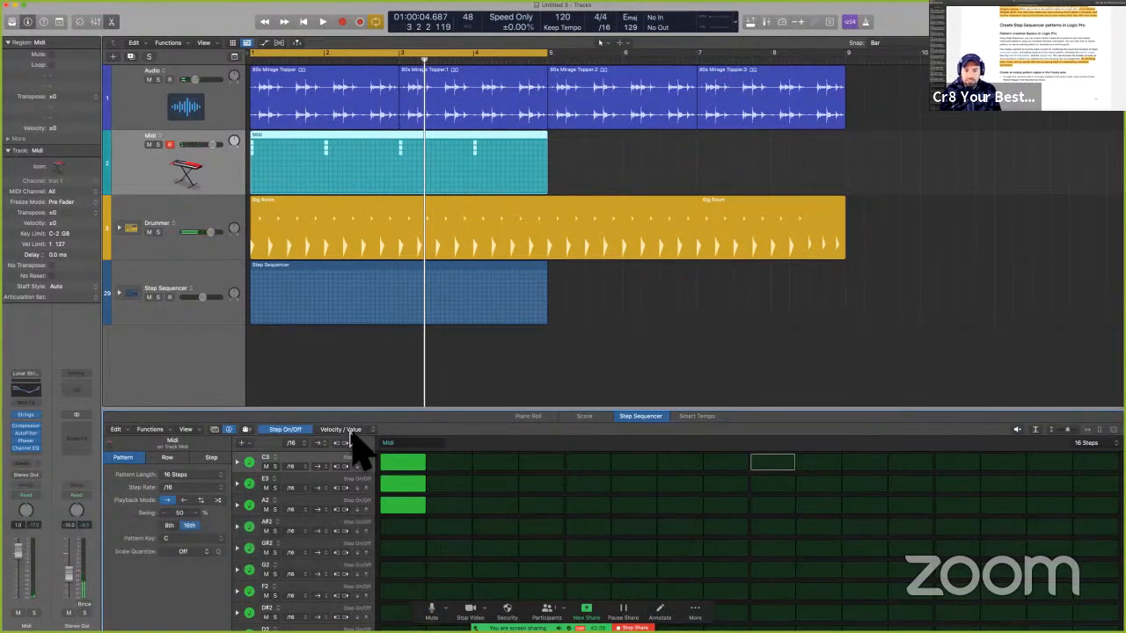
# Choose the Tie edit mode, tie steps 1–4 in the C3 row, 1–5 in E3 and 1–3 in A2, and start playback.
pyautogui.click(383, 432)
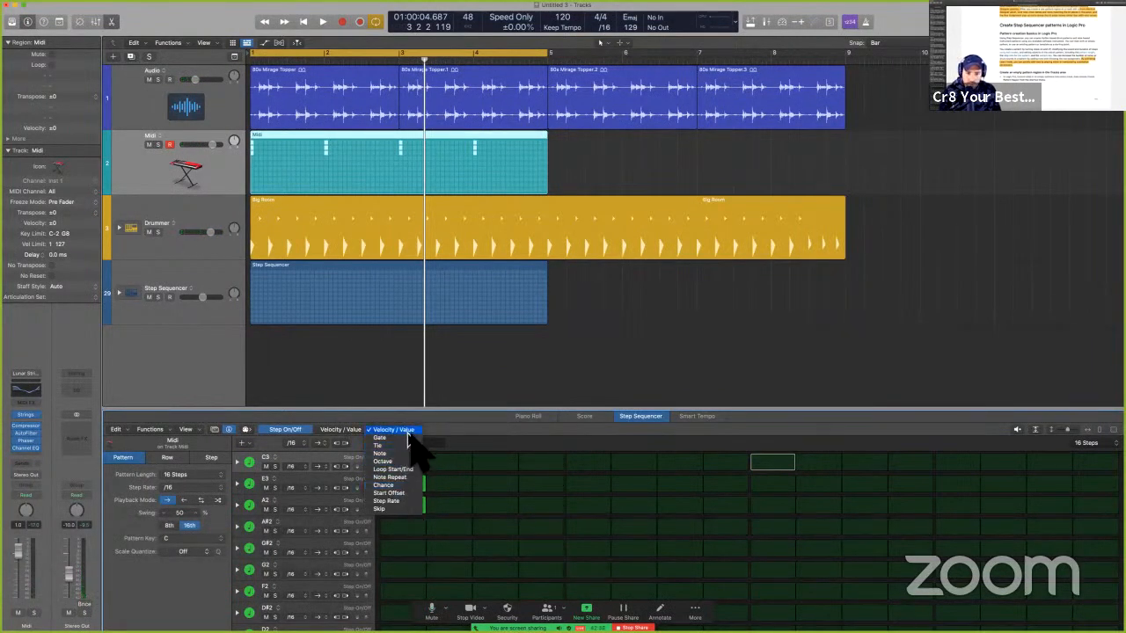
pyautogui.click(406, 446)
pyautogui.moveTo(431, 464); pyautogui.dragTo(538, 464)
pyautogui.moveTo(431, 484); pyautogui.dragTo(550, 485)
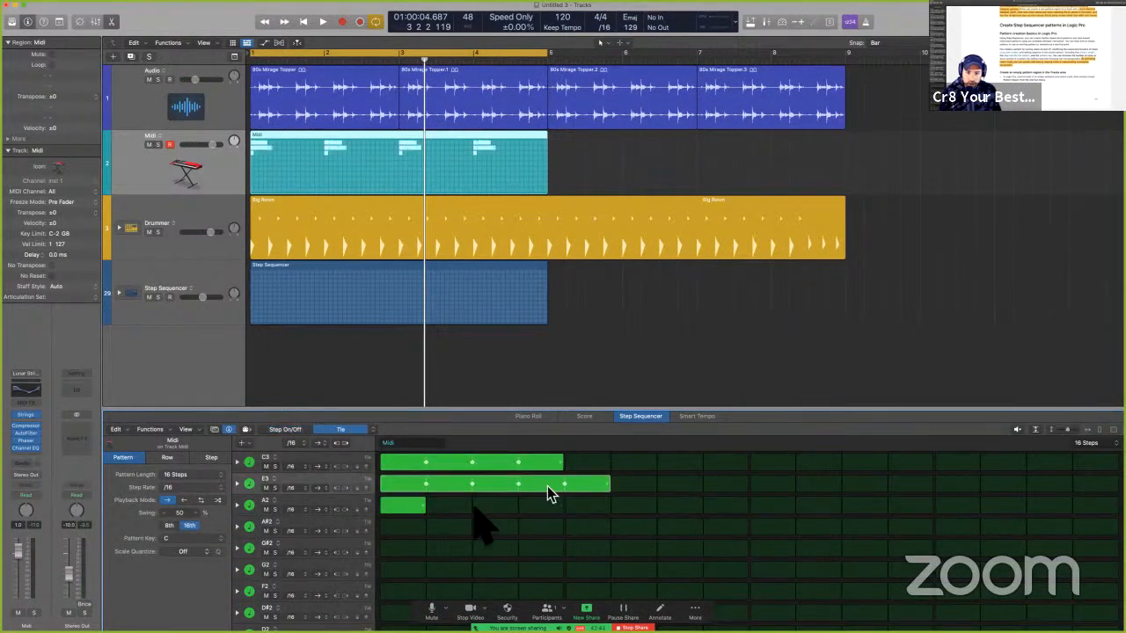
pyautogui.moveTo(427, 506); pyautogui.dragTo(547, 507)
pyautogui.click(525, 506)
pyautogui.click(530, 509)
pyautogui.click(524, 508)
pyautogui.press('space')
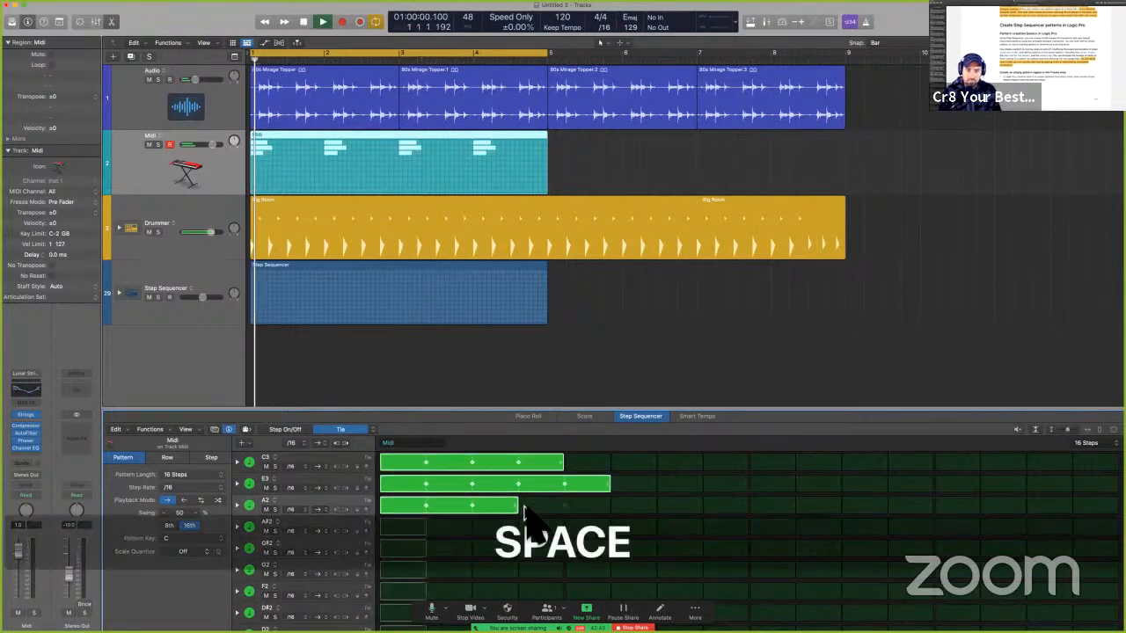
# Adjust the ties in the C3, E3 and A2 rows during playback until each note spans steps 1–5, and stop playback.
pyautogui.click(556, 486)
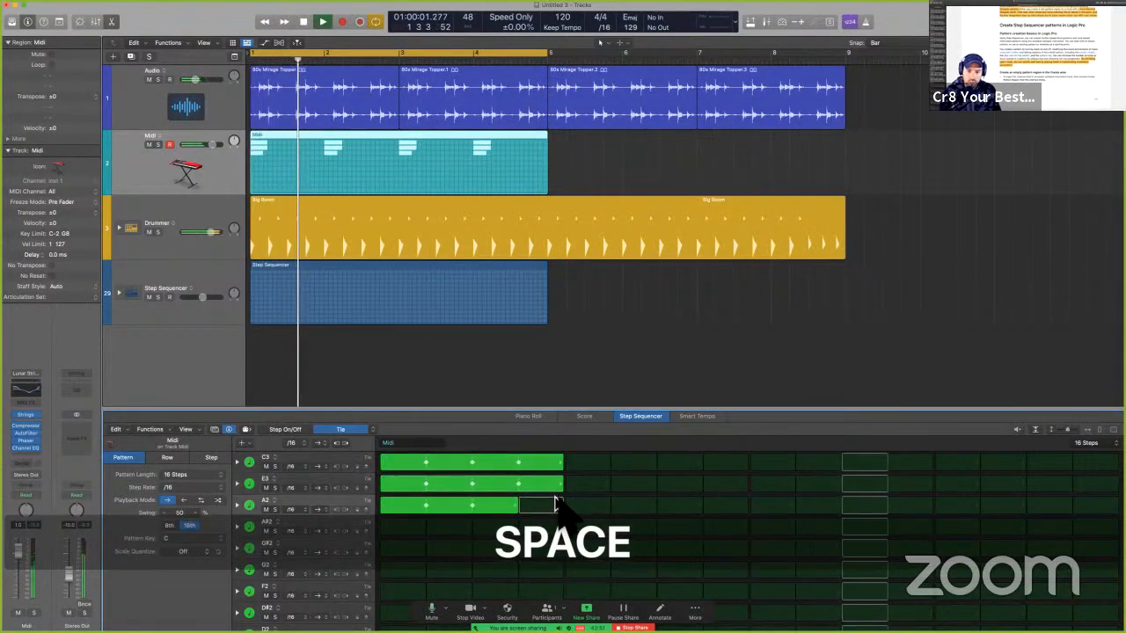
pyautogui.click(528, 507)
pyautogui.click(591, 504)
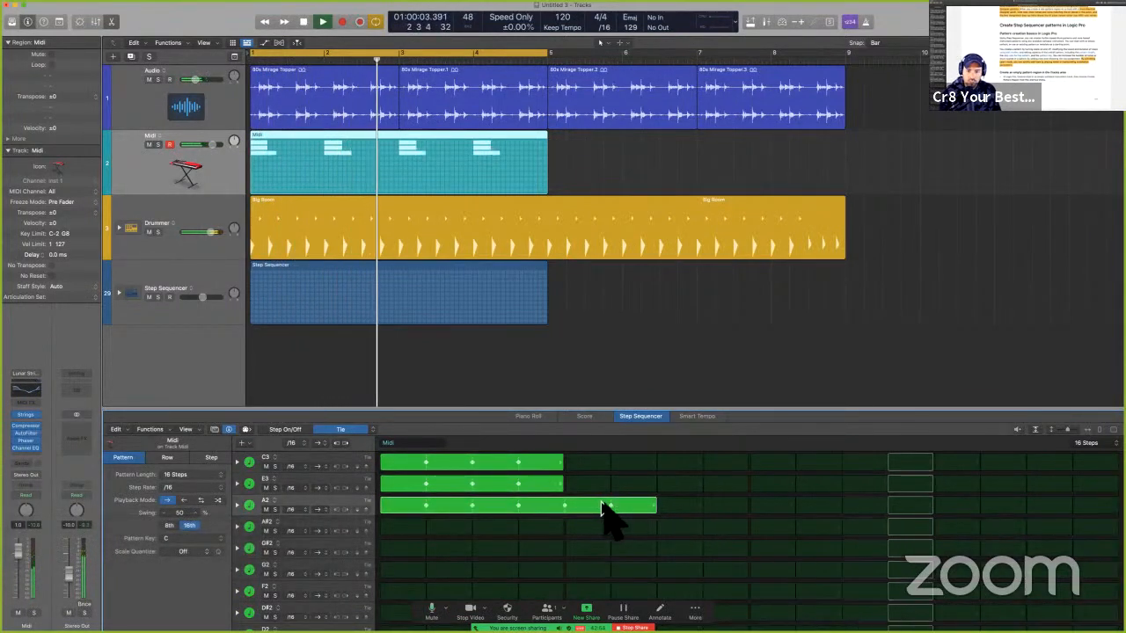
pyautogui.click(572, 487)
pyautogui.click(603, 486)
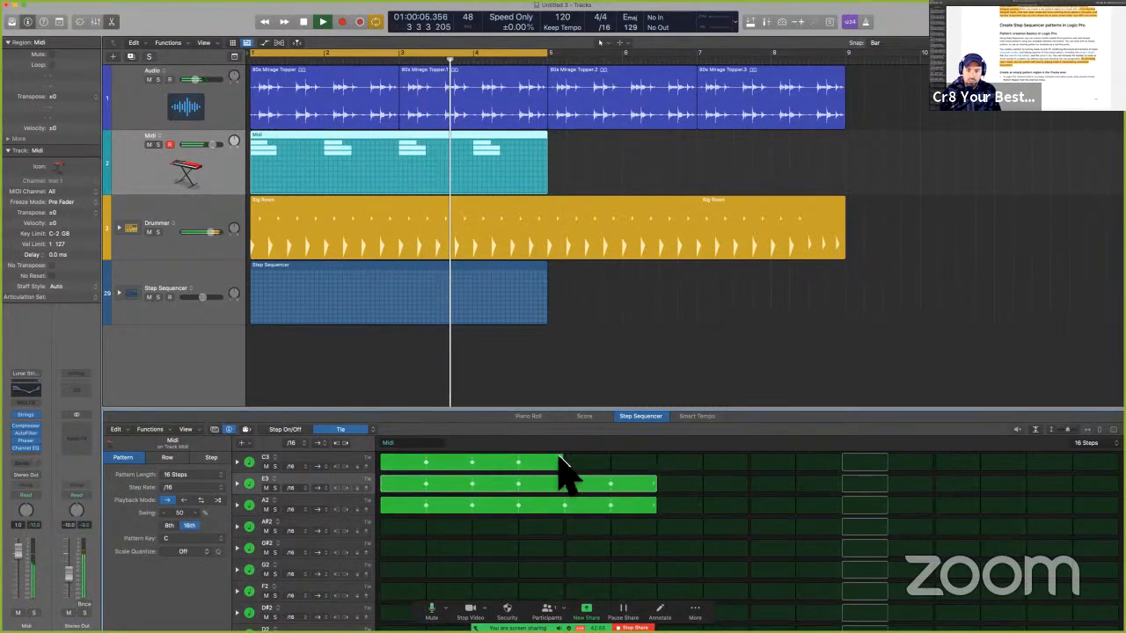
pyautogui.moveTo(558, 459); pyautogui.dragTo(633, 461)
pyautogui.click(684, 466)
pyautogui.click(640, 466)
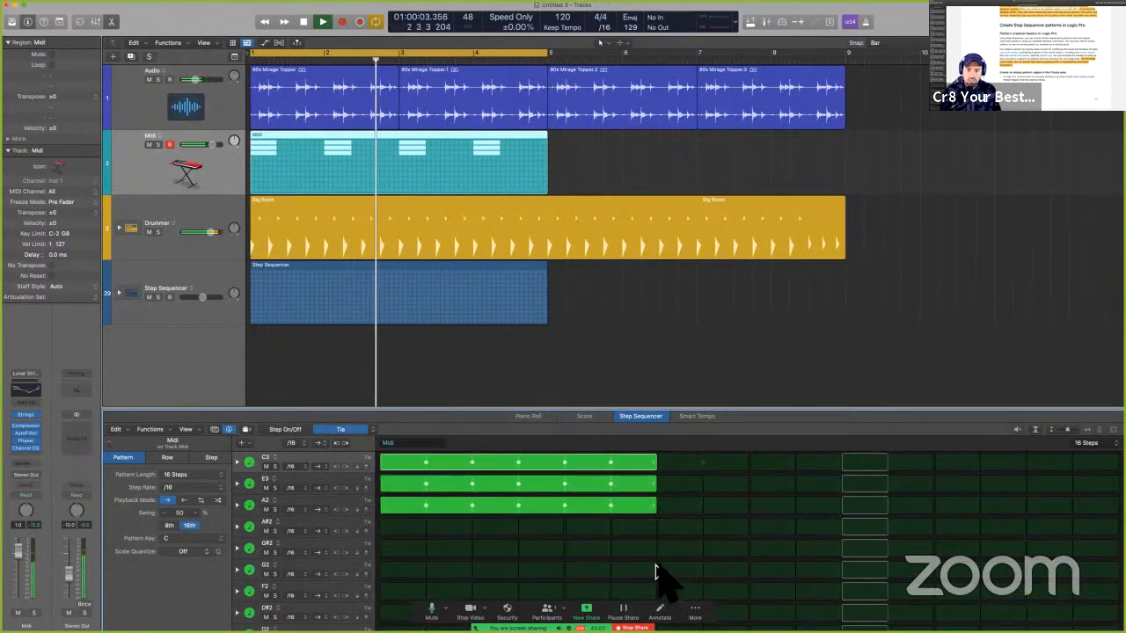
pyautogui.moveTo(593, 510); pyautogui.dragTo(593, 475)
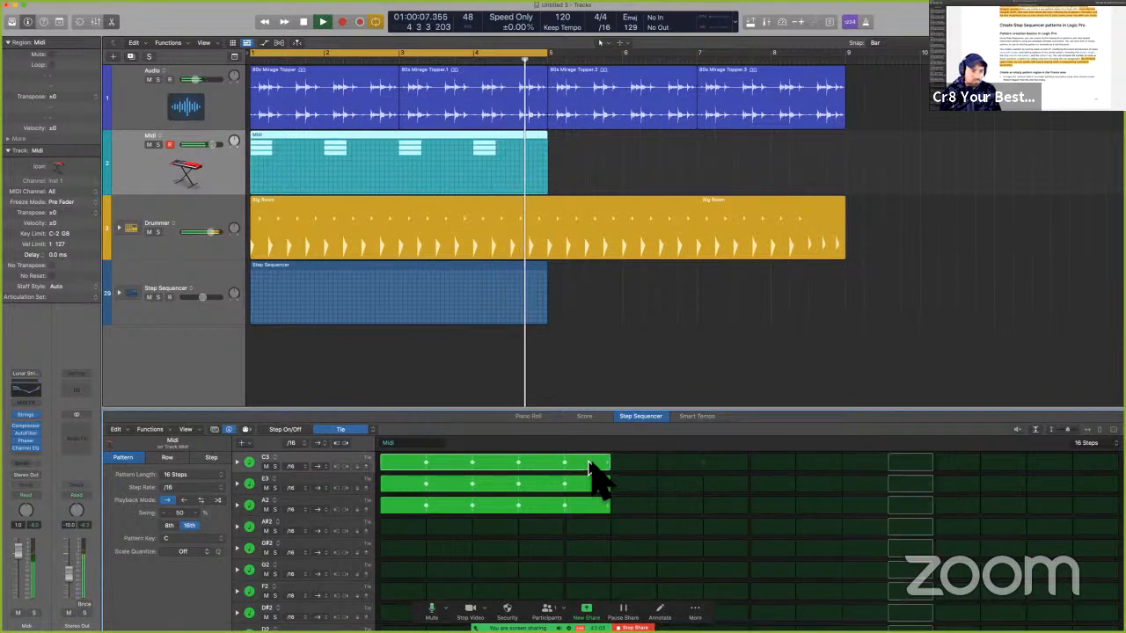
pyautogui.press('space')
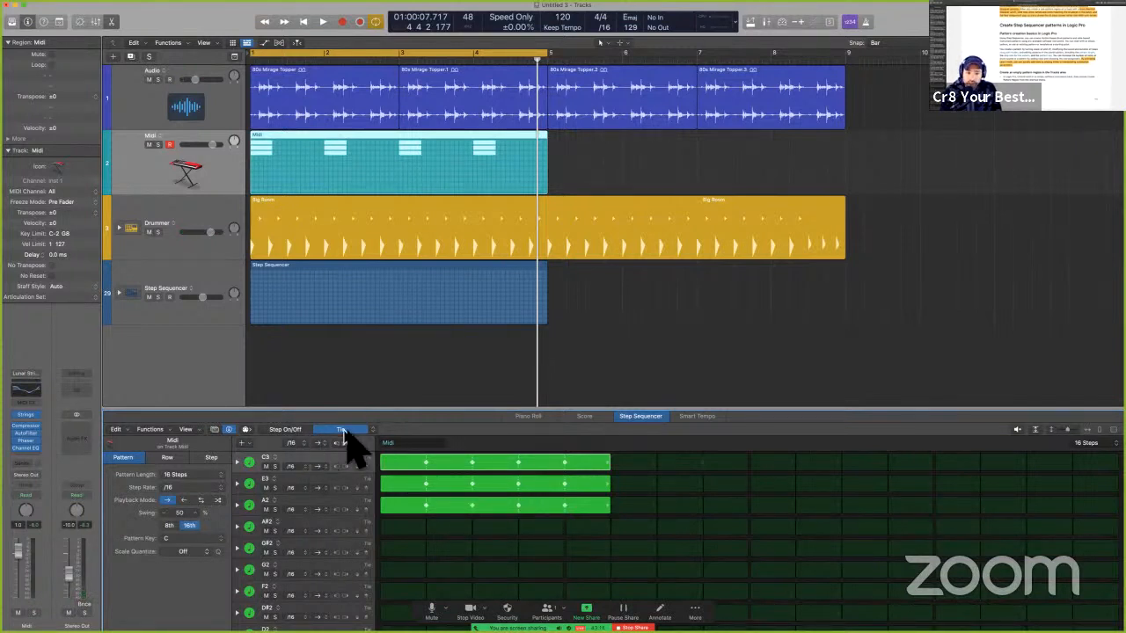
# Return to the Step On/Off edit mode, glance at the User Guide's next page, and check the region creation commands for the Step Sequencer track.
pyautogui.click(284, 431)
pyautogui.hotkey('ctrl', 'Left')
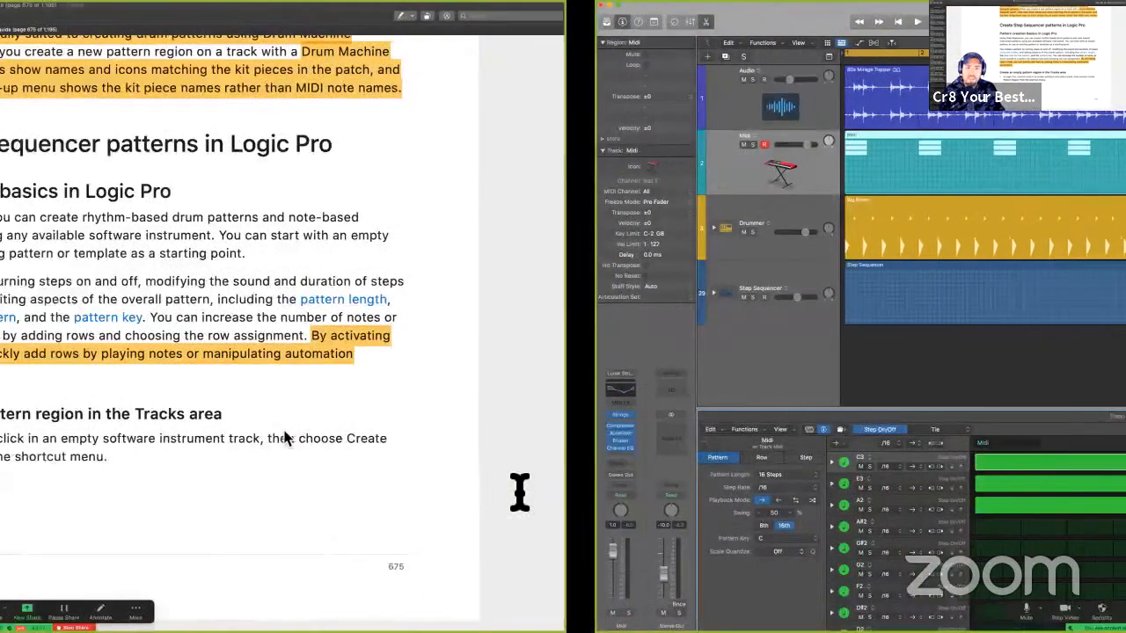
pyautogui.scroll(-5, 519, 493)
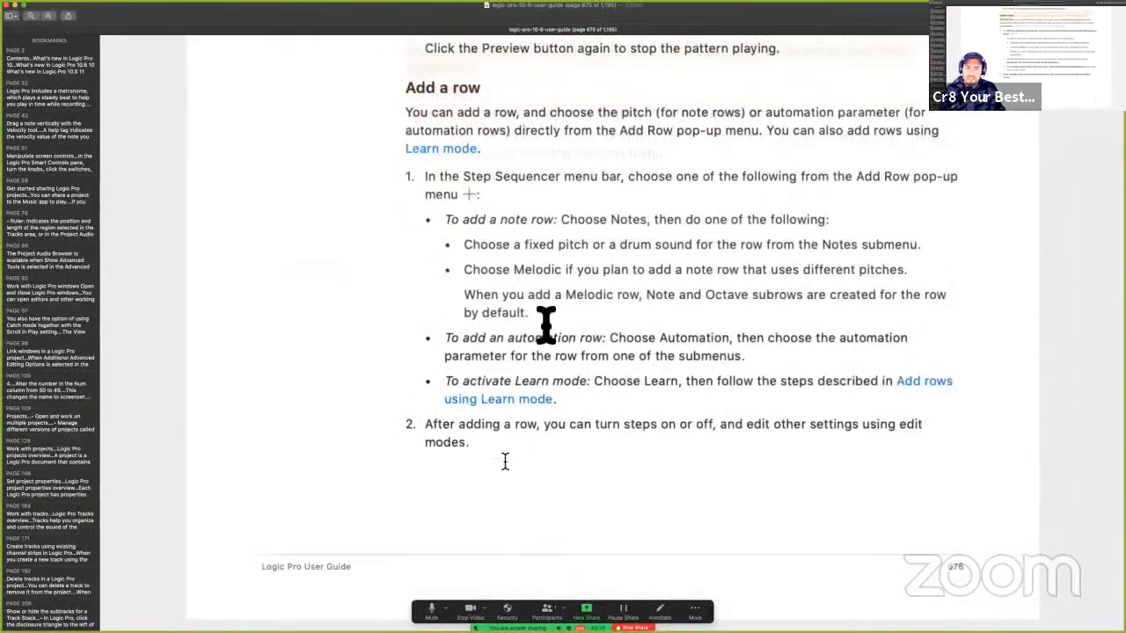
pyautogui.hotkey('ctrl', 'Right')
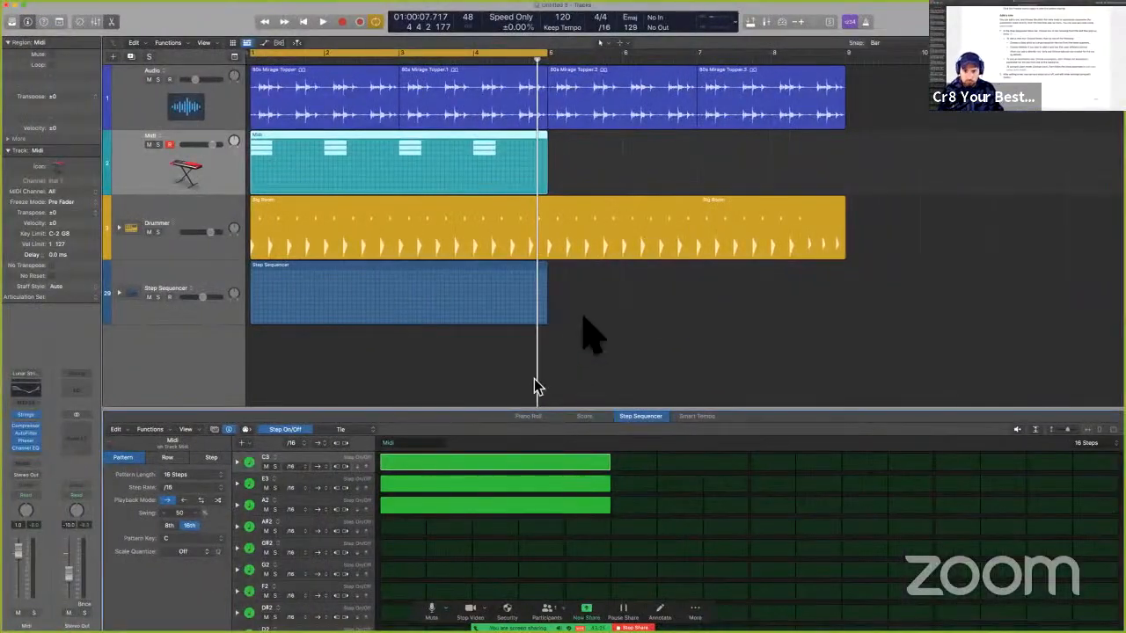
pyautogui.rightClick(579, 318)
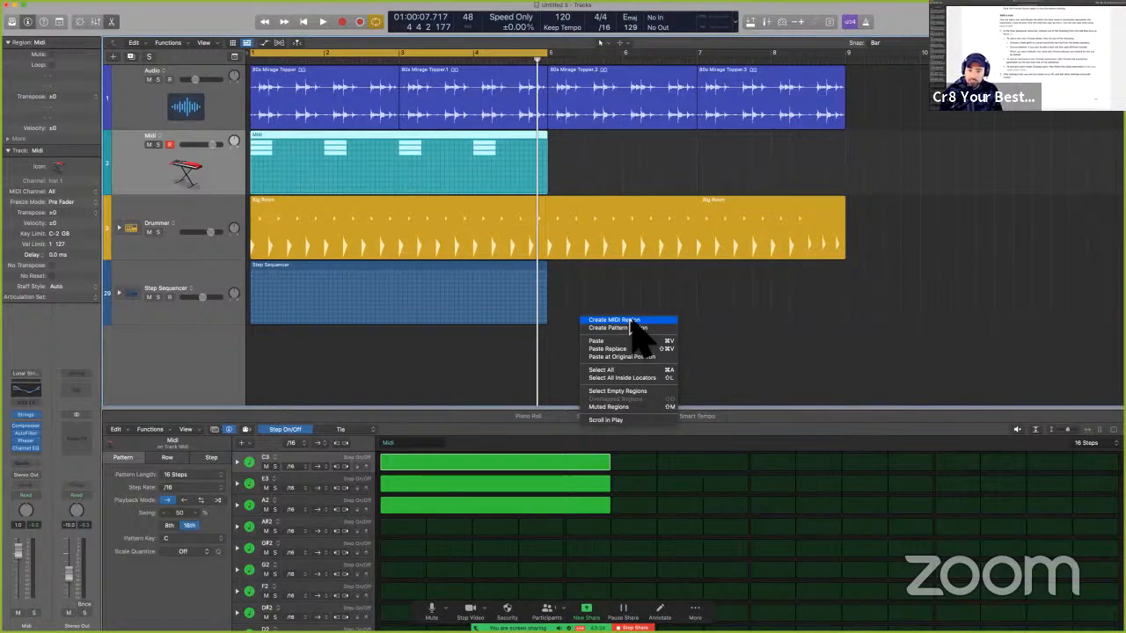
pyautogui.click(649, 291)
# Switch to the User Guide PDF, read the Preview a pattern and Add a row sections, and return to Logic Pro.
pyautogui.hotkey('ctrl', 'Left')
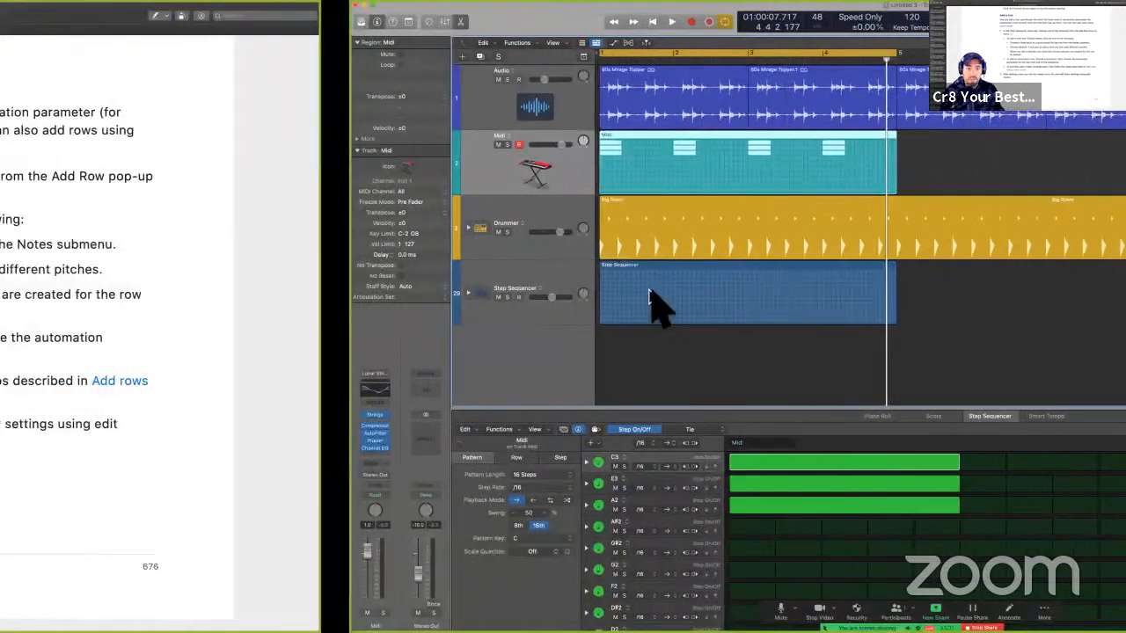
pyautogui.scroll(3, 660, 321)
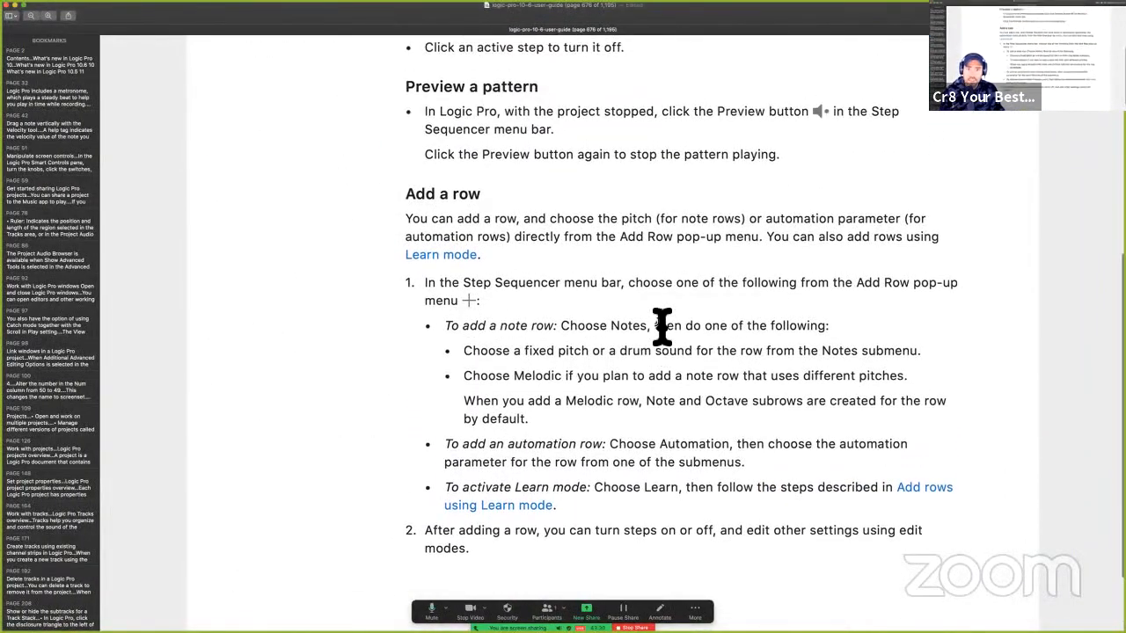
pyautogui.scroll(3, 661, 326)
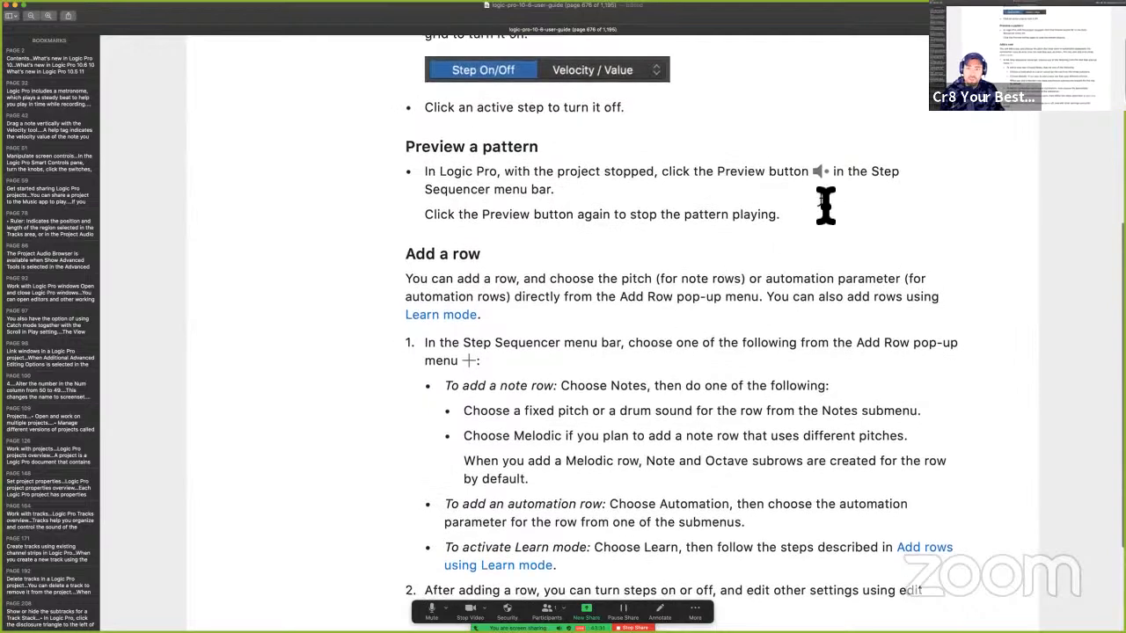
pyautogui.scroll(-5, 825, 204)
pyautogui.scroll(-2, 456, 181)
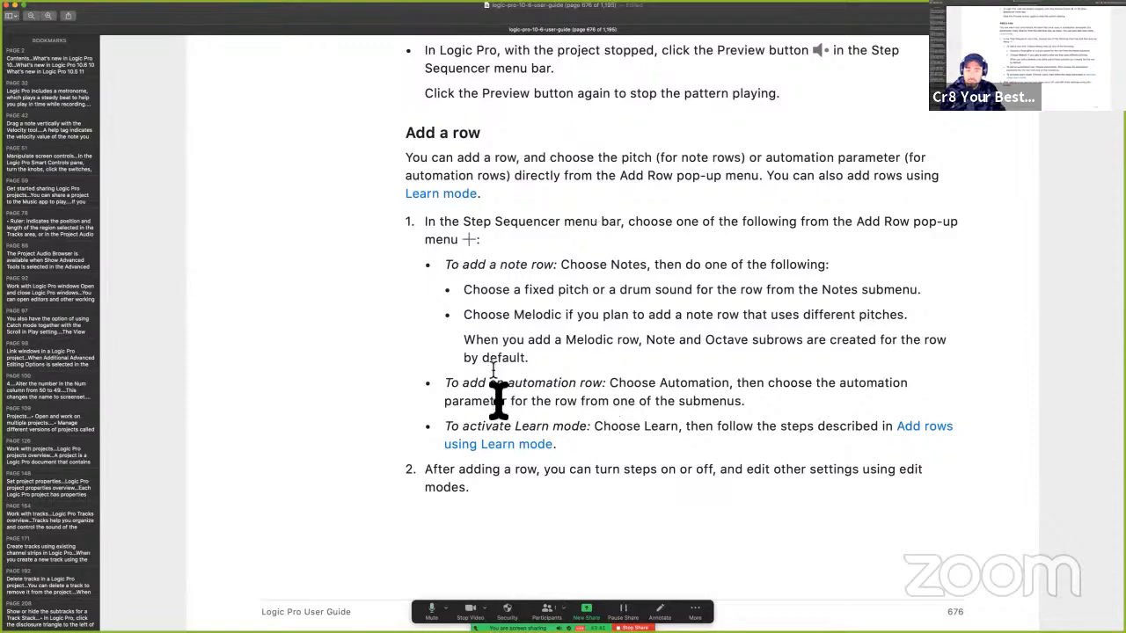
pyautogui.hotkey('ctrl', 'Right')
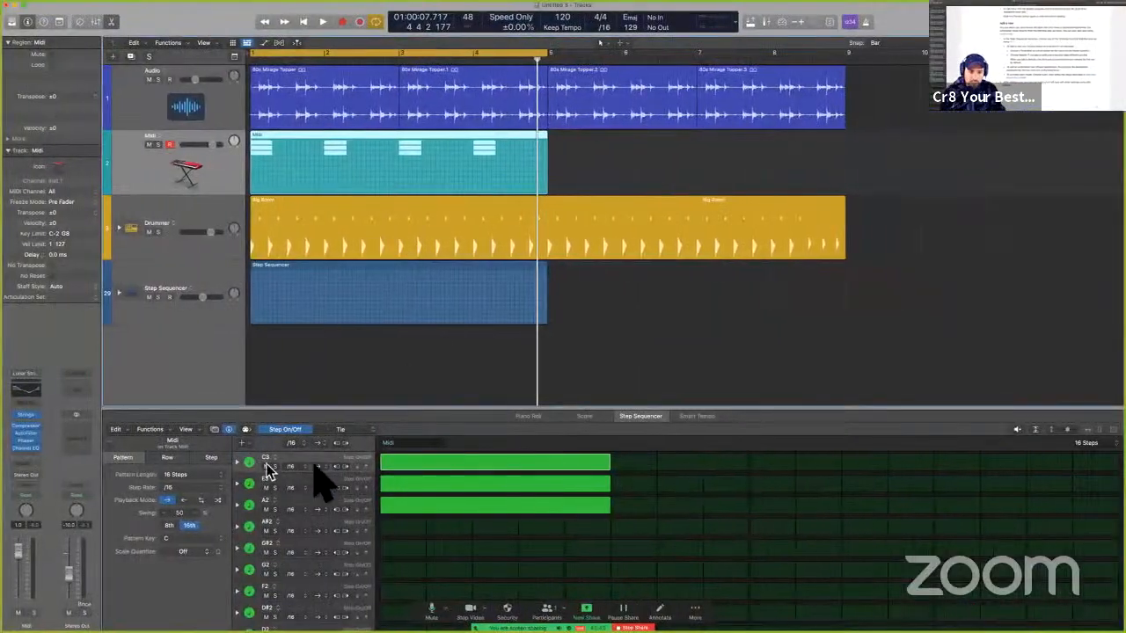
# Delete the C2, D2, D#2, F2, G2 and G#2 rows from the Midi pattern.
pyautogui.scroll(-2, 309, 534)
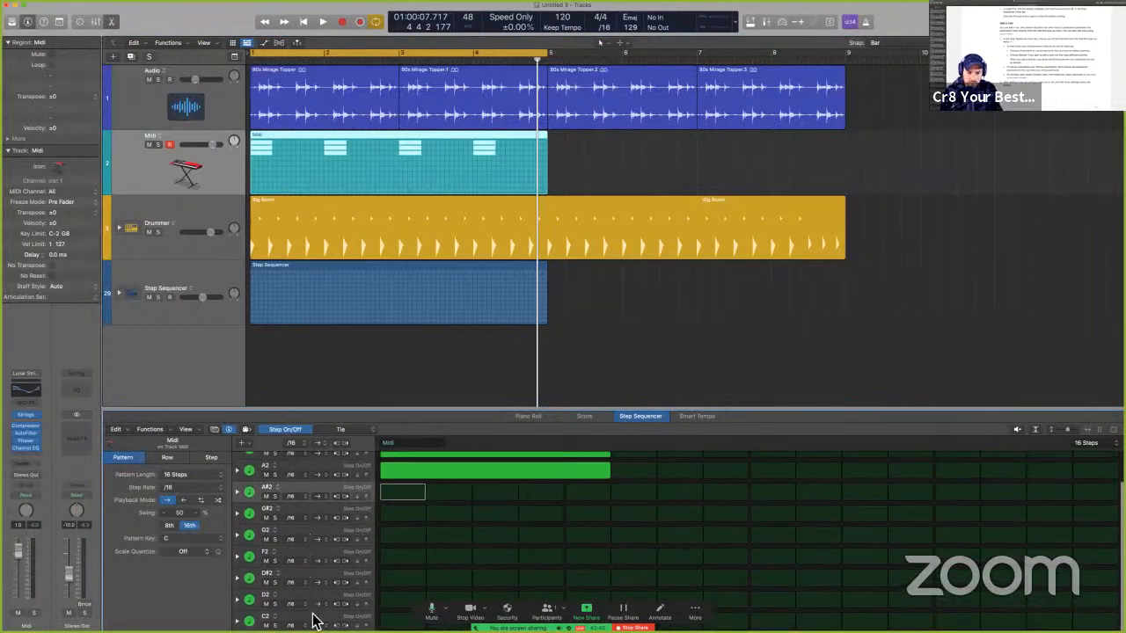
pyautogui.click(313, 509)
pyautogui.click(308, 618)
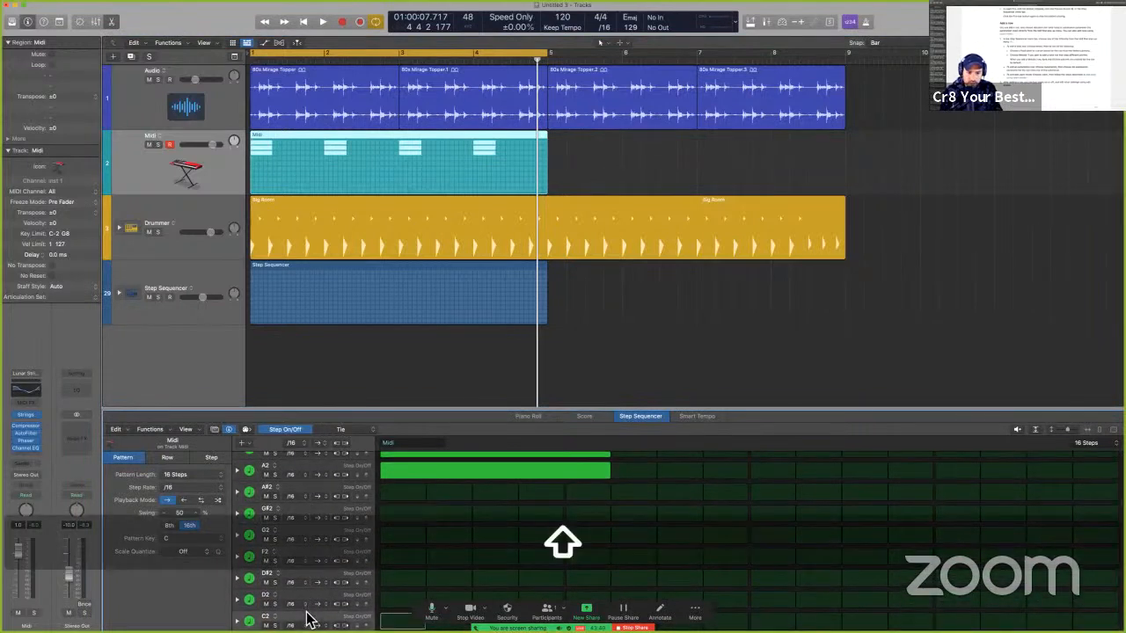
pyautogui.press('BackSpace')
pyautogui.press('BackSpace')
pyautogui.press('BackSpace')
pyautogui.press('BackSpace')
pyautogui.press('BackSpace')
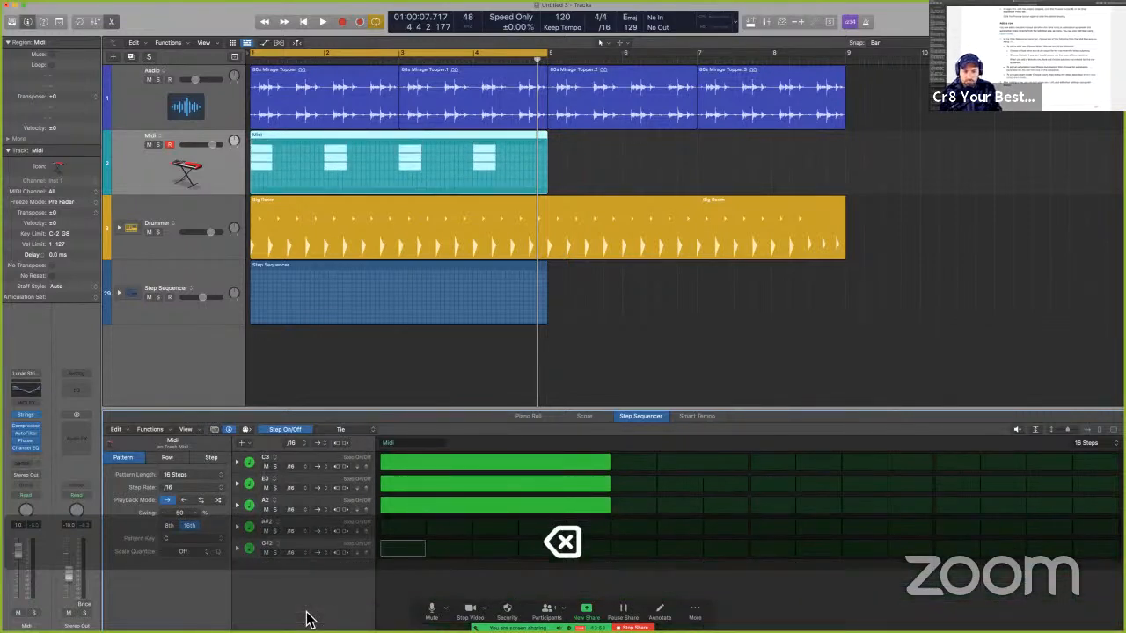
pyautogui.press('BackSpace')
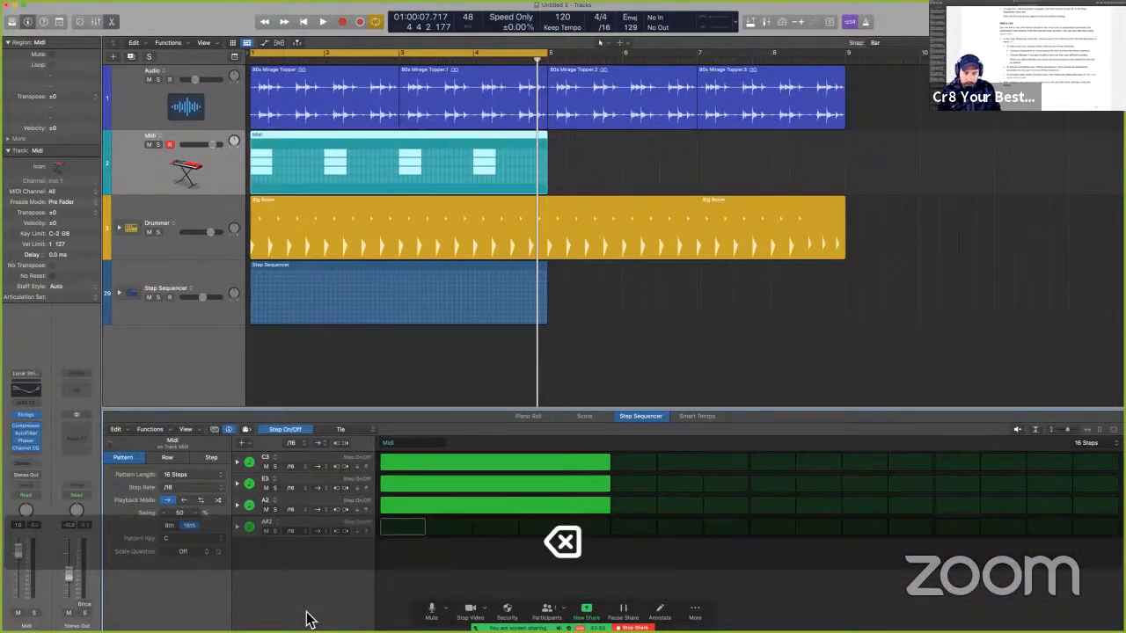
# Turn on step 1 in the A#2 row, tie it through step 5, and play the Midi track soloed.
pyautogui.click(425, 527)
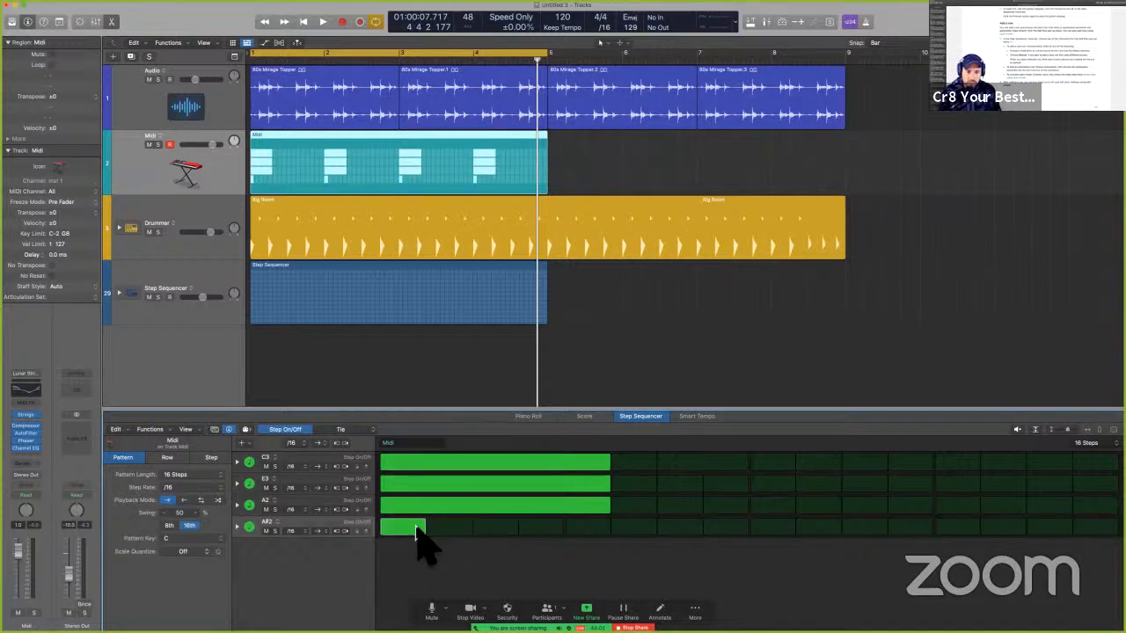
pyautogui.click(352, 430)
pyautogui.moveTo(424, 532); pyautogui.dragTo(545, 541)
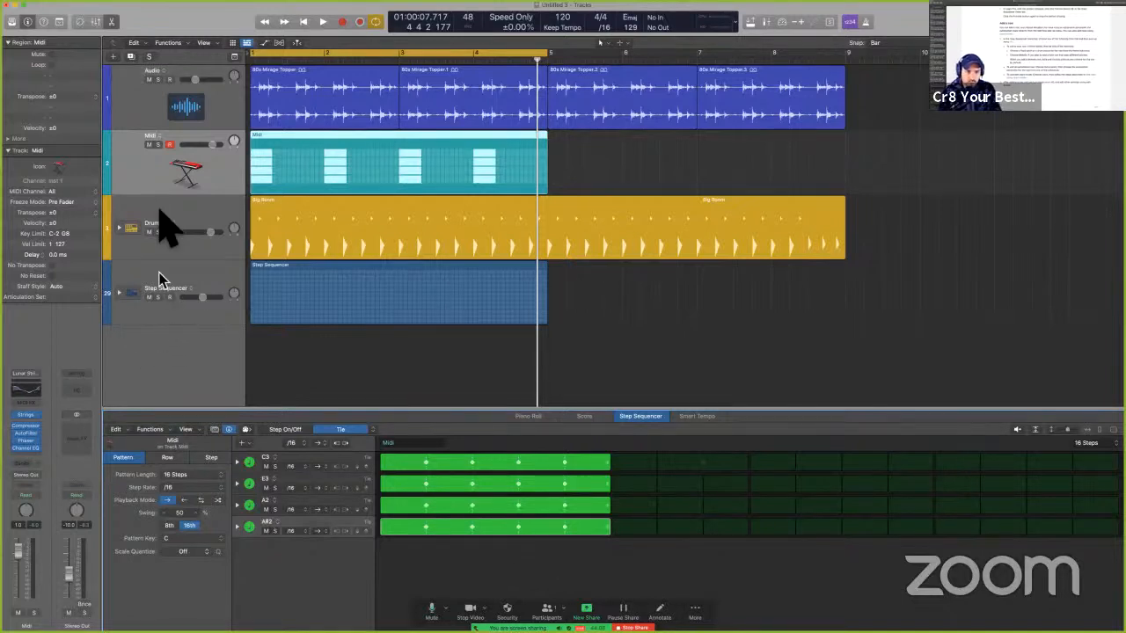
pyautogui.press('s')
pyautogui.press('space')
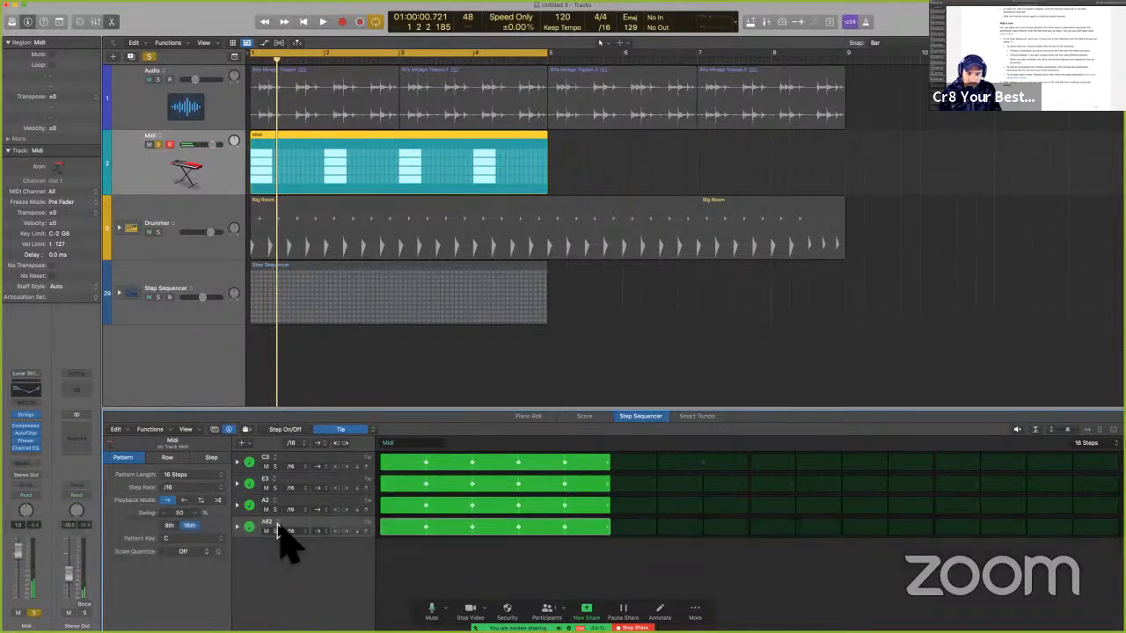
# Reassign the A#2 row to the note G3 and play the soloed pattern back.
pyautogui.moveTo(291, 529)
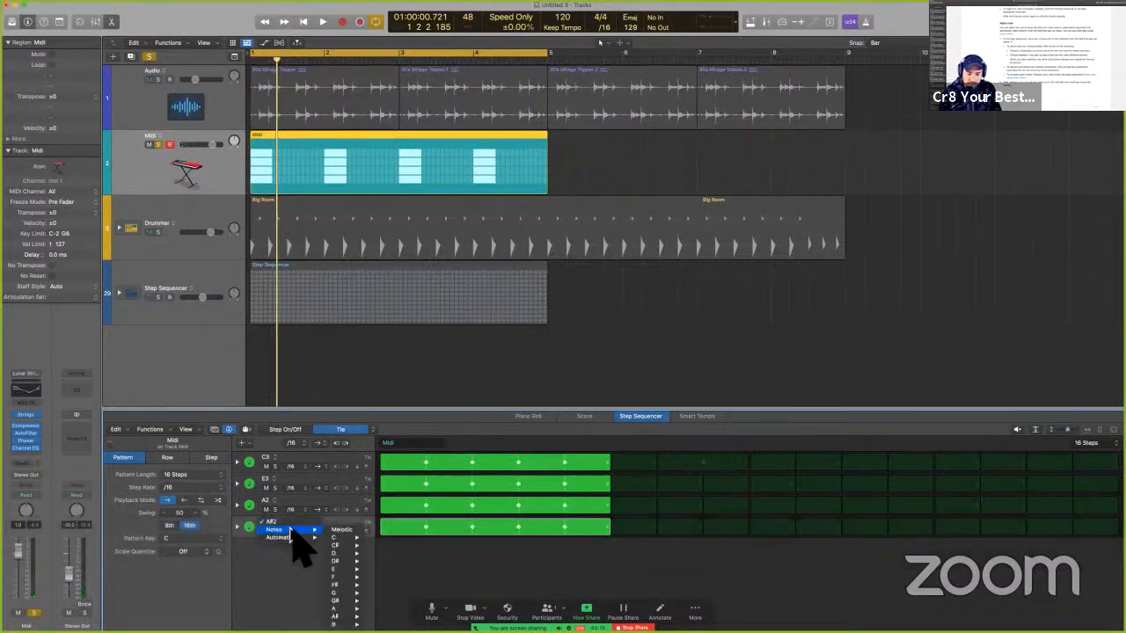
pyautogui.moveTo(358, 547)
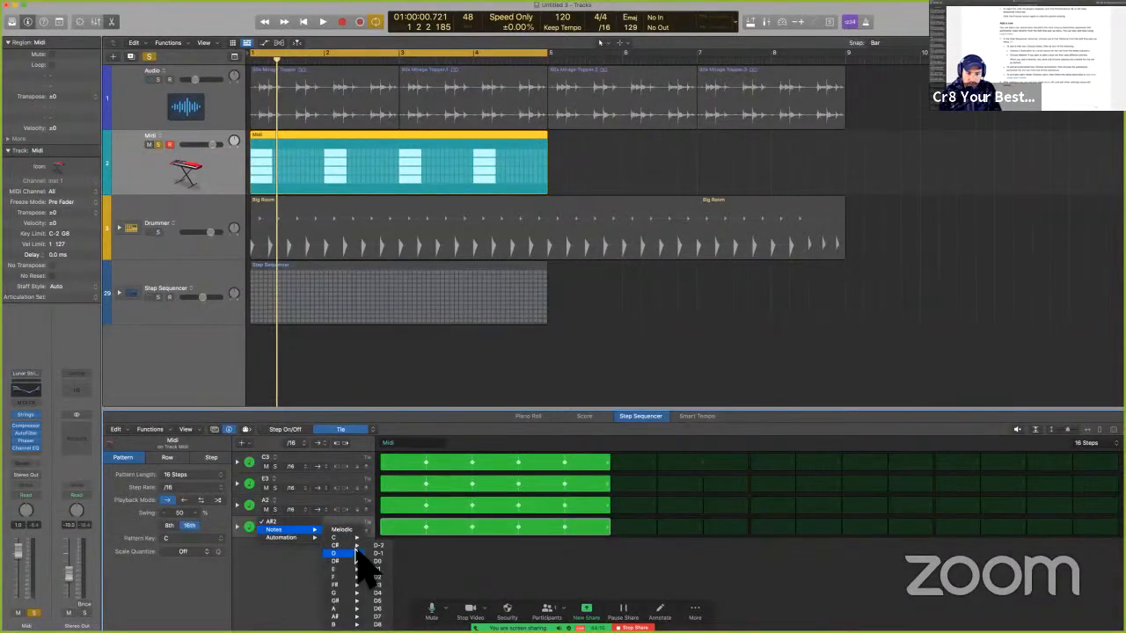
pyautogui.moveTo(358, 572)
pyautogui.moveTo(365, 596)
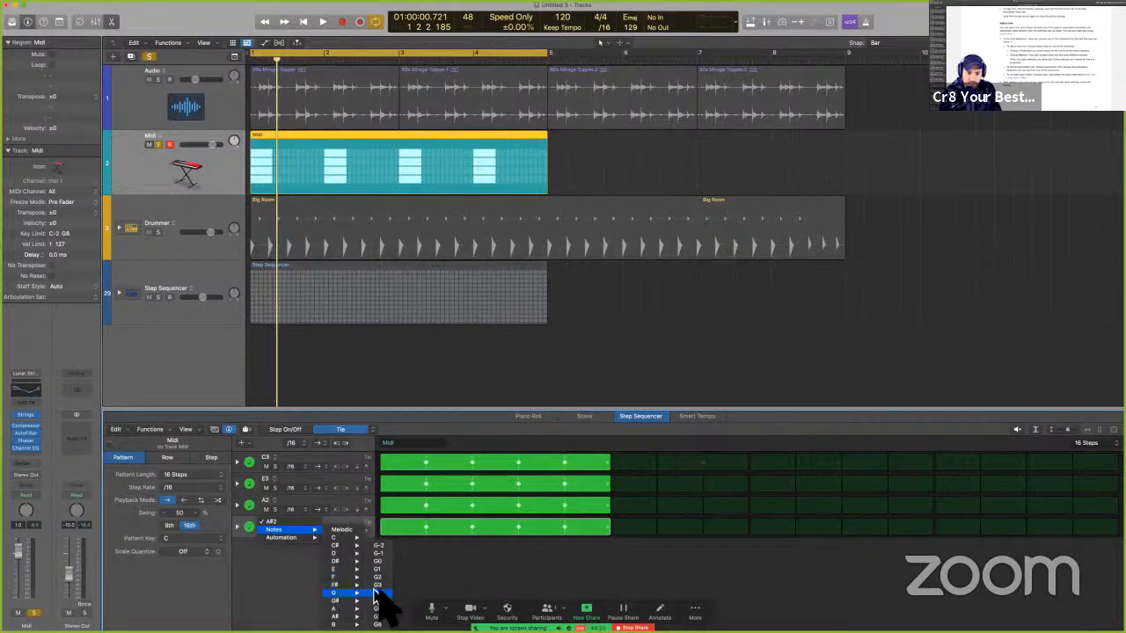
pyautogui.click(378, 586)
pyautogui.press('space')
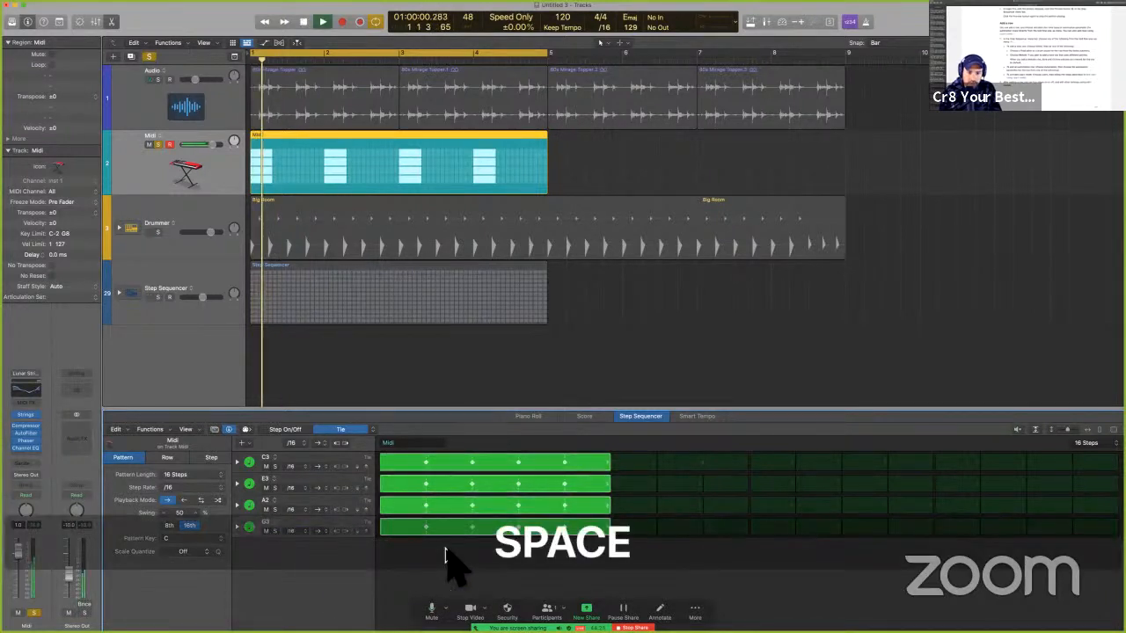
# Stop playback, clear the G3 row's steps and delete the row from the Midi pattern.
pyautogui.press('space')
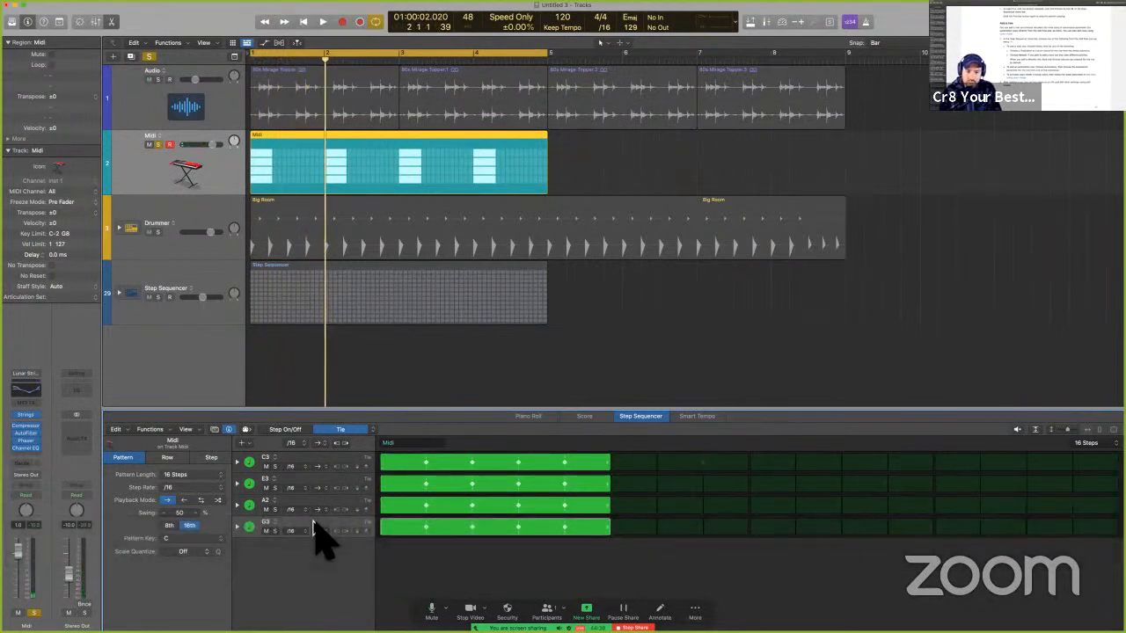
pyautogui.press('BackSpace')
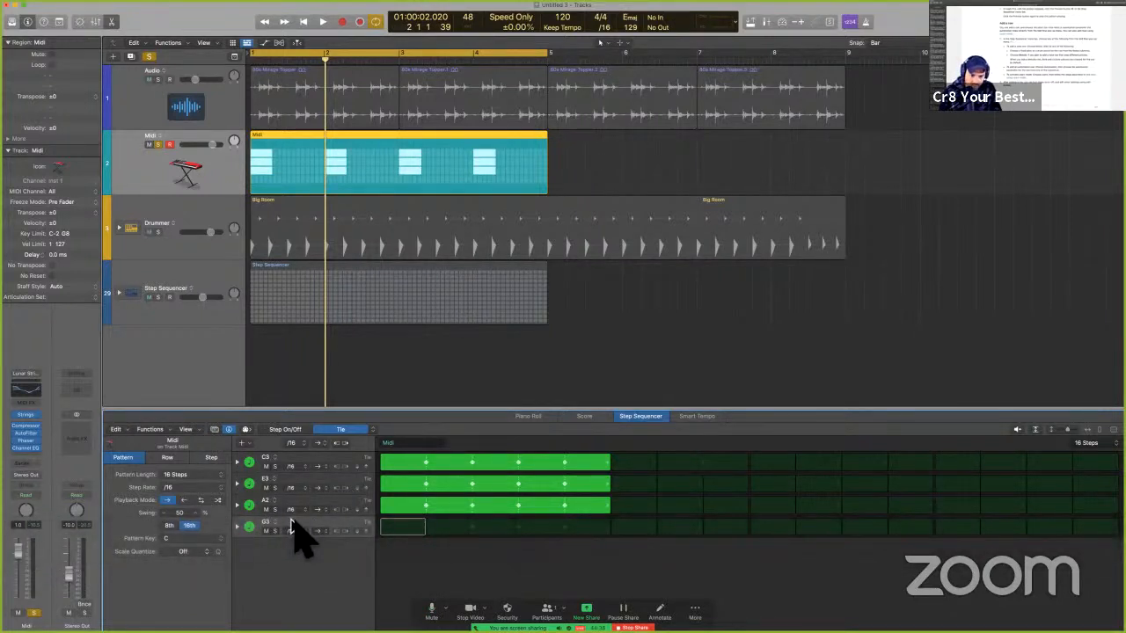
pyautogui.press('super+BackSpace')
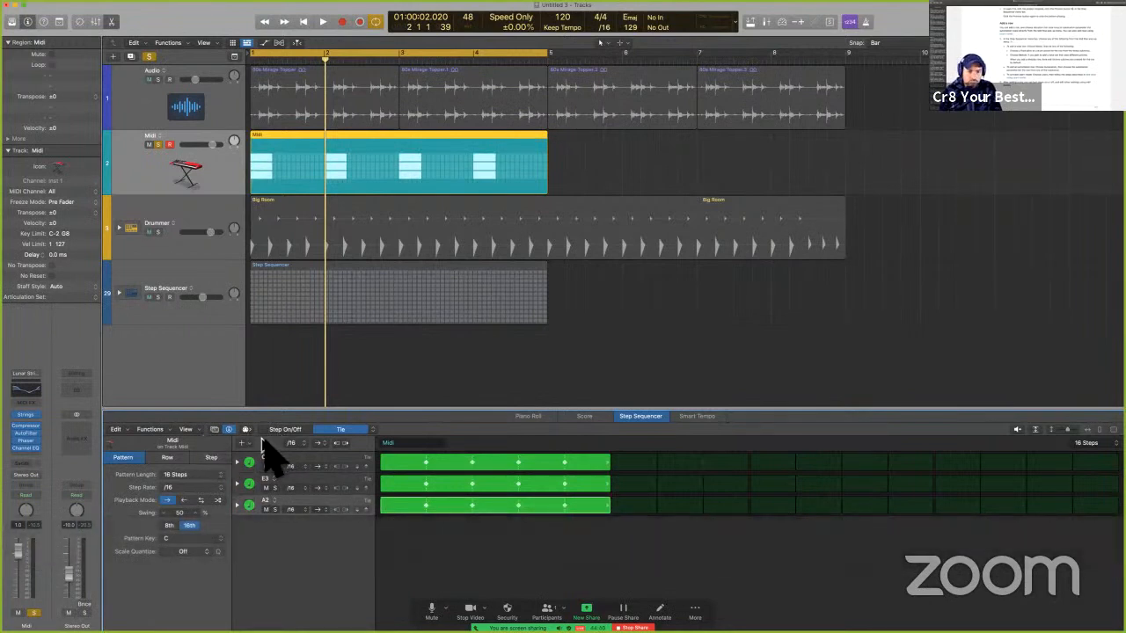
# Use Learn mode to add a G3 row back to the pattern, undoing the extra learned row.
pyautogui.press('ctrl+alt+super')
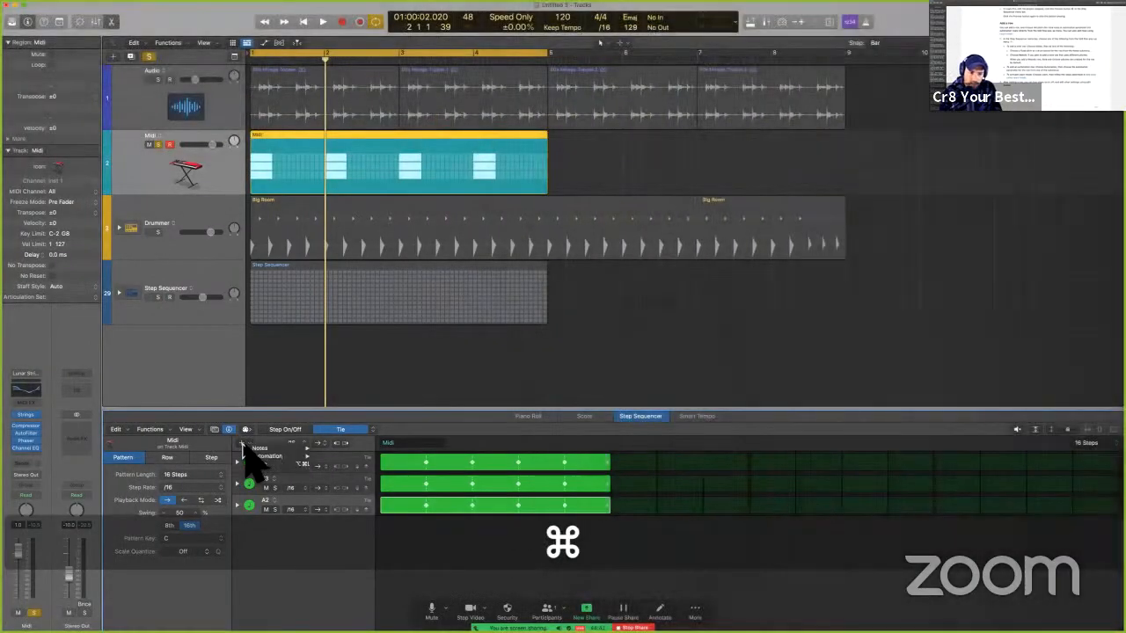
pyautogui.click(243, 444)
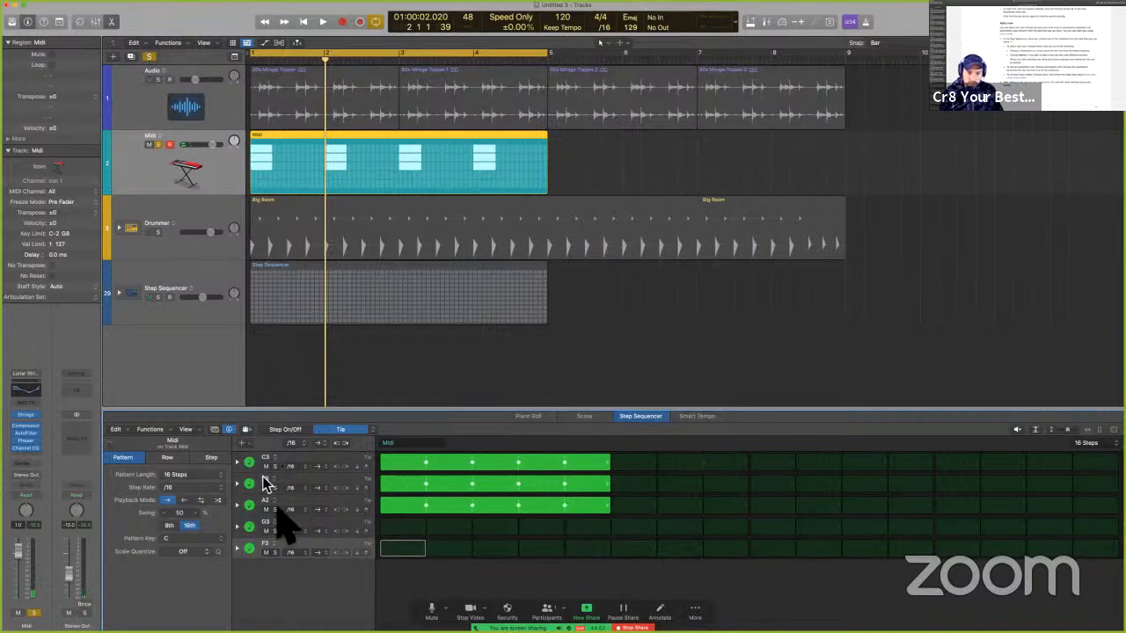
pyautogui.press('super+z')
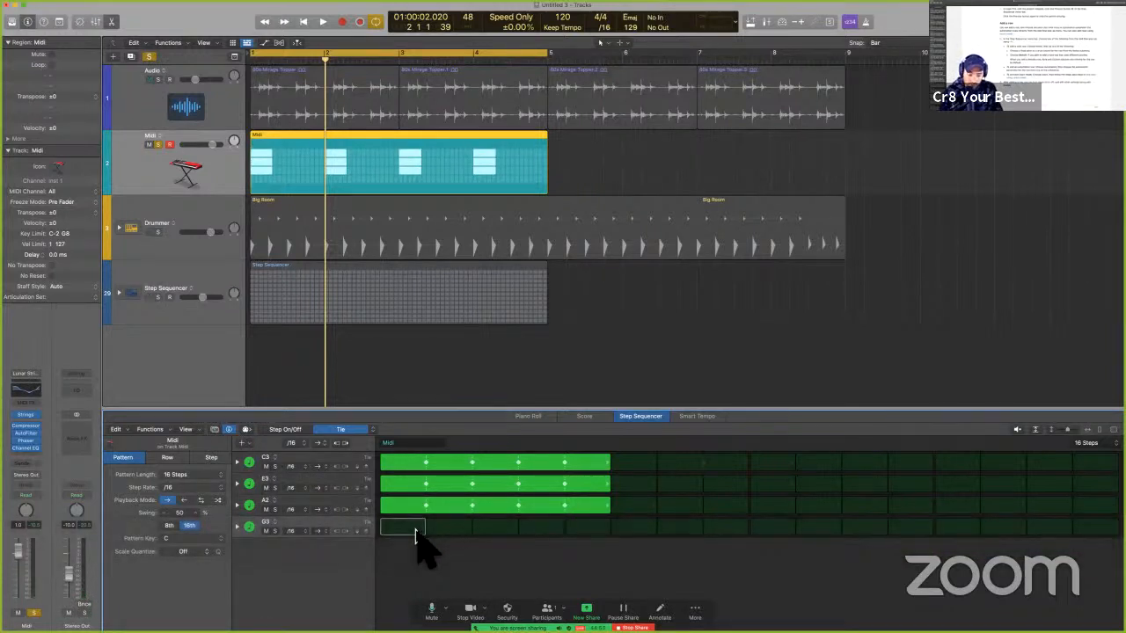
pyautogui.press('ctrl+alt+super')
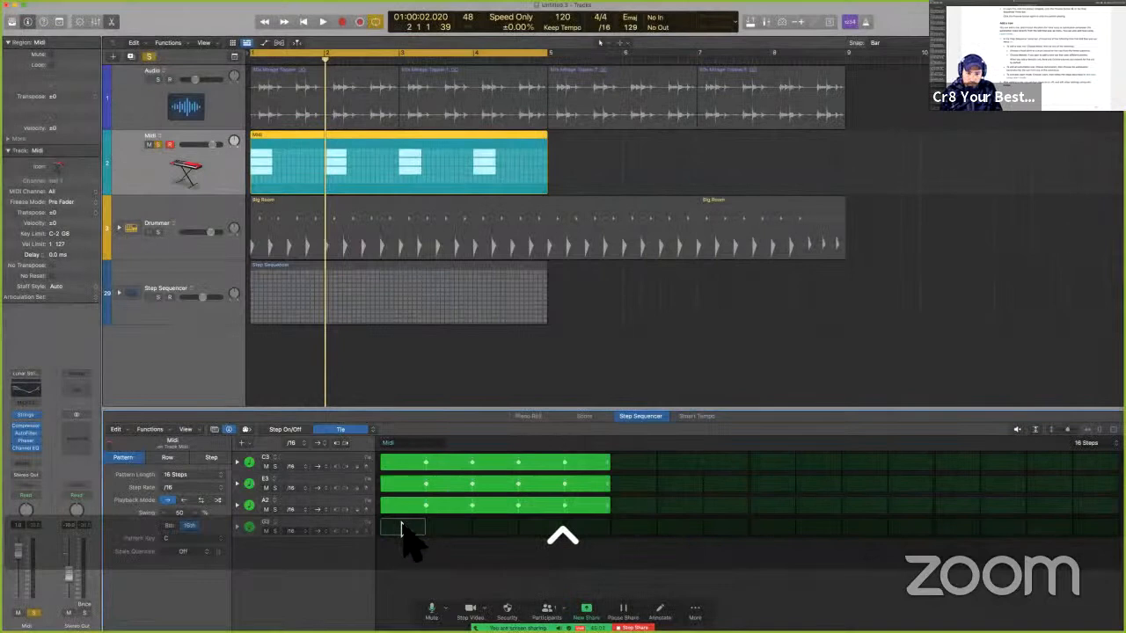
# Tie steps 1 through 5 in the G3 row and play the pattern, turning off the Midi track's solo.
pyautogui.keyDown('super'); pyautogui.click(402, 528); pyautogui.keyUp('super')
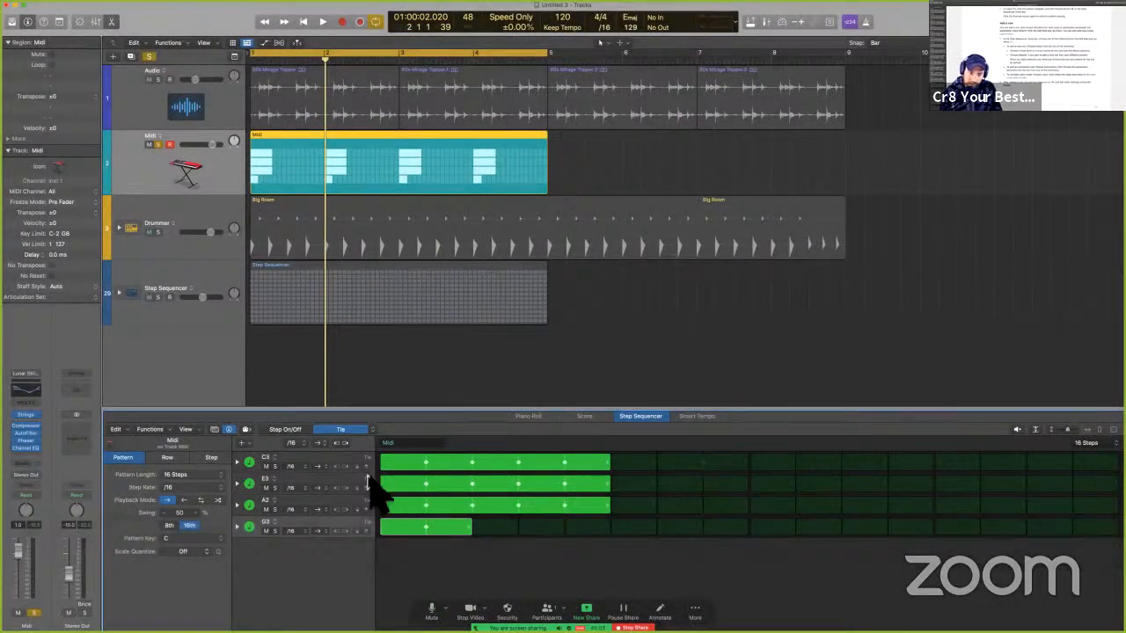
pyautogui.moveTo(475, 527); pyautogui.dragTo(556, 527)
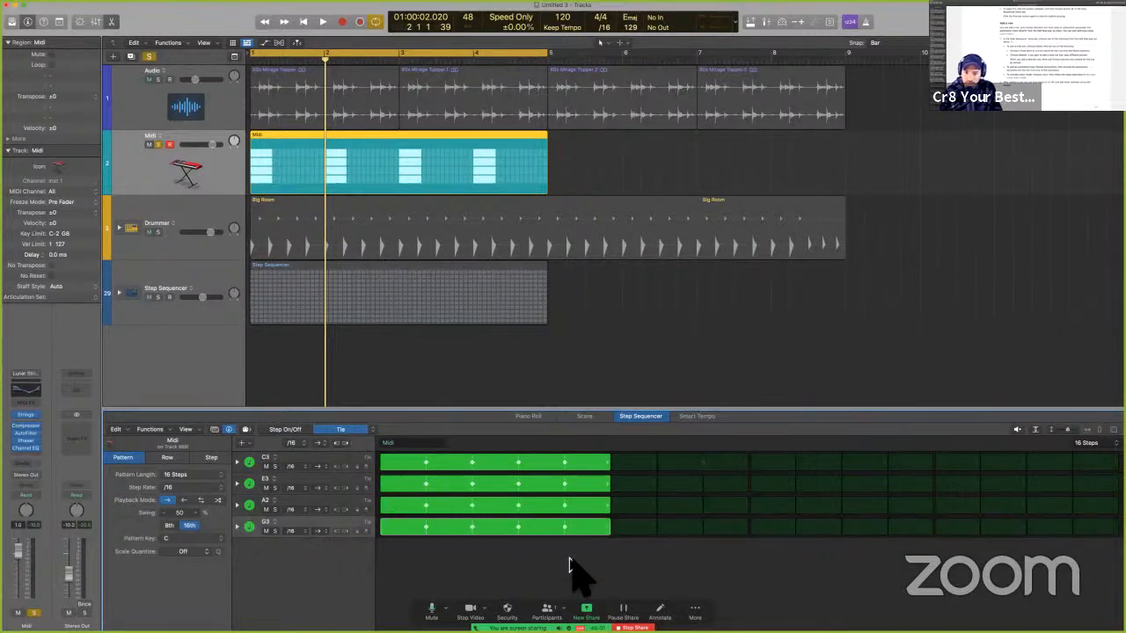
pyautogui.press('space')
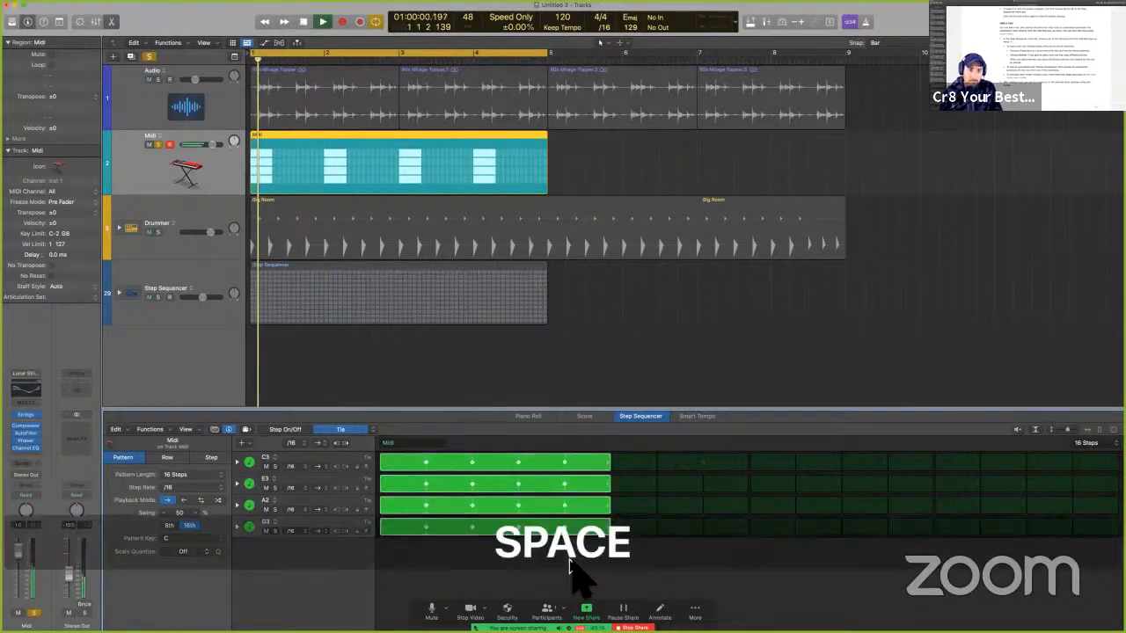
pyautogui.press('s')
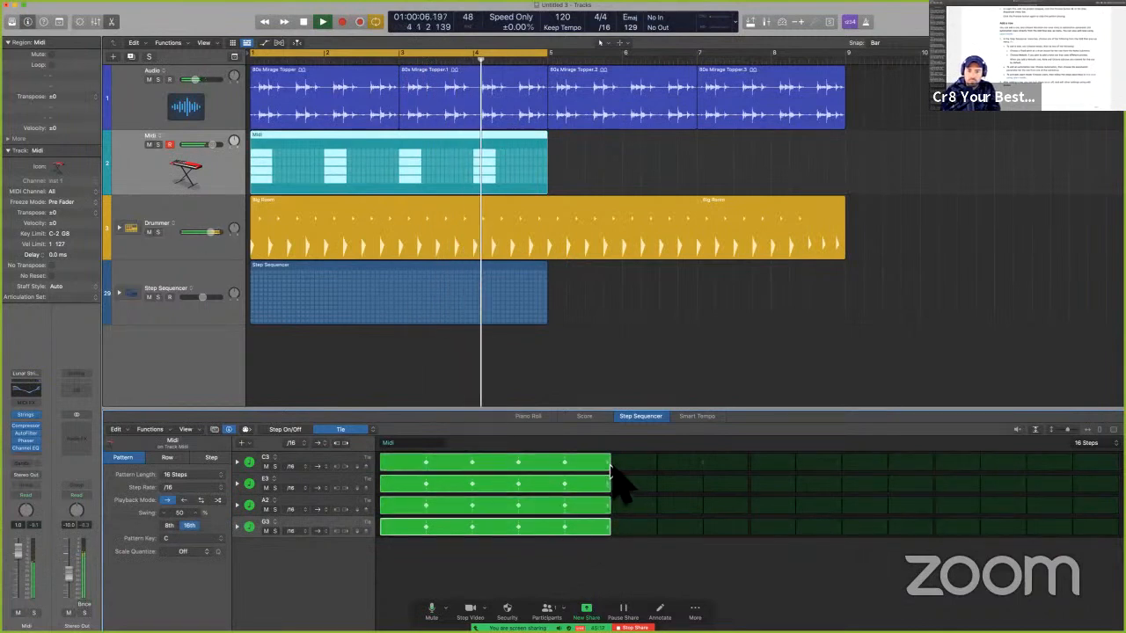
# Extend the tied notes in the C3, E3, A2 and G3 rows through step 16, and stop playback.
pyautogui.moveTo(619, 469); pyautogui.dragTo(1048, 461)
pyautogui.moveTo(616, 489); pyautogui.dragTo(1025, 504)
pyautogui.moveTo(607, 527); pyautogui.dragTo(1116, 527)
pyautogui.moveTo(981, 535); pyautogui.dragTo(1088, 530)
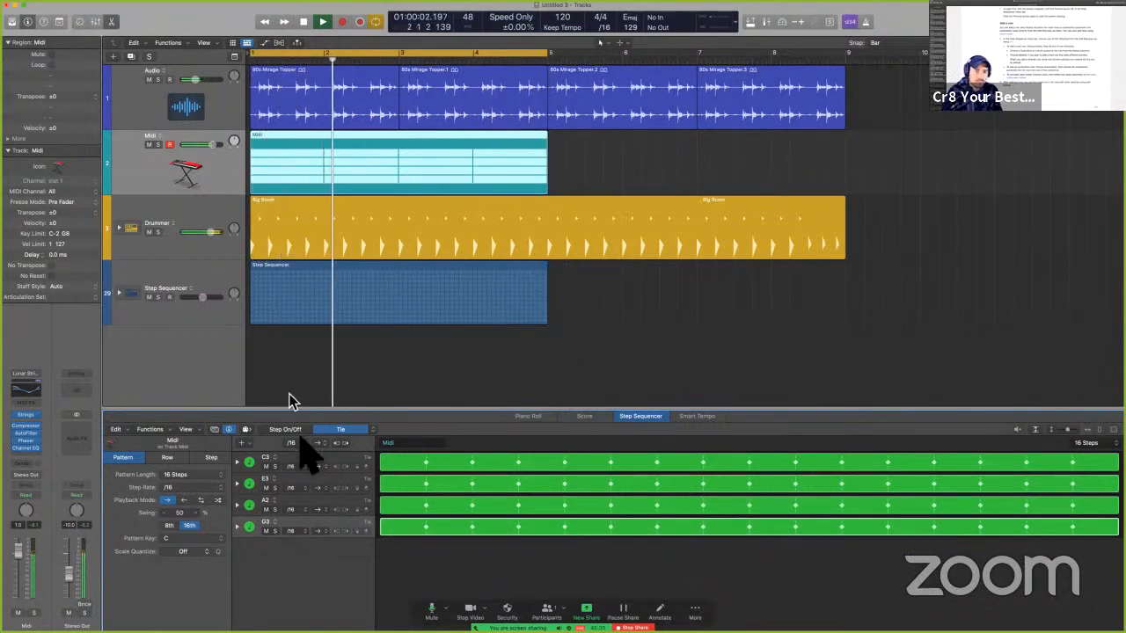
pyautogui.press('space')
# Add a Main Volume automation row to the Midi pattern and tie steps across it.
pyautogui.click(244, 443)
pyautogui.moveTo(280, 455)
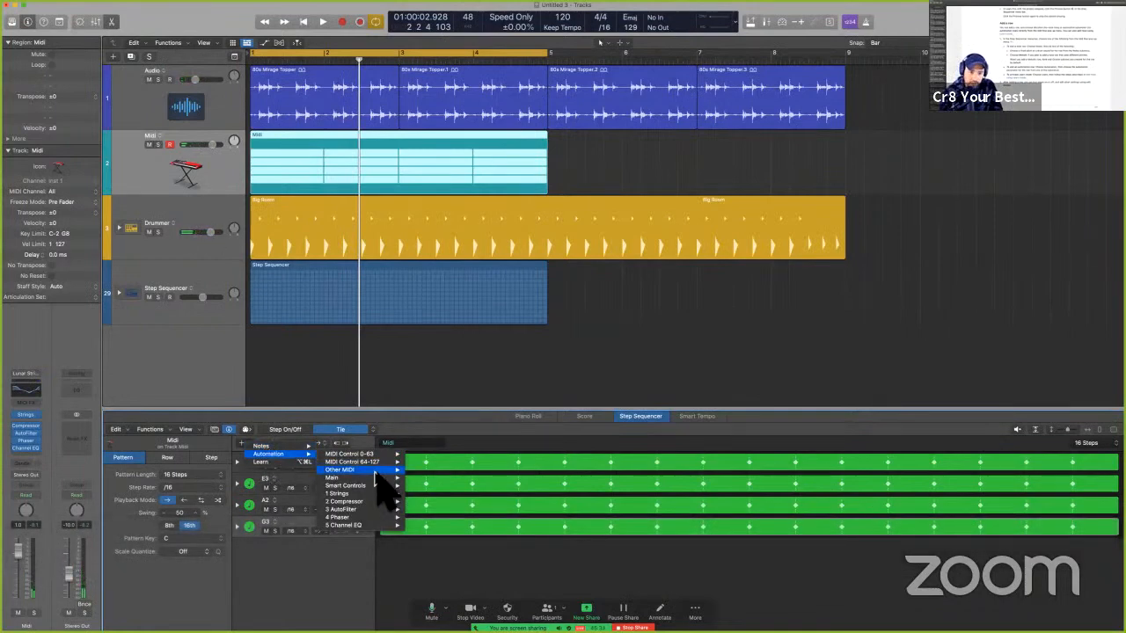
pyautogui.moveTo(378, 478)
pyautogui.click(431, 486)
pyautogui.moveTo(396, 549); pyautogui.dragTo(664, 551)
pyautogui.moveTo(423, 549); pyautogui.dragTo(1093, 547)
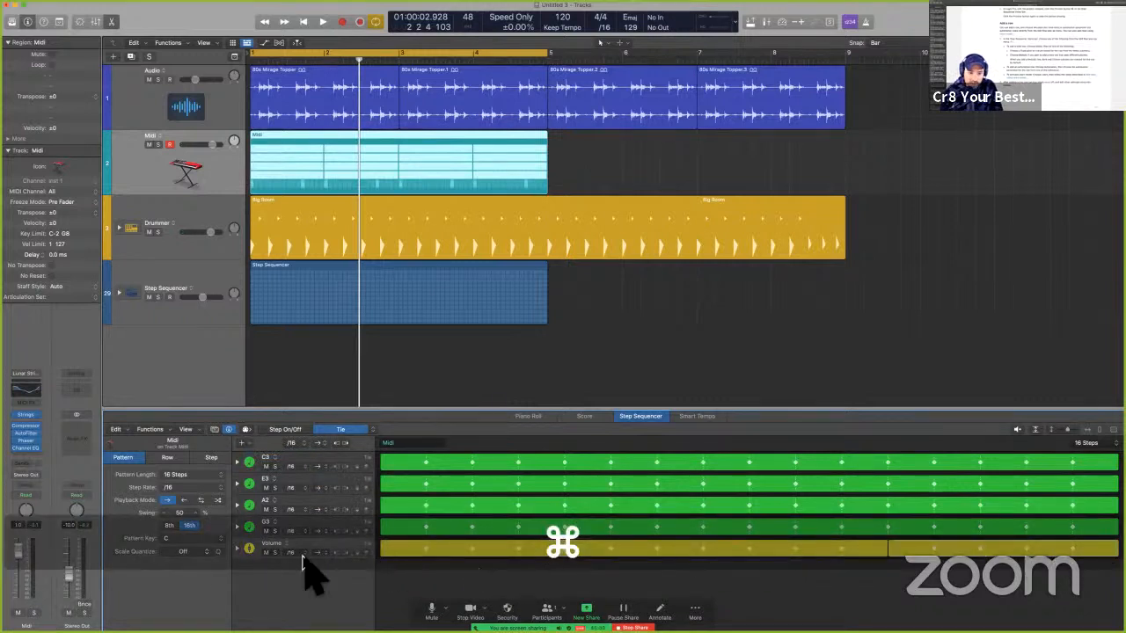
# Expand the Volume row to show its Automation Value subrow and clear all of the row's tied steps.
pyautogui.click(238, 549)
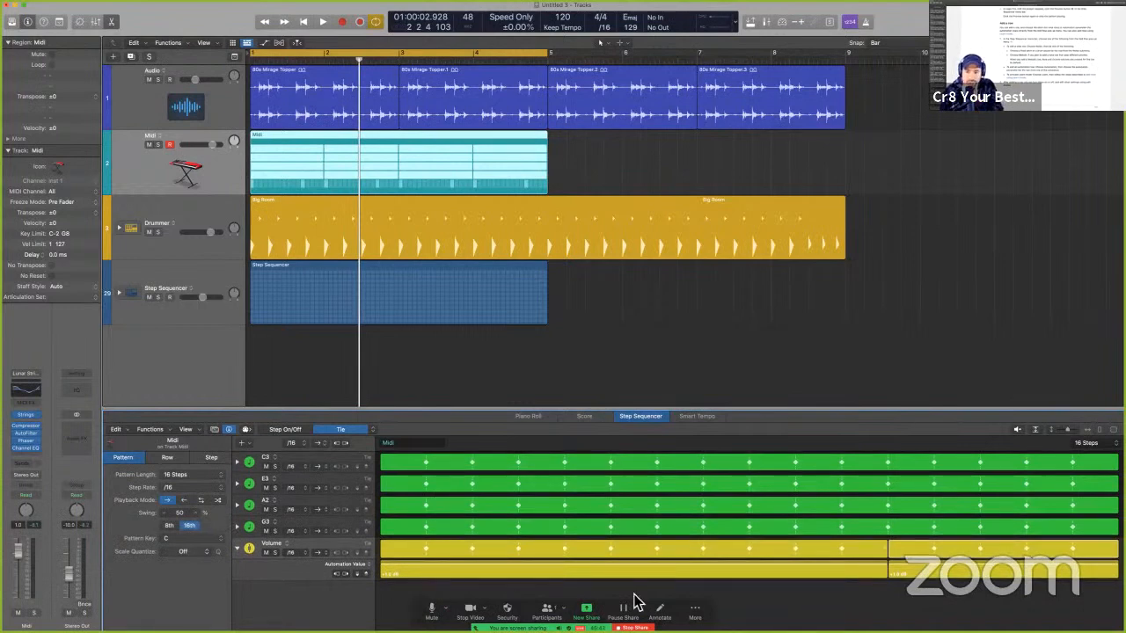
pyautogui.click(978, 547)
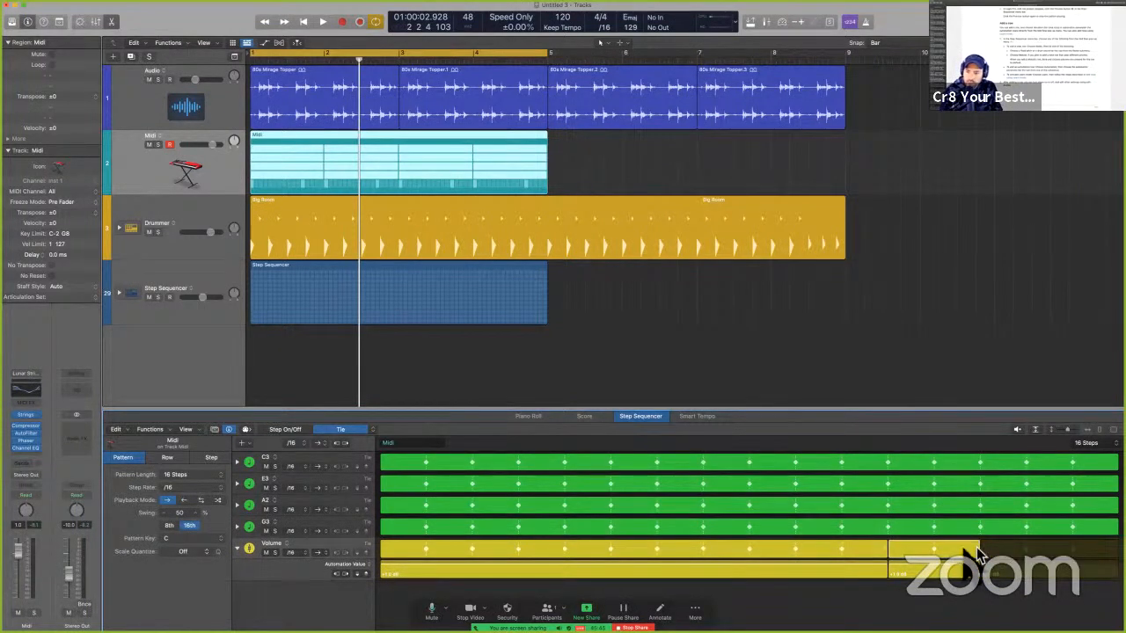
pyautogui.keyDown('super'); pyautogui.click(953, 547); pyautogui.keyUp('super')
pyautogui.keyDown('super'); pyautogui.click(891, 550); pyautogui.keyUp('super')
pyautogui.moveTo(883, 550); pyautogui.dragTo(663, 556)
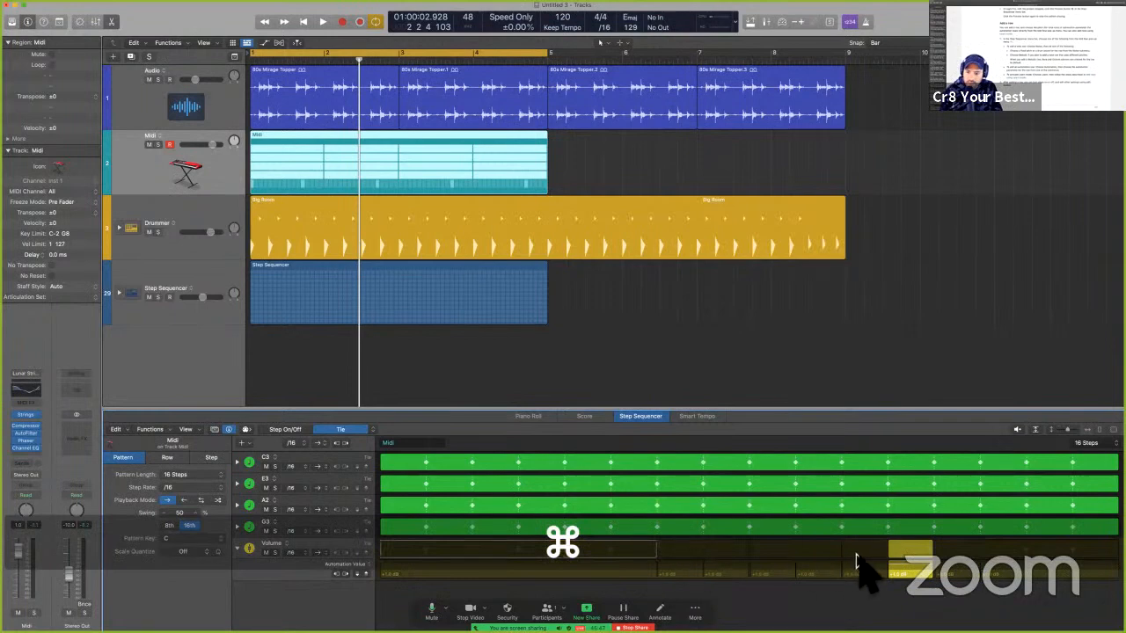
pyautogui.keyDown('super'); pyautogui.click(895, 548); pyautogui.keyUp('super')
# Switch the edit mode to Step On/Off and turn on steps 1 through 10 in the Volume row.
pyautogui.click(293, 430)
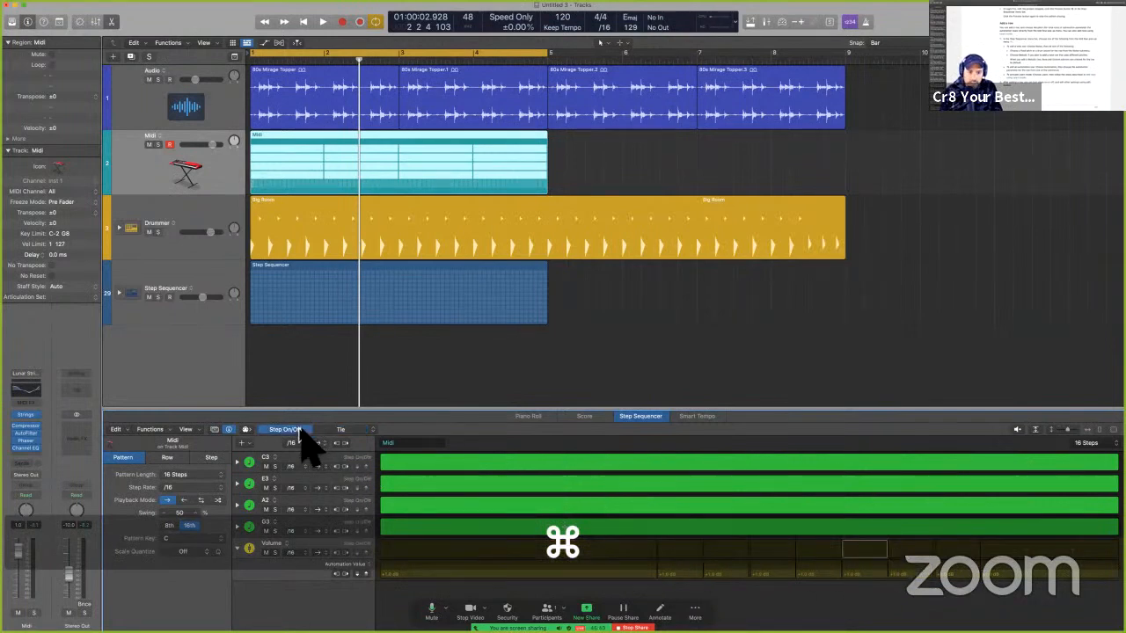
pyautogui.click(340, 430)
pyautogui.click(563, 554)
pyautogui.moveTo(422, 546)
pyautogui.mouseDown()
pyautogui.moveTo(674, 551)
pyautogui.moveTo(401, 567)
pyautogui.mouseUp()
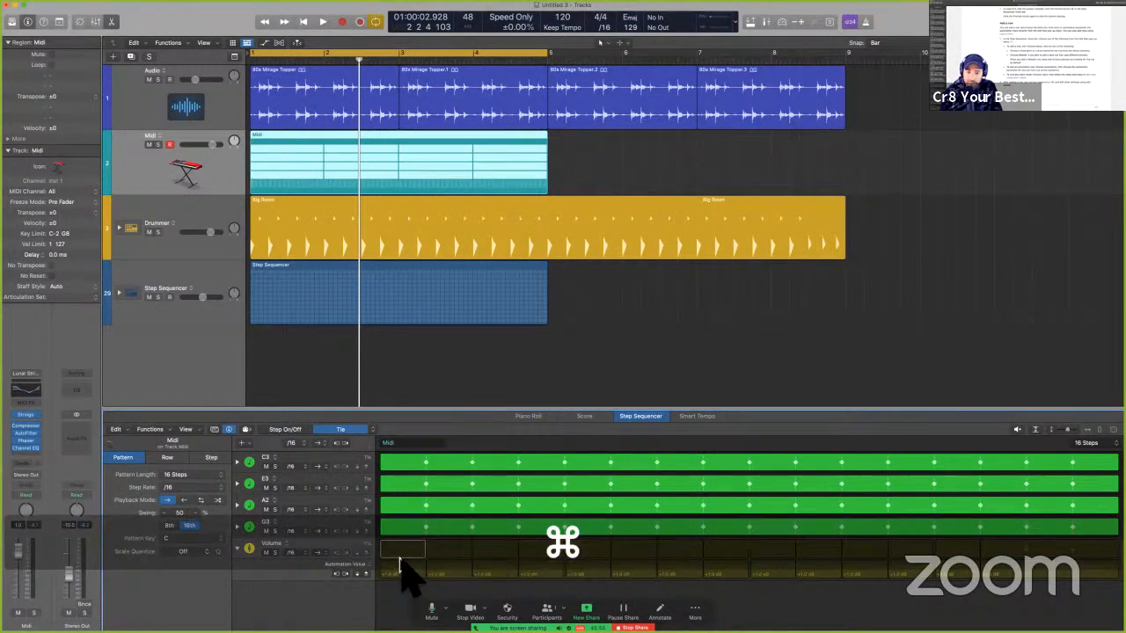
pyautogui.click(286, 430)
pyautogui.moveTo(407, 552); pyautogui.dragTo(761, 563)
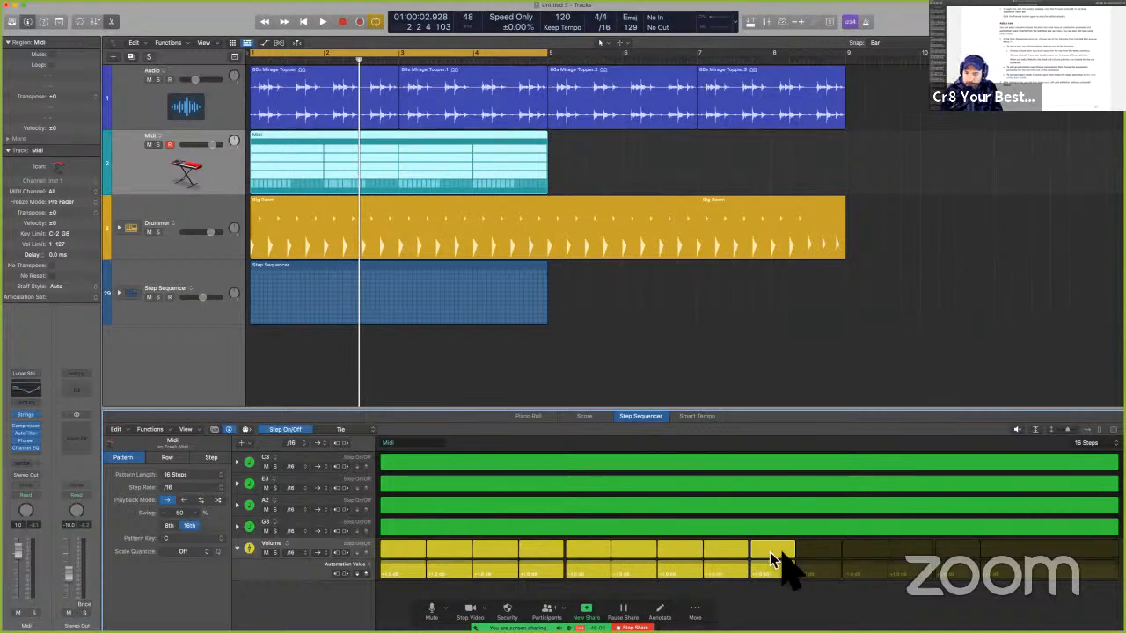
pyautogui.moveTo(791, 559); pyautogui.dragTo(809, 572)
# Switch the edit mode to Tie and tie steps 11 through 16 in the Volume row.
pyautogui.click(353, 430)
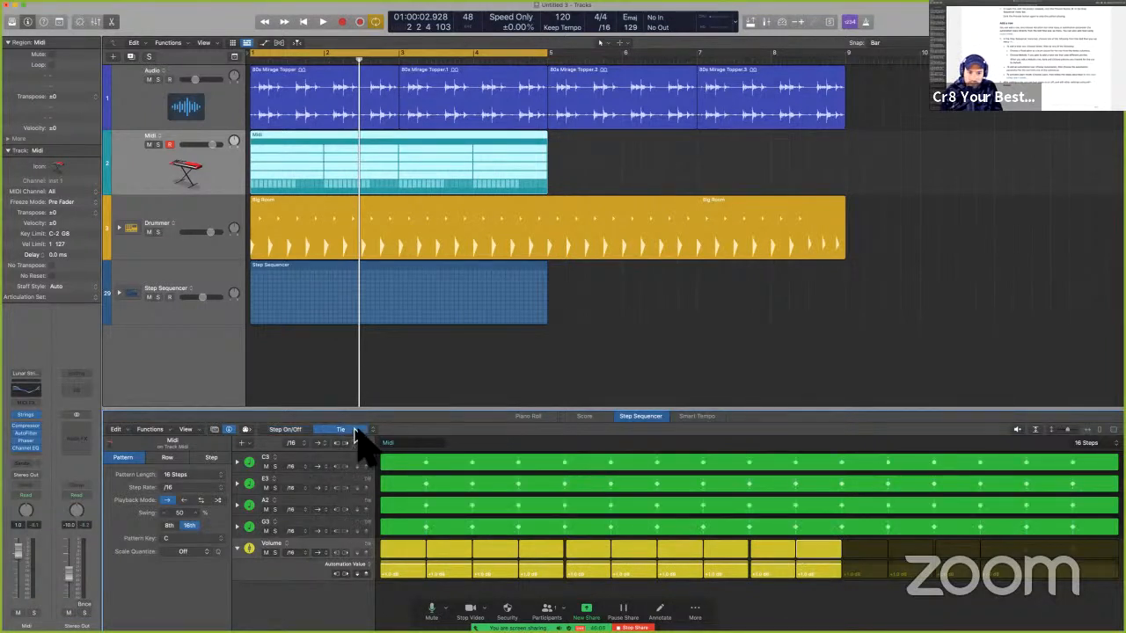
pyautogui.moveTo(882, 556); pyautogui.dragTo(1094, 549)
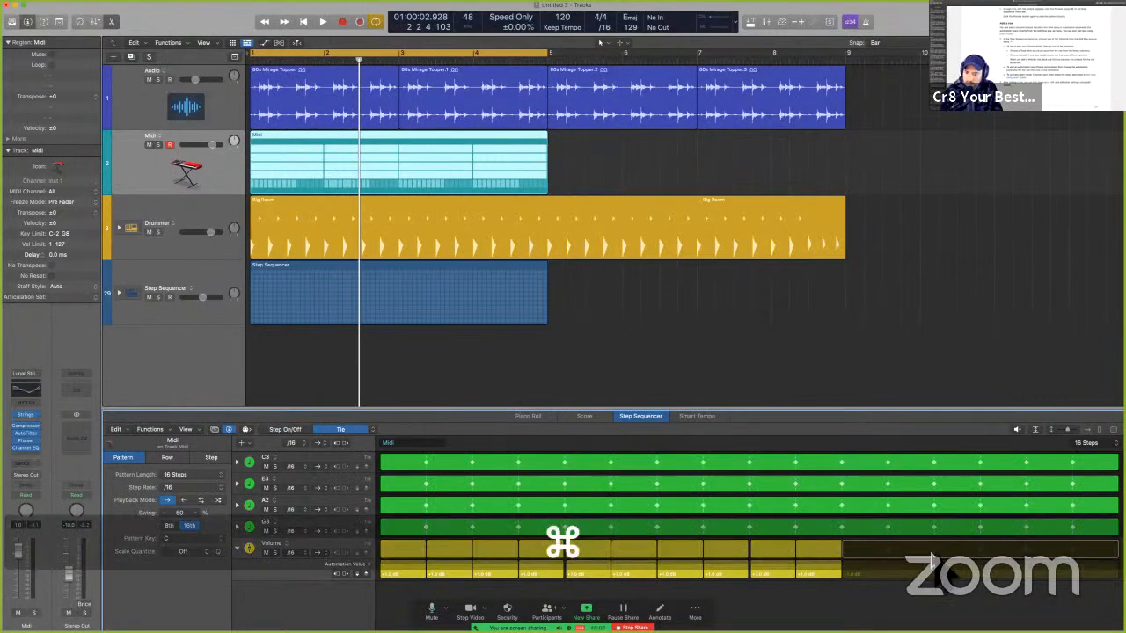
pyautogui.keyDown('super'); pyautogui.click(933, 555); pyautogui.keyUp('super')
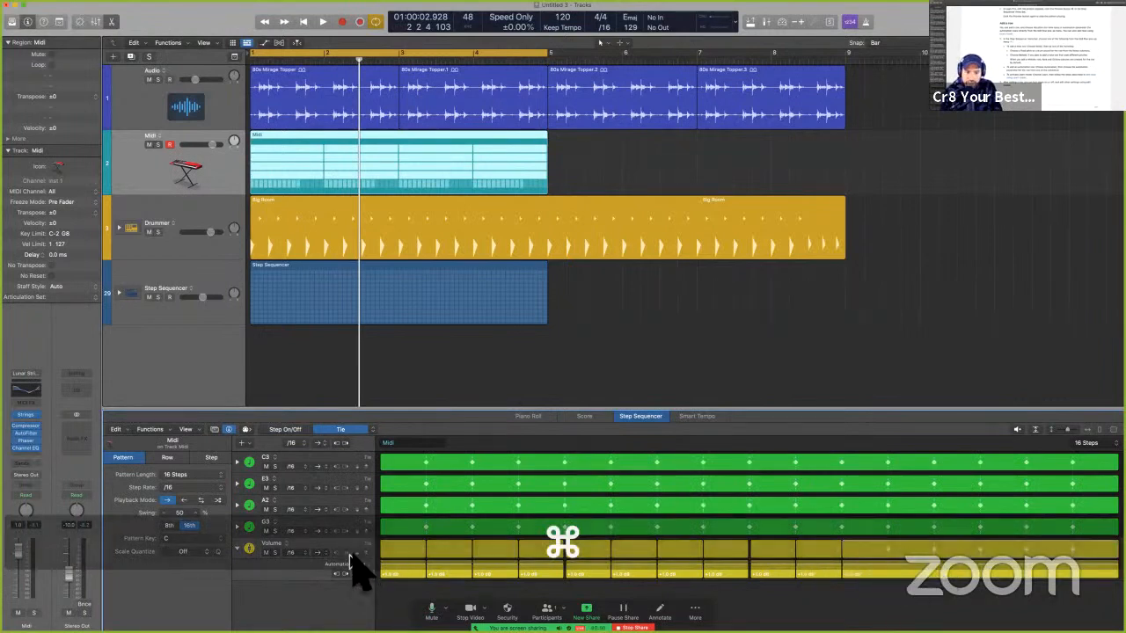
# Alternate the Volume row's automation values between -∞ dB and about +6 dB over steps 1 to 9, with reduced levels from step 10.
pyautogui.moveTo(391, 570)
pyautogui.mouseDown()
pyautogui.moveTo(744, 583)
pyautogui.moveTo(743, 614)
pyautogui.mouseUp()
pyautogui.moveTo(784, 580)
pyautogui.mouseDown()
pyautogui.moveTo(865, 580)
pyautogui.moveTo(412, 581)
pyautogui.moveTo(442, 598)
pyautogui.moveTo(457, 585)
pyautogui.moveTo(504, 600)
pyautogui.moveTo(545, 578)
pyautogui.moveTo(633, 592)
pyautogui.moveTo(633, 550)
pyautogui.moveTo(716, 598)
pyautogui.moveTo(729, 563)
pyautogui.moveTo(768, 577)
pyautogui.moveTo(807, 572)
pyautogui.mouseUp()
pyautogui.moveTo(822, 550); pyautogui.dragTo(827, 570)
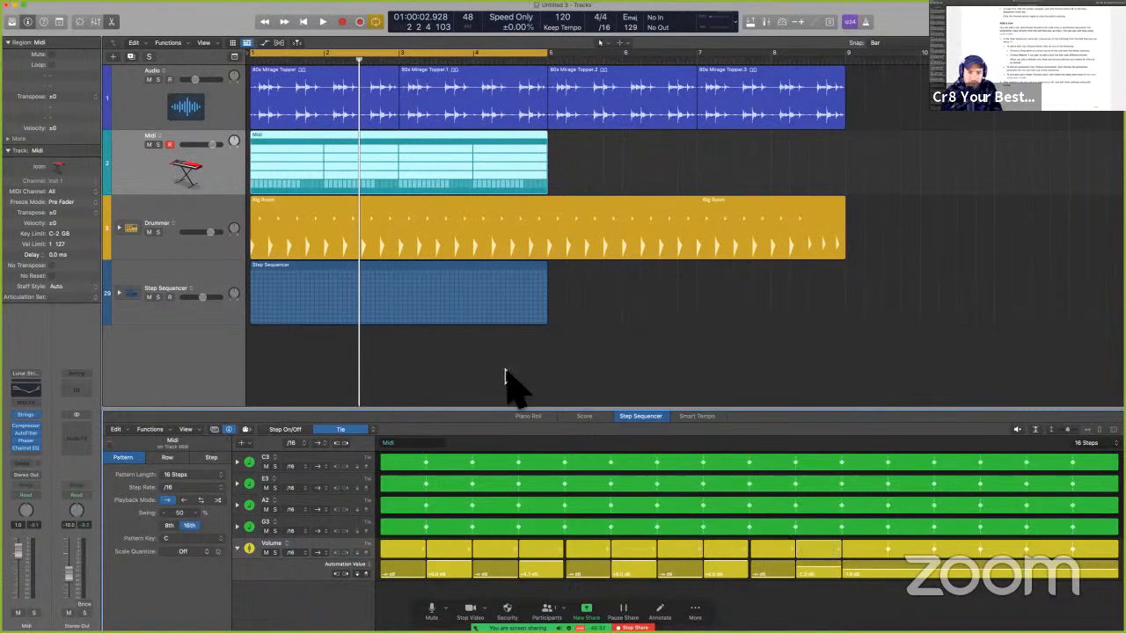
# Play the project with the Midi region's pattern open to hear the volume automation, and stop playback.
pyautogui.click(506, 373)
pyautogui.press('space')
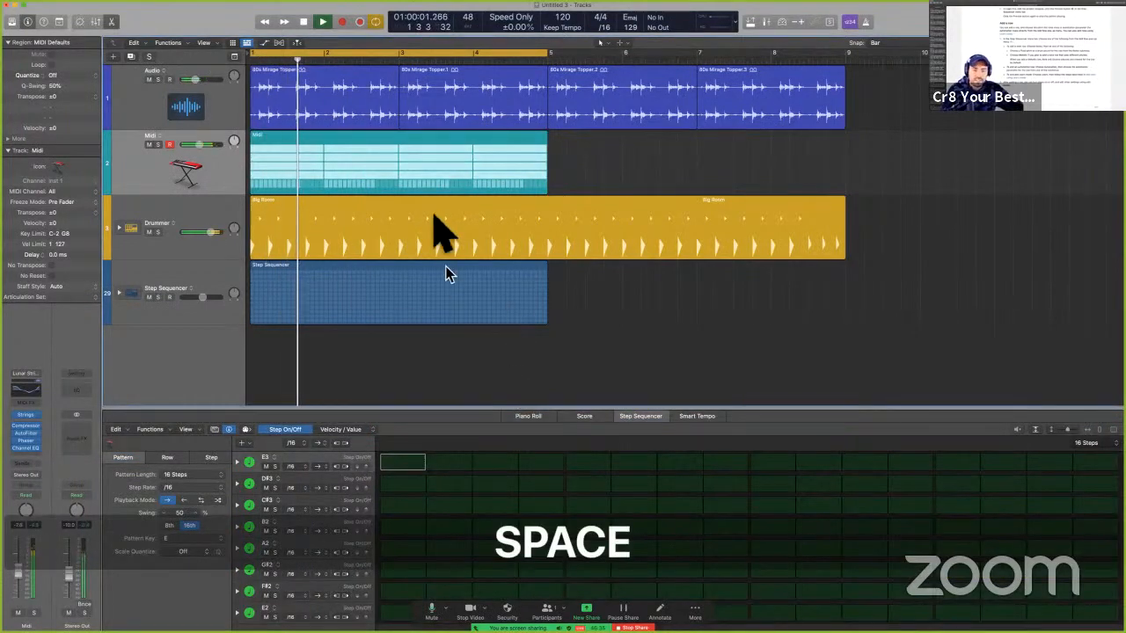
pyautogui.click(407, 188)
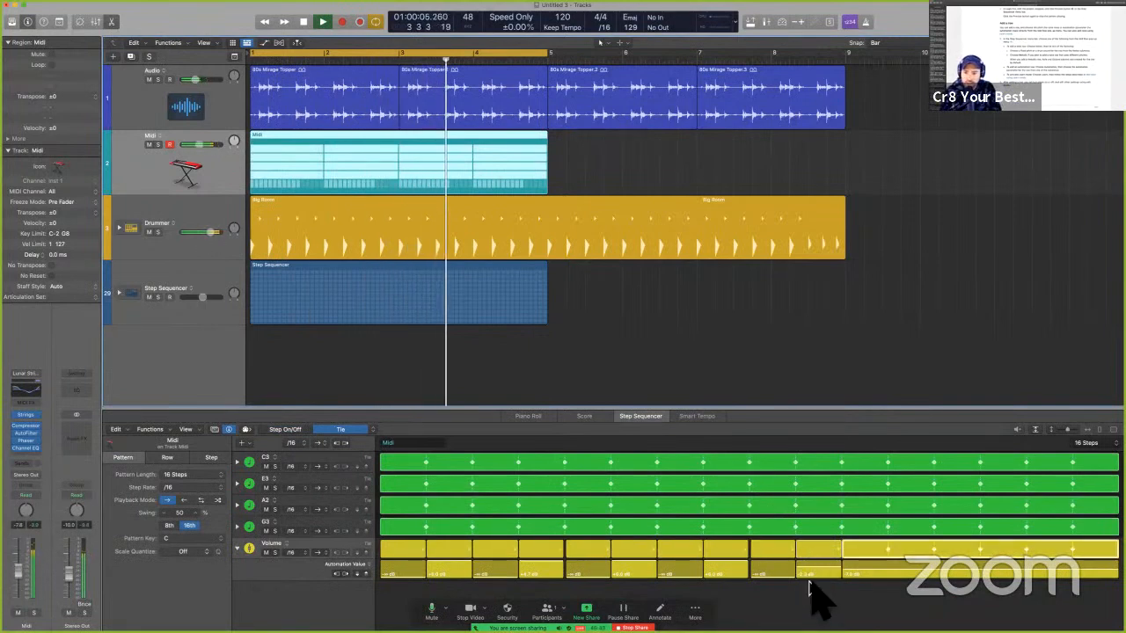
pyautogui.press('space')
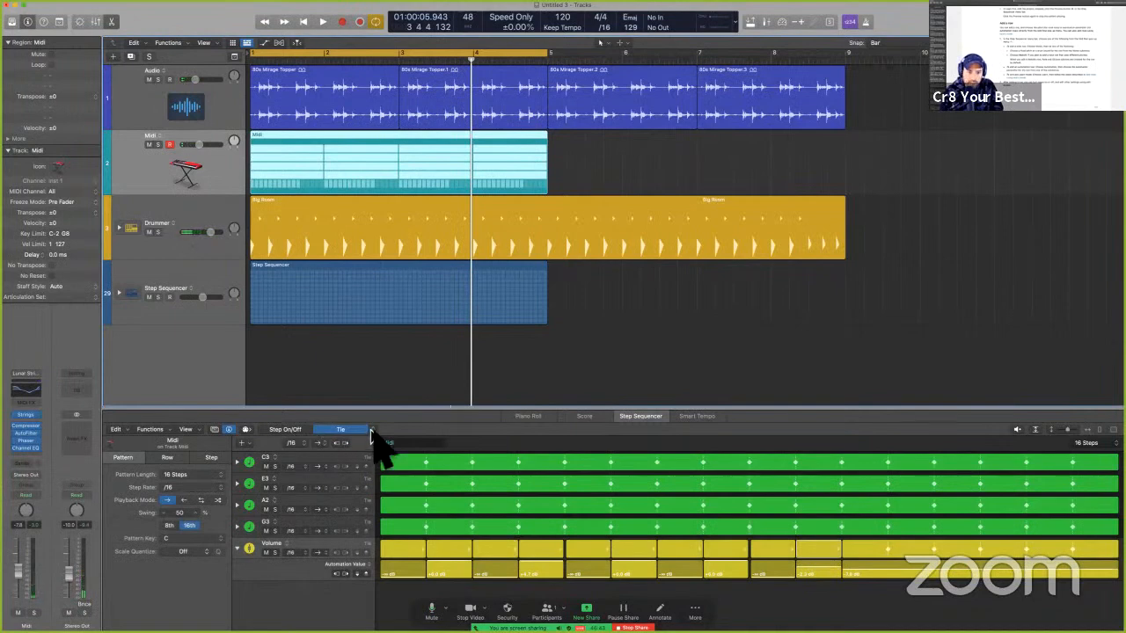
# Set the edit mode to Note Repeat and add Tie and Loop Start/End subrows under the Volume row.
pyautogui.click(371, 430)
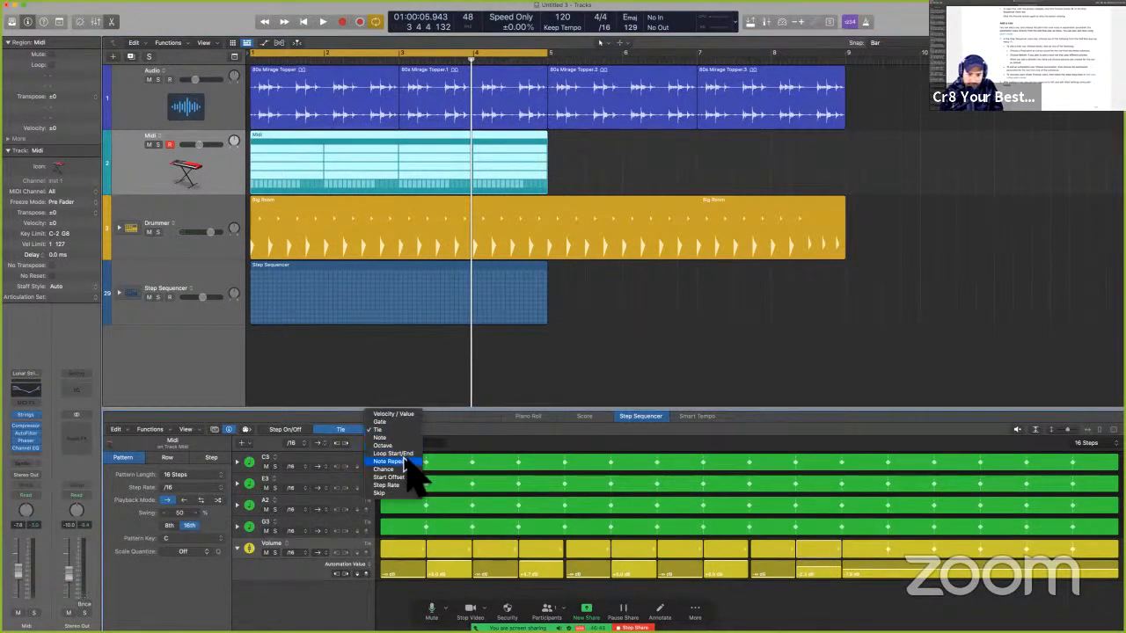
pyautogui.click(405, 461)
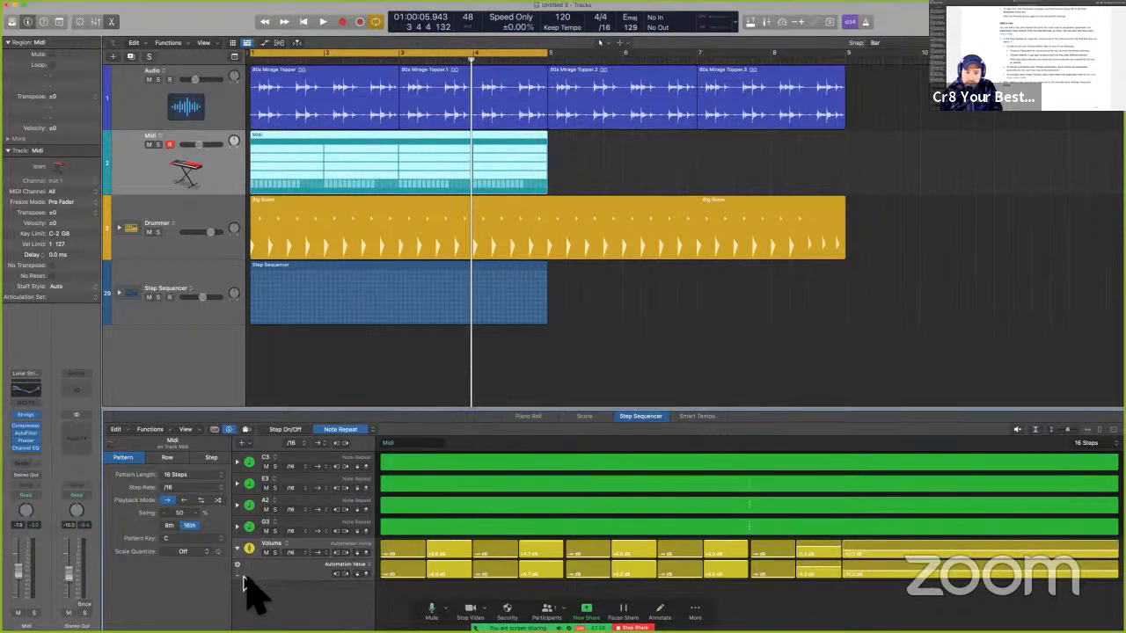
pyautogui.click(237, 576)
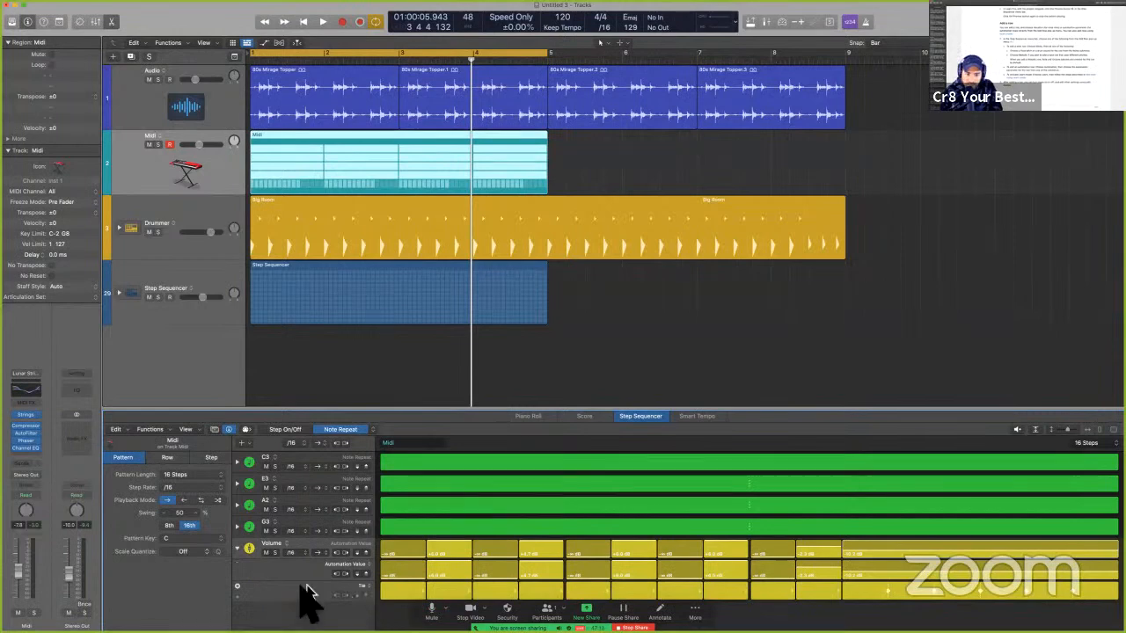
pyautogui.click(237, 604)
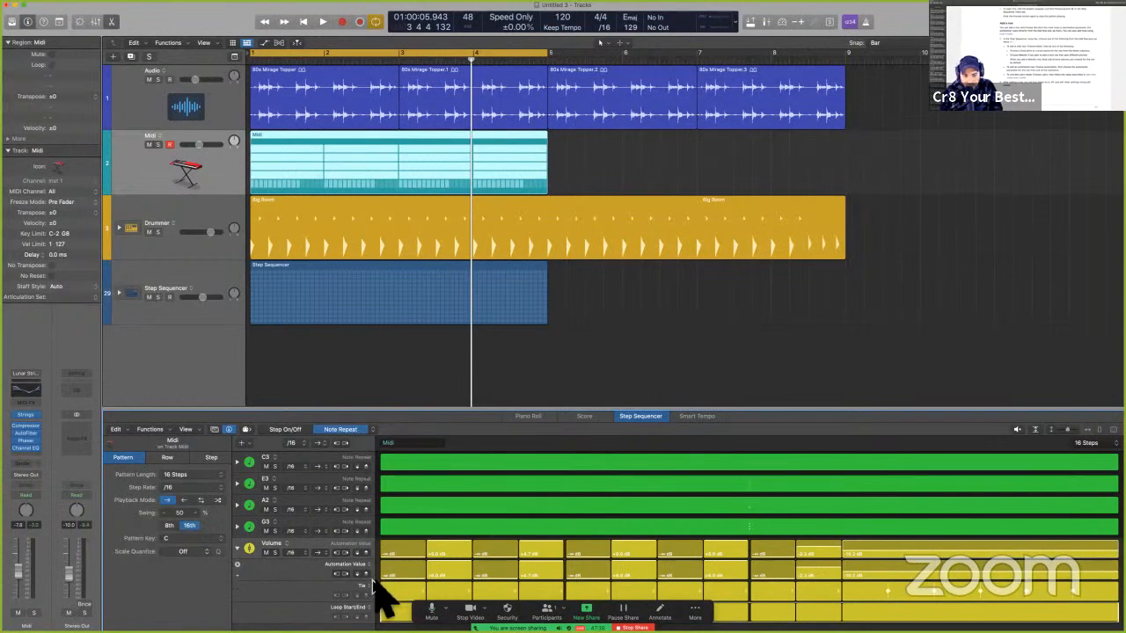
pyautogui.click(367, 608)
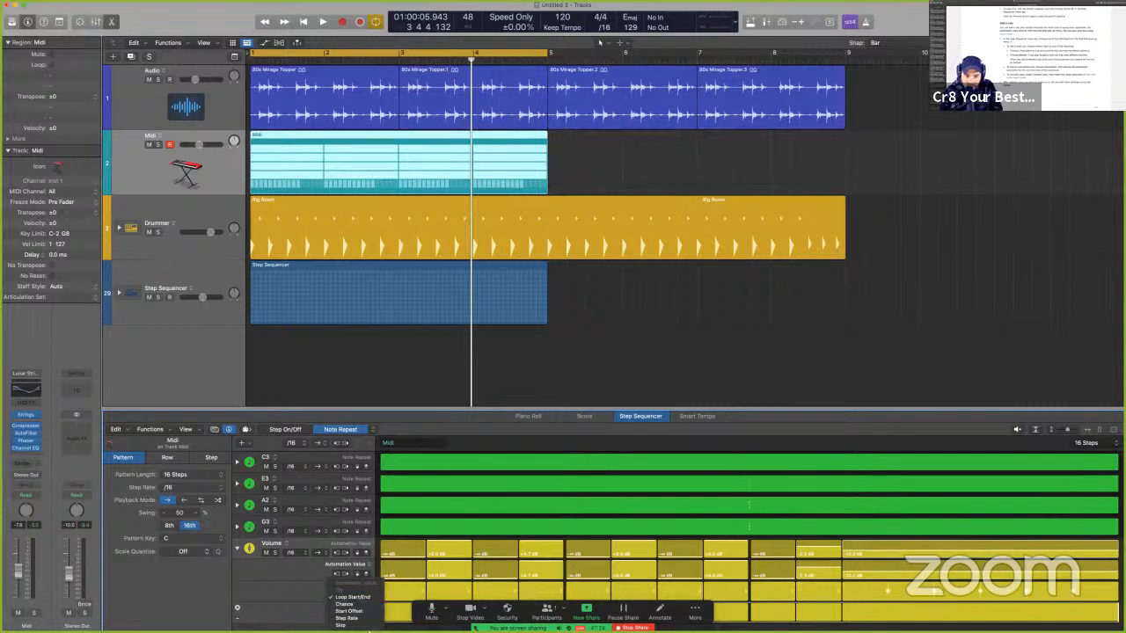
pyautogui.click(299, 605)
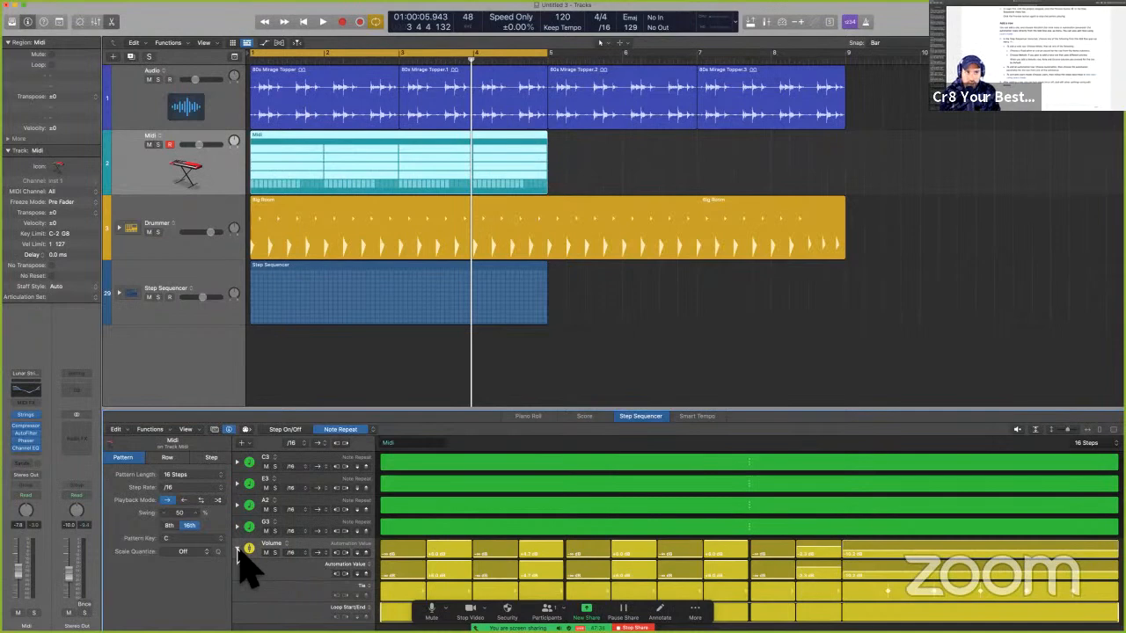
# Switch to the User Guide PDF and read the Edit modes section on page 675.
pyautogui.hotkey('ctrl', 'Left')
pyautogui.scroll(6, 588, 389)
pyautogui.scroll(10, 560, 249)
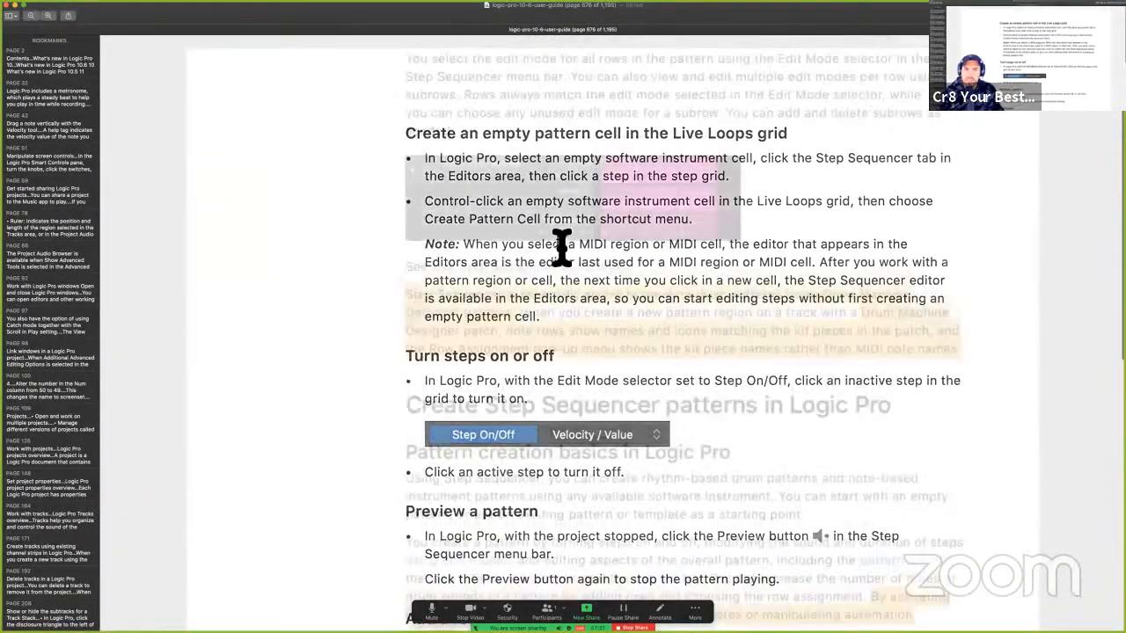
pyautogui.scroll(-1, 623, 337)
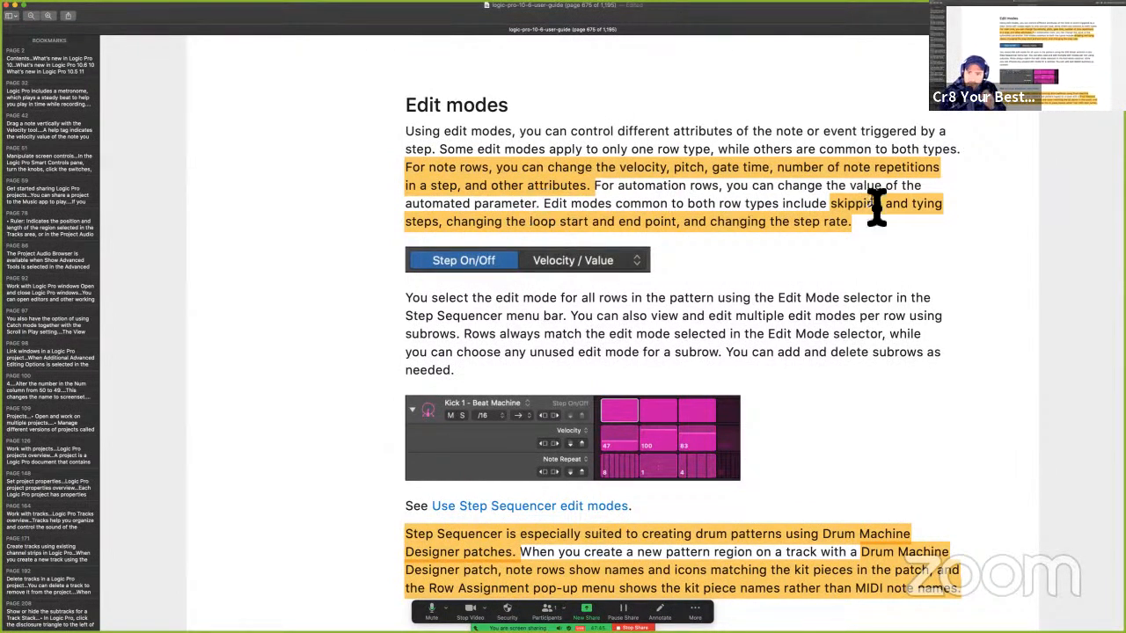
# Reread the Edit modes passage on automation rows, skipping and tying steps, and changing the loop start and end point.
pyautogui.moveTo(644, 188); pyautogui.dragTo(690, 192)
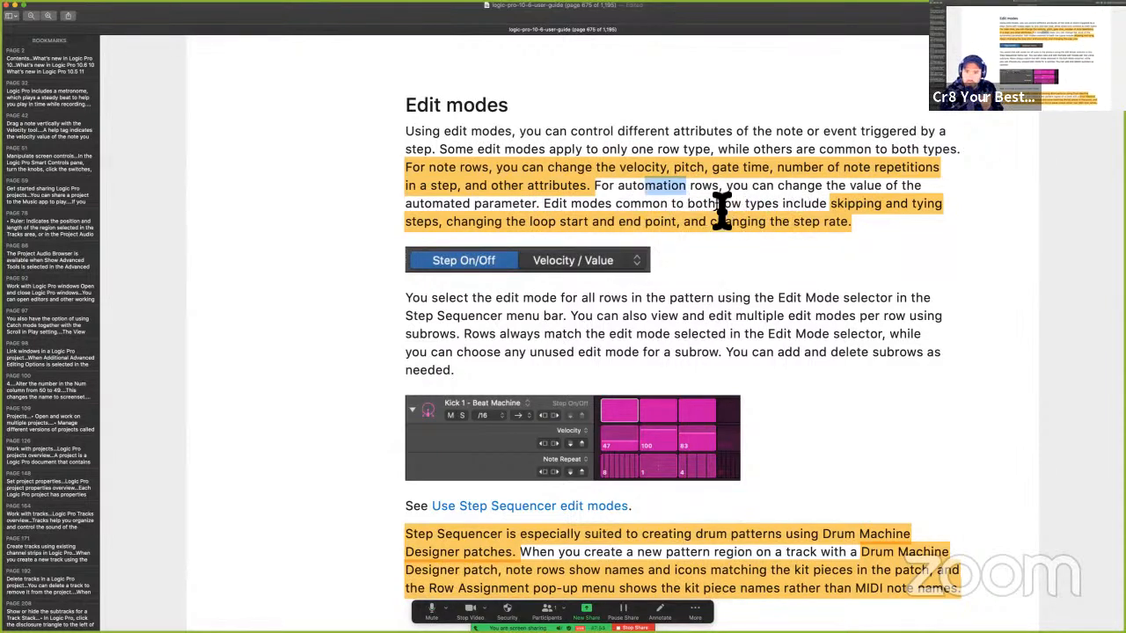
pyautogui.moveTo(830, 206); pyautogui.dragTo(932, 208)
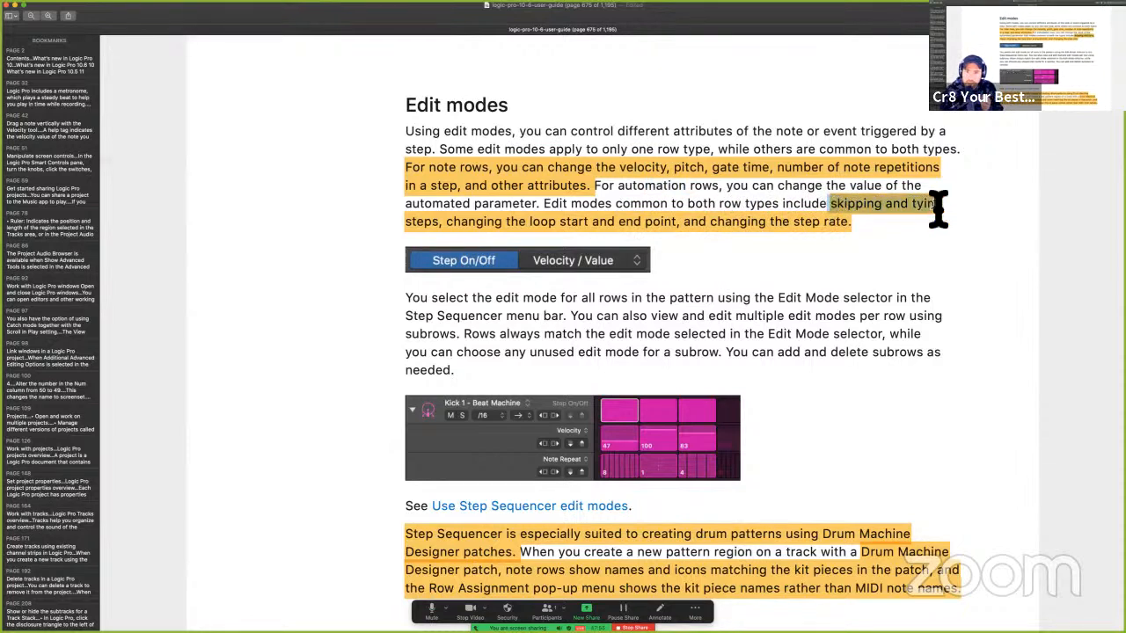
pyautogui.moveTo(412, 225); pyautogui.dragTo(442, 232)
pyautogui.click(451, 233)
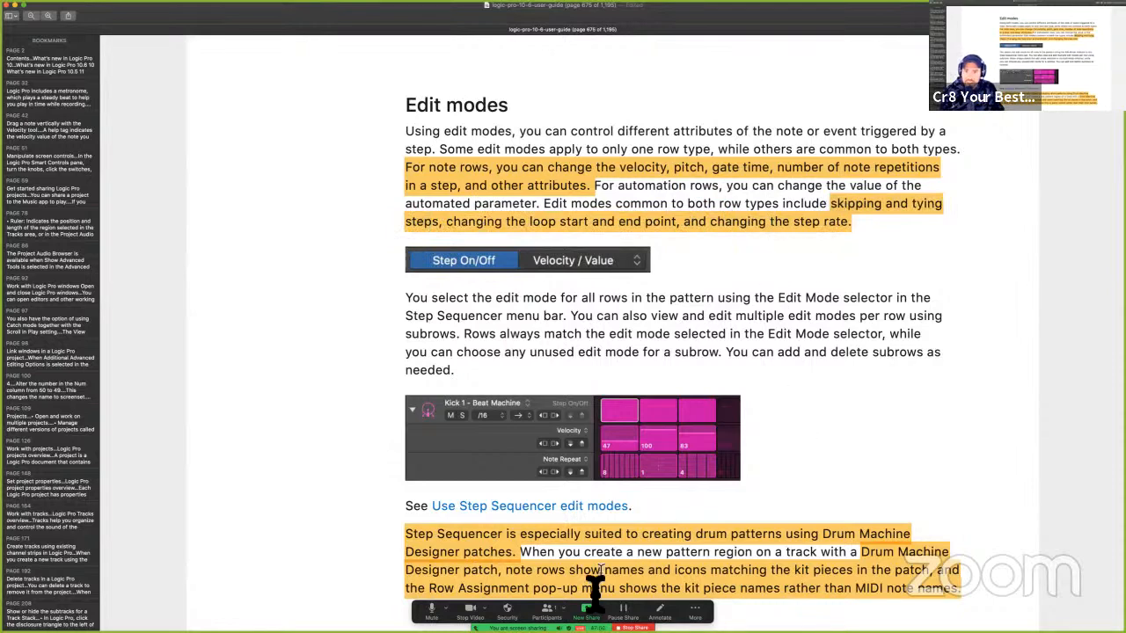
# Return to Logic Pro, set the edit mode to Loop Start/End, and shorten the Volume row's loop to the first three steps.
pyautogui.hotkey('ctrl', 'Right')
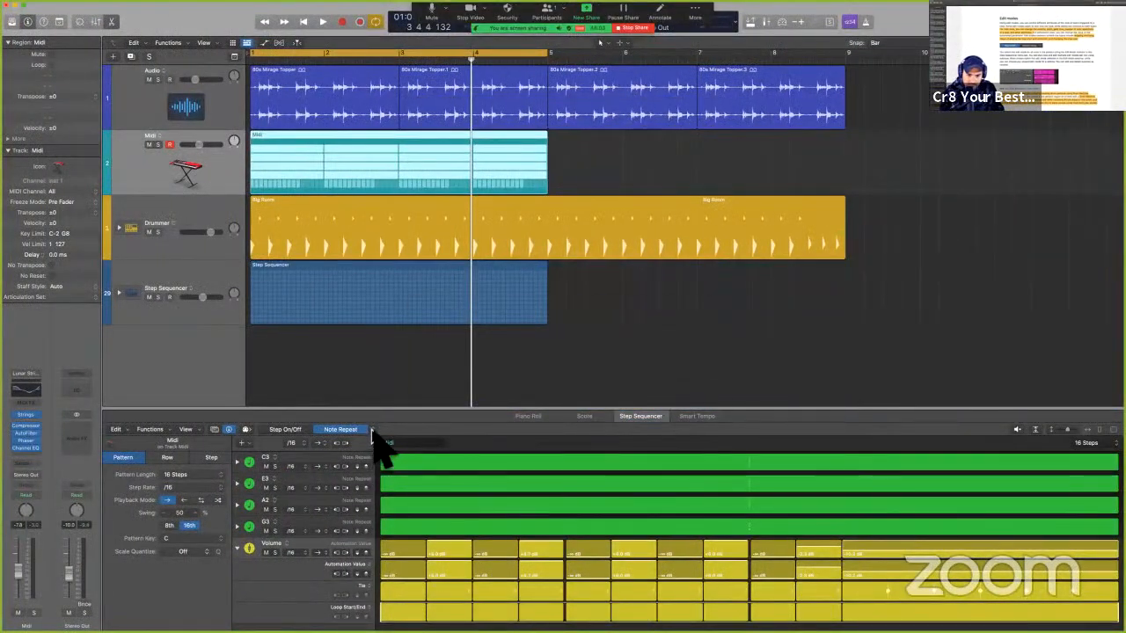
pyautogui.click(372, 431)
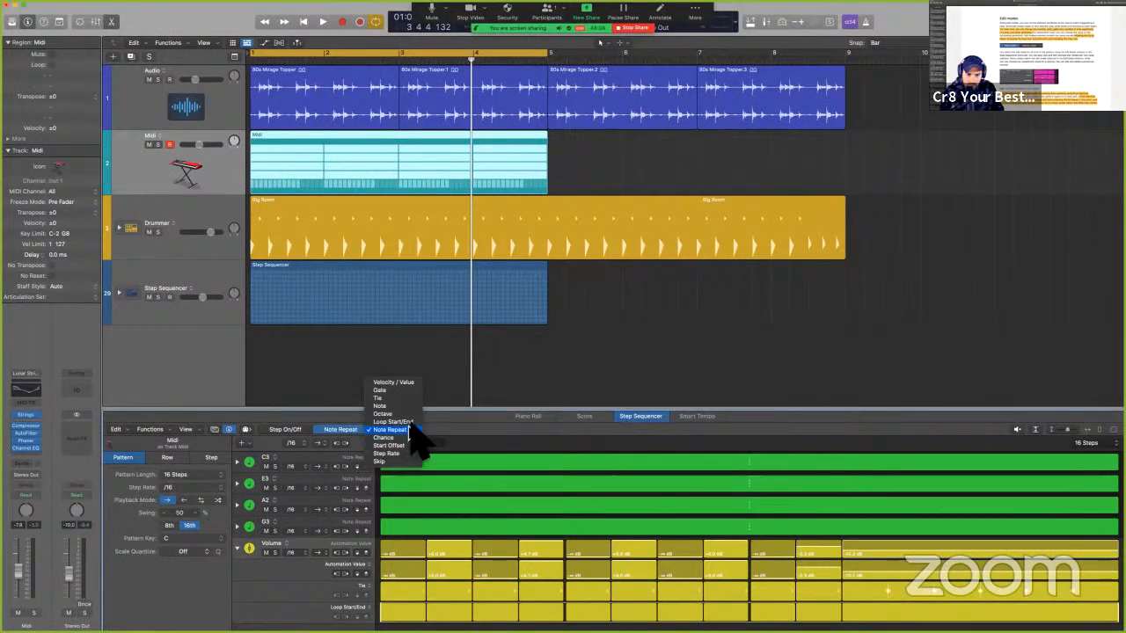
pyautogui.click(408, 423)
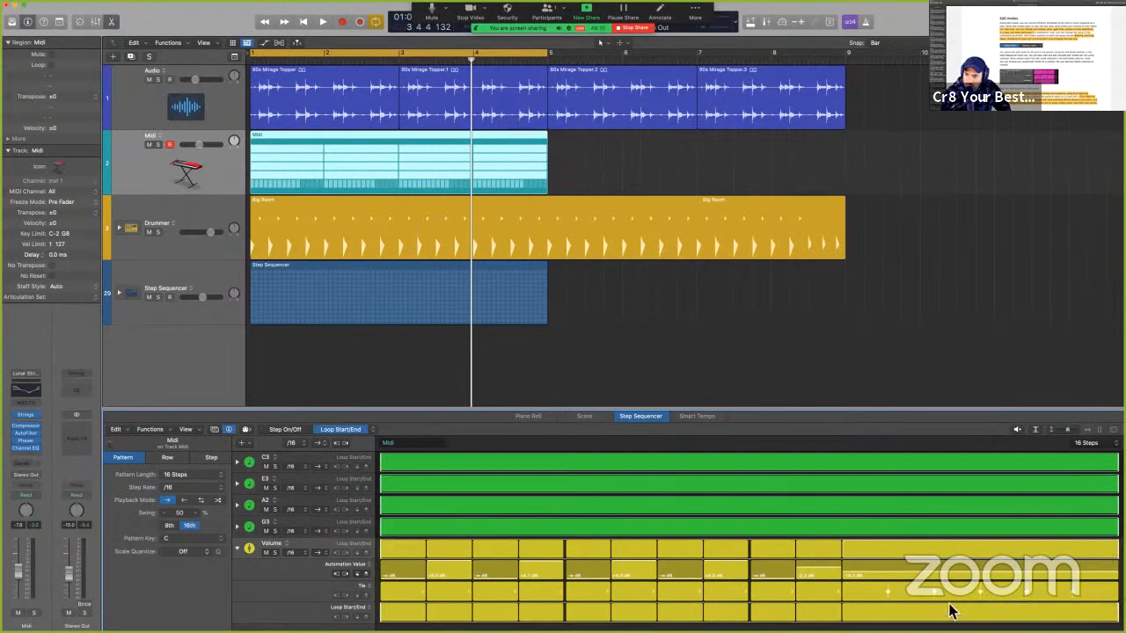
pyautogui.moveTo(1115, 549); pyautogui.dragTo(519, 558)
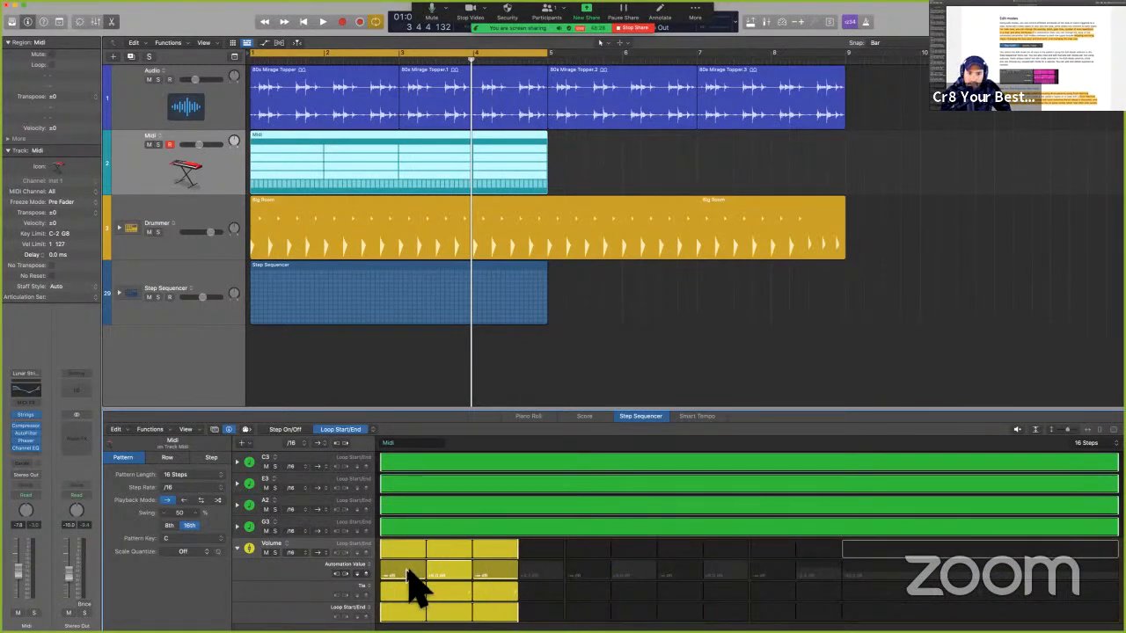
# Play and stop the project repeatedly to hear the shortened loop of the Volume row.
pyautogui.press('space')
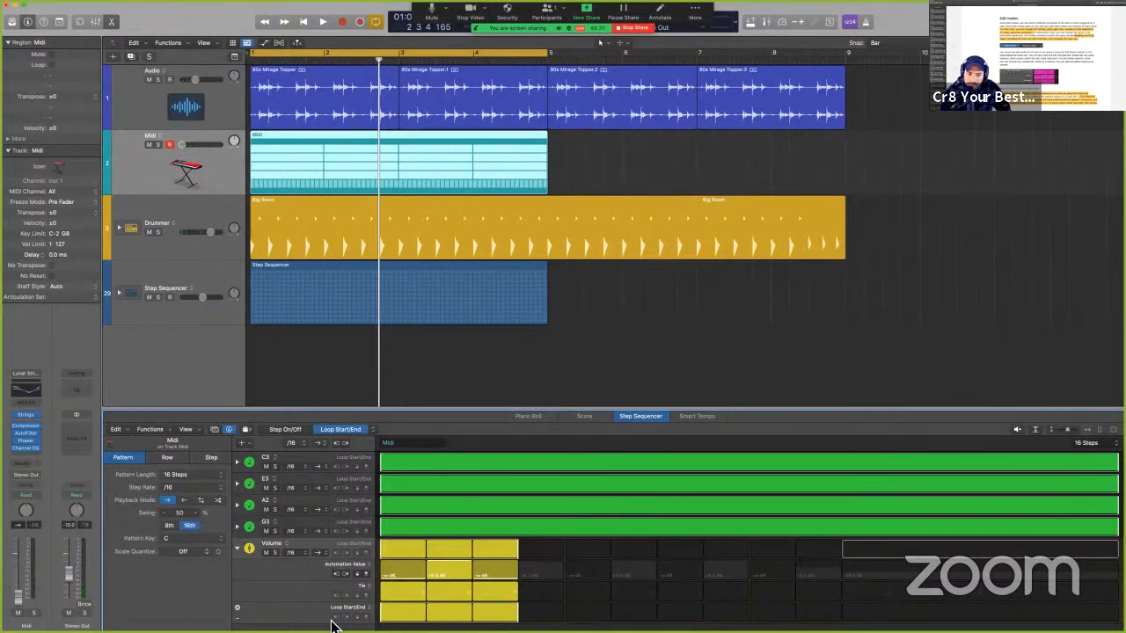
pyautogui.press('space')
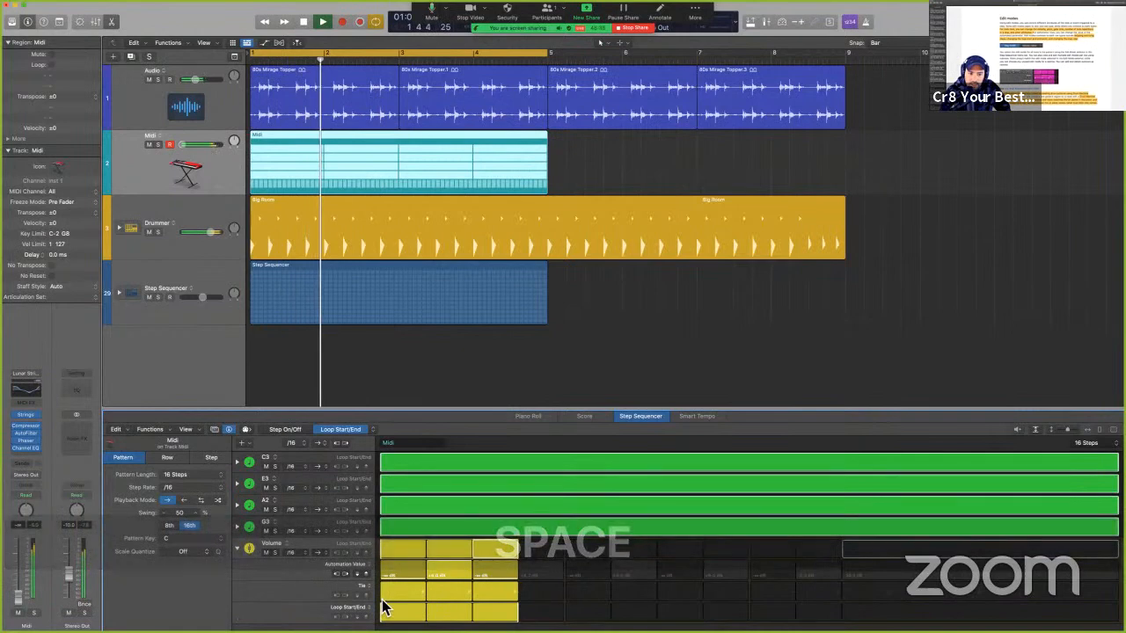
pyautogui.press('space')
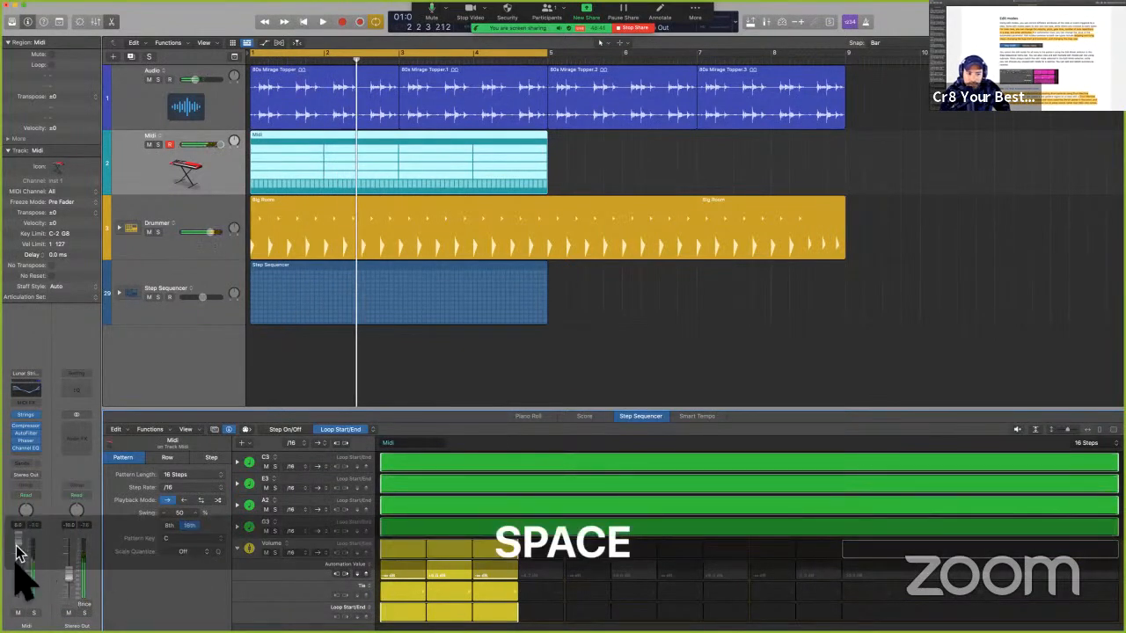
pyautogui.press('space')
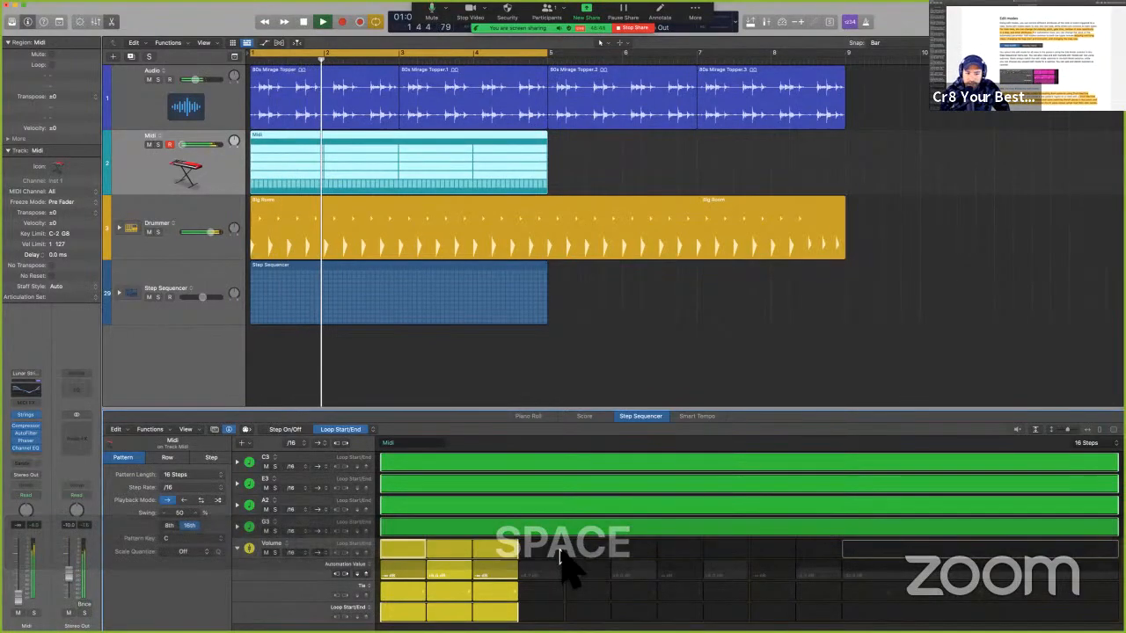
pyautogui.press('space')
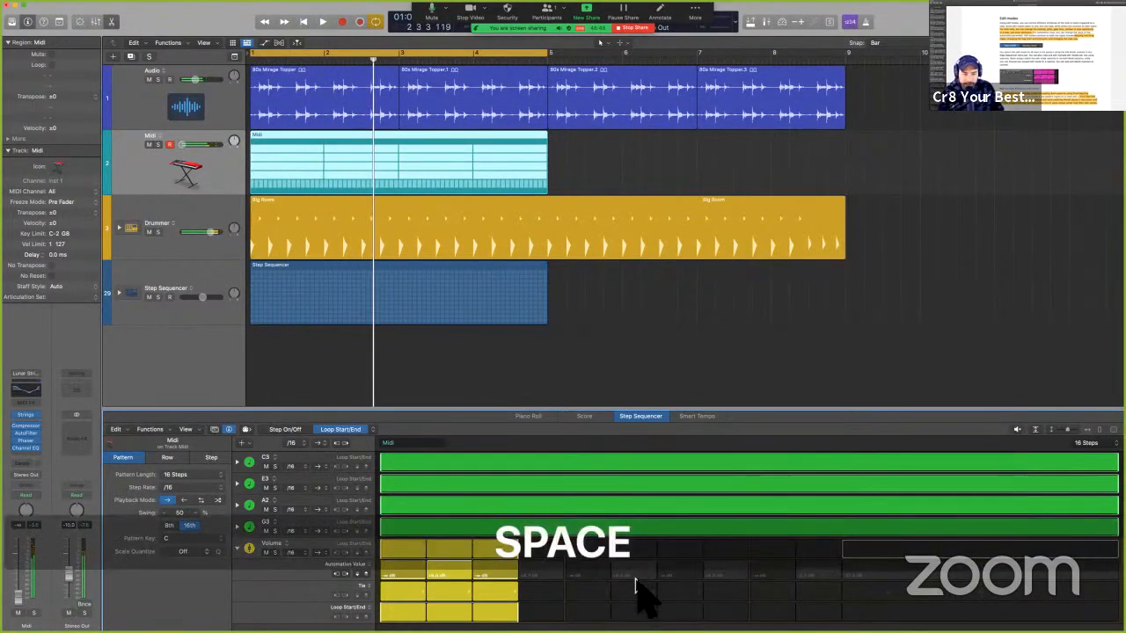
# Switch to the User Guide PDF and review the Learn mode instructions, including how to turn Learn mode off.
pyautogui.hotkey('ctrl', 'Left')
pyautogui.scroll(-5, 635, 591)
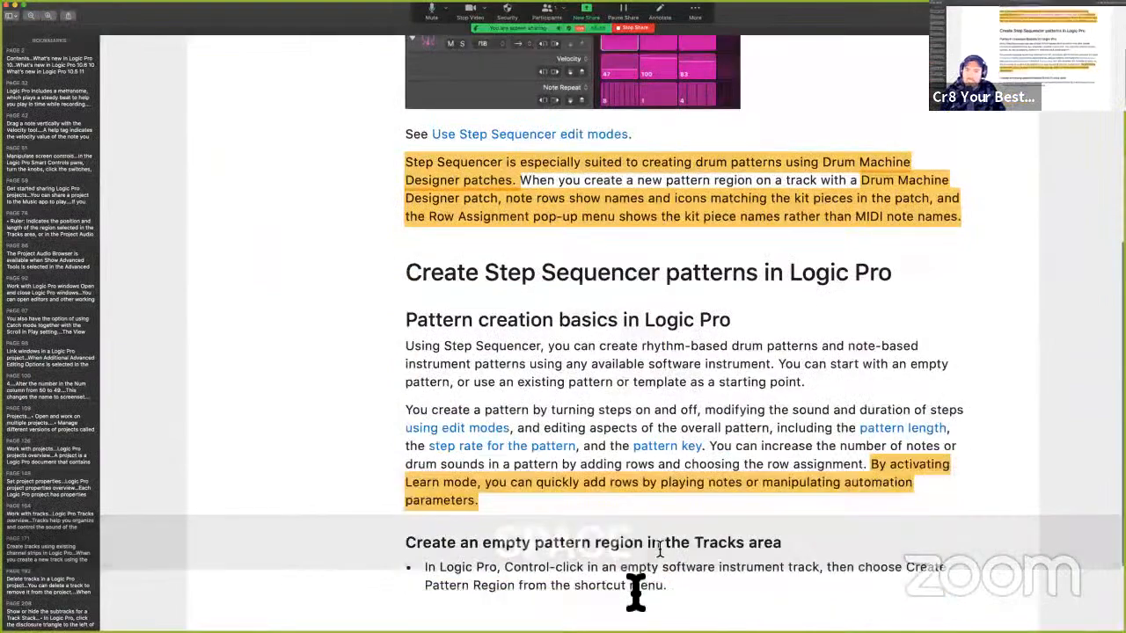
pyautogui.scroll(-10, 635, 591)
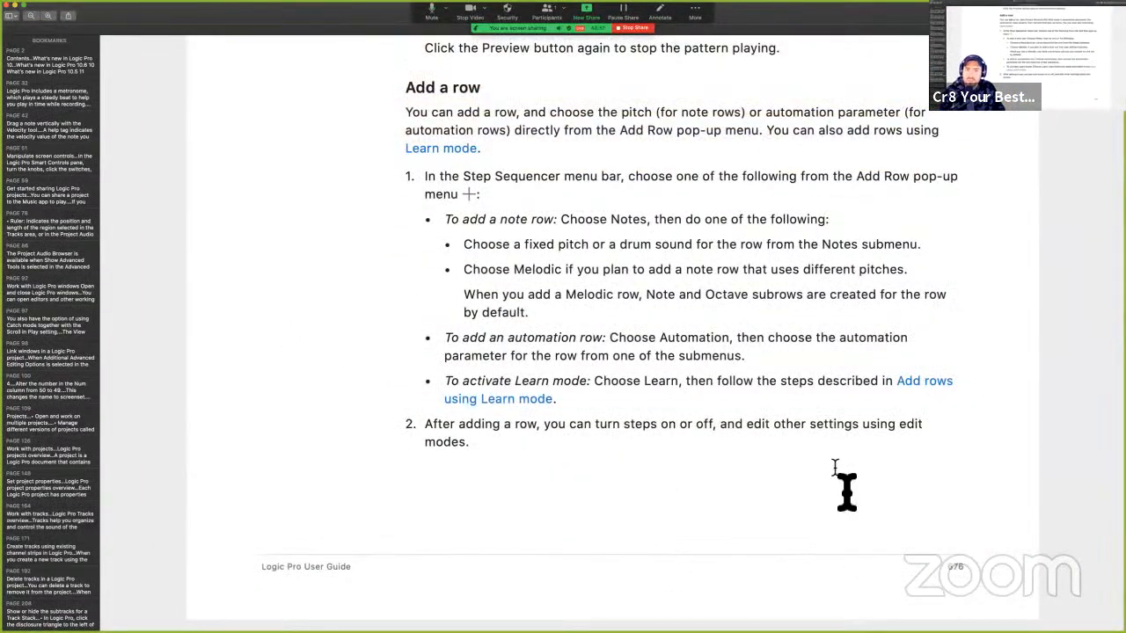
pyautogui.scroll(-10, 718, 480)
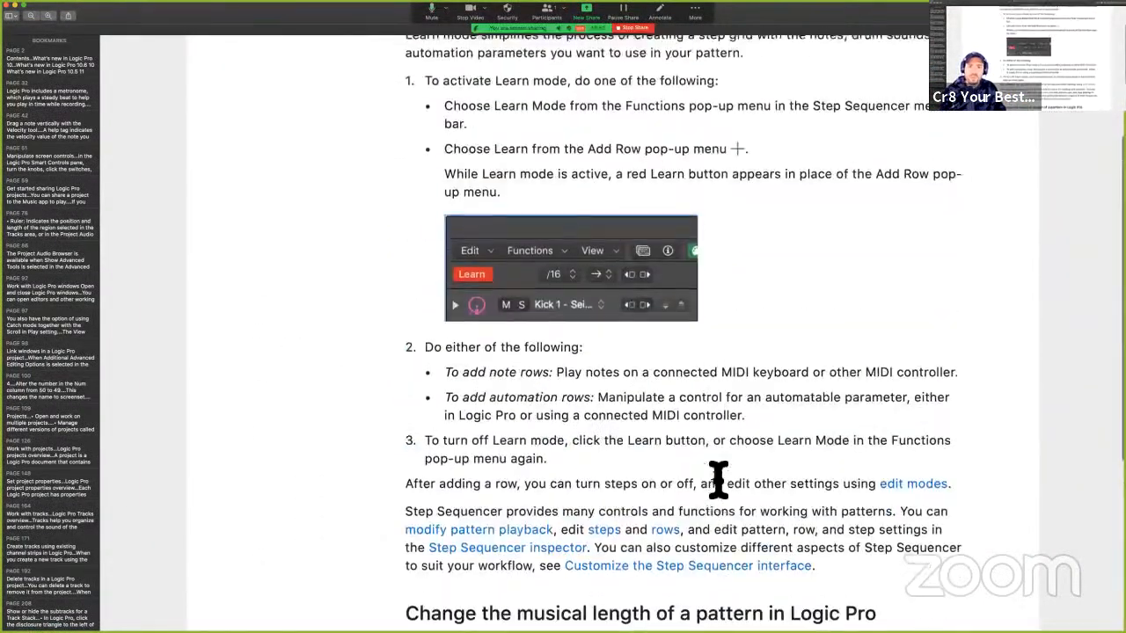
pyautogui.scroll(5, 718, 480)
pyautogui.scroll(-5, 656, 435)
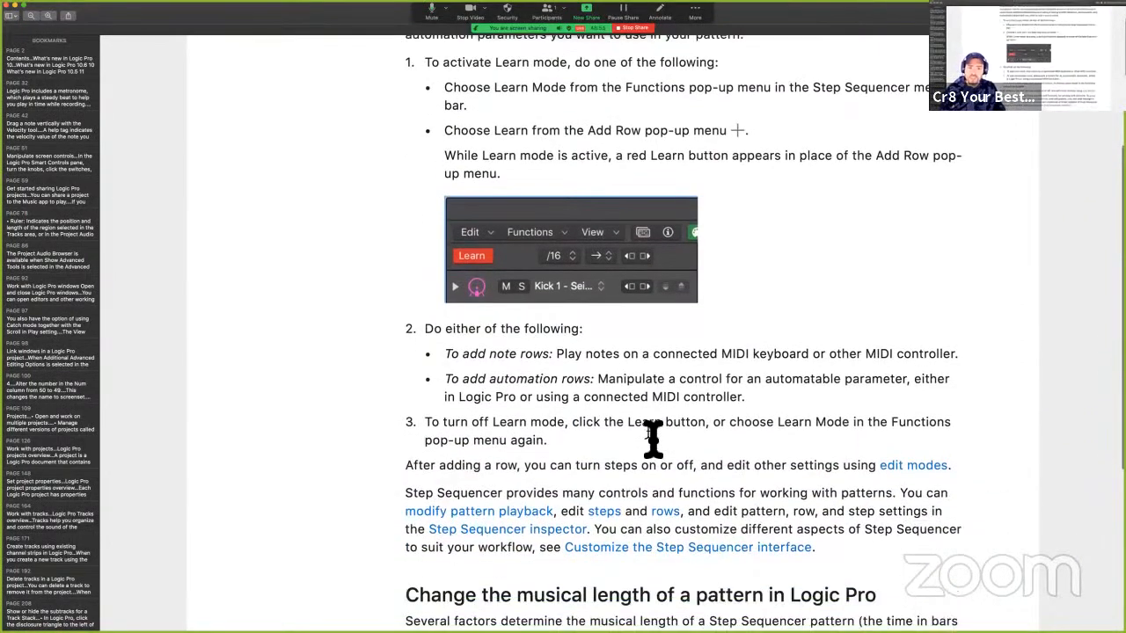
pyautogui.scroll(-3, 653, 438)
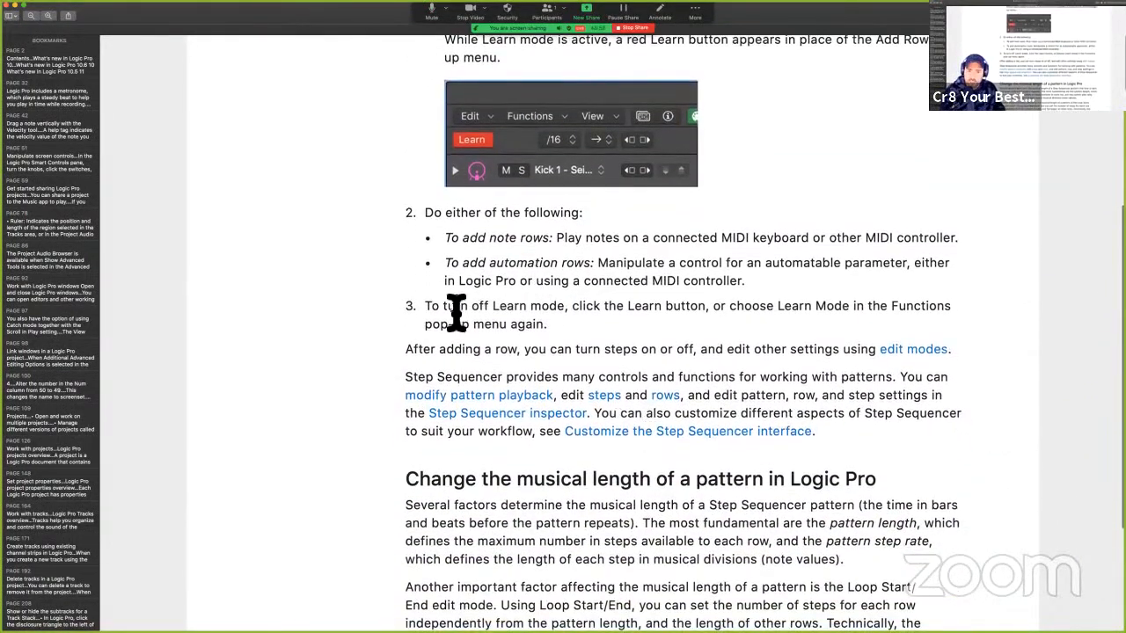
pyautogui.scroll(-2, 551, 312)
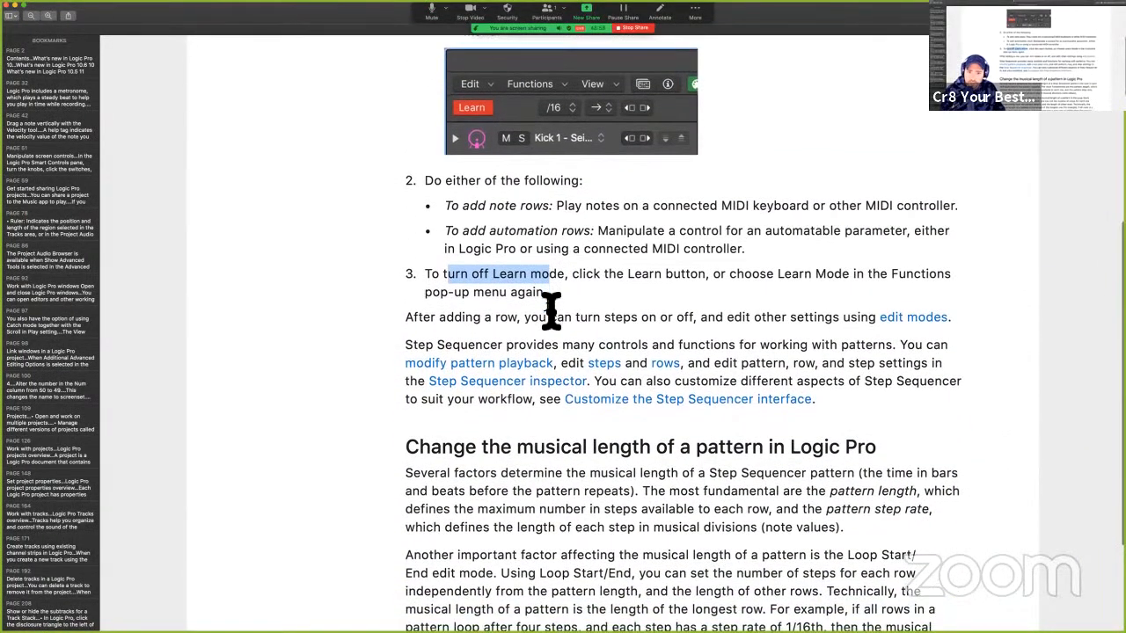
pyautogui.scroll(-2, 558, 339)
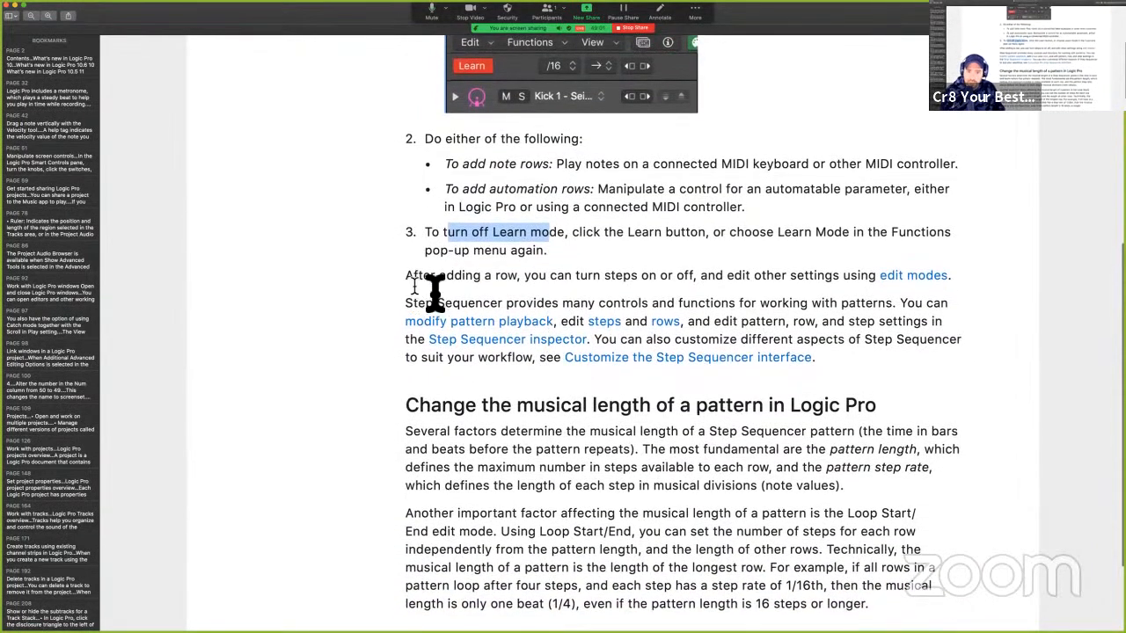
pyautogui.click(659, 281)
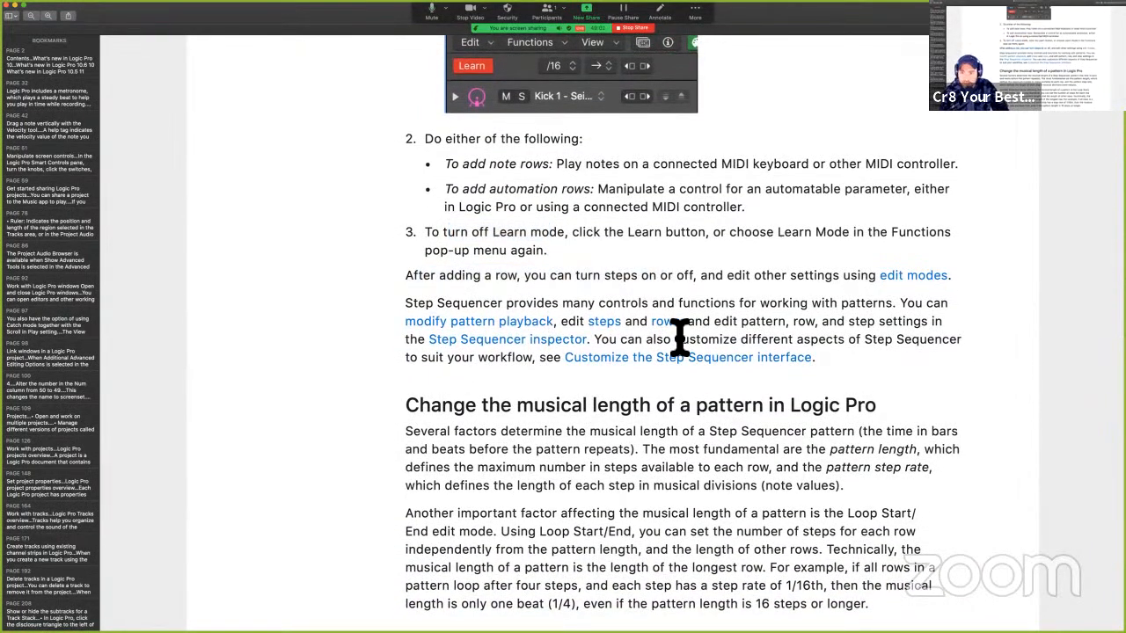
pyautogui.scroll(-2, 684, 343)
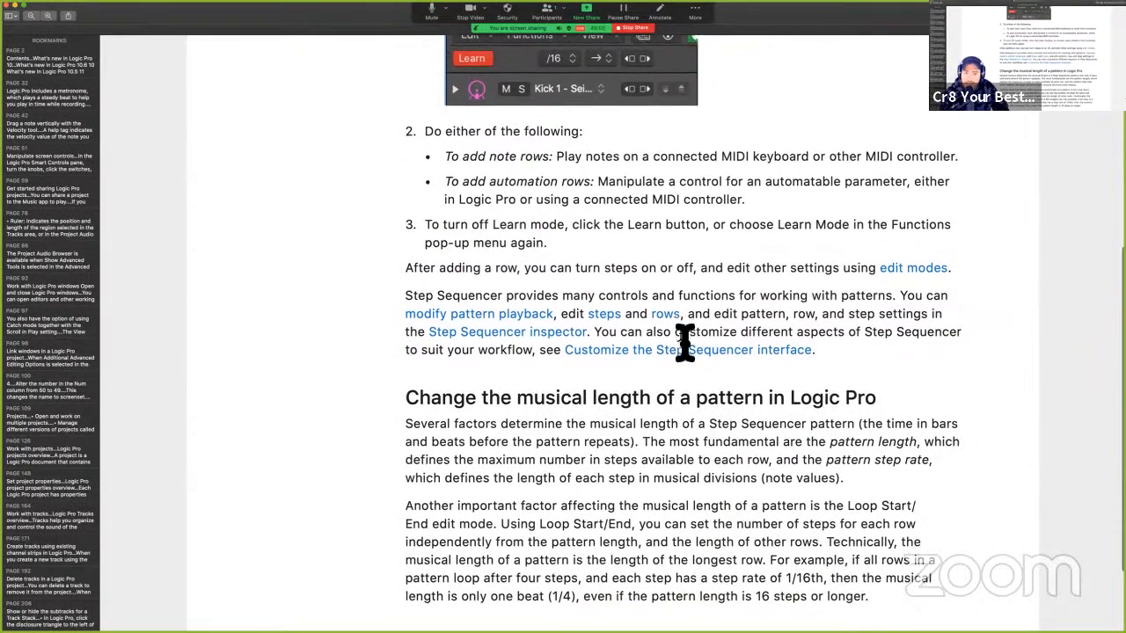
# Read the page 677 notes on editing steps, rows and settings, and on changing the musical length of a pattern.
pyautogui.moveTo(427, 269); pyautogui.dragTo(734, 270)
pyautogui.click(733, 269)
pyautogui.scroll(-1, 733, 270)
pyautogui.scroll(-2, 809, 273)
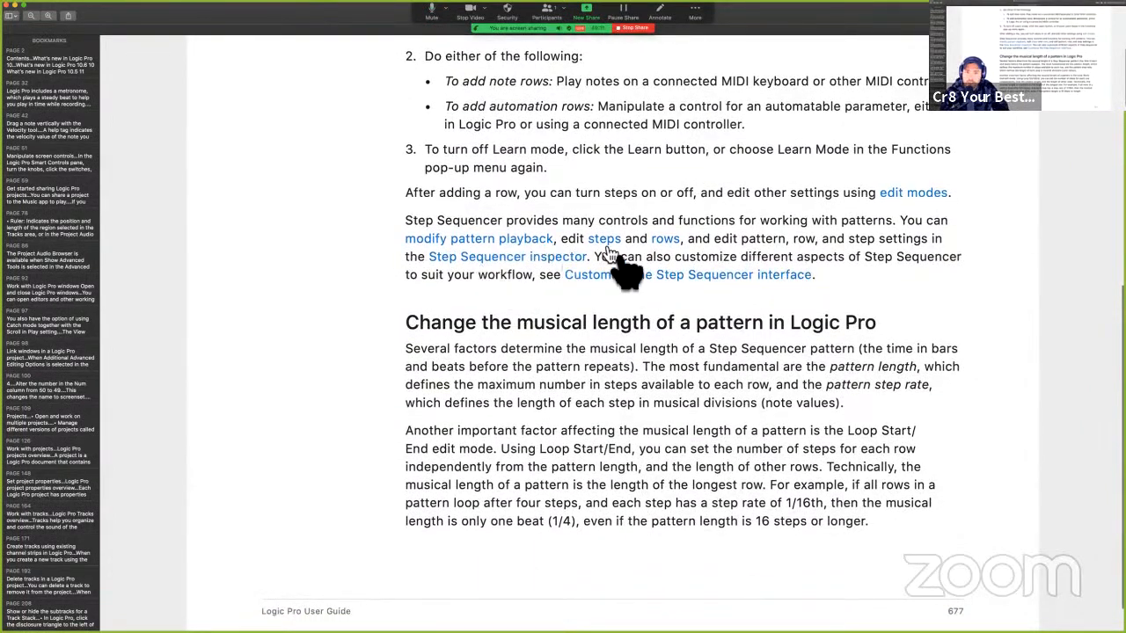
pyautogui.scroll(-1, 708, 261)
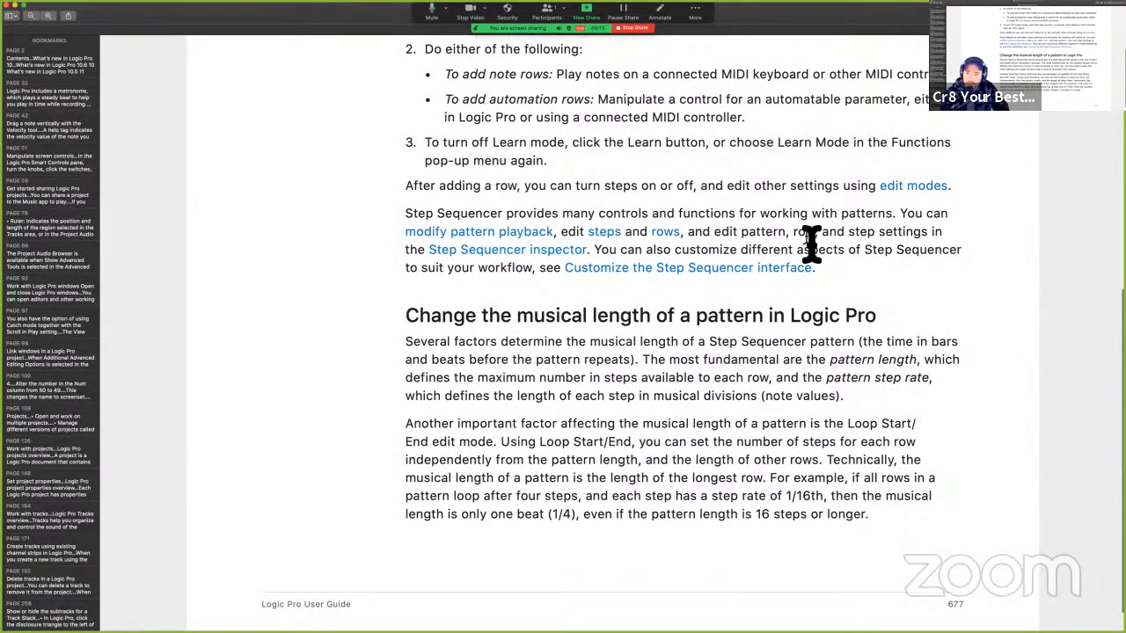
pyautogui.rightClick(901, 241)
pyautogui.click(723, 293)
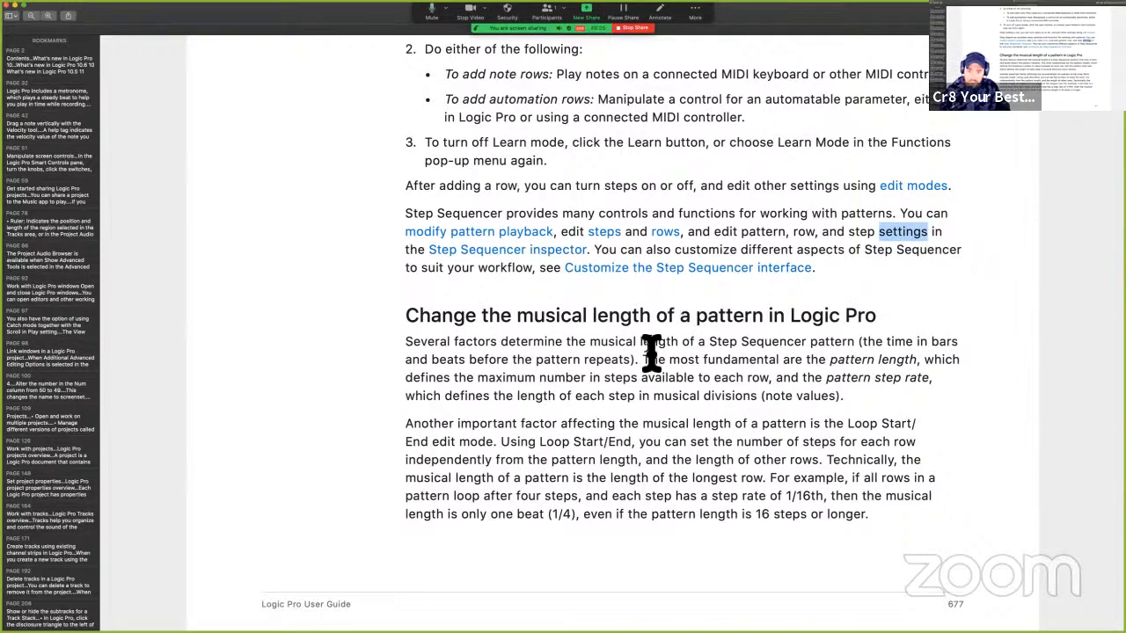
pyautogui.scroll(-2, 651, 334)
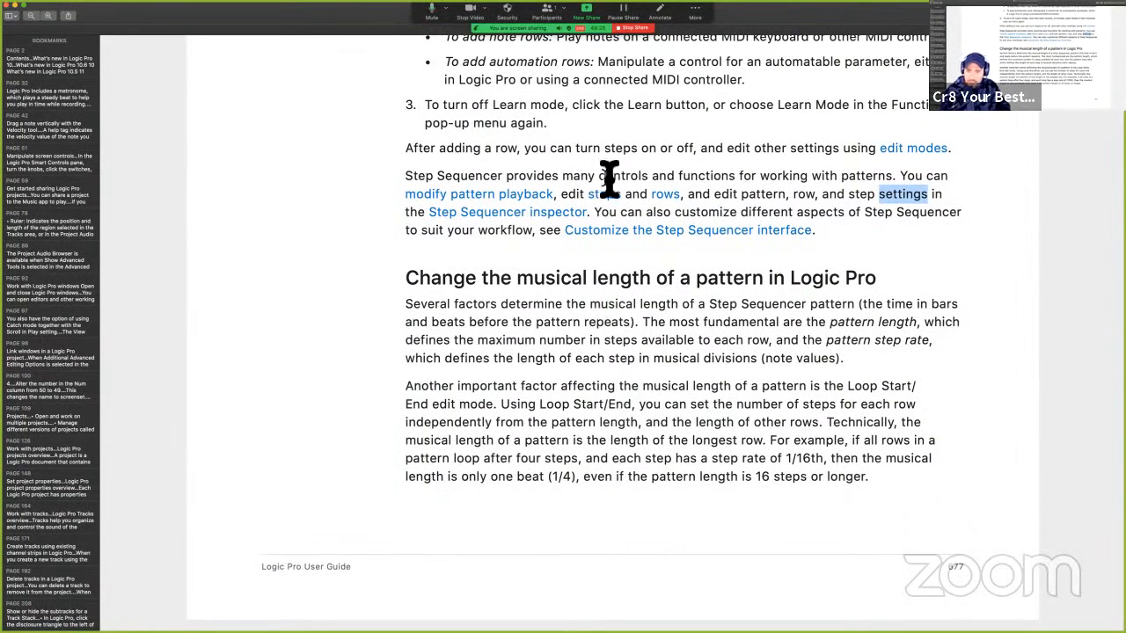
# Start a new Zoom screen share of Desktop 2 with sound.
pyautogui.click(587, 10)
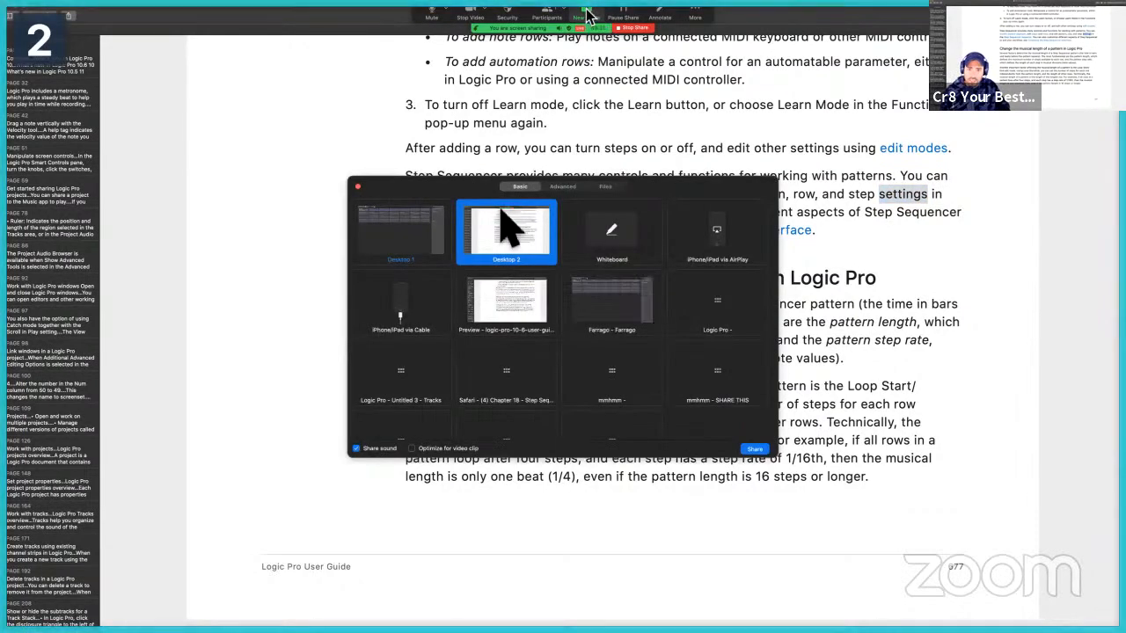
pyautogui.click(754, 449)
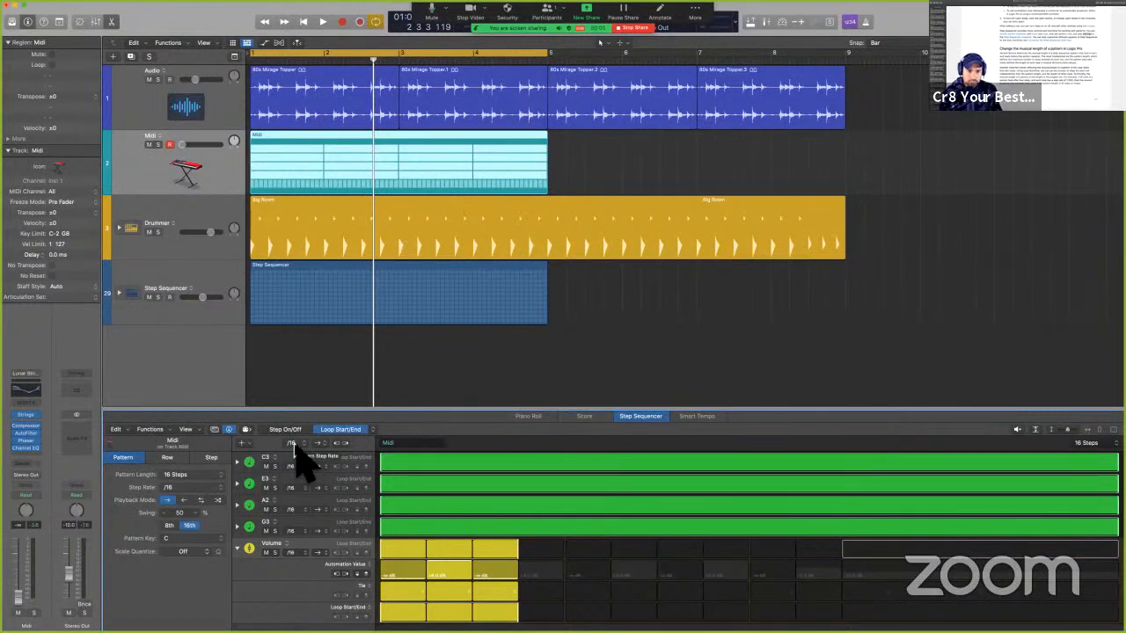
# Solo the Midi track in Logic Pro and play its pattern briefly at the /16 step rate.
pyautogui.press('s')
pyautogui.press('space')
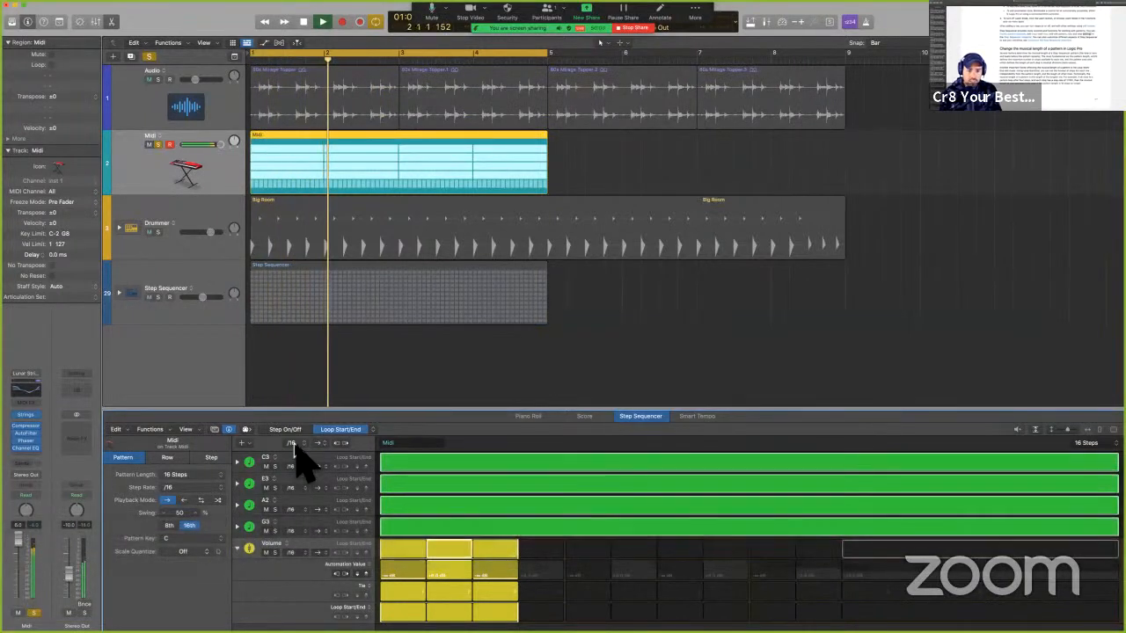
pyautogui.press('space')
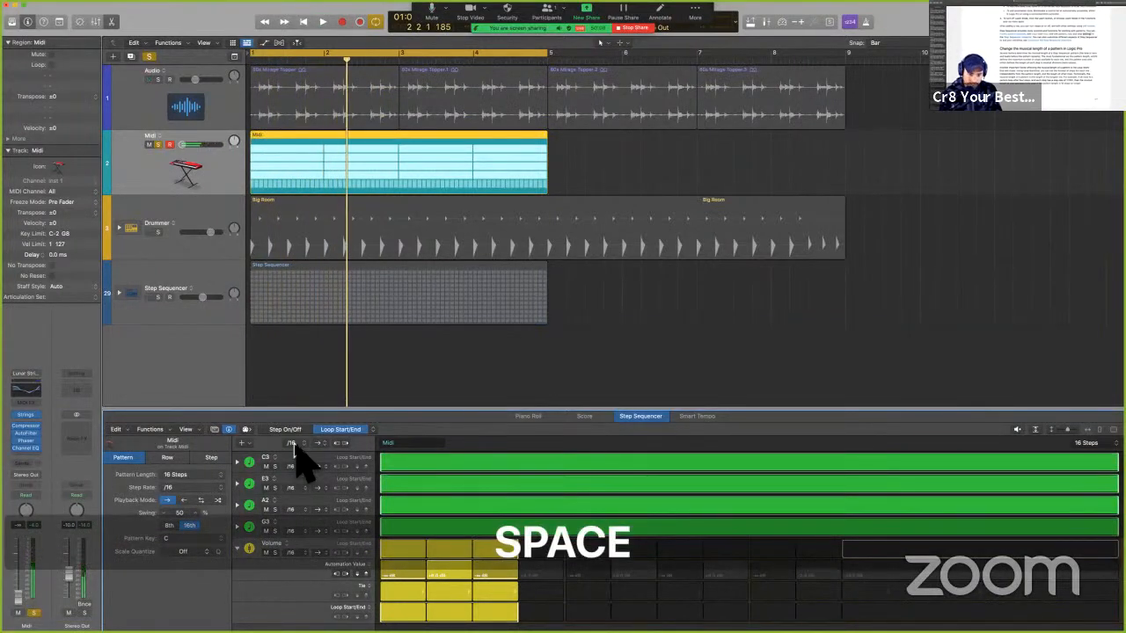
# Set the pattern's step rate to /32 and play the soloed Midi track.
pyautogui.click(292, 443)
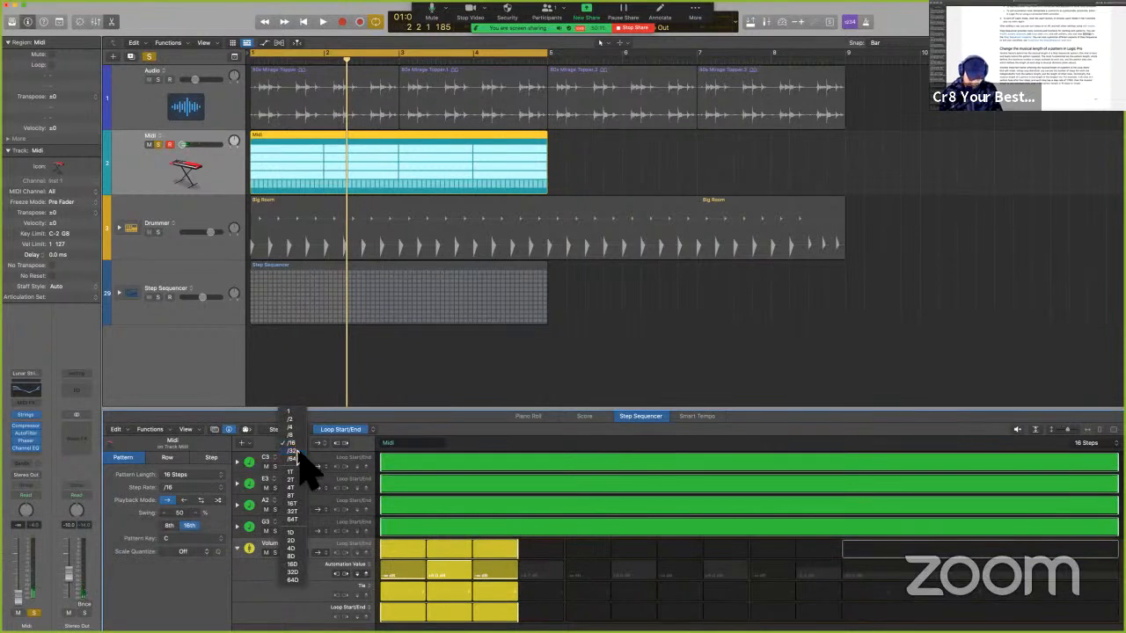
pyautogui.click(296, 451)
pyautogui.press('space')
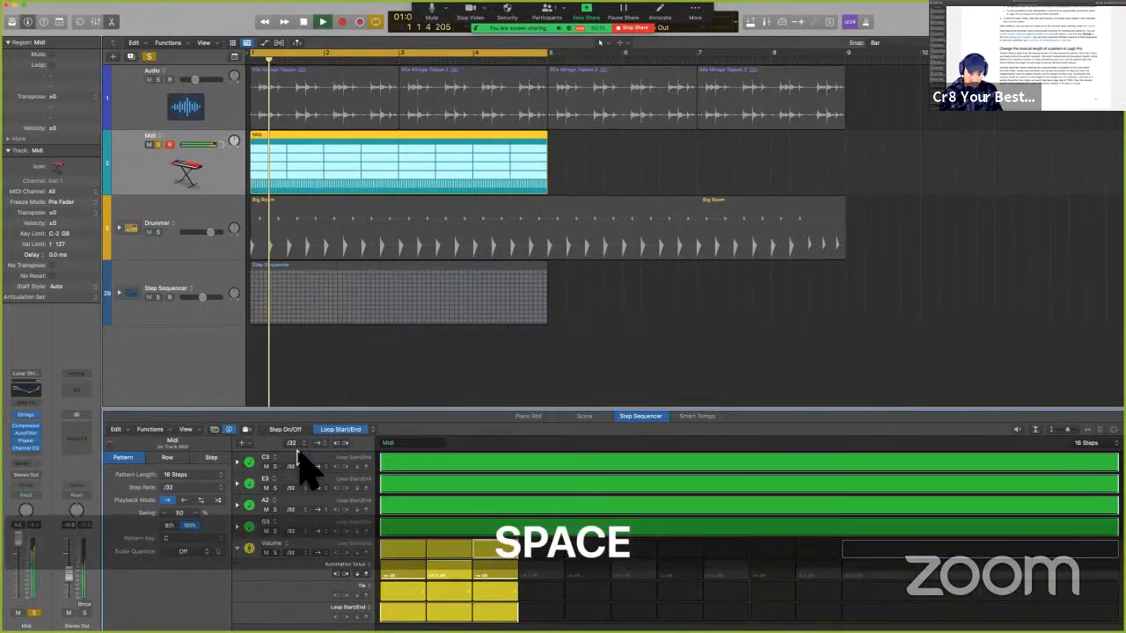
pyautogui.press('space')
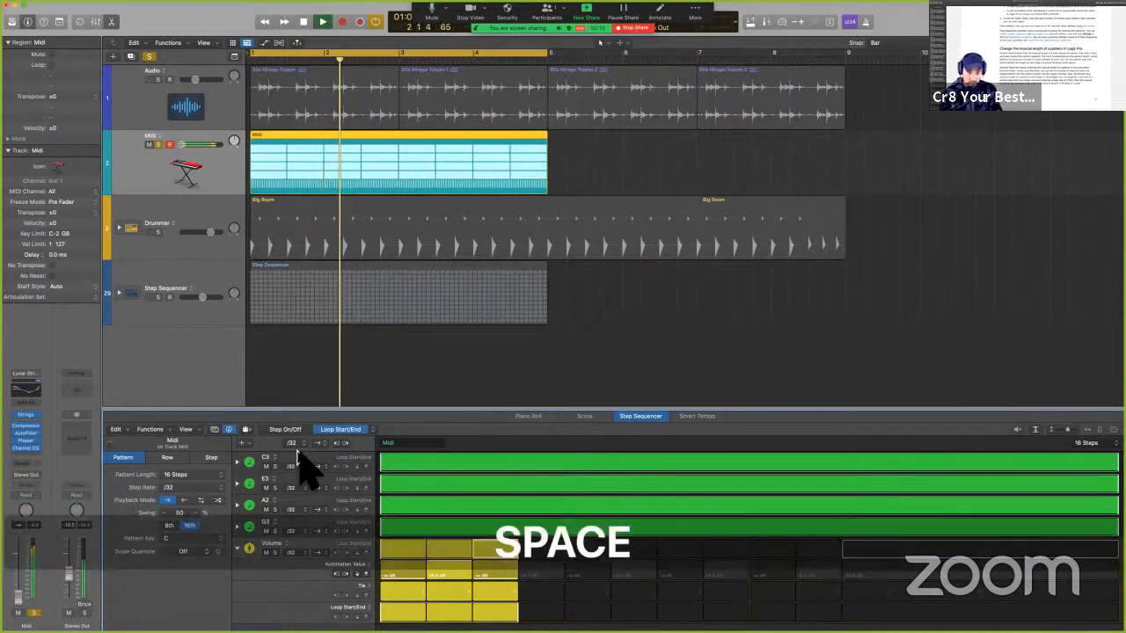
# Set the pattern's step rate to /64 and play it, first soloed and again with all tracks audible.
pyautogui.click(298, 444)
pyautogui.click(301, 451)
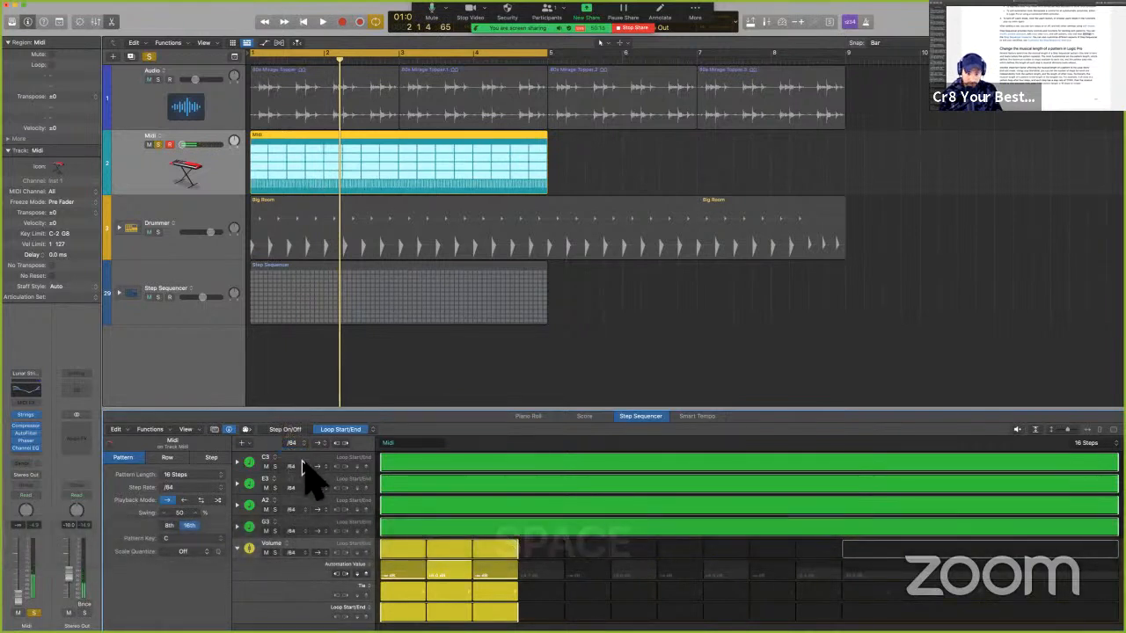
pyautogui.press('space')
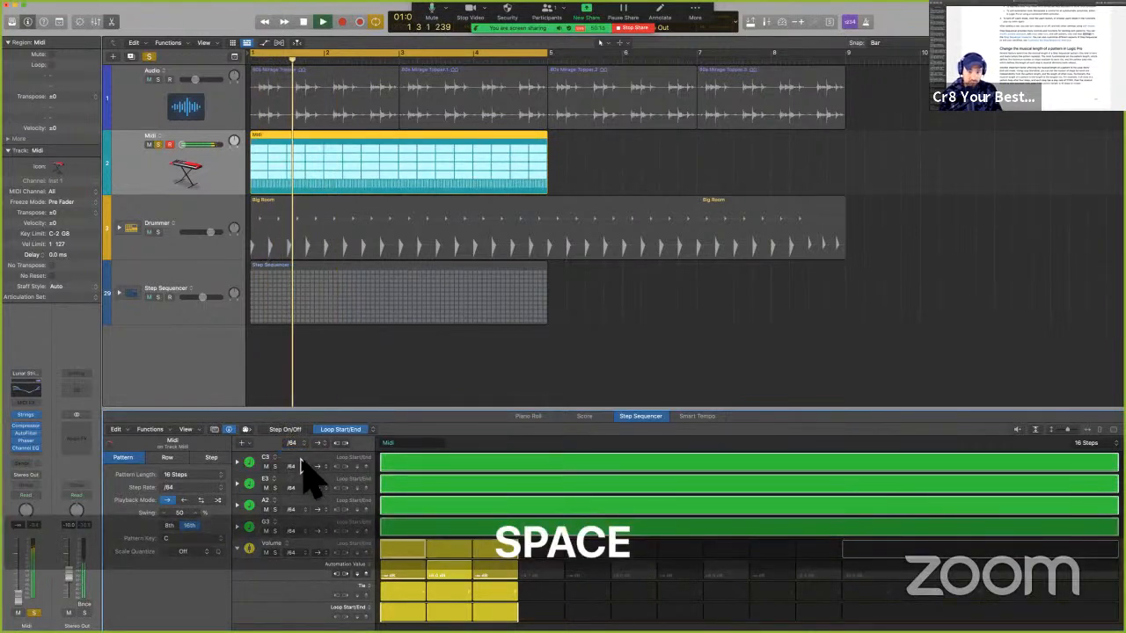
pyautogui.press('s')
pyautogui.press('space')
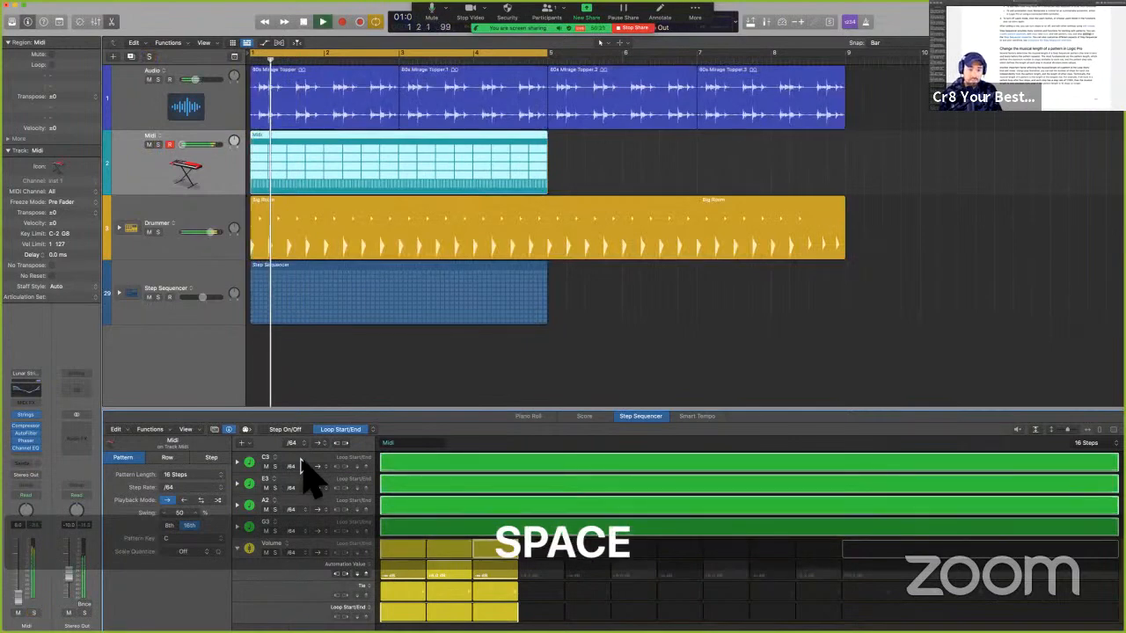
# Change the Midi pattern's step rate to /32 and then to /16 during playback, then stop playback.
pyautogui.click(301, 451)
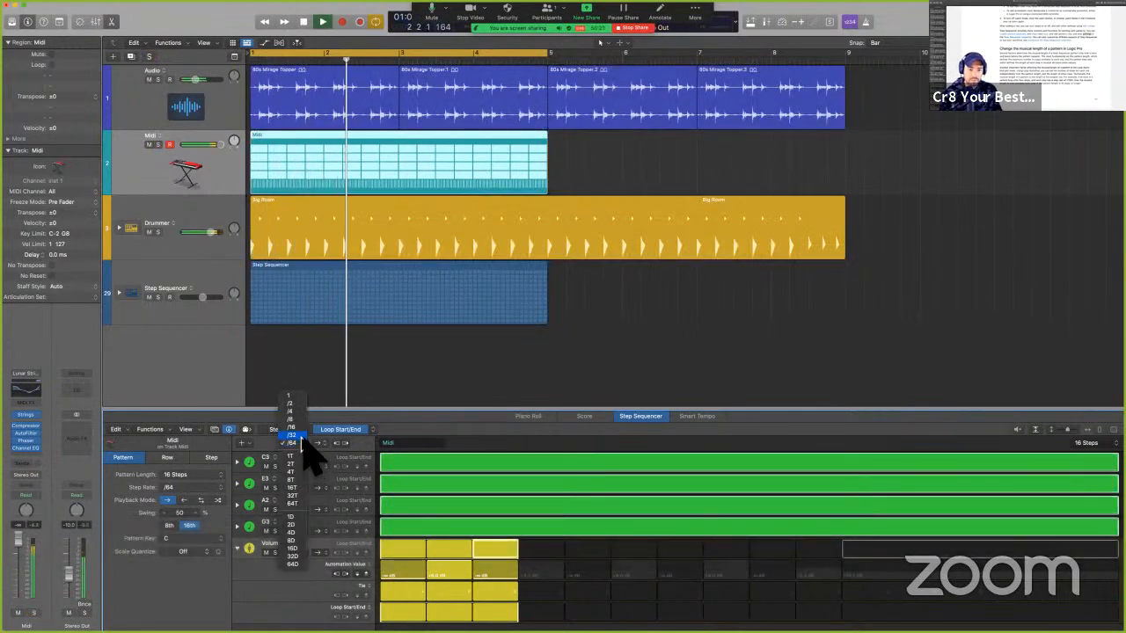
pyautogui.click(302, 442)
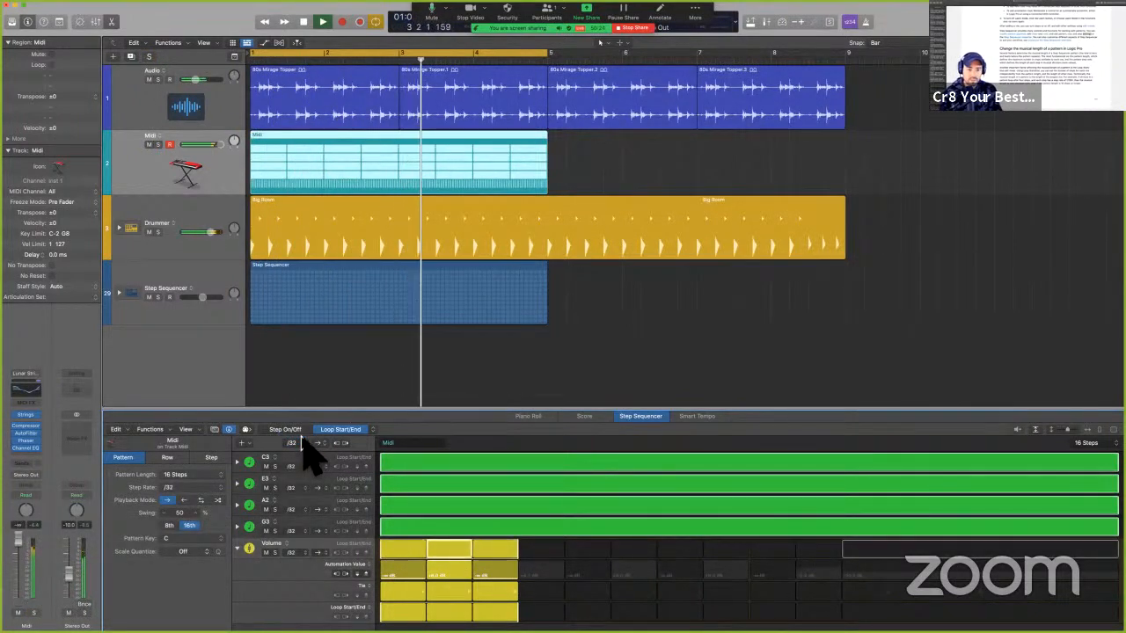
pyautogui.click(302, 443)
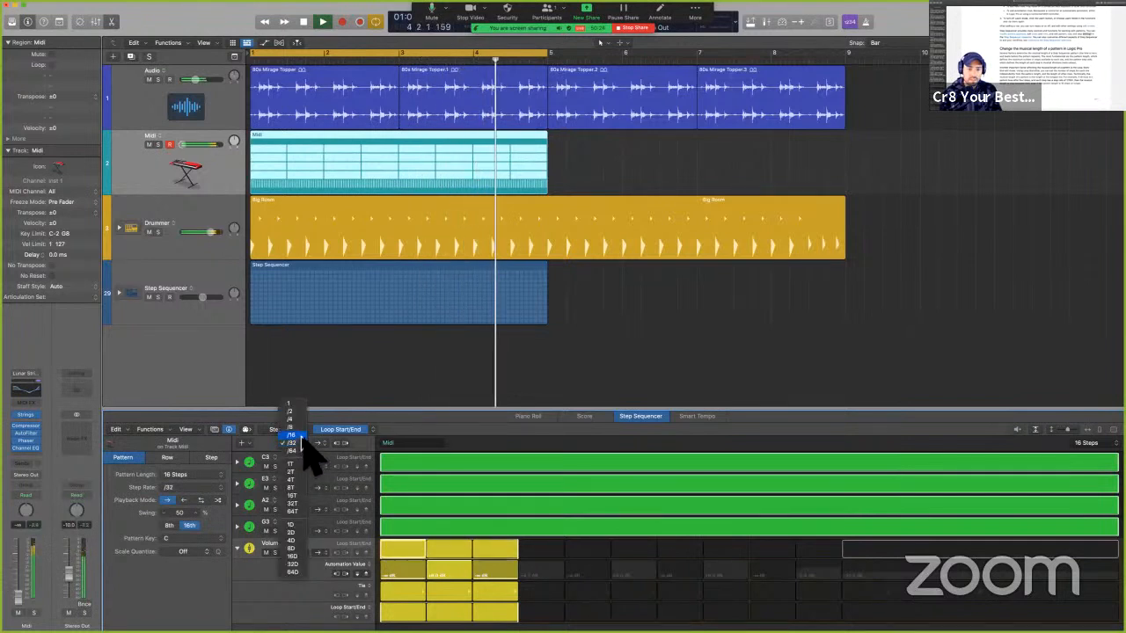
pyautogui.click(302, 439)
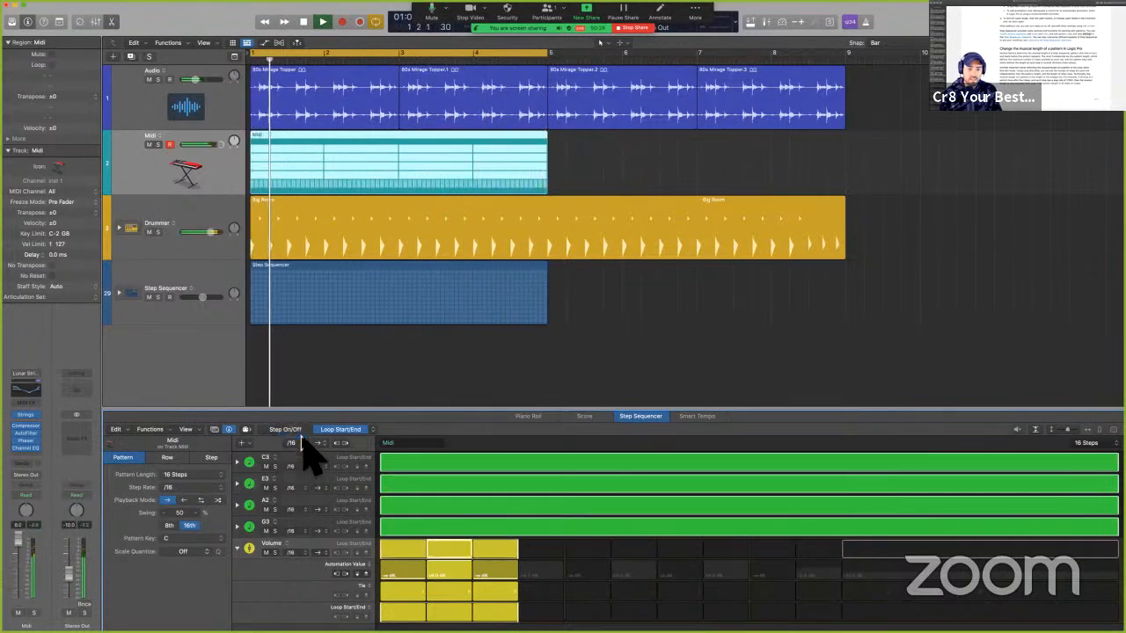
pyautogui.press('space')
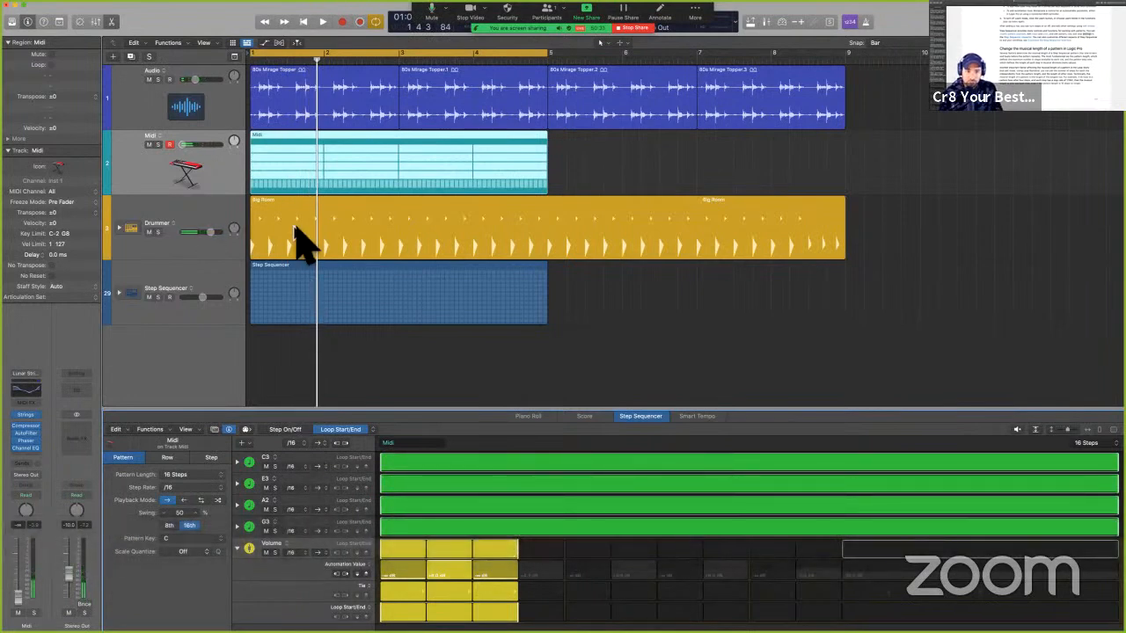
# Split the Midi region at bars 2, 3 and 4 into four one-bar regions.
pyautogui.press('Delete')
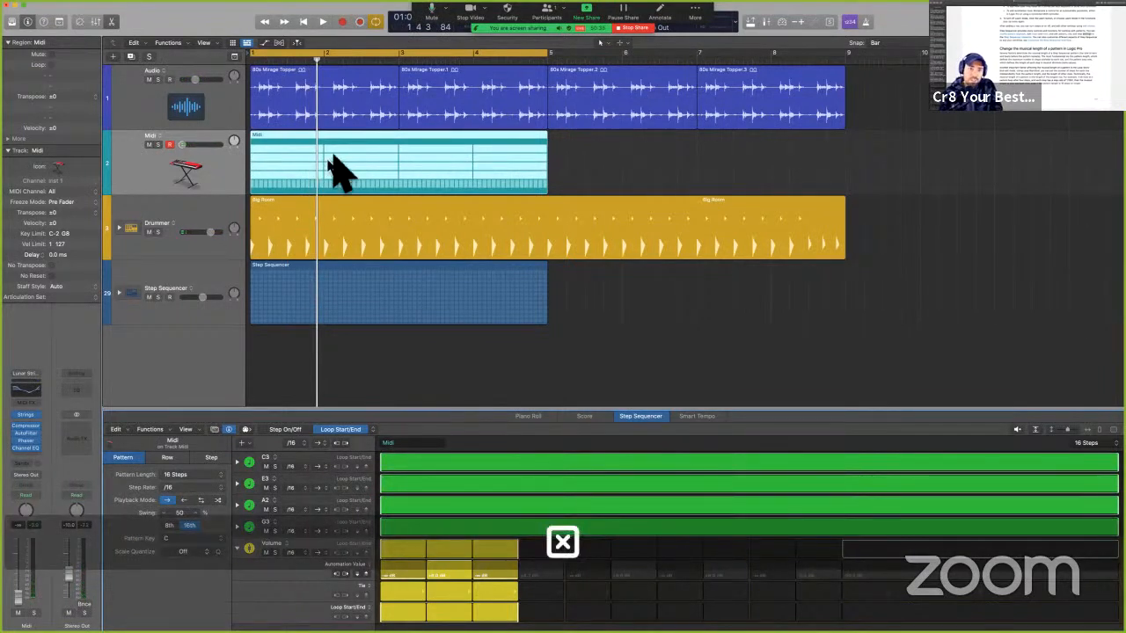
pyautogui.keyDown('super'); pyautogui.doubleClick(323, 148); pyautogui.keyUp('super')
pyautogui.keyDown('super'); pyautogui.doubleClick(398, 155); pyautogui.keyUp('super')
pyautogui.keyDown('super'); pyautogui.doubleClick(482, 162); pyautogui.keyUp('super')
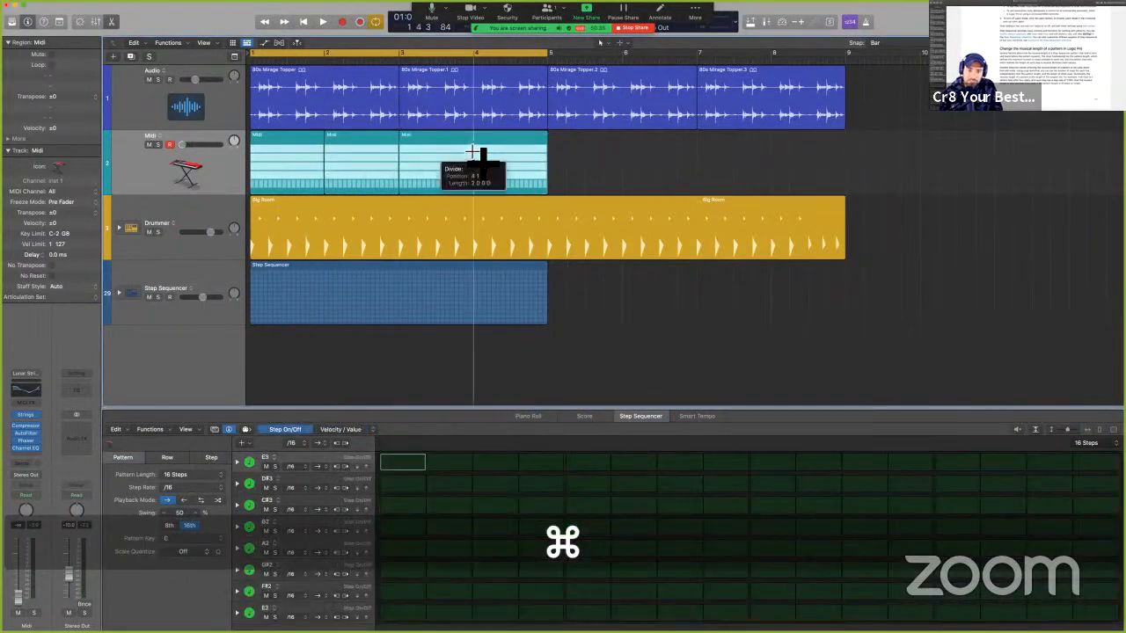
# Set the step rates of the four Midi regions, in order, to /64, /32, /16 and /8.
pyautogui.click(284, 181)
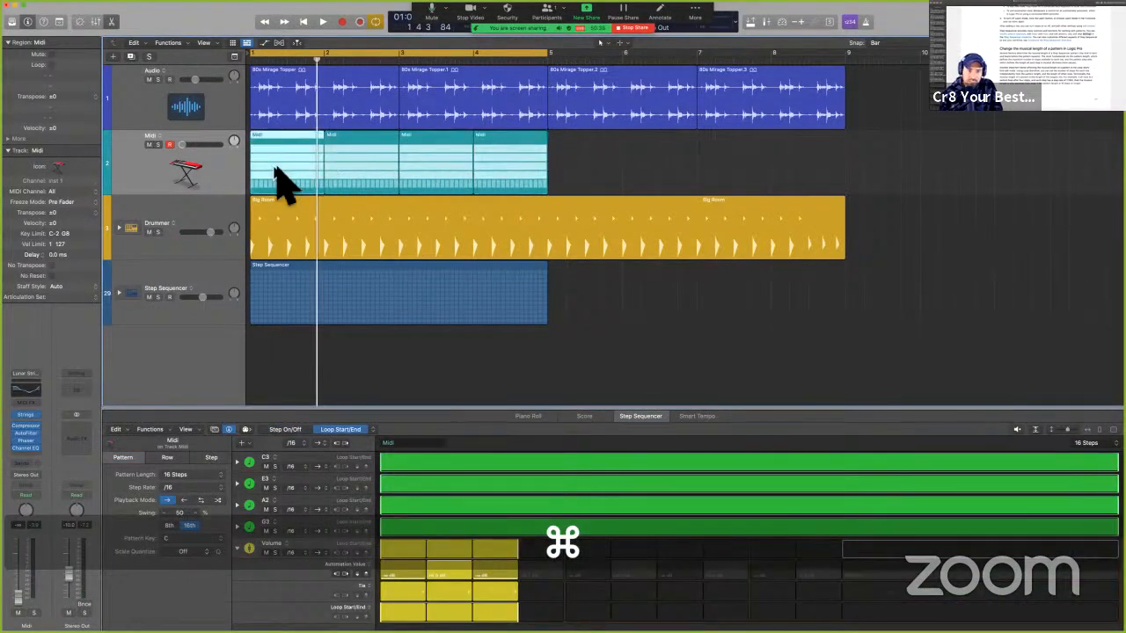
pyautogui.click(301, 445)
pyautogui.click(308, 470)
pyautogui.click(366, 140)
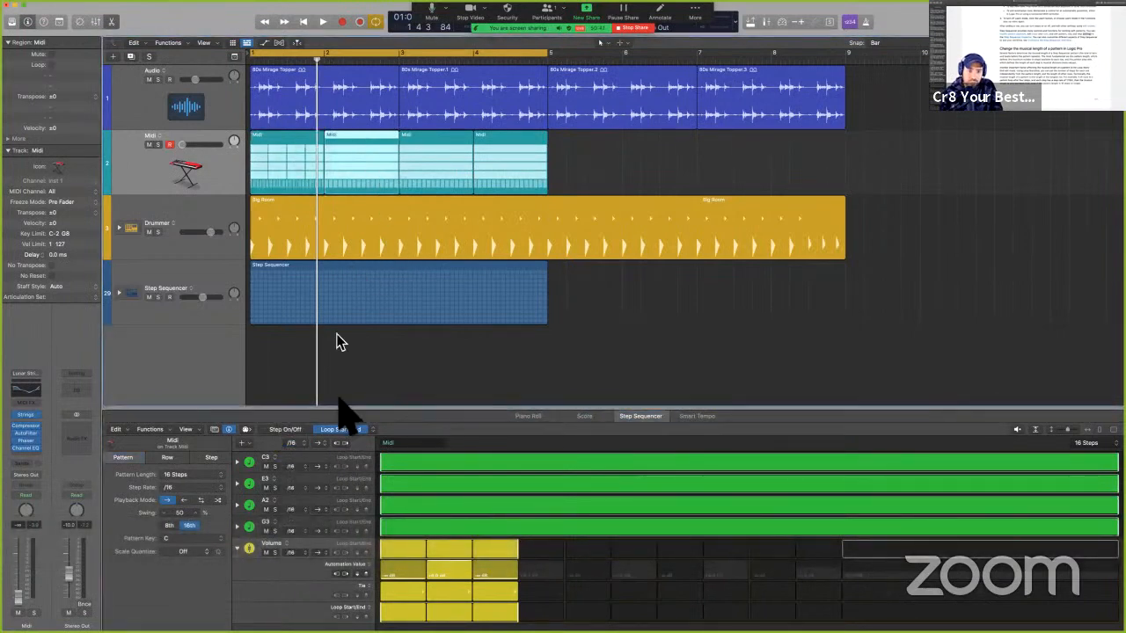
pyautogui.click(291, 444)
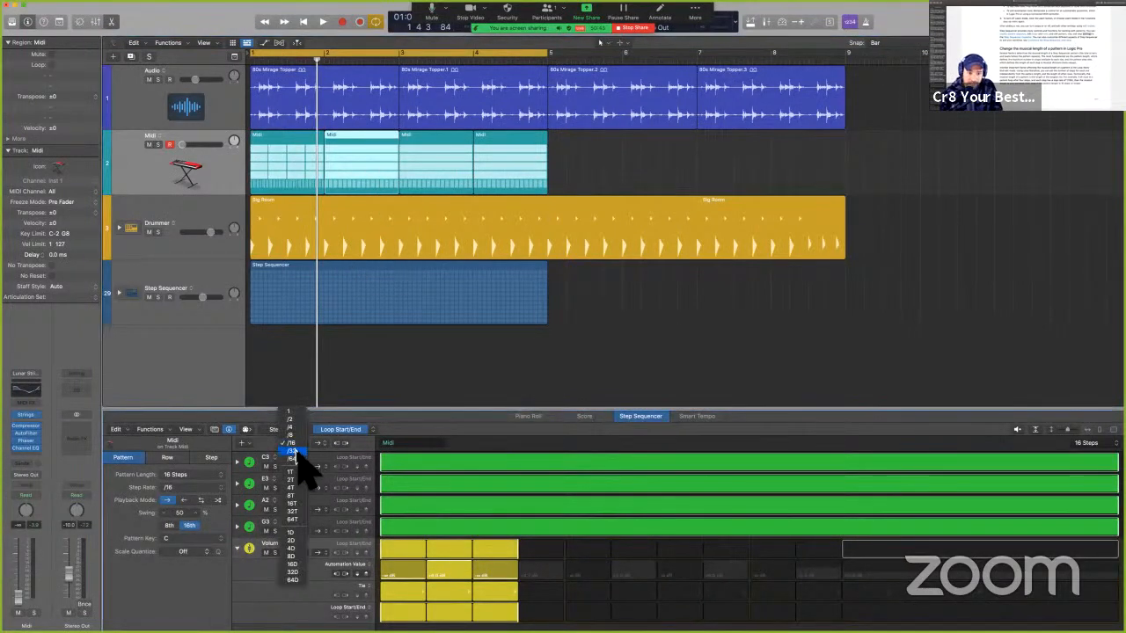
pyautogui.click(299, 466)
pyautogui.click(440, 192)
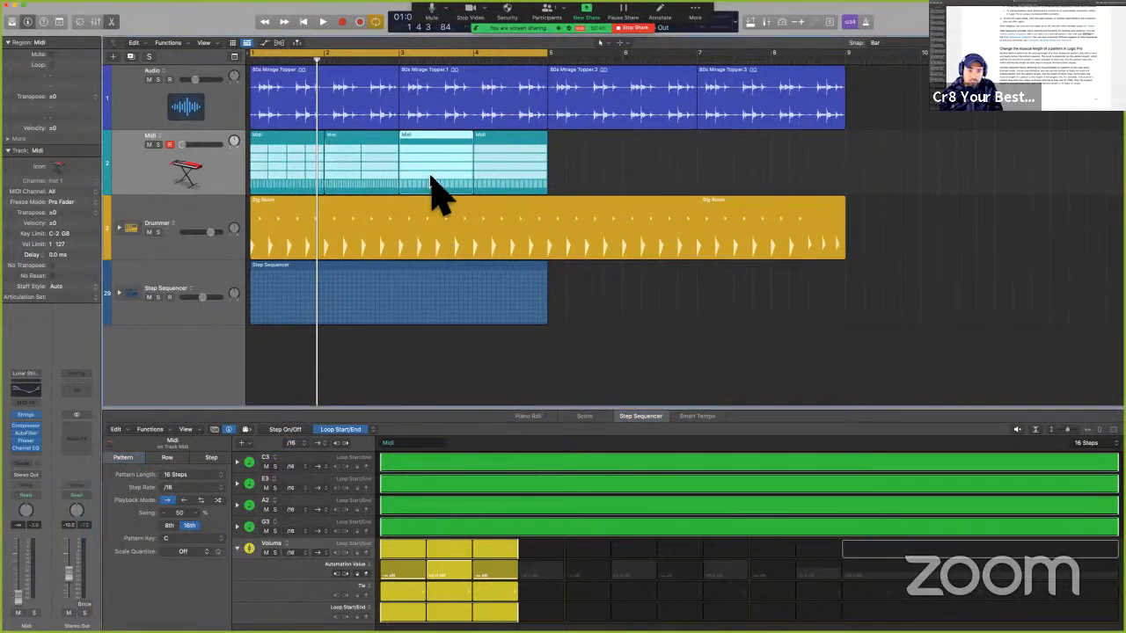
pyautogui.click(305, 449)
pyautogui.click(314, 460)
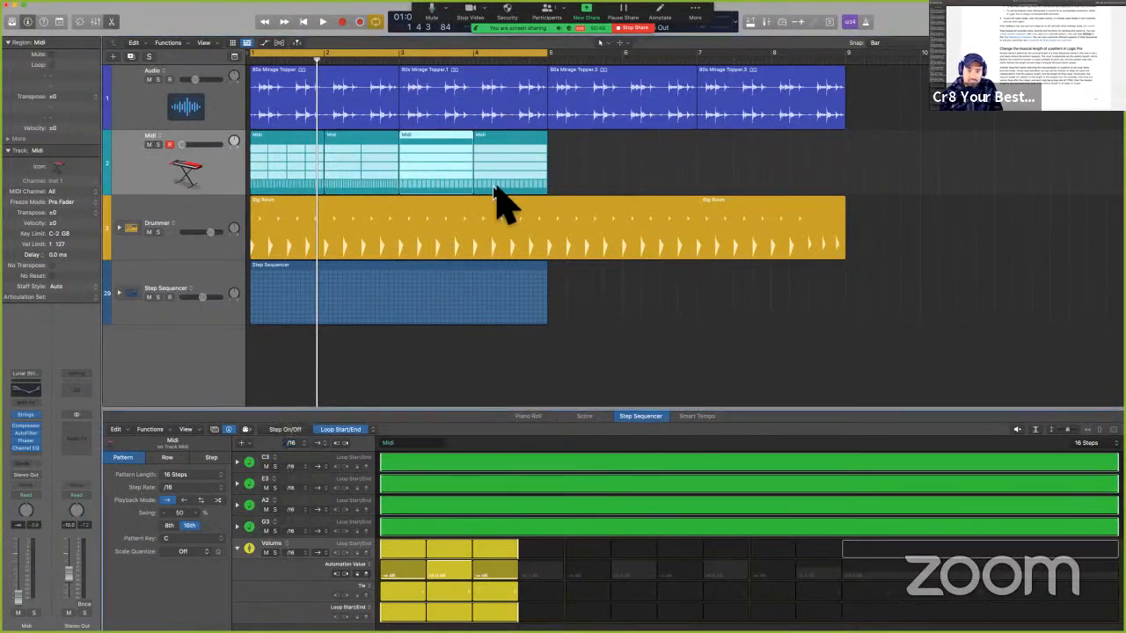
pyautogui.click(497, 183)
pyautogui.click(305, 446)
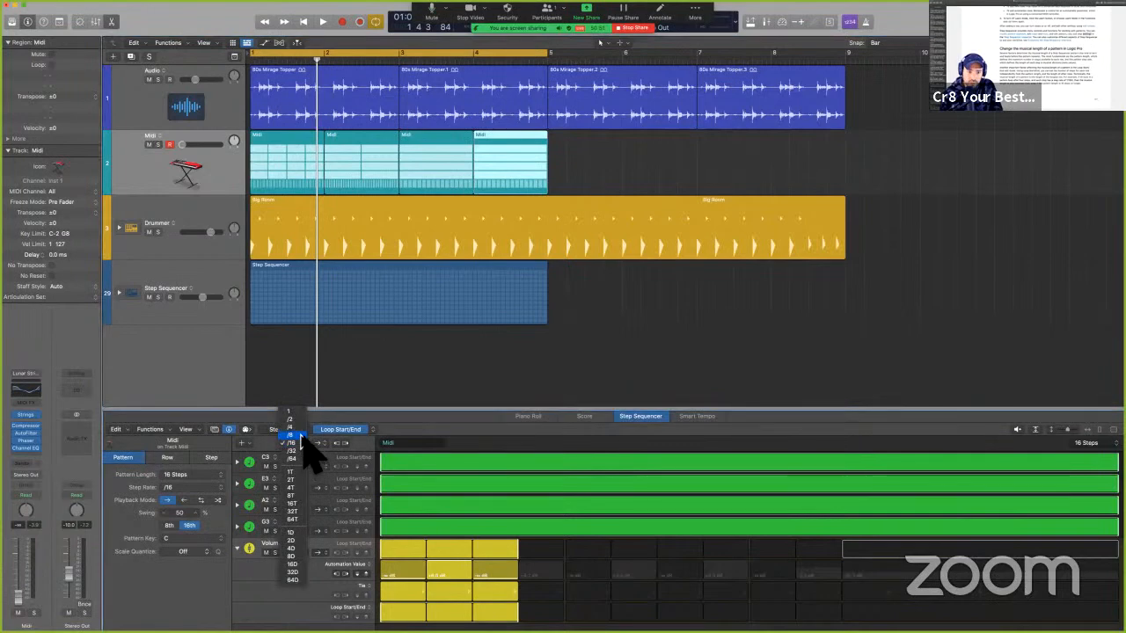
pyautogui.click(308, 452)
# Play the four Midi regions, selecting them one after another to compare their step rates, then stop playback.
pyautogui.click(598, 157)
pyautogui.press('space')
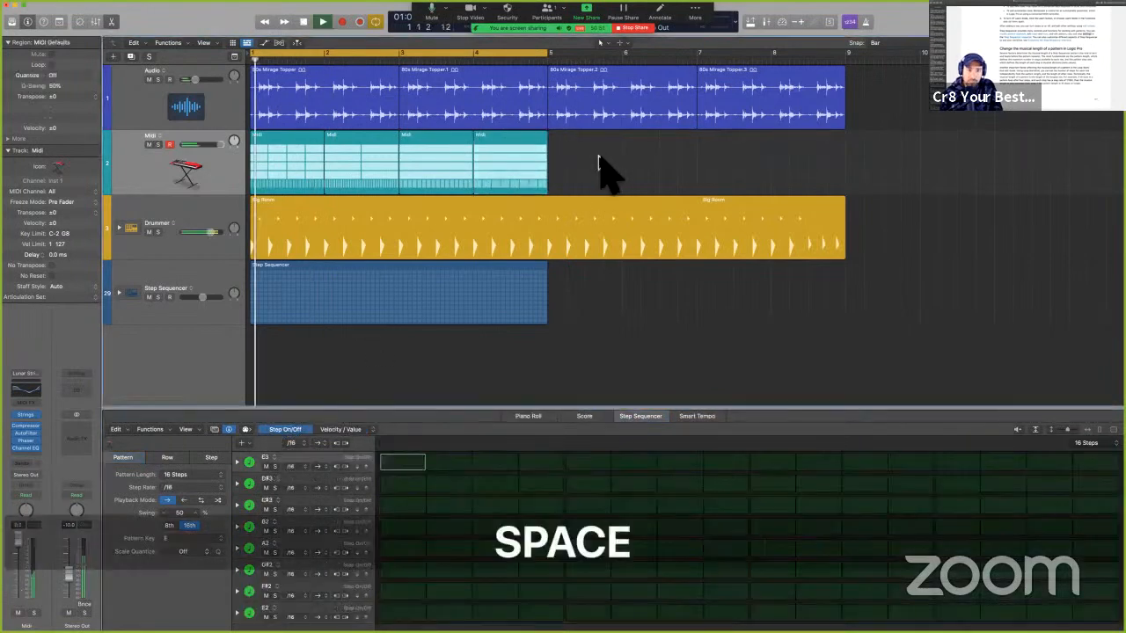
pyautogui.click(279, 169)
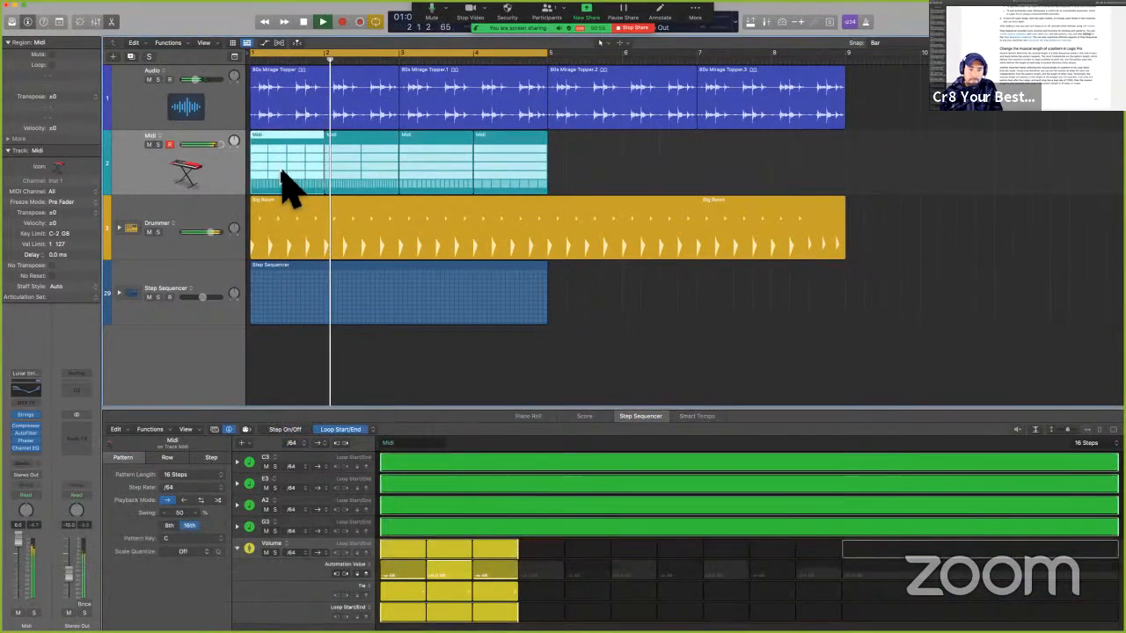
pyautogui.press('Right')
pyautogui.press('Right')
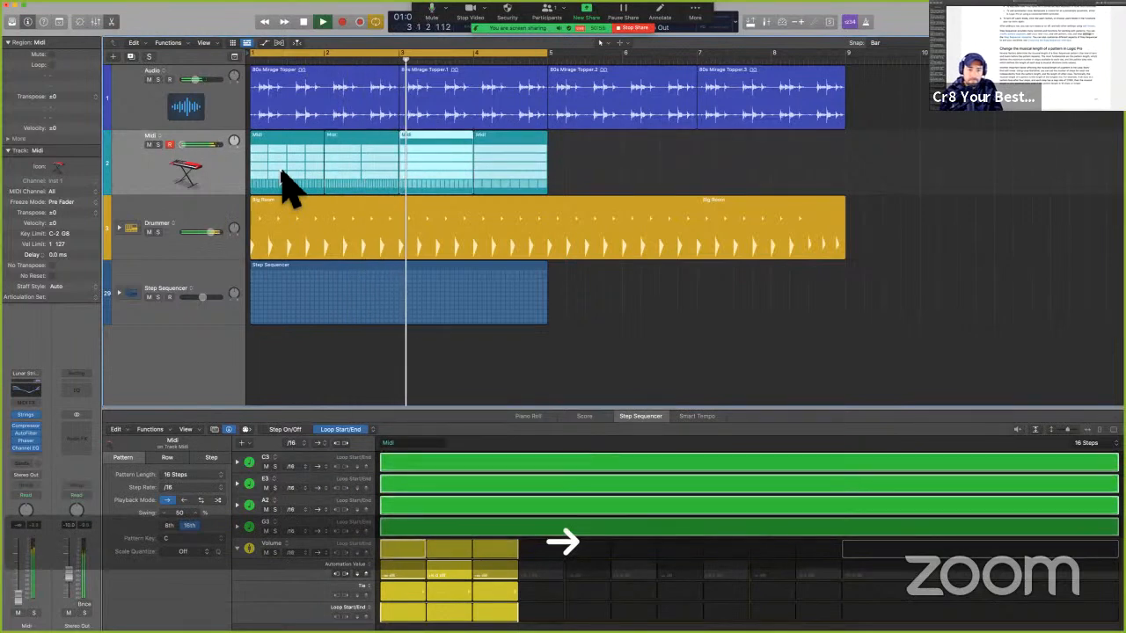
pyautogui.press('Right')
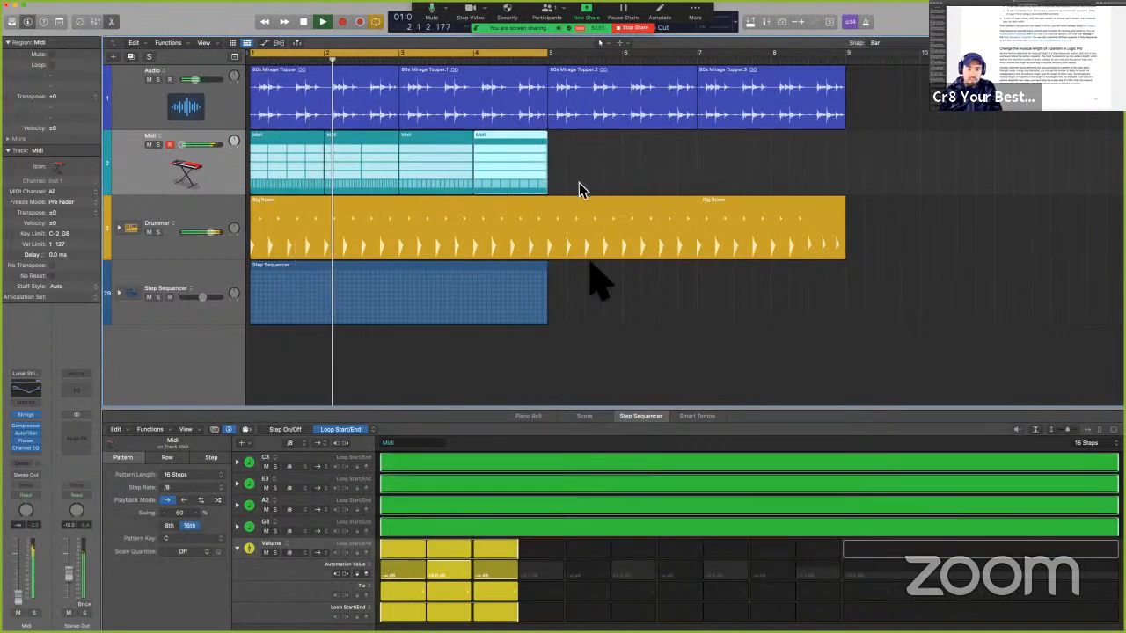
pyautogui.click(437, 174)
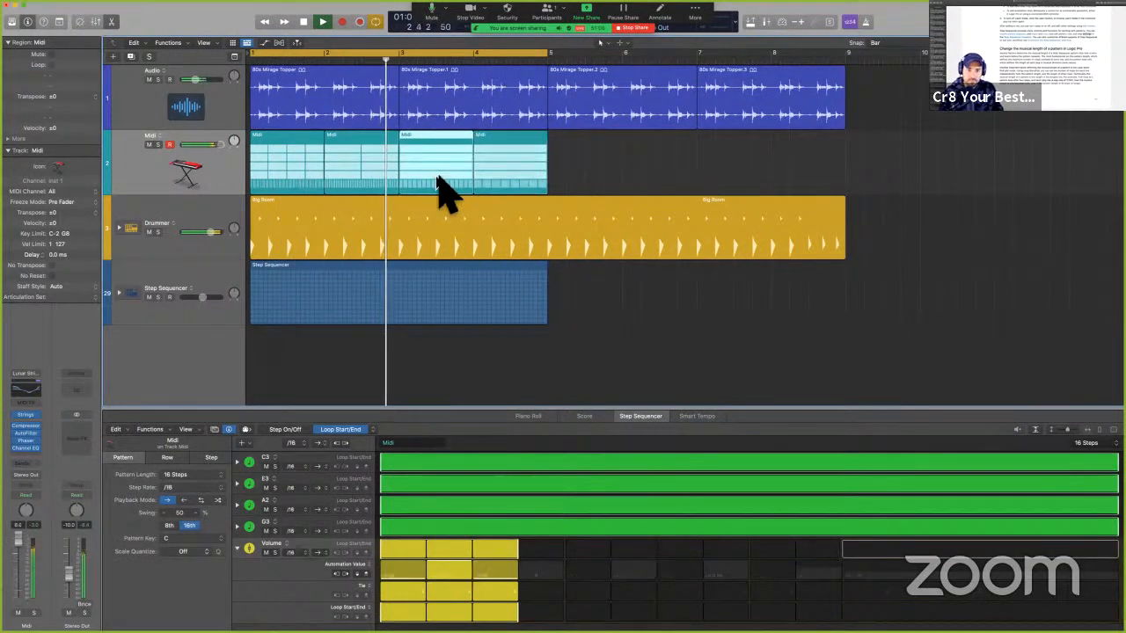
pyautogui.press('space')
# Set the fourth Midi region's step rate to /16 and raise its Volume automation steps, up to +6.0 dB.
pyautogui.click(500, 185)
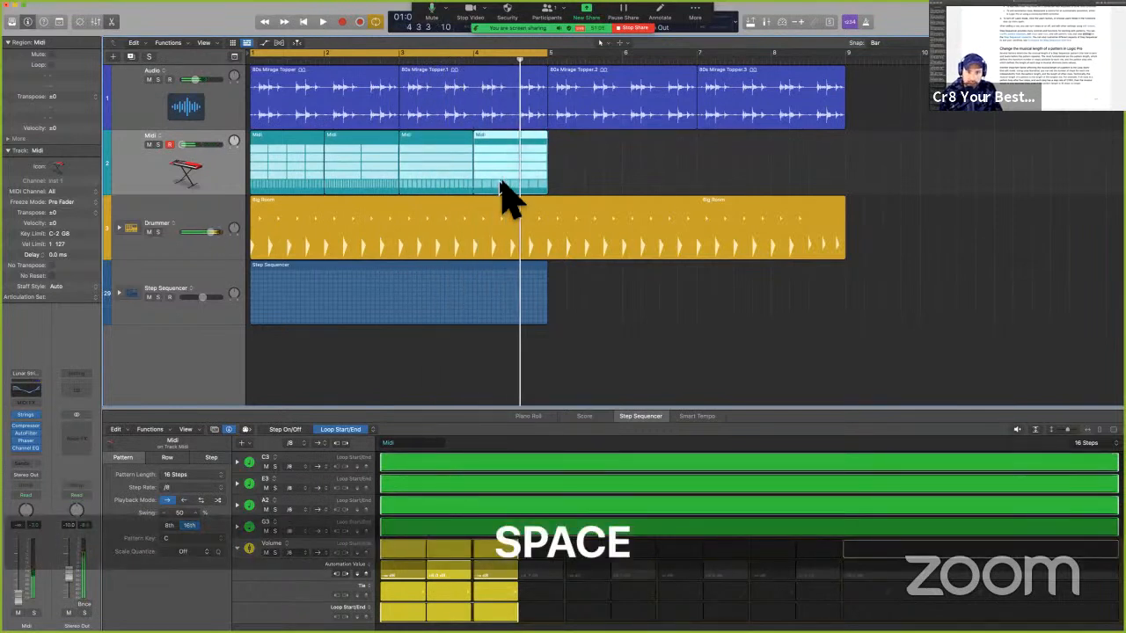
pyautogui.click(299, 443)
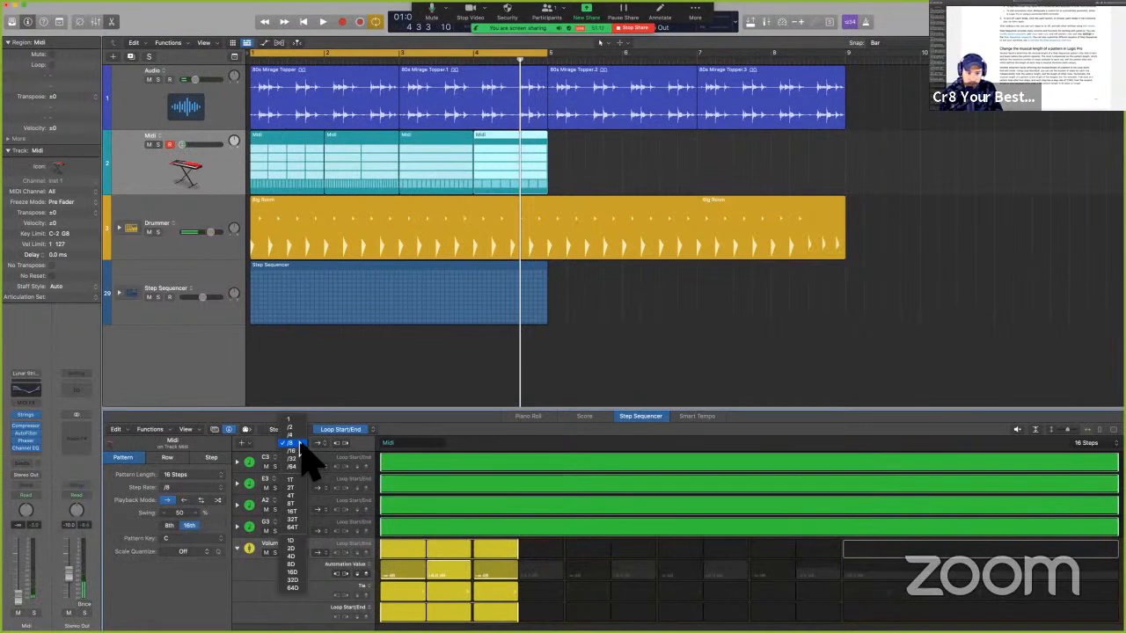
pyautogui.click(299, 451)
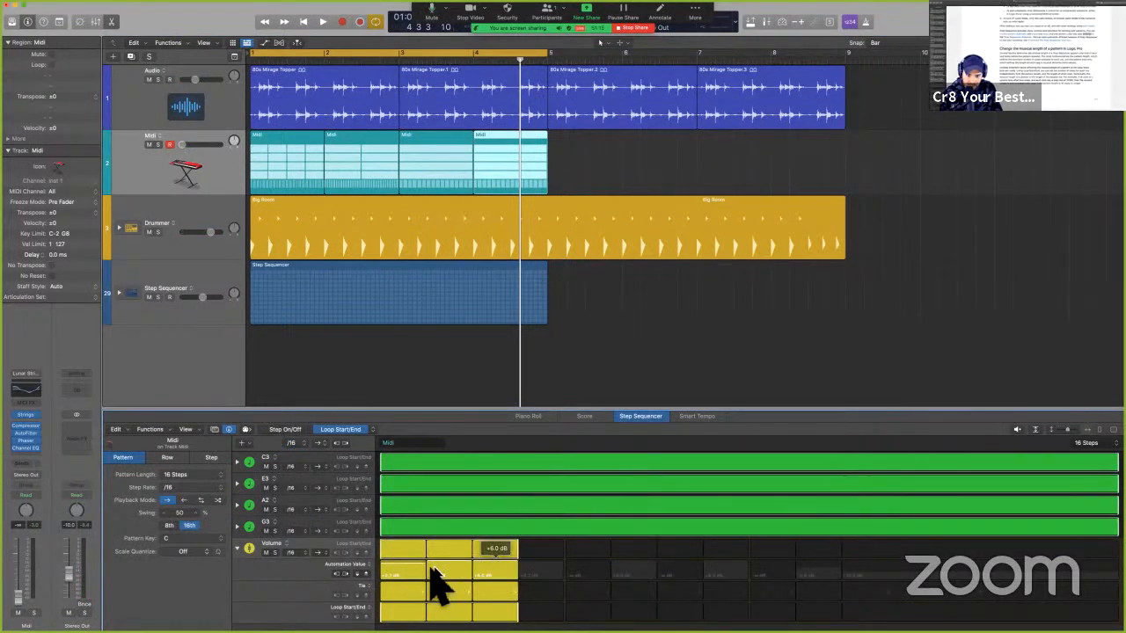
# Play the project to hear the raised Volume automation in the fourth Midi region, then stop playback.
pyautogui.press('space')
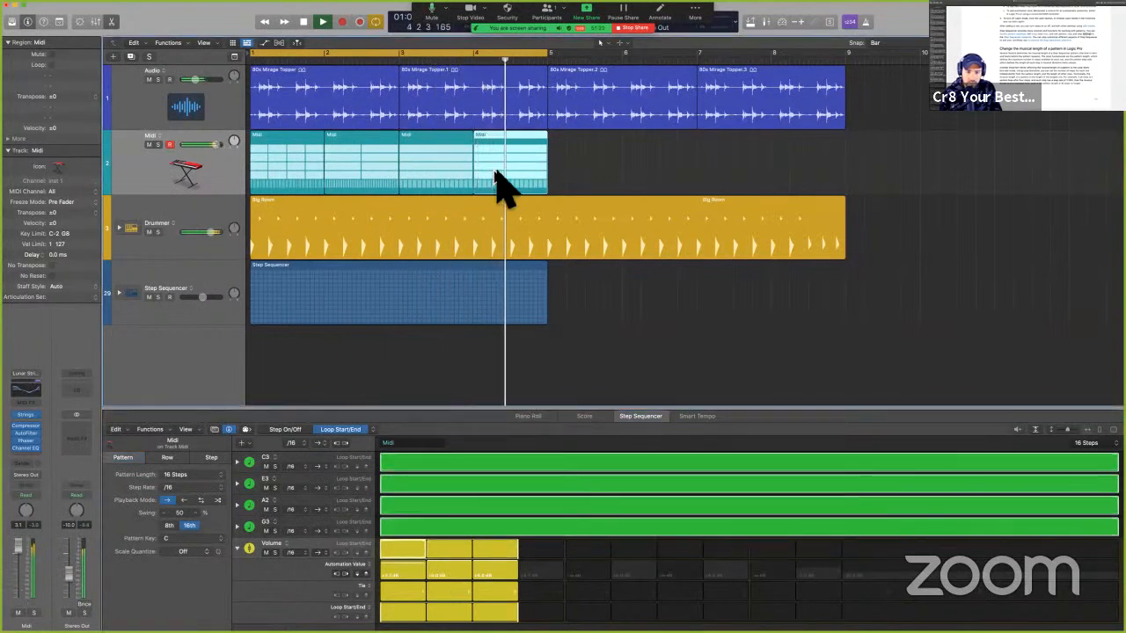
pyautogui.press('space')
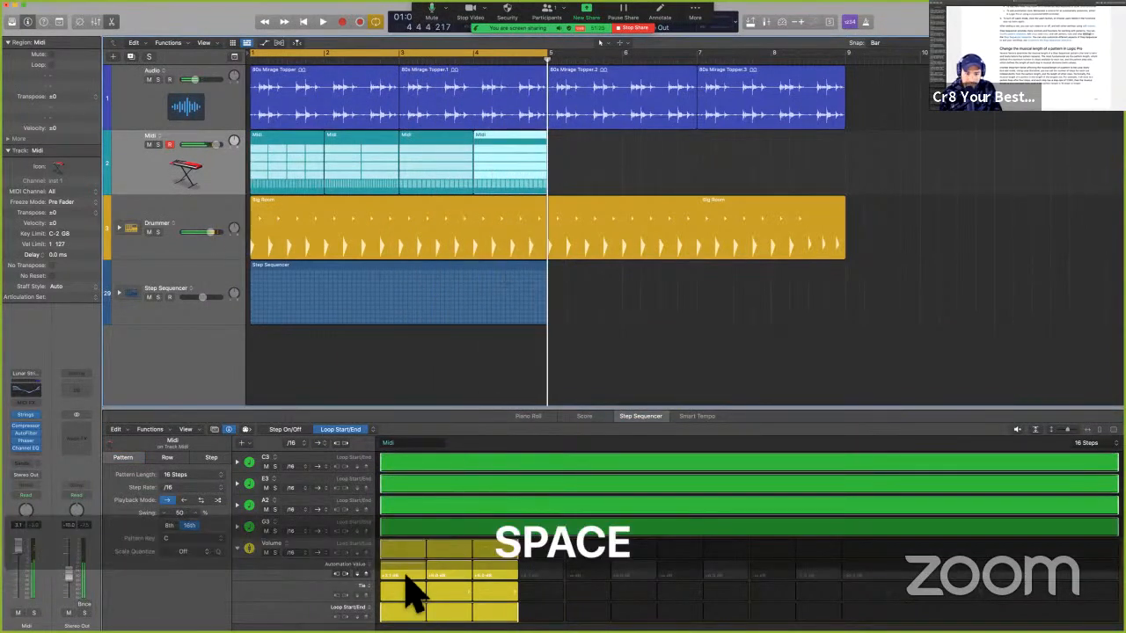
pyautogui.click(459, 556)
pyautogui.click(494, 562)
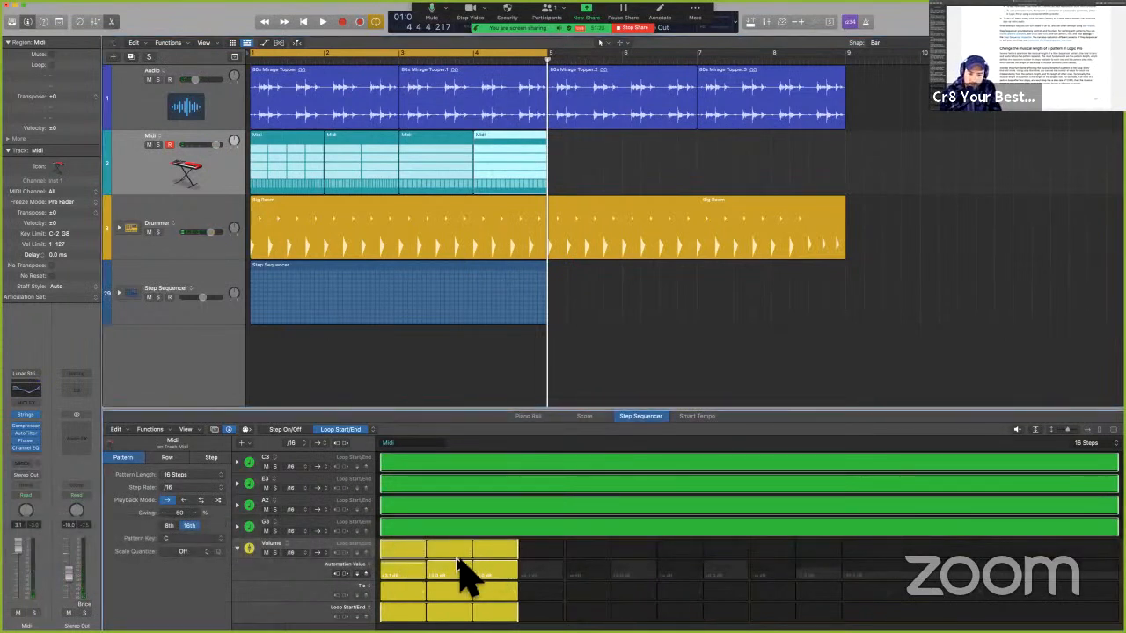
pyautogui.press('super')
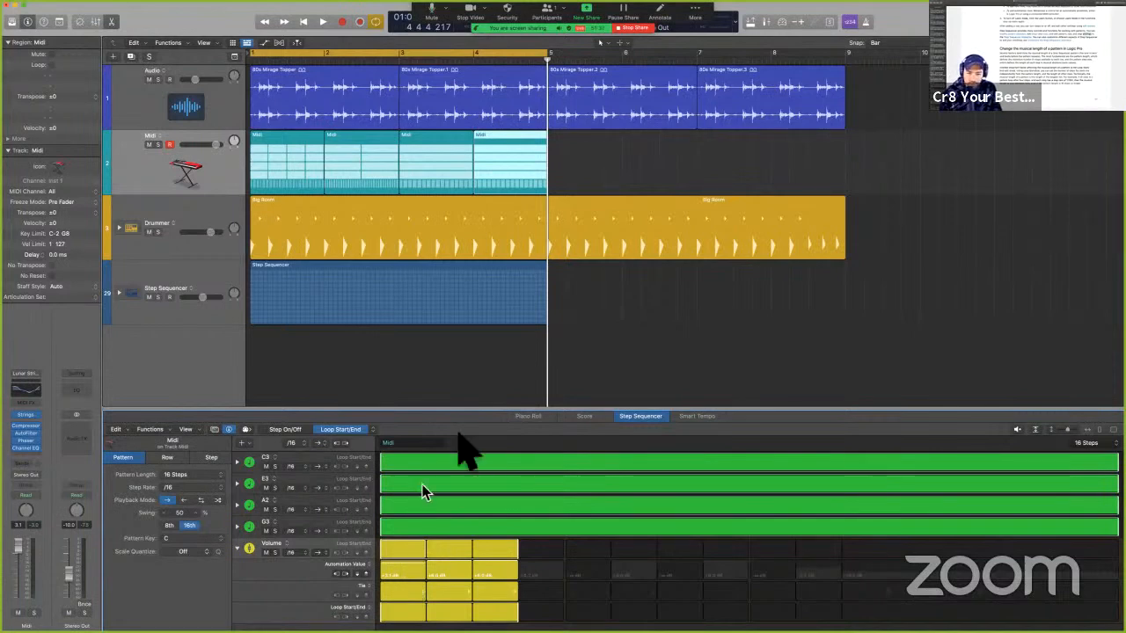
pyautogui.click(490, 378)
pyautogui.press('super+s')
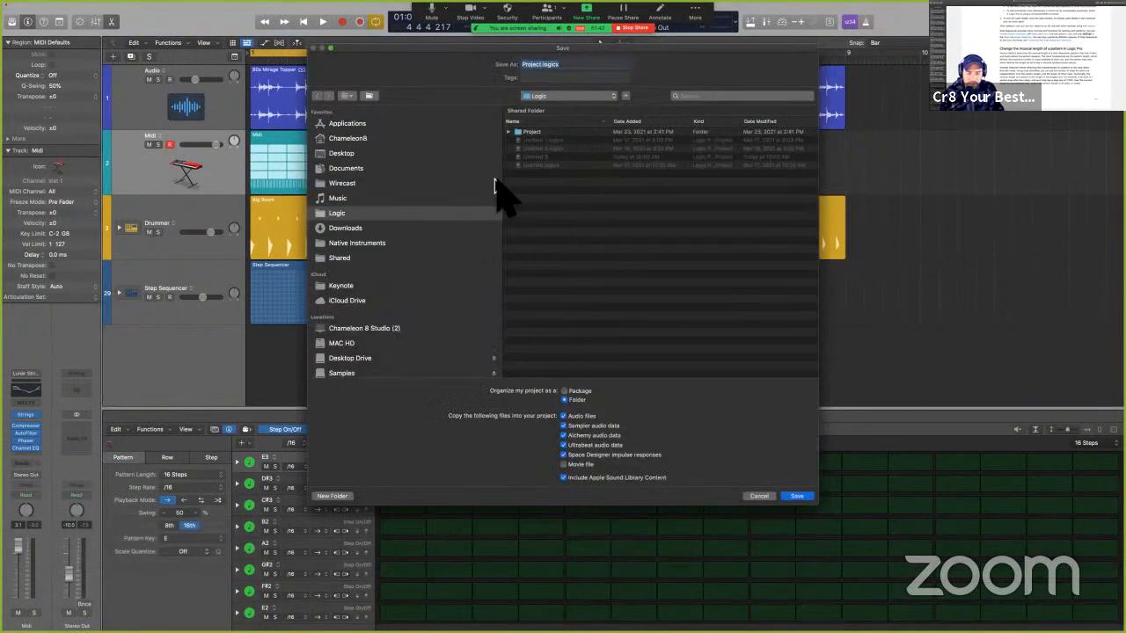
pyautogui.click(756, 497)
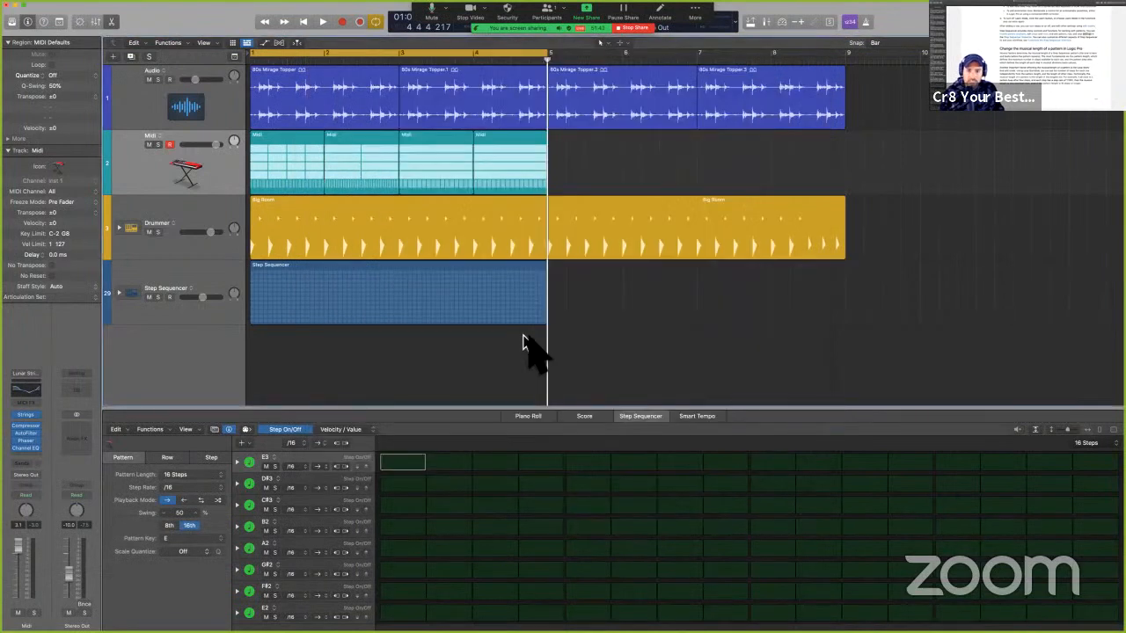
pyautogui.click(533, 176)
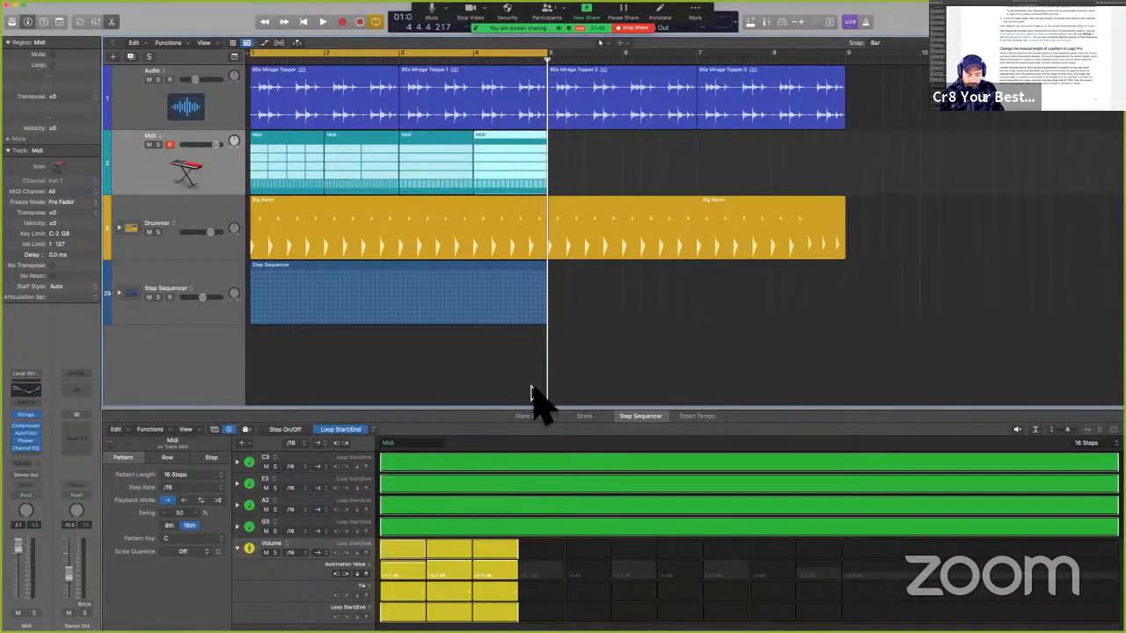
# Switch to the Logic Pro User Guide, review how Loop Start/End affects a pattern's musical length, and return to Logic Pro.
pyautogui.hotkey('ctrl', 'Left')
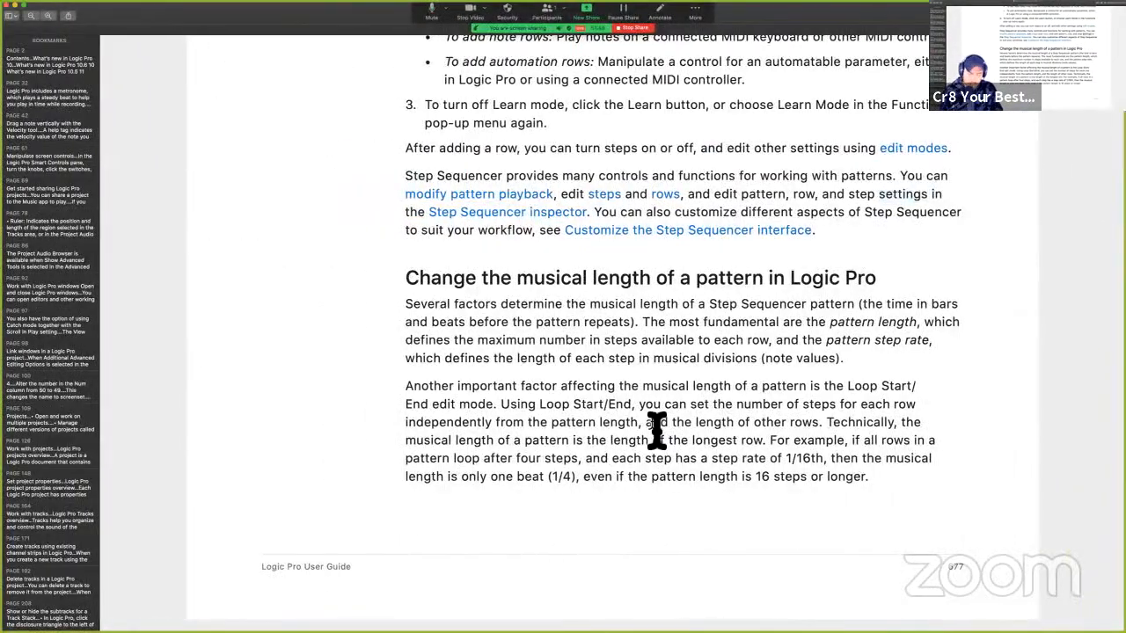
pyautogui.press('super+s')
pyautogui.scroll(-3, 672, 476)
pyautogui.scroll(3, 671, 475)
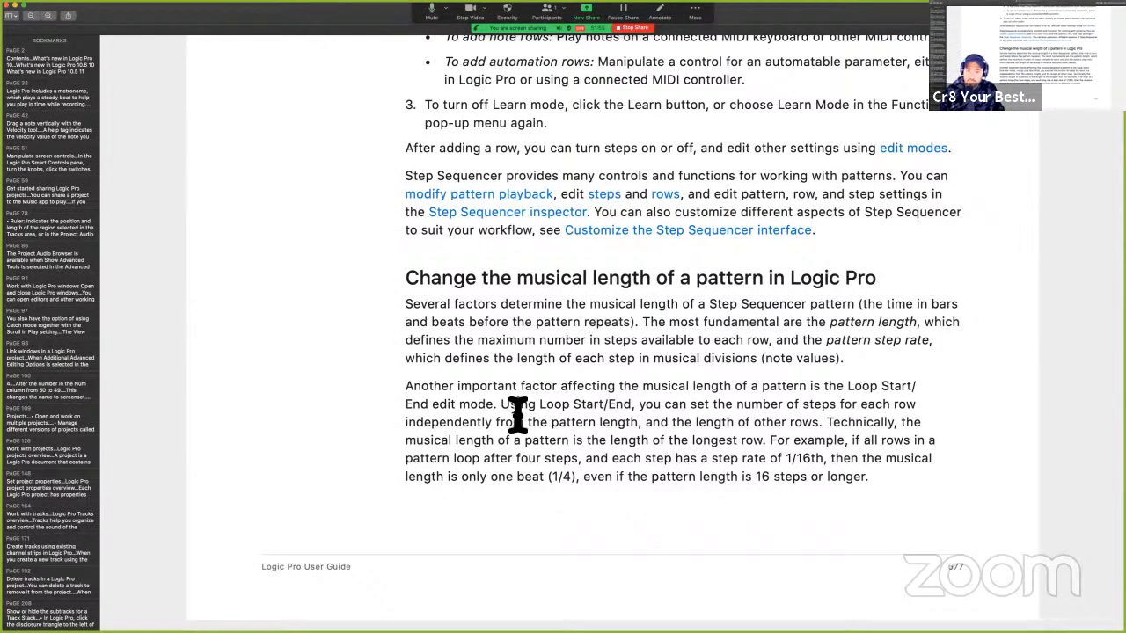
pyautogui.moveTo(503, 404); pyautogui.dragTo(694, 445)
pyautogui.click(646, 445)
pyautogui.hotkey('ctrl', 'Right')
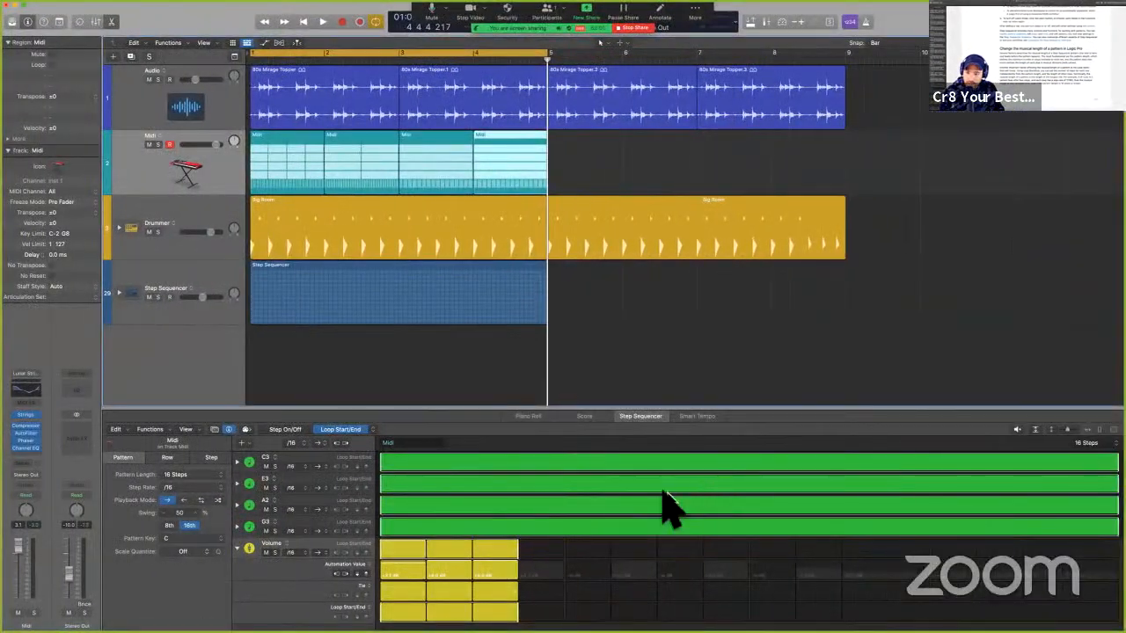
# Turn on all 16 steps of the Hi-Hat 1 row in the Step Sequencer region's pattern and play it.
pyautogui.click(370, 312)
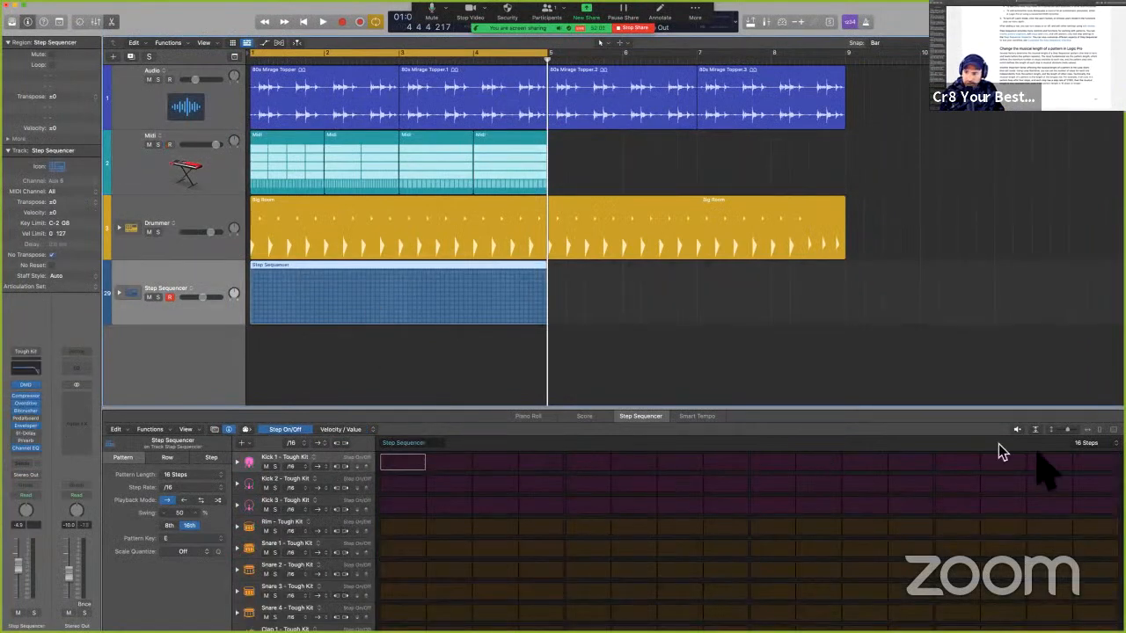
pyautogui.scroll(-4, 445, 623)
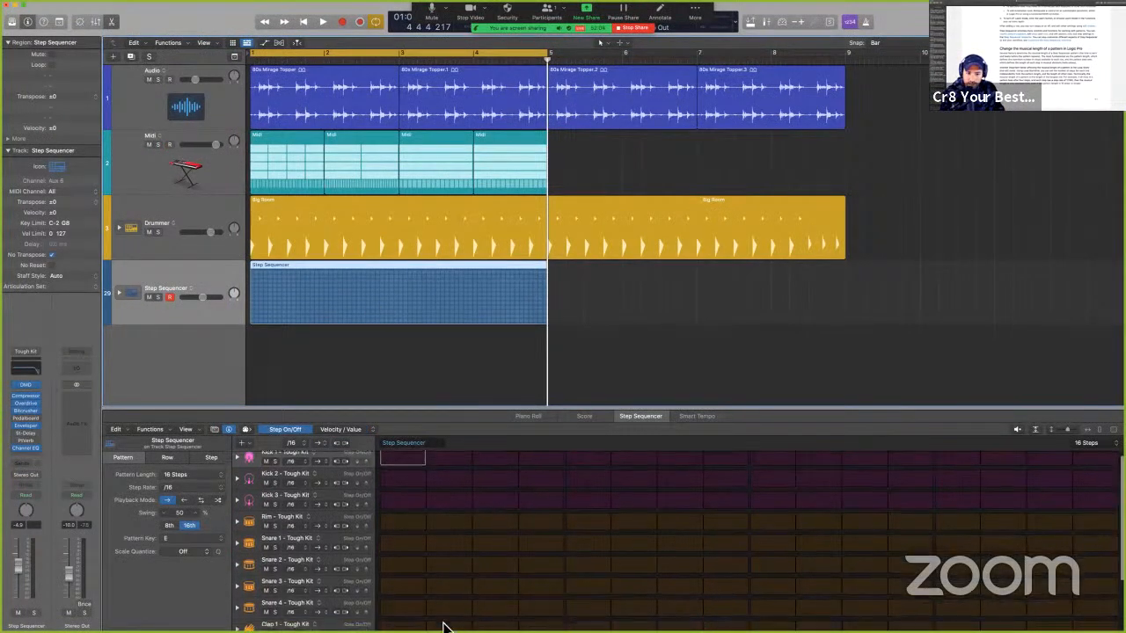
pyautogui.moveTo(401, 598); pyautogui.dragTo(1117, 601)
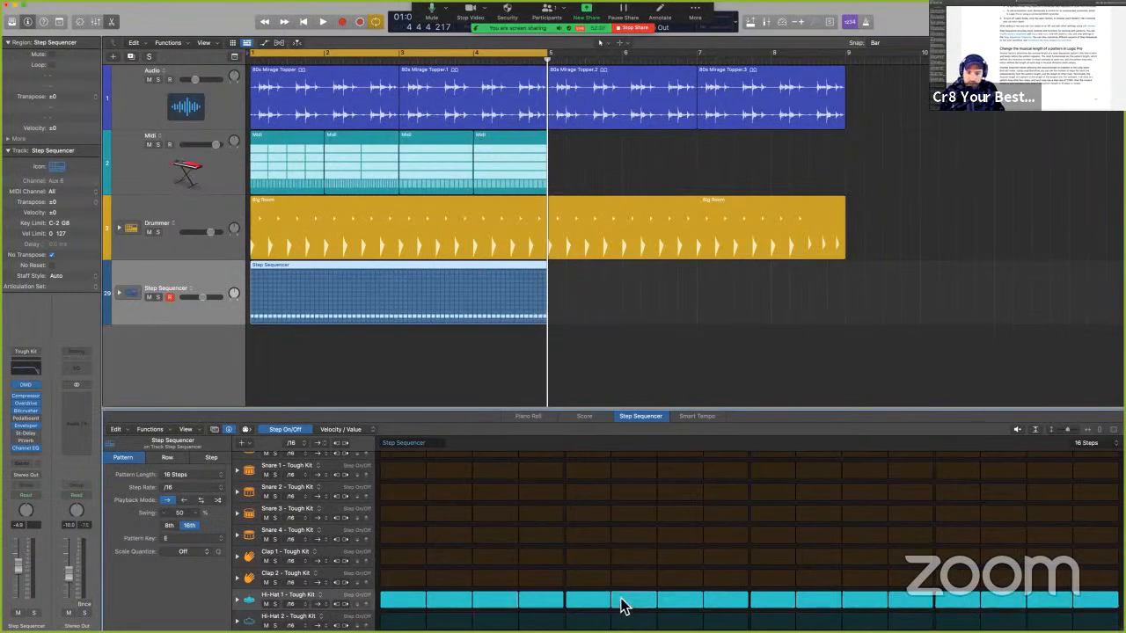
pyautogui.press('space')
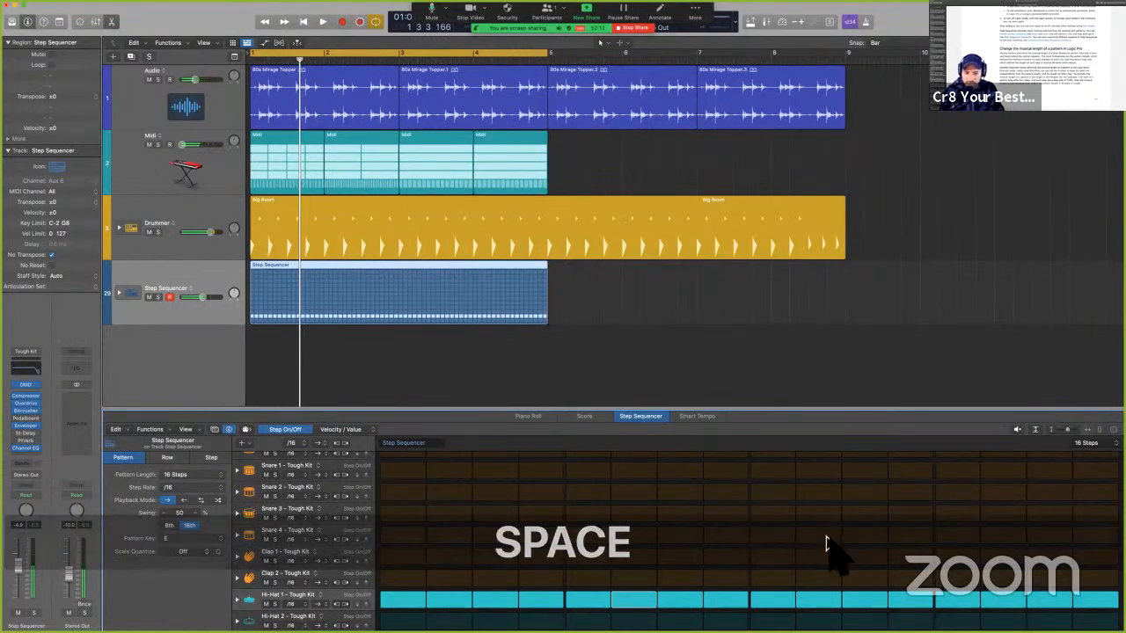
# Turn on the first eight steps of the Hi-Hat 2 row and play the pattern briefly.
pyautogui.scroll(2, 826, 542)
pyautogui.scroll(-2, 827, 542)
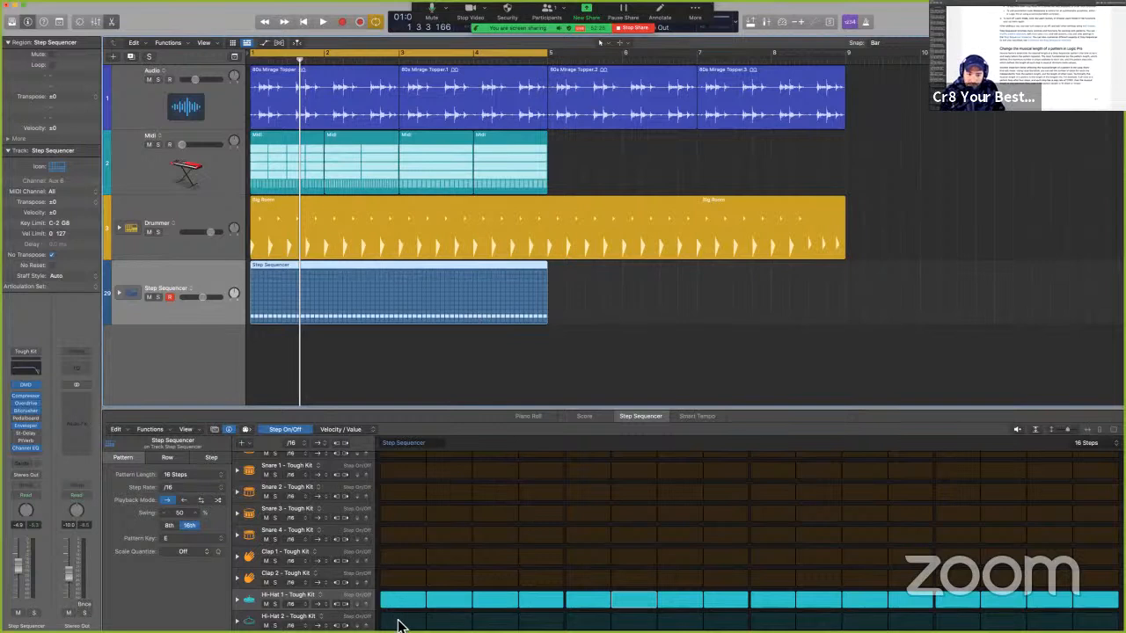
pyautogui.moveTo(396, 624); pyautogui.dragTo(633, 623)
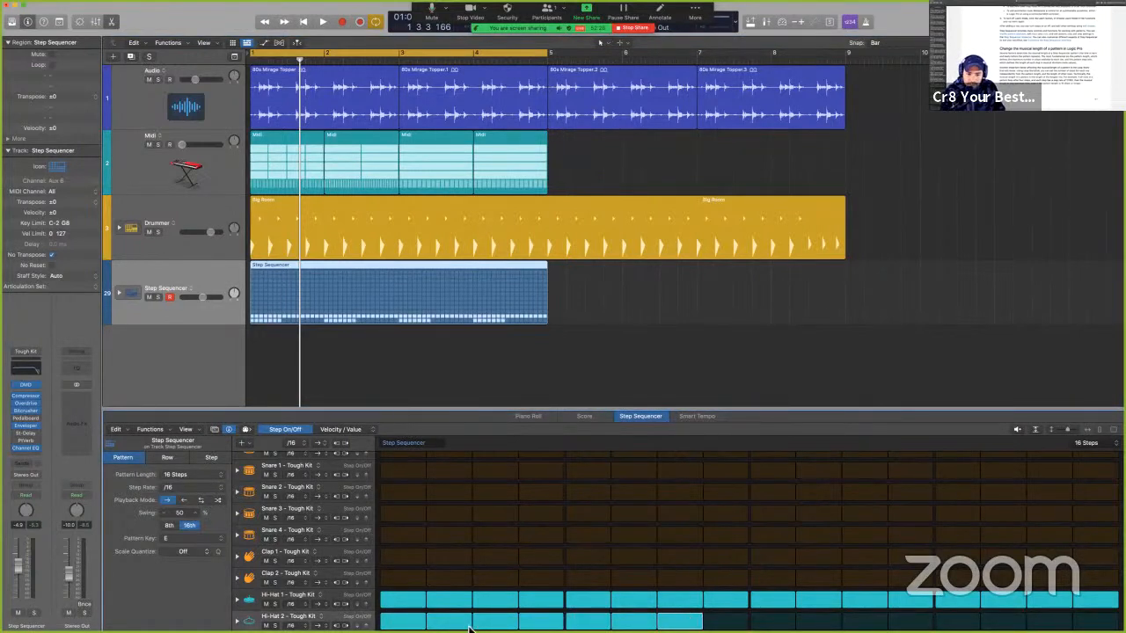
pyautogui.press('space')
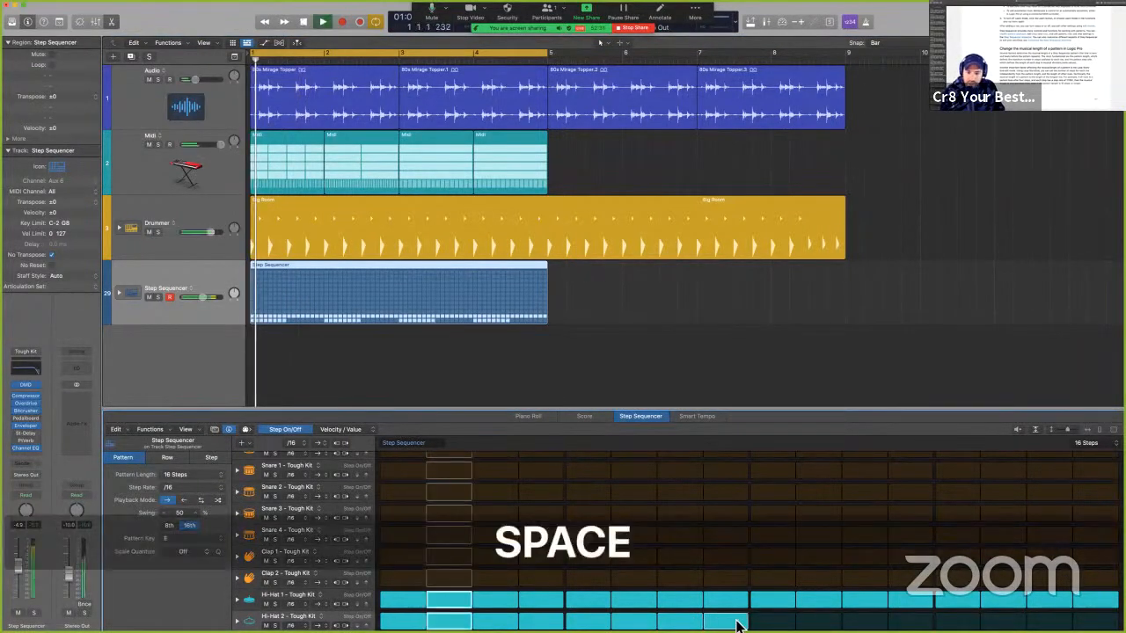
pyautogui.press('space')
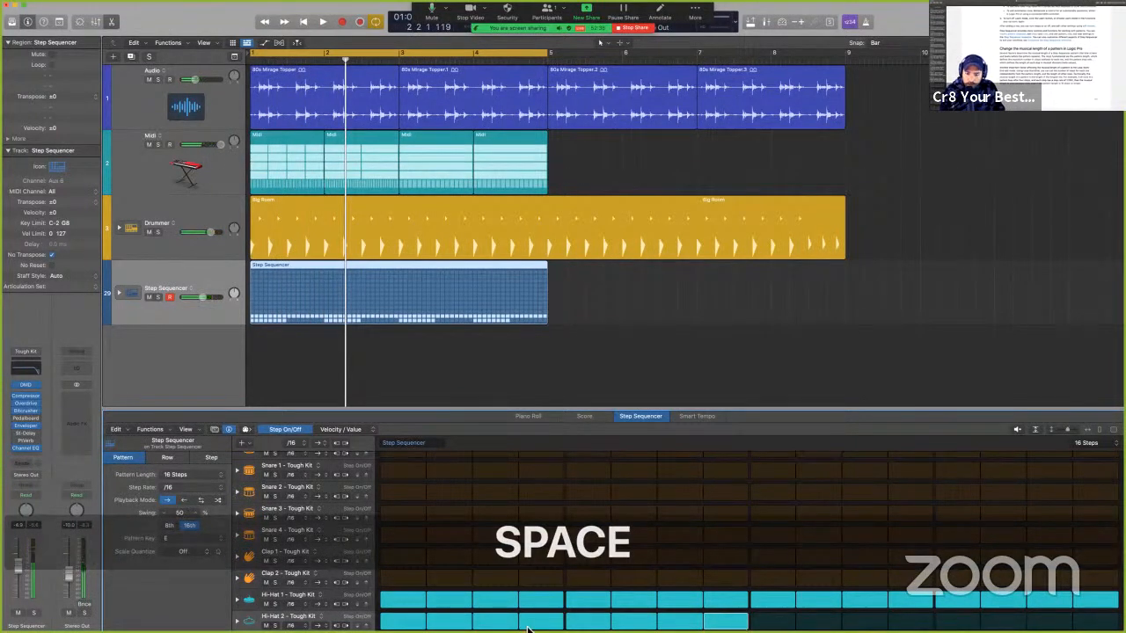
# Switch to the Loop Start/End edit mode and shorten the Hi-Hat 2 row's loop to five steps, then to six while playing the pattern.
pyautogui.click(362, 430)
pyautogui.click(370, 431)
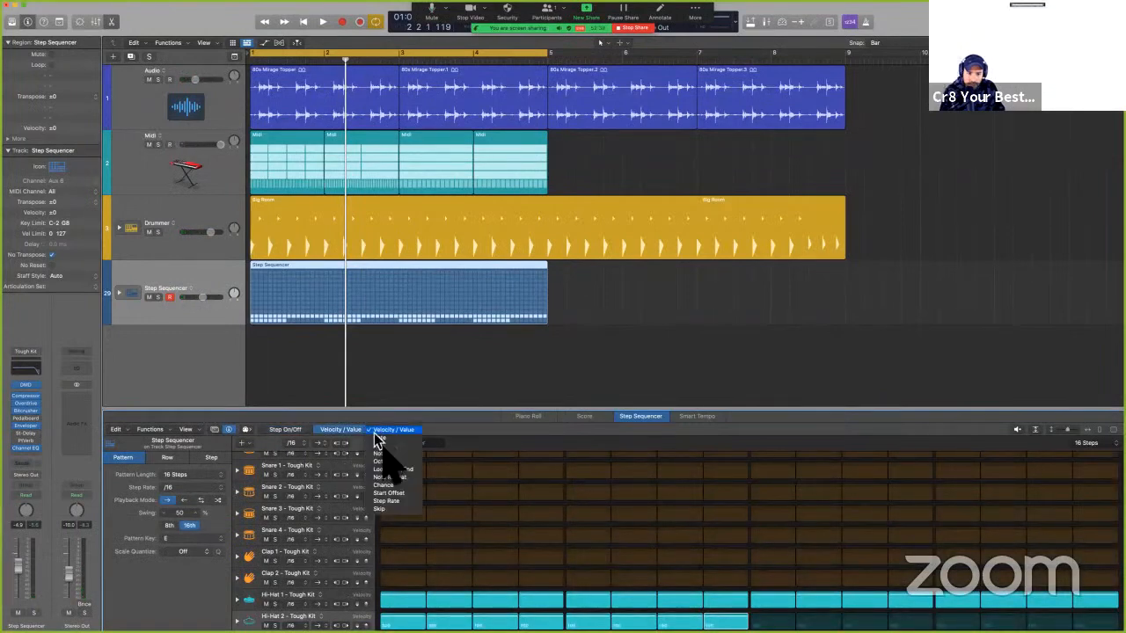
pyautogui.click(400, 482)
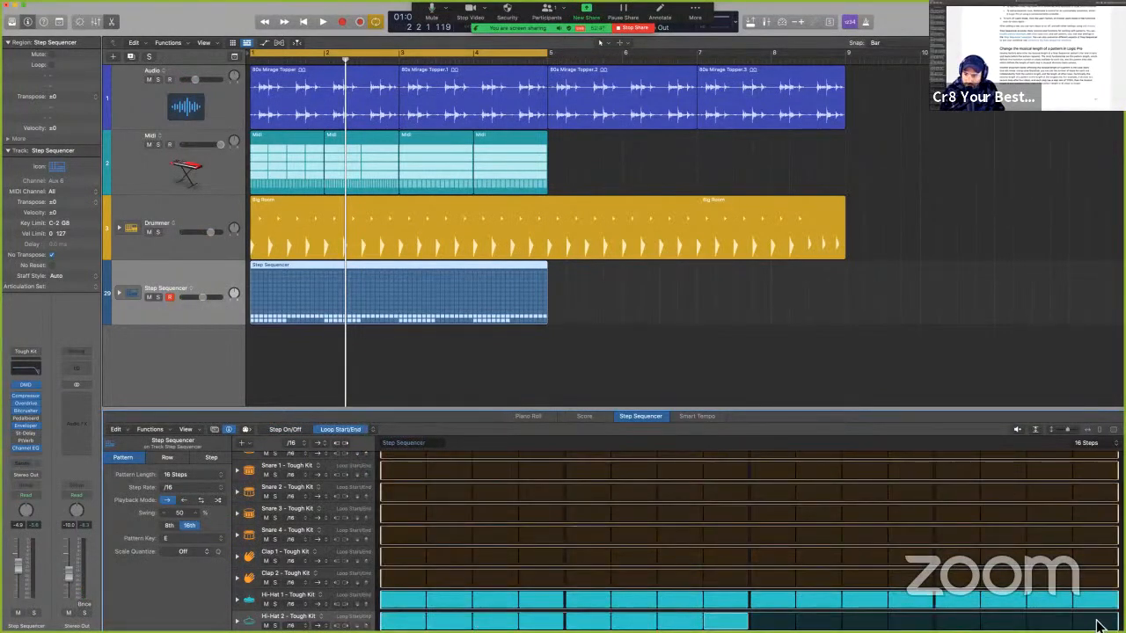
pyautogui.moveTo(1119, 623); pyautogui.dragTo(840, 623)
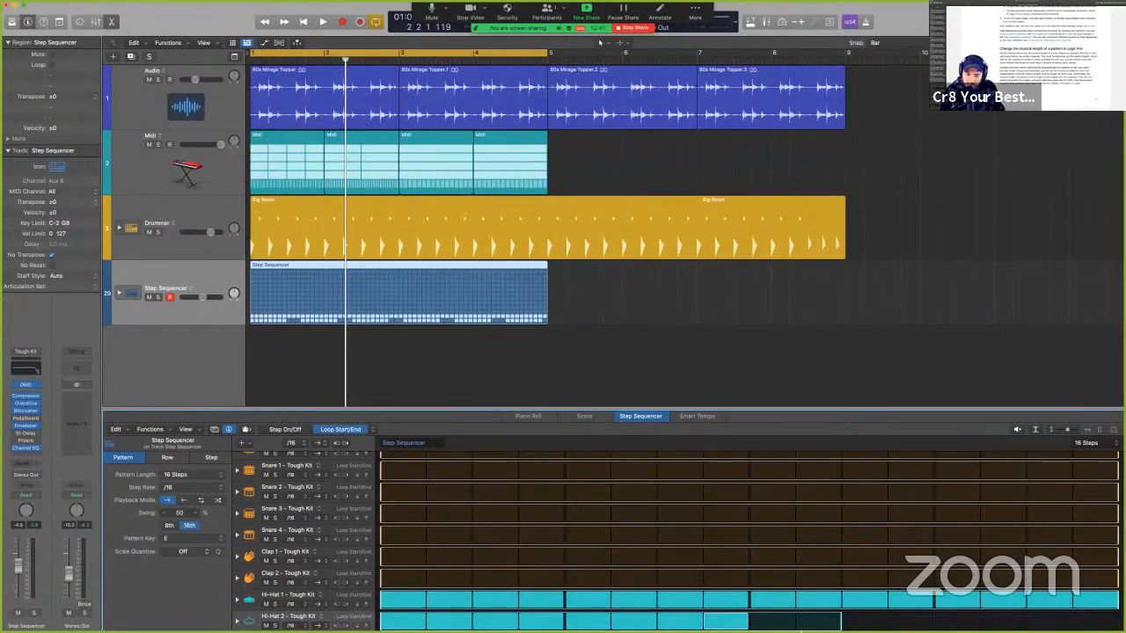
pyautogui.moveTo(656, 625); pyautogui.dragTo(564, 625)
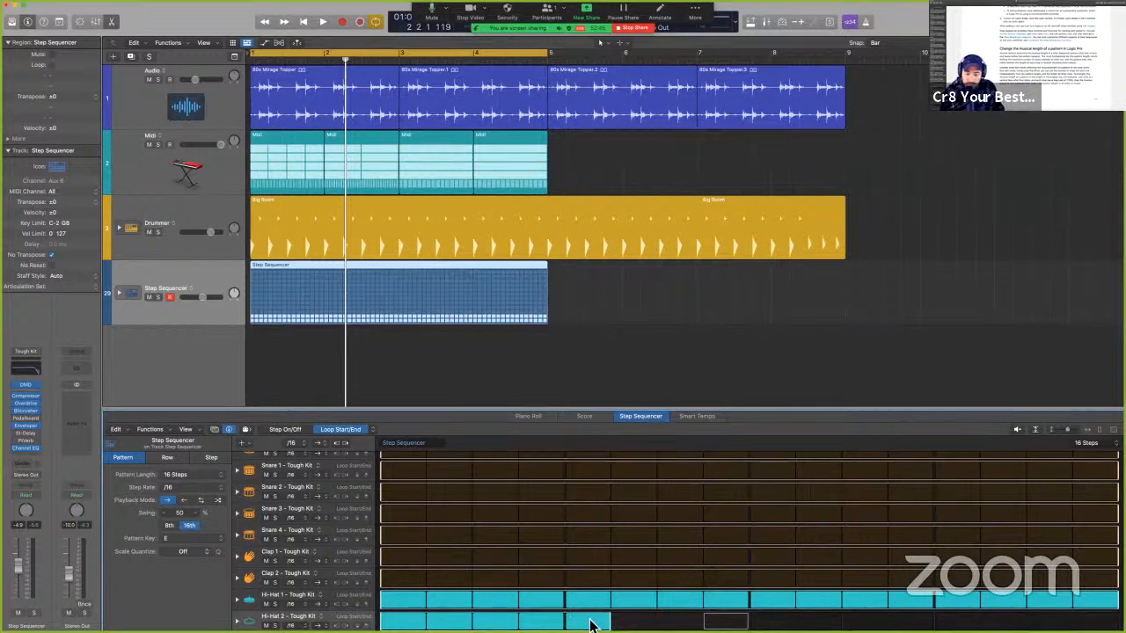
pyautogui.press('space')
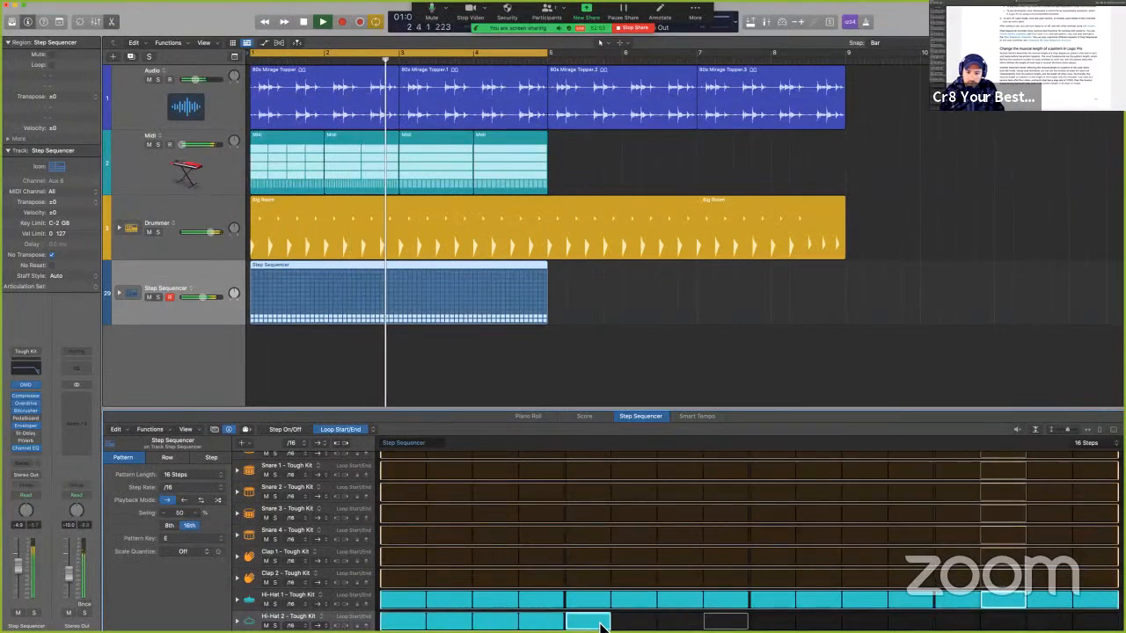
pyautogui.moveTo(601, 624); pyautogui.dragTo(626, 626)
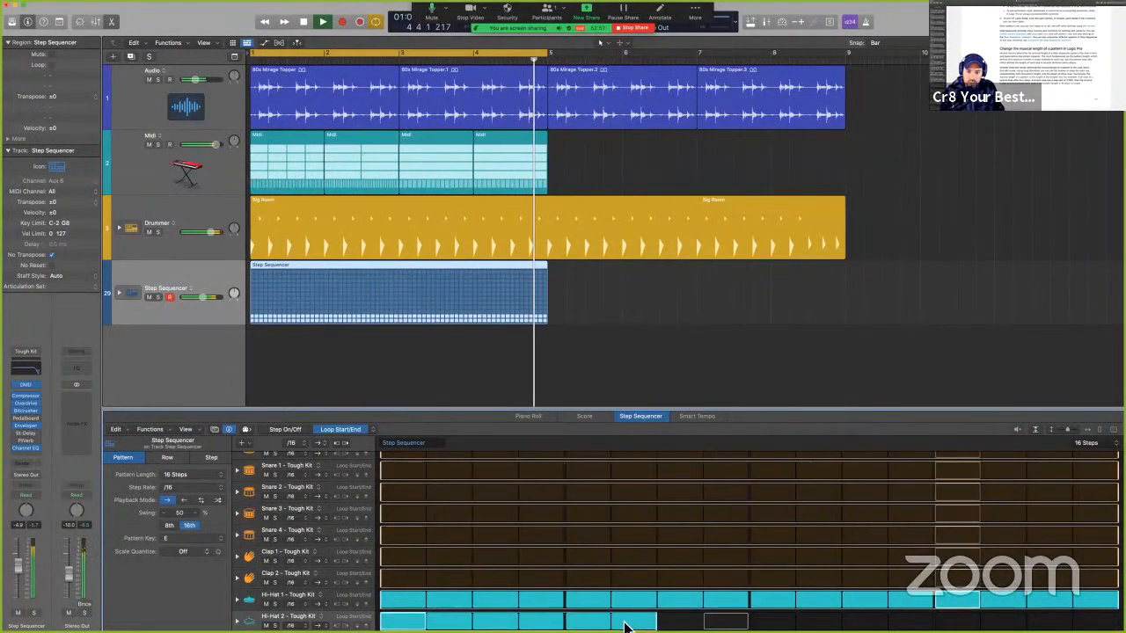
pyautogui.press('space')
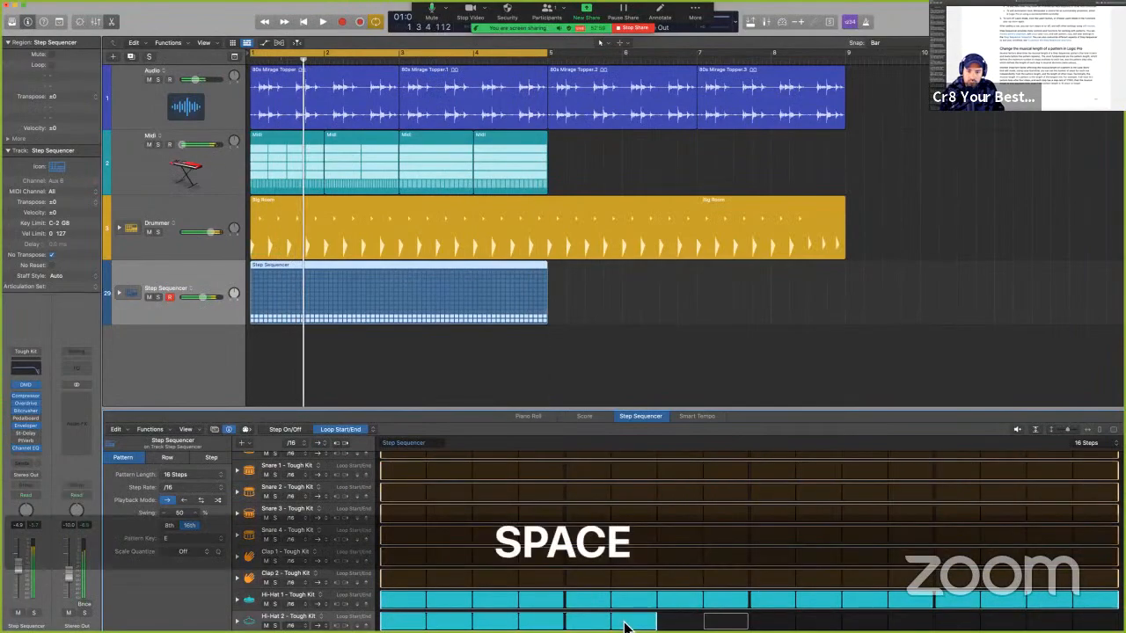
# Set the pattern's playback mode to backward, mute the Hi-Hat 1 row, and listen to the Hi-Hat 2 row.
pyautogui.hotkey('ctrl', 'Left')
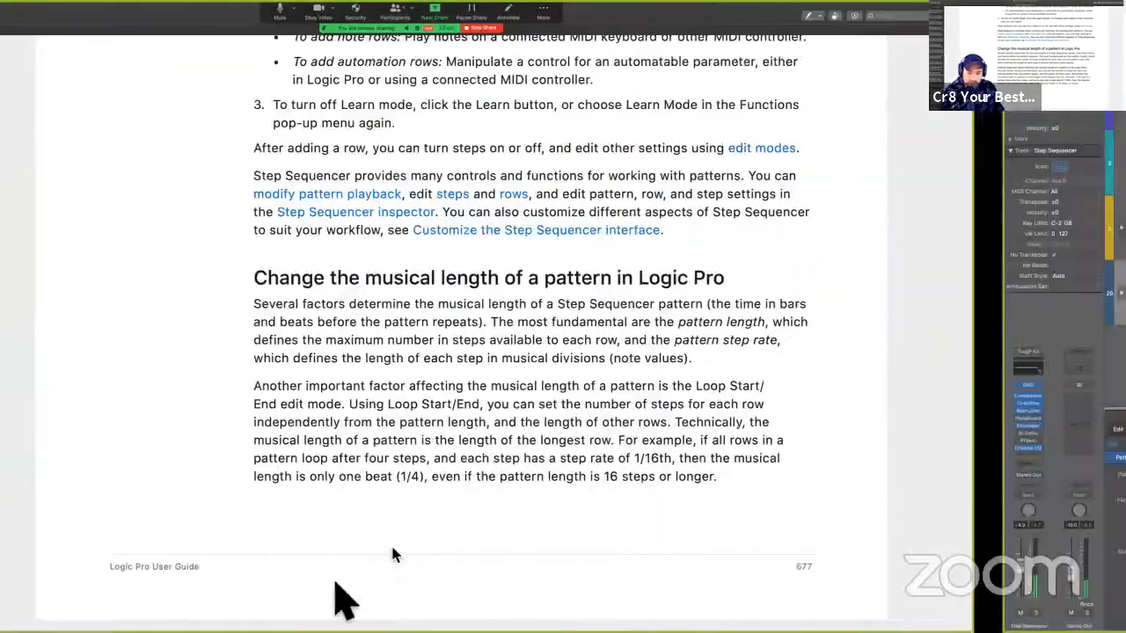
pyautogui.hotkey('ctrl', 'Right')
pyautogui.click(314, 622)
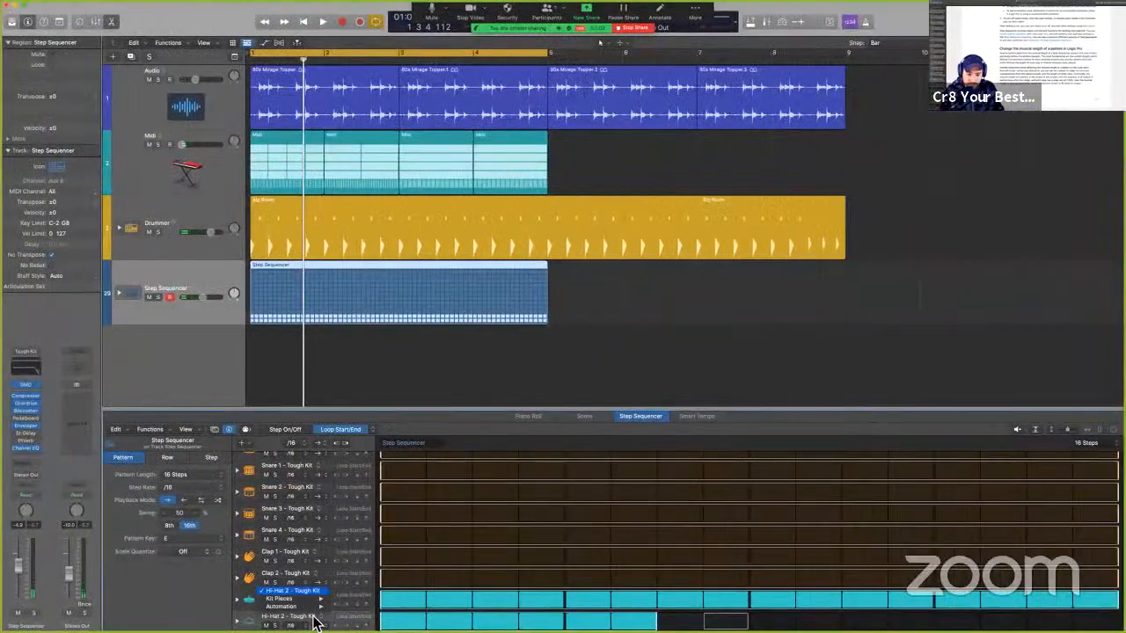
pyautogui.click(336, 621)
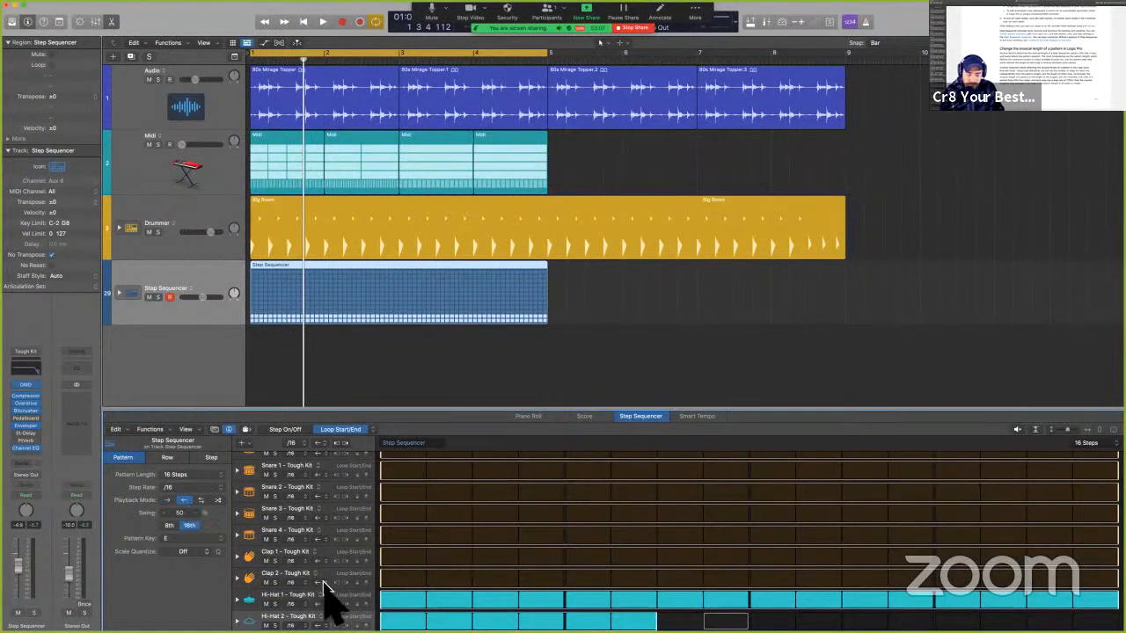
pyautogui.click(266, 604)
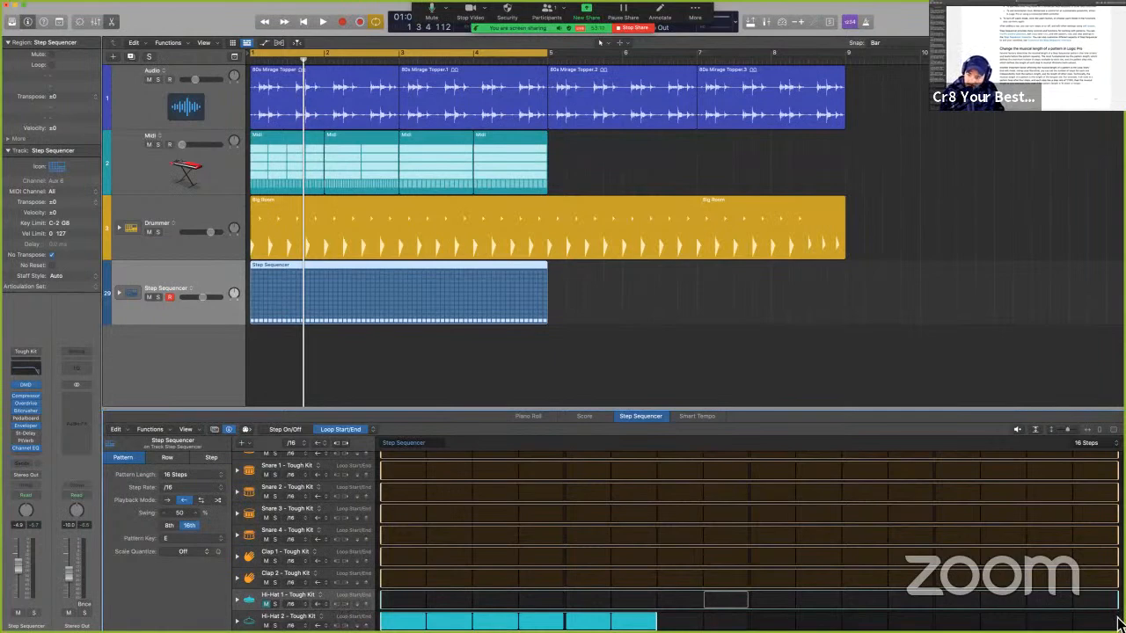
pyautogui.click(356, 623)
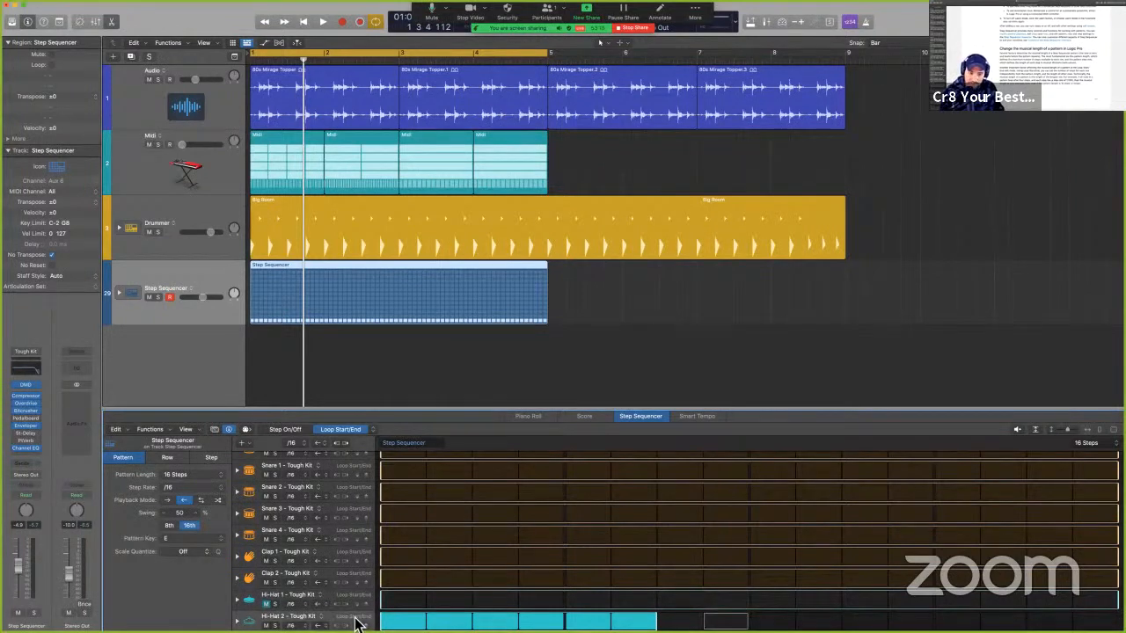
pyautogui.press('space')
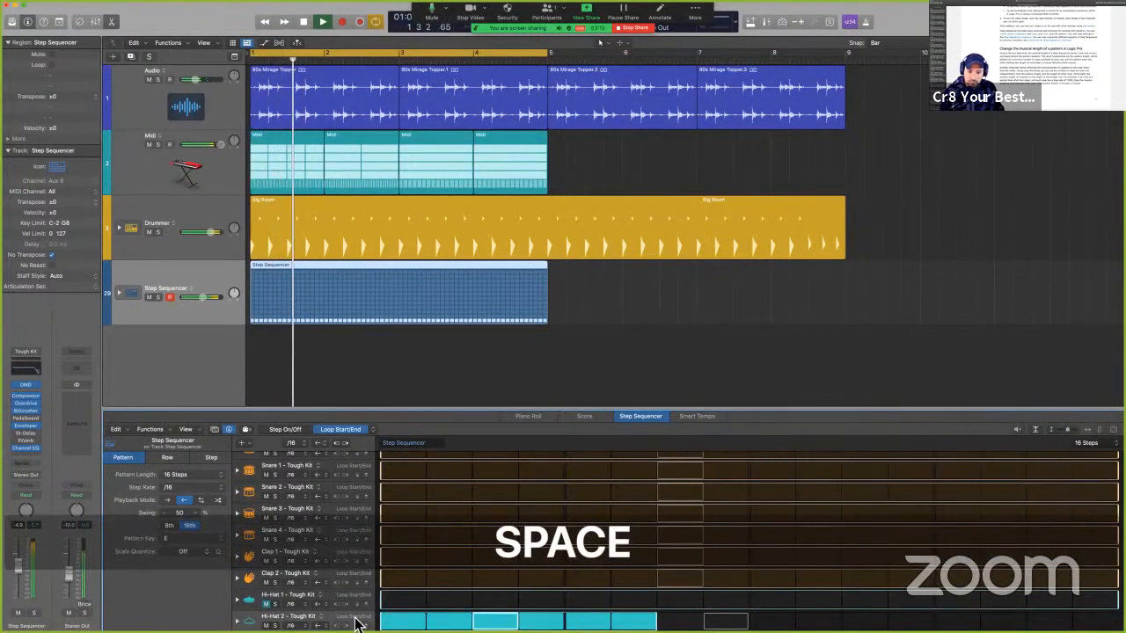
pyautogui.press('space')
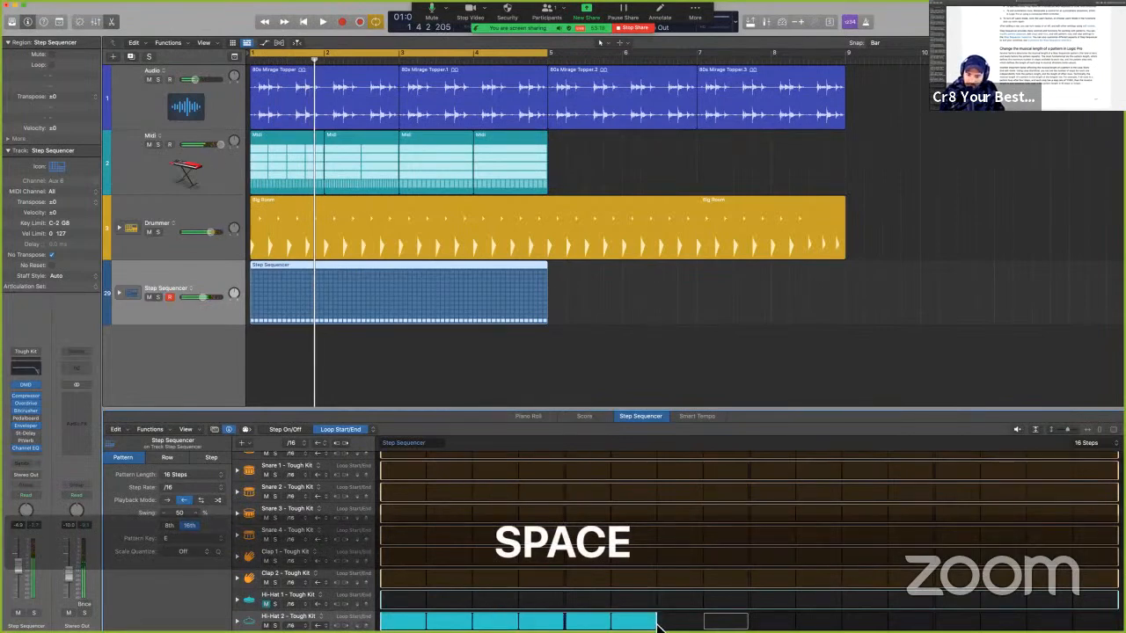
# Extend the Hi-Hat 2 row's loop end to step 16 and move its loop start to step 5 during playback, then stop.
pyautogui.moveTo(657, 626); pyautogui.dragTo(753, 623)
pyautogui.moveTo(870, 627); pyautogui.dragTo(1097, 629)
pyautogui.press('space')
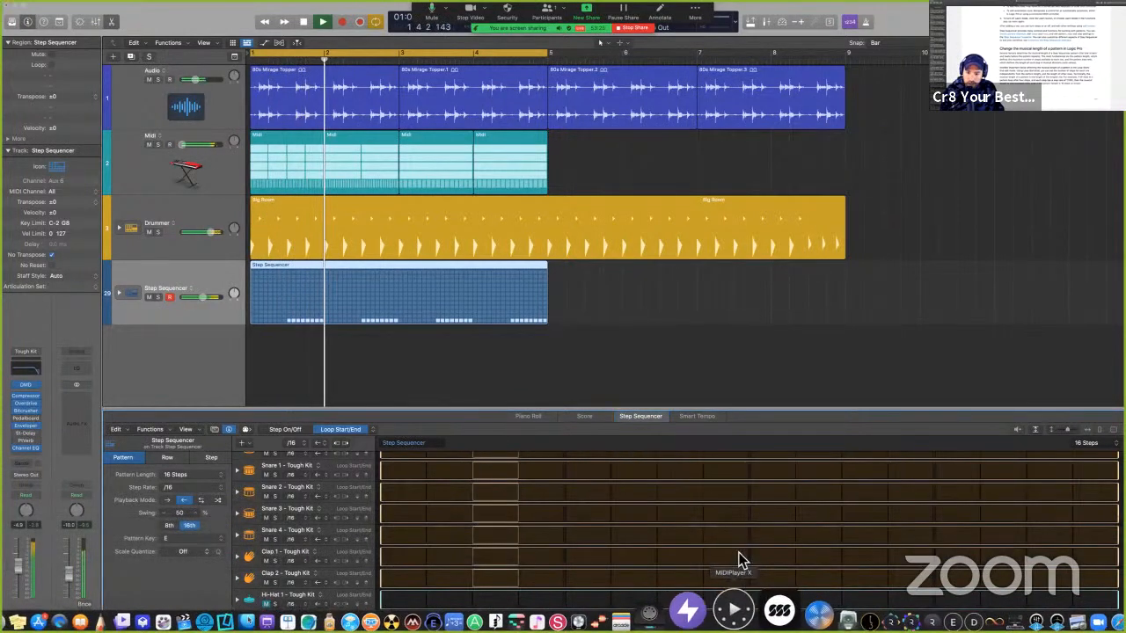
pyautogui.click(740, 621)
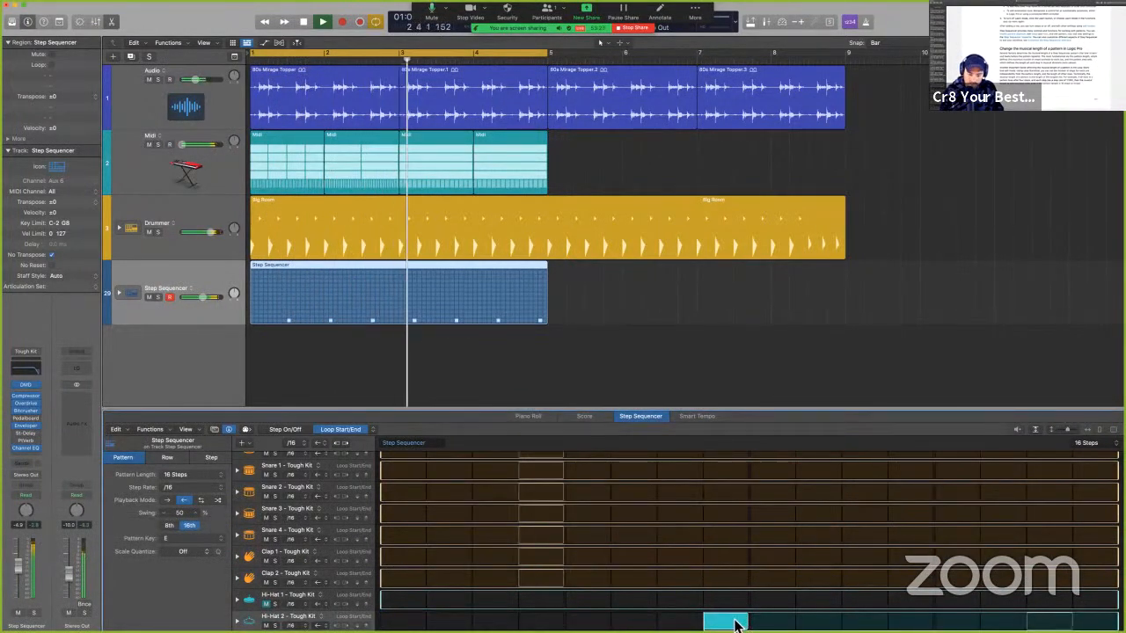
pyautogui.press('super')
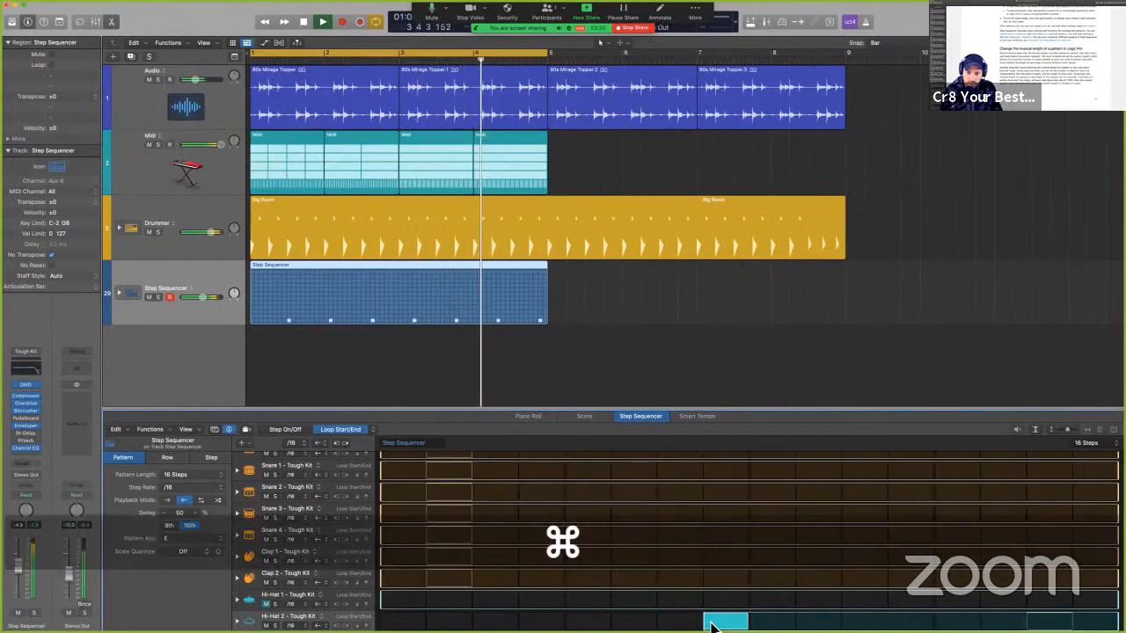
pyautogui.keyDown('super'); pyautogui.click(712, 624); pyautogui.keyUp('super')
pyautogui.click(641, 623)
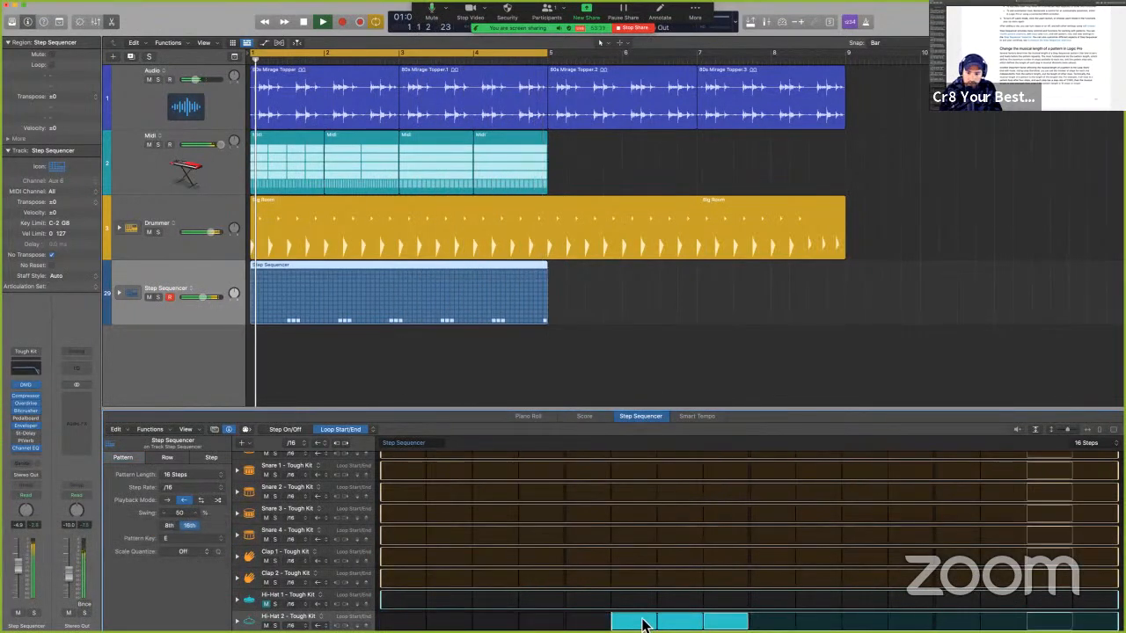
pyautogui.click(608, 622)
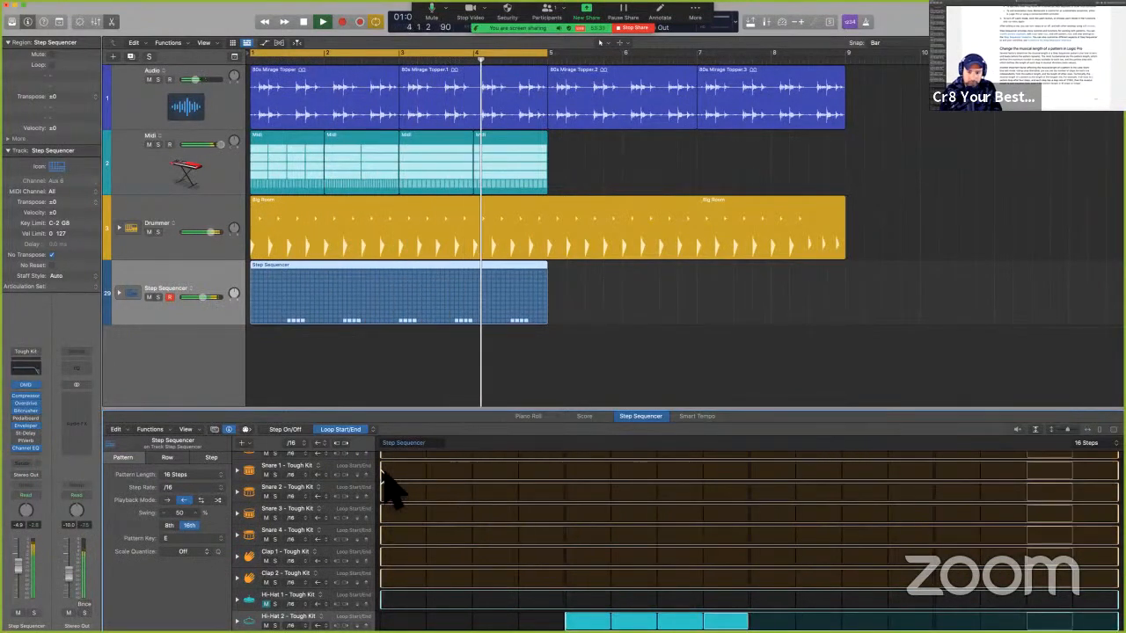
pyautogui.press('space')
# Switch to the Logic Pro User Guide, read how uneven row lengths and Skip edit mode affect musical length, and return to Logic Pro.
pyautogui.hotkey('ctrl', 'Left')
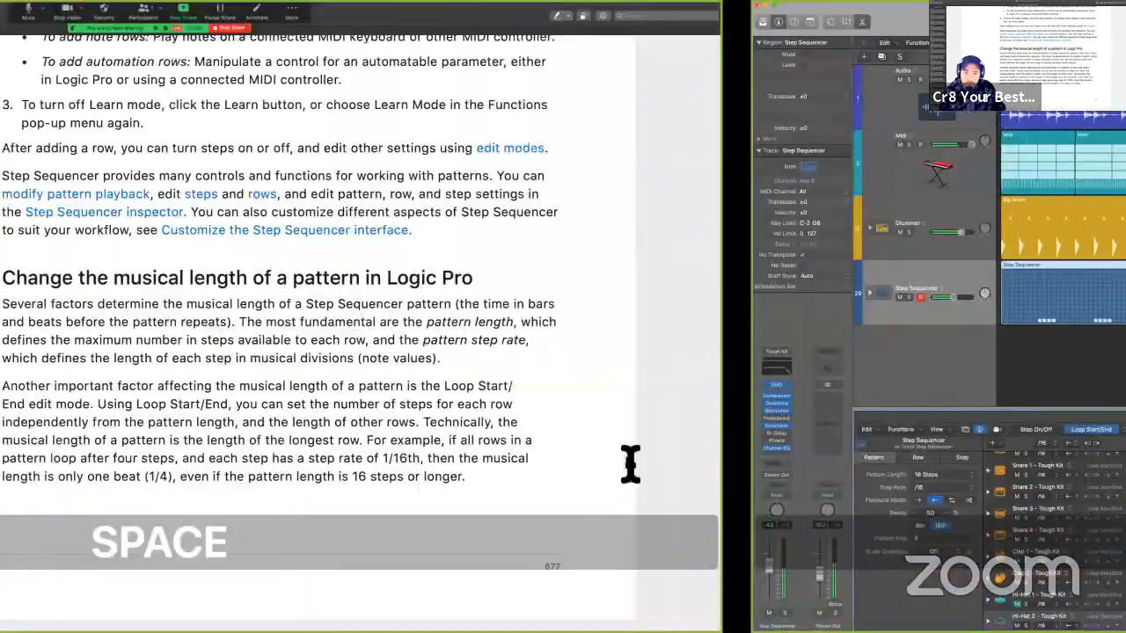
pyautogui.scroll(-2, 630, 463)
pyautogui.scroll(-10, 630, 464)
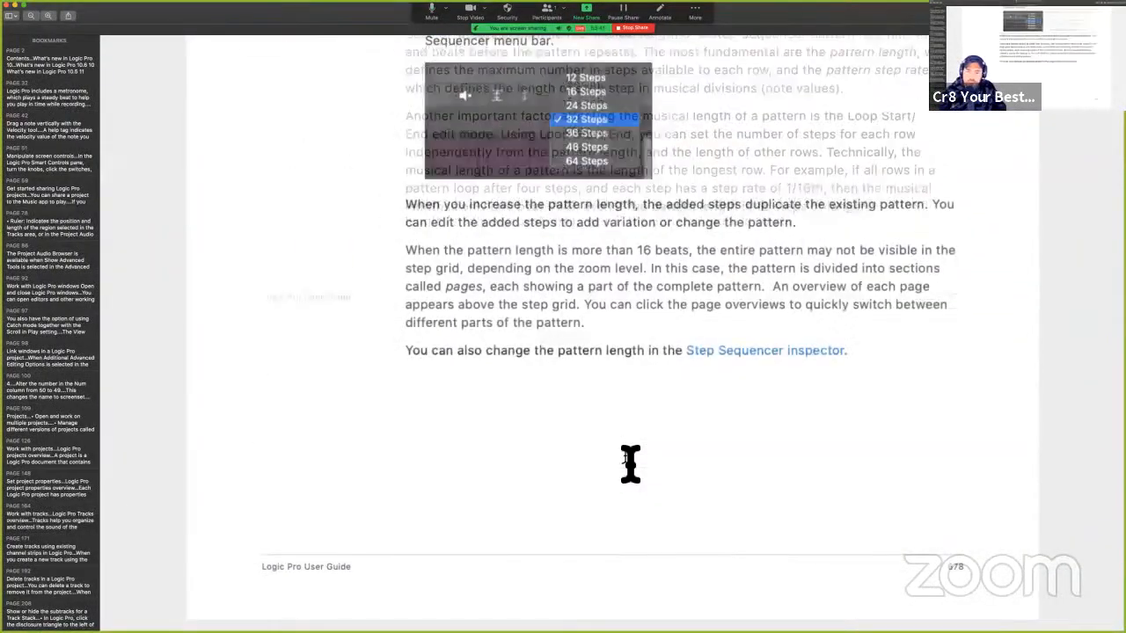
pyautogui.scroll(5, 628, 465)
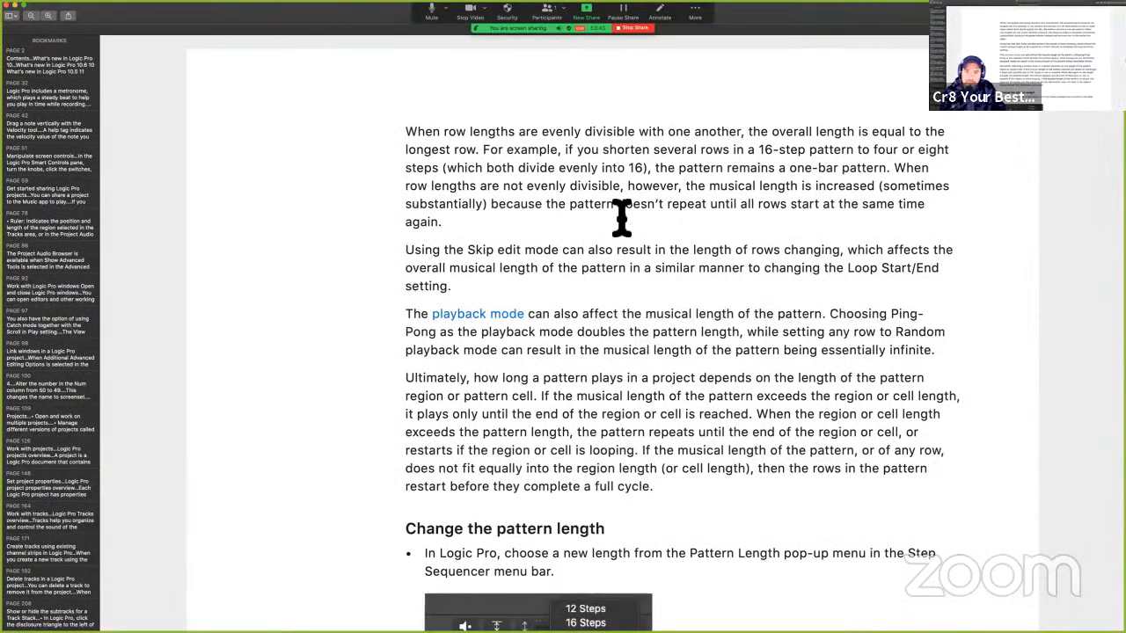
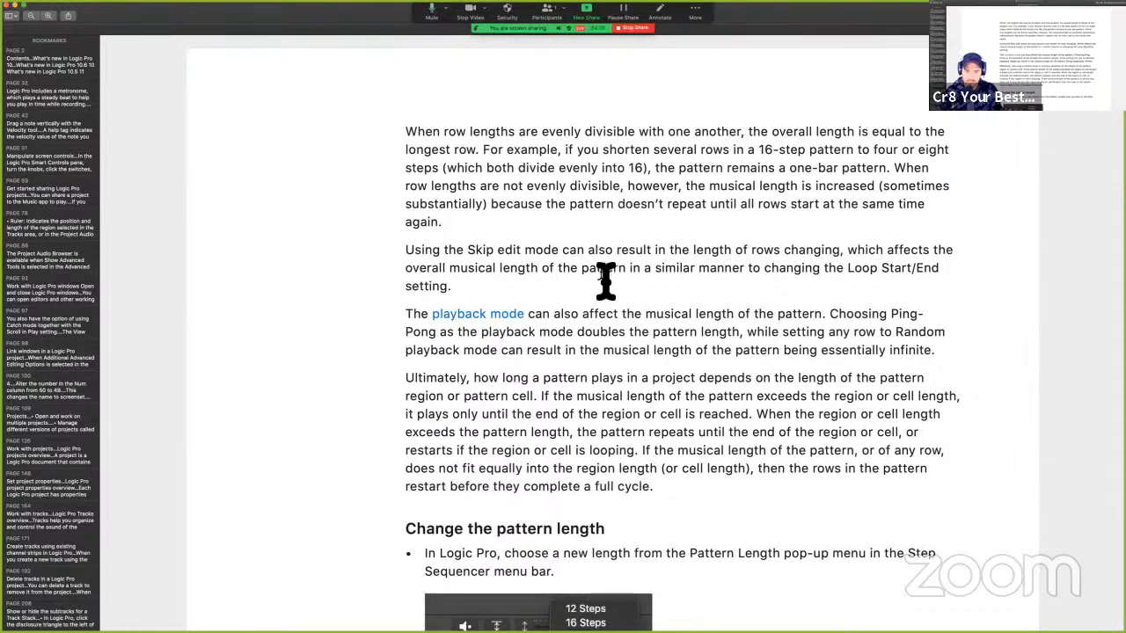
pyautogui.moveTo(581, 187); pyautogui.dragTo(700, 232)
pyautogui.click(549, 239)
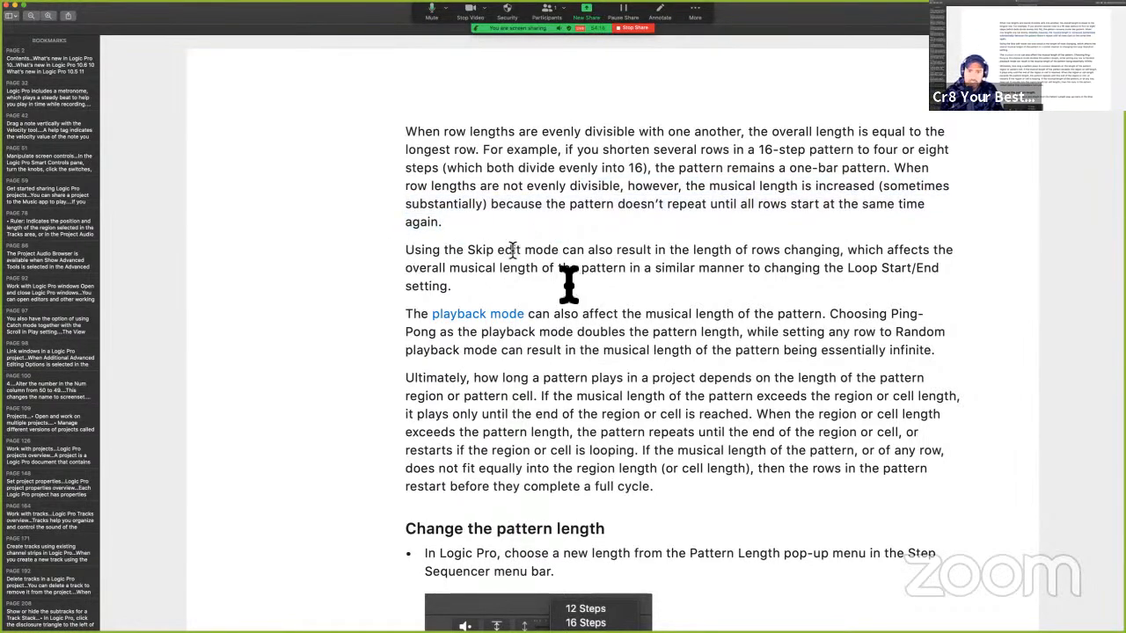
pyautogui.moveTo(694, 256); pyautogui.dragTo(840, 257)
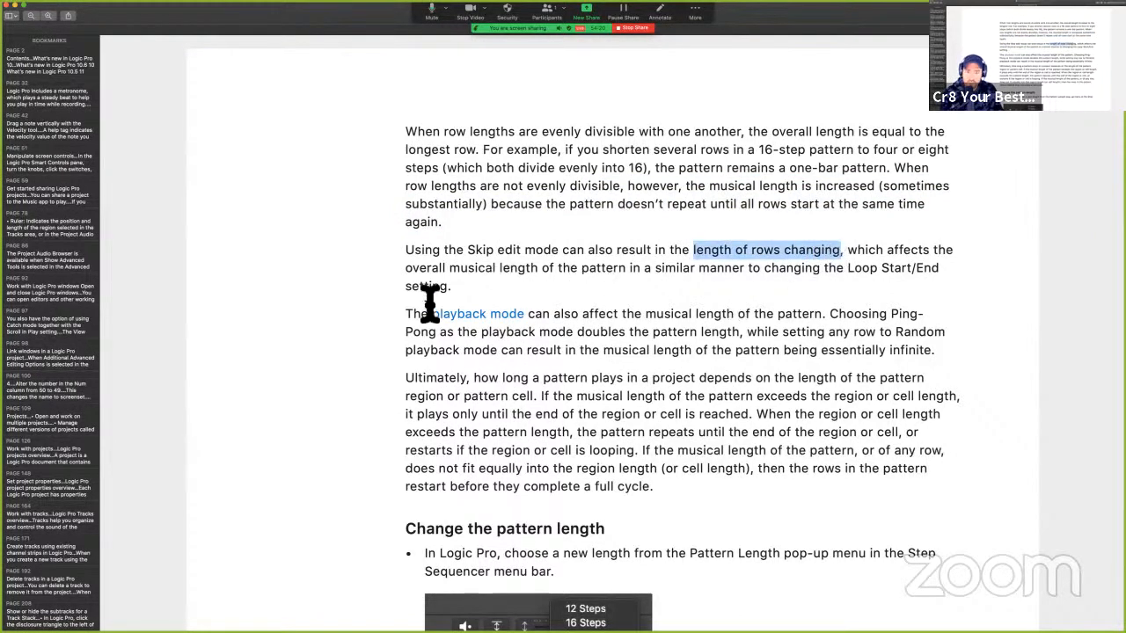
pyautogui.hotkey('ctrl', 'Right')
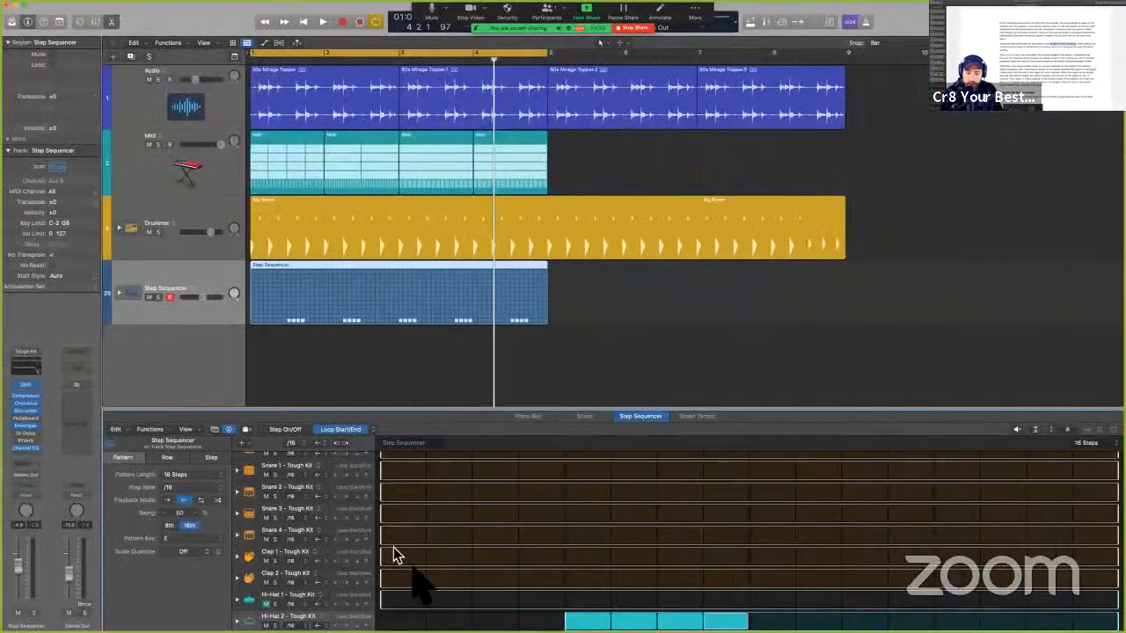
# Set the cycle range to the third Midi region's length and clear the region selection.
pyautogui.click(295, 165)
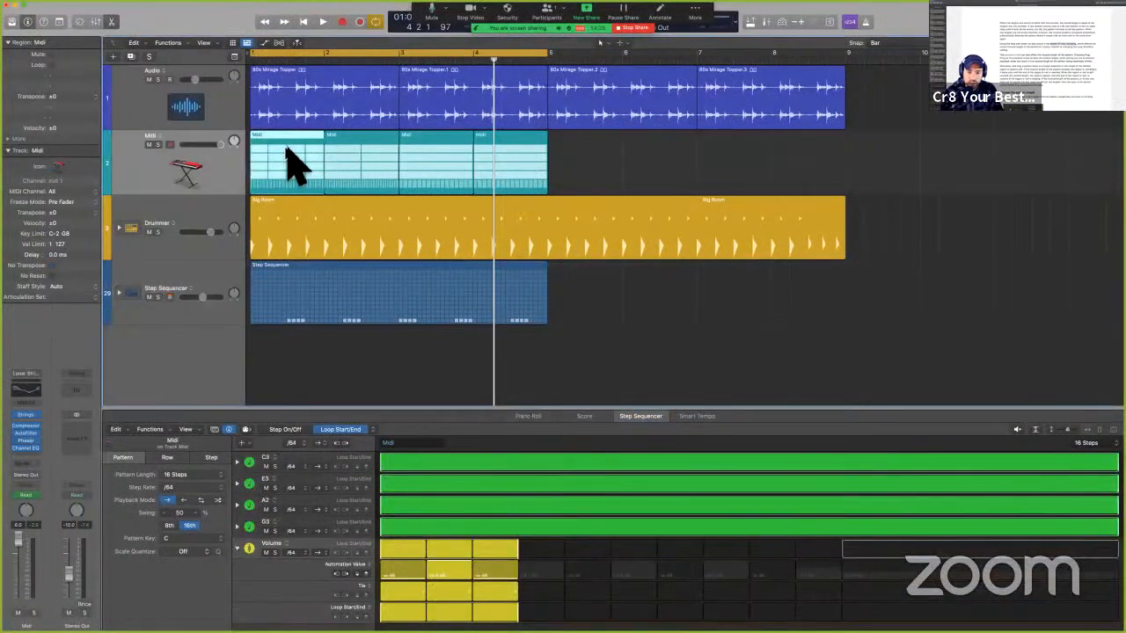
pyautogui.click(444, 164)
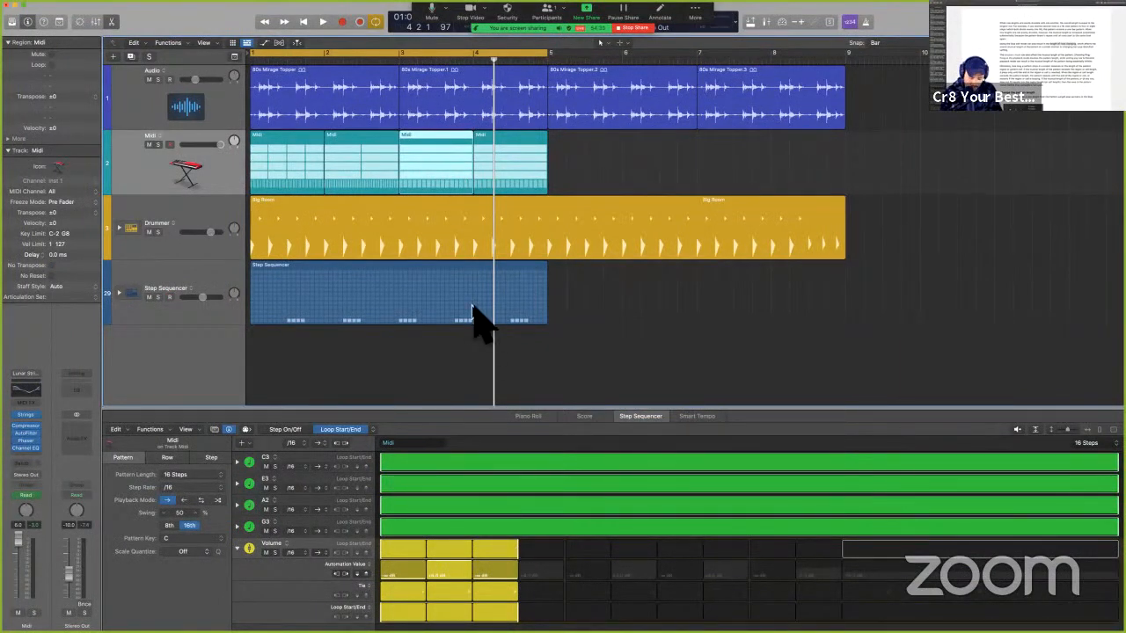
pyautogui.press('super+u')
pyautogui.click(463, 365)
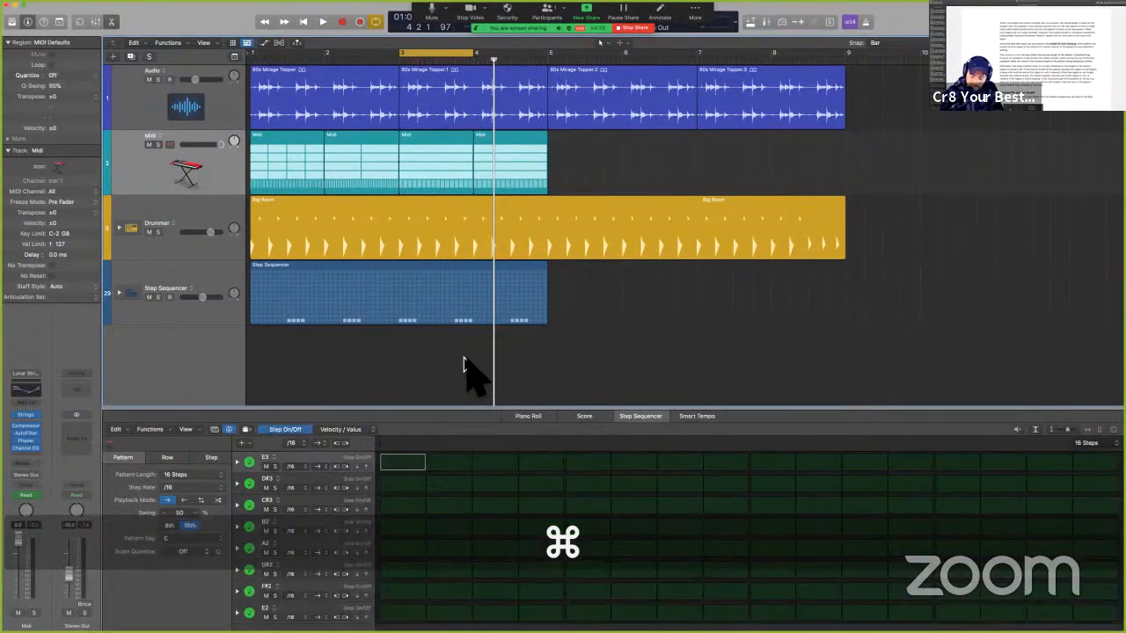
# Open the third Midi region's pattern and set its edit mode to Skip.
pyautogui.click(368, 430)
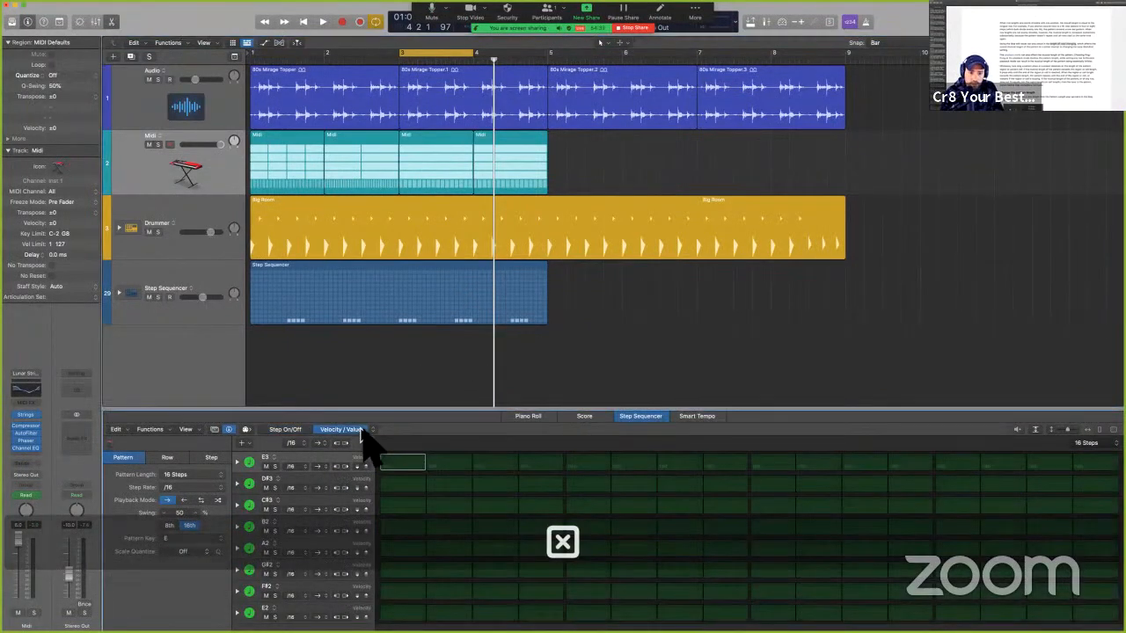
pyautogui.click(370, 430)
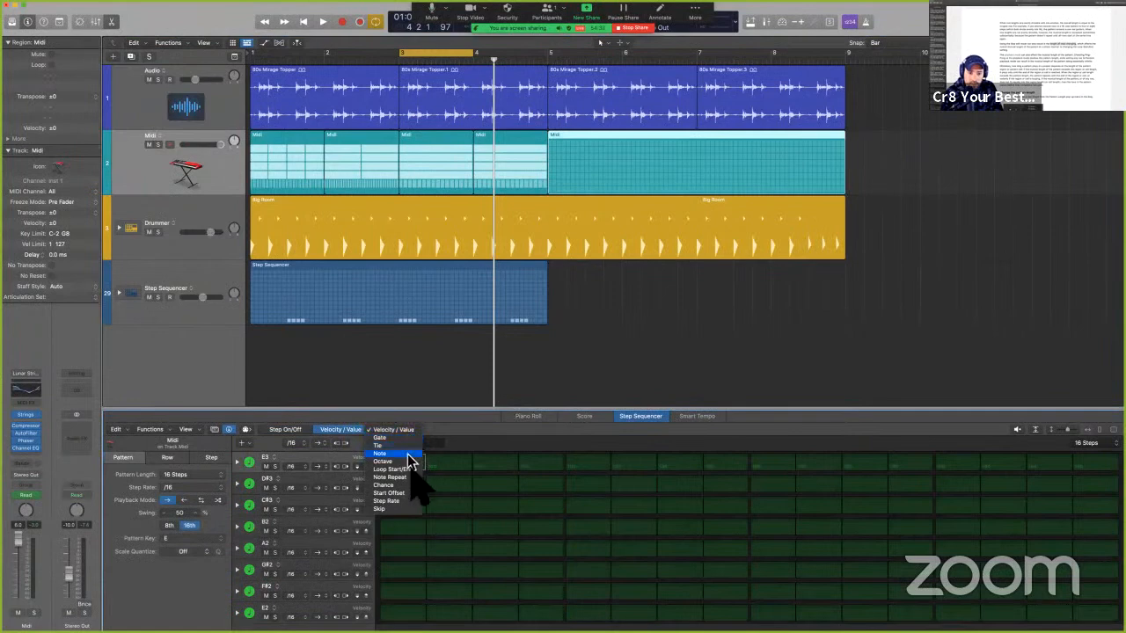
pyautogui.click(387, 509)
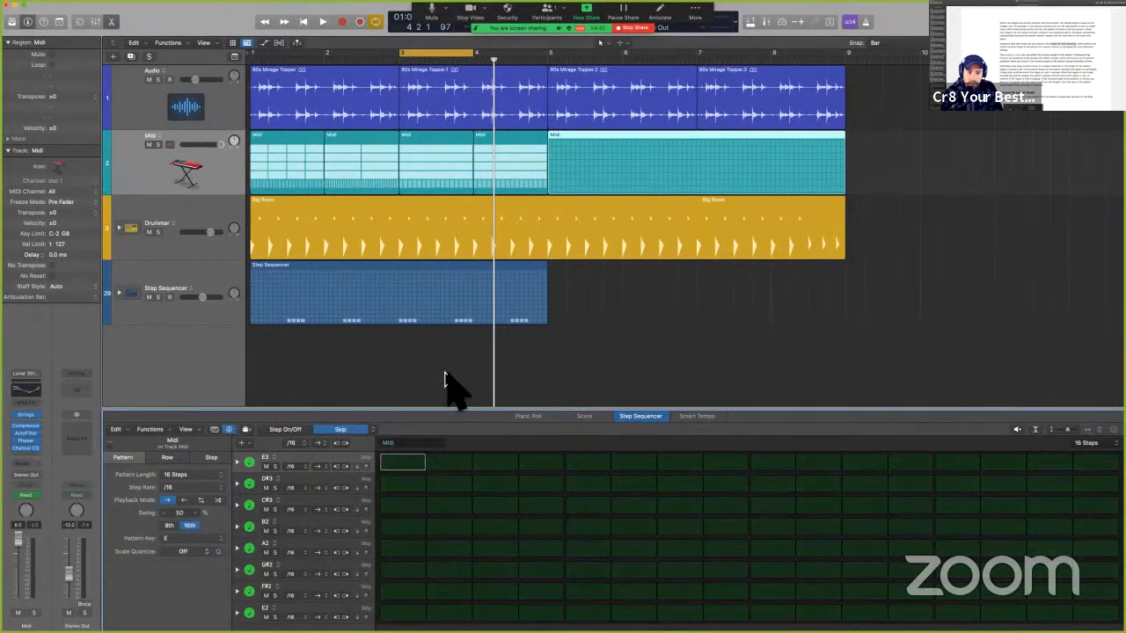
pyautogui.click(446, 167)
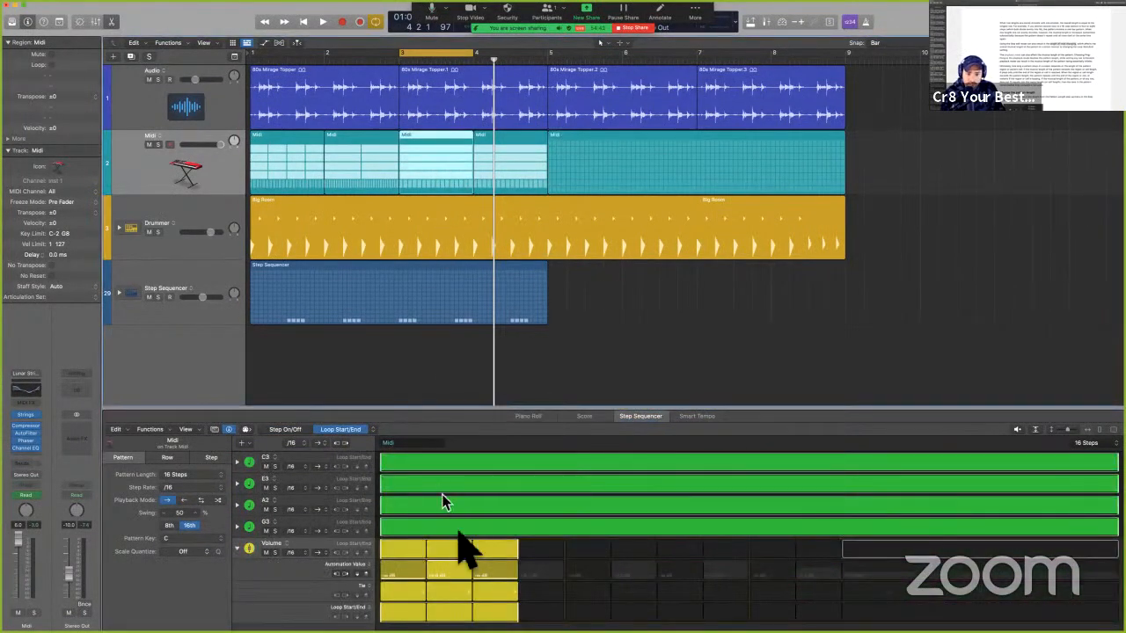
pyautogui.click(467, 563)
pyautogui.click(495, 561)
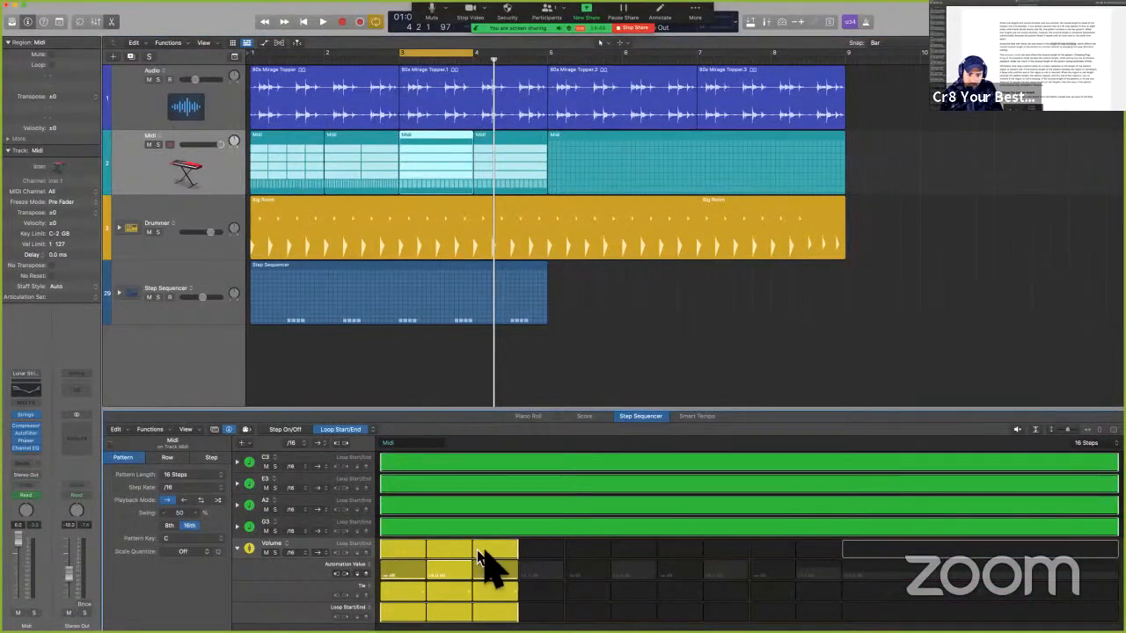
pyautogui.click(370, 429)
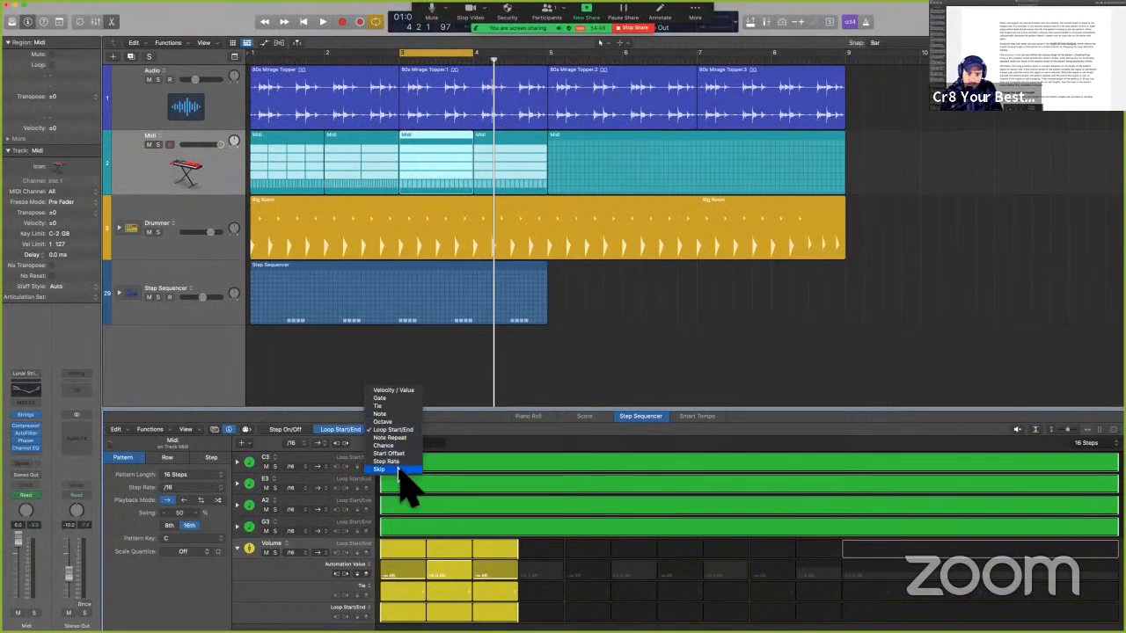
pyautogui.click(387, 469)
# Skip step 2 of the Volume row, raise step 1's automation value, and listen to the region.
pyautogui.click(450, 552)
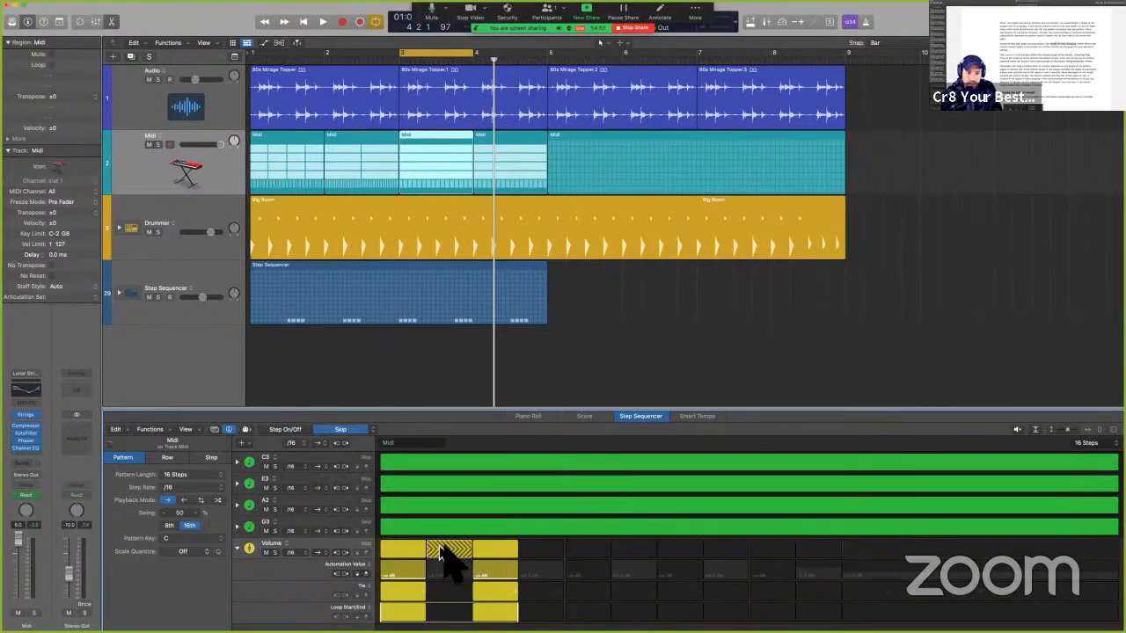
pyautogui.moveTo(415, 569); pyautogui.dragTo(412, 570)
pyautogui.press('space')
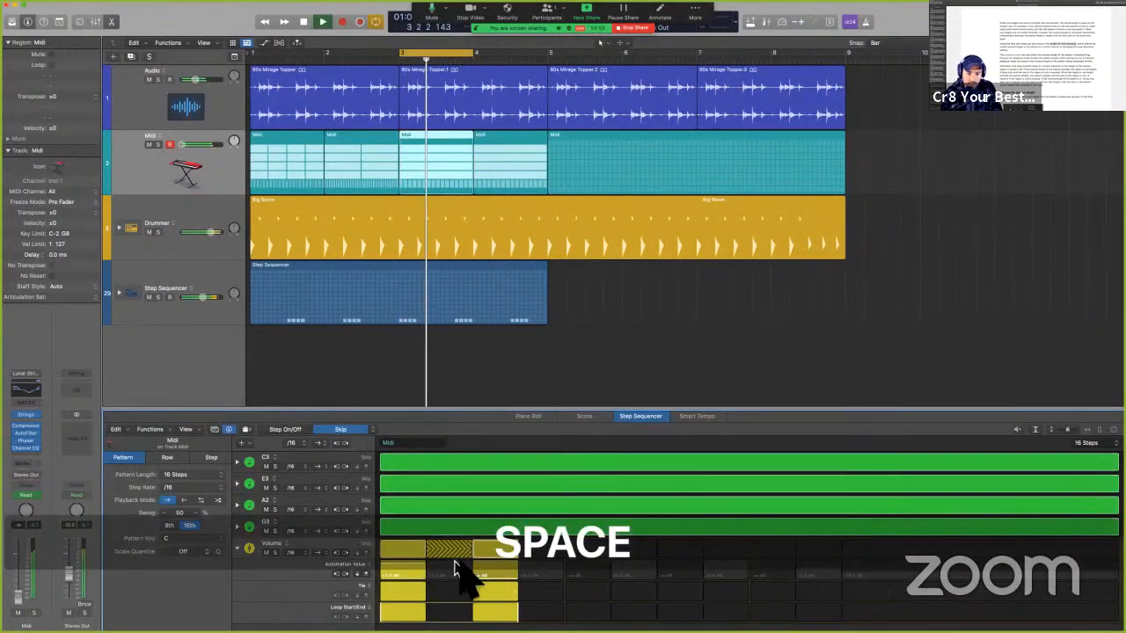
pyautogui.press('space')
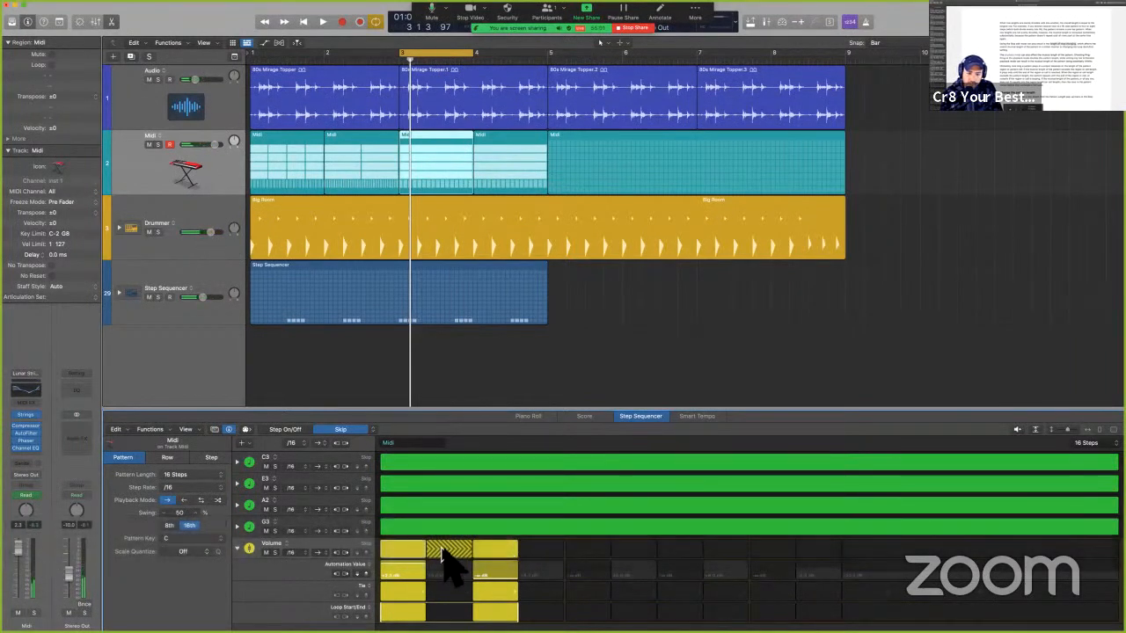
# Undo the Volume row's skip and automation value changes and play the region for comparison.
pyautogui.press('super+z')
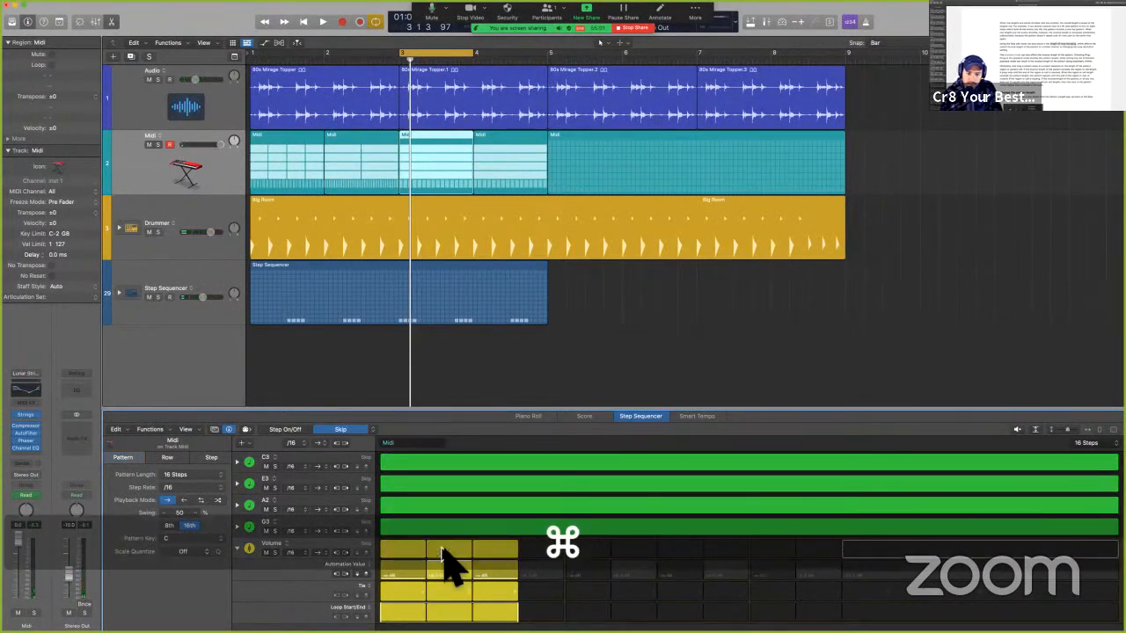
pyautogui.press('space')
pyautogui.press('space')
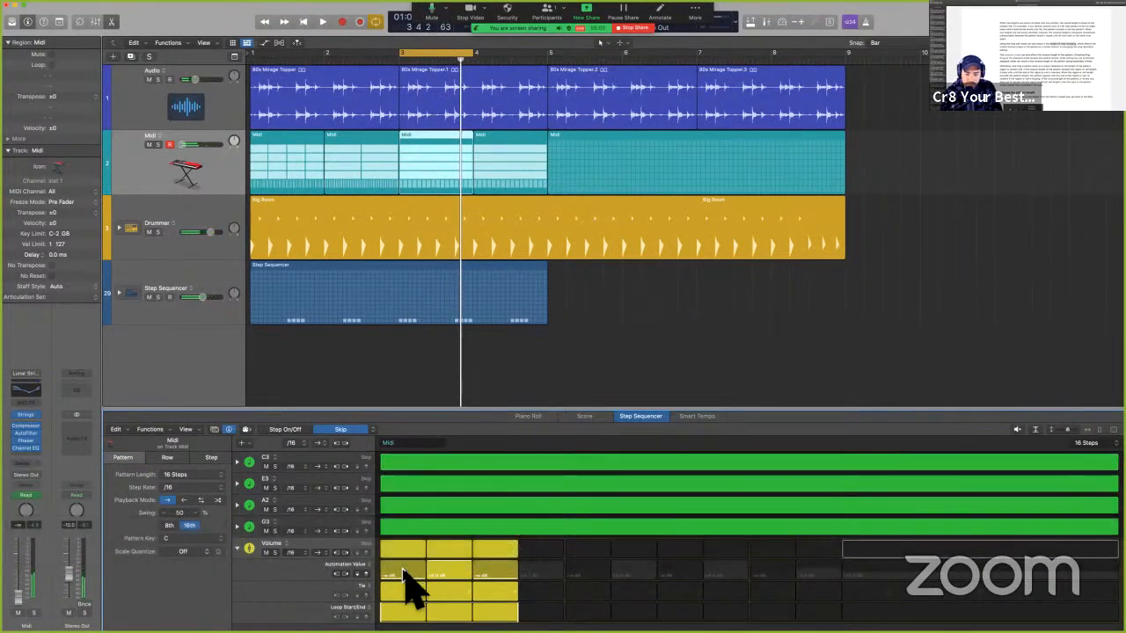
# Skip step 2 of the Volume row and raise the automation values of steps 1 and 3 during playback, step 3 to -7.6 dB.
pyautogui.keyDown('super'); pyautogui.click(462, 564); pyautogui.keyUp('super')
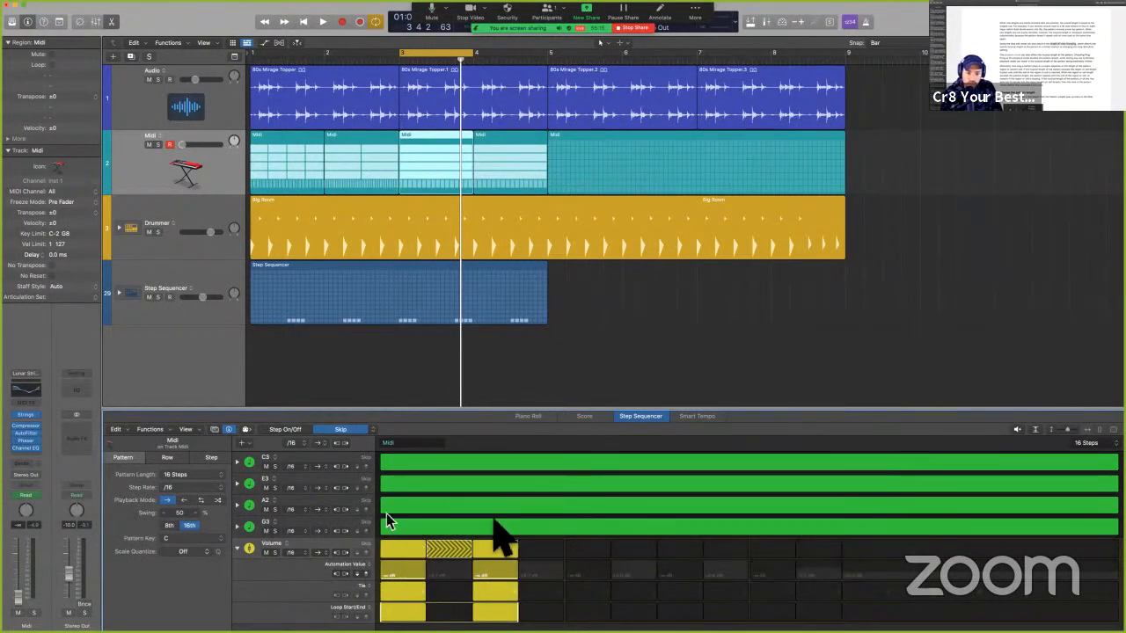
pyautogui.press('space')
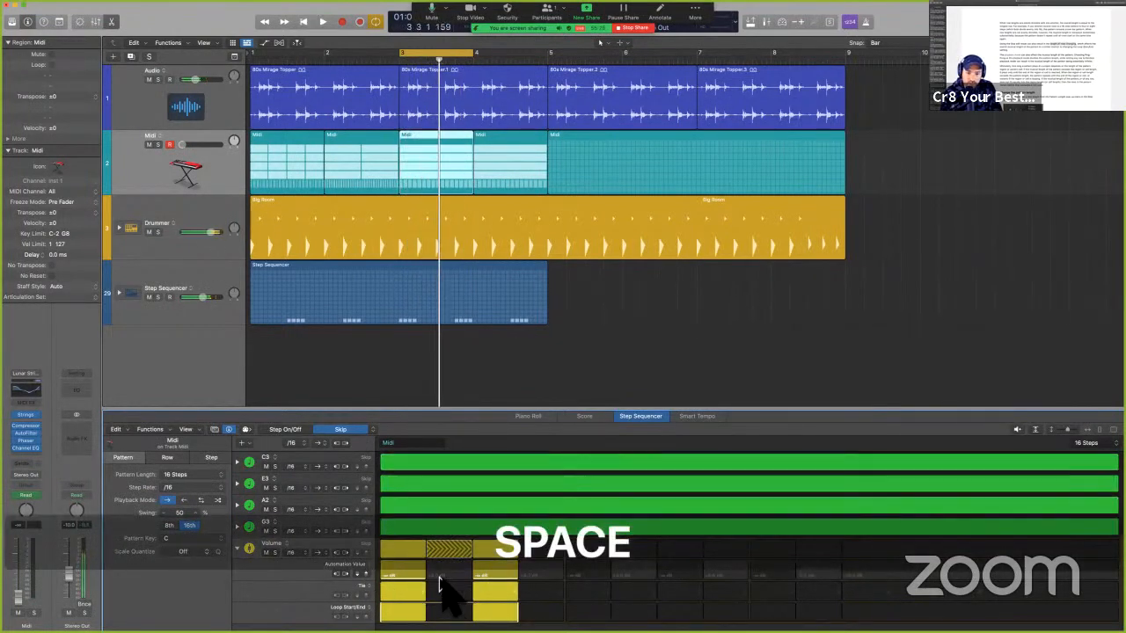
pyautogui.click(410, 576)
pyautogui.click(496, 574)
pyautogui.press('space')
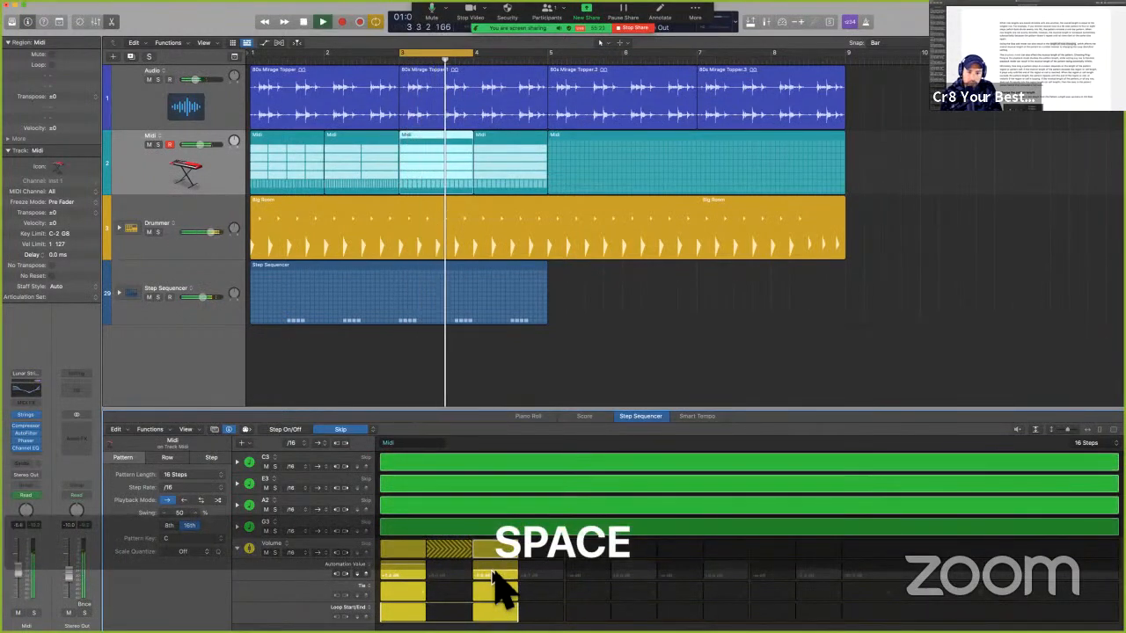
pyautogui.moveTo(493, 565); pyautogui.dragTo(488, 571)
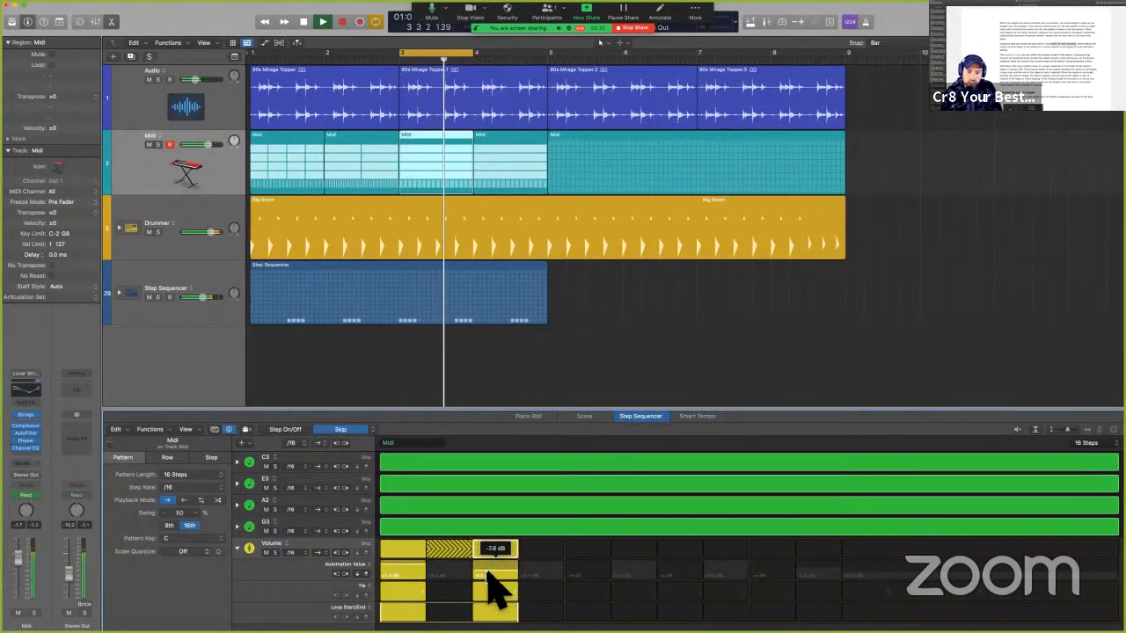
pyautogui.press('space')
# Switch to the Logic Pro User Guide, read how Ping-Pong and Random playback modes affect musical length, and return to Logic Pro.
pyautogui.hotkey('ctrl', 'Left')
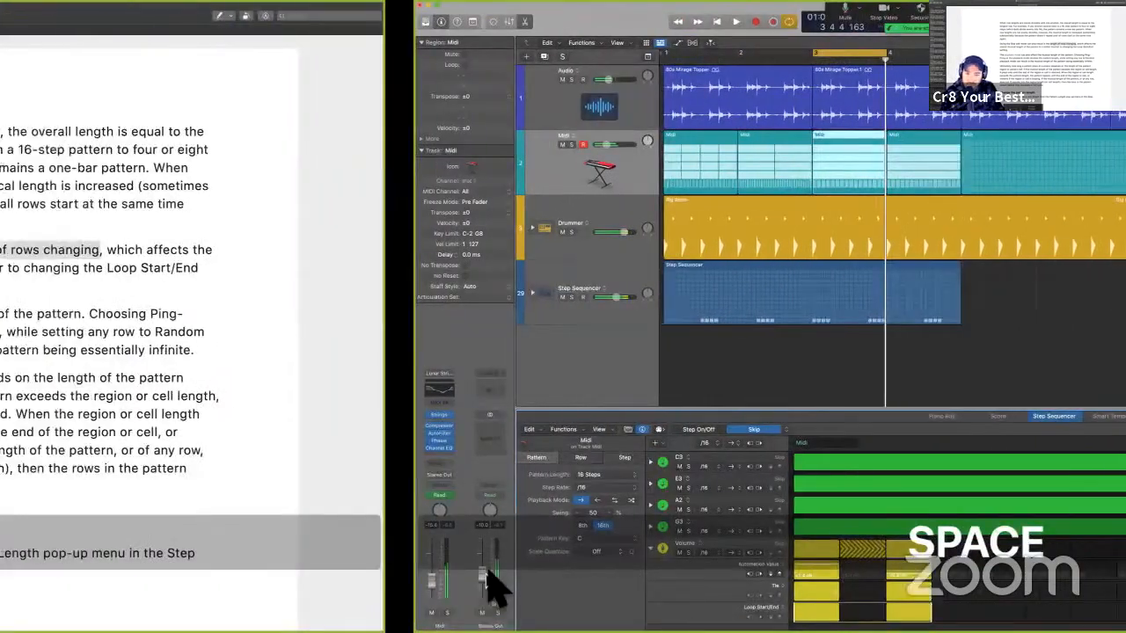
pyautogui.scroll(-1, 513, 467)
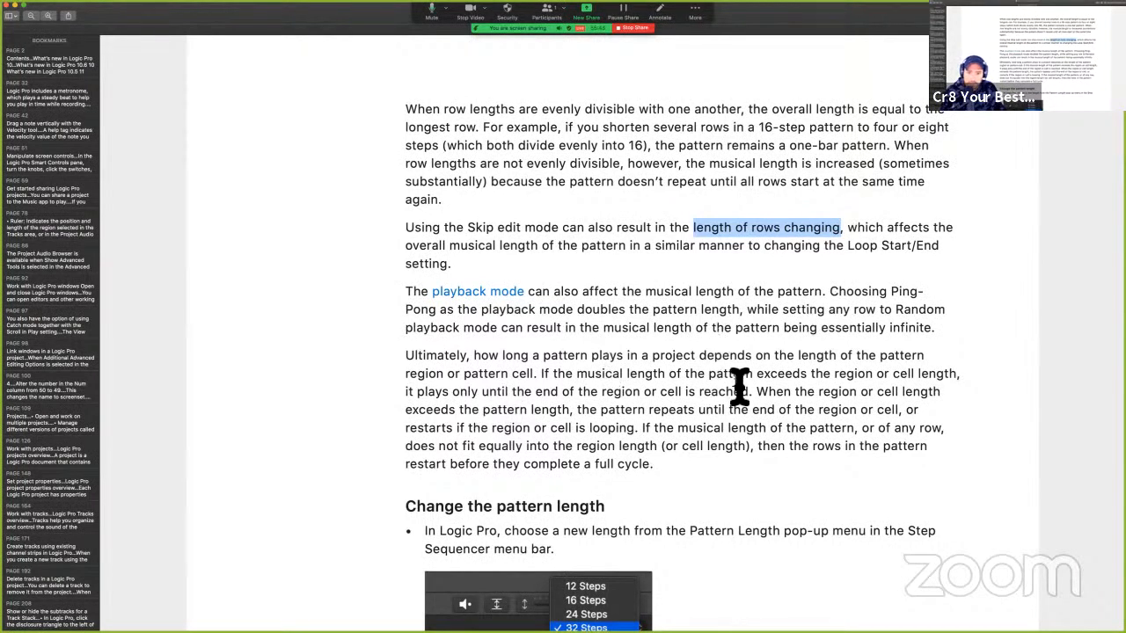
pyautogui.moveTo(577, 312); pyautogui.dragTo(941, 313)
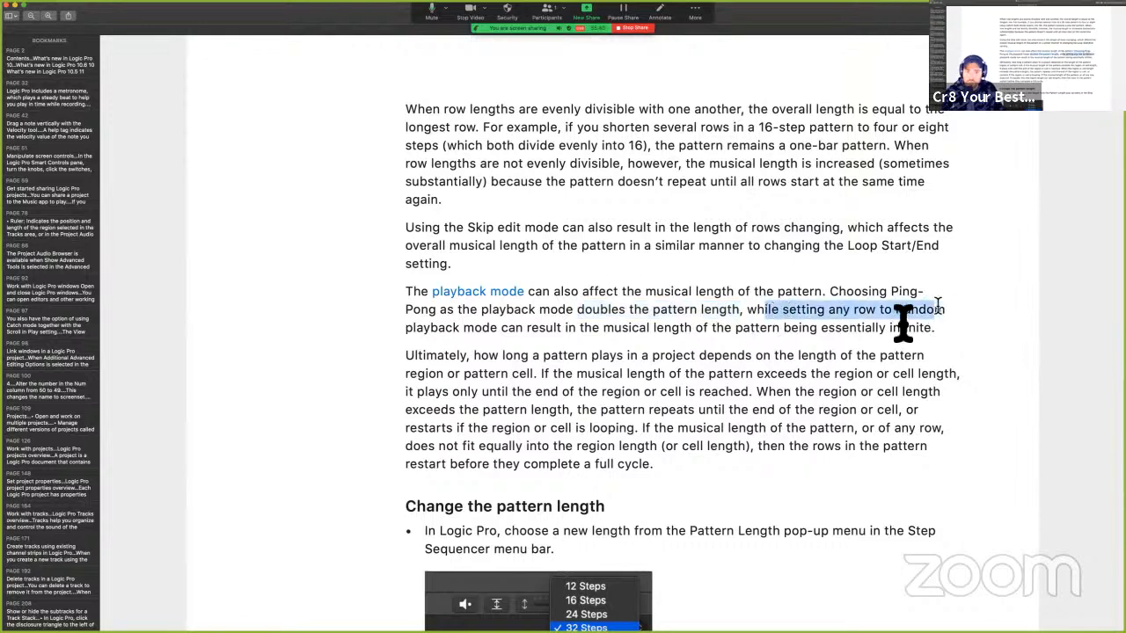
pyautogui.click(635, 356)
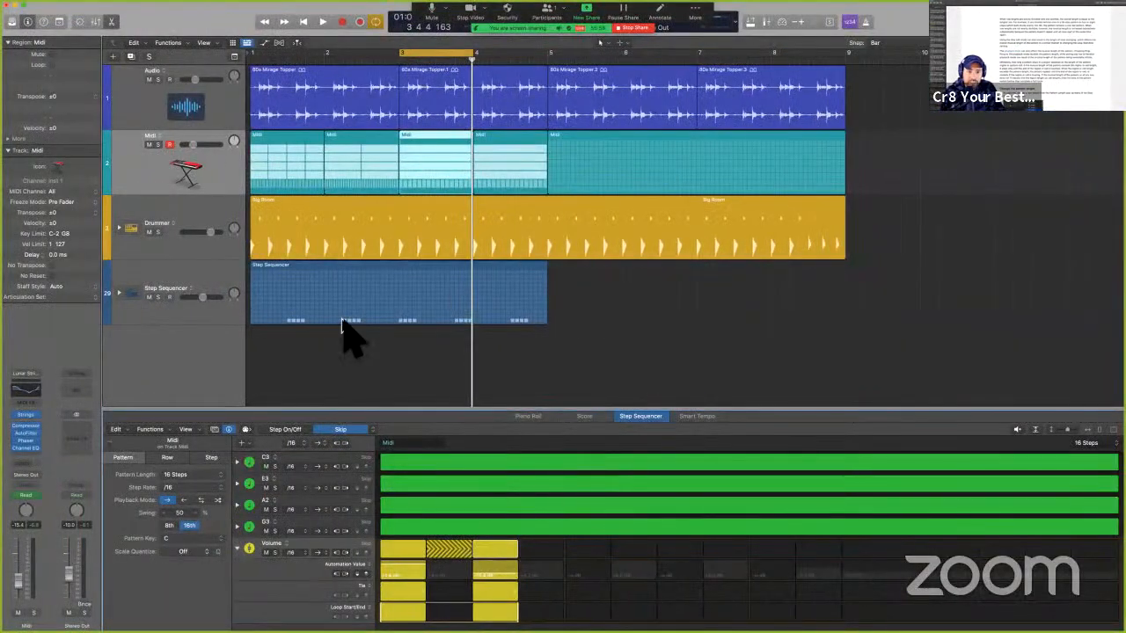
# Open the Step Sequencer region's pattern and turn on all 16 steps of the Hi-Hat 2 row.
pyautogui.click(344, 320)
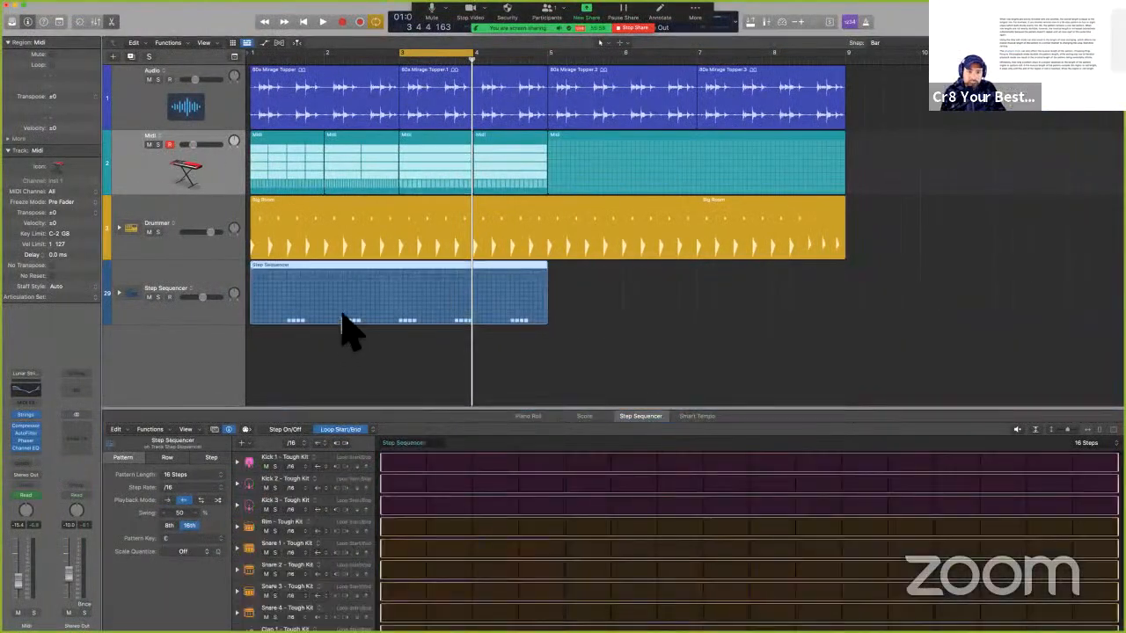
pyautogui.moveTo(420, 617); pyautogui.dragTo(459, 630)
pyautogui.click(297, 430)
pyautogui.moveTo(771, 622); pyautogui.dragTo(1122, 620)
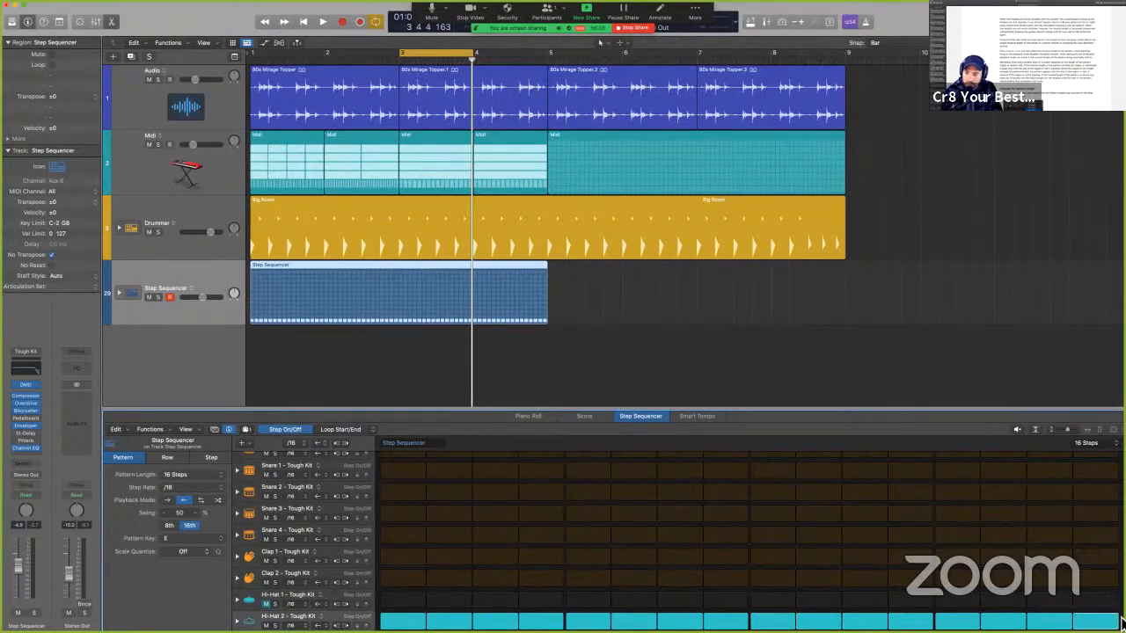
# Switch the edit mode to Loop Start/End, set the pattern's playback mode to Ping-Pong, and listen to it.
pyautogui.click(239, 620)
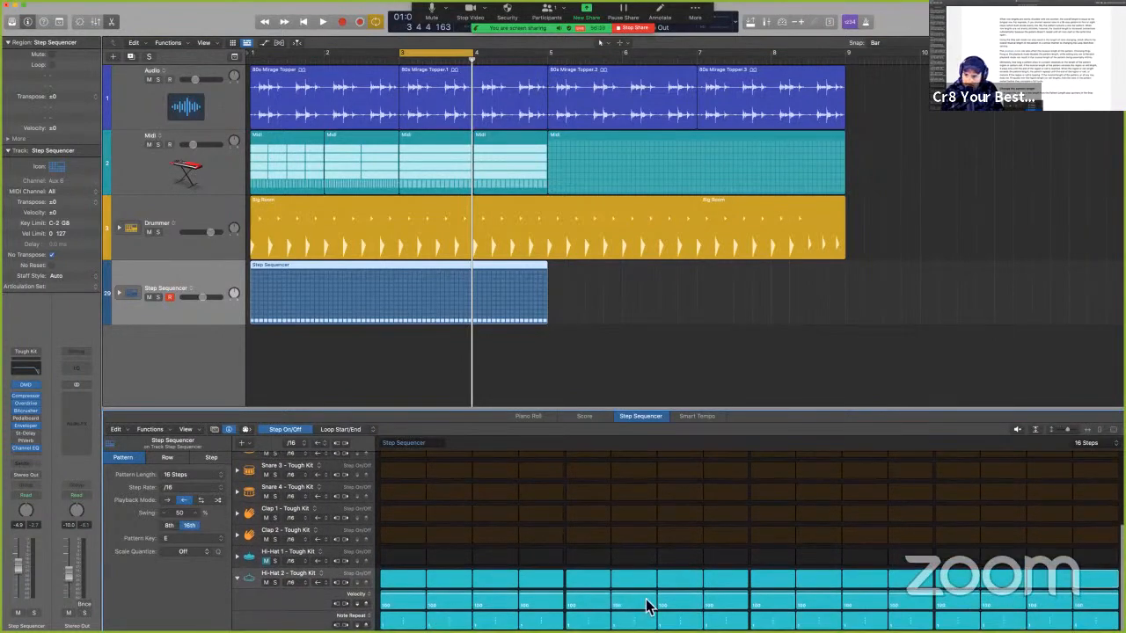
pyautogui.click(343, 430)
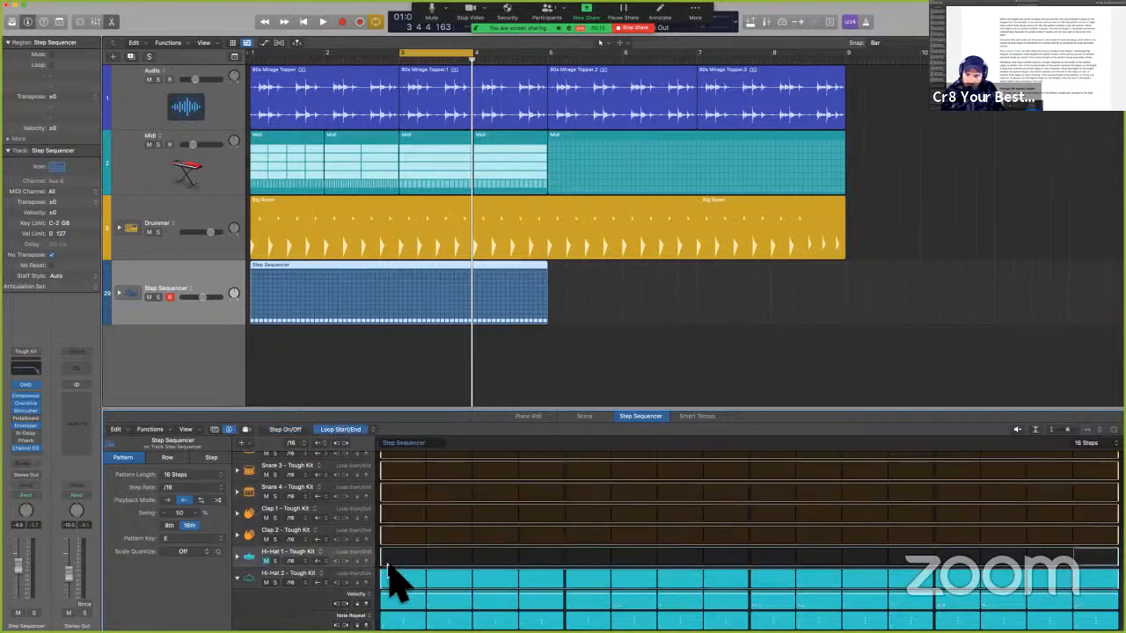
pyautogui.click(237, 581)
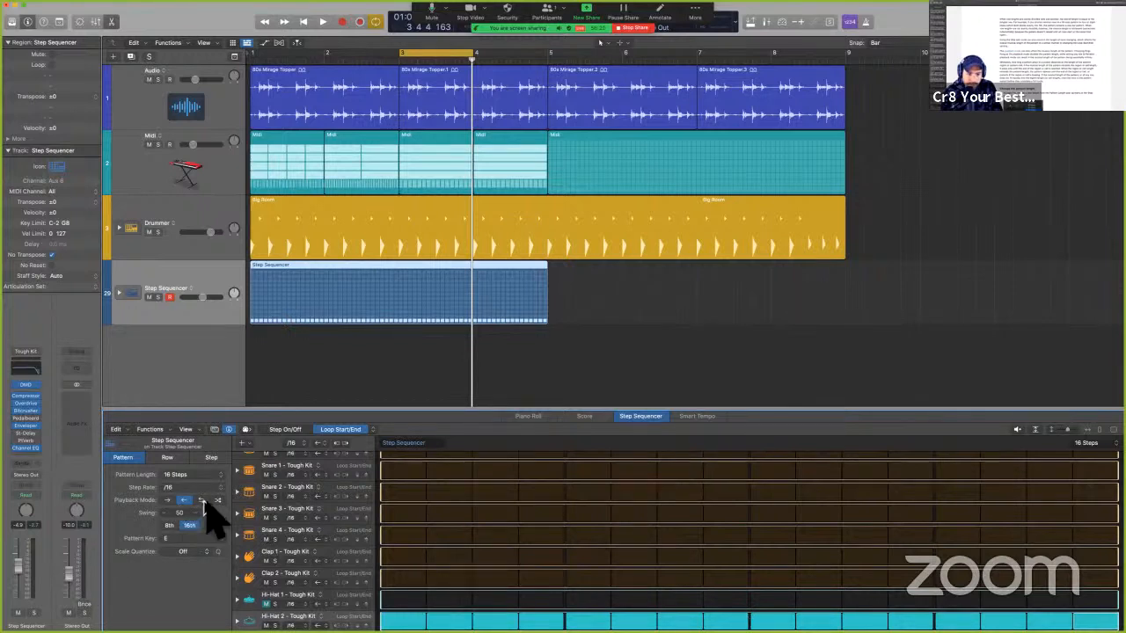
pyautogui.press('space')
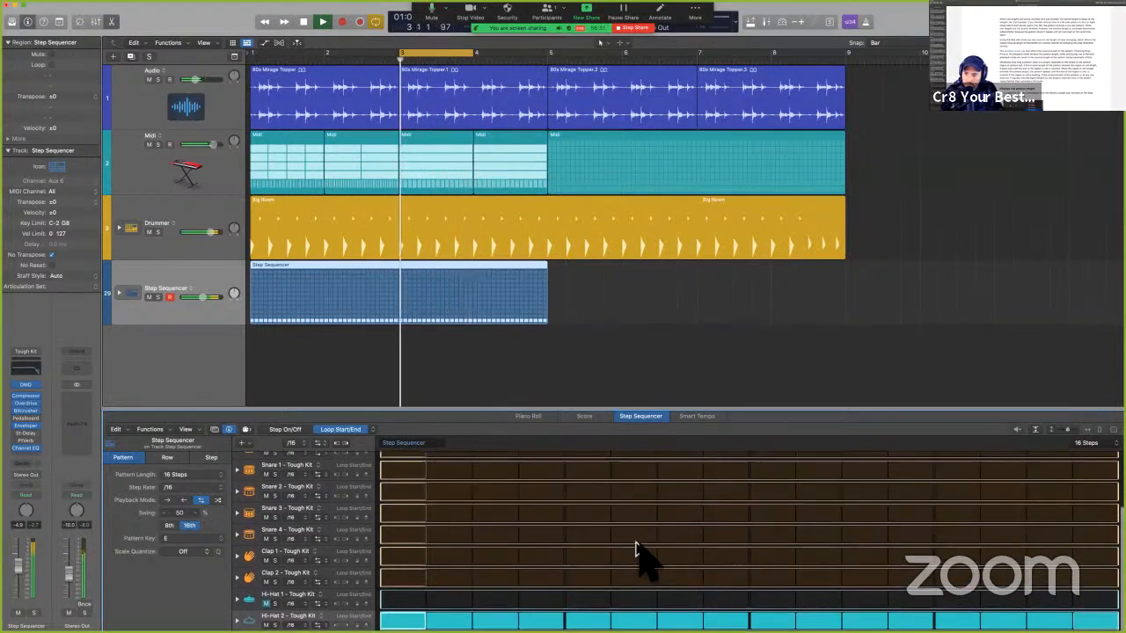
pyautogui.press('space')
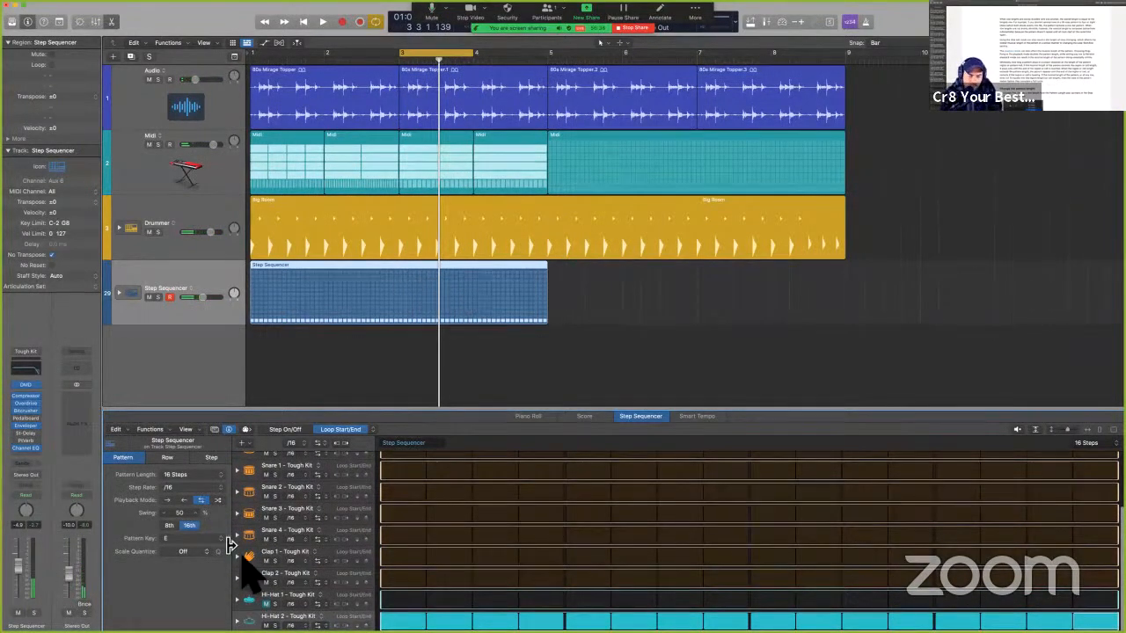
# Expand the Hi-Hat 2 row's subrows, return to Step On/Off edit mode, and play the pattern.
pyautogui.click(290, 618)
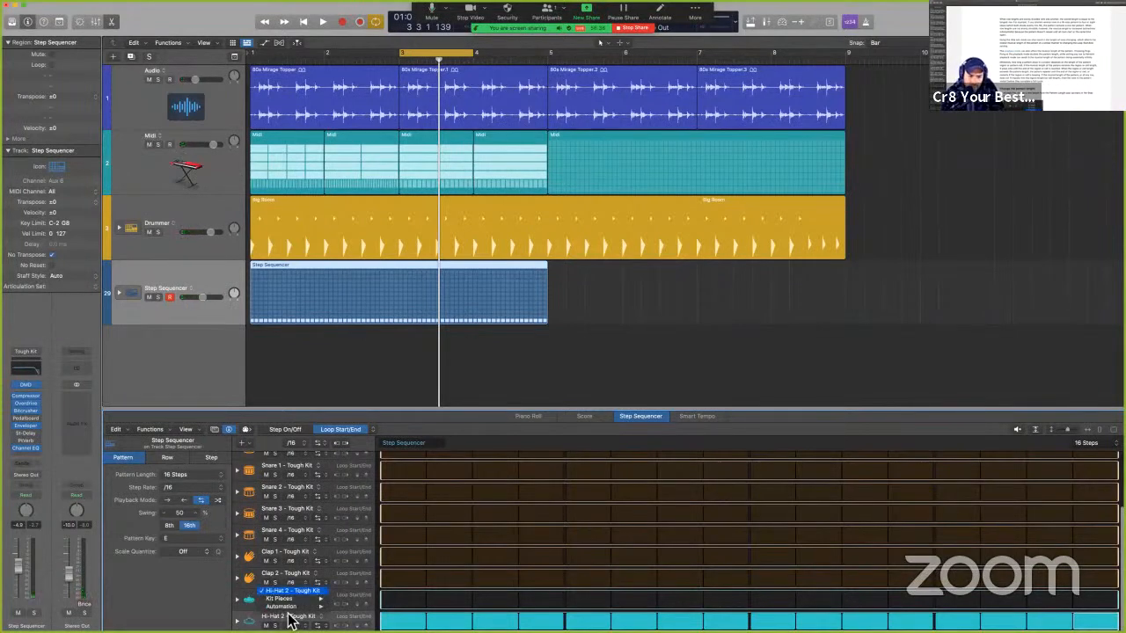
pyautogui.click(234, 624)
pyautogui.click(236, 622)
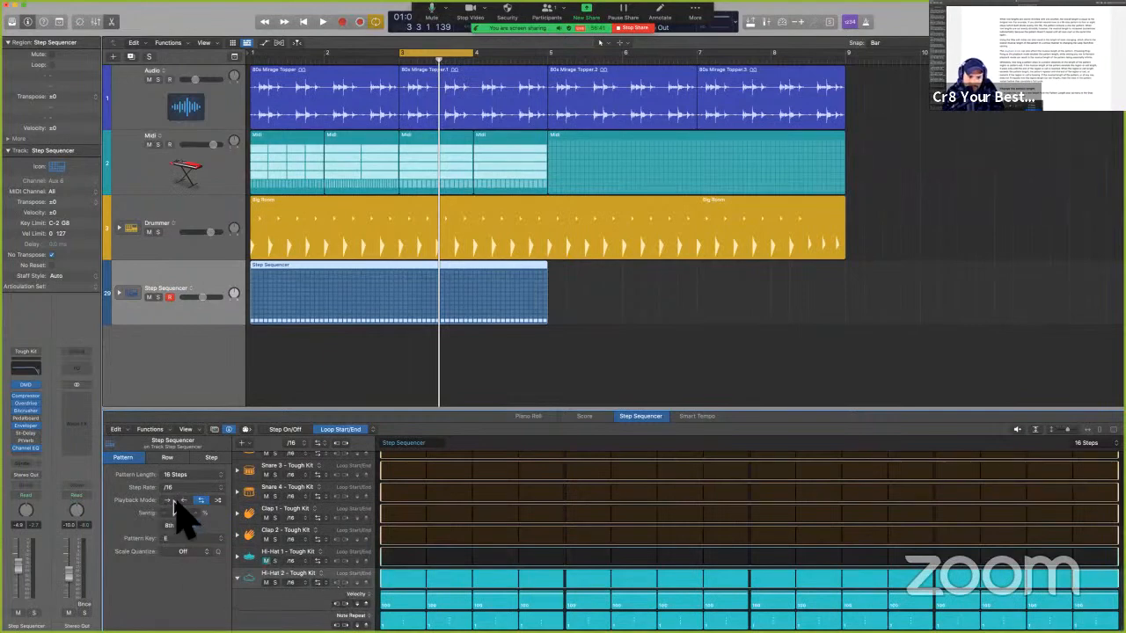
pyautogui.click(299, 576)
pyautogui.click(334, 583)
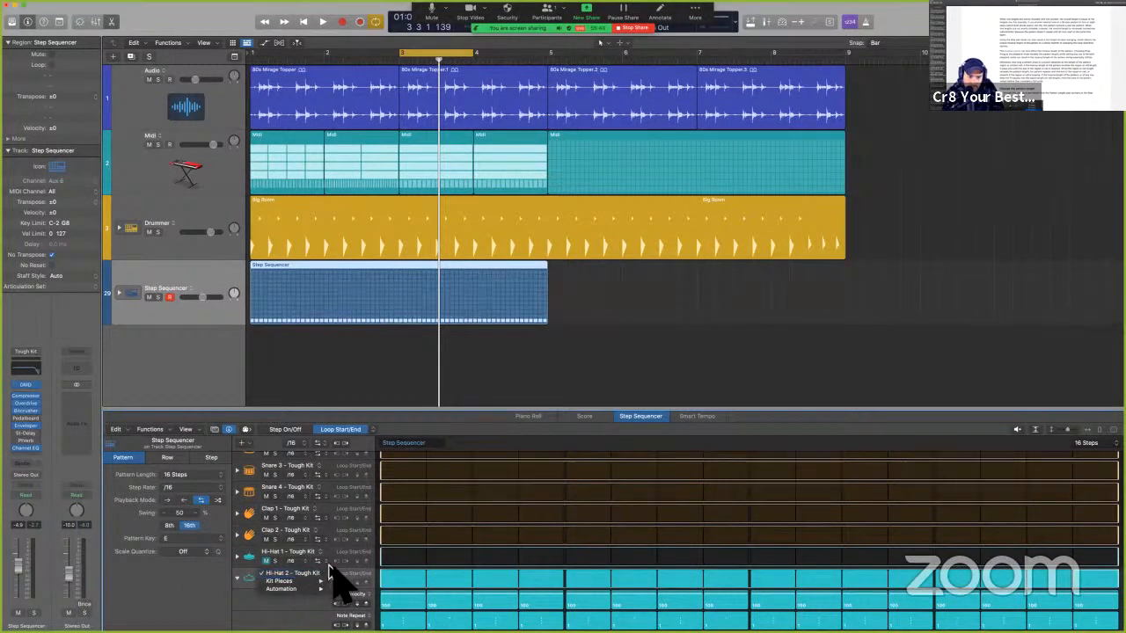
pyautogui.click(285, 430)
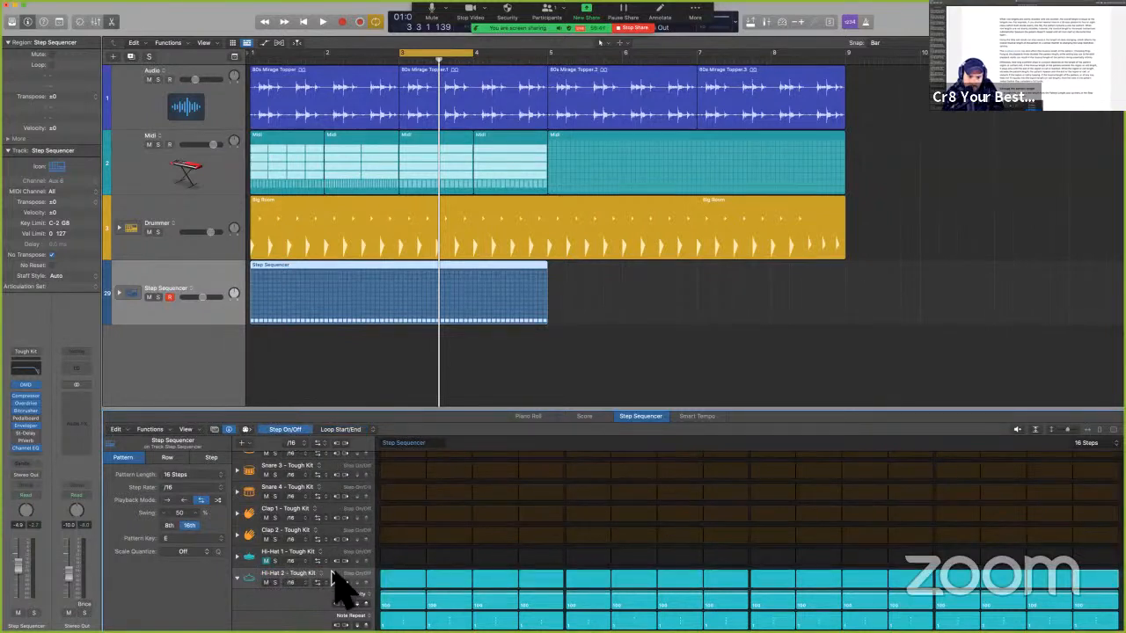
pyautogui.press('space')
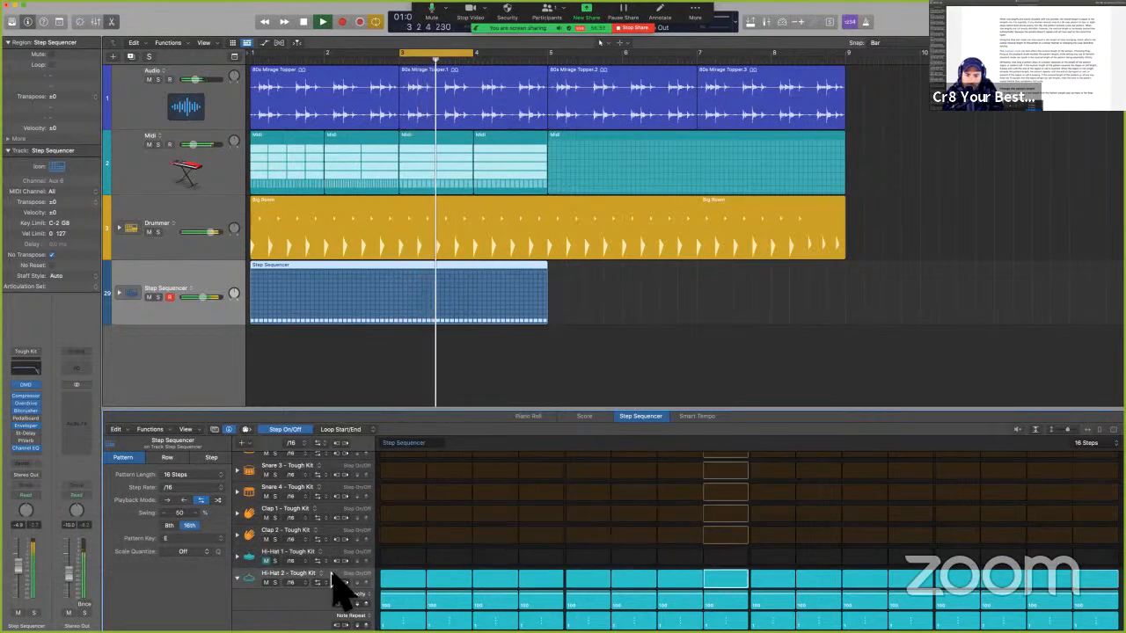
pyautogui.press('space')
# Set only the Hi-Hat 2 row's playback mode to backward, listen, and restore the row to Ping-Pong.
pyautogui.click(318, 583)
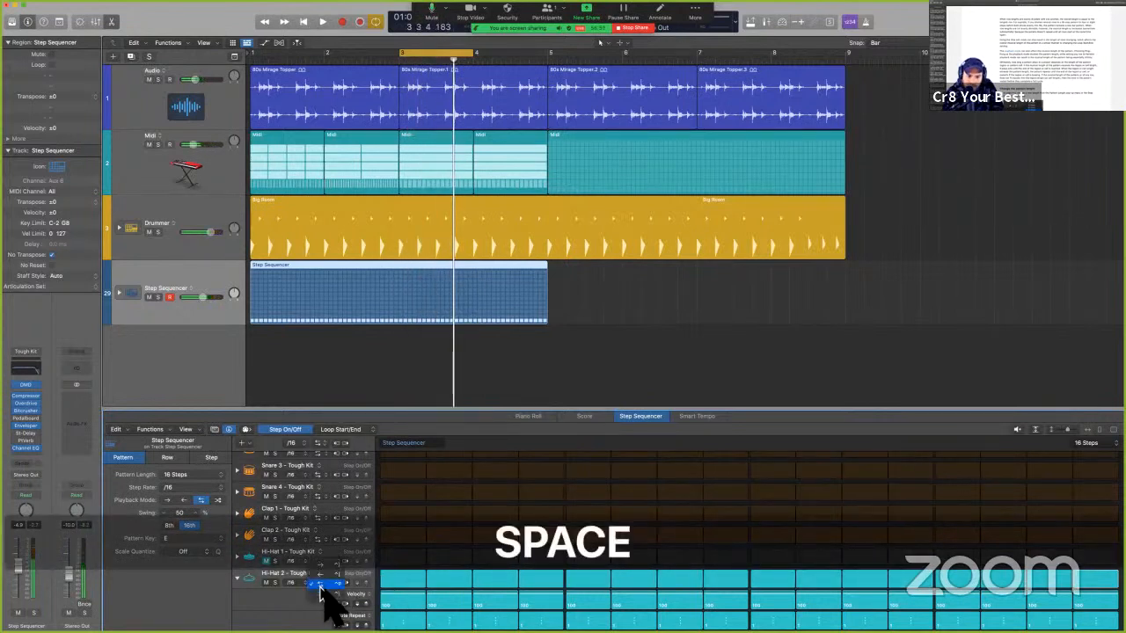
pyautogui.click(325, 584)
pyautogui.press('space')
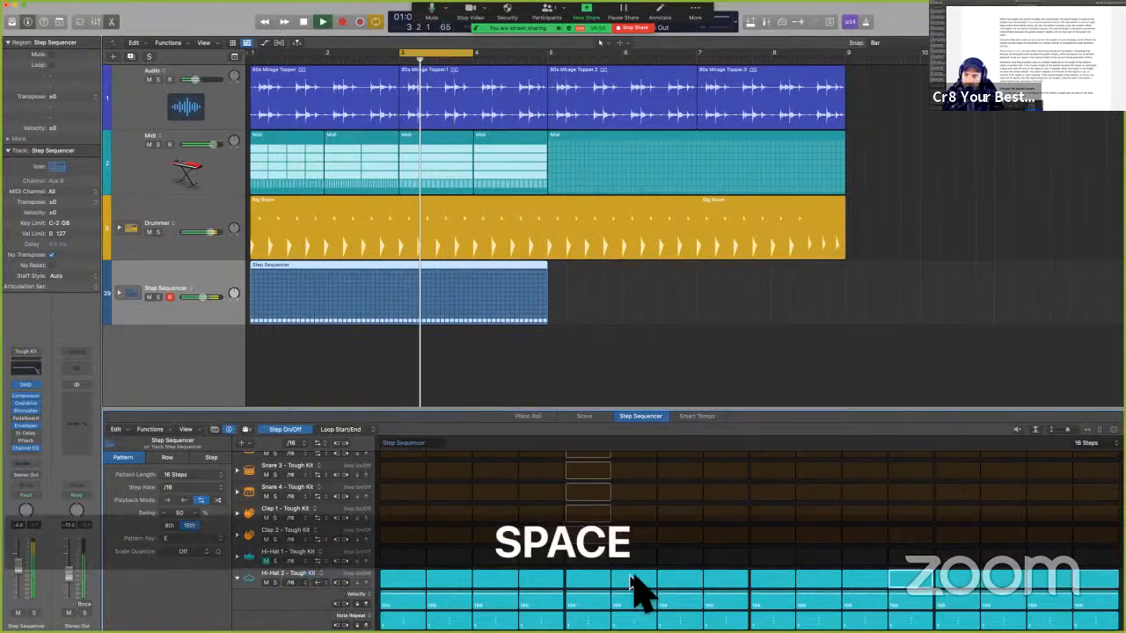
pyautogui.click(324, 587)
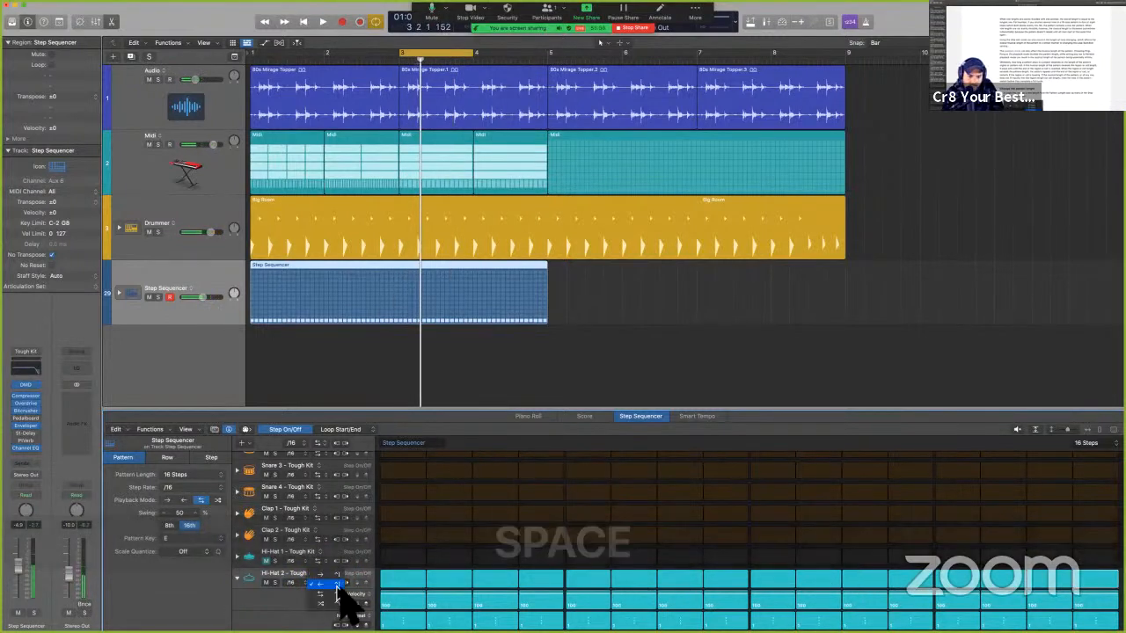
pyautogui.click(326, 595)
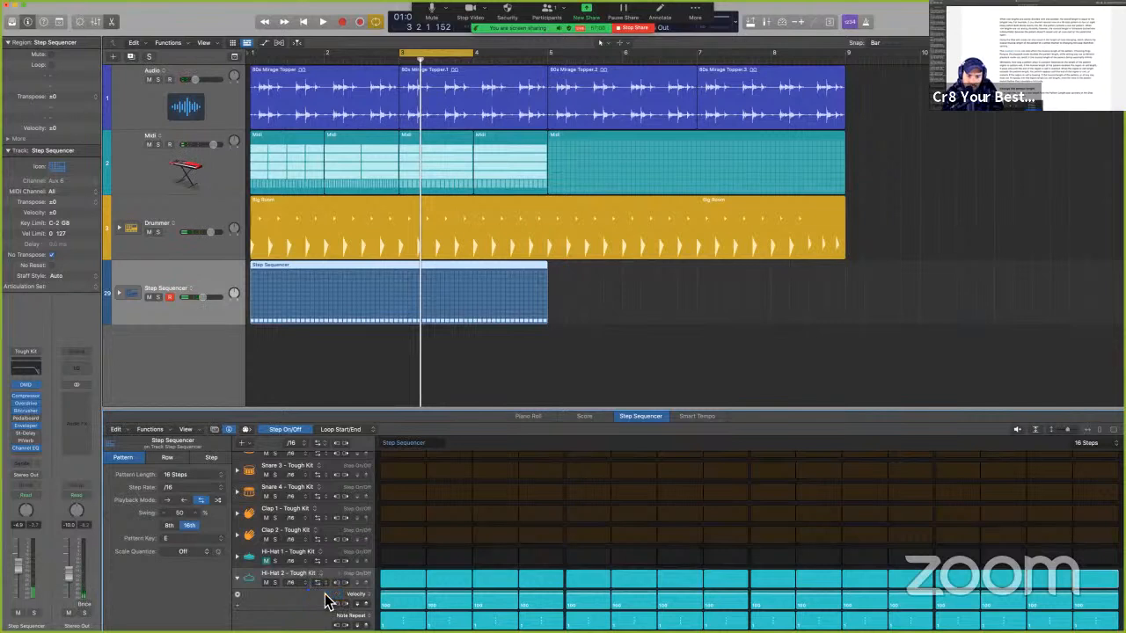
# Set the cycle range to the Step Sequencer region, play the looped pattern, and open the Hi-Hat 2 row's playback mode choices.
pyautogui.press('space')
pyautogui.press('space')
pyautogui.click(372, 321)
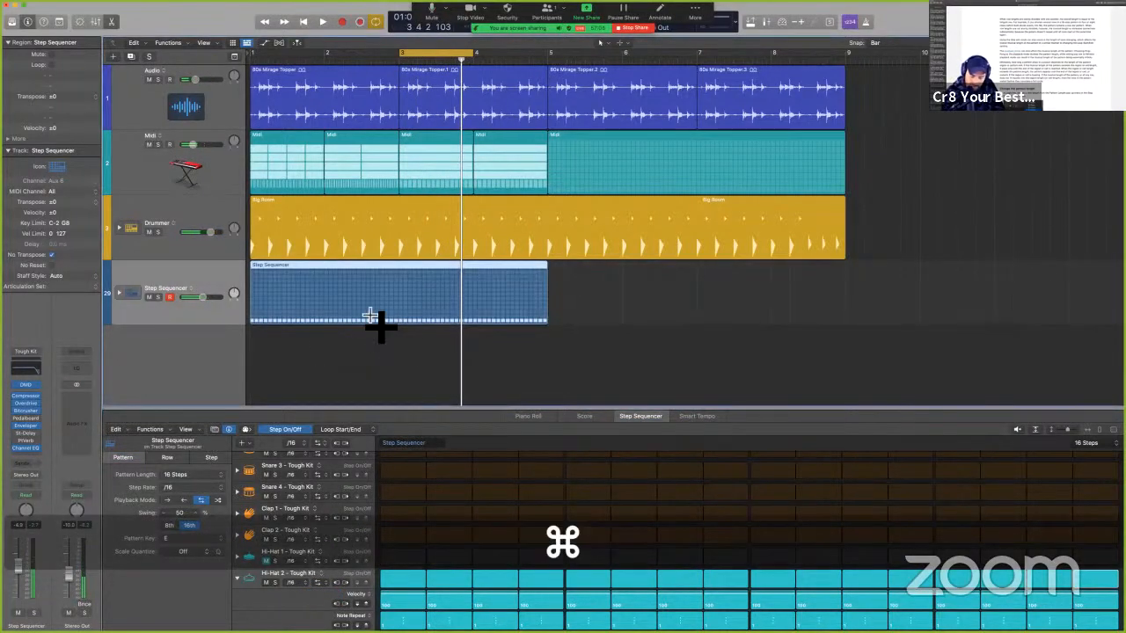
pyautogui.press('cmd+u')
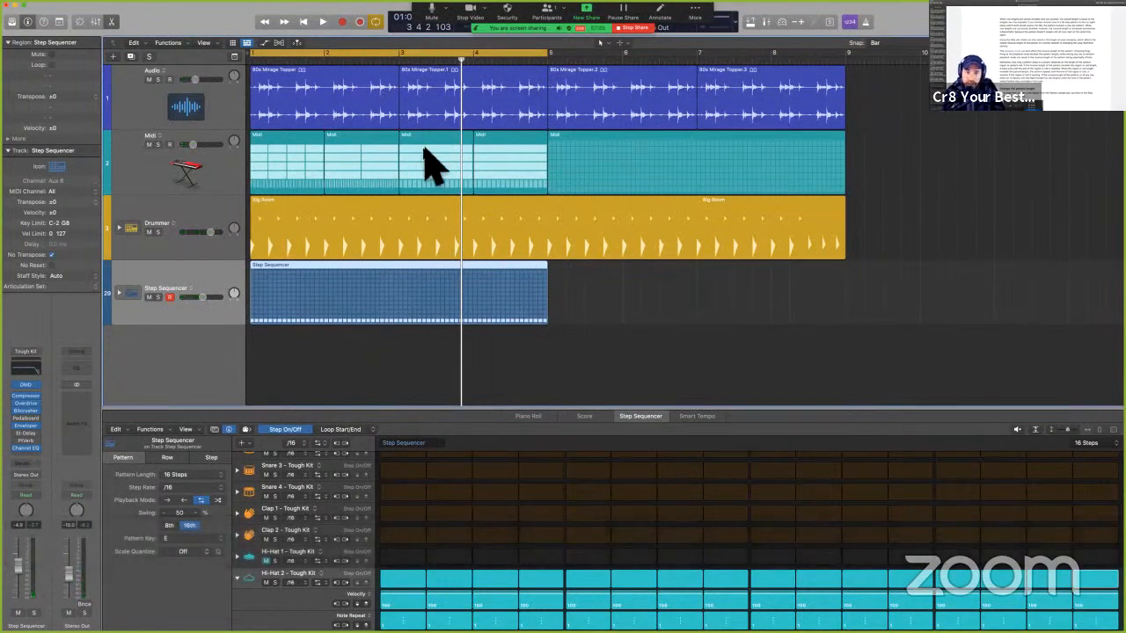
pyautogui.press('space')
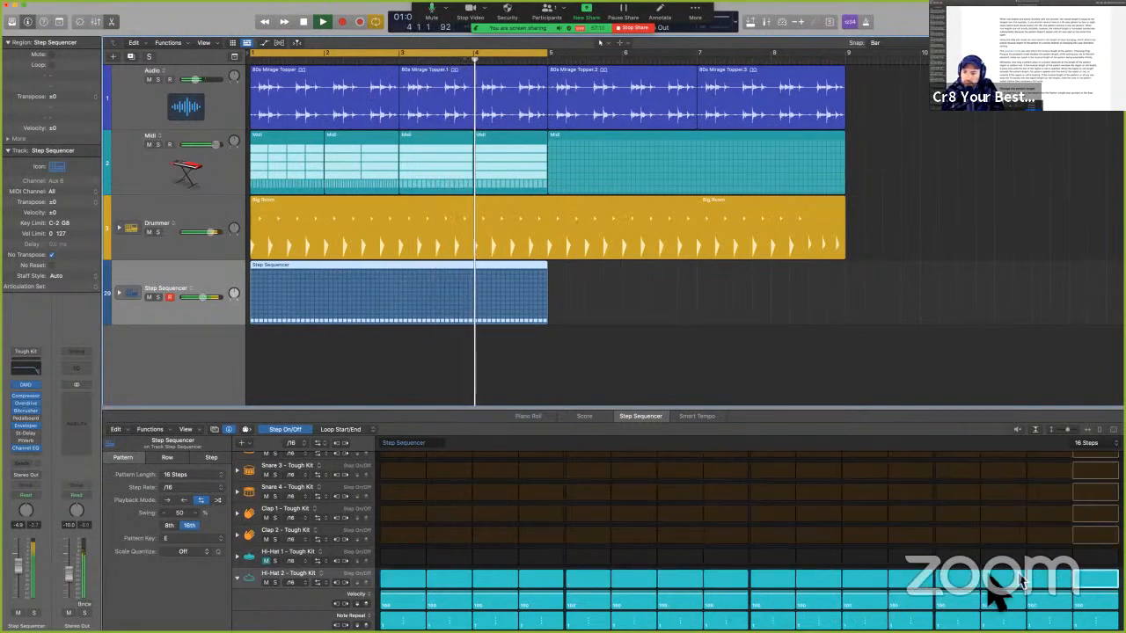
pyautogui.press('space')
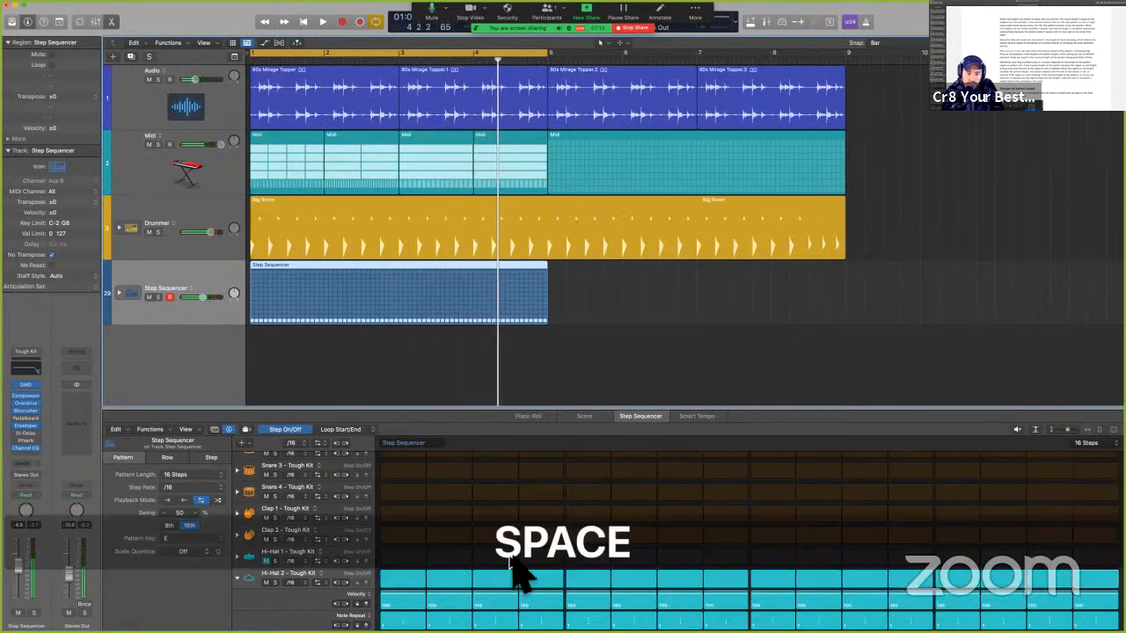
pyautogui.click(318, 582)
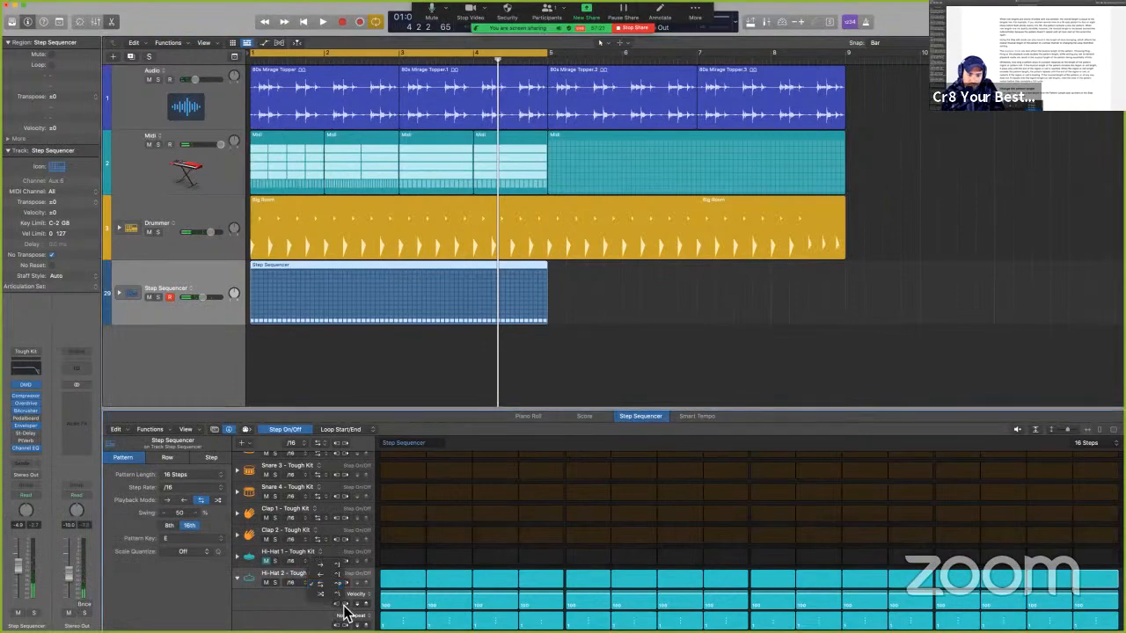
# Switch to the Logic Pro User Guide and examine the section on changing the pattern length and viewing pattern pages.
pyautogui.hotkey('ctrl', 'Left')
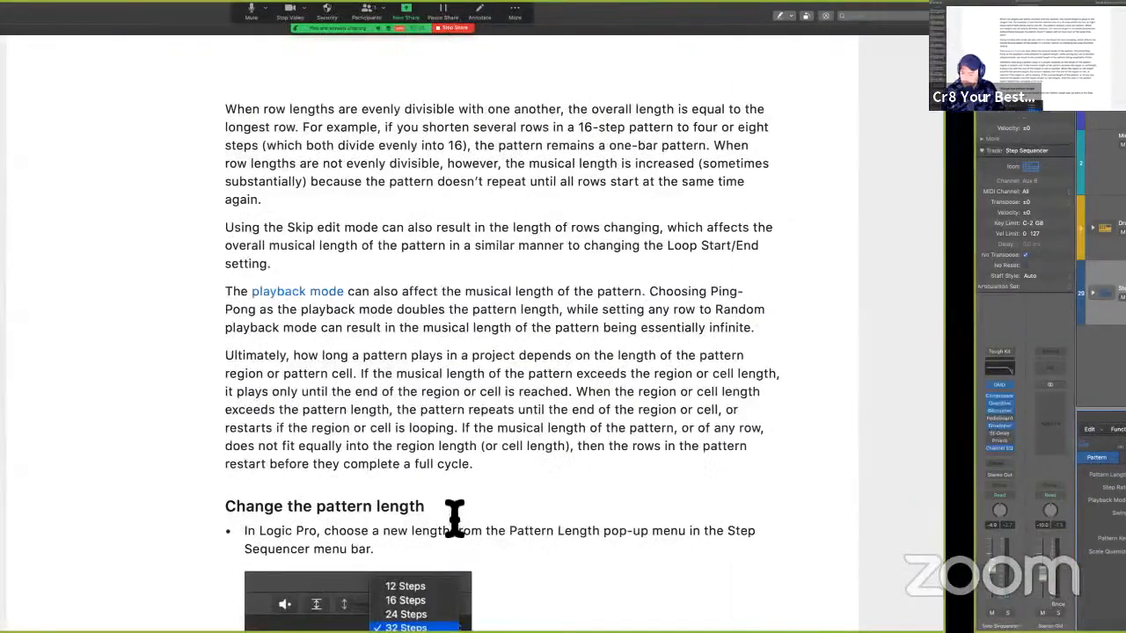
pyautogui.scroll(-5, 543, 414)
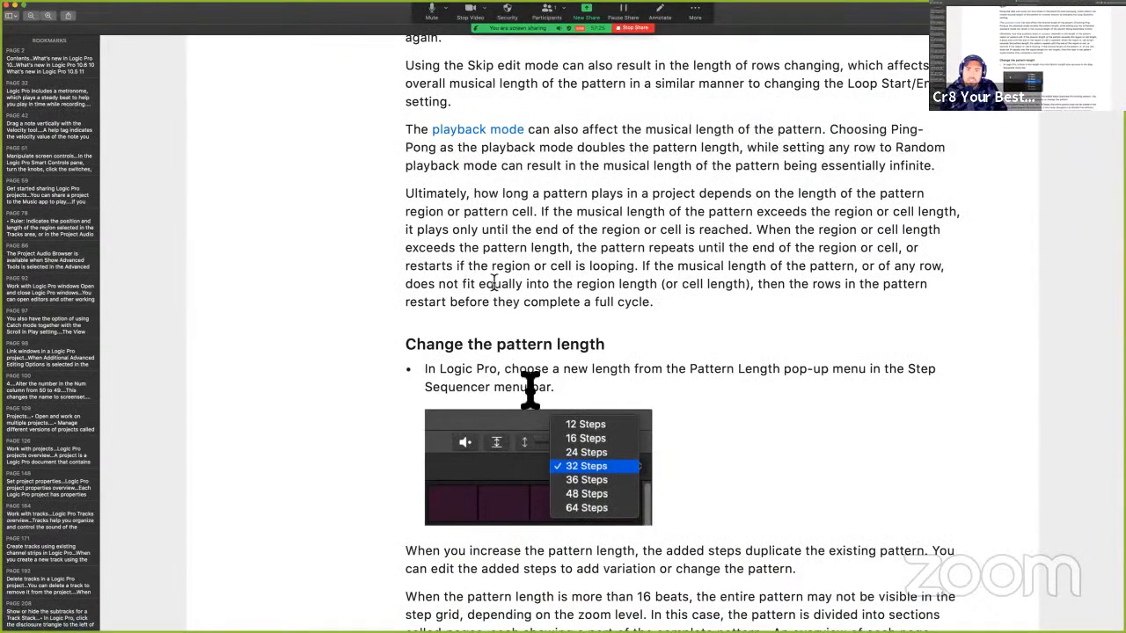
pyautogui.scroll(-4, 529, 390)
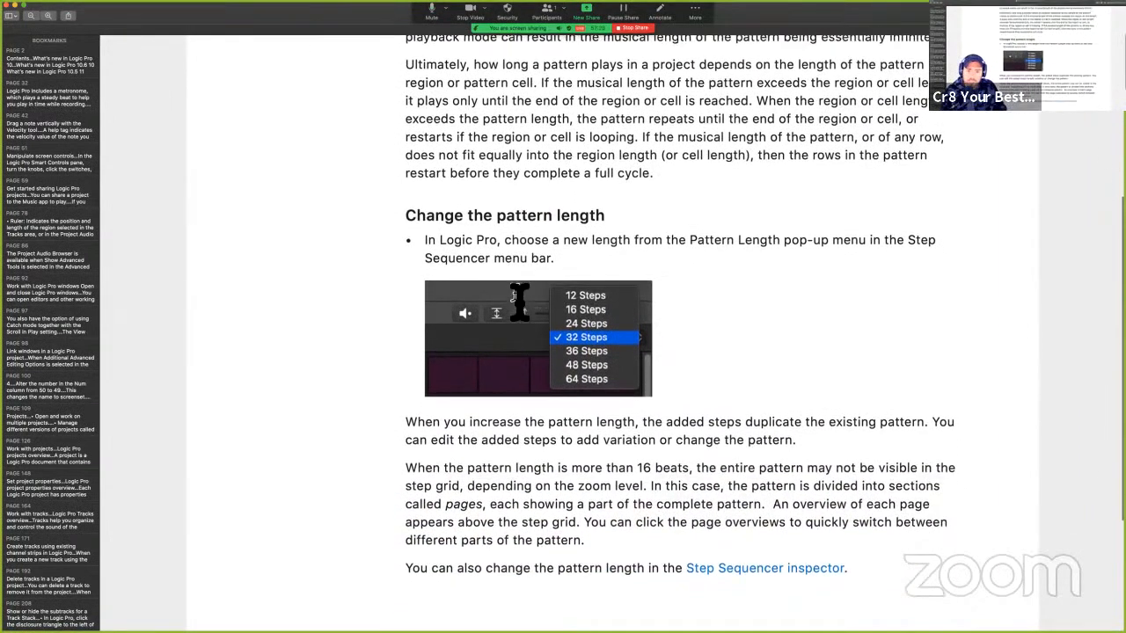
pyautogui.scroll(-4, 519, 302)
pyautogui.moveTo(691, 317); pyautogui.dragTo(791, 317)
pyautogui.scroll(-1, 789, 326)
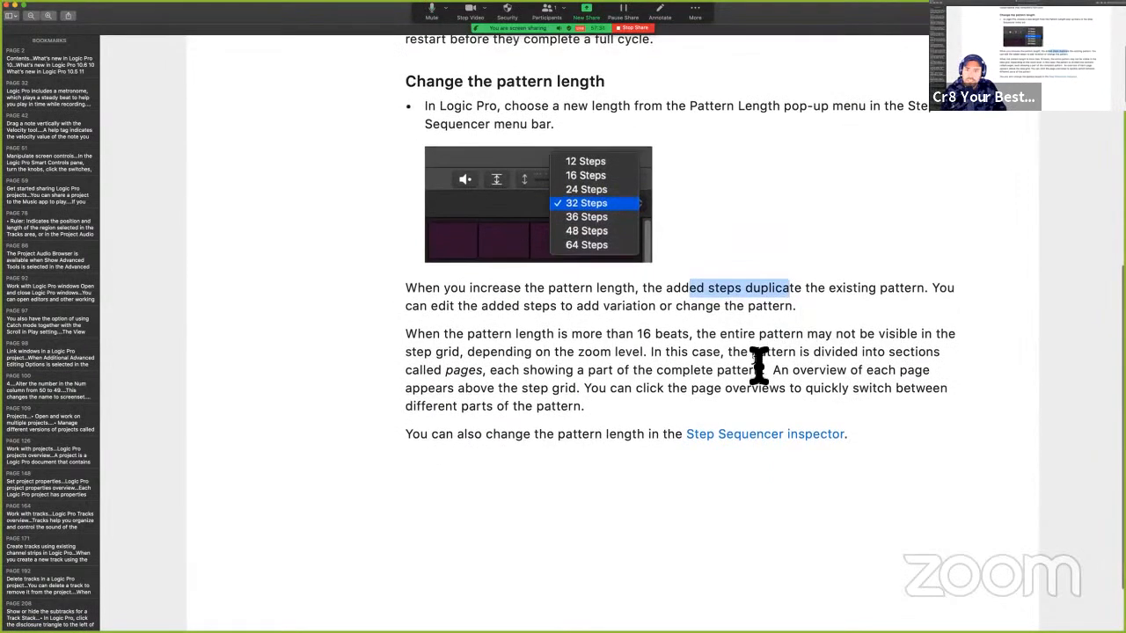
pyautogui.scroll(-3, 758, 363)
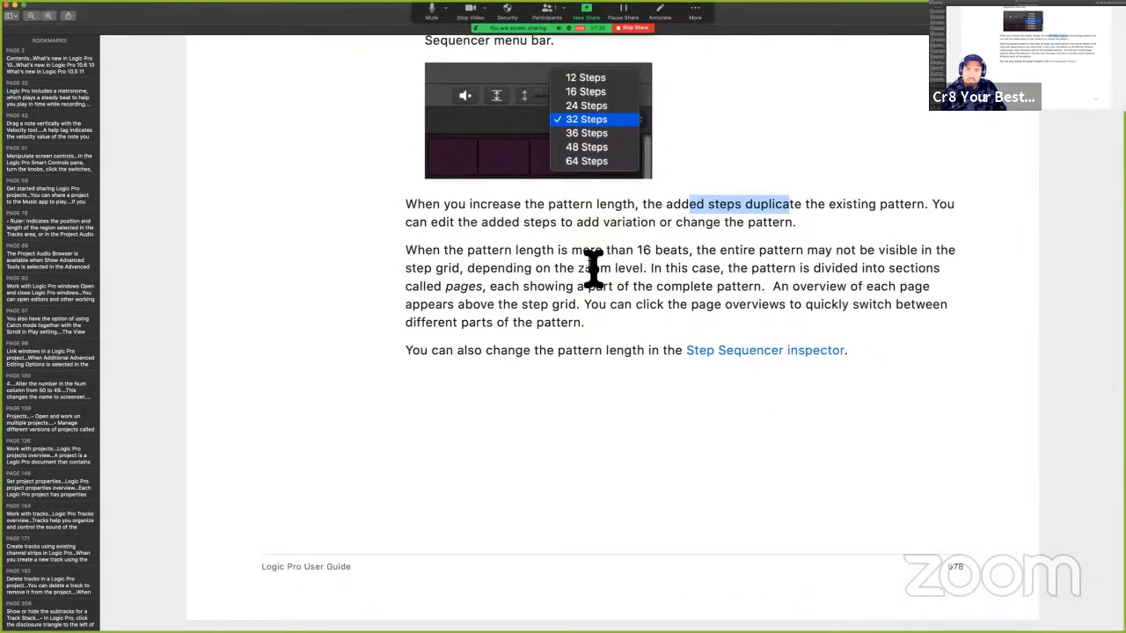
pyautogui.scroll(-1, 594, 269)
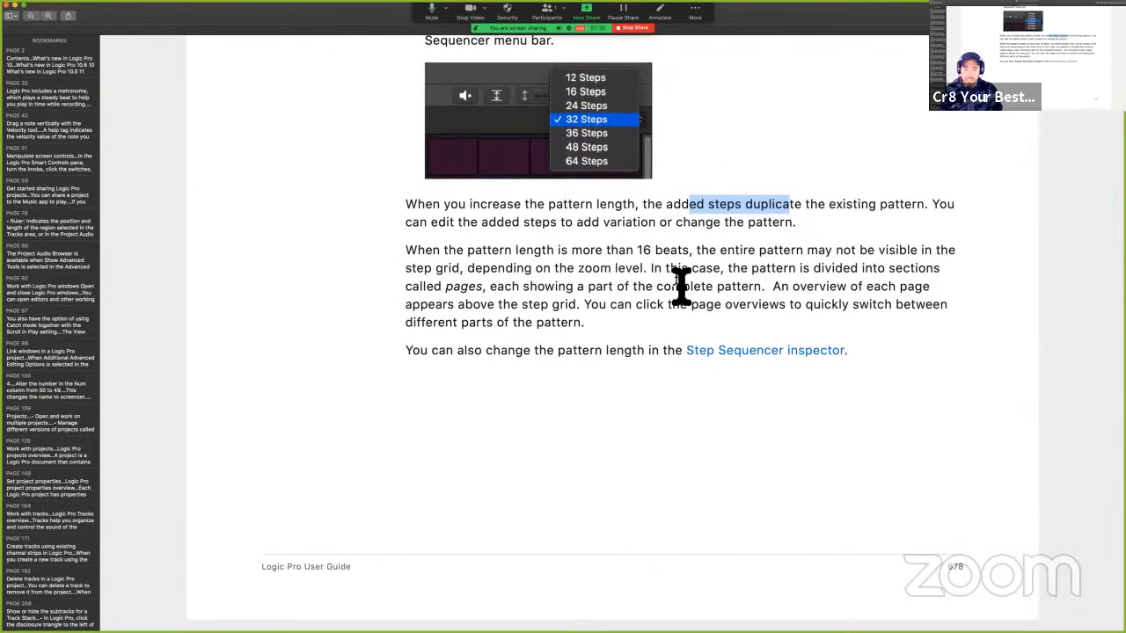
# Return to Logic Pro and lengthen the pattern first to 32 steps and finally to 64 steps.
pyautogui.hotkey('ctrl', 'Right')
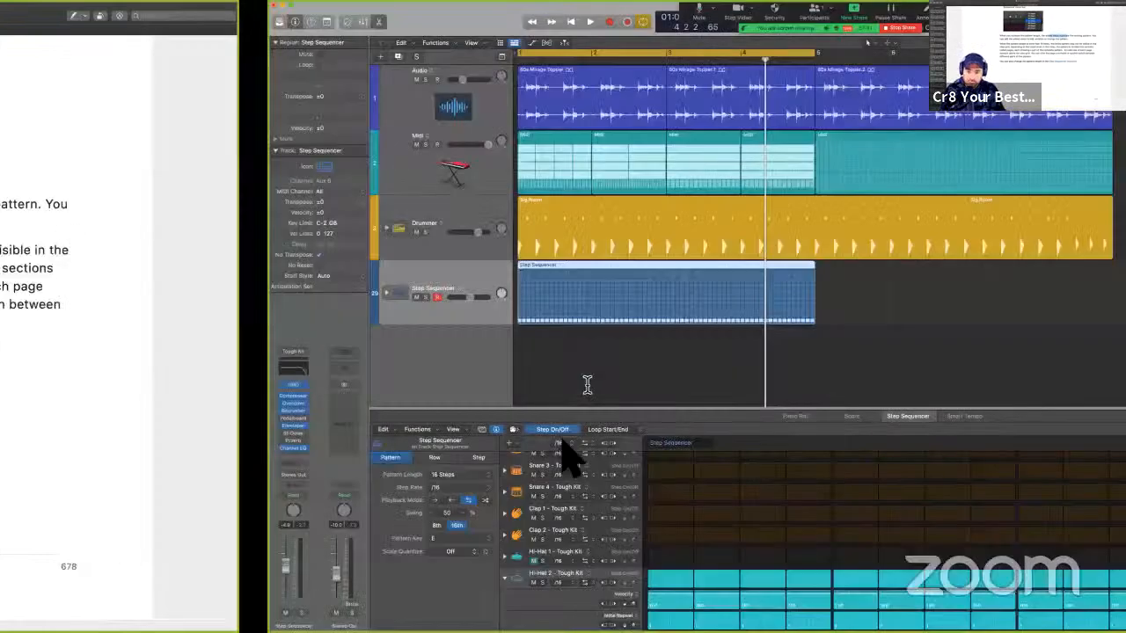
pyautogui.click(1089, 431)
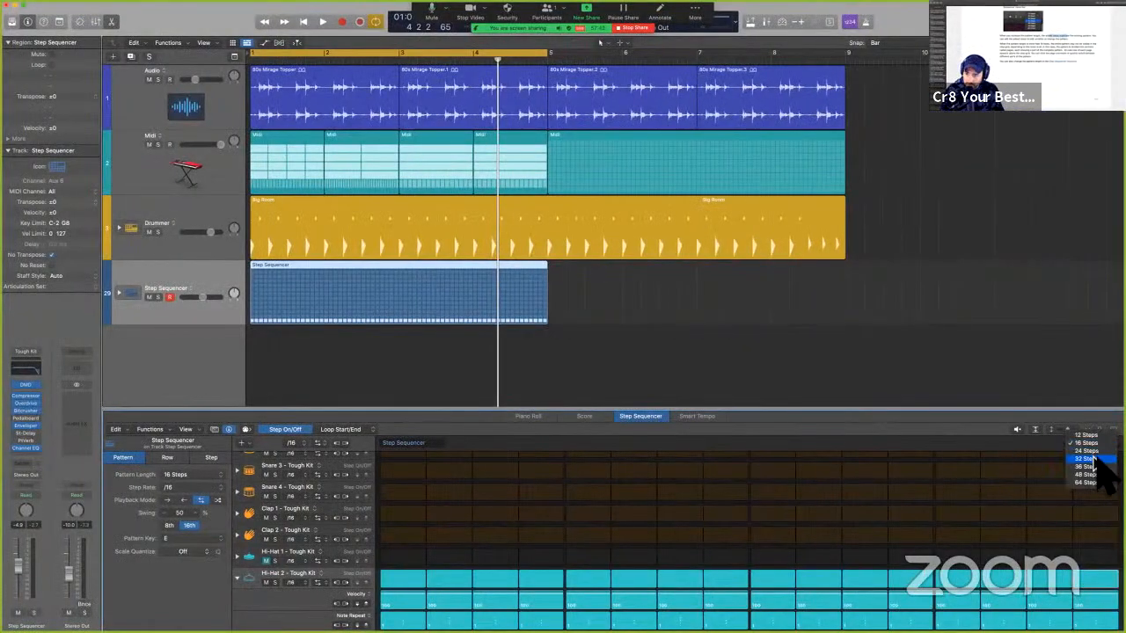
pyautogui.click(1089, 458)
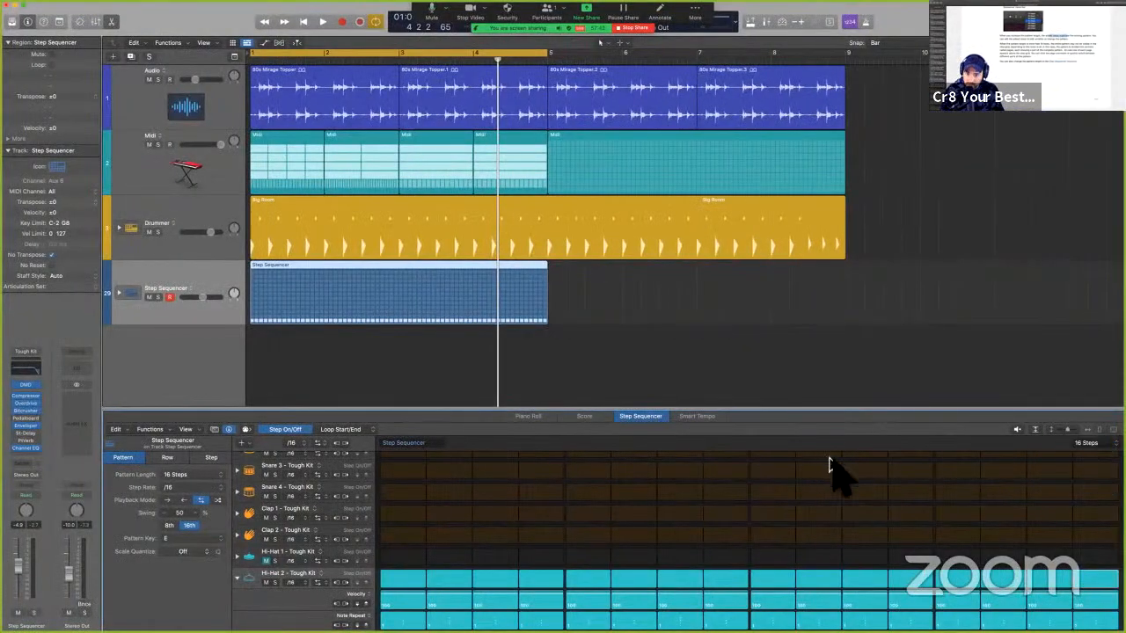
pyautogui.click(1091, 443)
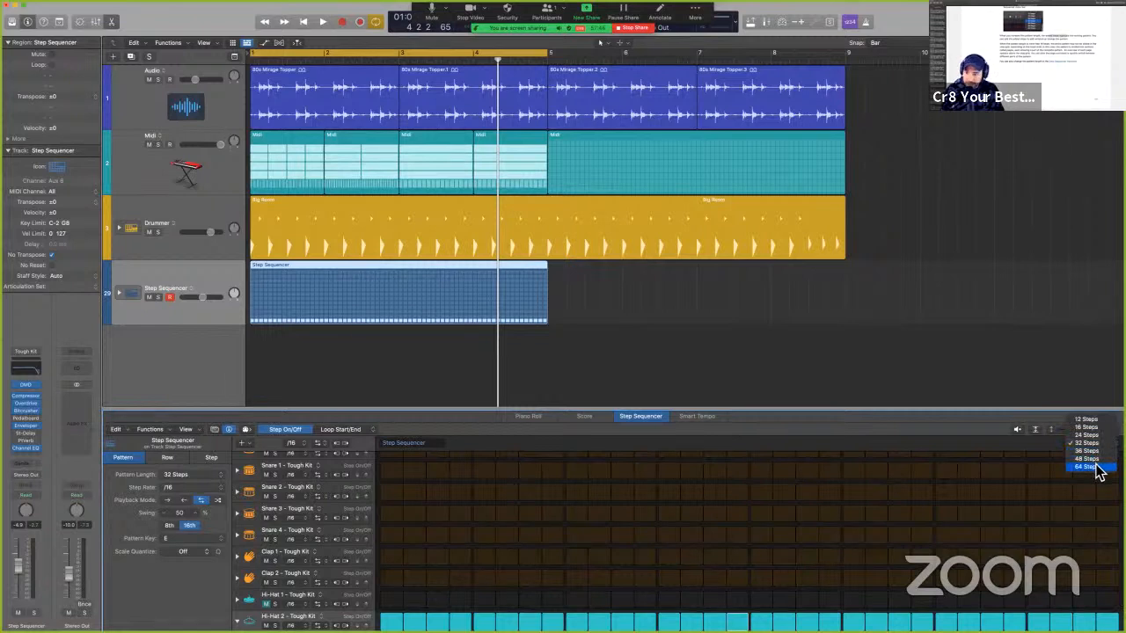
pyautogui.click(1089, 466)
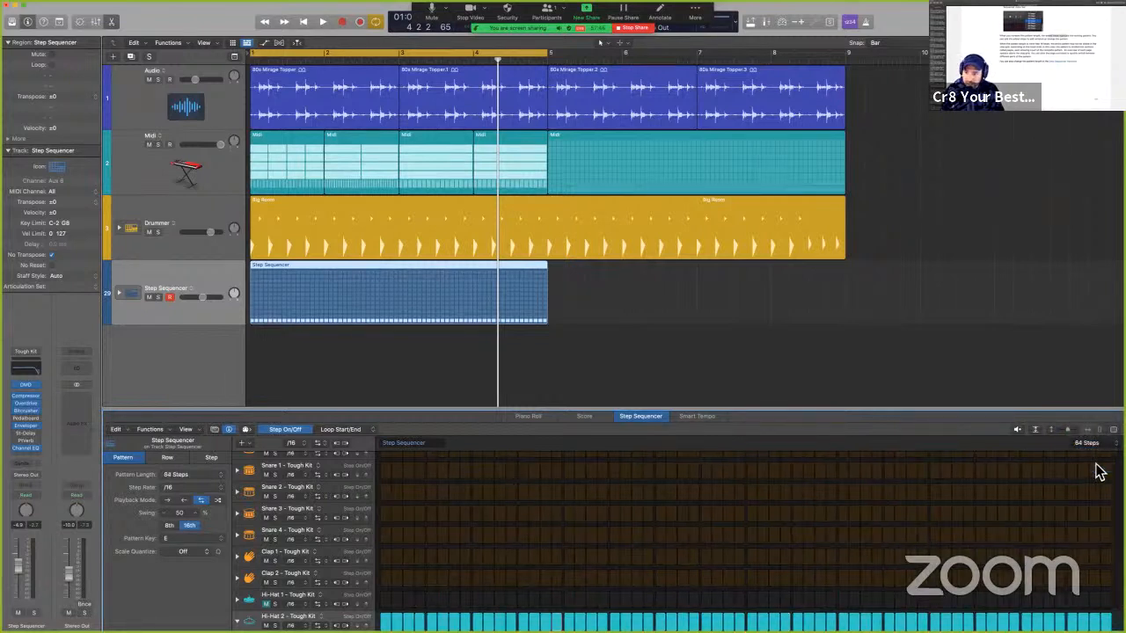
# Toggle the step grid of the 64-step pattern between wide and narrow steps, ending on the wide, paged view.
pyautogui.click(1114, 431)
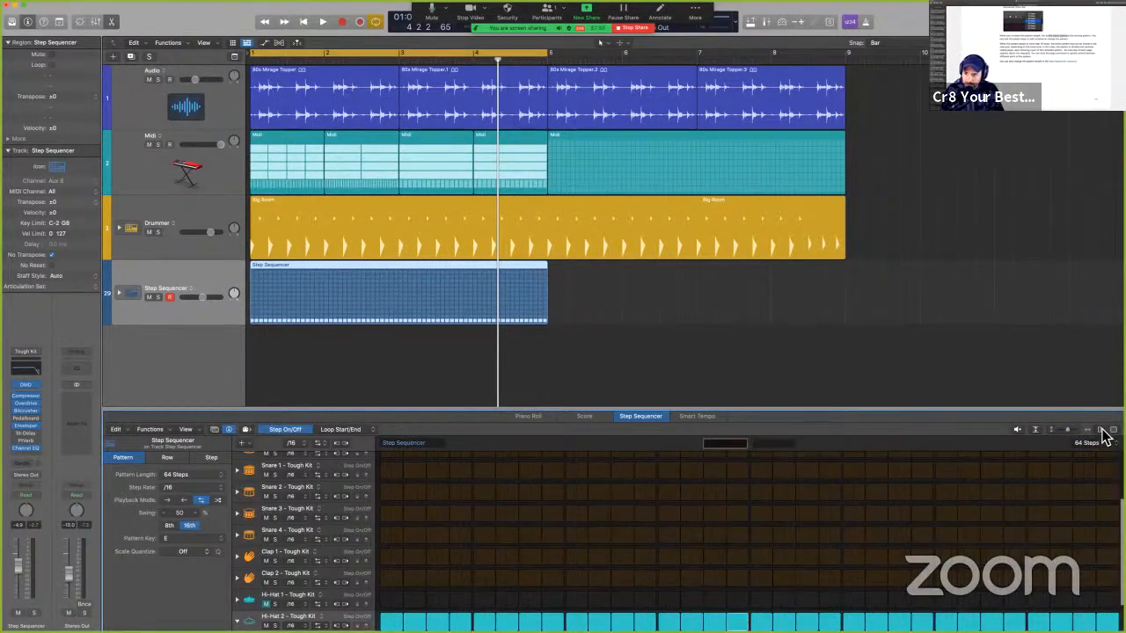
pyautogui.click(1102, 431)
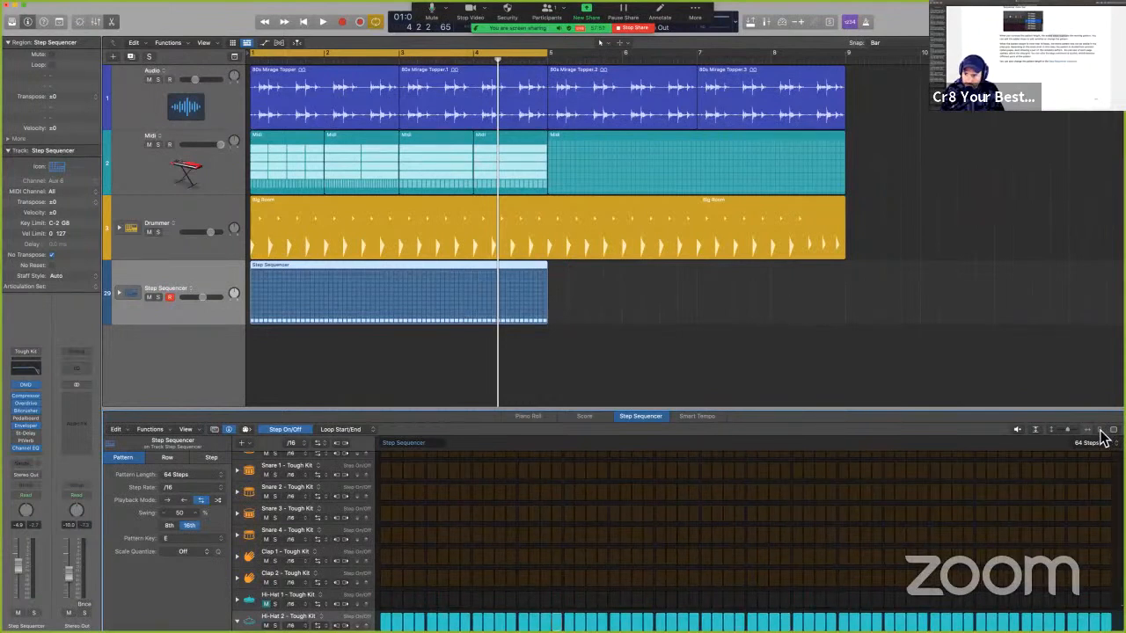
pyautogui.click(1113, 434)
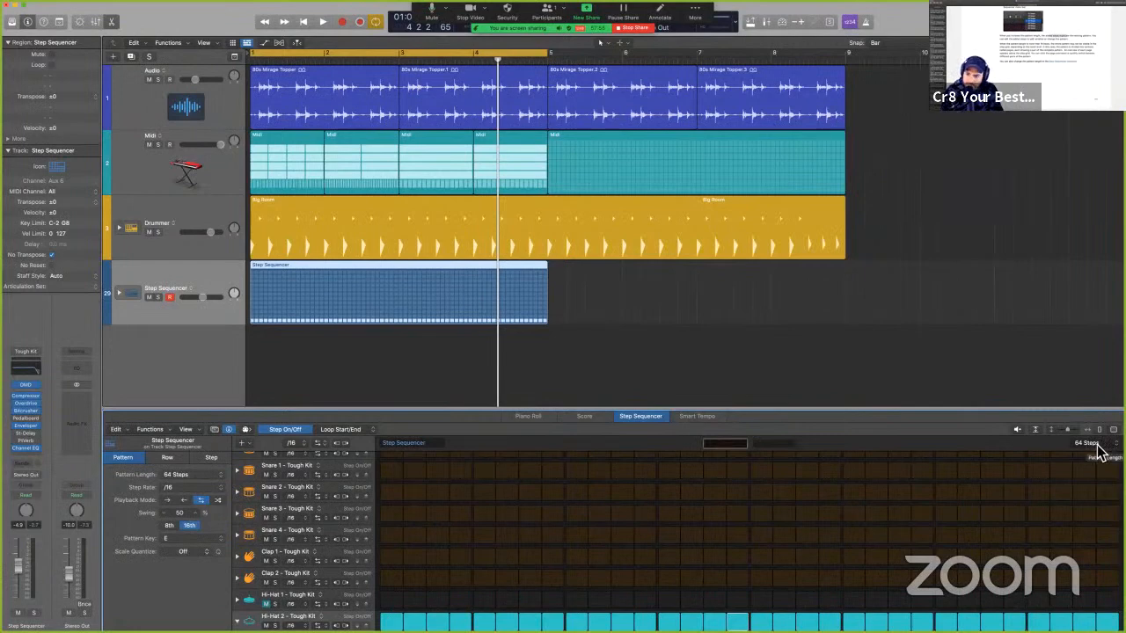
# Change the pattern length to 16, 32 and 64 steps in turn to compare the grid at each length.
pyautogui.click(1086, 443)
pyautogui.click(1098, 405)
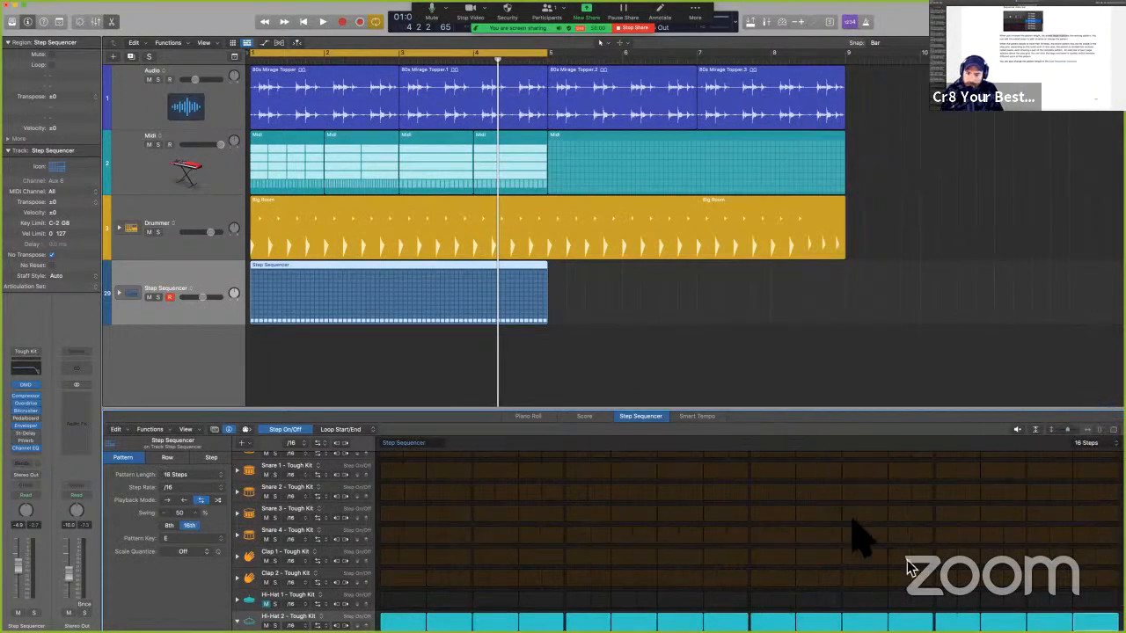
pyautogui.click(1110, 444)
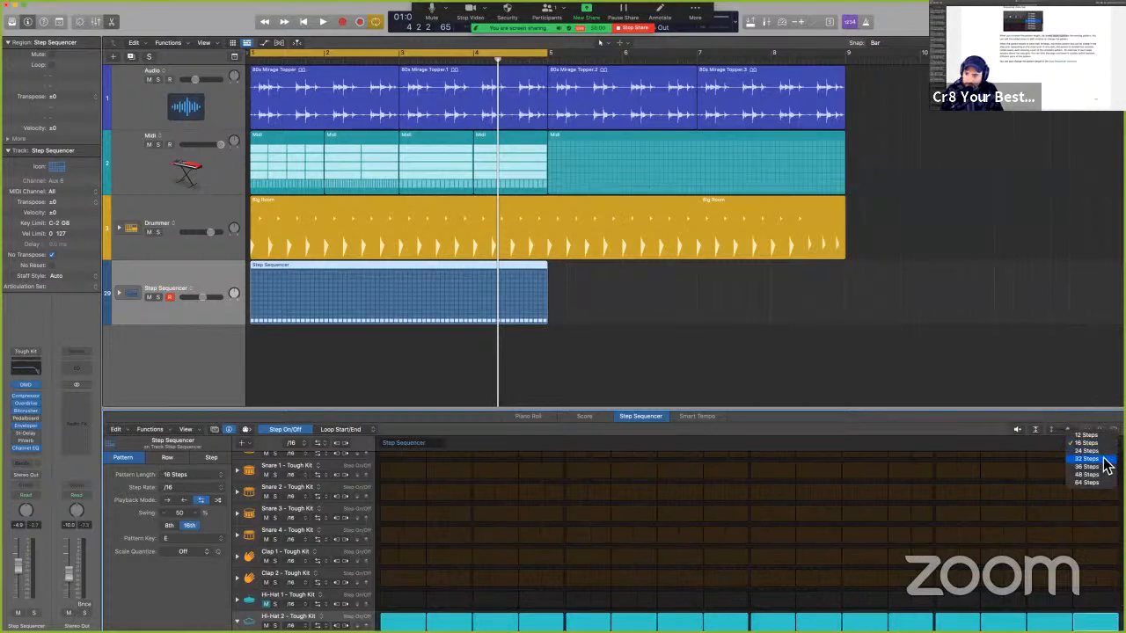
pyautogui.click(1103, 459)
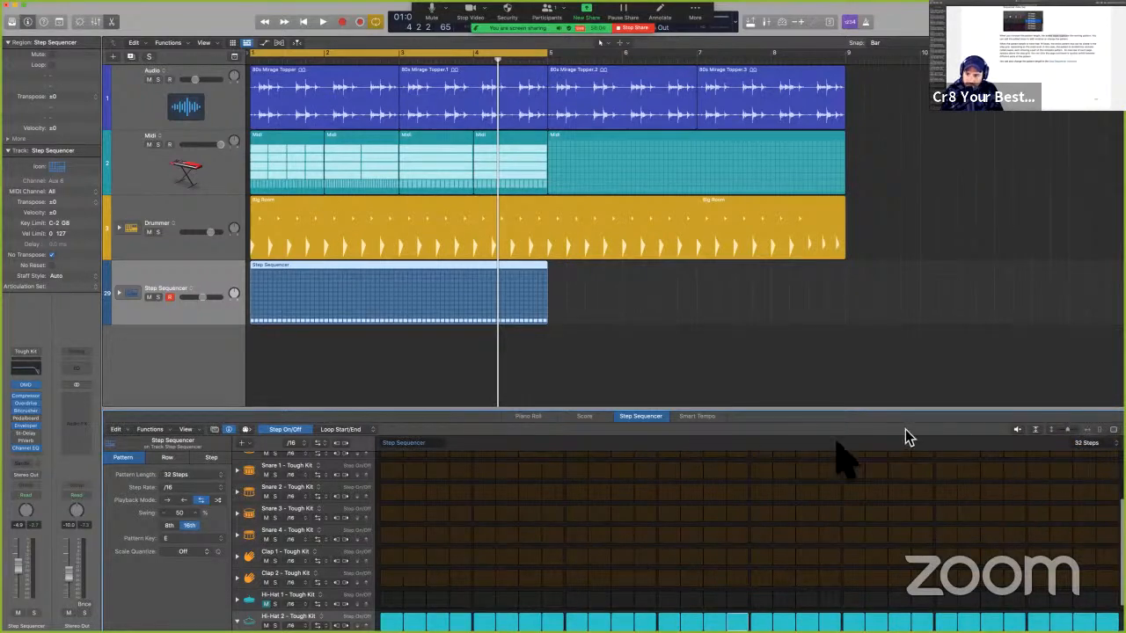
pyautogui.click(1102, 446)
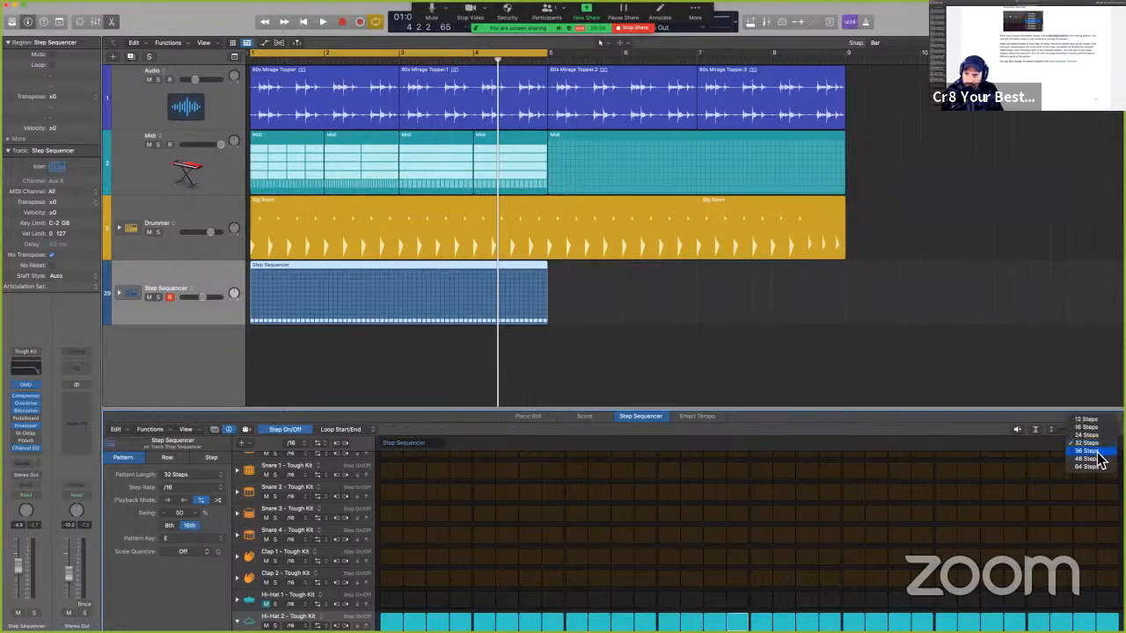
pyautogui.click(1101, 467)
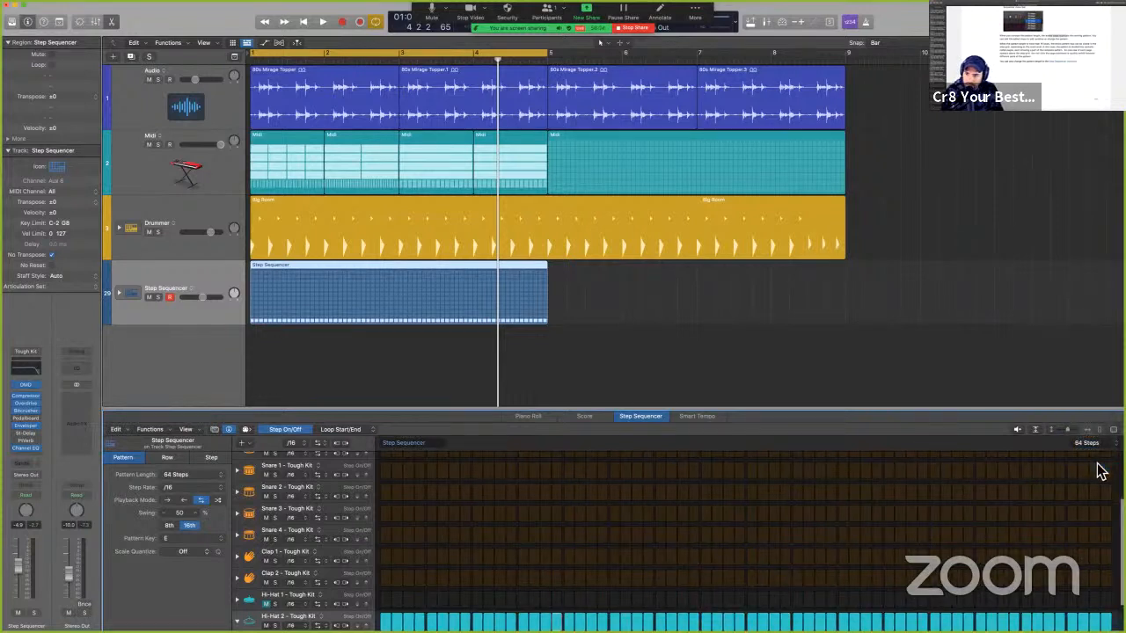
# Set the pattern length to 32 steps and show the second page of the pattern with wide steps.
pyautogui.click(1102, 446)
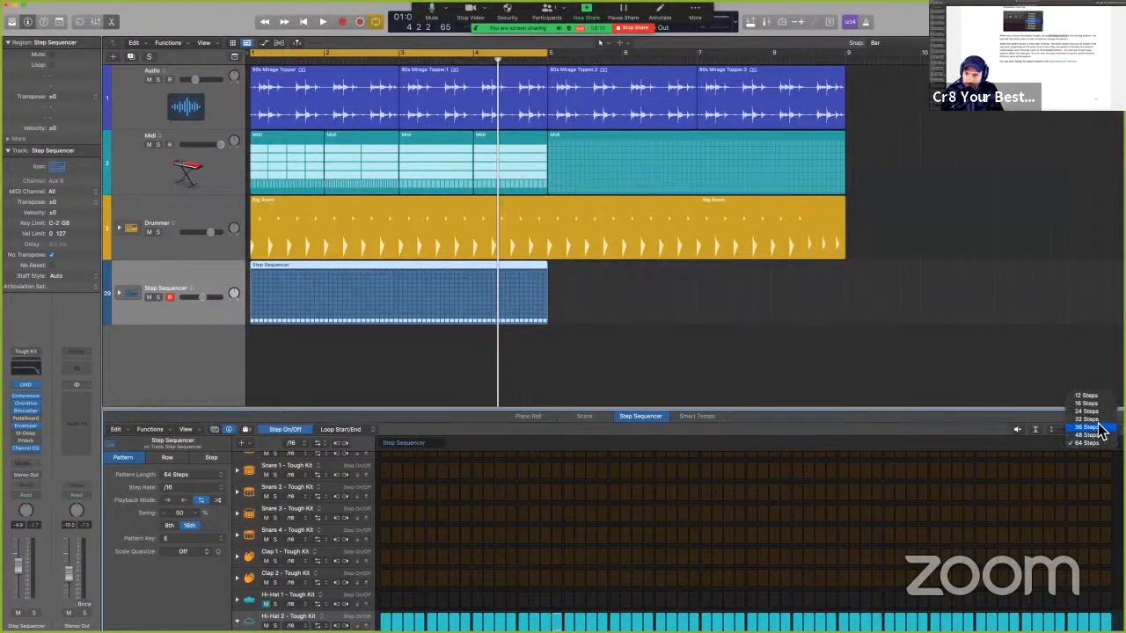
pyautogui.click(1096, 420)
pyautogui.press('ctrl+alt+super+m')
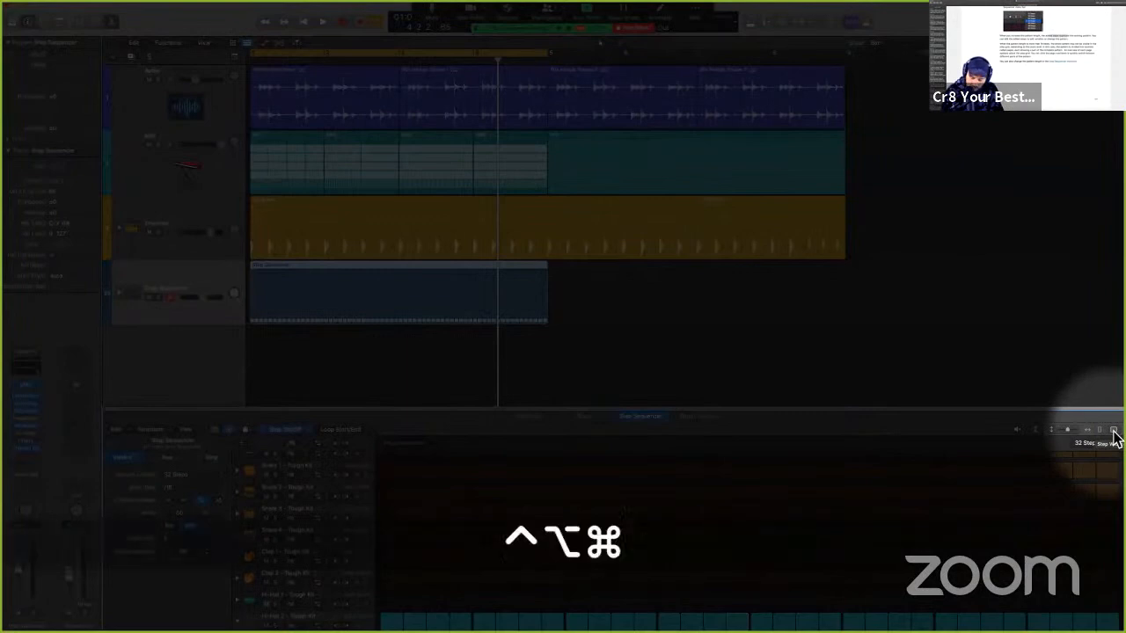
pyautogui.press('ctrl+alt+super+m')
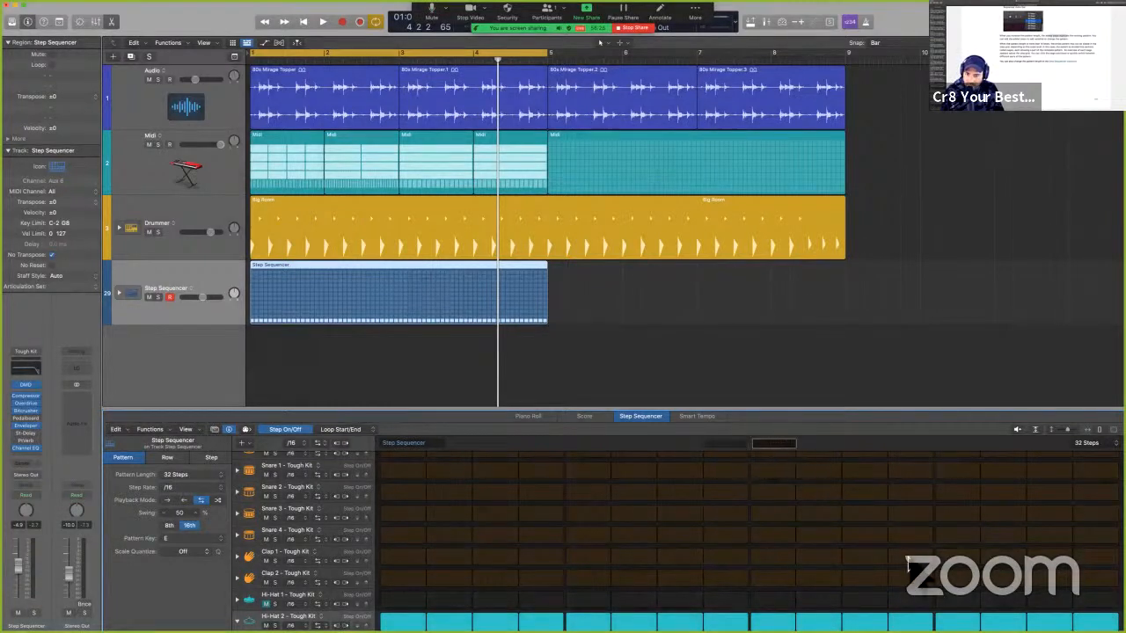
# Turn on the last four Clap 2 steps on the second page and switch between both pages, ending on the first.
pyautogui.moveTo(957, 580); pyautogui.dragTo(1101, 580)
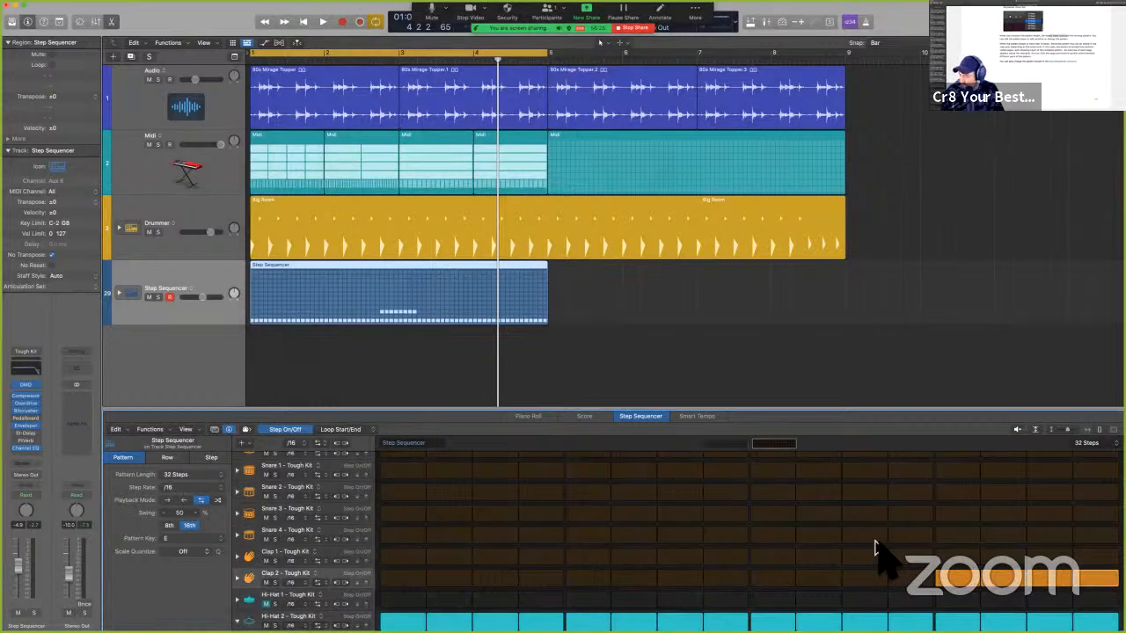
pyautogui.click(719, 445)
pyautogui.click(762, 446)
pyautogui.click(733, 446)
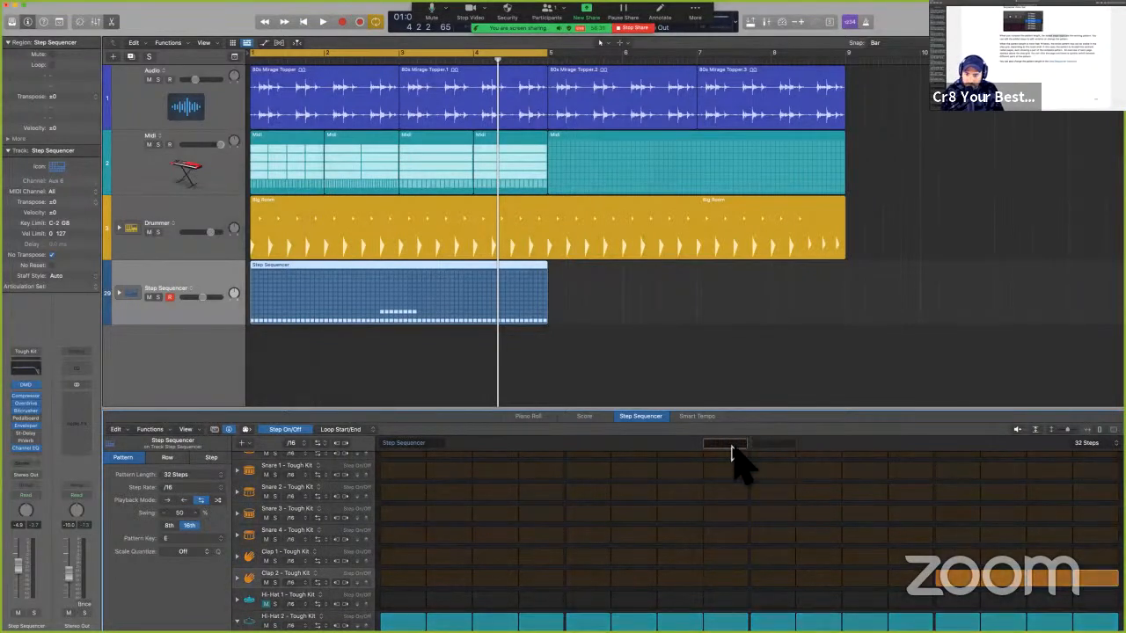
# Switch to the Logic Pro User Guide, go to the page headed "Change the step rate for the pattern", and bookmark it.
pyautogui.hotkey('ctrl', 'Left')
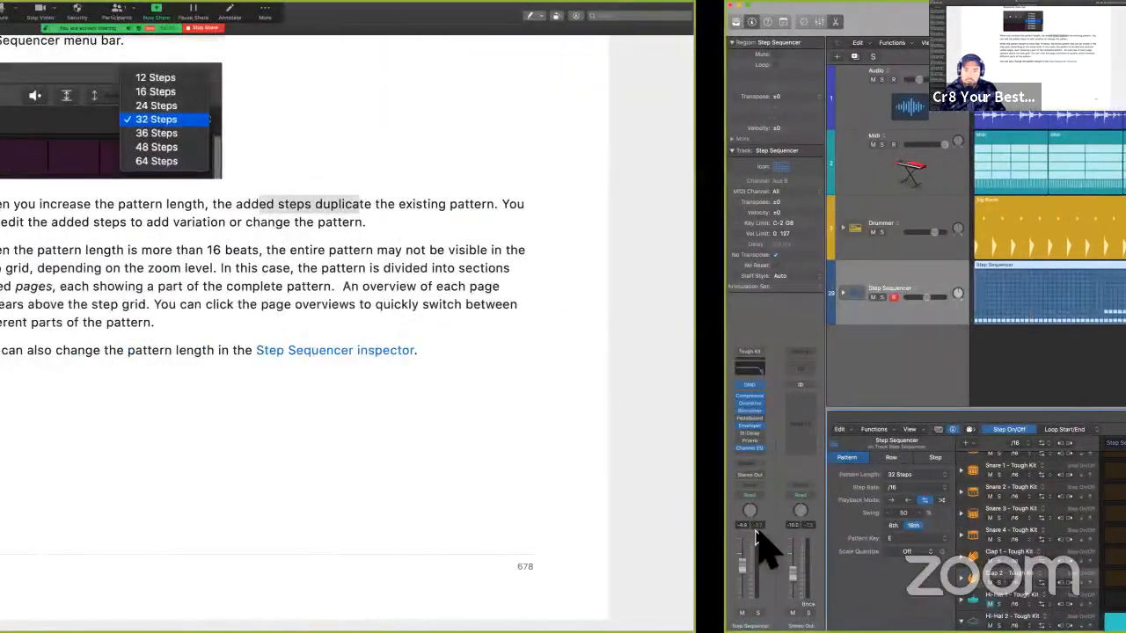
pyautogui.press('Right')
pyautogui.scroll(10, 719, 457)
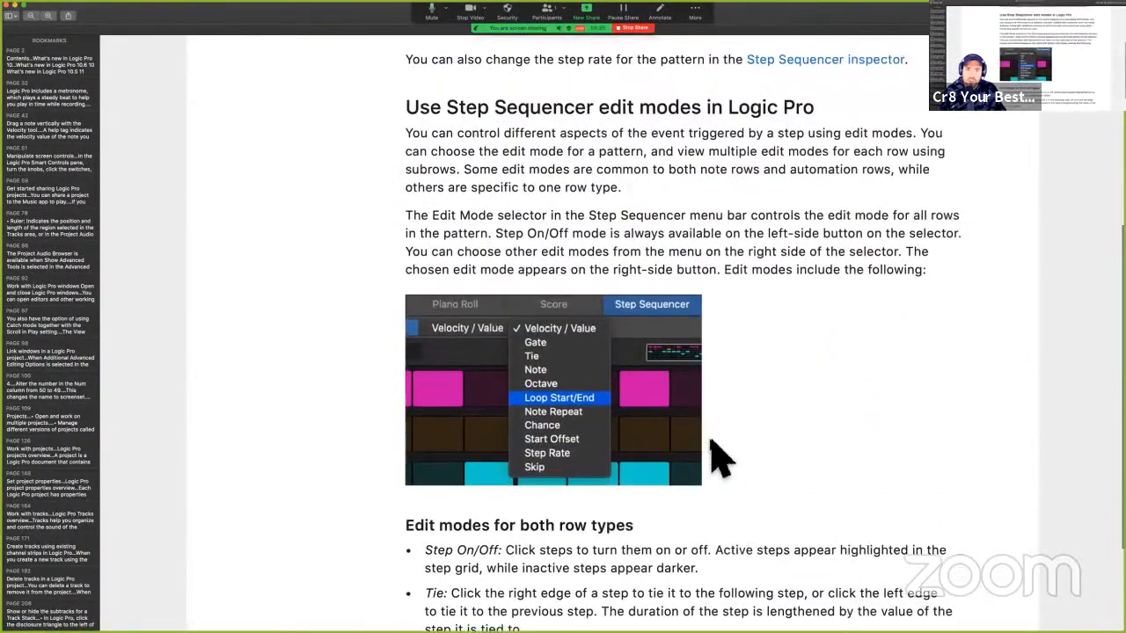
pyautogui.scroll(2, 719, 457)
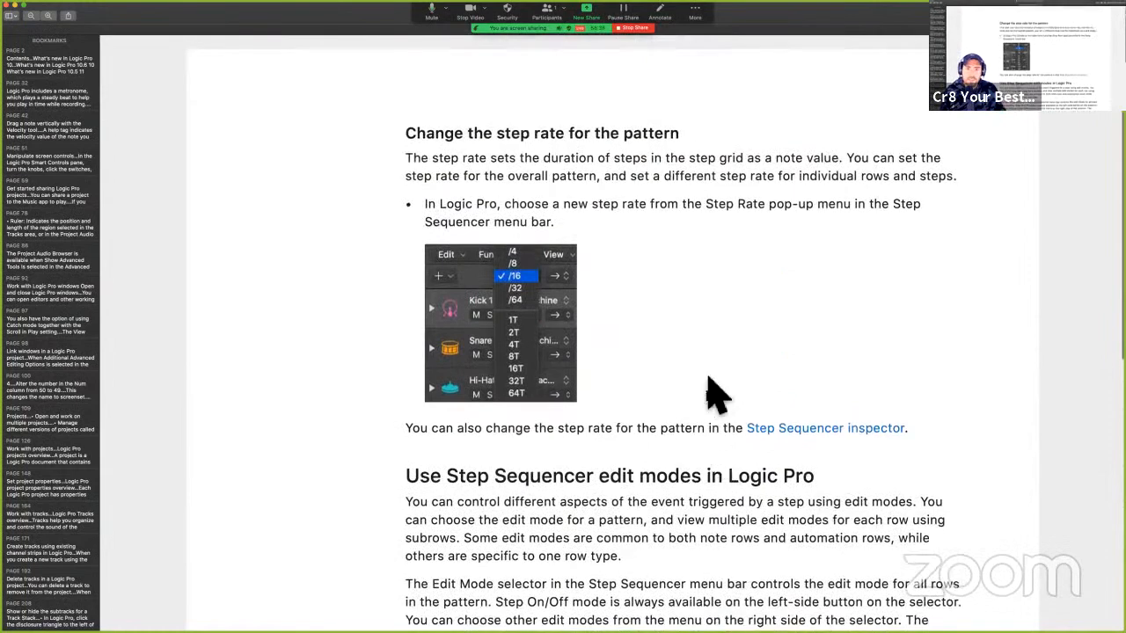
pyautogui.press('super+d')
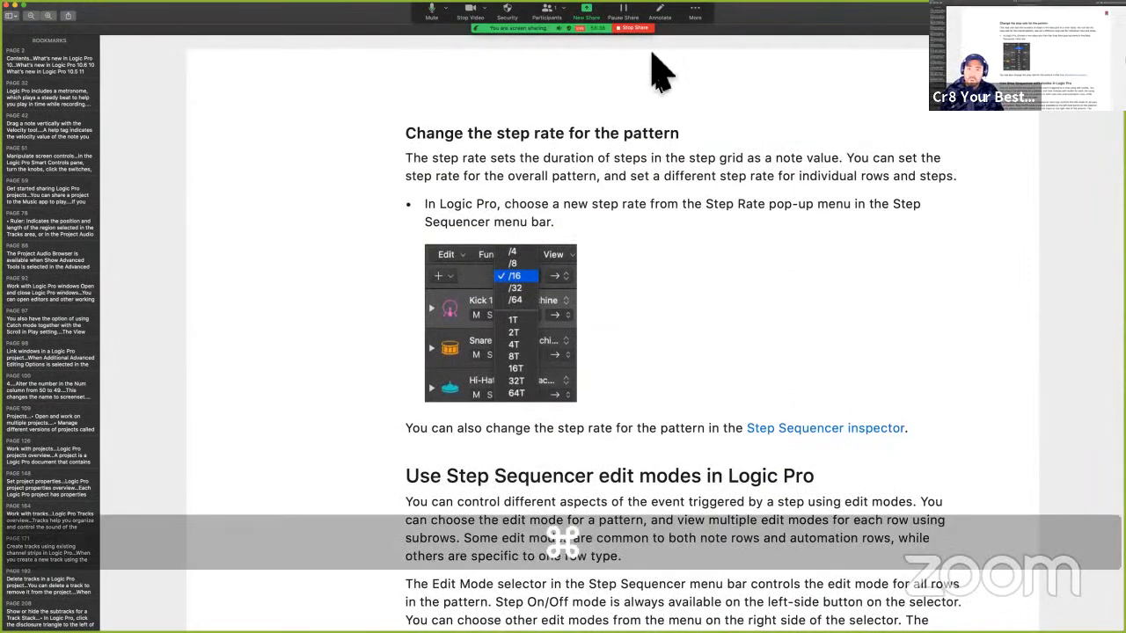